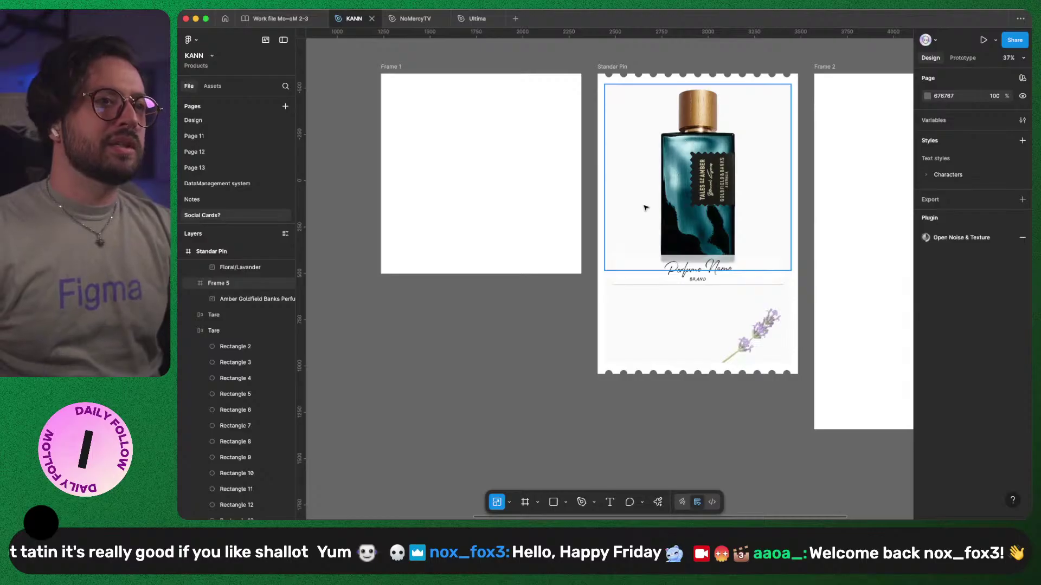
# - Delete the lavender image from the lower area of the Standar Pin frame
pyautogui.scroll(-5, 645, 208)
pyautogui.scroll(4, 656, 196)
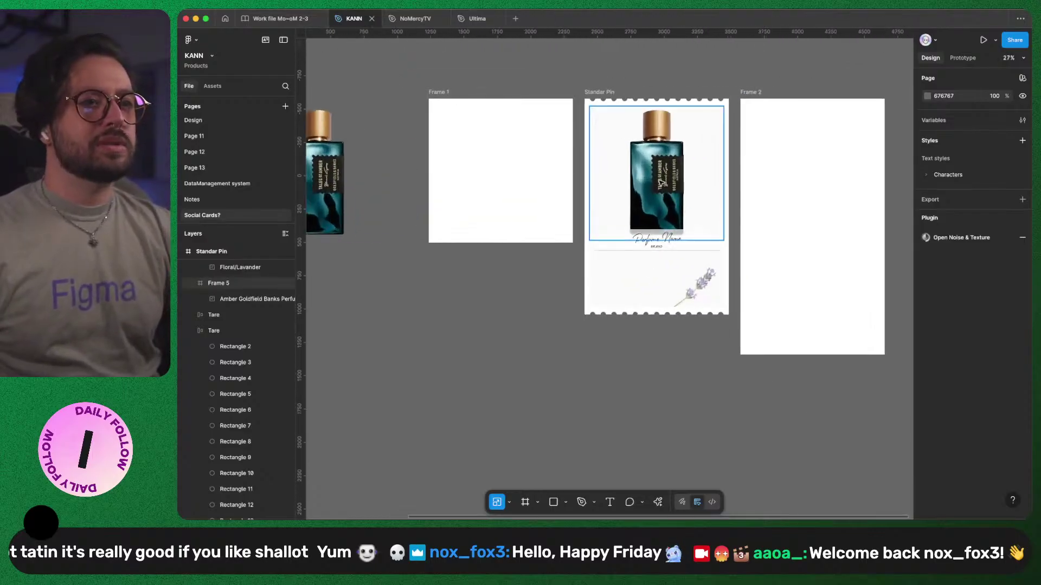
pyautogui.doubleClick(698, 290)
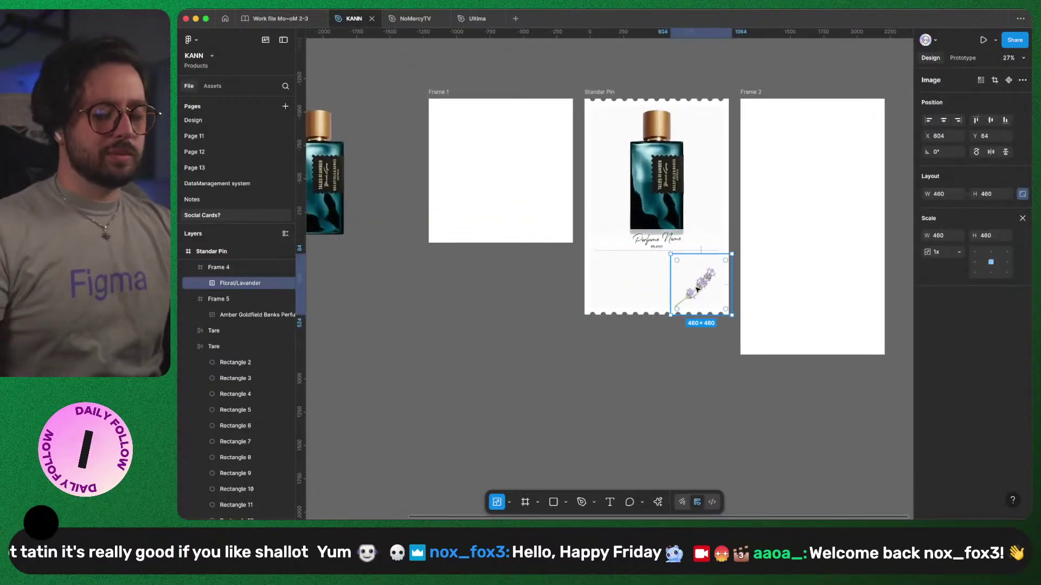
pyautogui.press('Delete')
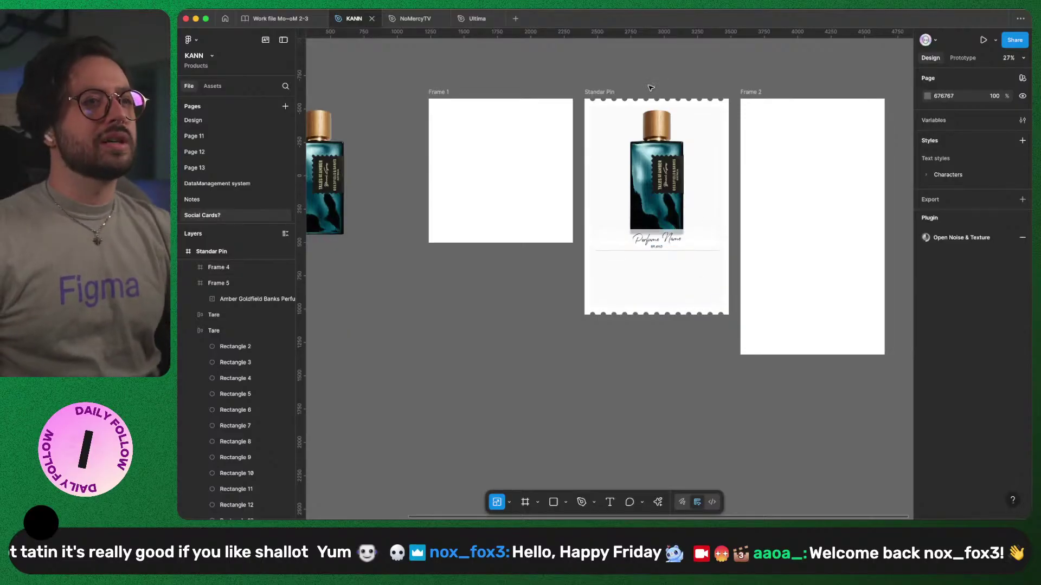
# - Set the Standar Pin frame's fill colour to 1B1B1B
pyautogui.click(605, 94)
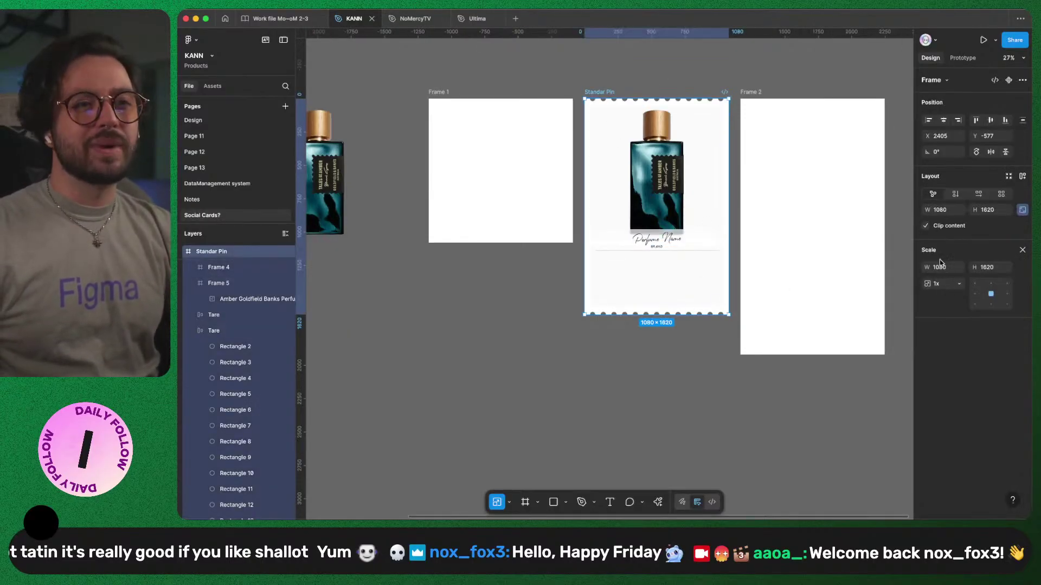
pyautogui.press('v')
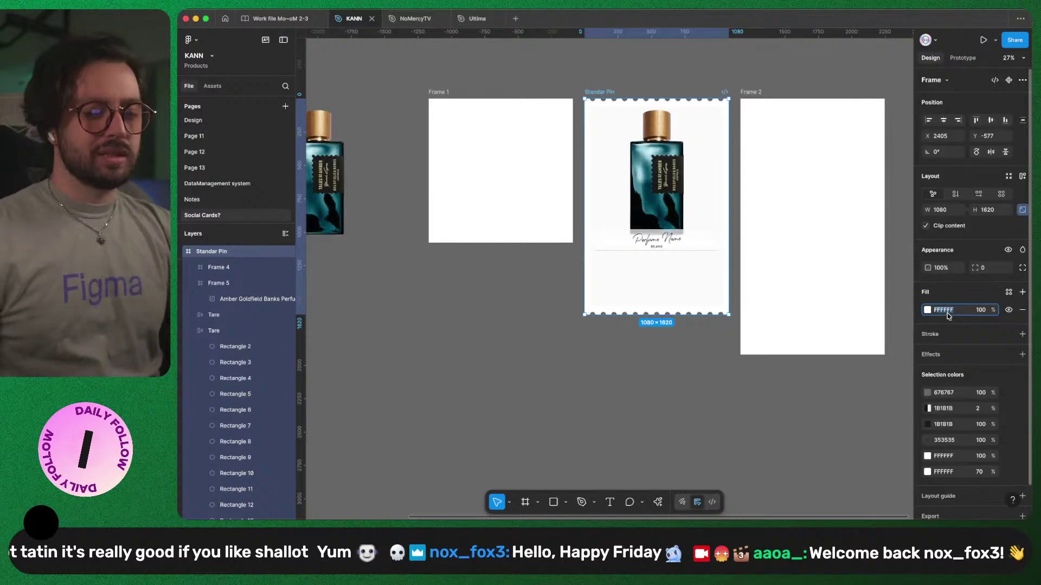
pyautogui.write('1b')
pyautogui.press('Return')
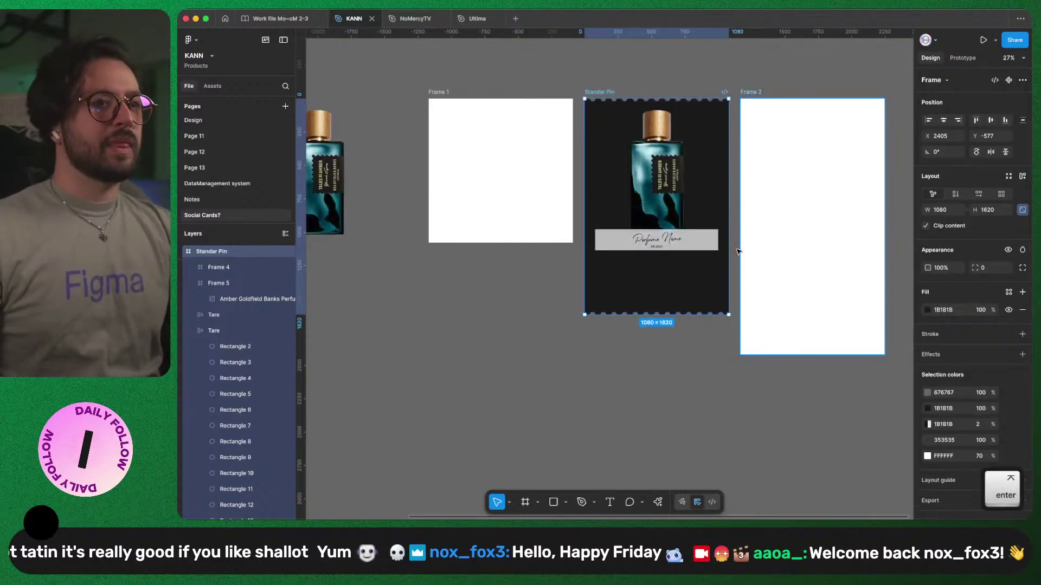
pyautogui.scroll(5, 714, 300)
pyautogui.scroll(-3, 699, 301)
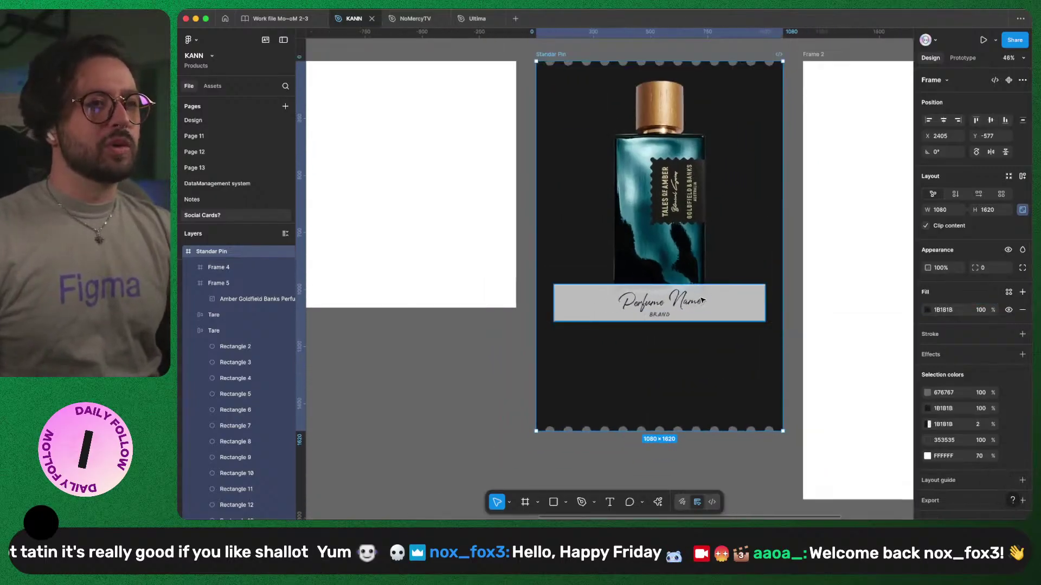
# - Reduce the white fill opacity of the perfume name banner to 10%
pyautogui.rightClick(603, 206)
pyautogui.click(568, 192)
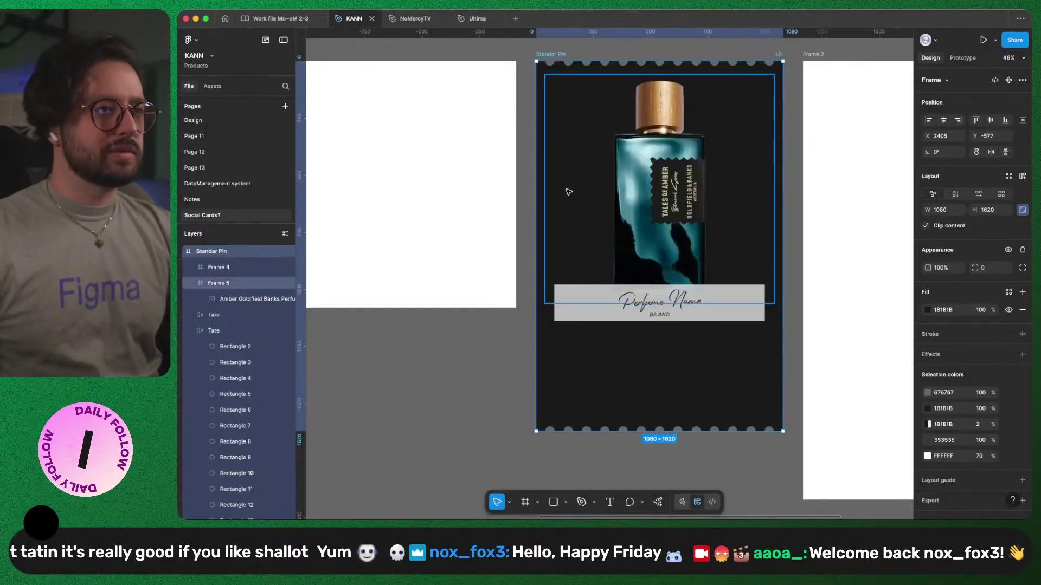
pyautogui.click(605, 309)
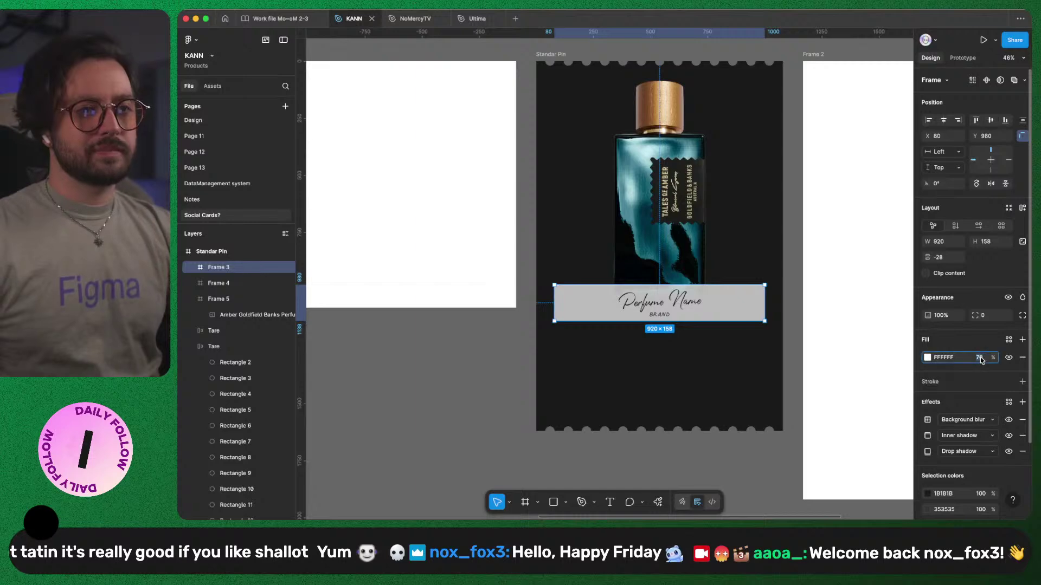
pyautogui.write('10')
pyautogui.press('Return')
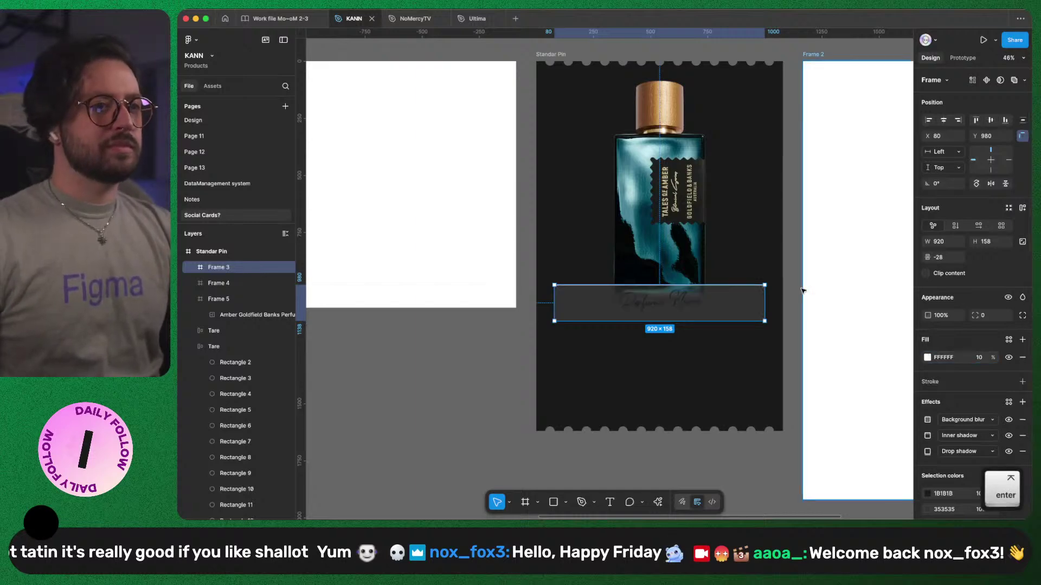
# - Recolour the banner's perfume name and brand texts to FFFFFF
pyautogui.scroll(-2, 949, 486)
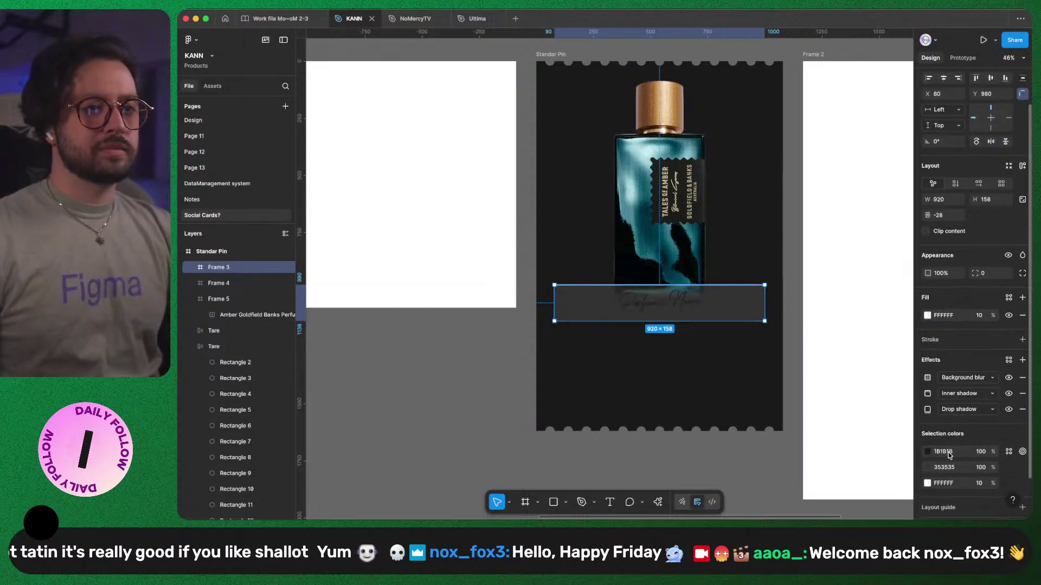
pyautogui.write('f')
pyautogui.click(948, 467)
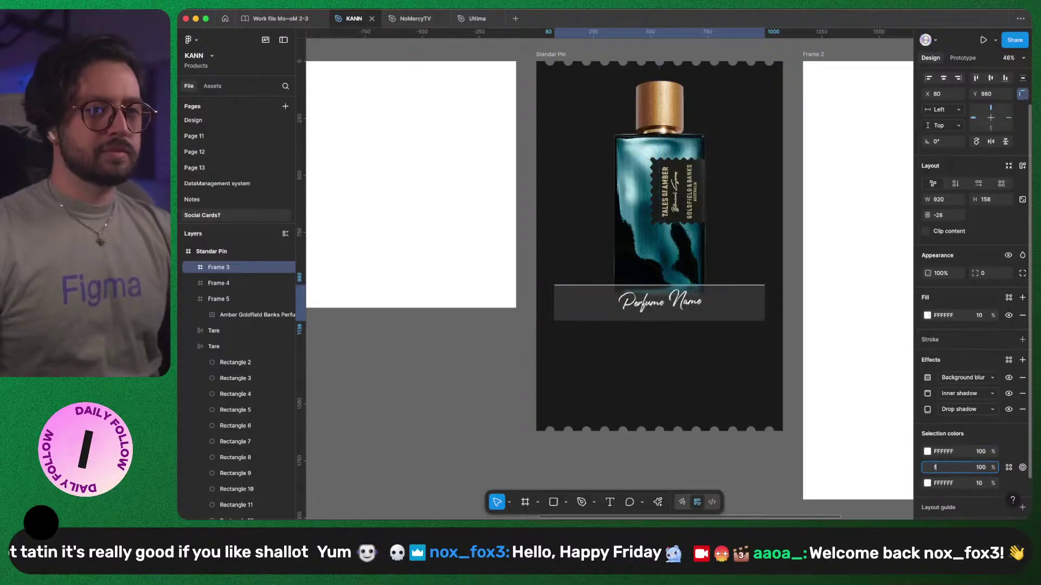
pyautogui.press('Return')
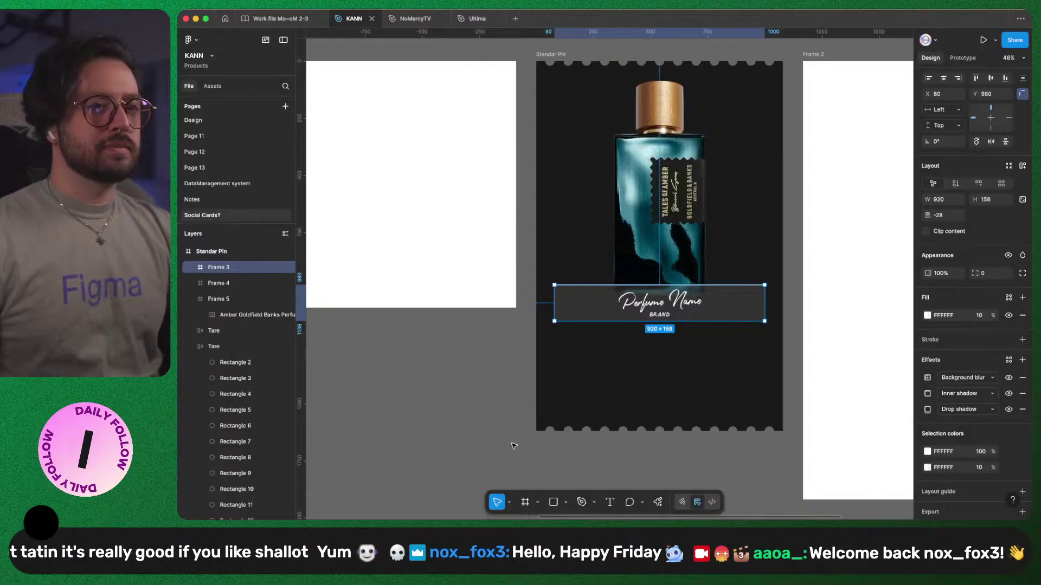
pyautogui.click(533, 435)
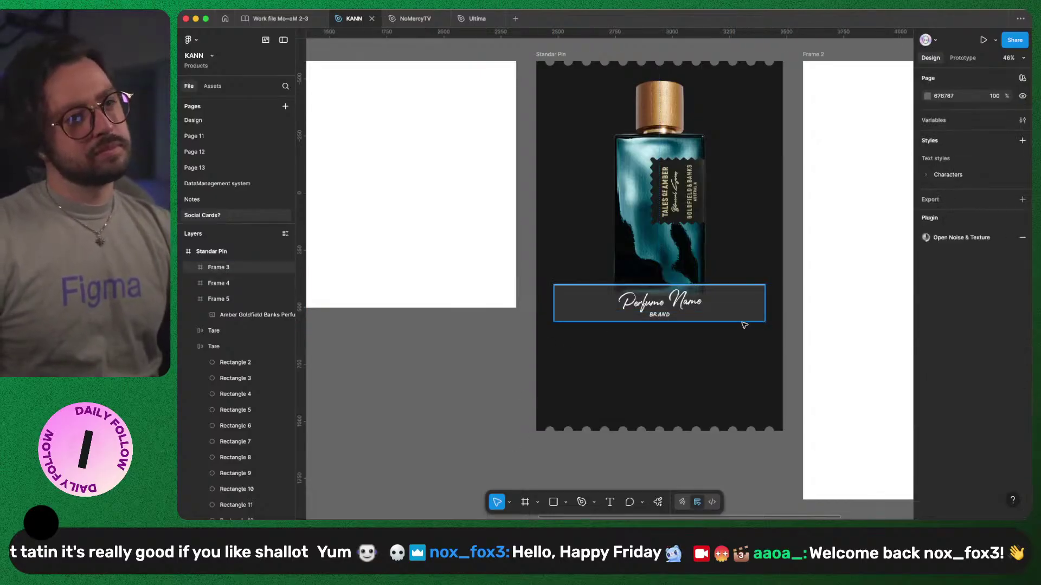
# - Lower the opacity of the banner's inner shadow colour to 24%
pyautogui.click(752, 309)
pyautogui.scroll(-1, 953, 446)
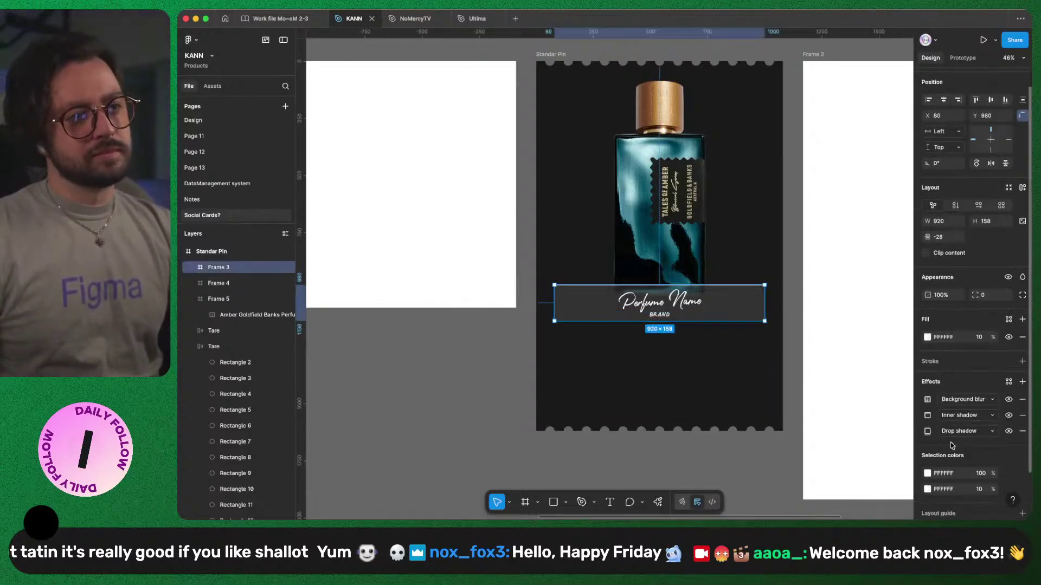
pyautogui.click(927, 415)
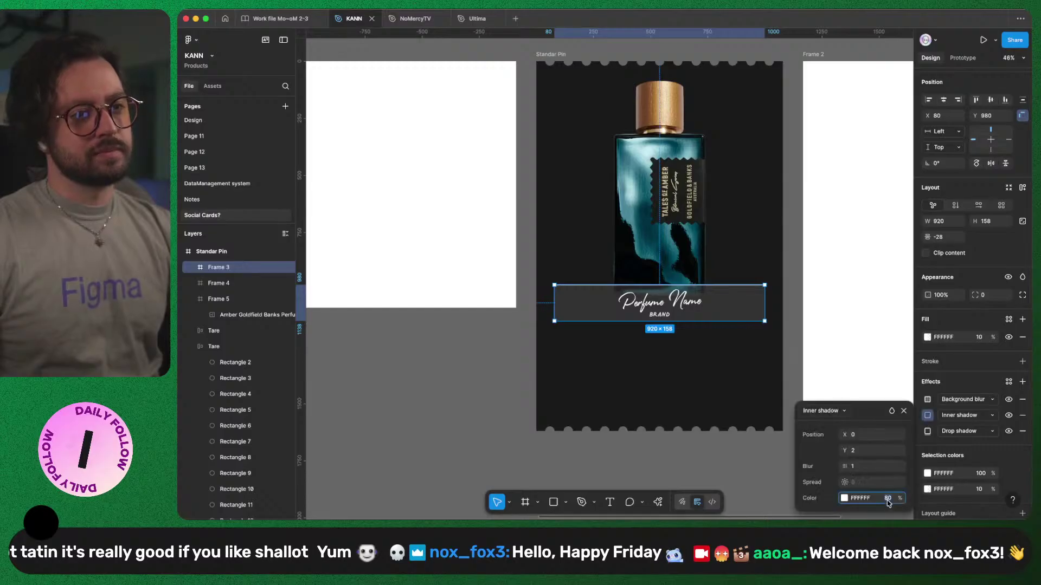
pyautogui.write('40')
pyautogui.press('Return')
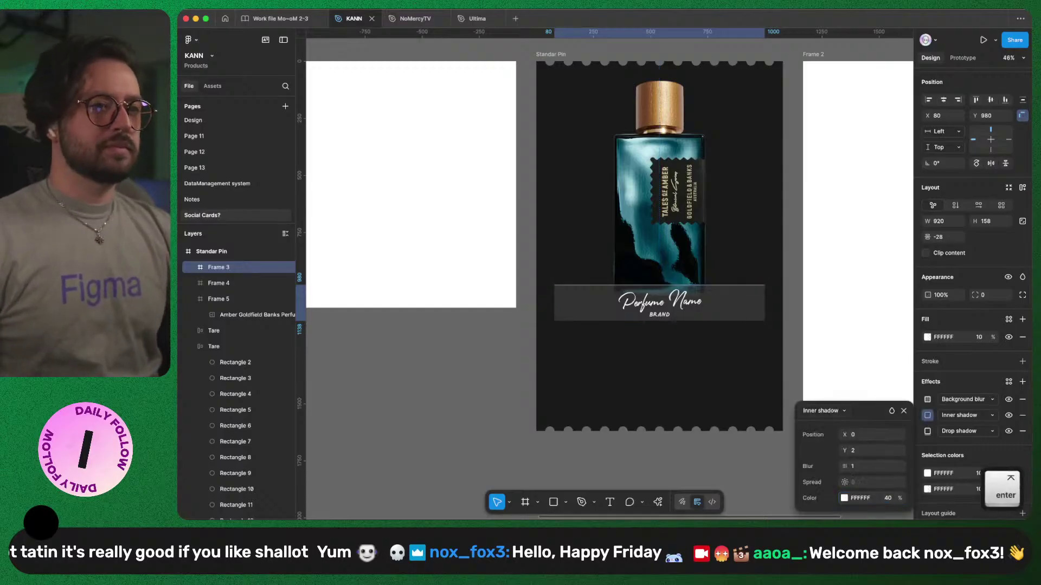
pyautogui.hotkey('shift', 'Down')
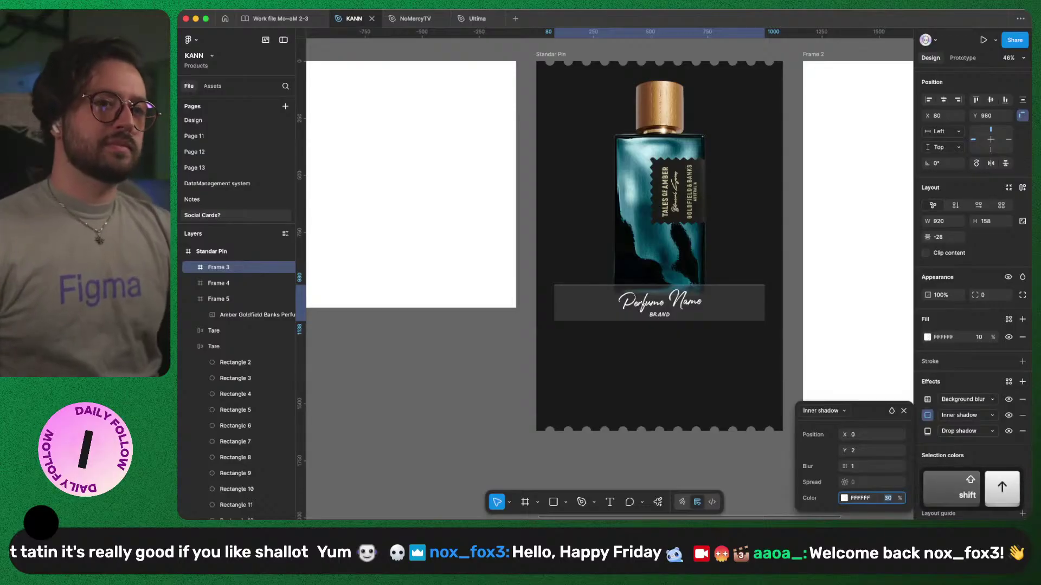
pyautogui.write('24')
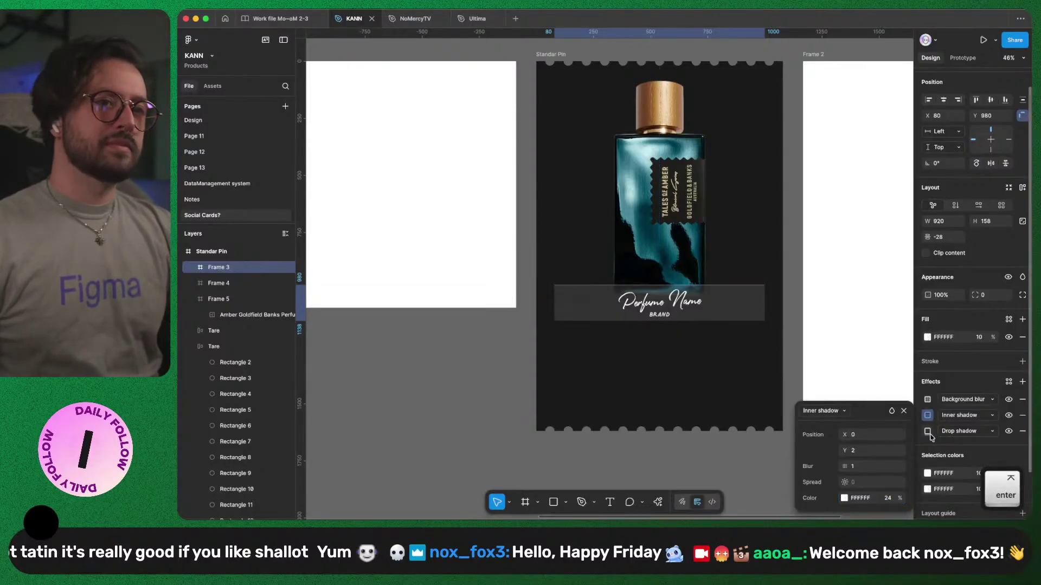
pyautogui.press('Escape')
pyautogui.click(867, 394)
# - Delete the perfume name and brand banner from the Standar Pin frame
pyautogui.scroll(3, 769, 365)
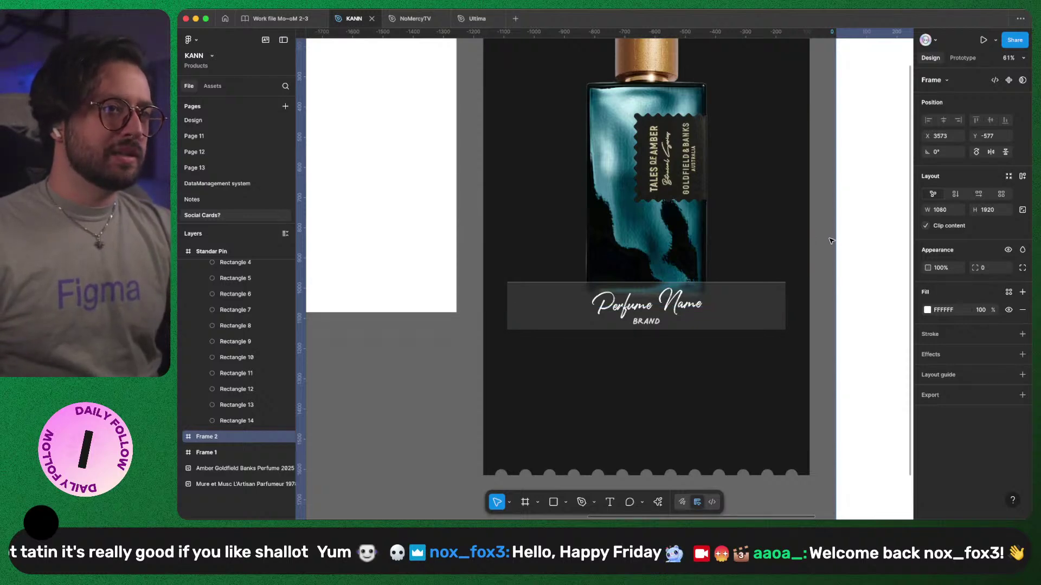
pyautogui.scroll(2, 832, 240)
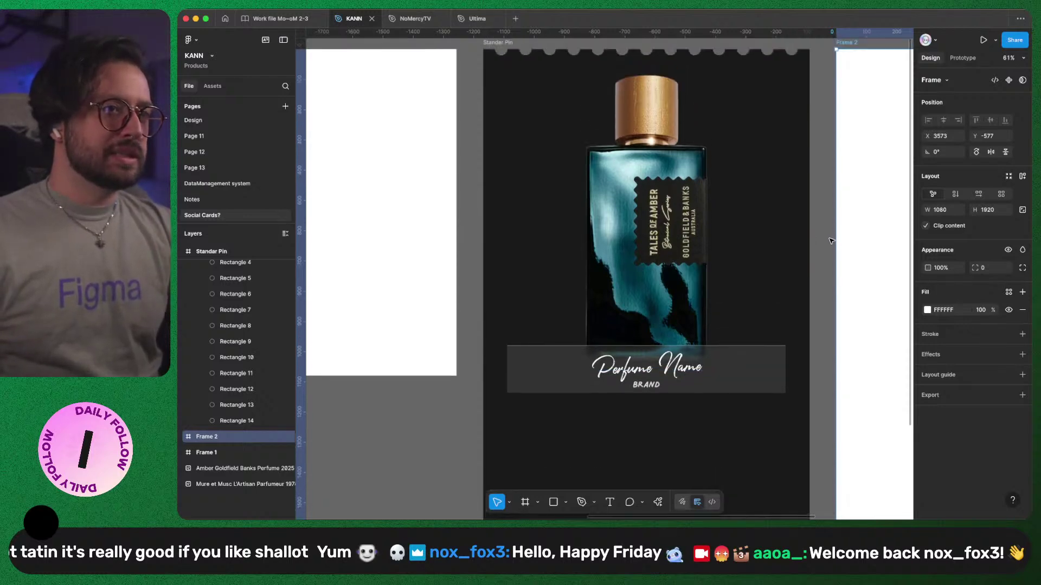
pyautogui.click(652, 375)
pyautogui.press('Delete')
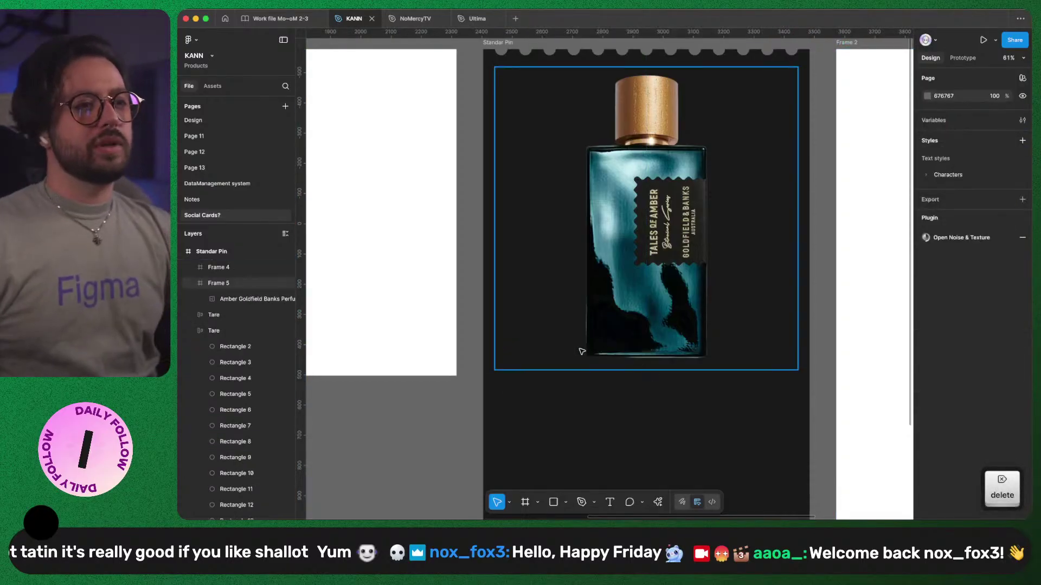
pyautogui.scroll(2, 574, 153)
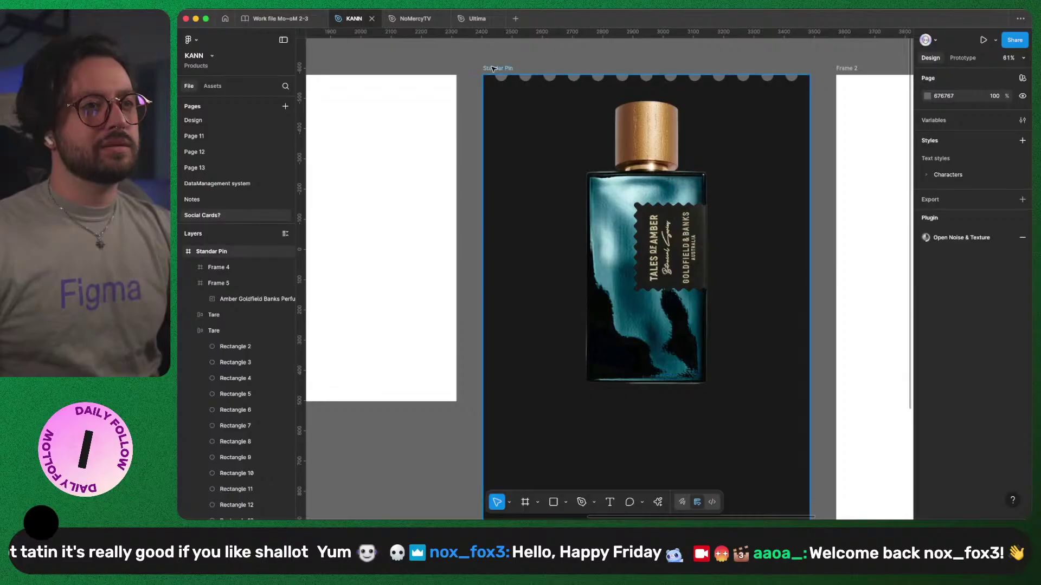
pyautogui.scroll(-10, 576, 204)
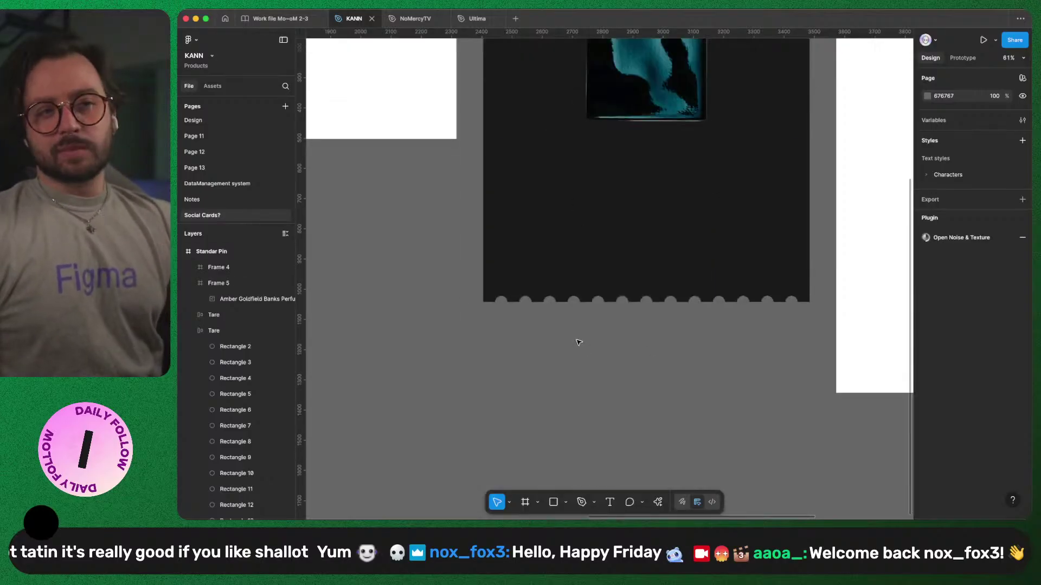
pyautogui.scroll(4, 501, 364)
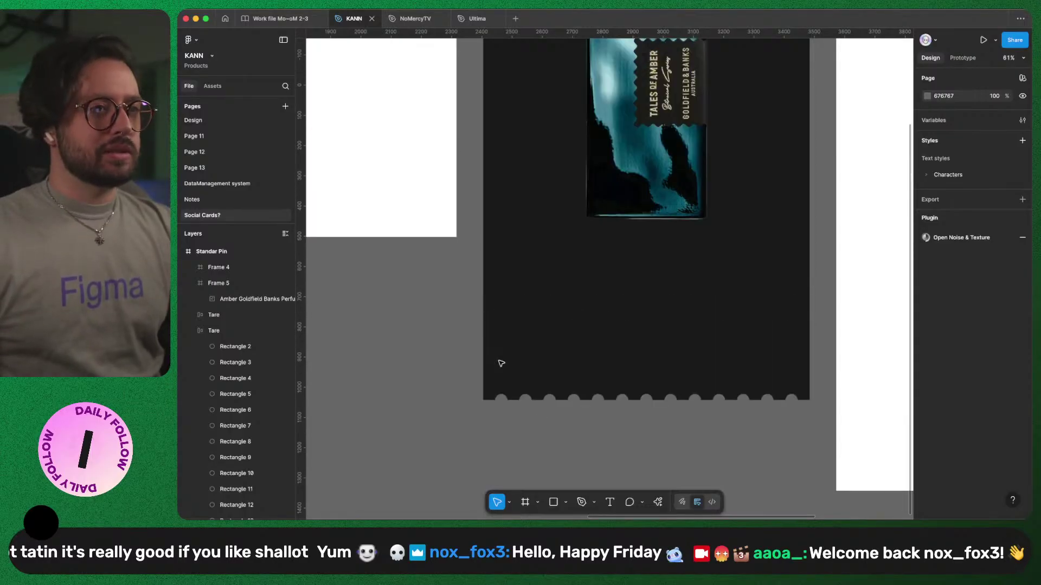
# - Search all files for "coffee" and open the Memorisely CoffeeShop Landing file
pyautogui.click(226, 20)
pyautogui.click(242, 65)
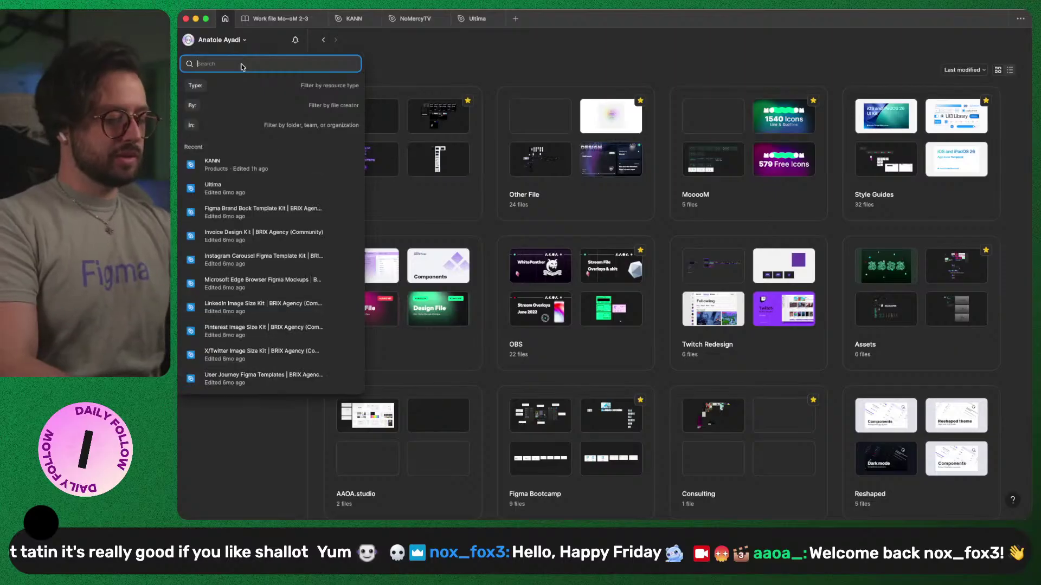
pyautogui.write('coffee')
pyautogui.press('Return')
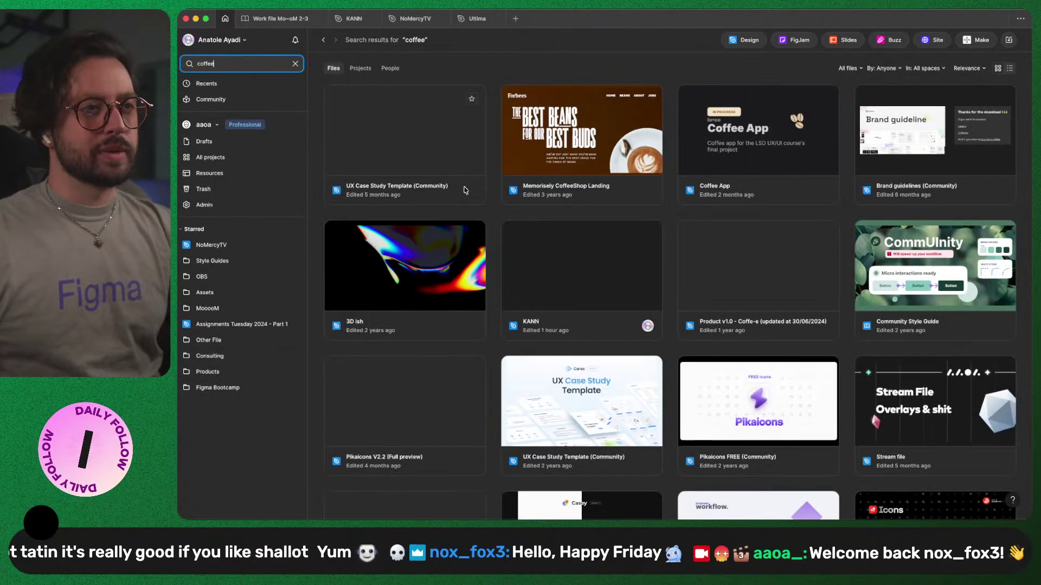
pyautogui.click(599, 178)
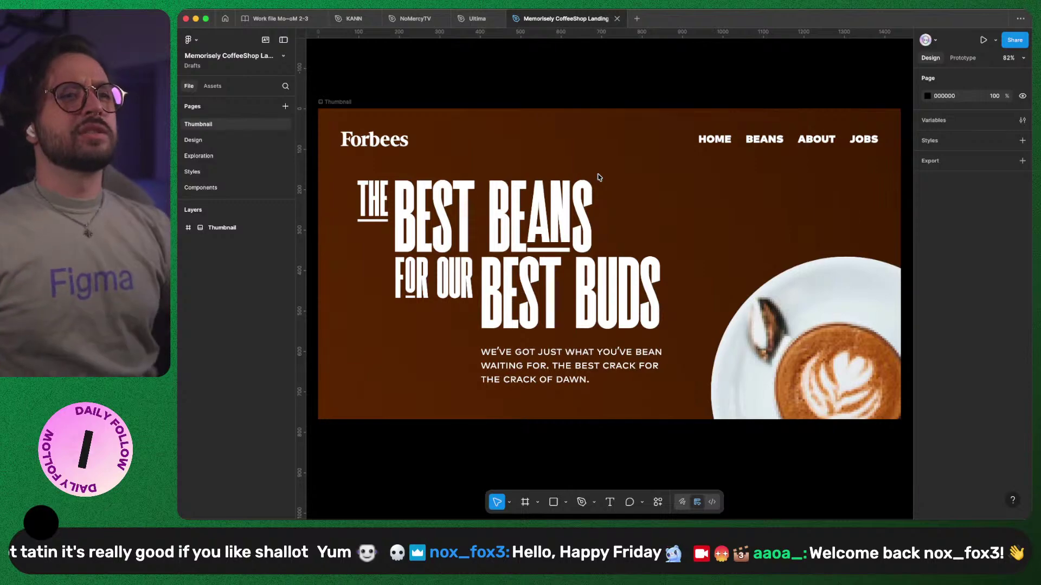
# - Examine the ticket-style product labels on the Design page, including the dark Shop's Favorite card in the Terry layout
pyautogui.click(228, 142)
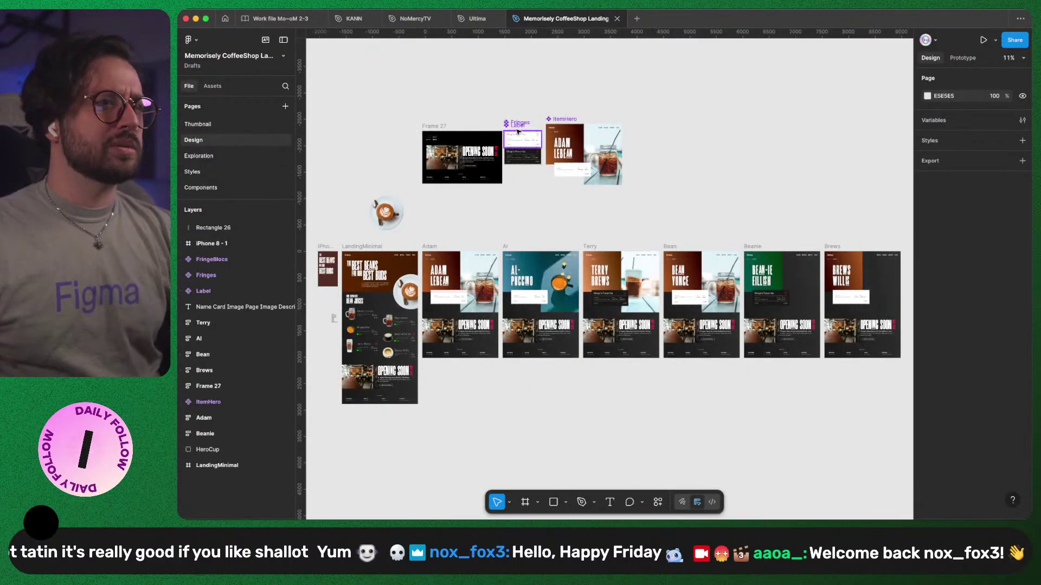
pyautogui.hotkey('shift', '2')
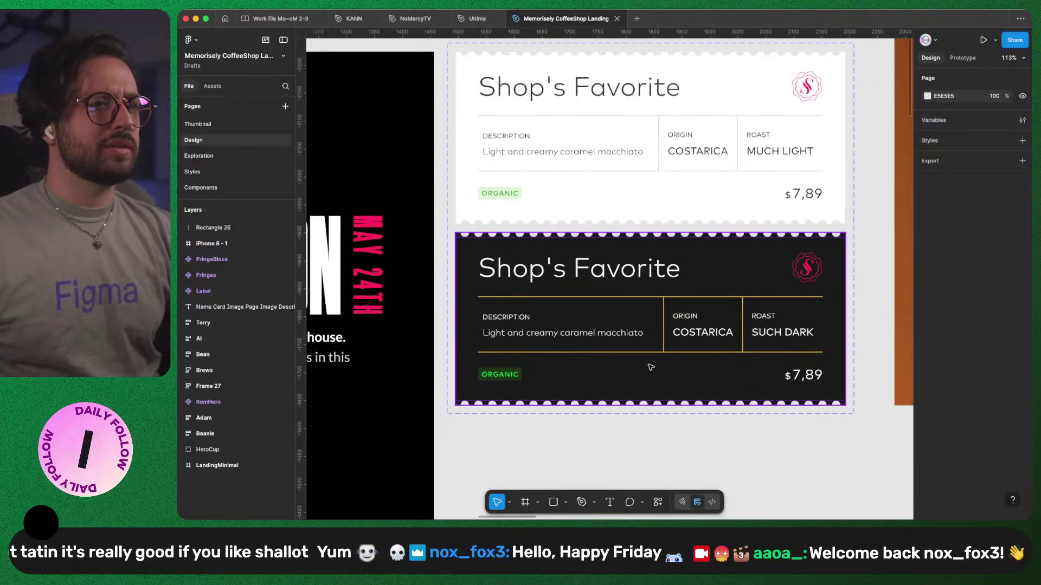
pyautogui.scroll(-5, 767, 402)
pyautogui.scroll(-8, 554, 180)
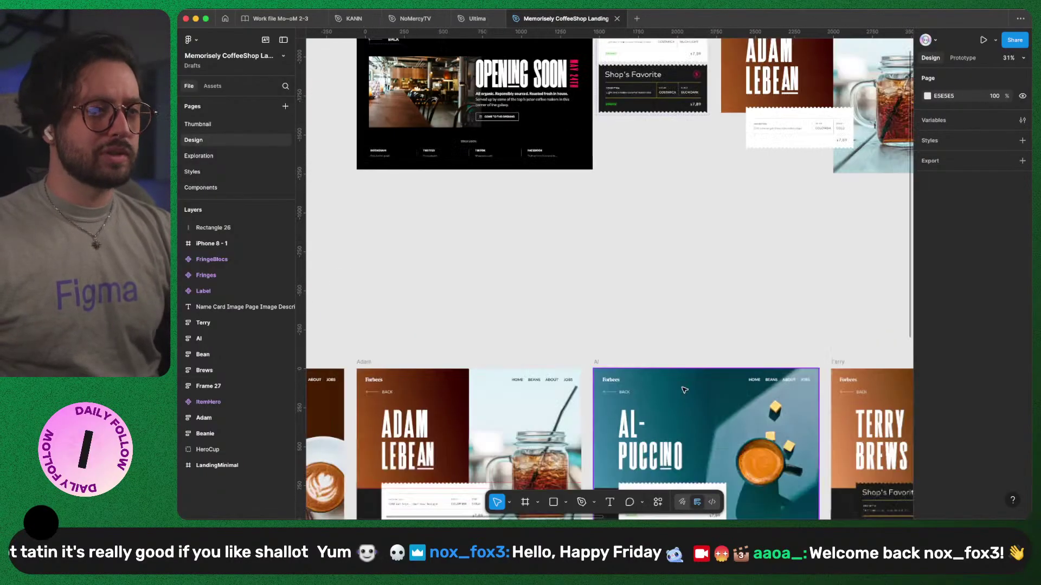
pyautogui.scroll(5, 554, 180)
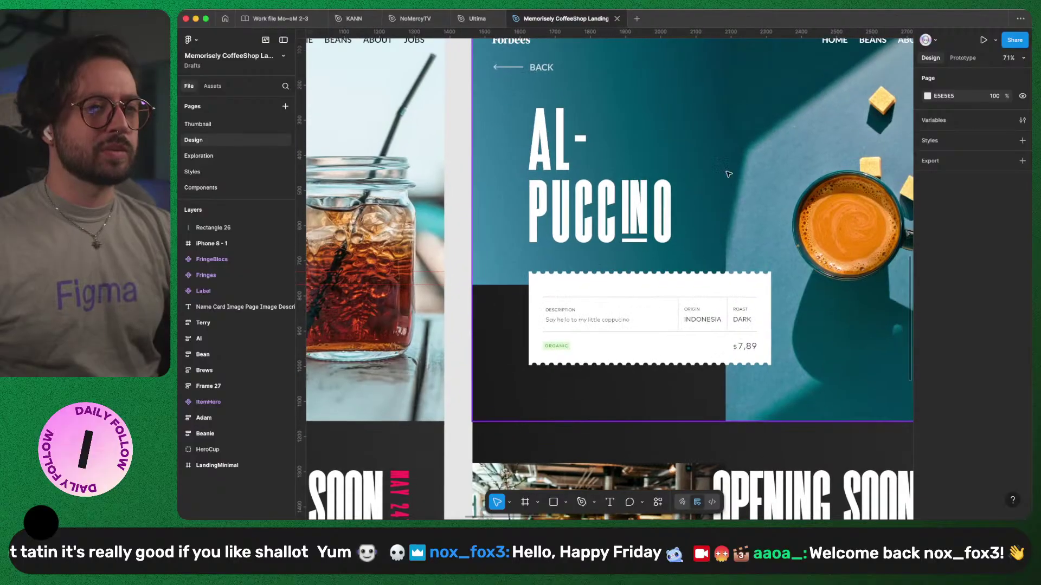
pyautogui.scroll(-5, 596, 244)
pyautogui.scroll(1, 691, 290)
pyautogui.hscroll(-1, 691, 291)
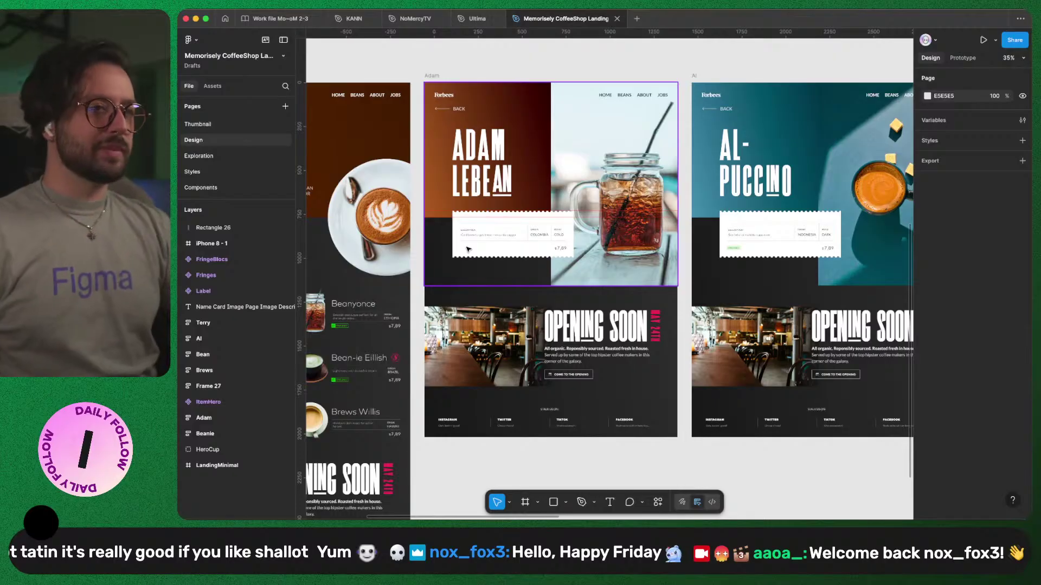
pyautogui.hscroll(15, 581, 256)
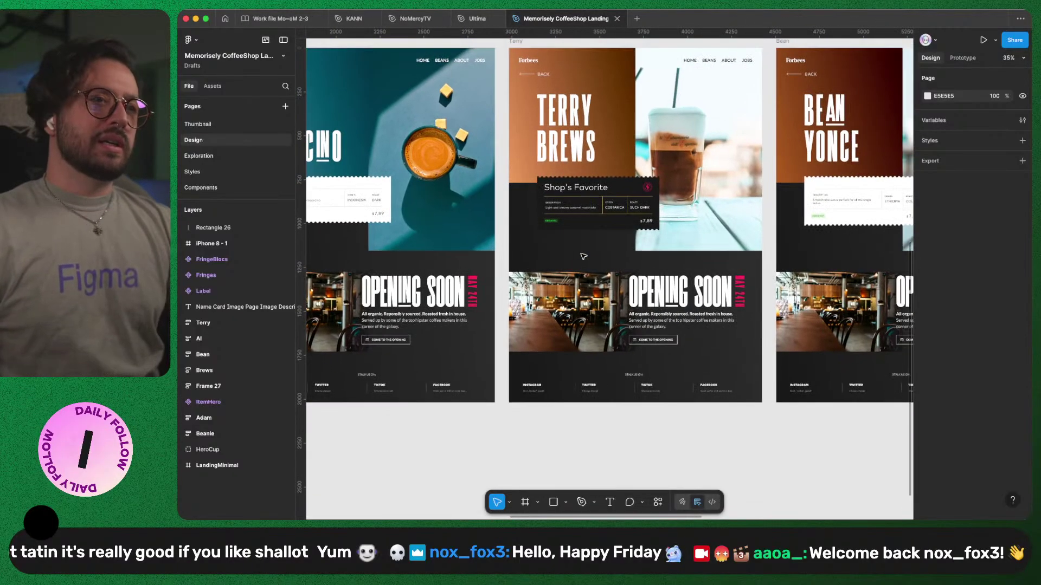
pyautogui.scroll(6, 401, 233)
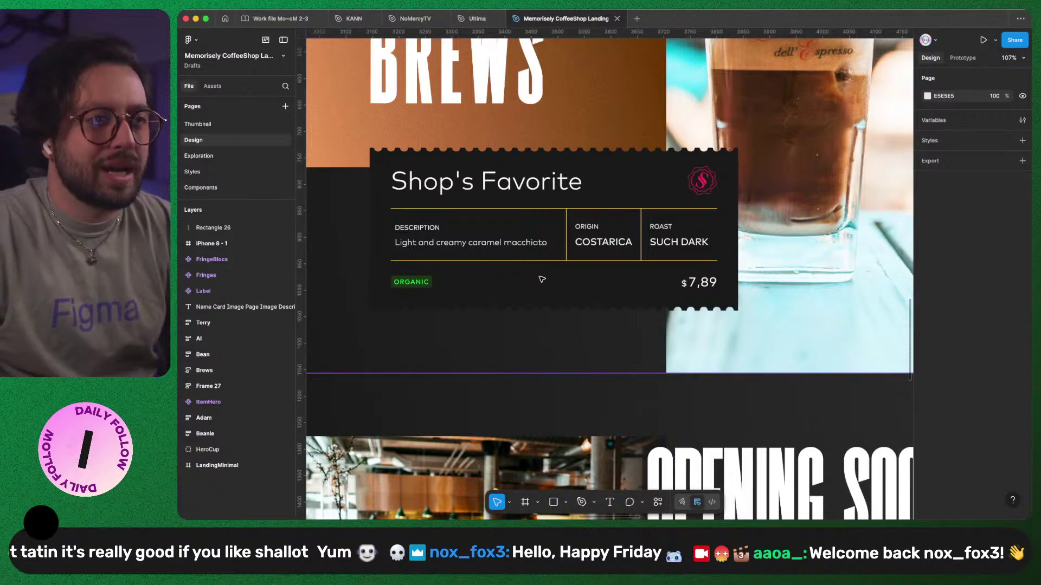
# - Examine the white ticket-style product label in the Bean layout
pyautogui.hscroll(15, 542, 279)
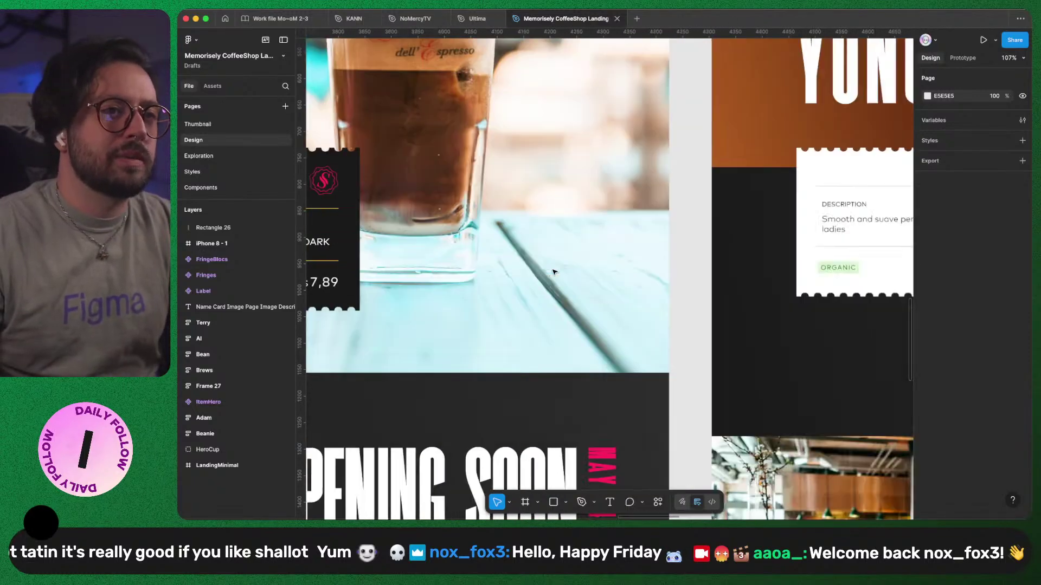
pyautogui.hscroll(3, 554, 271)
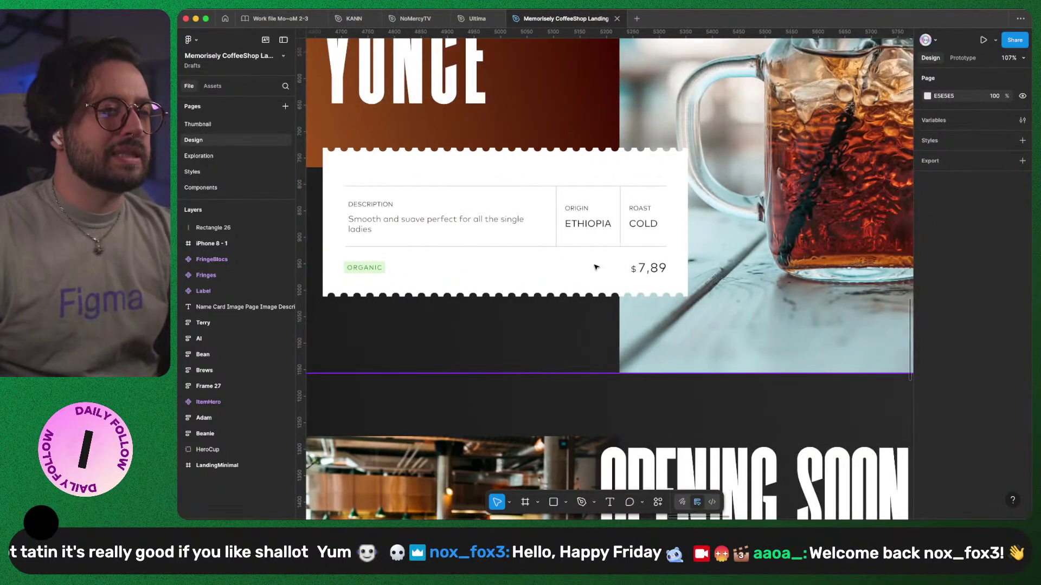
pyautogui.scroll(-5, 595, 267)
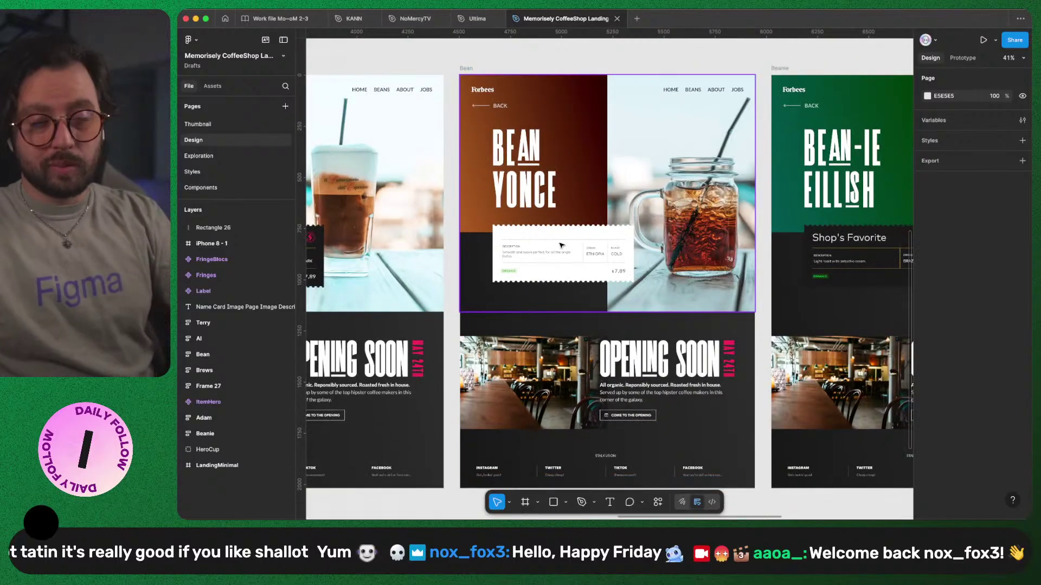
# - Move the Figma desktop to directly after Desktop 3 and switch to the web browser
pyautogui.hotkey('ctrl', 'Left')
pyautogui.hotkey('ctrl', 'Up')
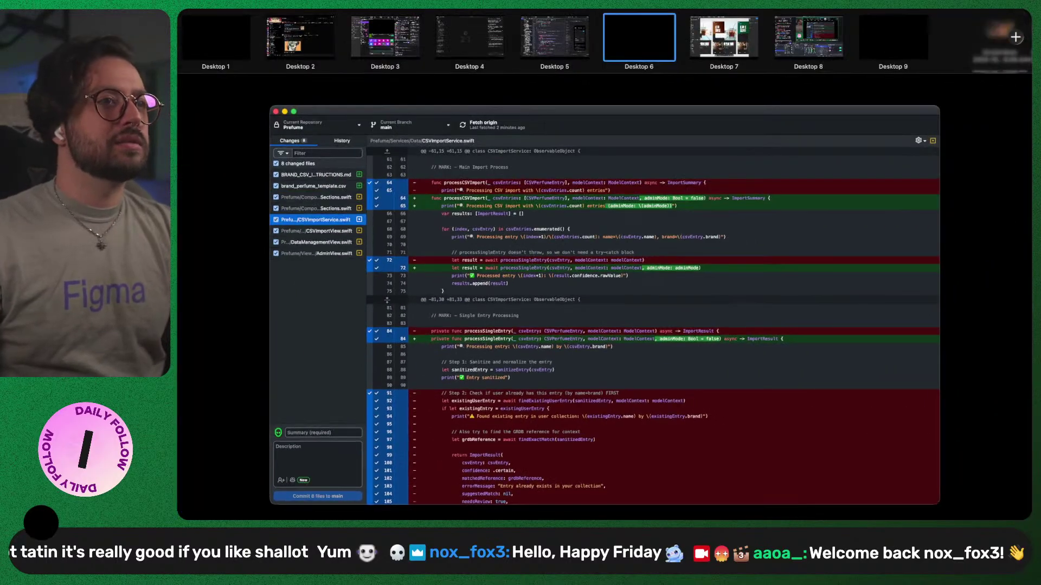
pyautogui.moveTo(753, 32); pyautogui.dragTo(544, 39)
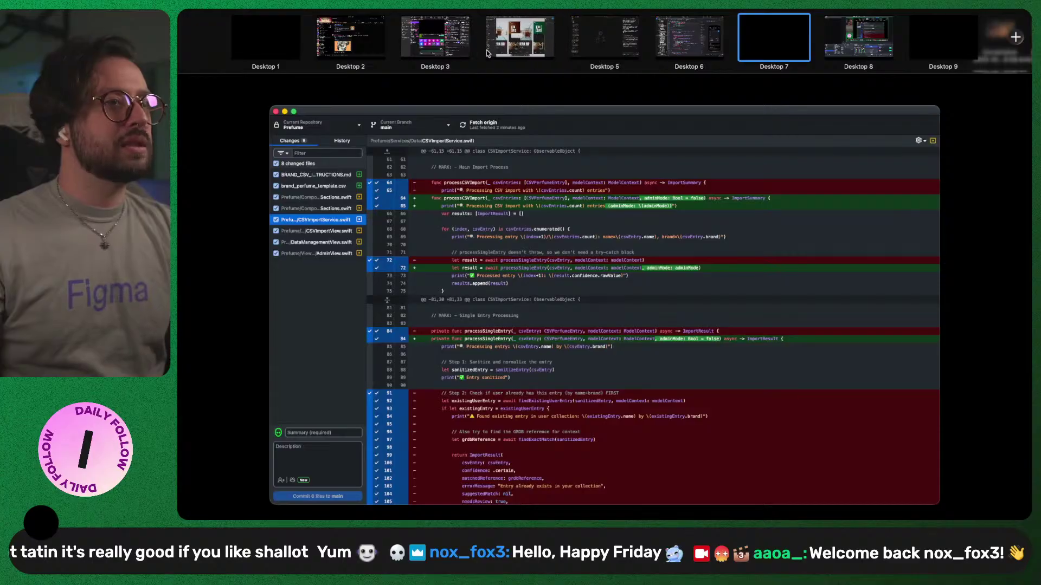
pyautogui.click(466, 56)
# - Search the web for "tradecoffee" in a new tab and open the Trade Coffee shop site
pyautogui.press('super+t')
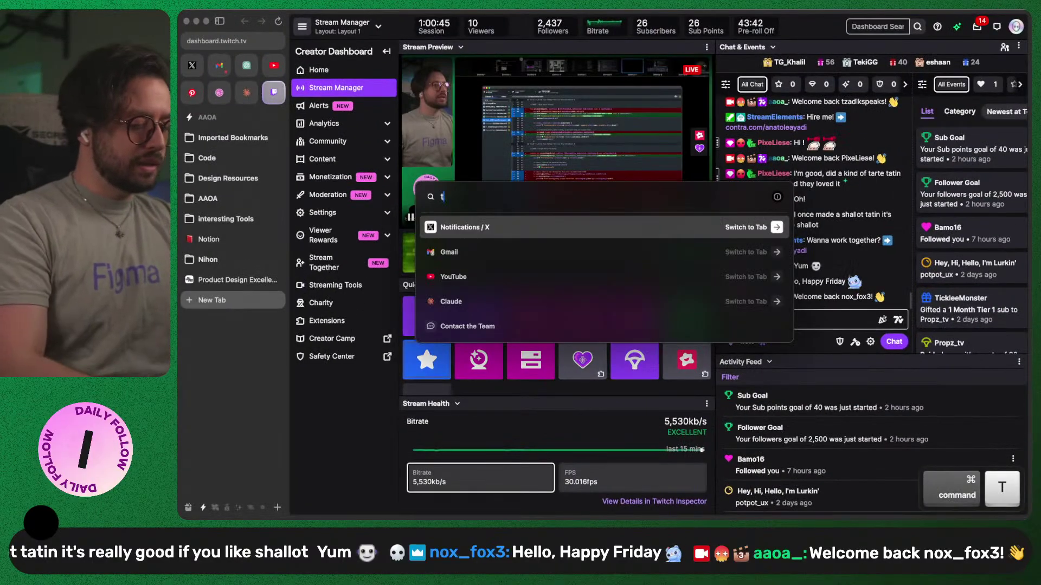
pyautogui.write('trade')
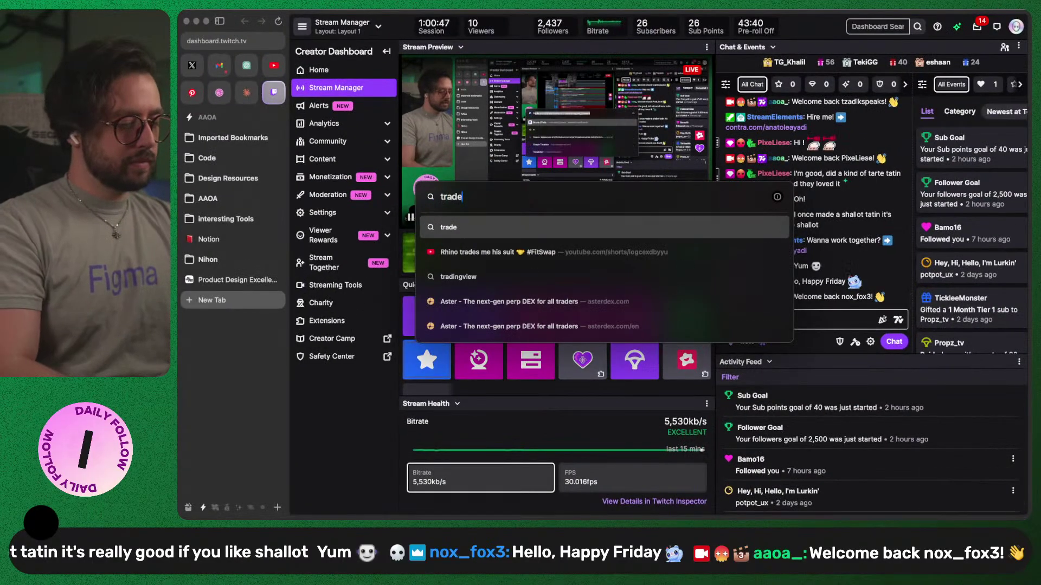
pyautogui.write('coffee')
pyautogui.press('Return')
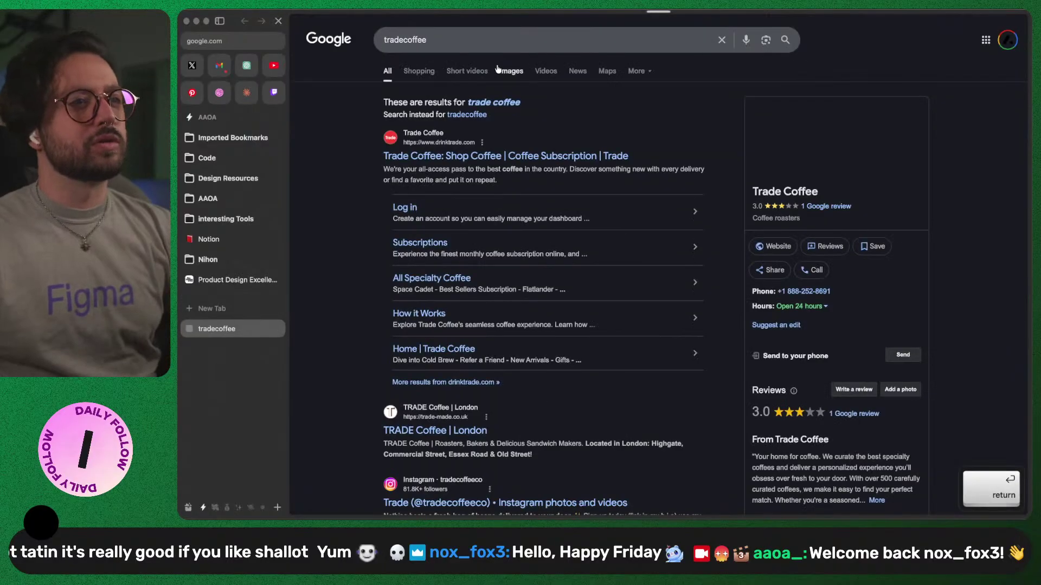
pyautogui.click(389, 157)
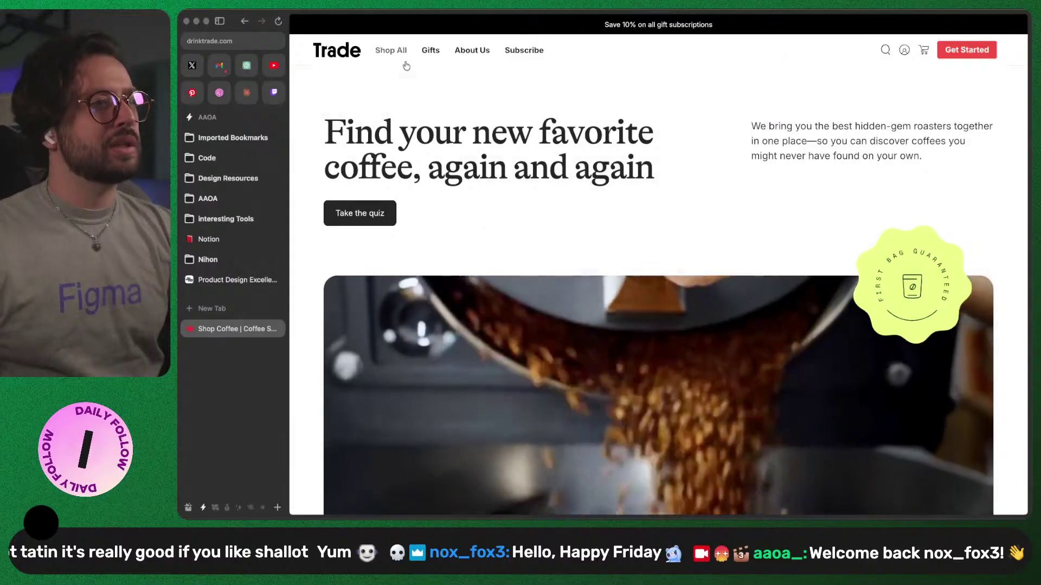
# - Open the shop's Browse Coffee catalogue of all specialty coffees
pyautogui.moveTo(394, 51)
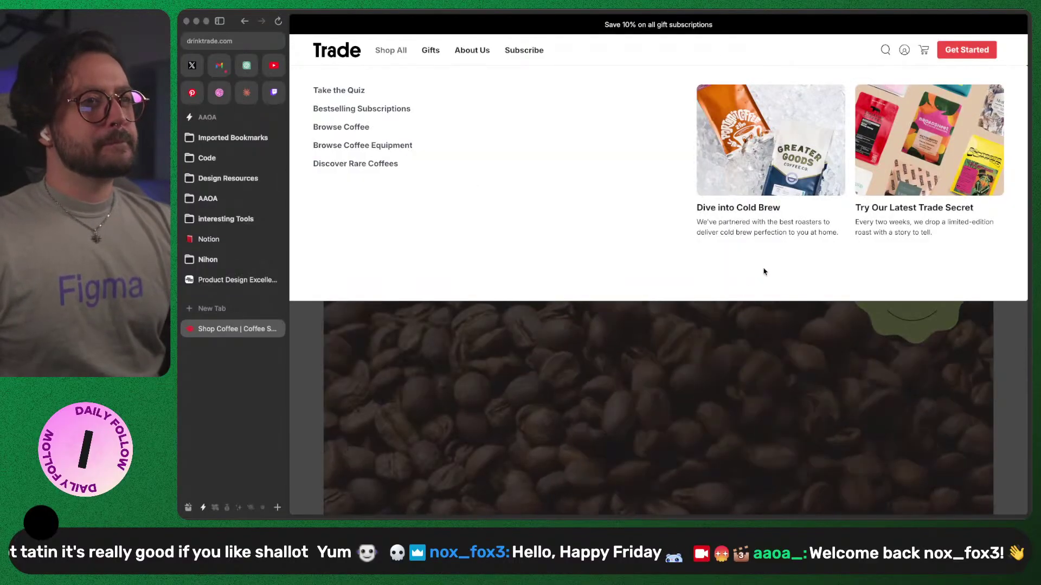
pyautogui.click(341, 128)
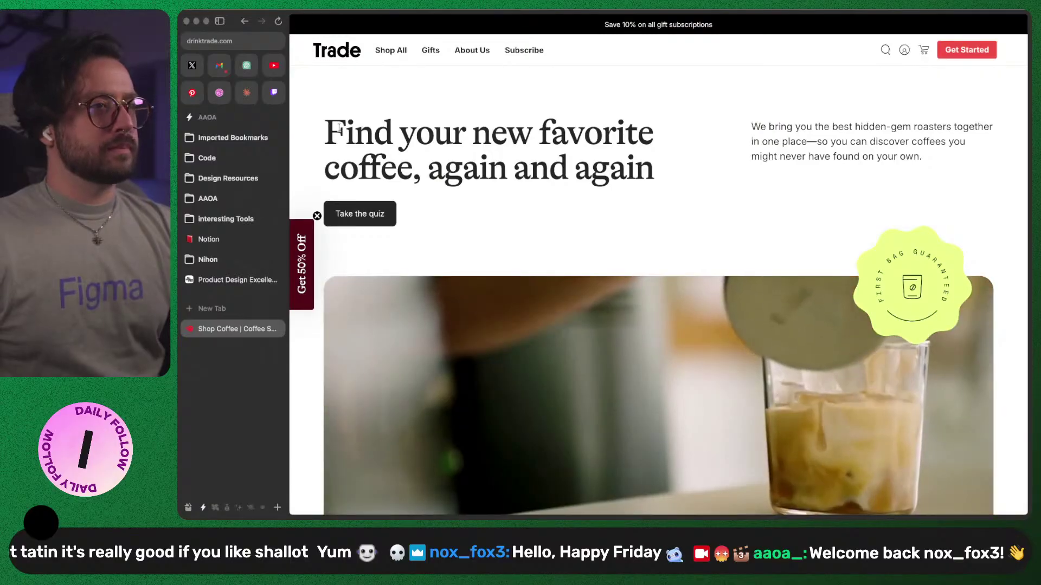
pyautogui.moveTo(385, 50)
pyautogui.click(354, 128)
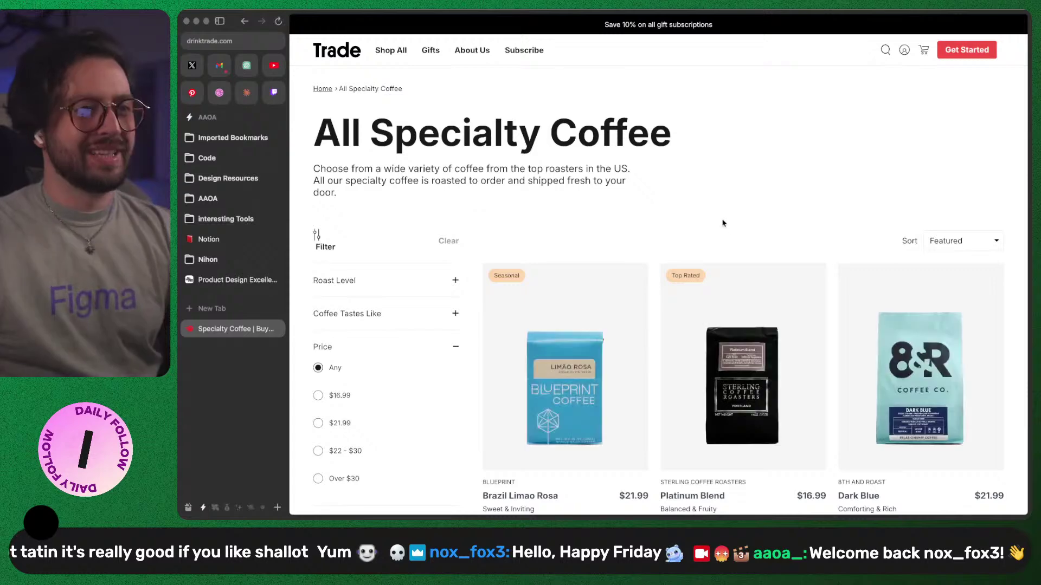
# - Find Beowulf Espresso in the catalogue, inspect the red label in its enlarged product photo, and return to the list
pyautogui.scroll(-6, 713, 208)
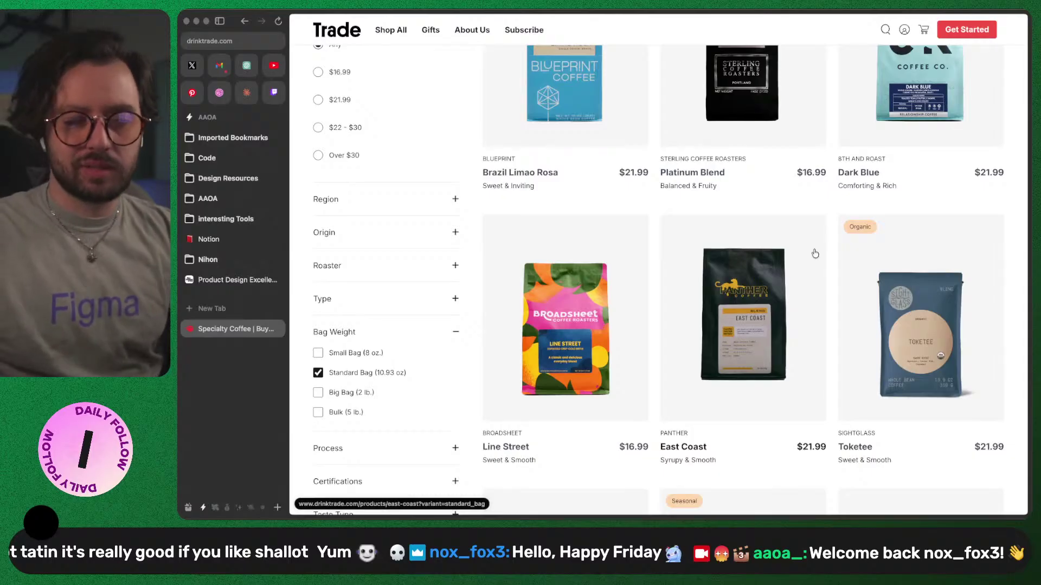
pyautogui.scroll(-7, 814, 254)
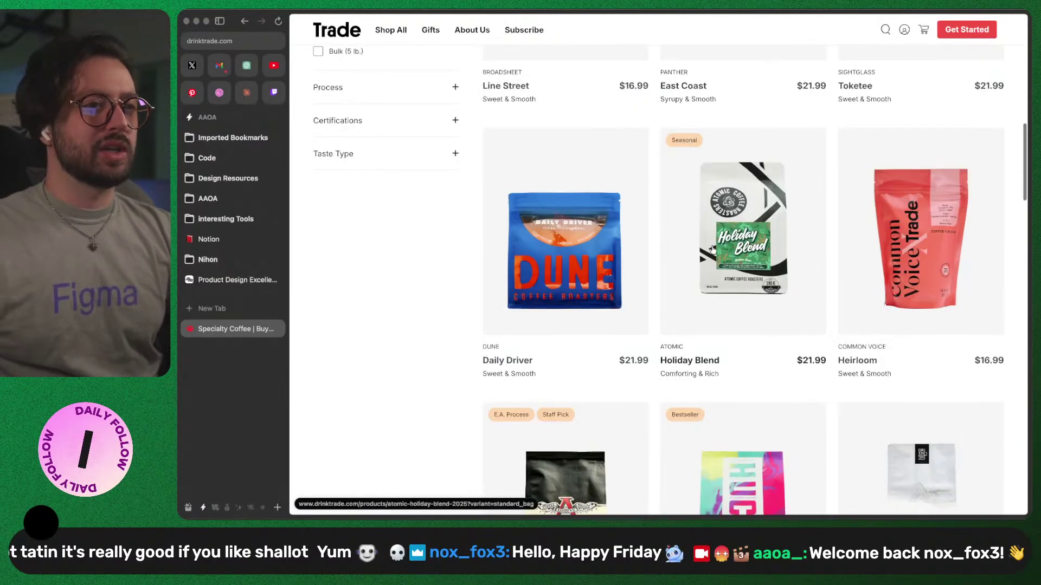
pyautogui.scroll(-5, 822, 256)
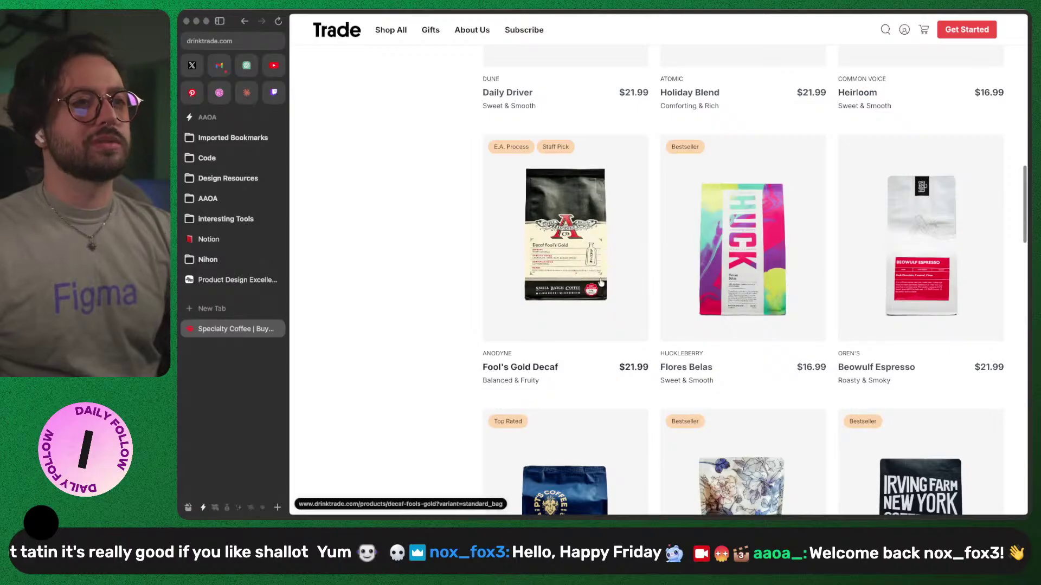
pyautogui.scroll(-1, 704, 294)
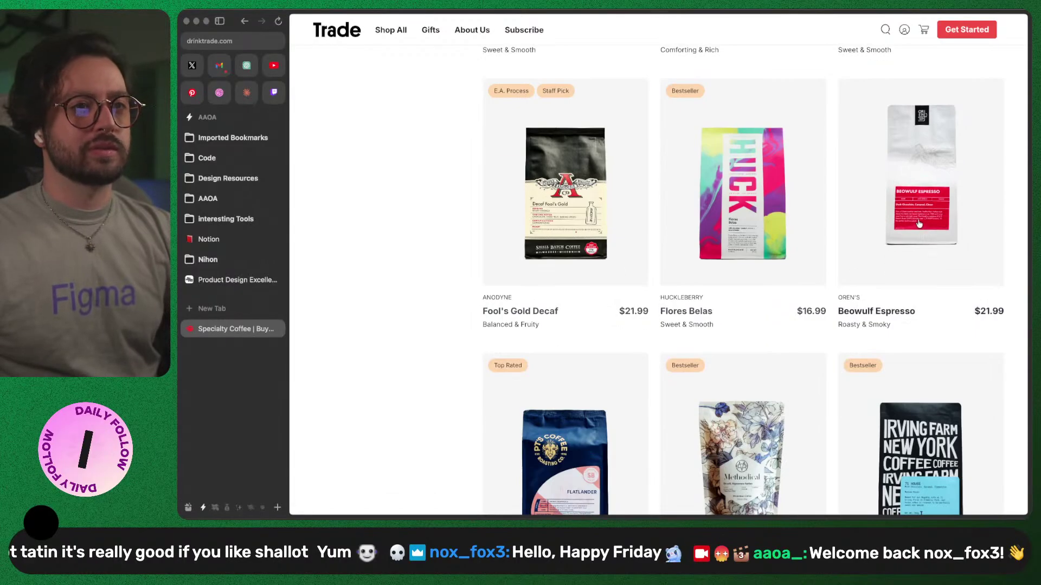
pyautogui.click(868, 223)
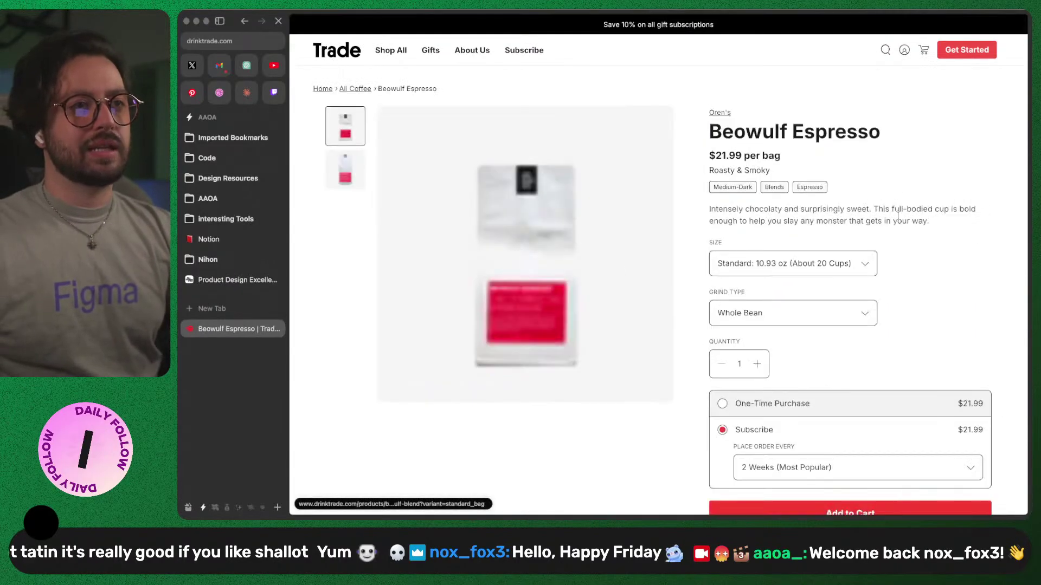
pyautogui.click(470, 321)
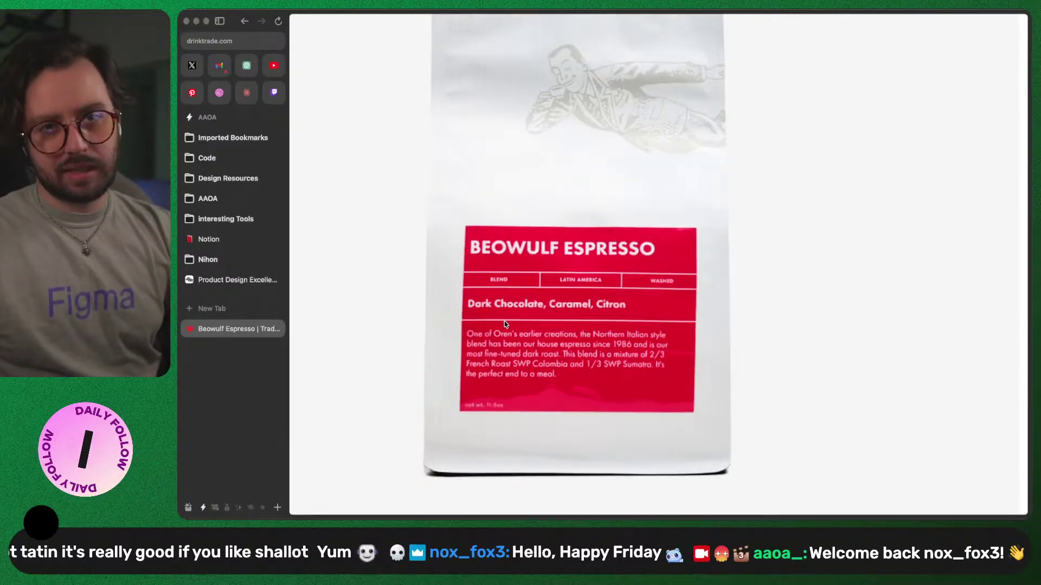
pyautogui.click(541, 203)
pyautogui.hscroll(-5, 569, 227)
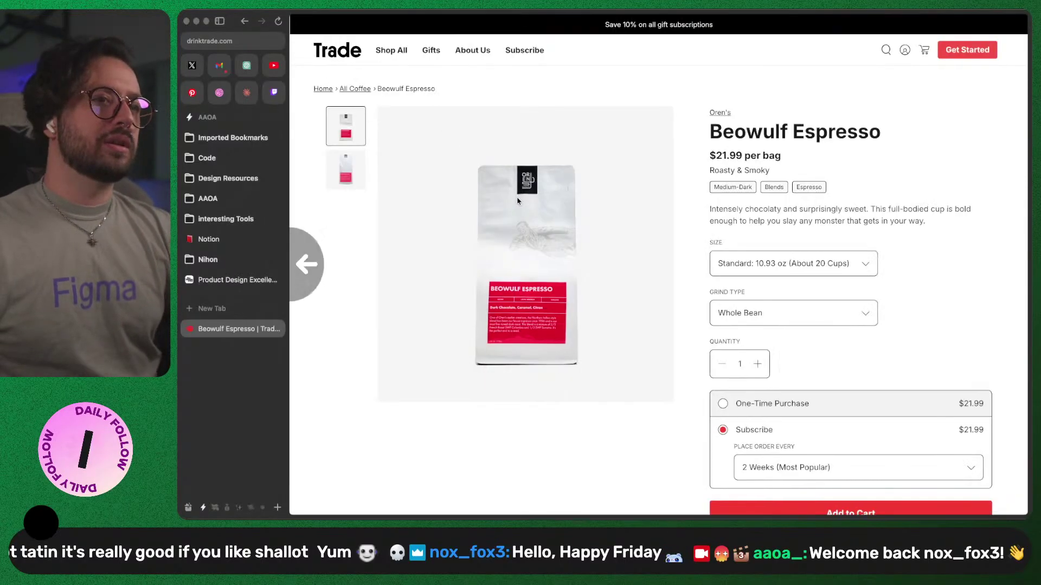
# - Find Good Vibes by Greater Goods further down the catalogue and enlarge its product photo to inspect the label
pyautogui.scroll(-5, 598, 254)
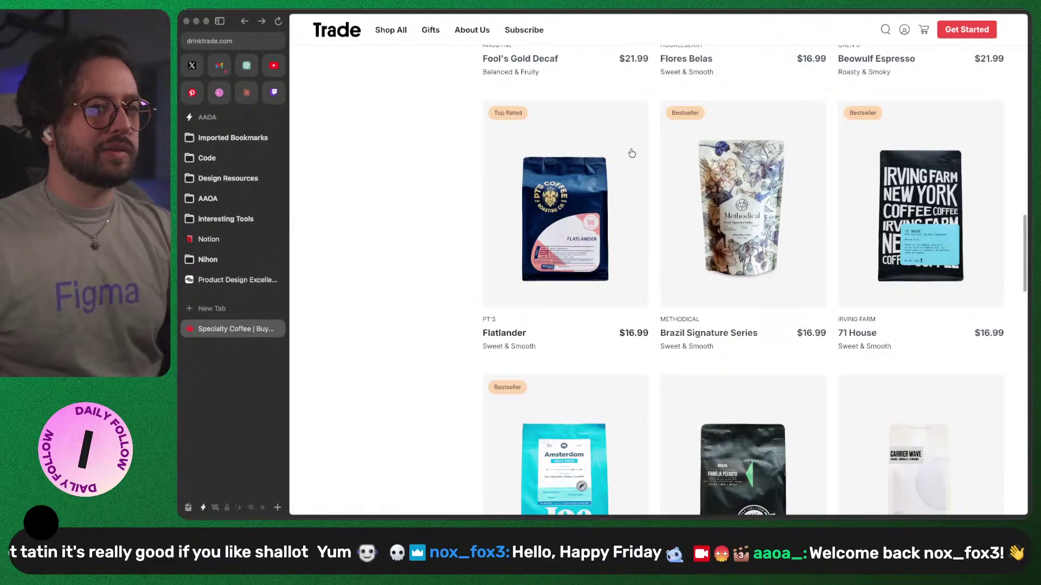
pyautogui.scroll(-9, 814, 329)
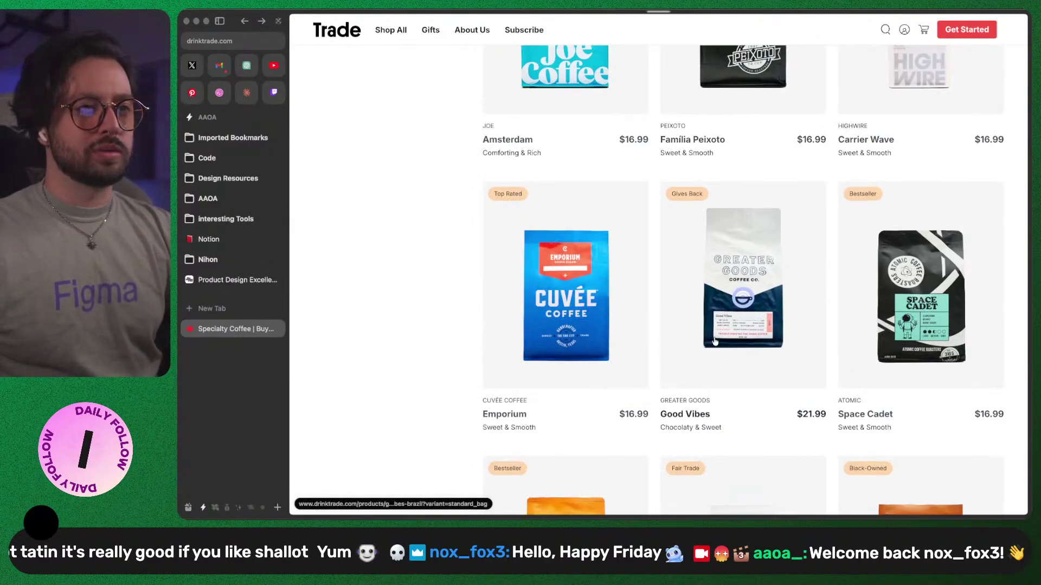
pyautogui.click(714, 340)
pyautogui.click(509, 336)
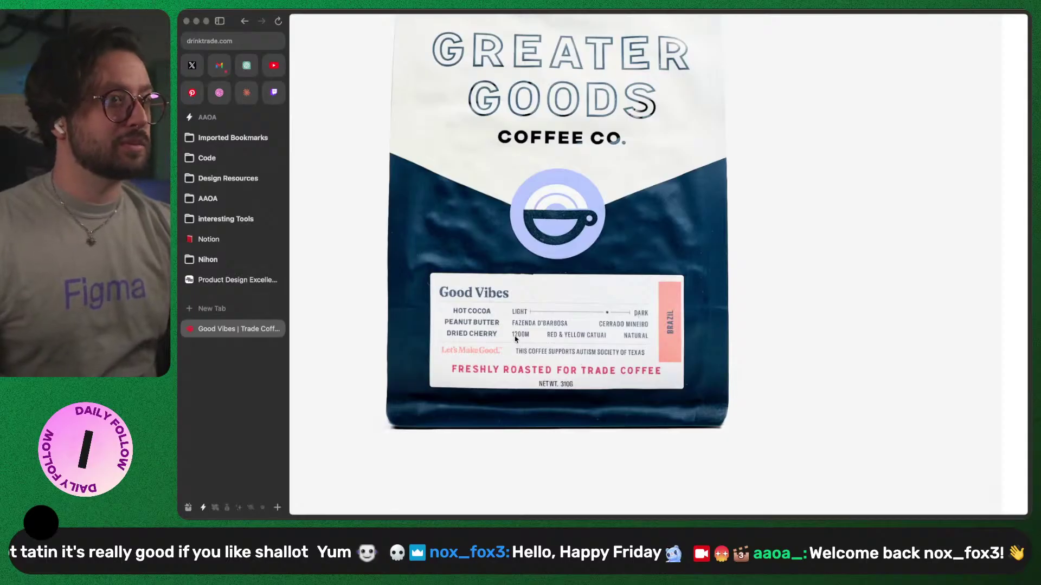
# - Switch back to Figma and compare the white Bean label with the dark Shop's Favorite label in the Beanie layout
pyautogui.press('super+Tab')
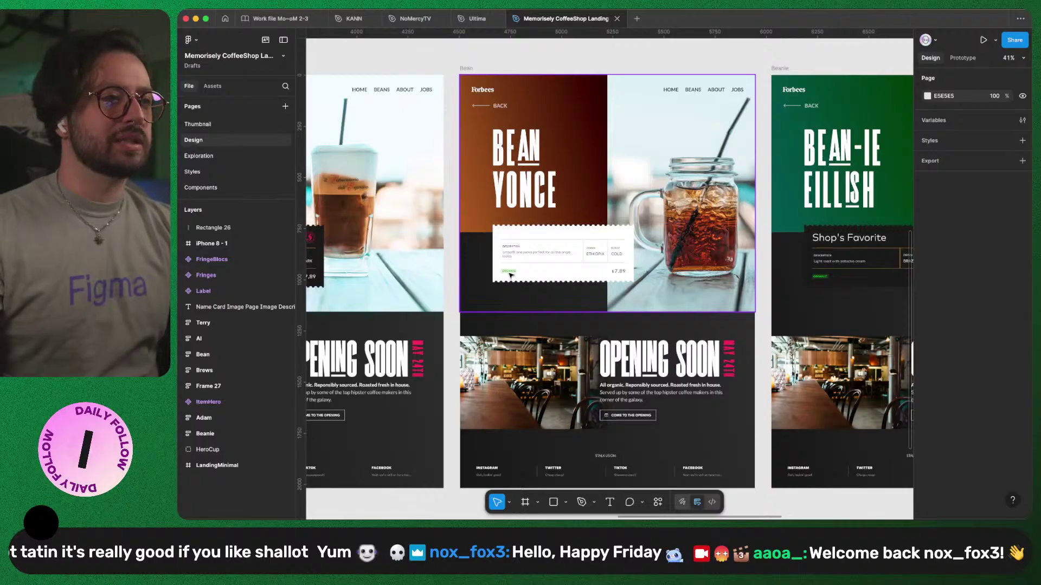
pyautogui.scroll(5, 570, 250)
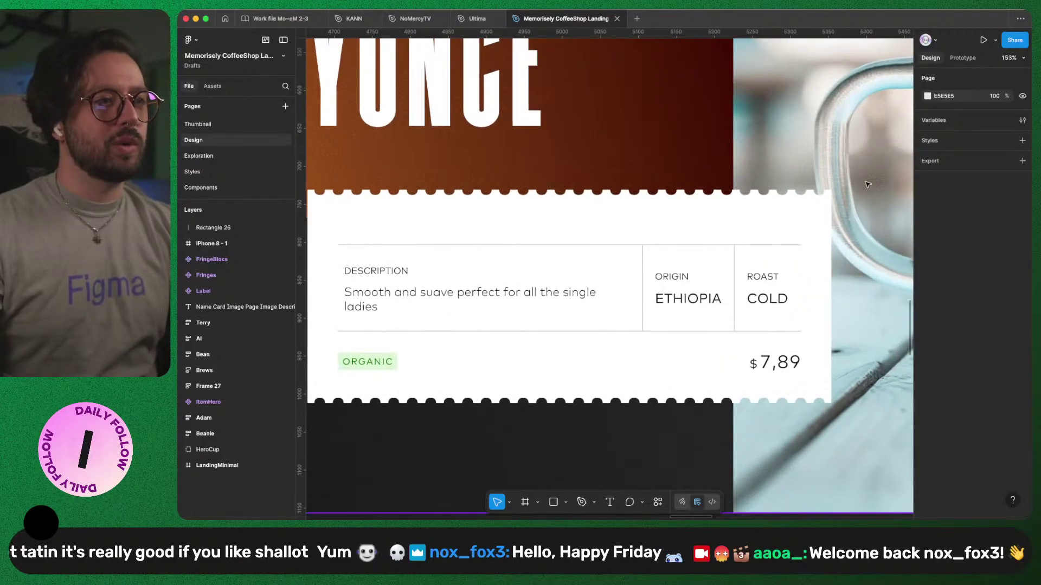
pyautogui.scroll(-5, 866, 184)
pyautogui.hscroll(5, 758, 217)
pyautogui.scroll(2, 659, 253)
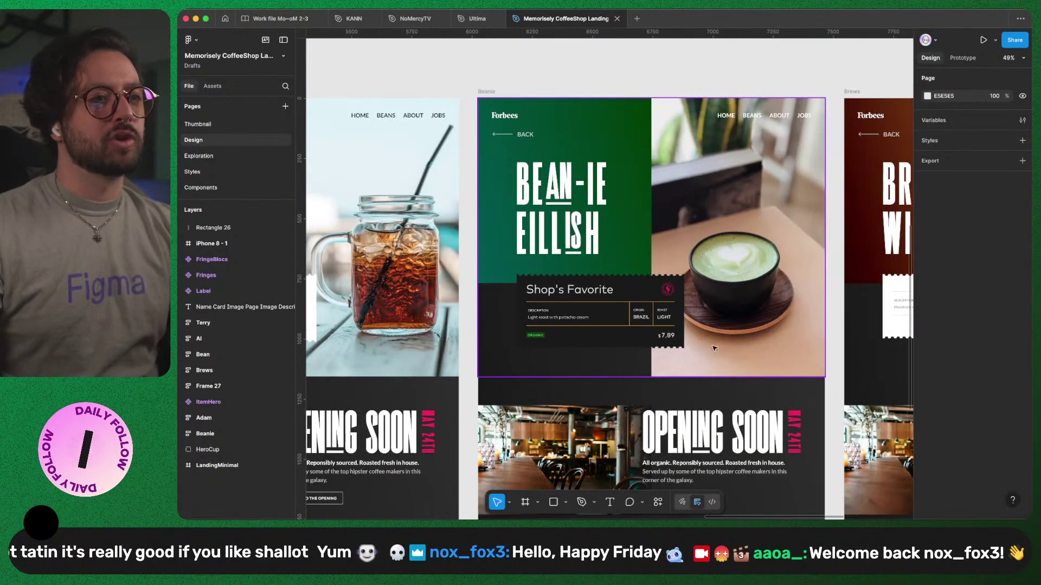
pyautogui.scroll(4, 611, 333)
pyautogui.scroll(1, 720, 350)
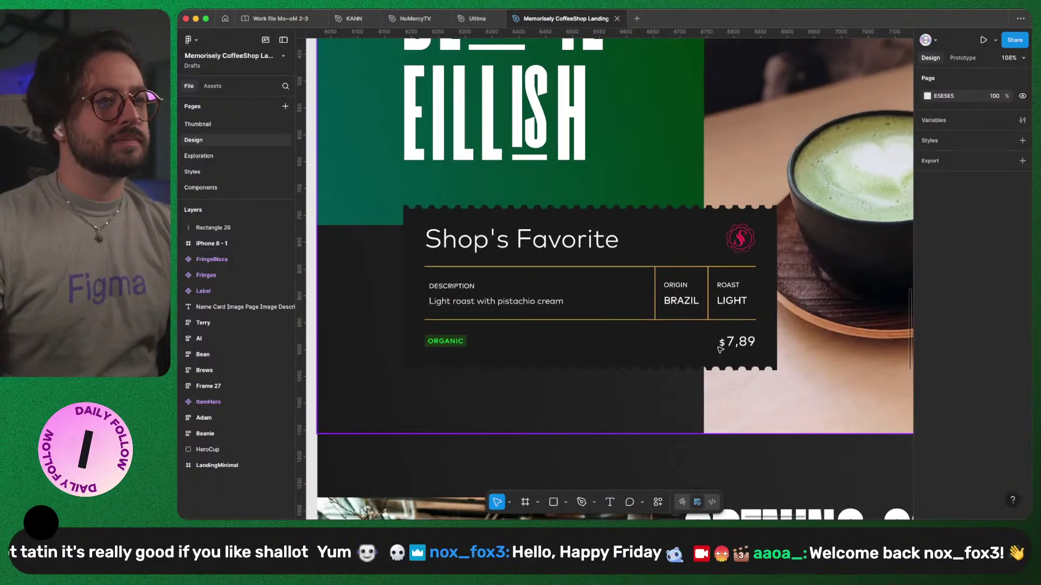
# - Locate the Label component above the landing page layouts and examine its light and dark variants
pyautogui.scroll(-5, 764, 332)
pyautogui.hscroll(3, 764, 335)
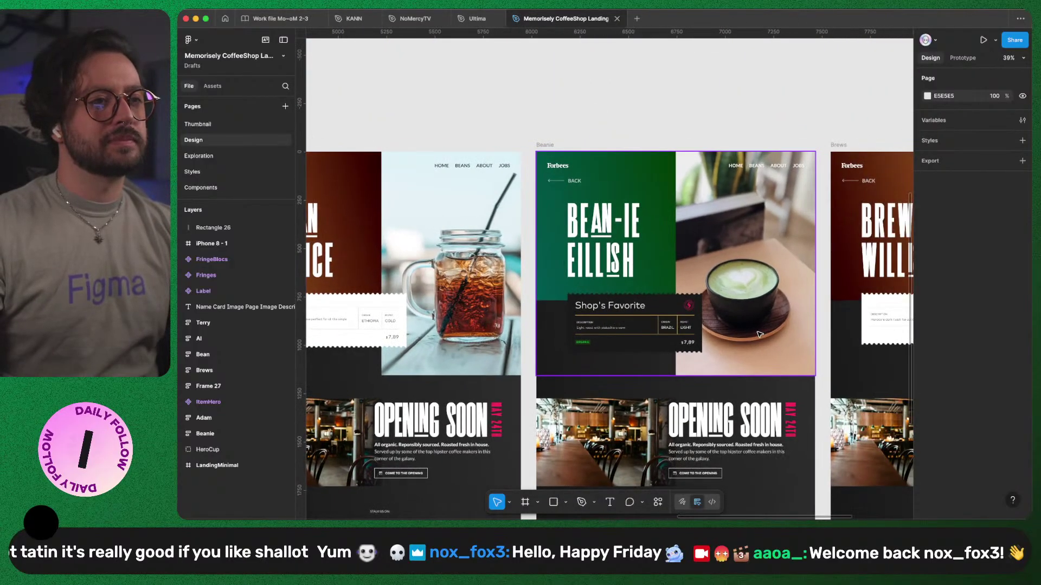
pyautogui.hscroll(6, 740, 335)
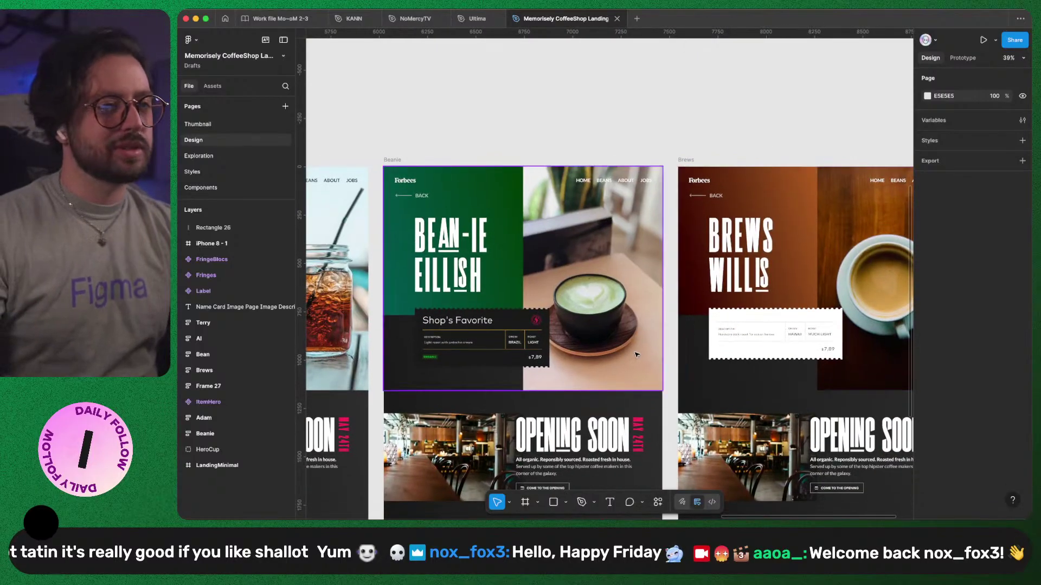
pyautogui.scroll(-6, 675, 310)
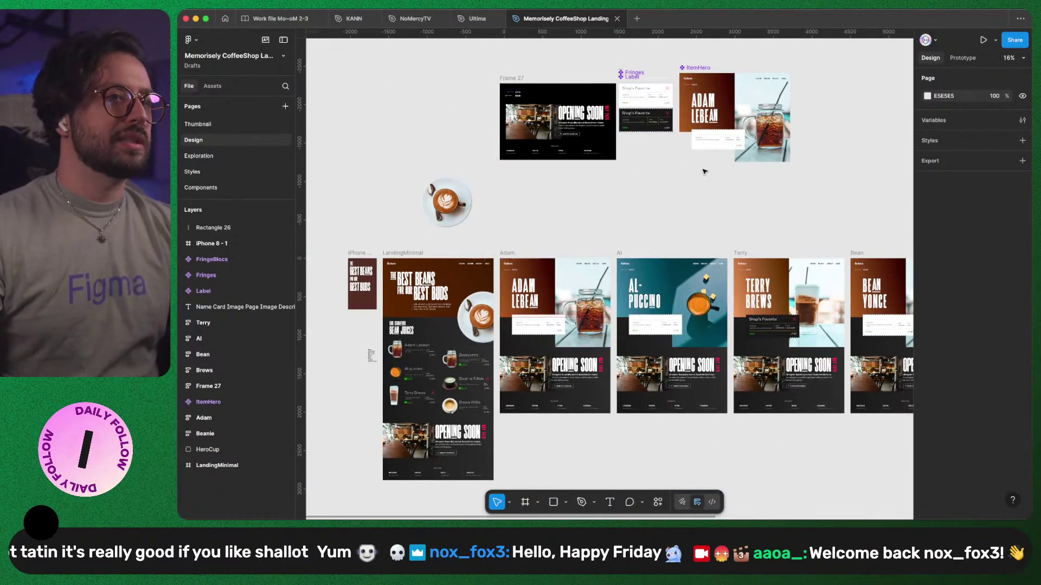
pyautogui.scroll(10, 703, 172)
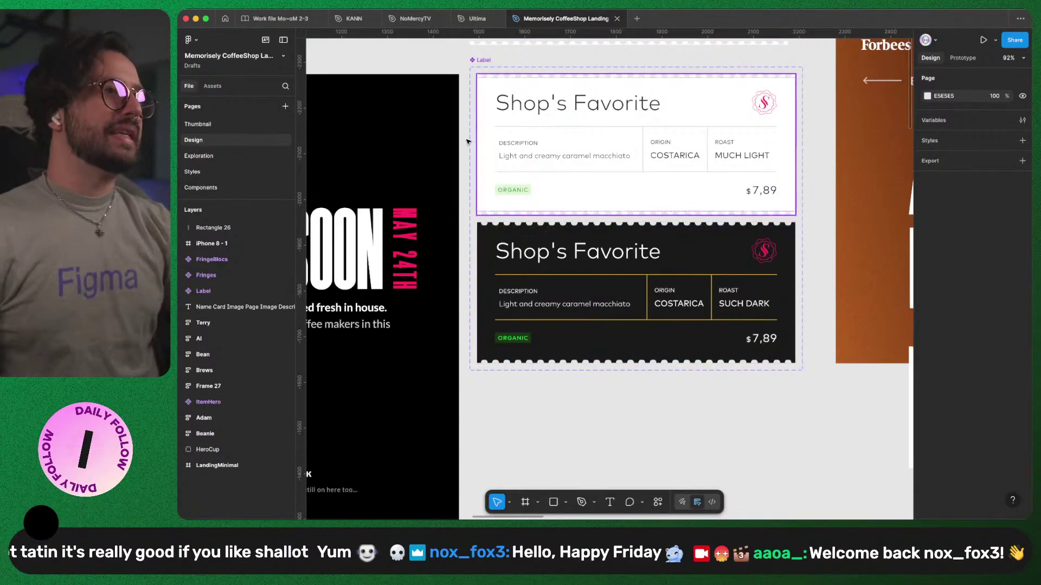
# - Check the coffee shop file's age in the file search results and in its version history back to May 9, 2021
pyautogui.click(223, 22)
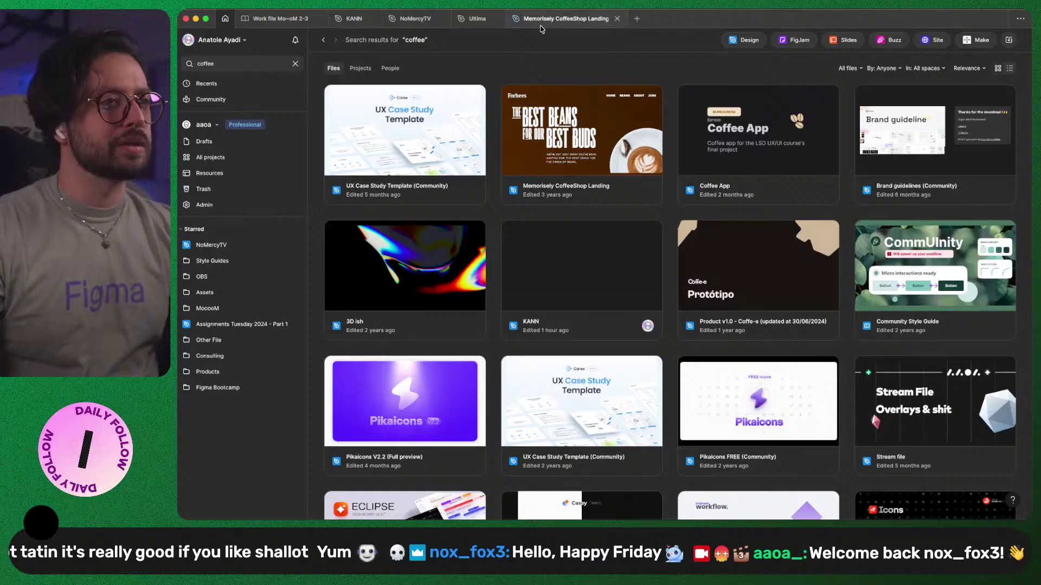
pyautogui.click(542, 19)
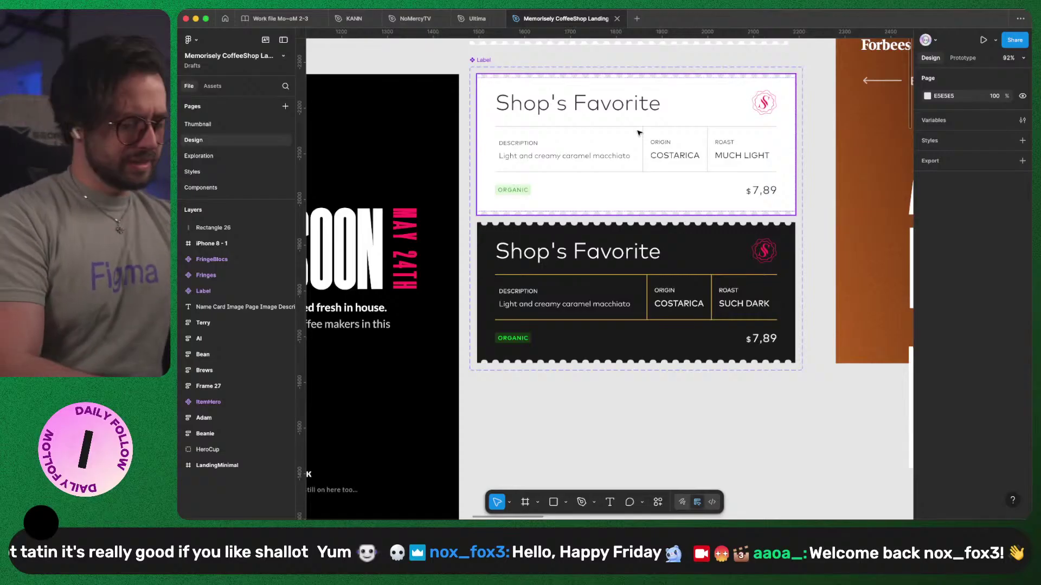
pyautogui.press('super+p')
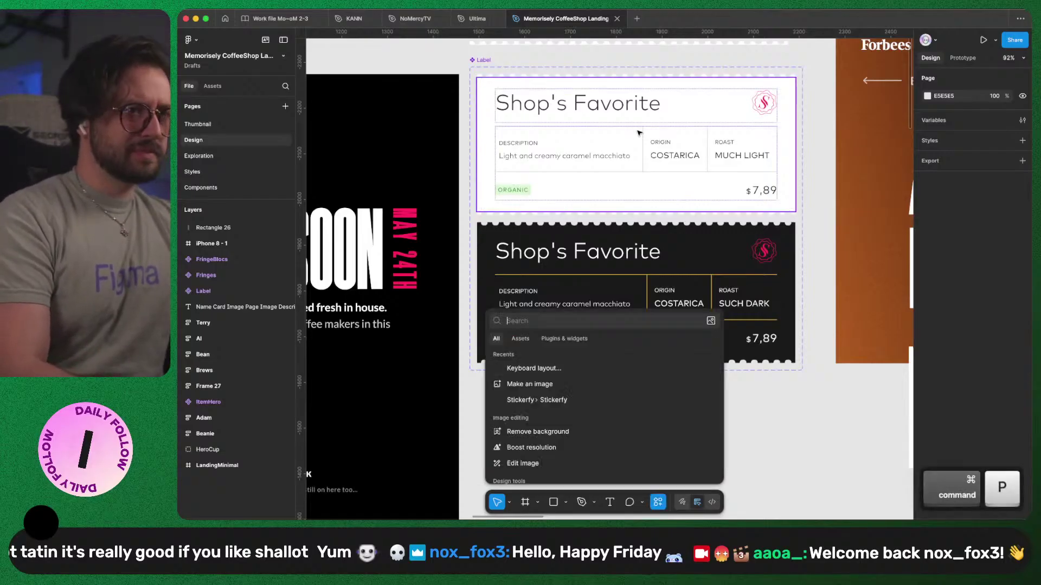
pyautogui.write('hist')
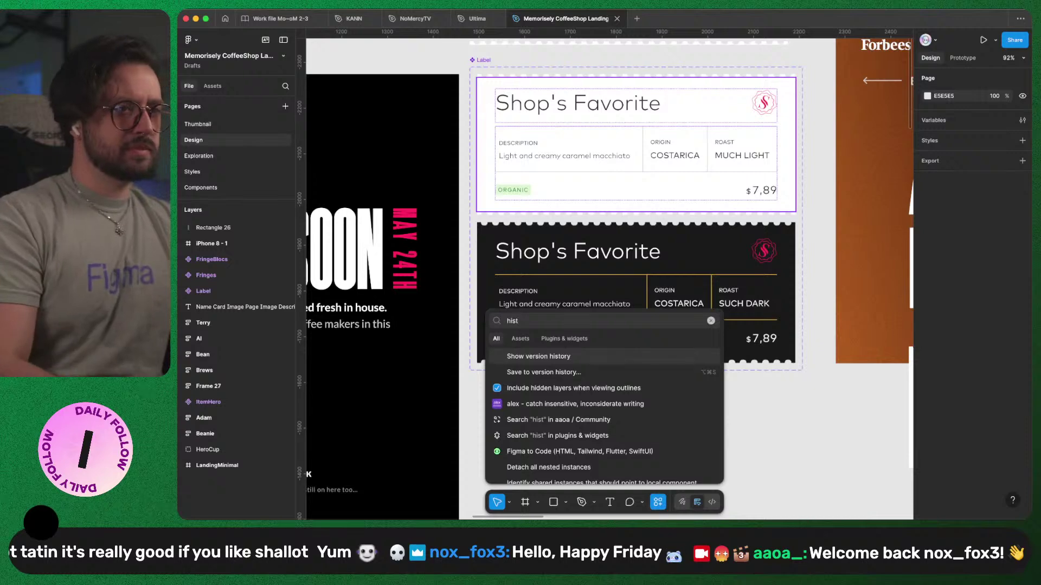
pyautogui.press('Return')
pyautogui.scroll(-5, 977, 227)
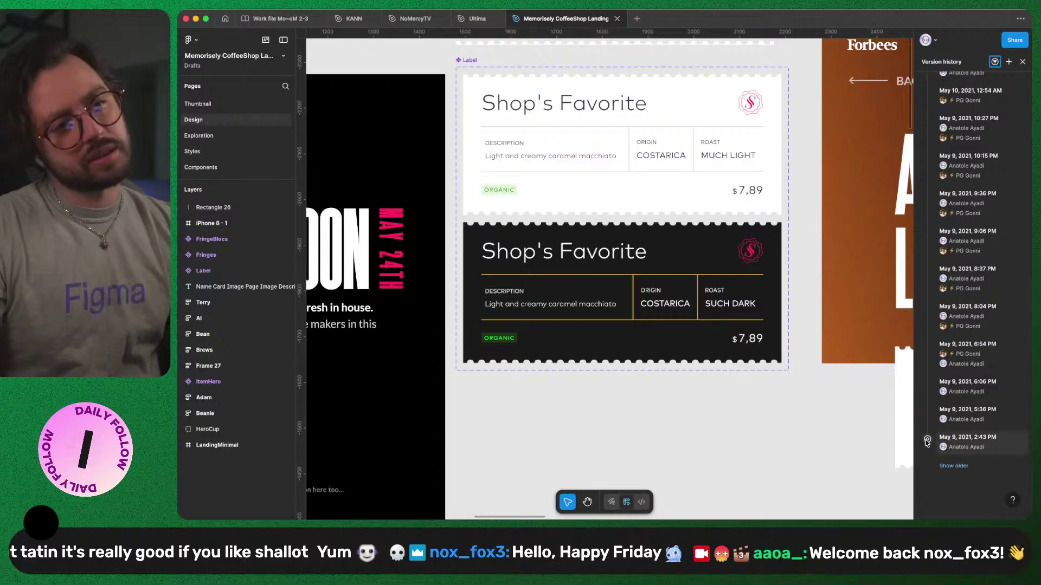
# - Load older entries in the coffee shop file's version history back to May 6, 2021 and close the history
pyautogui.click(953, 466)
pyautogui.scroll(-5, 959, 467)
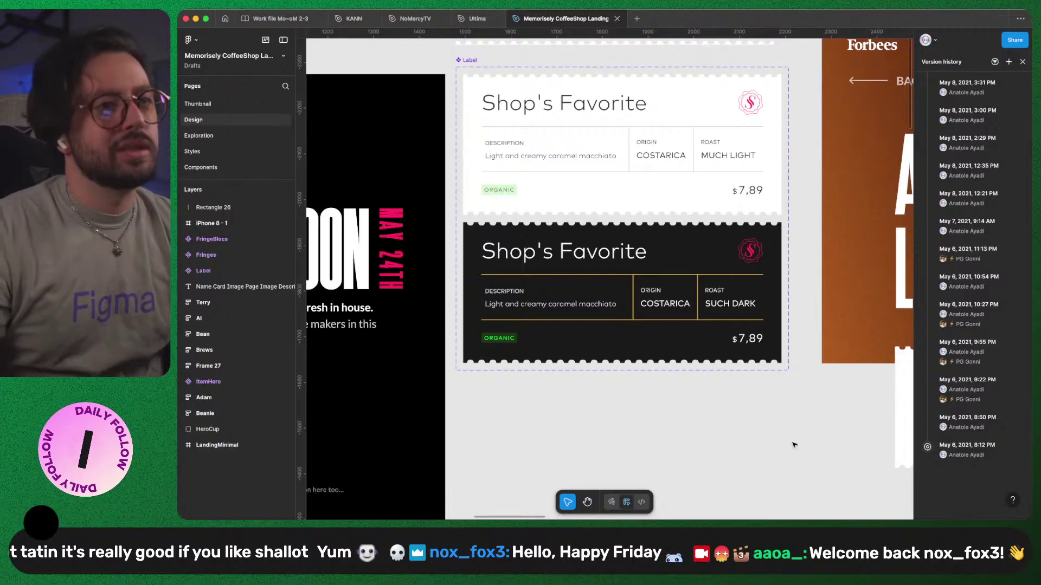
pyautogui.scroll(2, 758, 433)
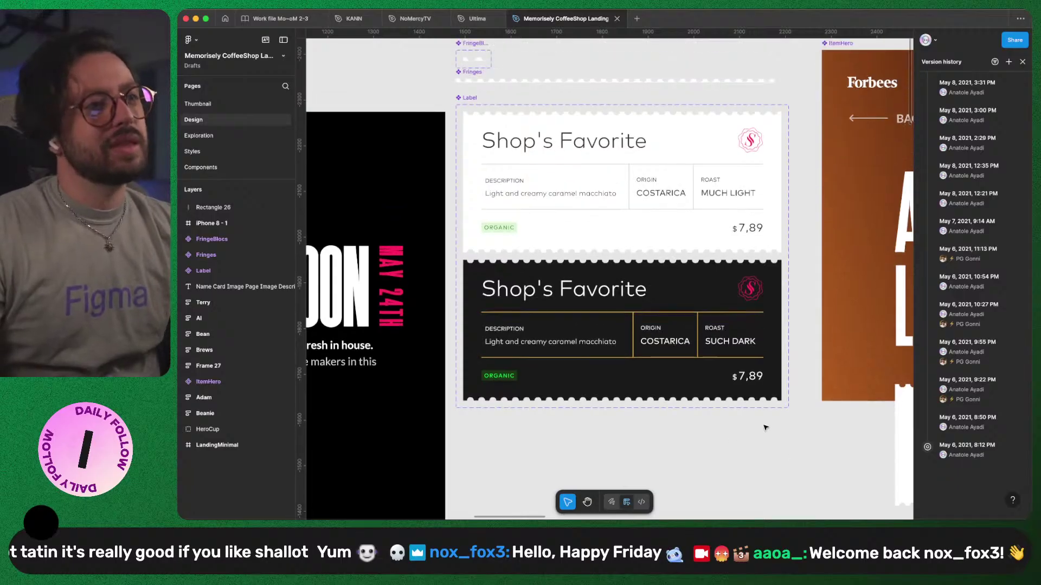
pyautogui.click(1023, 62)
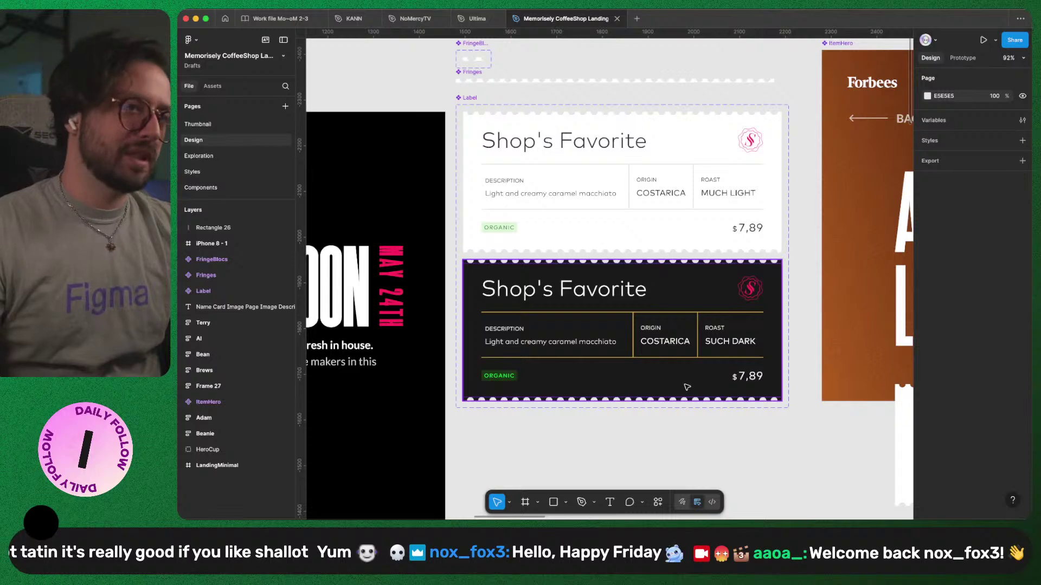
# - Return to the KANN file and move the Chanel Coromandel reference card up beside Frame 2, clear of the other cards
pyautogui.scroll(-10, 613, 324)
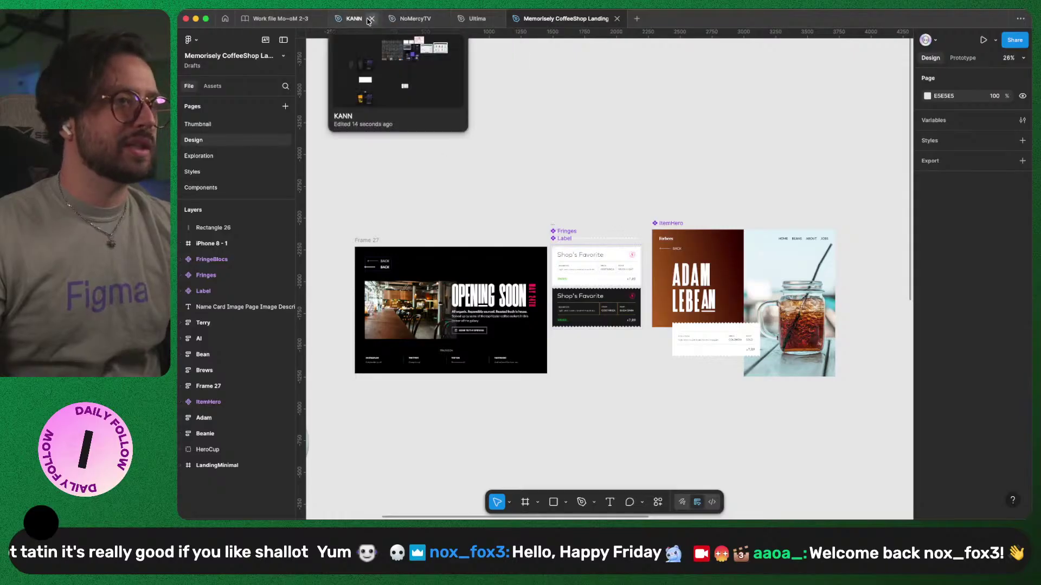
pyautogui.click(347, 20)
pyautogui.scroll(-5, 657, 195)
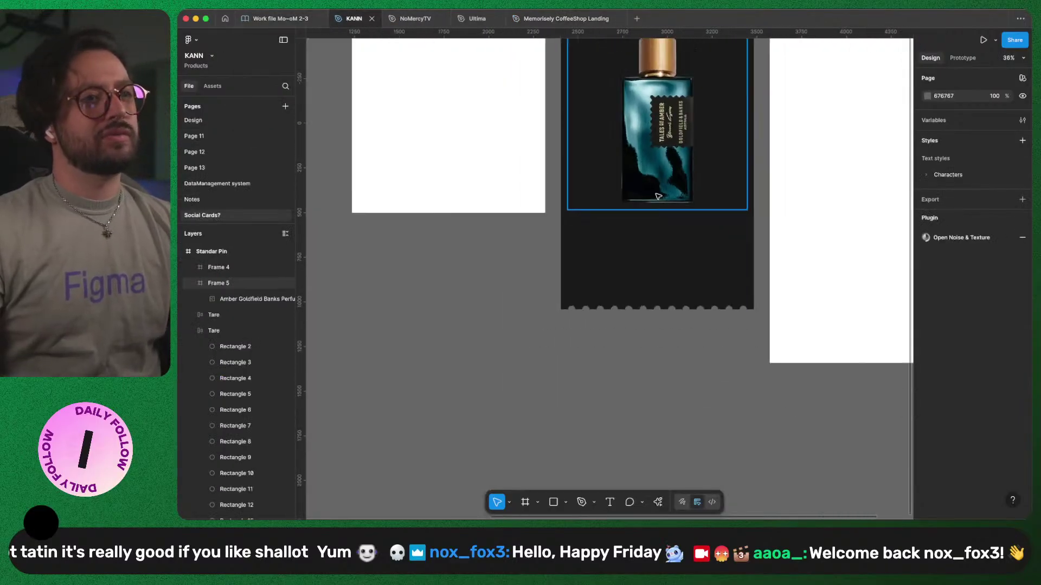
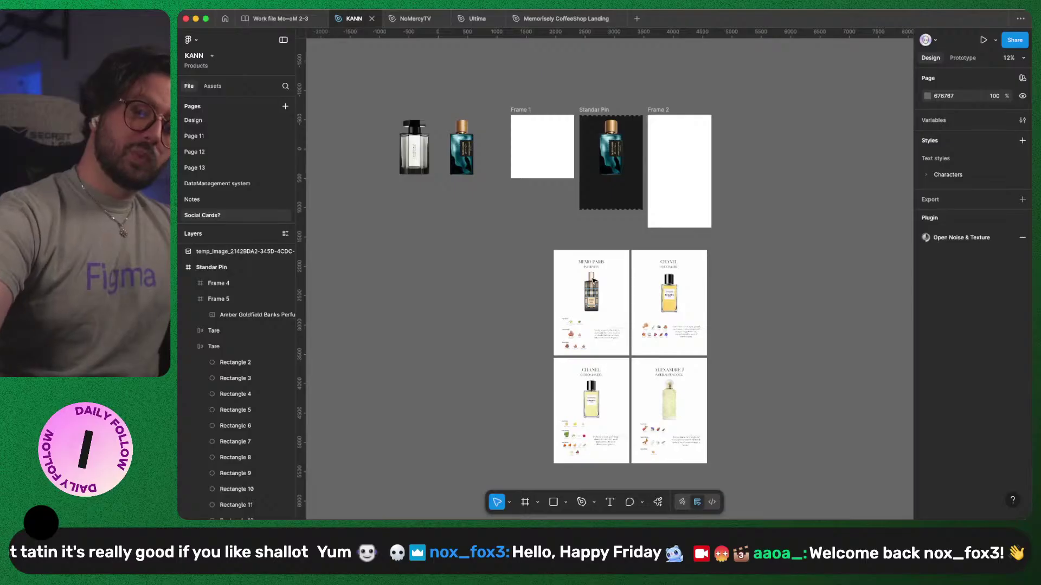
pyautogui.scroll(3, 591, 281)
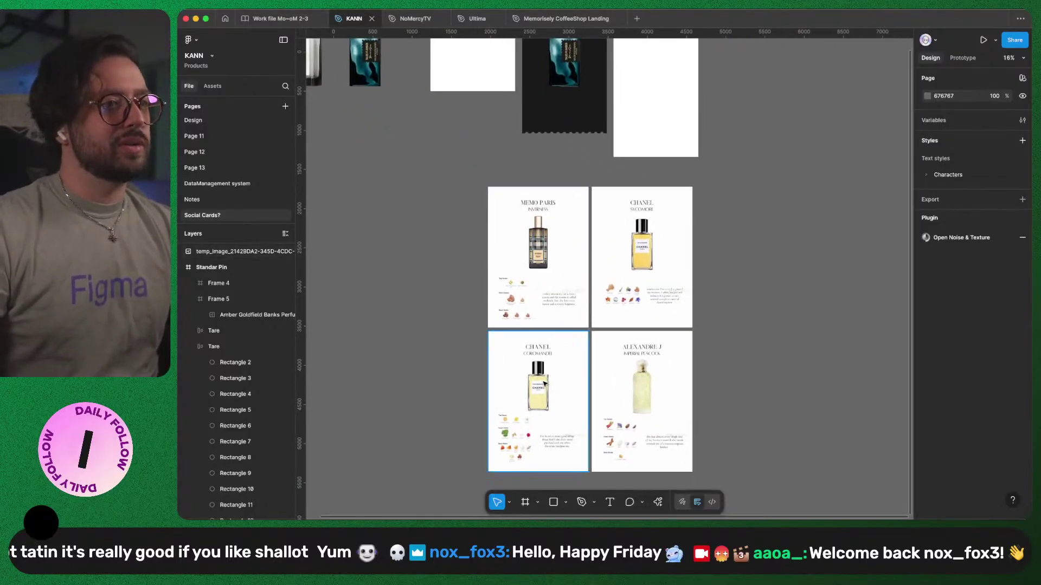
pyautogui.moveTo(544, 383); pyautogui.dragTo(741, 209)
pyautogui.scroll(3, 789, 133)
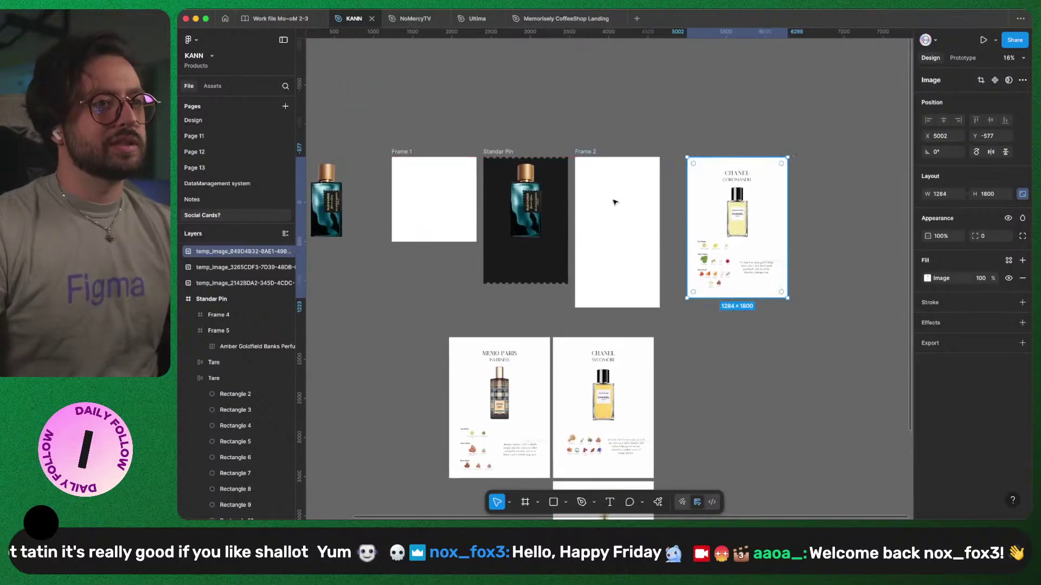
# - Duplicate the dark Standar Pin frame to the other side of the Chanel Coromandel card, aligned with its top edge
pyautogui.click(480, 154)
pyautogui.moveTo(505, 223); pyautogui.dragTo(817, 223)
pyautogui.scroll(5, 816, 228)
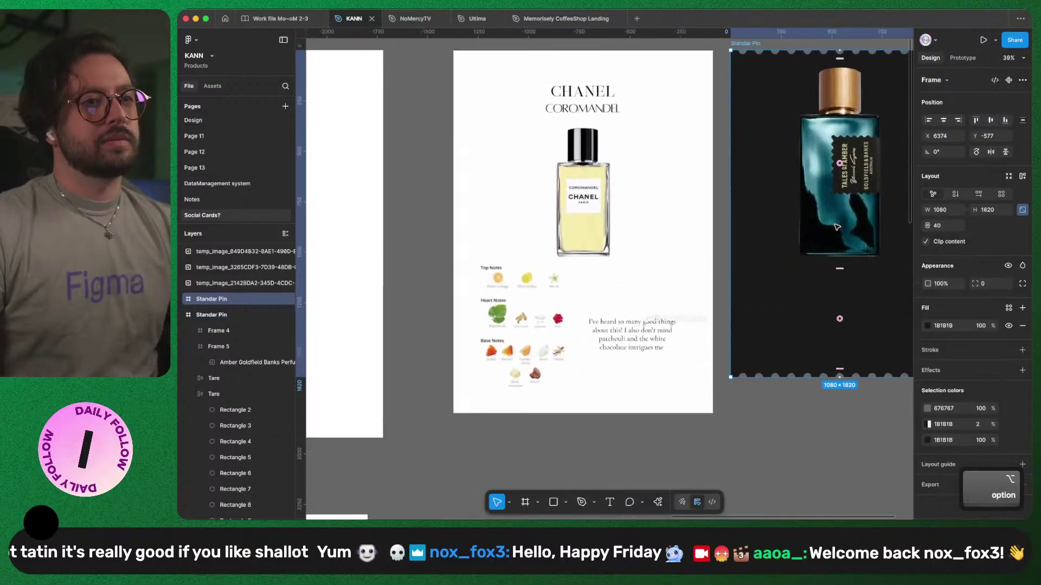
pyautogui.scroll(2, 718, 281)
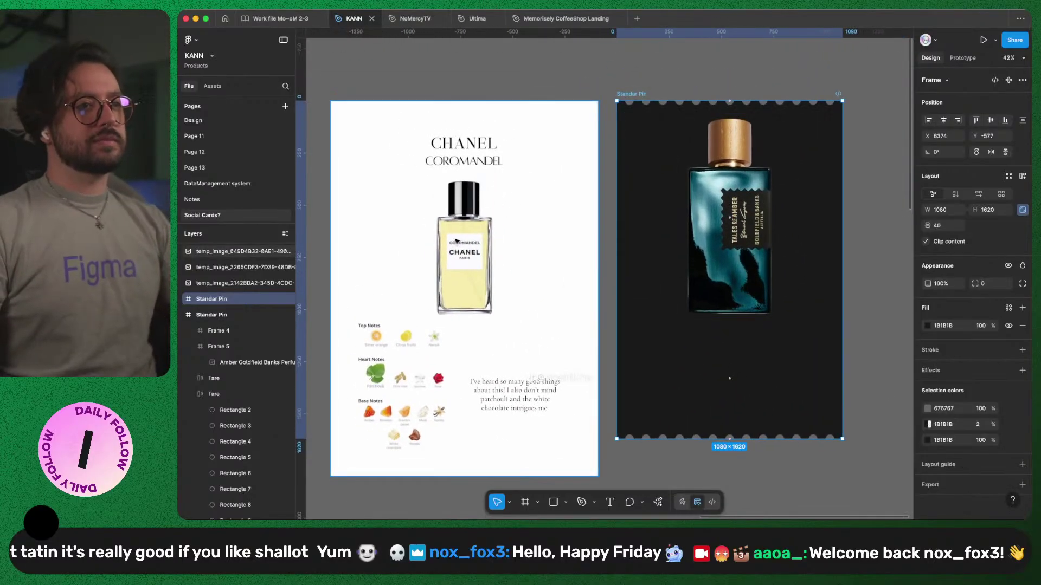
# - Move the Chanel card into the duplicated pin, scale it to 1156 × 1620, center it horizontally and send it behind the pin's contents
pyautogui.click(509, 235)
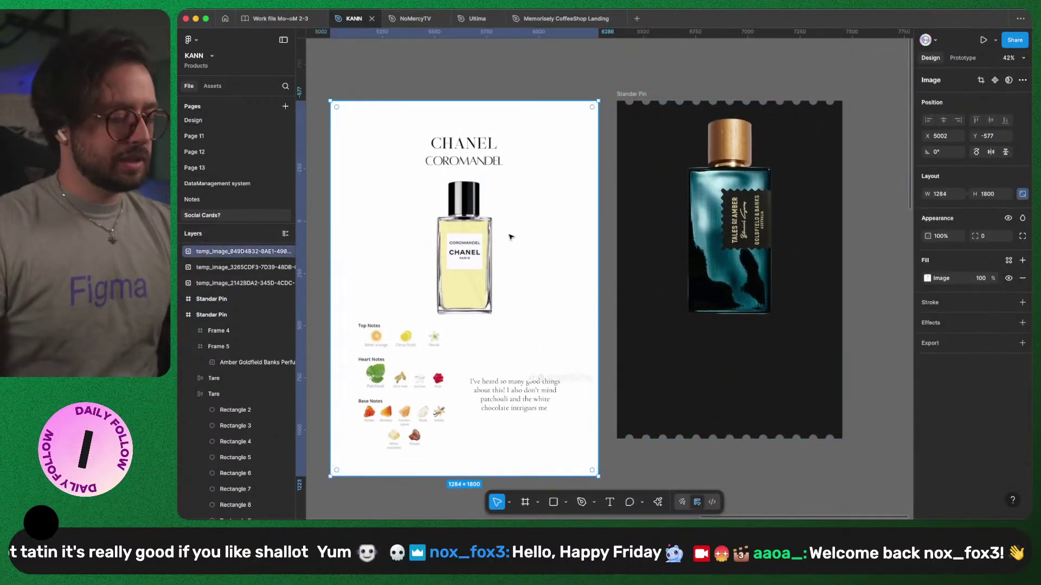
pyautogui.press('super+x')
pyautogui.click(669, 202)
pyautogui.press('super+v')
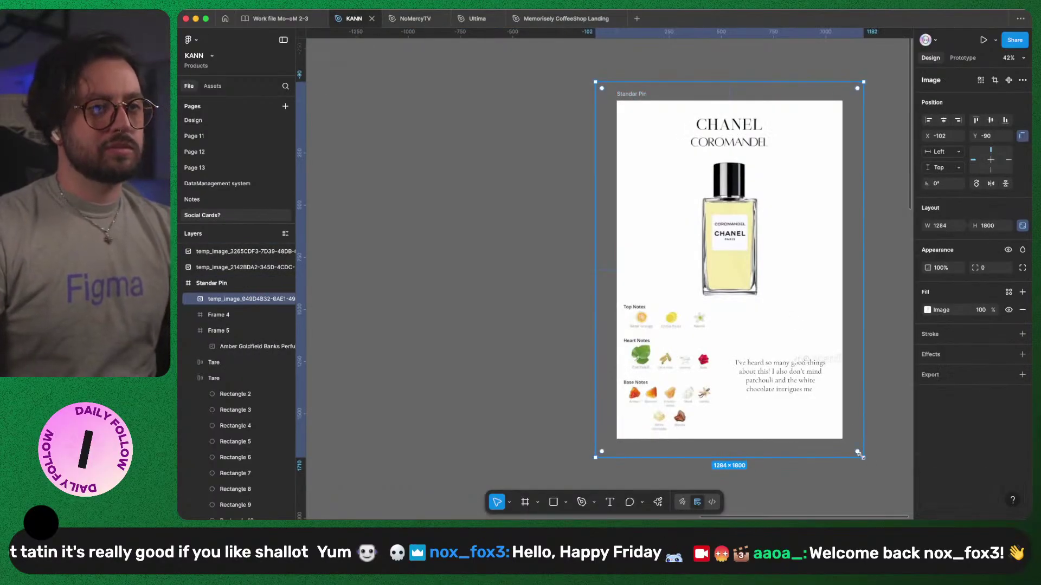
pyautogui.moveTo(859, 455); pyautogui.dragTo(843, 438)
pyautogui.press('shift')
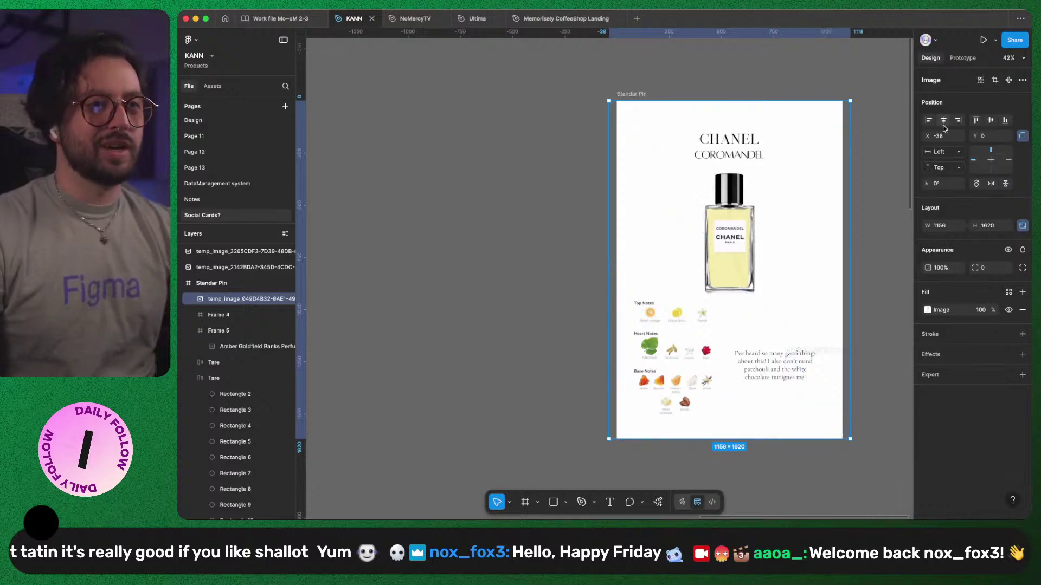
pyautogui.press('super+alt')
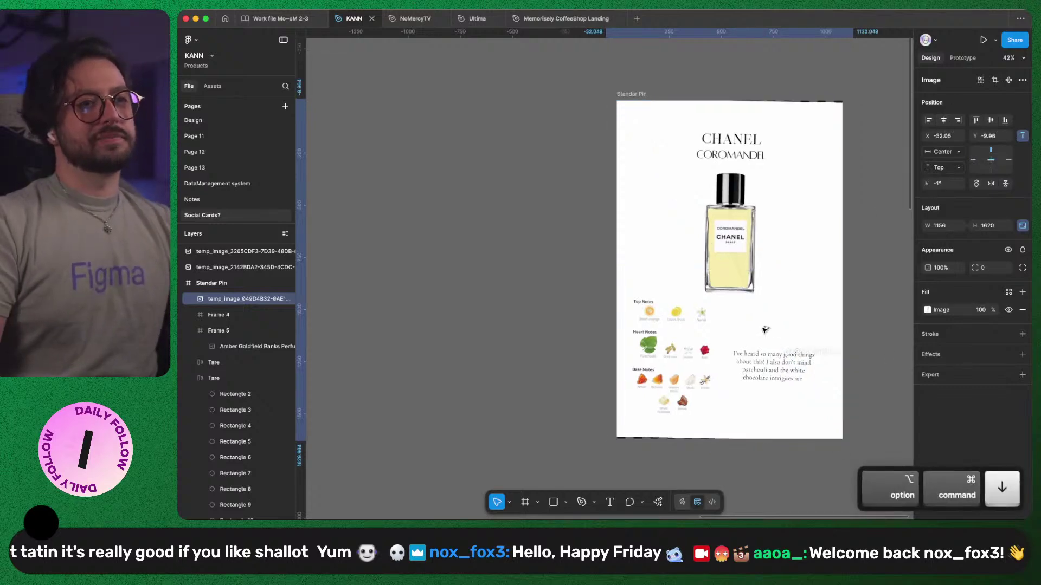
pyautogui.press('super+alt+bracketleft')
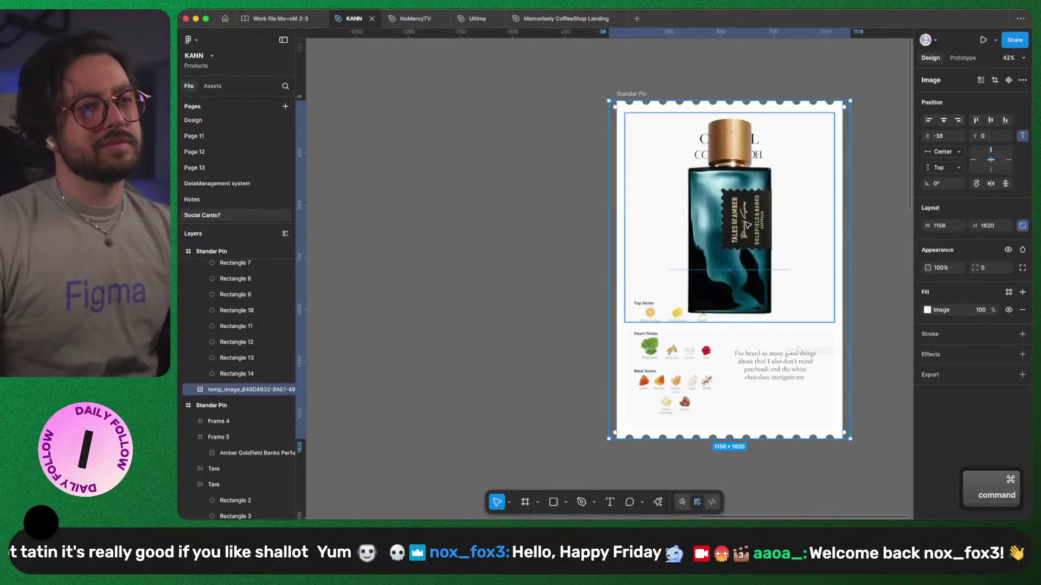
# - Scale the teal bottle image to about 462 × 616 to match the Chanel bottle, and shift it to its frame's left edge
pyautogui.click(712, 223)
pyautogui.keyDown('super'); pyautogui.click(712, 223); pyautogui.keyUp('super')
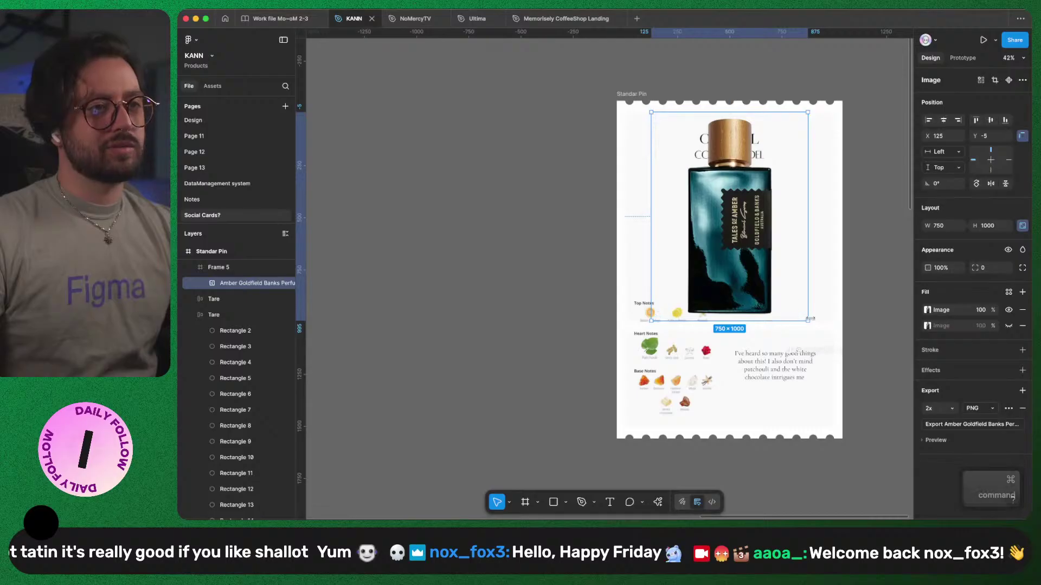
pyautogui.moveTo(808, 321); pyautogui.dragTo(783, 289)
pyautogui.moveTo(733, 241); pyautogui.dragTo(736, 255)
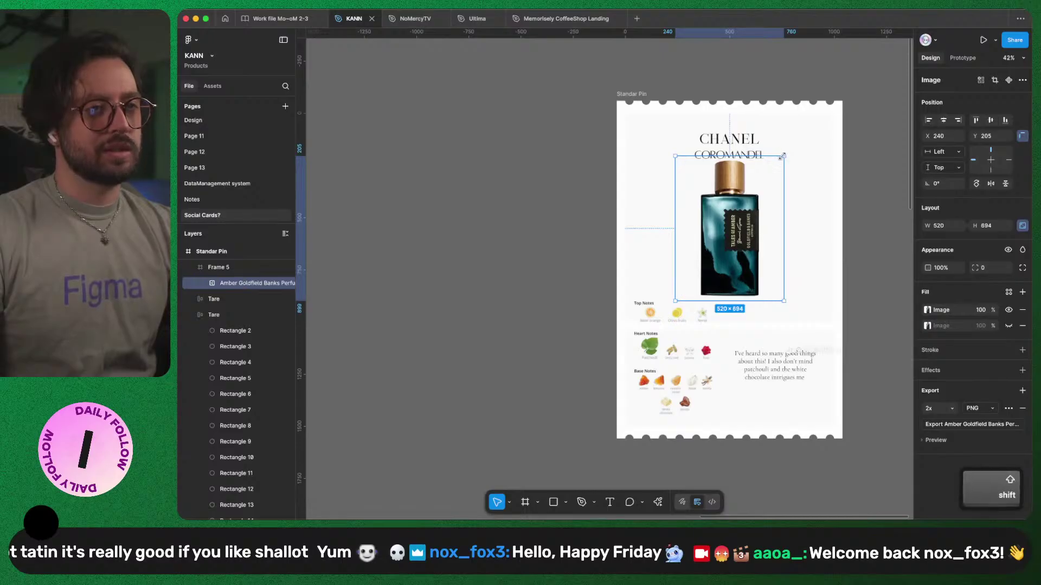
pyautogui.moveTo(783, 155); pyautogui.dragTo(772, 161)
pyautogui.moveTo(731, 212); pyautogui.dragTo(733, 223)
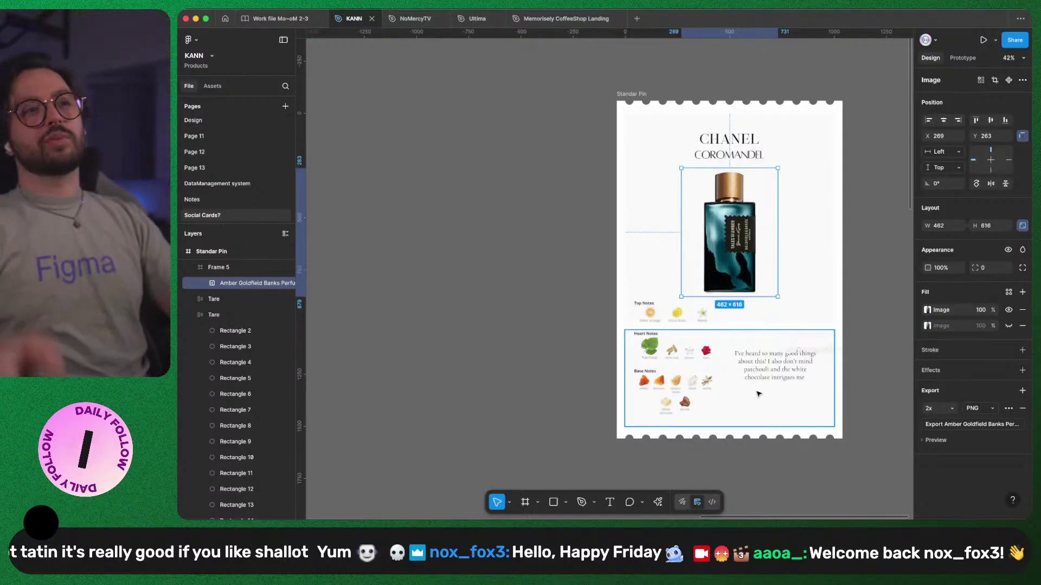
pyautogui.moveTo(730, 215); pyautogui.dragTo(657, 219)
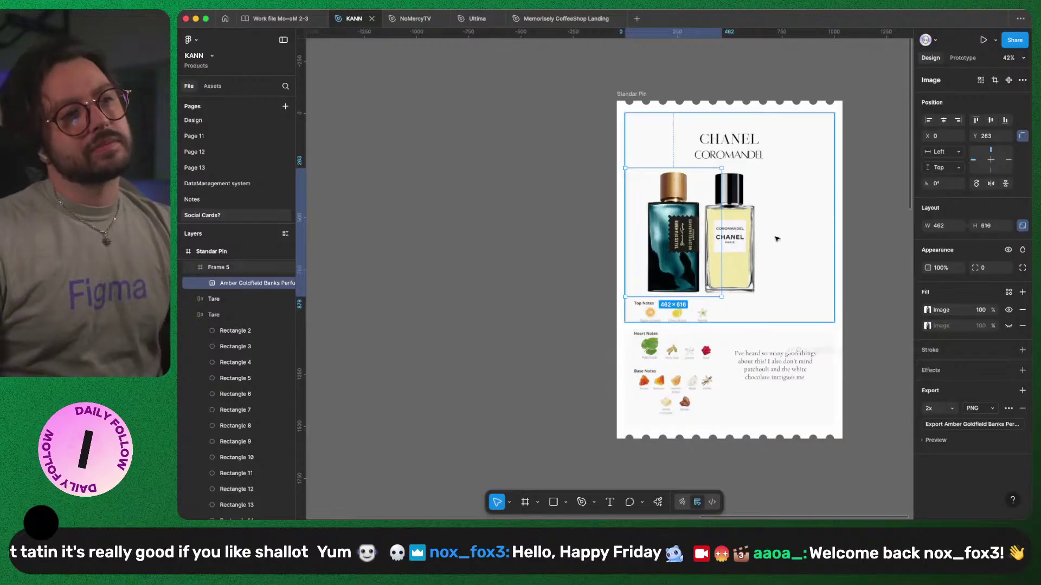
pyautogui.click(547, 224)
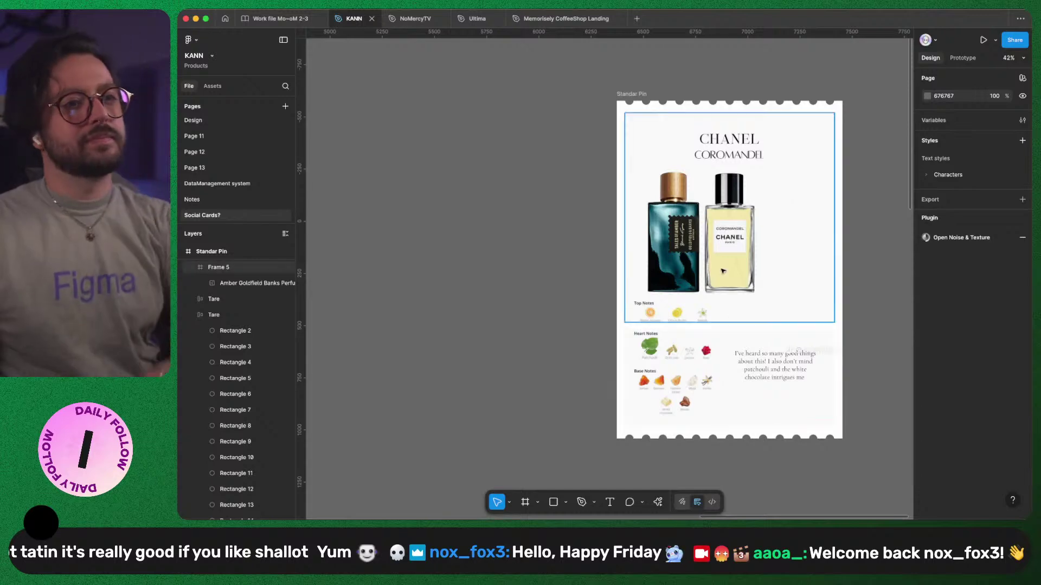
# - Move the Chanel reference image out of the pin and place it beside the pin, top edges aligned
pyautogui.press('super')
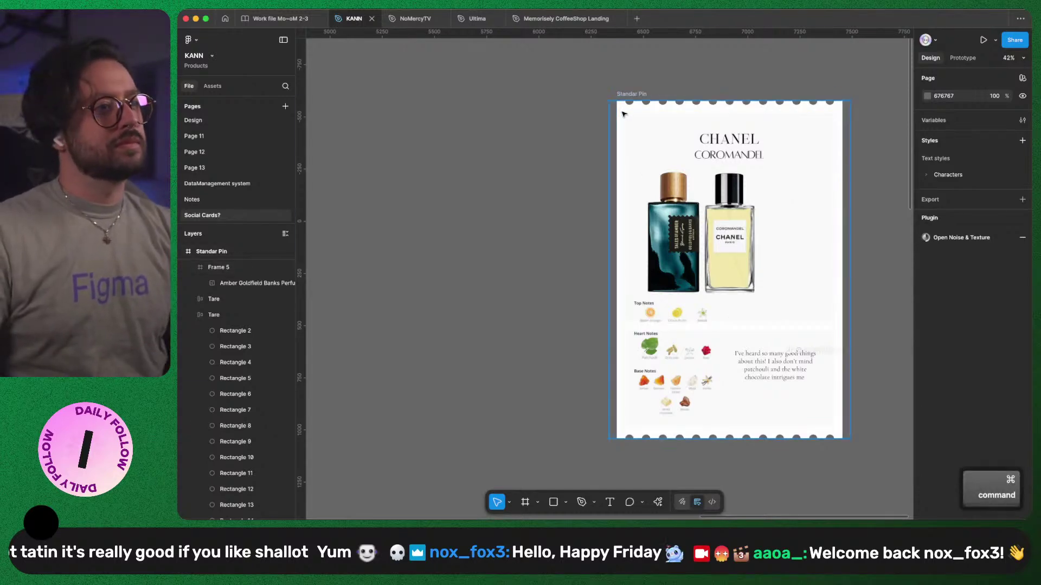
pyautogui.keyDown('super'); pyautogui.click(622, 114); pyautogui.keyUp('super')
pyautogui.hotkey('shift', '2')
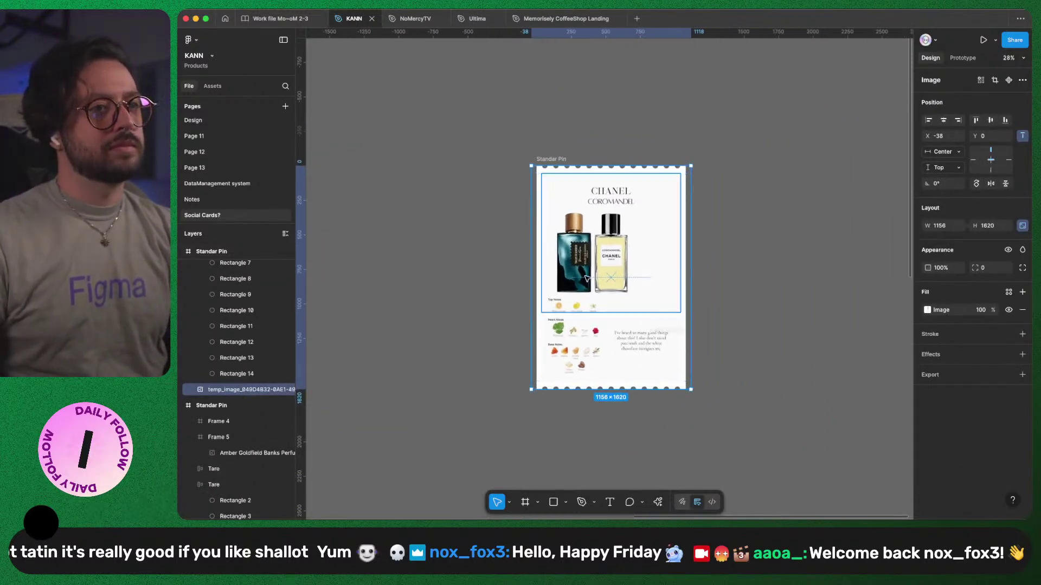
pyautogui.moveTo(587, 278); pyautogui.dragTo(748, 278)
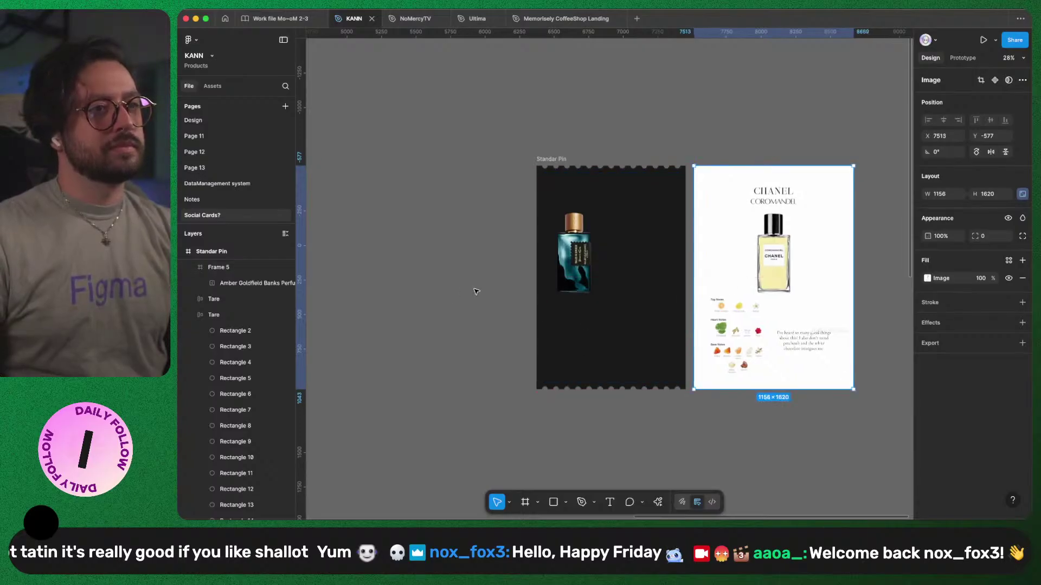
# - Delete the empty lower frame beneath the bottle frame in the duplicated pin
pyautogui.scroll(5, 578, 239)
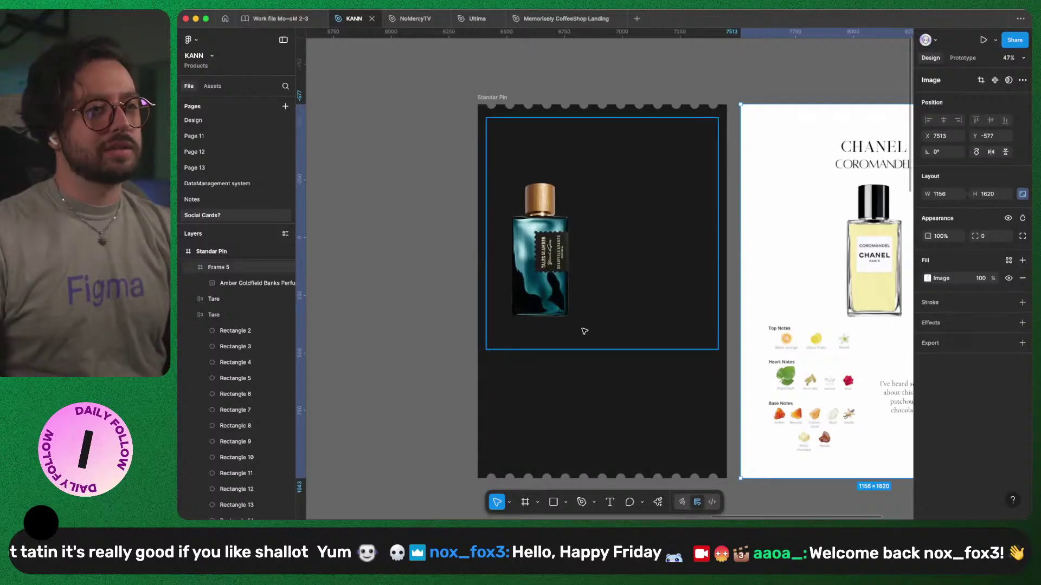
pyautogui.click(566, 407)
pyautogui.press('BackSpace')
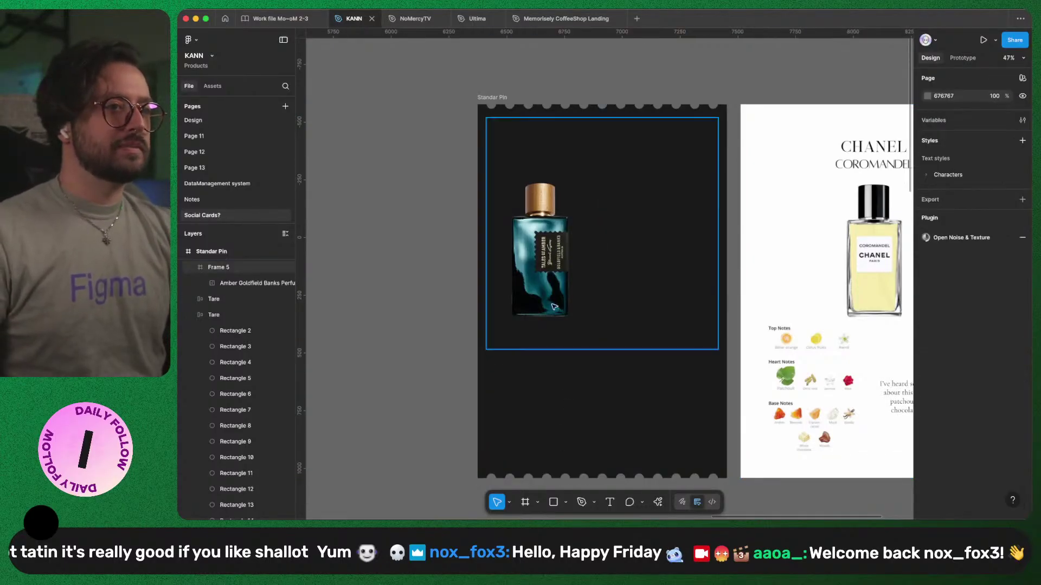
# - Unlock the duplicated pin's aspect ratio and set its height to 1080 to make it square
pyautogui.click(524, 106)
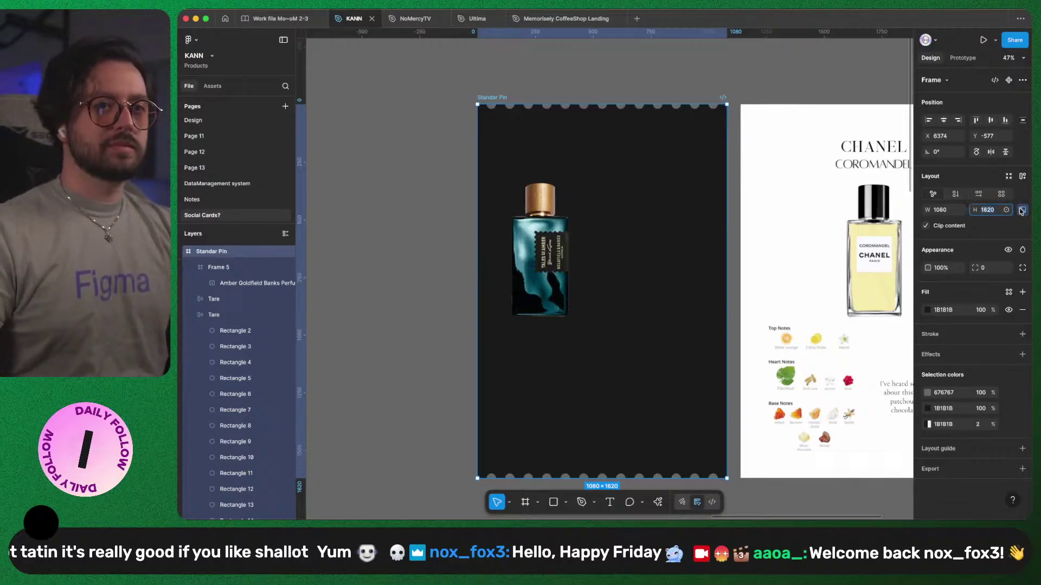
pyautogui.write('10')
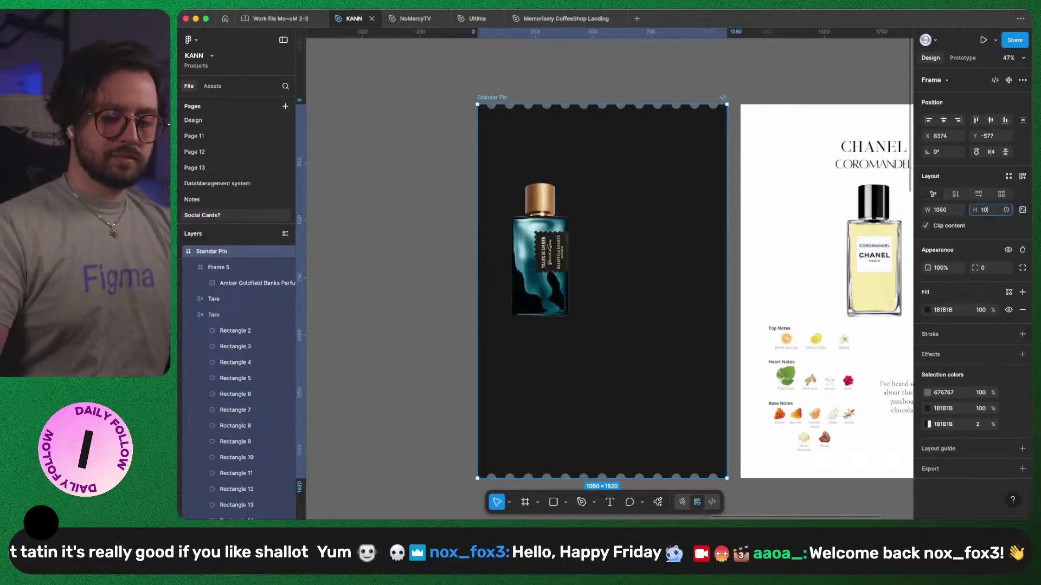
pyautogui.write('80')
pyautogui.press('Return')
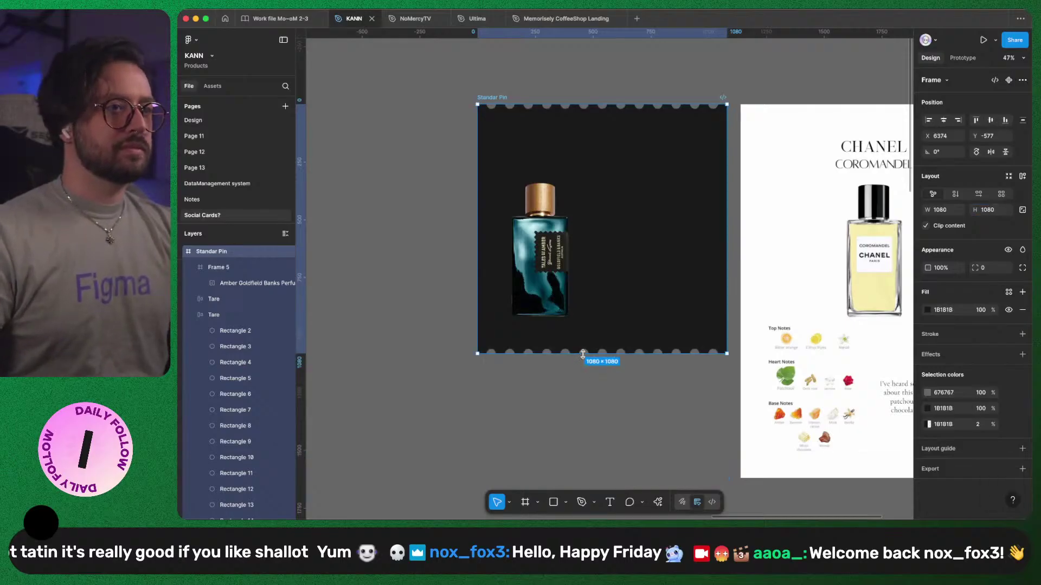
pyautogui.click(562, 409)
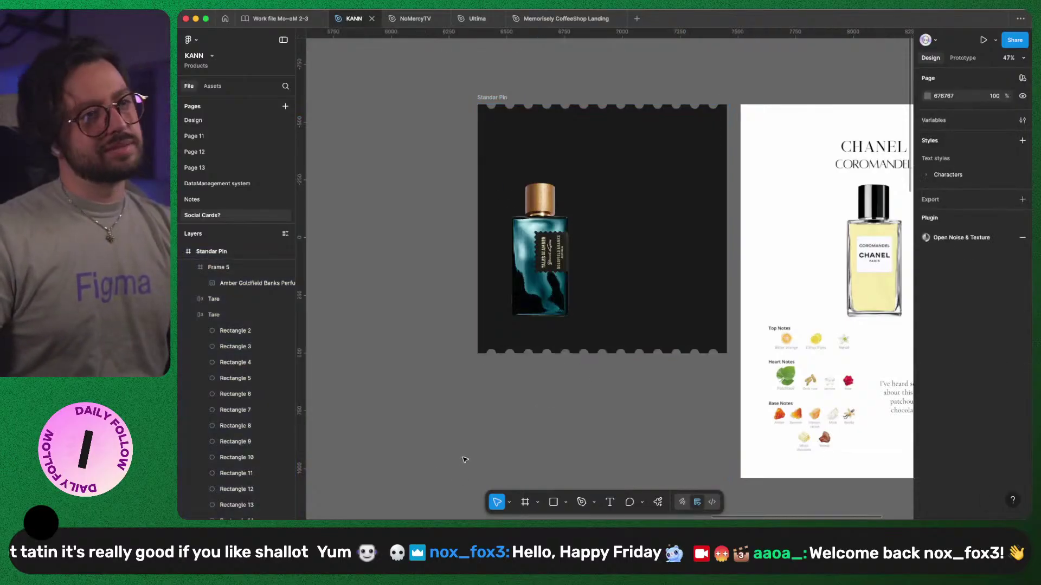
# - Compare the square pin with the Chanel reference, and browse the floral, synthetic and fruit ingredient images on the Notes page
pyautogui.hscroll(2, 464, 459)
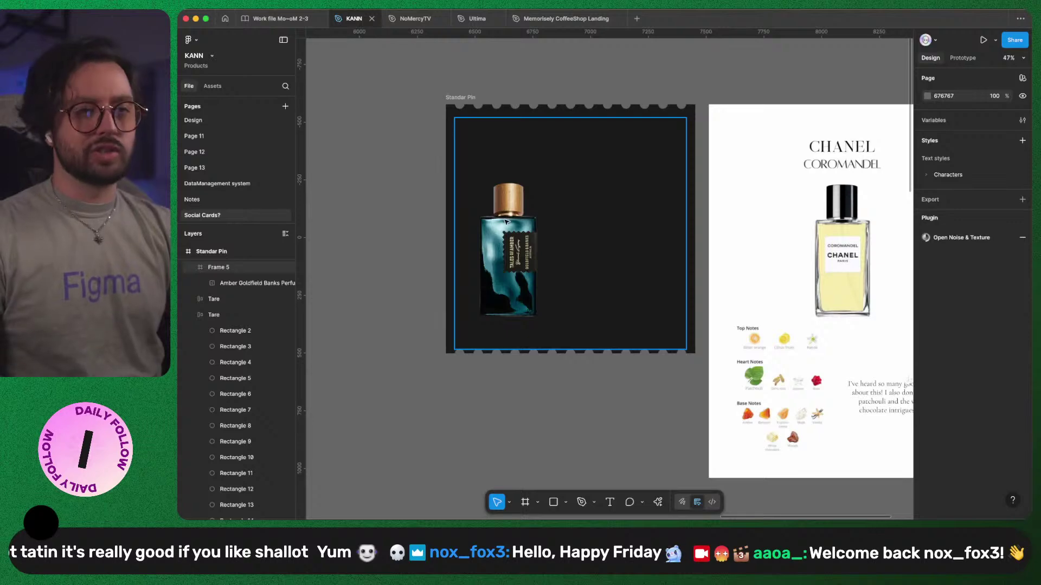
pyautogui.hscroll(5, 728, 242)
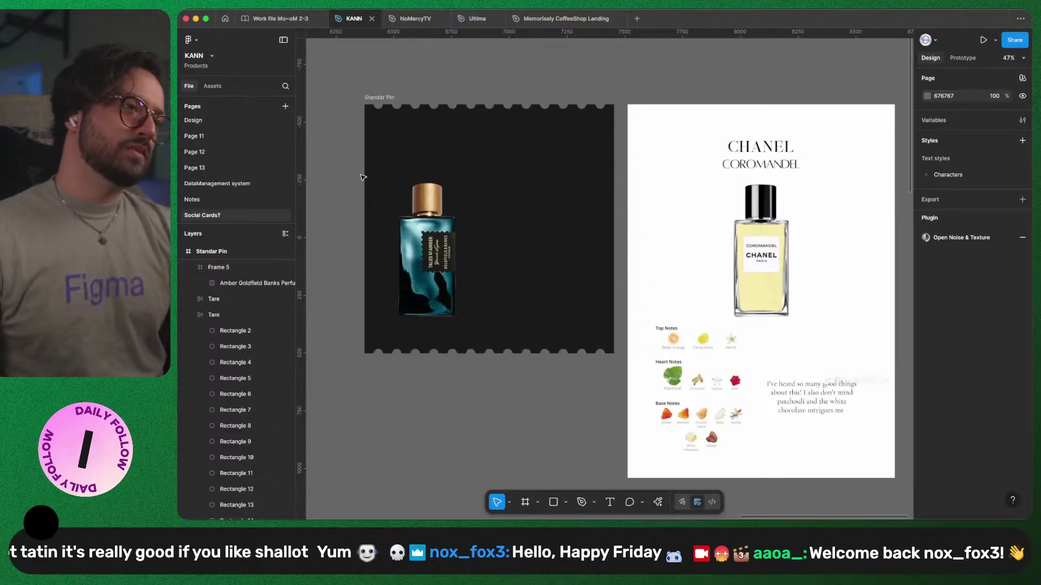
pyautogui.click(216, 198)
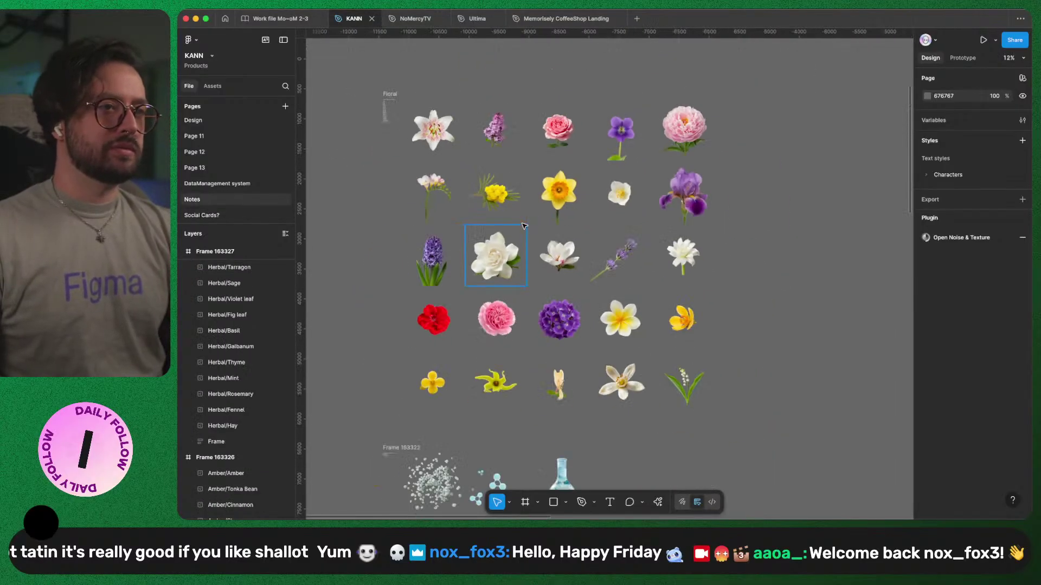
pyautogui.scroll(-10, 601, 190)
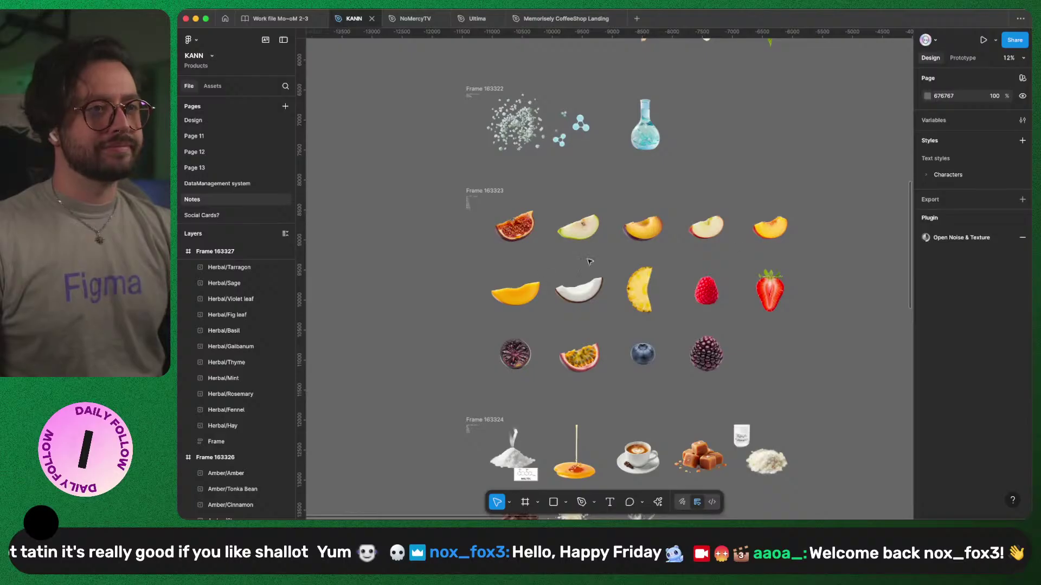
pyautogui.scroll(-1, 590, 262)
pyautogui.scroll(5, 596, 255)
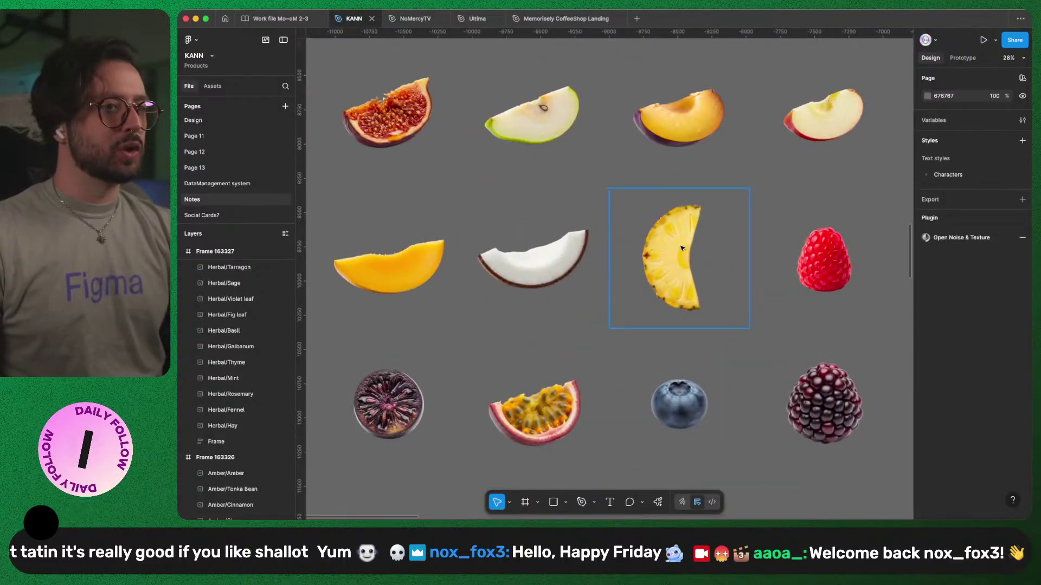
pyautogui.scroll(-4, 591, 315)
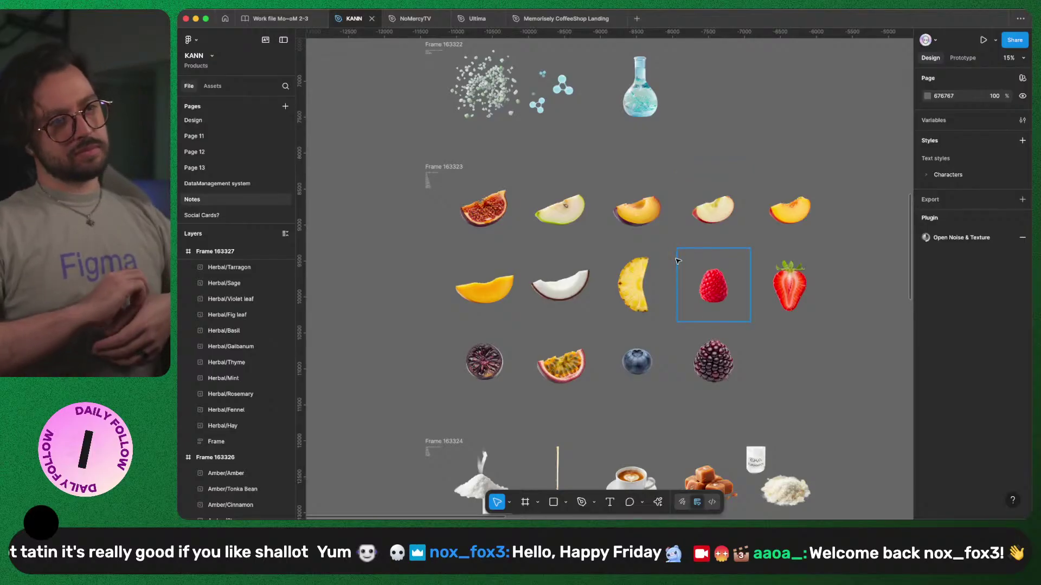
# - Return to the Social Cards? page and check the bottle frame's margins inside the square pin
pyautogui.scroll(-5, 635, 214)
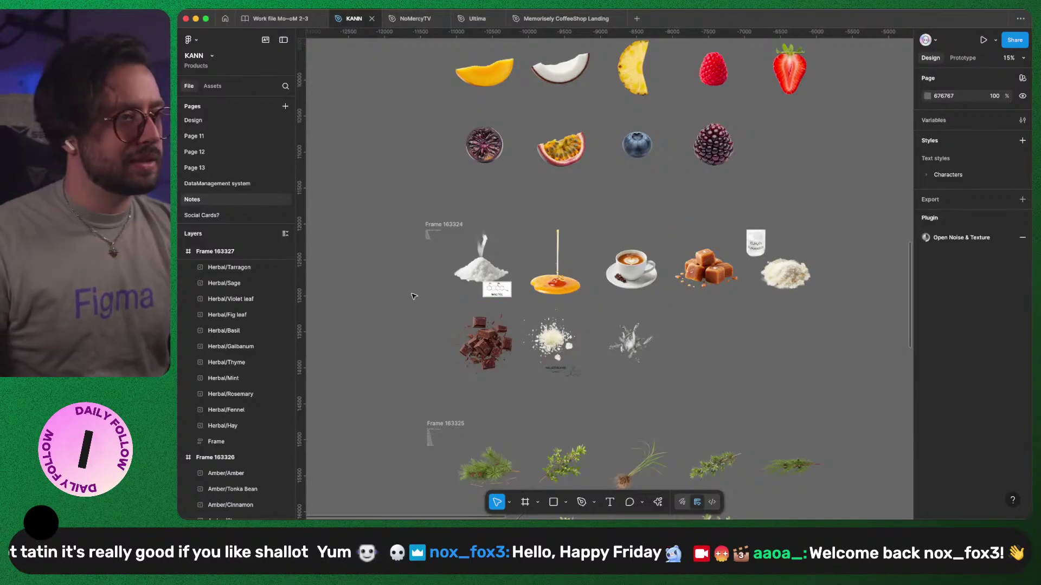
pyautogui.click(202, 215)
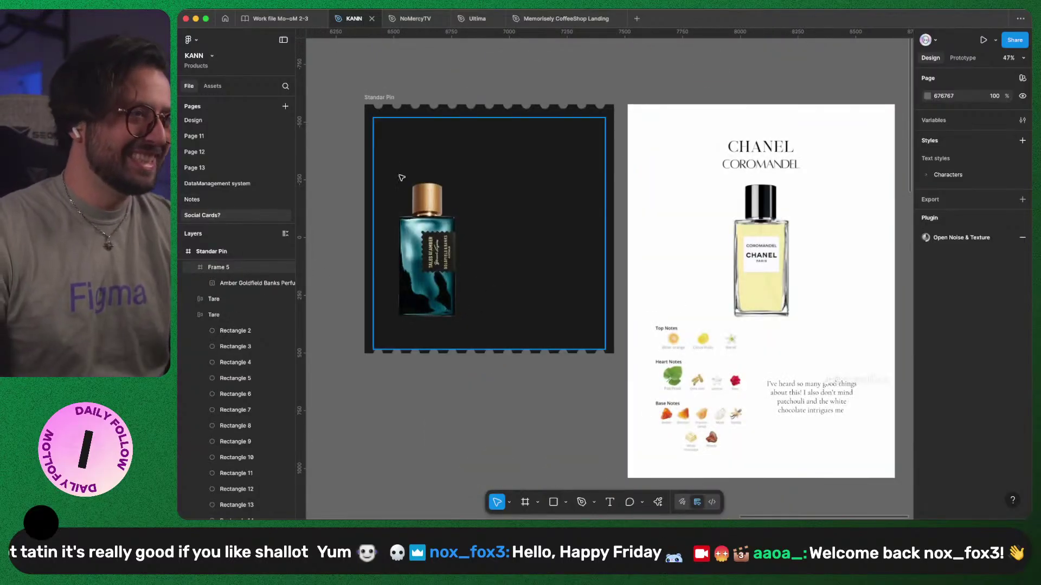
pyautogui.click(399, 146)
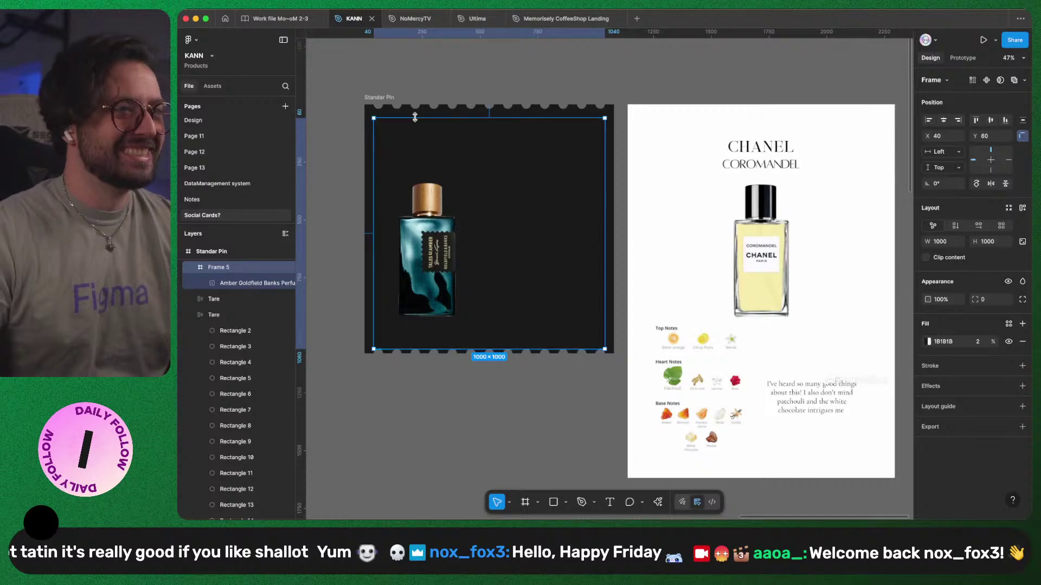
pyautogui.press('alt')
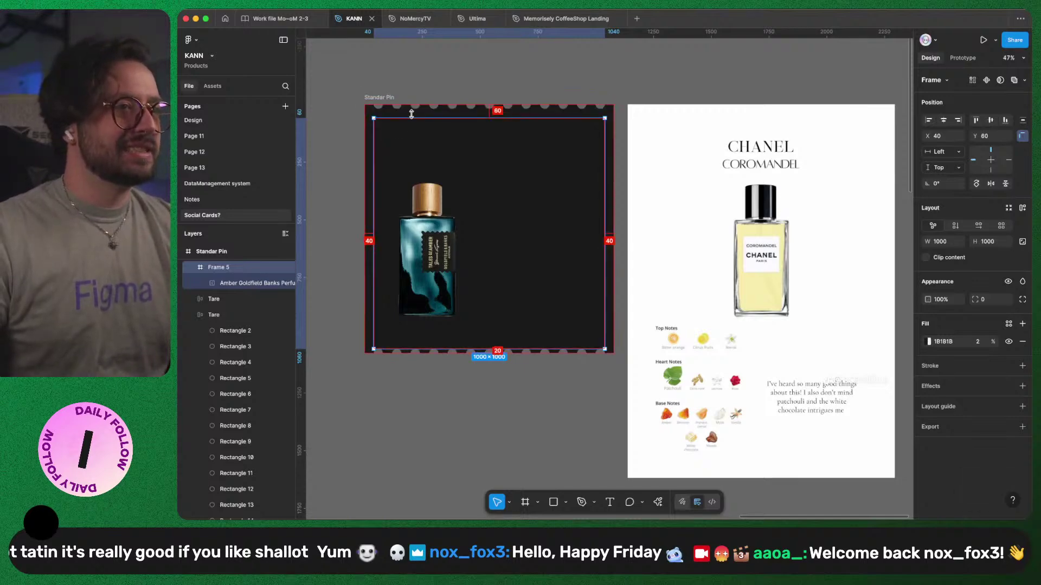
pyautogui.press('alt')
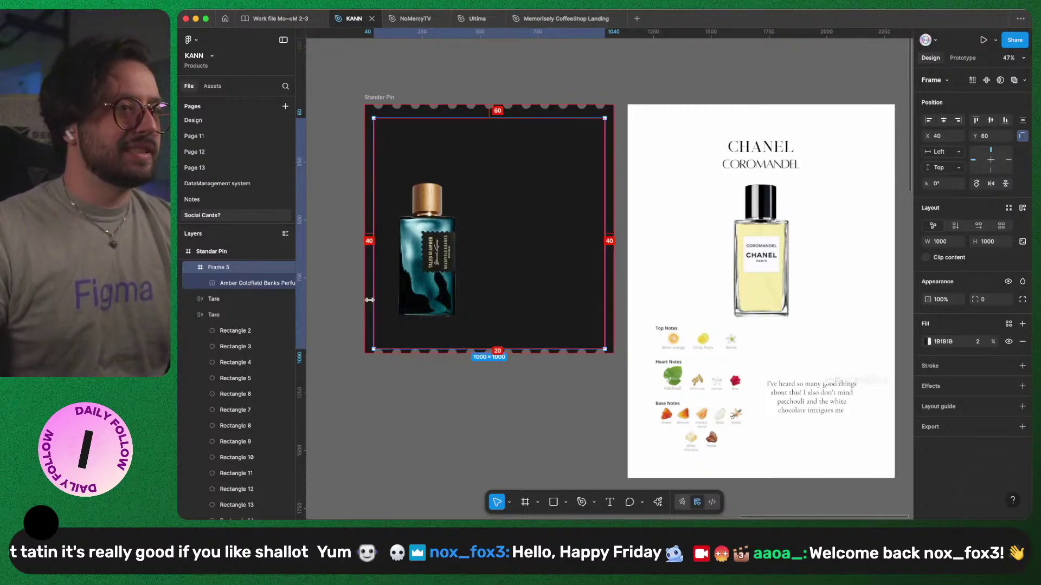
# - Increase the pin's height to 1120 and check the bottle frame's spacing to the pin and its perforated edges
pyautogui.click(372, 97)
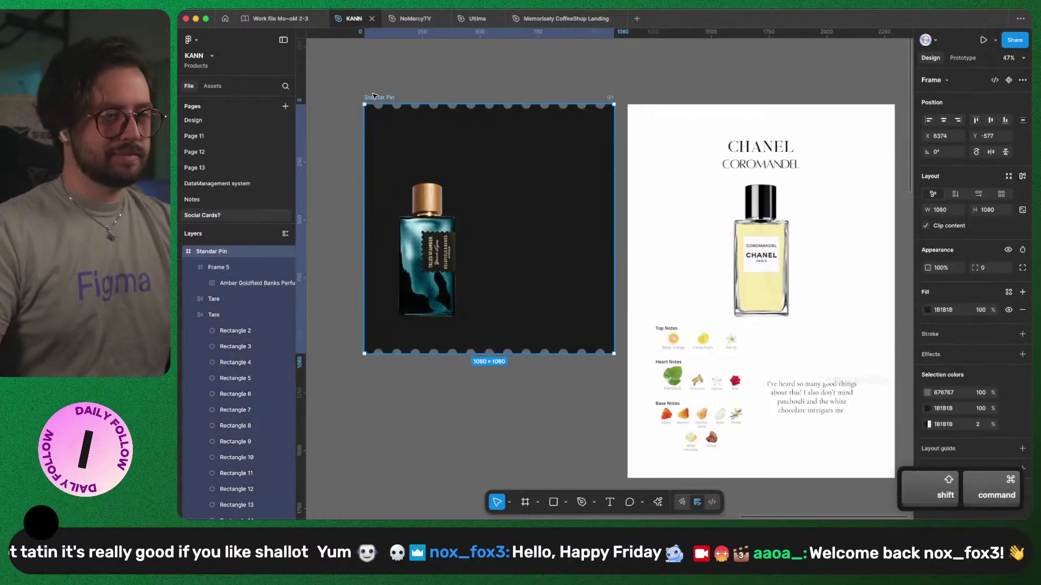
pyautogui.press('shift+super+Down')
pyautogui.press('shift+super+Down')
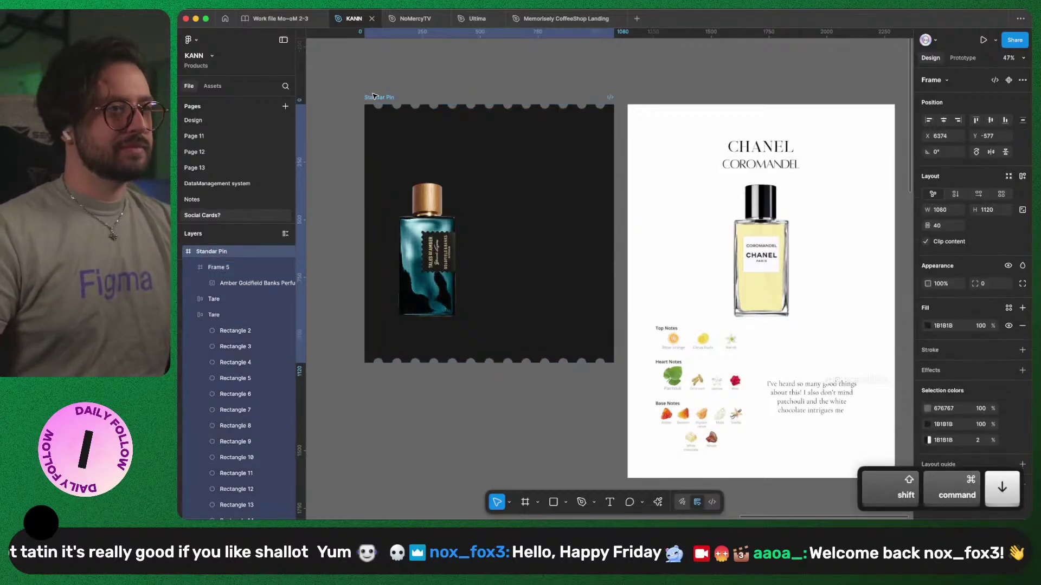
pyautogui.press('alt')
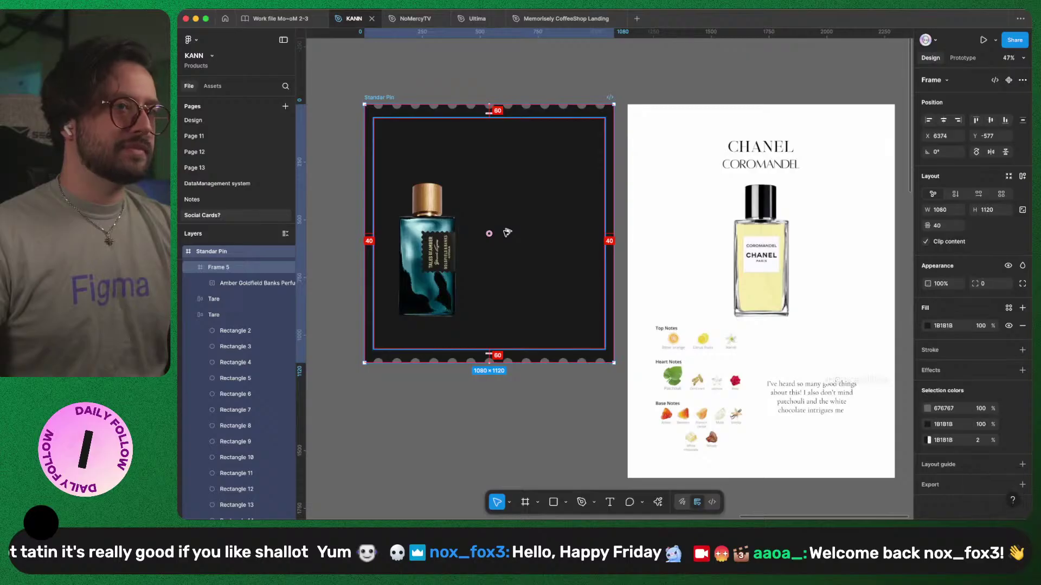
pyautogui.press('alt')
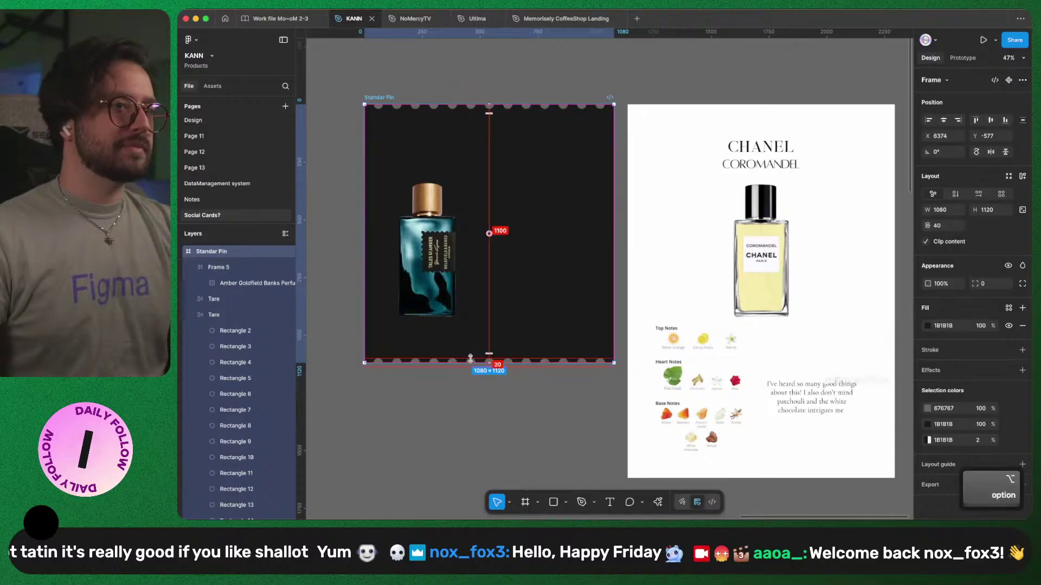
pyautogui.click(470, 337)
pyautogui.press('alt')
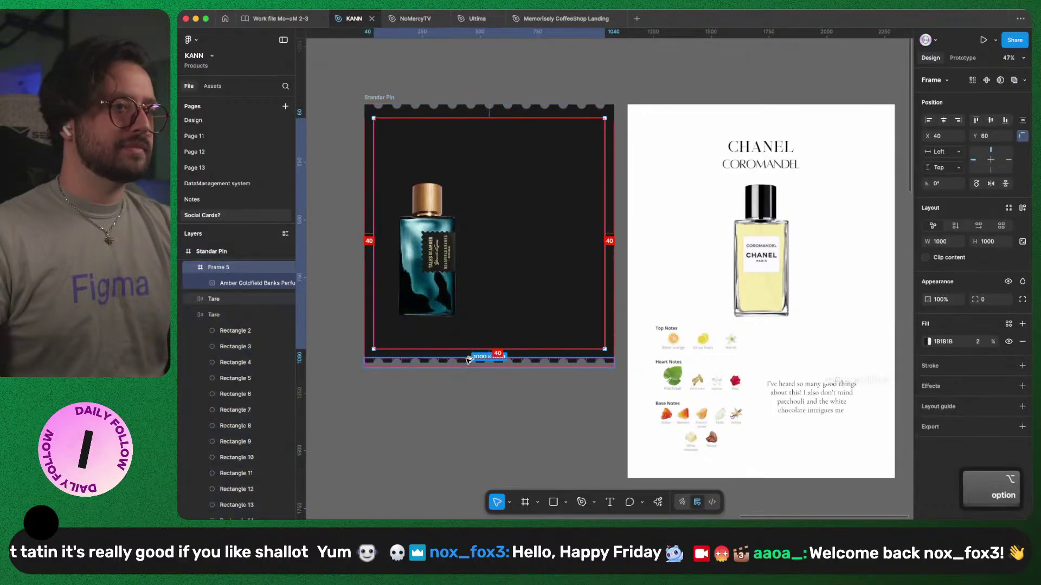
pyautogui.click(413, 402)
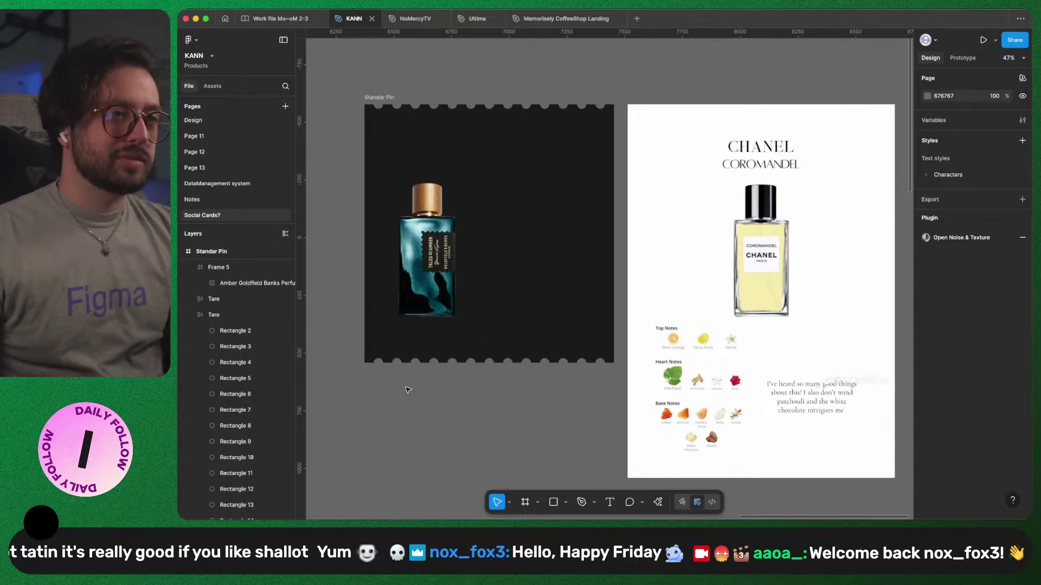
# - Switch to iPhone Mirroring, reconnect the phone, and move its window to Desktop 4 over the pin design
pyautogui.click(756, 522)
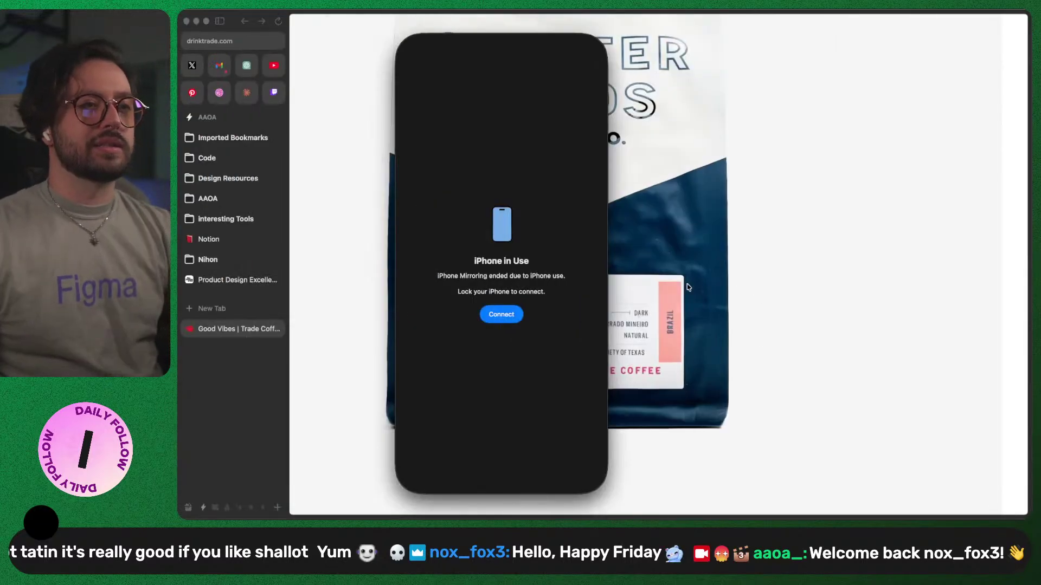
pyautogui.click(498, 316)
pyautogui.hotkey('ctrl', 'Up')
pyautogui.moveTo(314, 209); pyautogui.dragTo(533, 31)
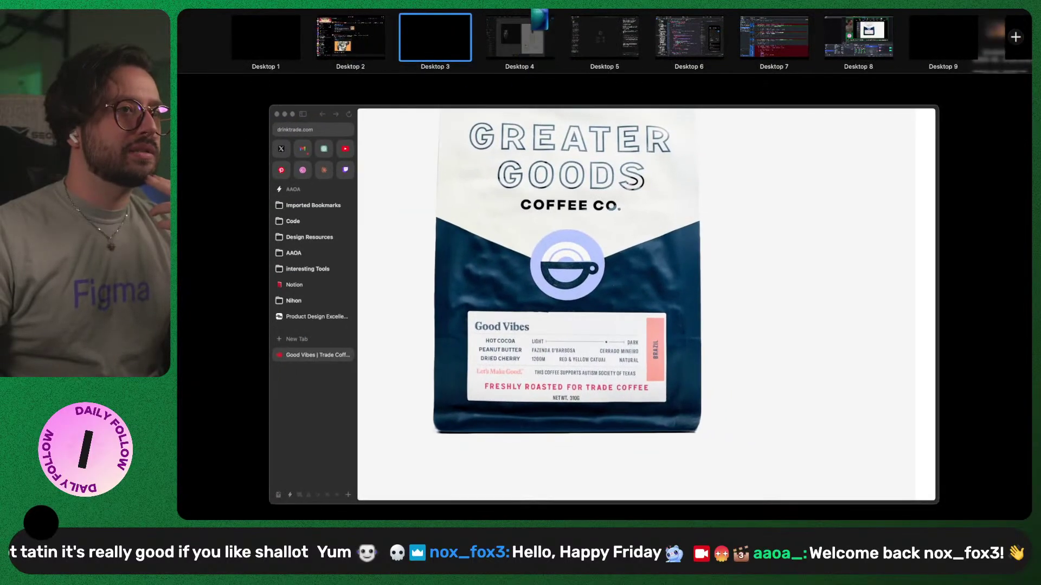
pyautogui.click(503, 54)
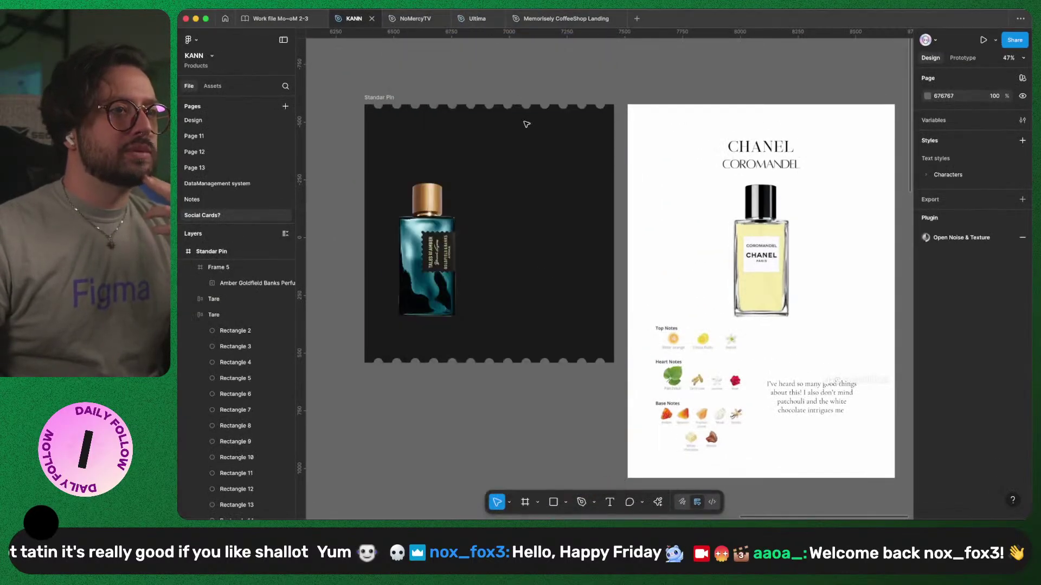
pyautogui.hotkey('ctrl', 'Up')
pyautogui.click(260, 325)
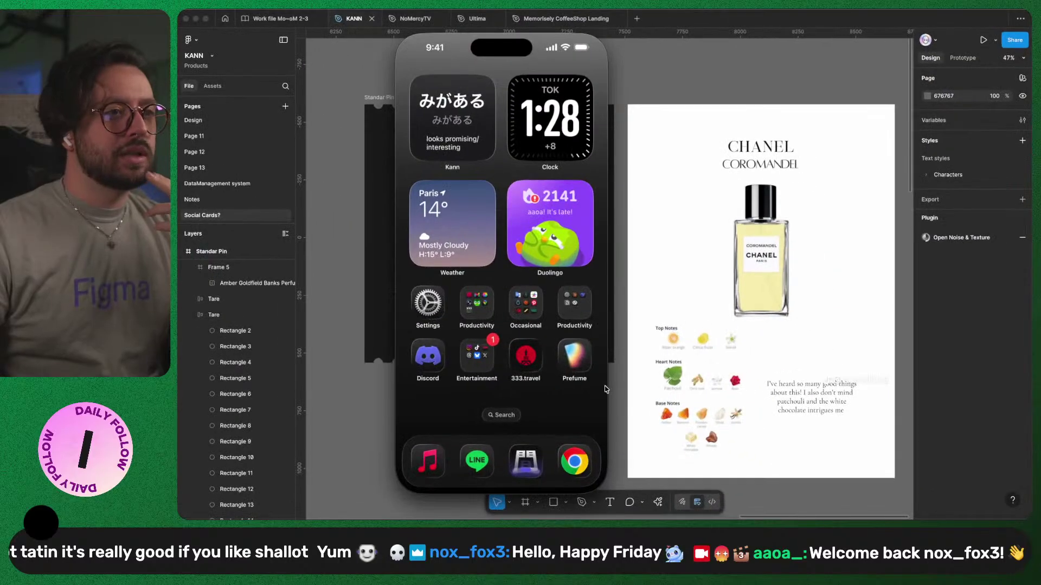
# - Open the Prefume app on the mirrored phone and view the Mistpouffer details page
pyautogui.click(568, 345)
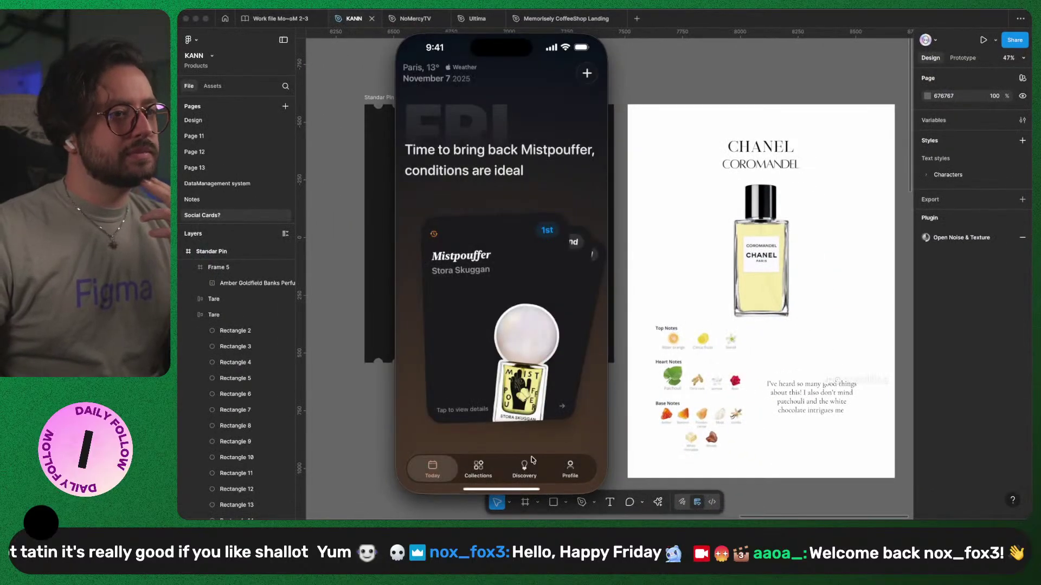
pyautogui.click(513, 363)
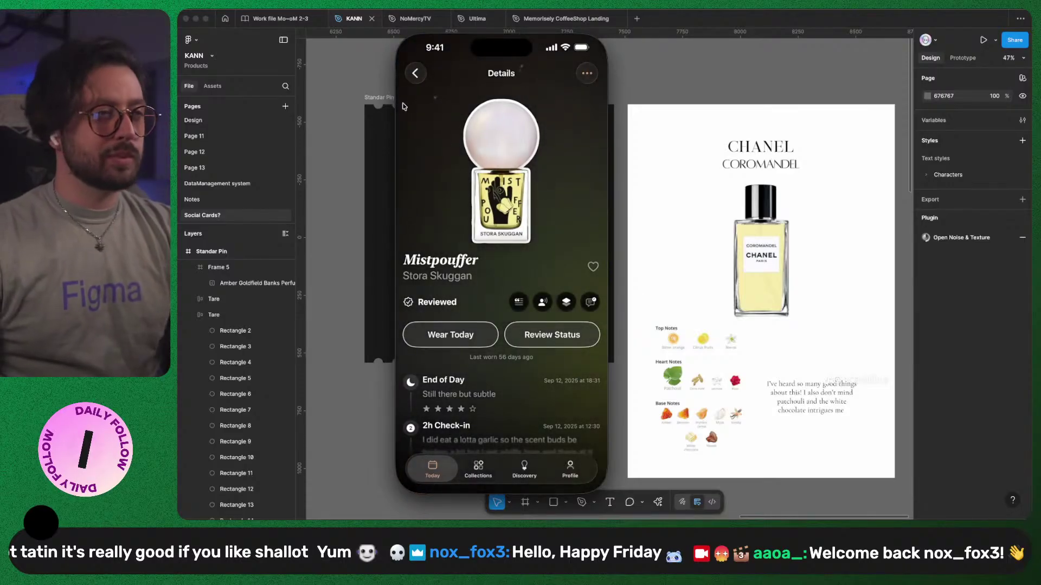
pyautogui.click(415, 74)
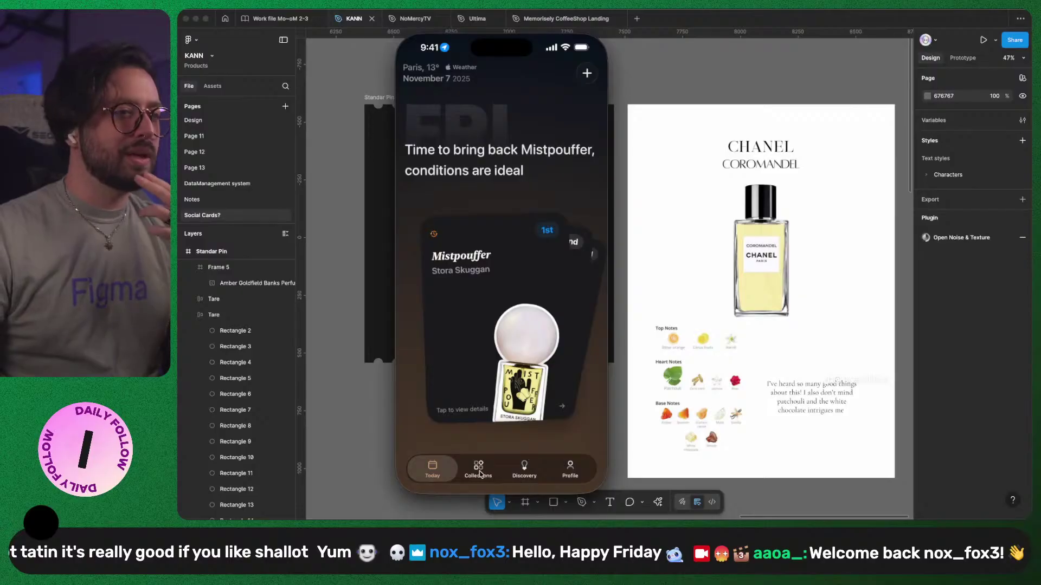
# - View Odeur 10's details from the collection and move the phone window aside to uncover the pin
pyautogui.click(480, 470)
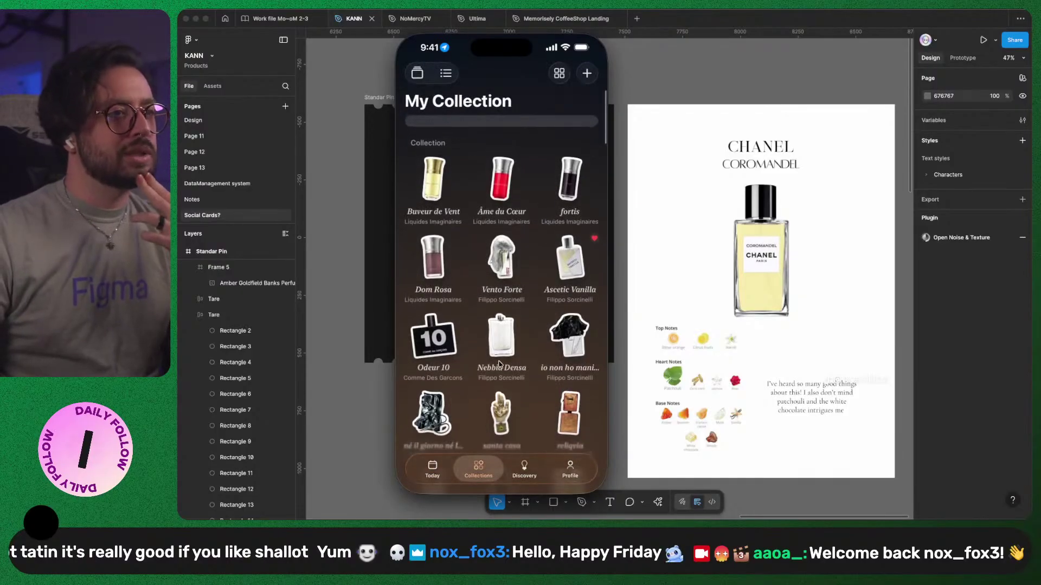
pyautogui.click(444, 350)
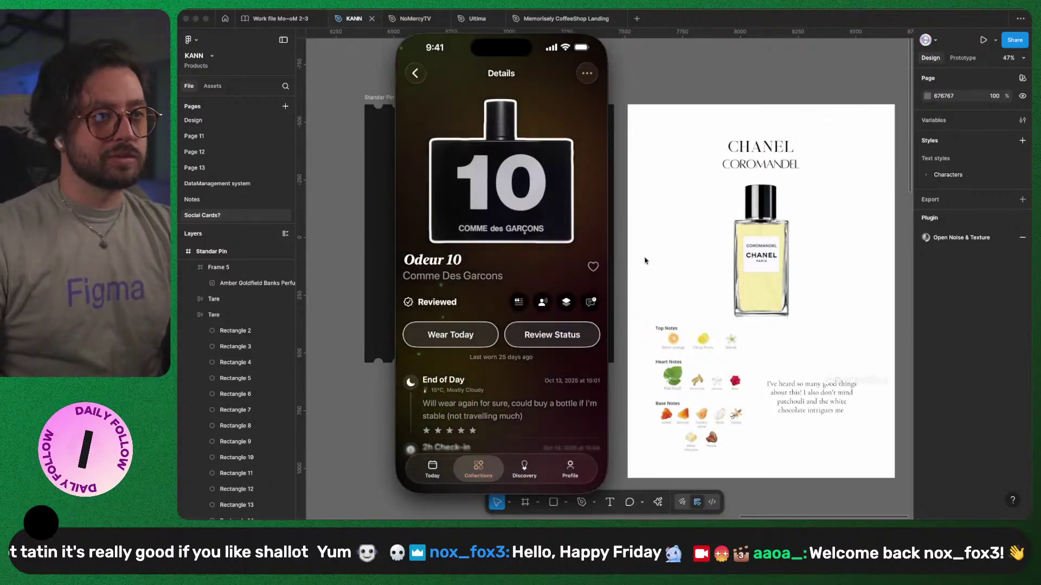
pyautogui.moveTo(469, 30)
pyautogui.moveTo(457, 27); pyautogui.dragTo(609, 28)
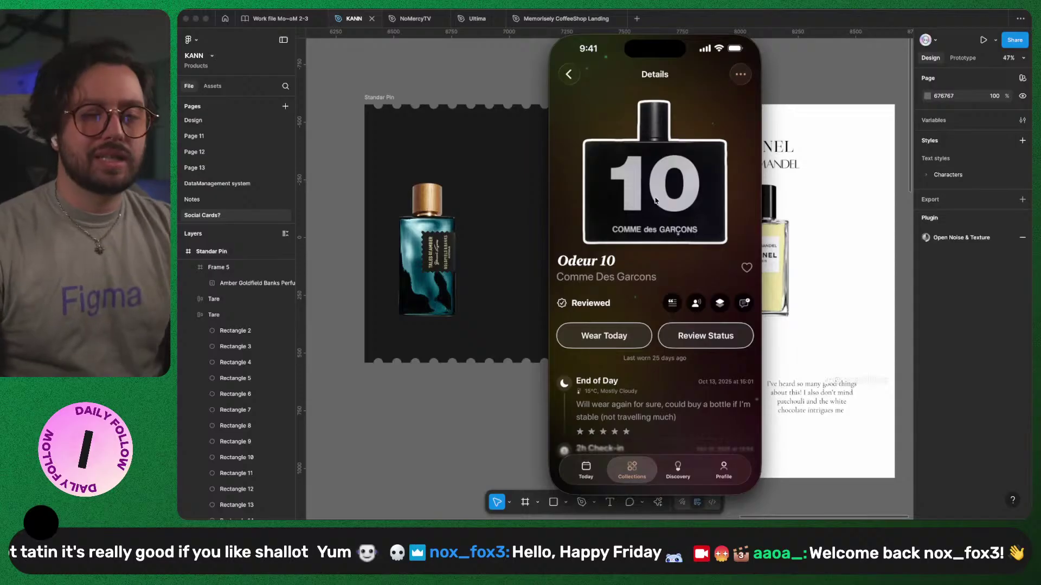
# - Browse the perfume collection down to the finished bottles and view the details page of angels share
pyautogui.click(569, 74)
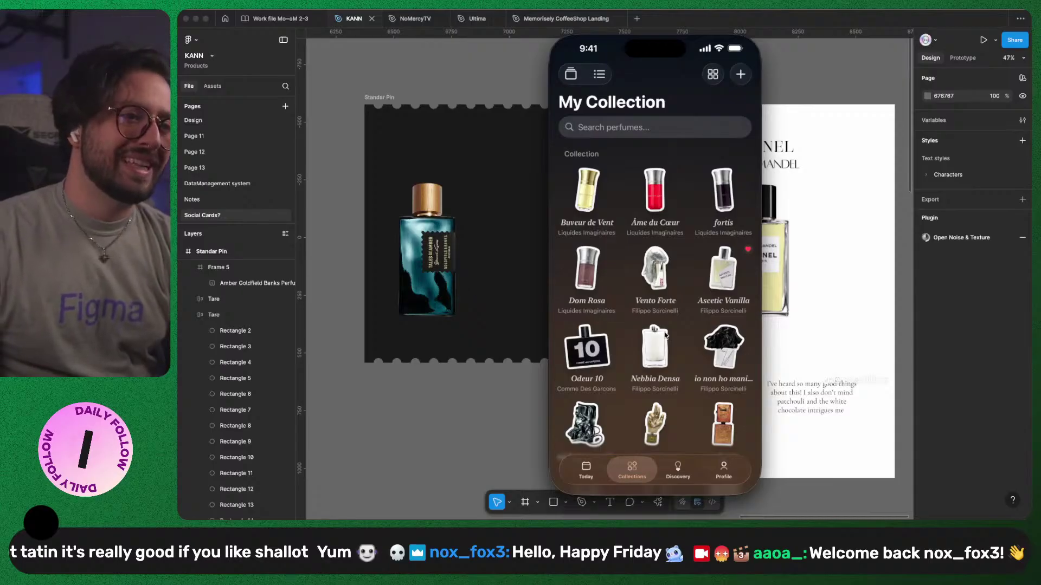
pyautogui.scroll(-4, 664, 332)
pyautogui.scroll(-4, 666, 338)
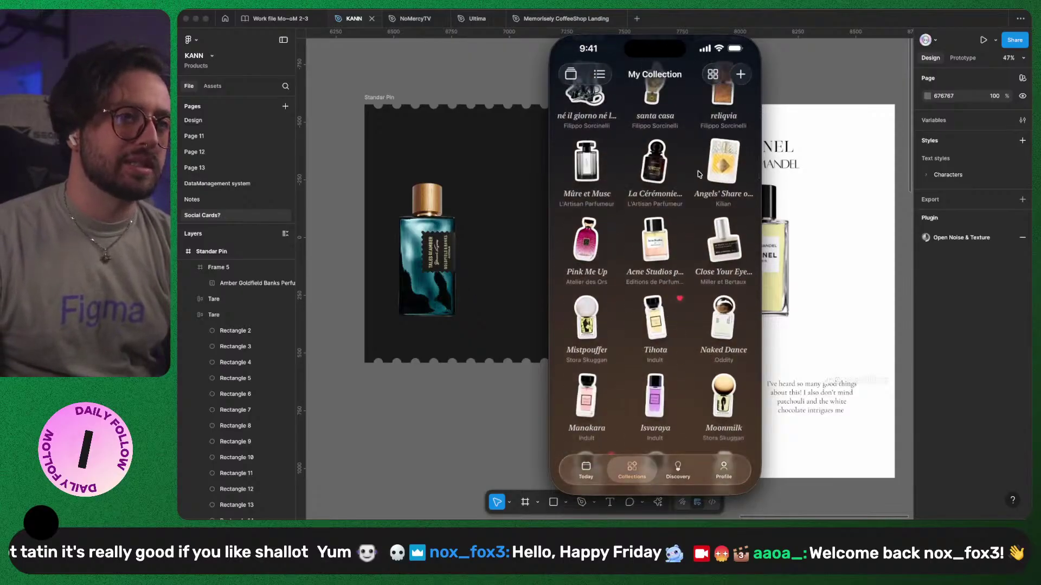
pyautogui.scroll(-2, 711, 209)
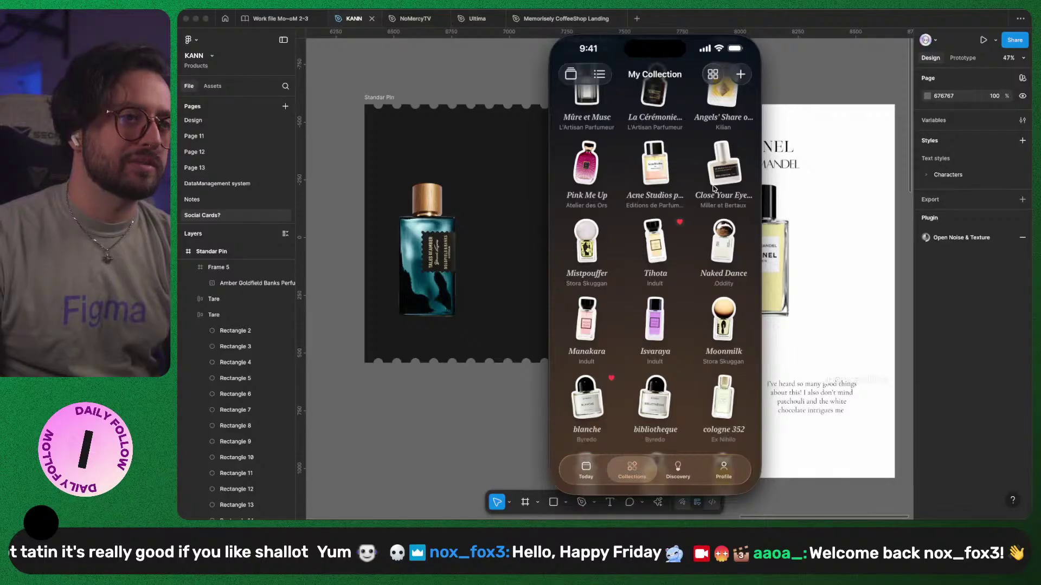
pyautogui.scroll(-10, 714, 187)
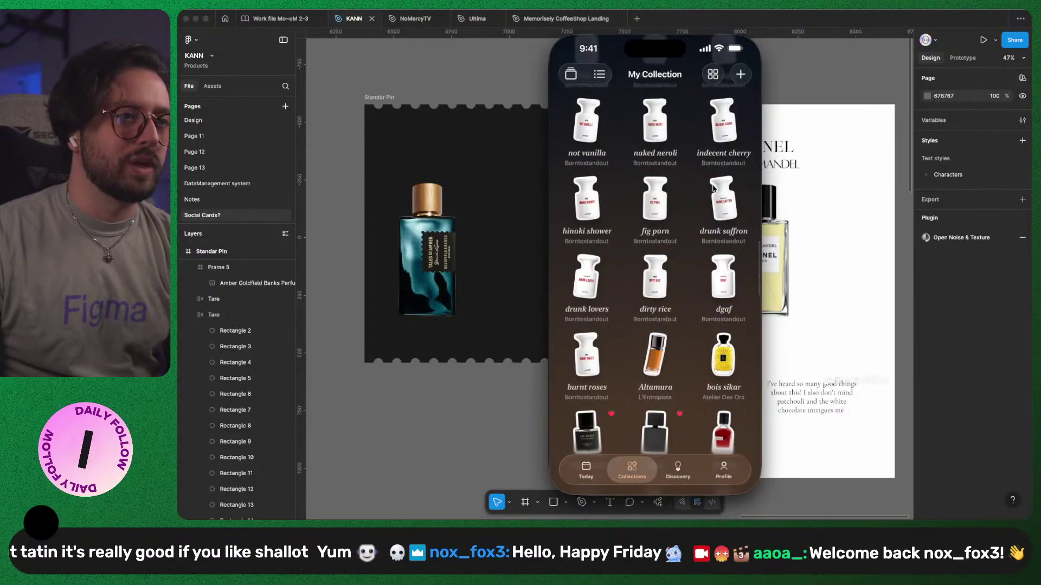
pyautogui.scroll(-8, 713, 188)
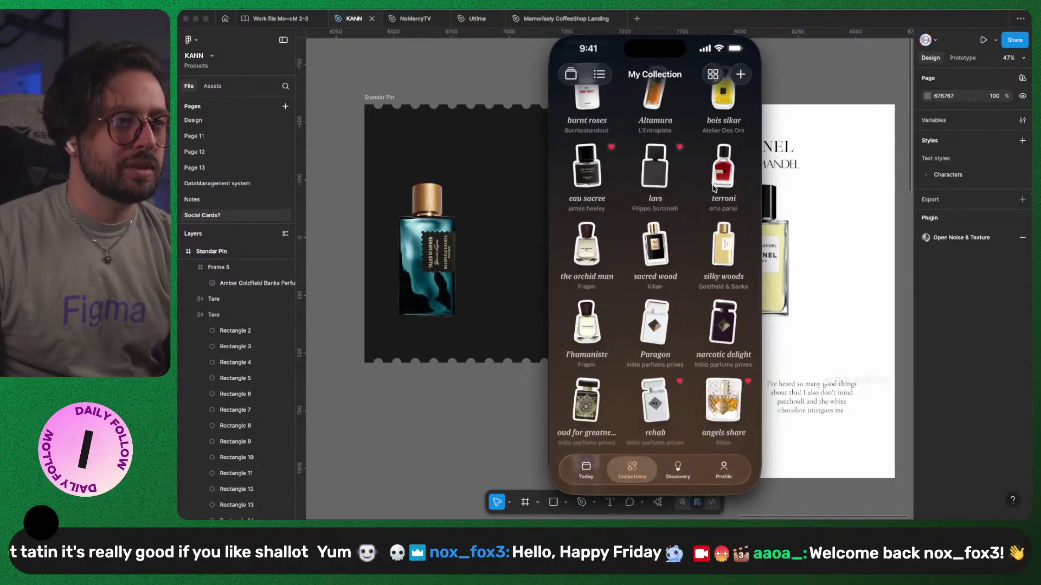
pyautogui.click(723, 401)
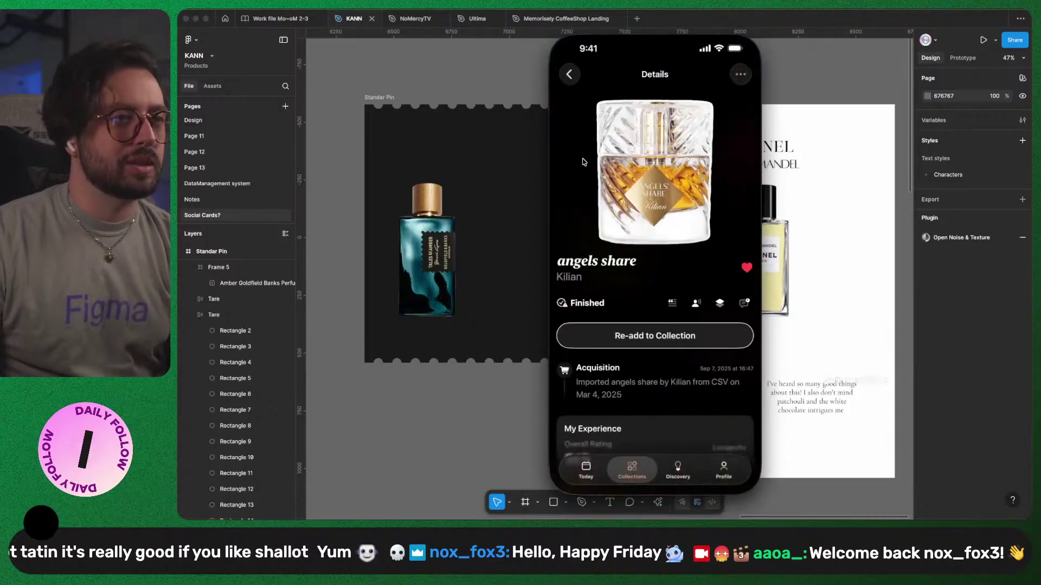
pyautogui.click(569, 74)
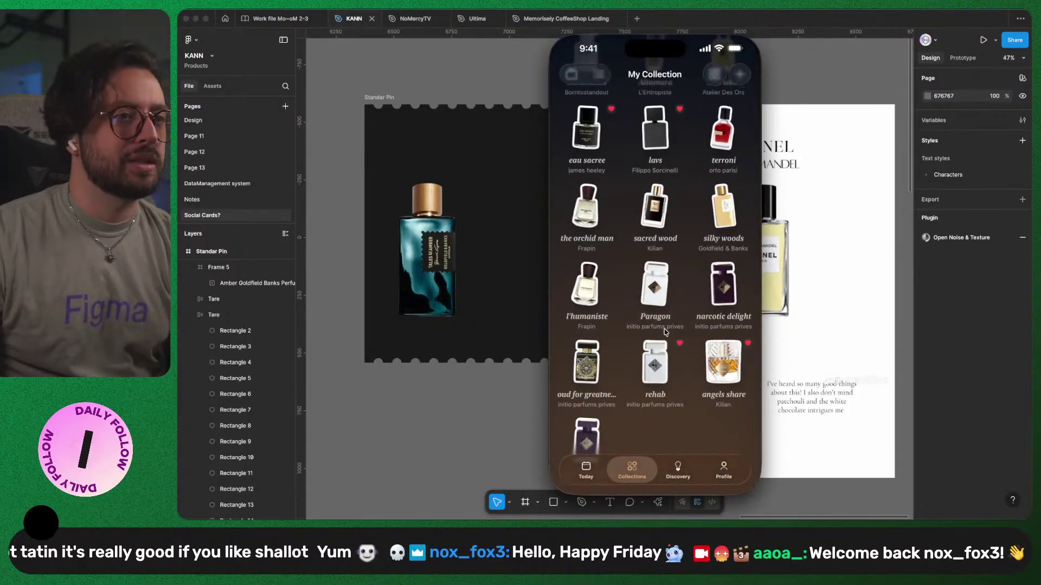
# - View the details pages of lavs and Altamura to compare their bottle images and backgrounds with the pin
pyautogui.scroll(3, 657, 255)
pyautogui.click(660, 274)
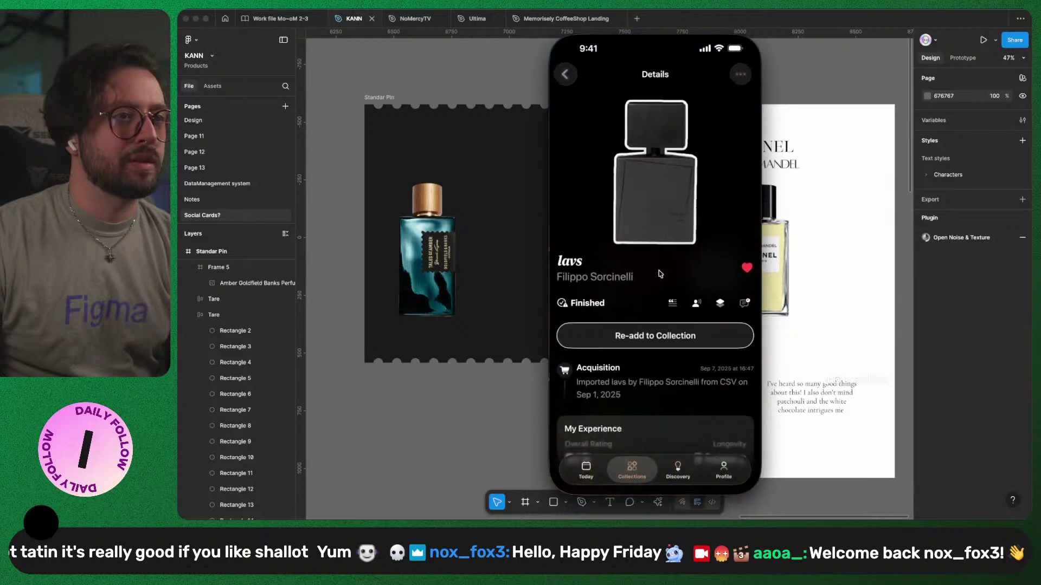
pyautogui.click(564, 77)
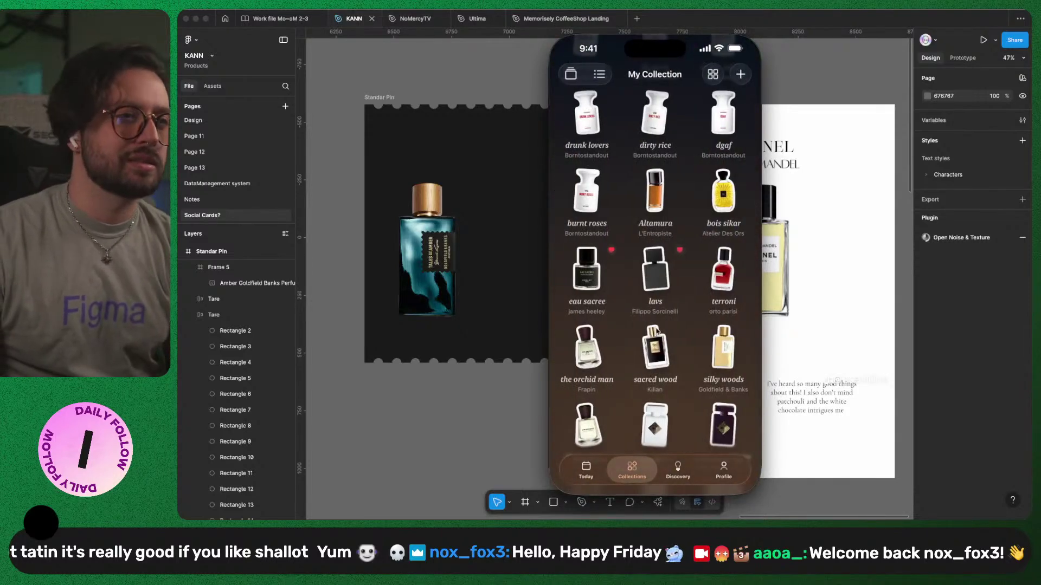
pyautogui.click(654, 198)
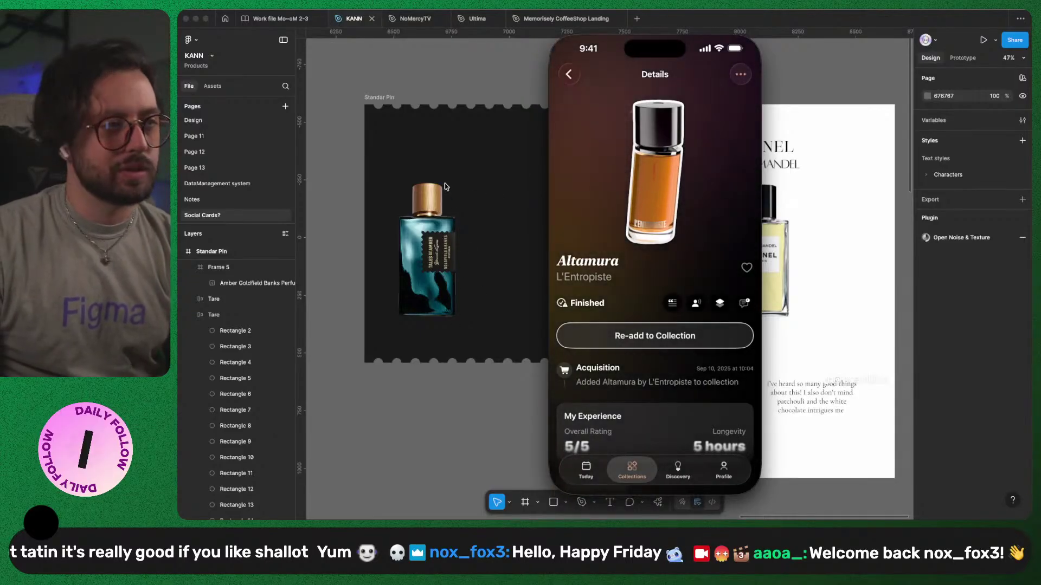
pyautogui.click(569, 76)
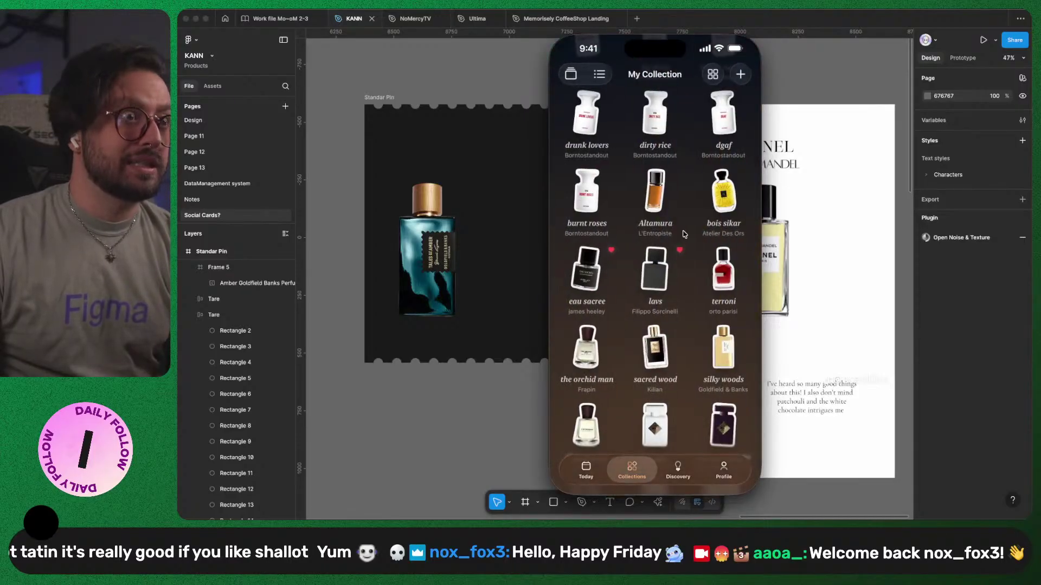
# - Find né il giorno né l'ora in the collection, view its details page and return to the collection
pyautogui.scroll(-15, 684, 234)
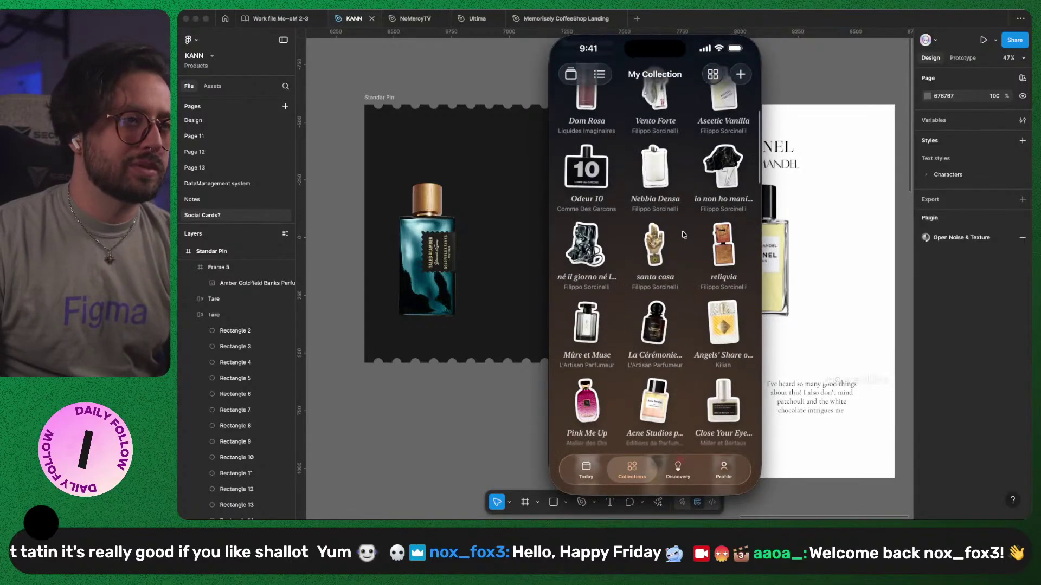
pyautogui.scroll(1, 571, 245)
pyautogui.click(579, 252)
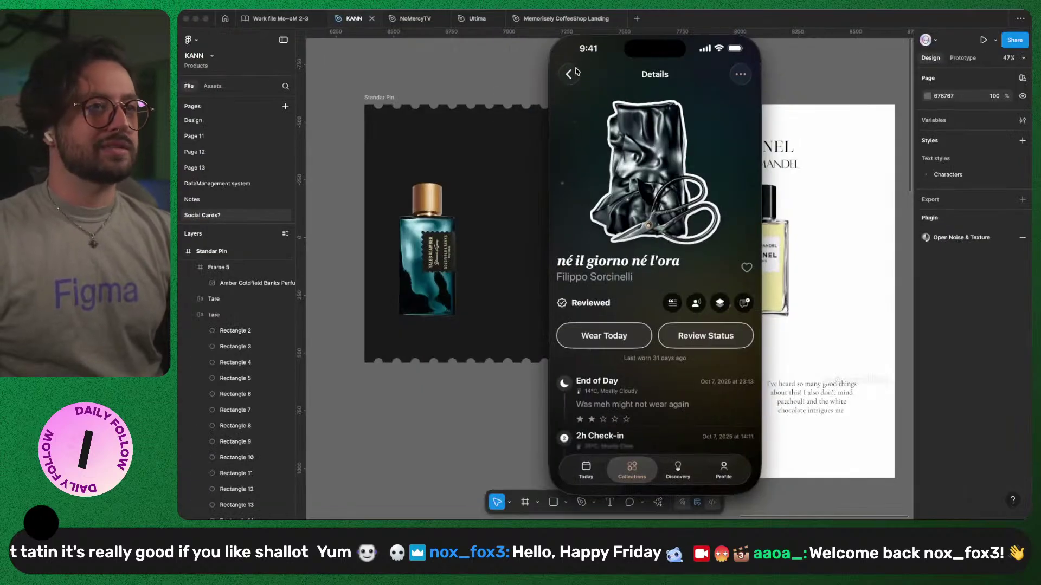
pyautogui.click(576, 71)
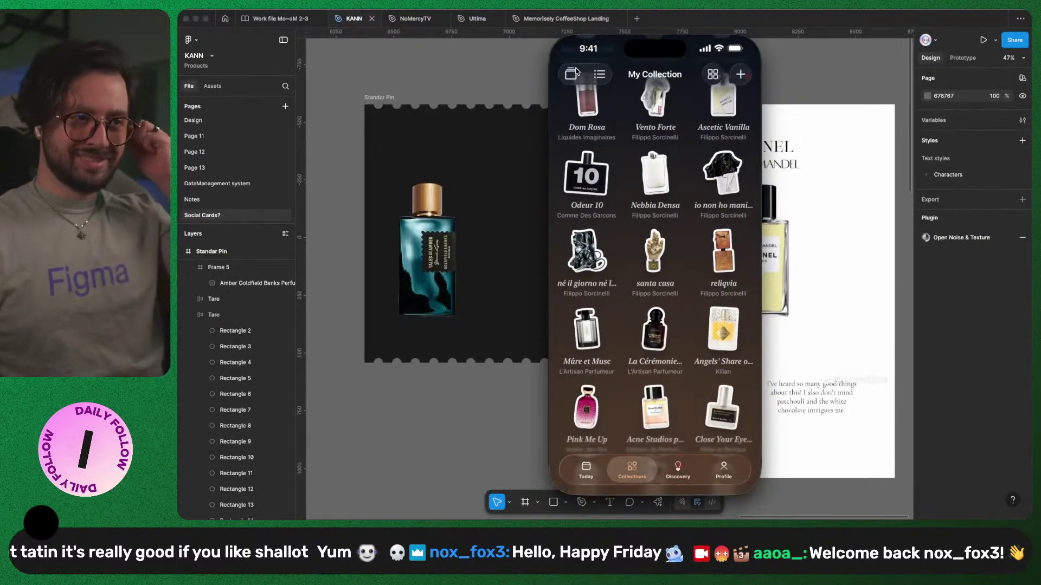
# - View santa casa's details page, return to the collection and clear the phone window away from the pin
pyautogui.click(654, 284)
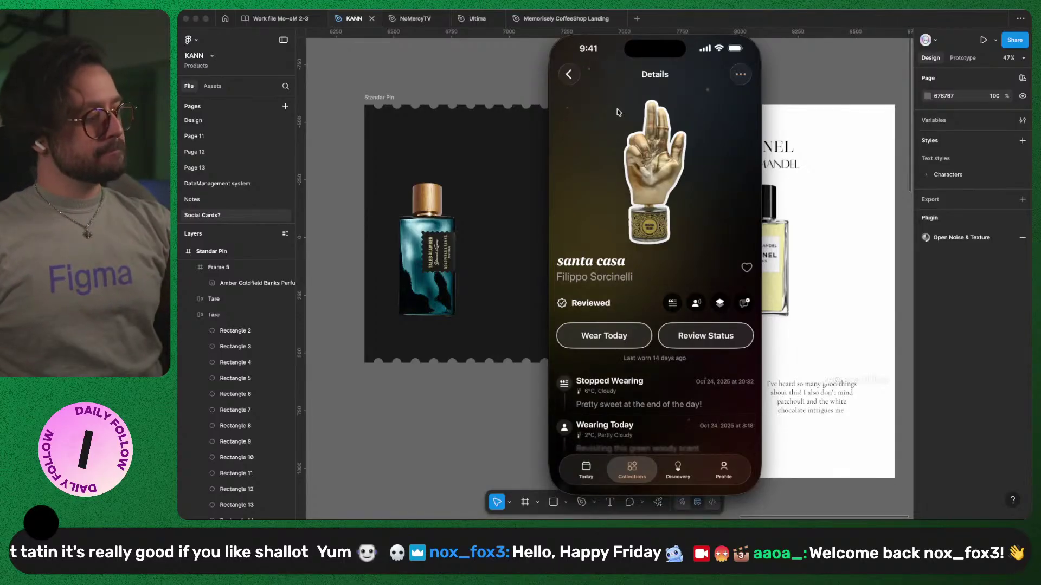
pyautogui.click(569, 75)
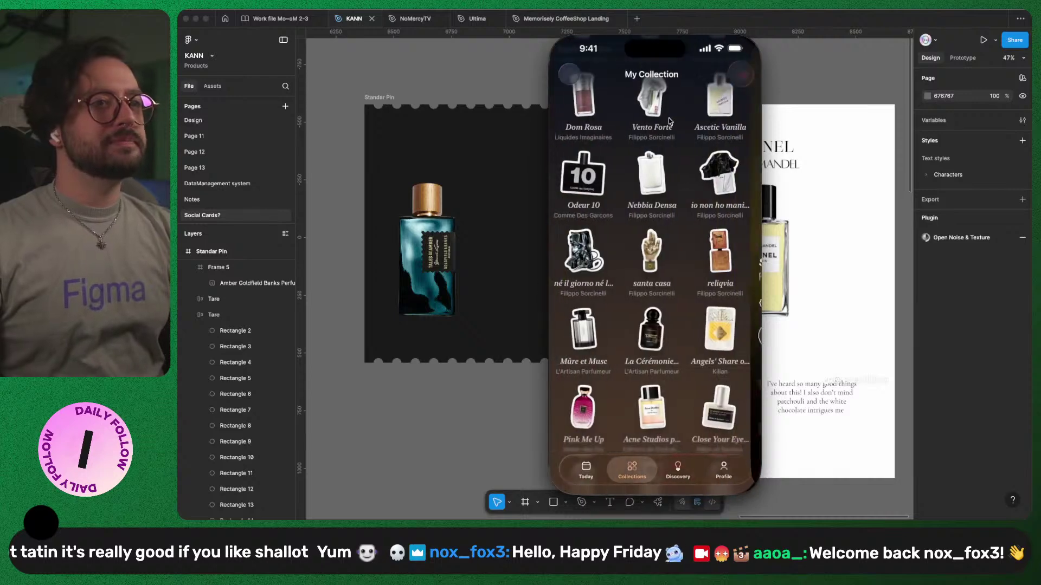
pyautogui.click(557, 29)
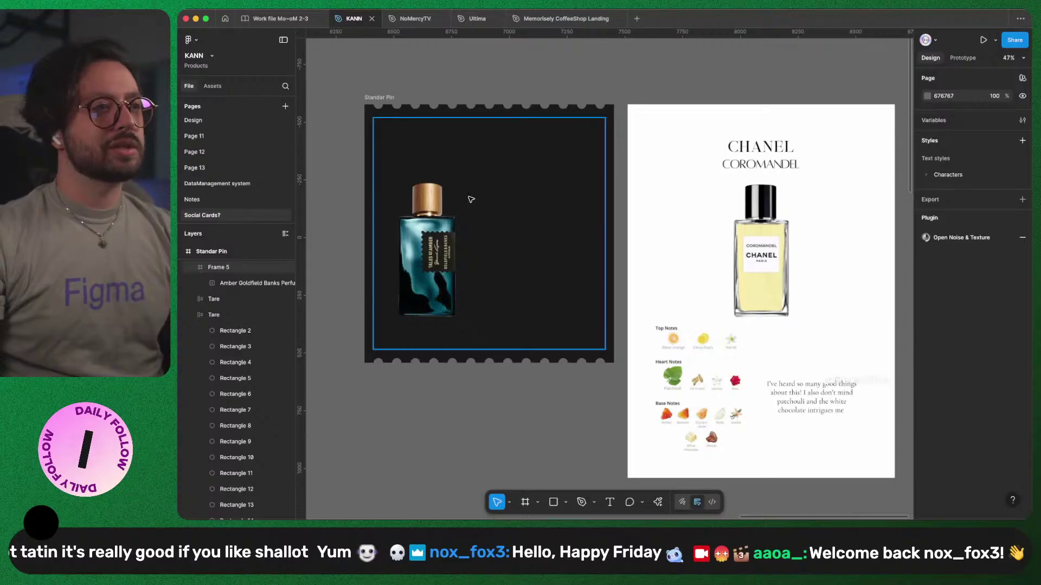
# - Duplicate the row of perforation circles along the pin's top edge and rotate the copy to 90°
pyautogui.click(519, 108)
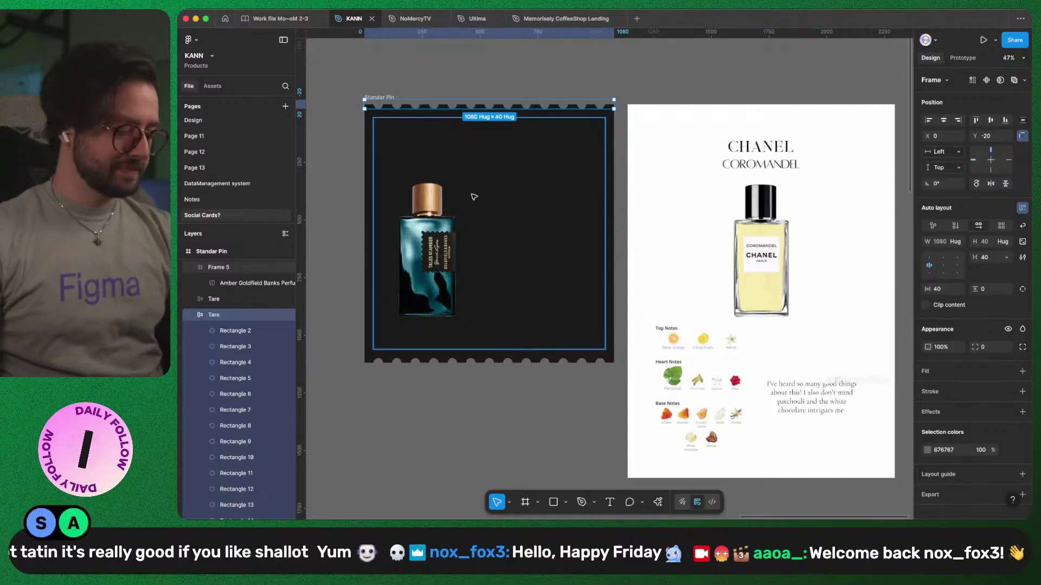
pyautogui.press('super+d')
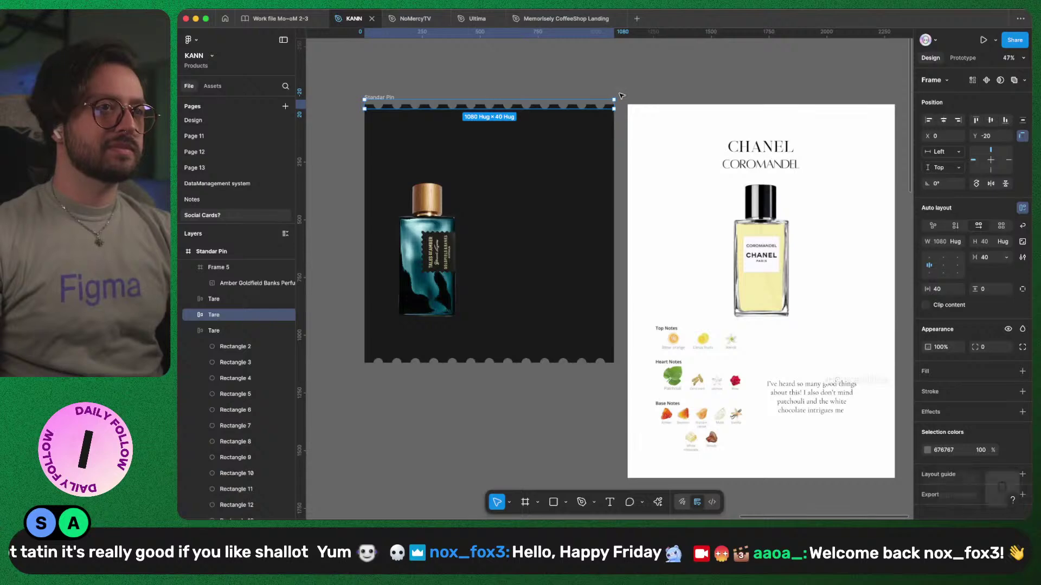
pyautogui.click(937, 184)
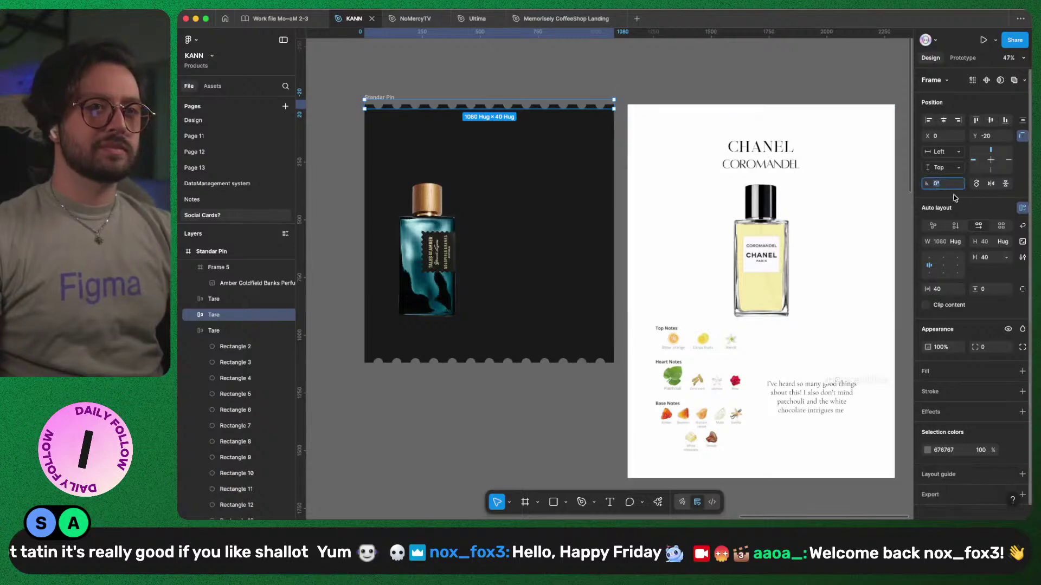
pyautogui.press('Left')
pyautogui.write('9')
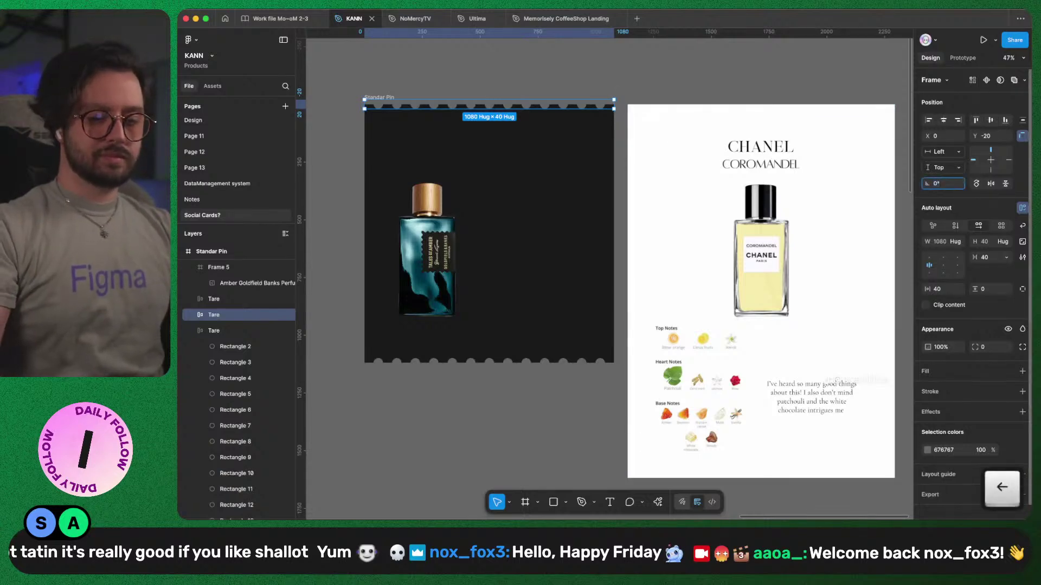
pyautogui.press('Return')
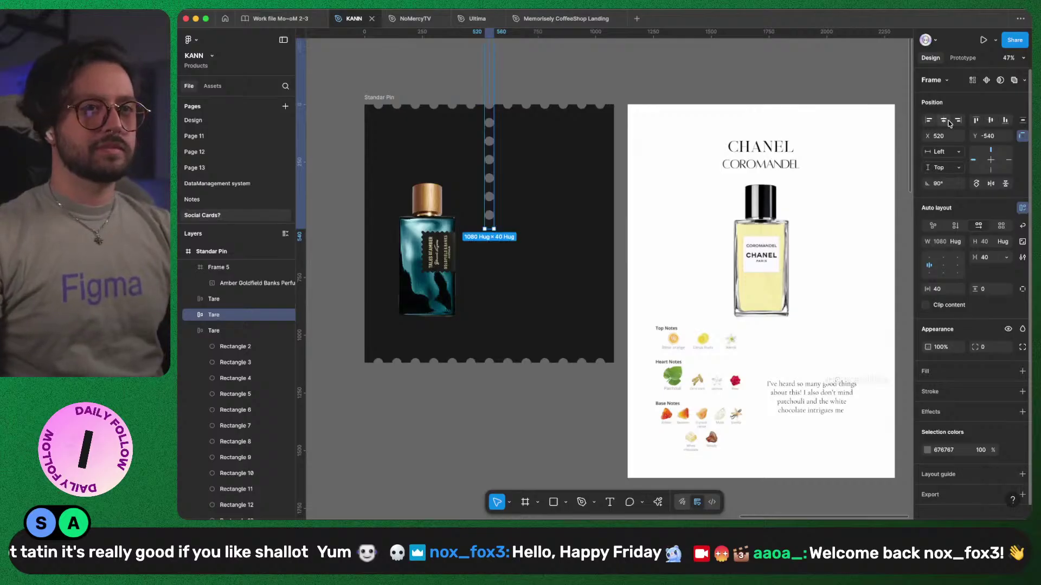
# - Centre the rotated perforation strip vertically on the pin's left edge and set its X position to -20
pyautogui.click(990, 121)
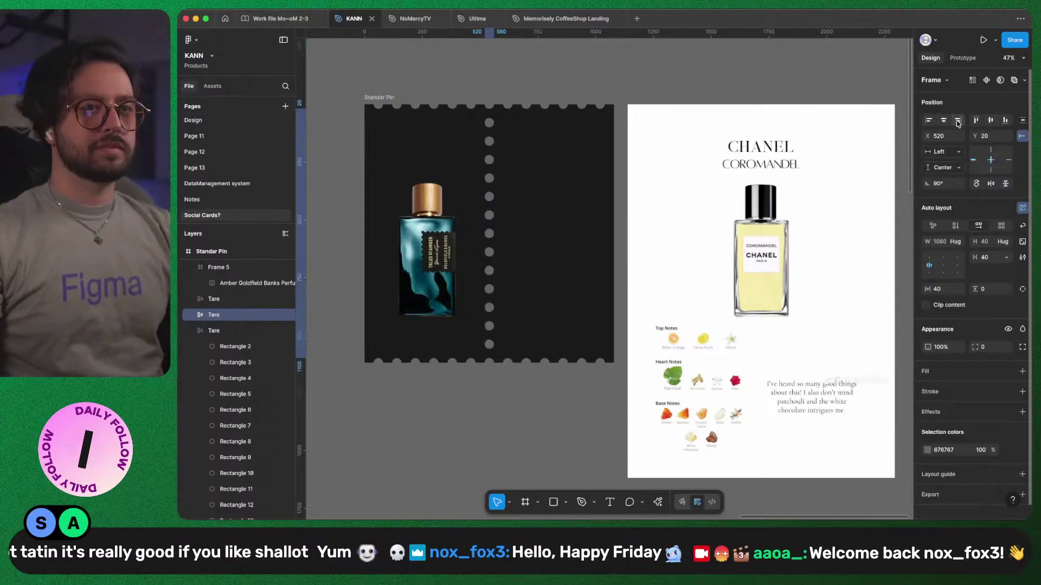
pyautogui.click(929, 121)
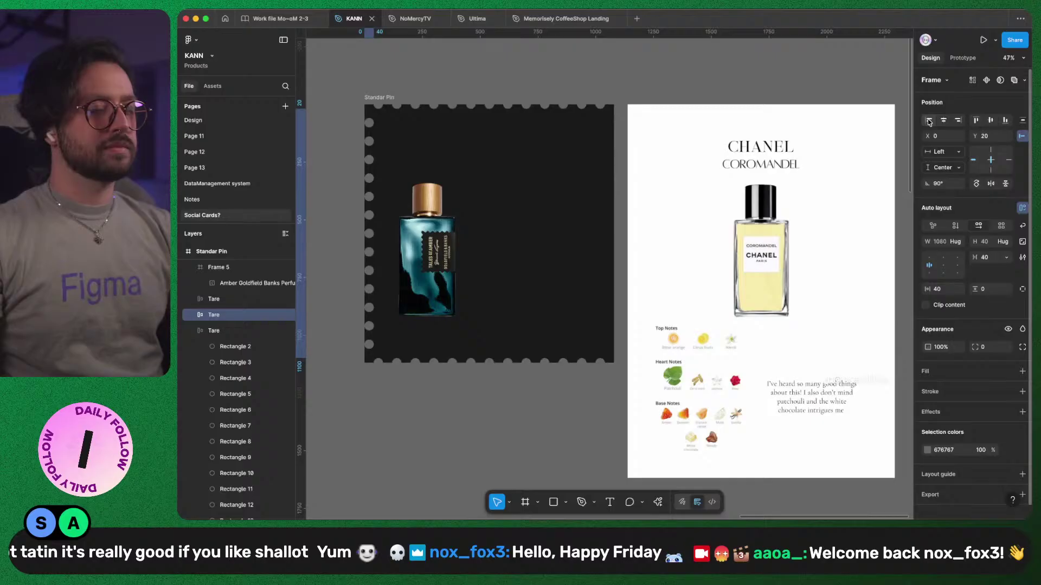
pyautogui.click(943, 137)
pyautogui.write('-2')
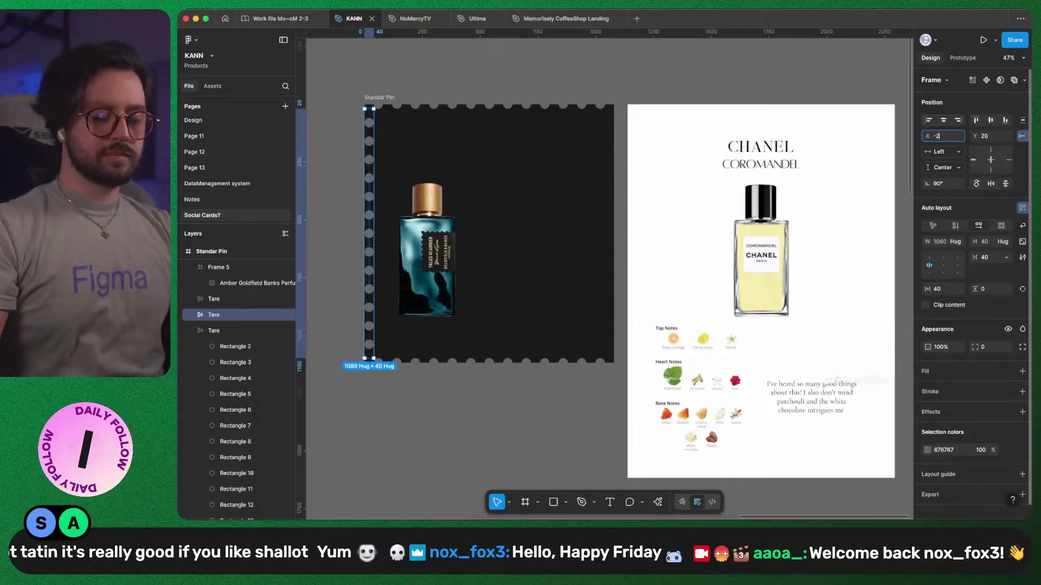
pyautogui.write('0')
pyautogui.press('Return')
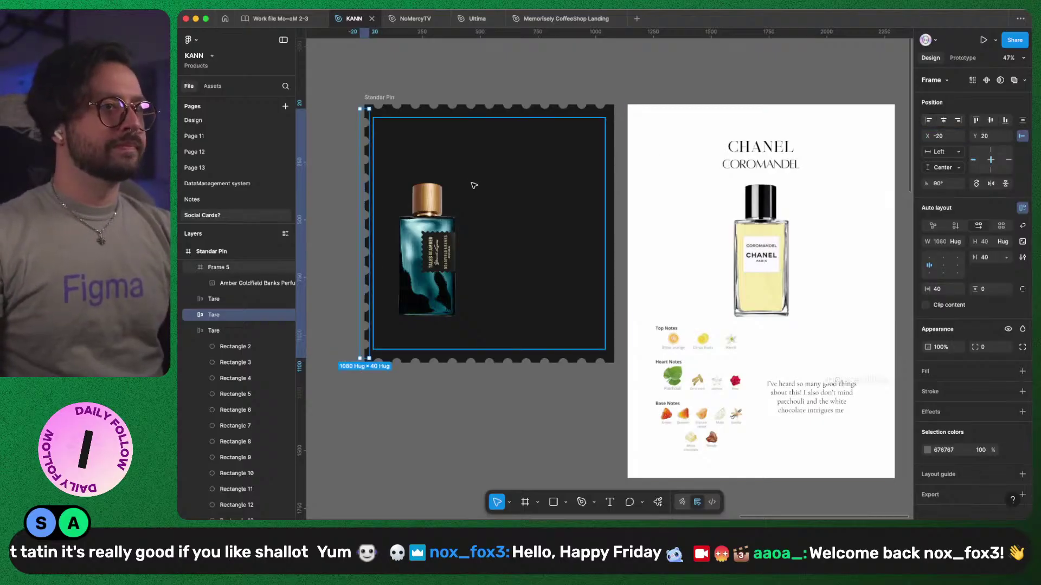
# - Duplicate one circle inside the left perforation strip to lengthen it
pyautogui.press('super')
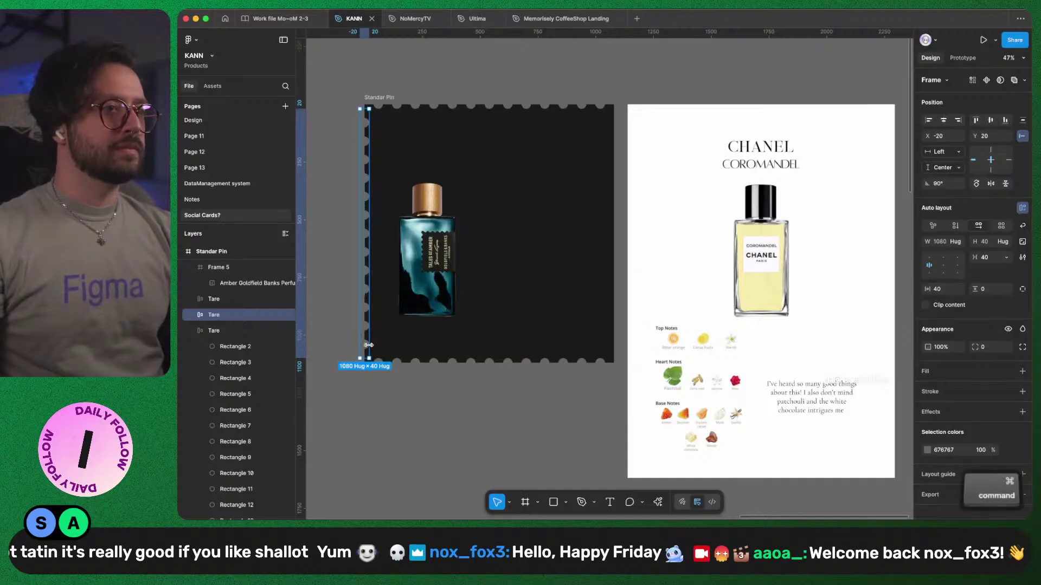
pyautogui.keyDown('super'); pyautogui.click(368, 346); pyautogui.keyUp('super')
pyautogui.press('super+d')
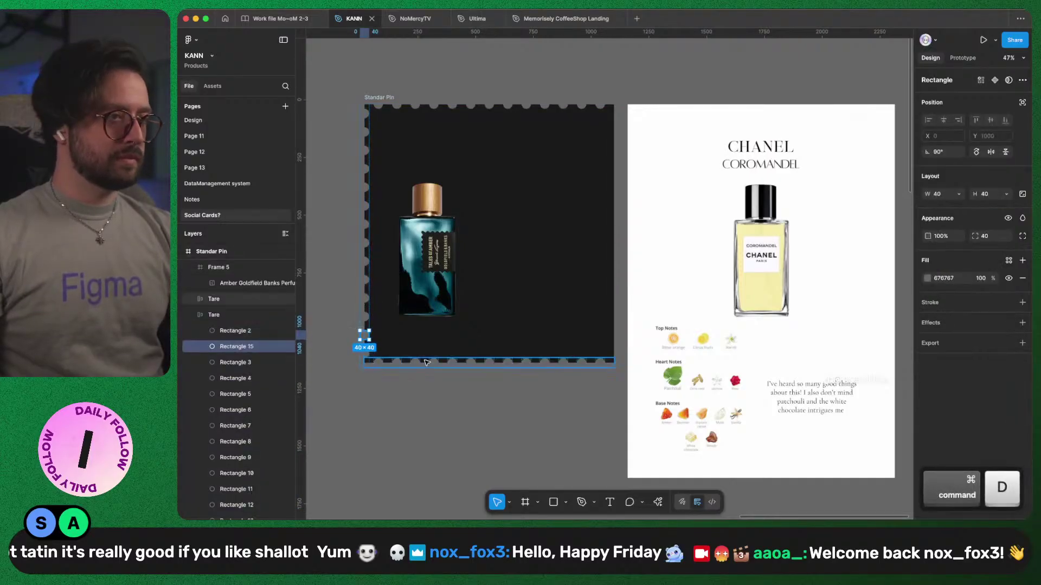
pyautogui.click(358, 136)
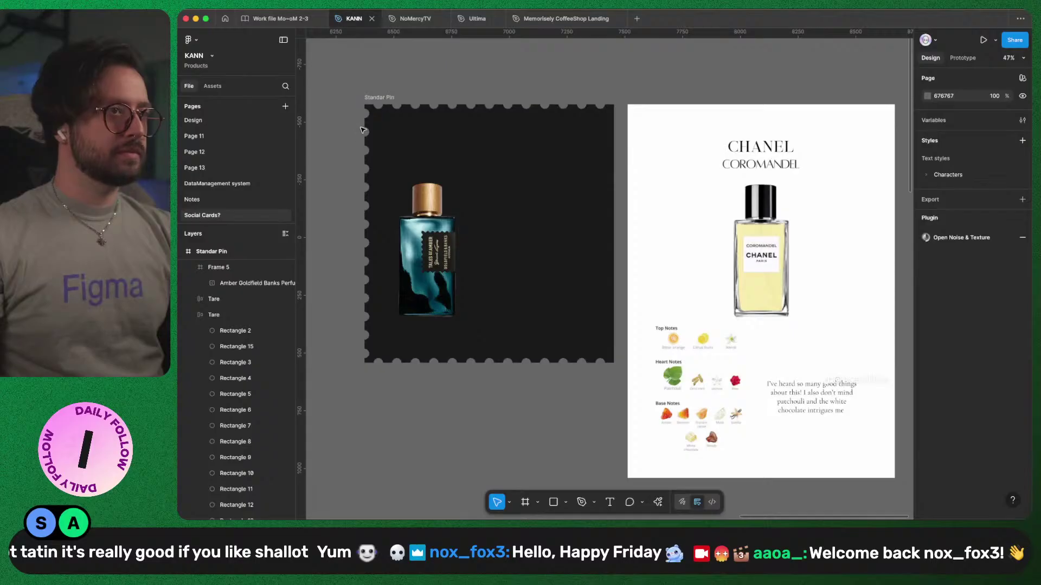
# - Duplicate the left perforation strip, align the copy to the pin's right edge and set its X position to 1060
pyautogui.click(363, 130)
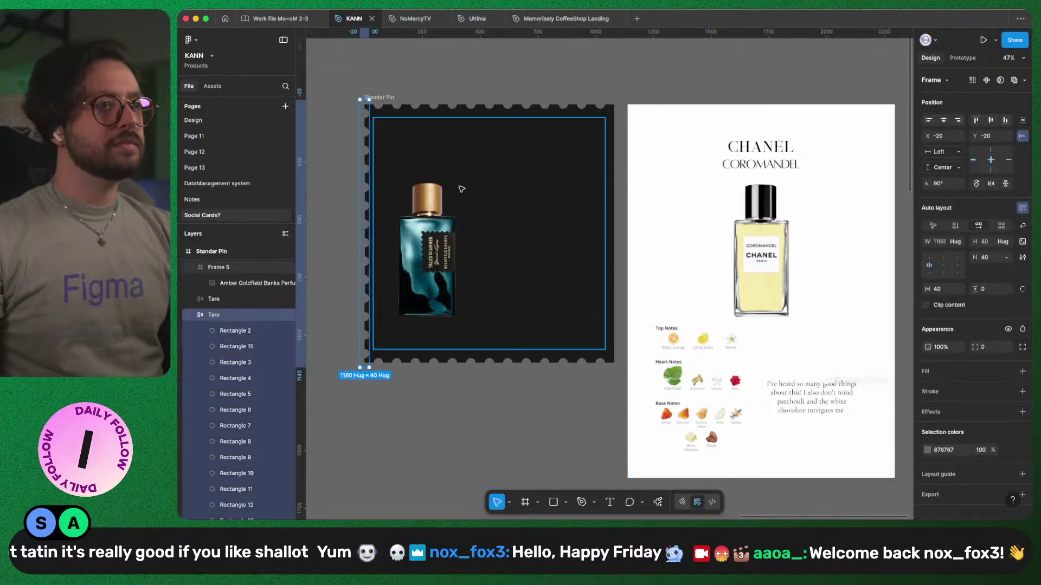
pyautogui.press('super+d')
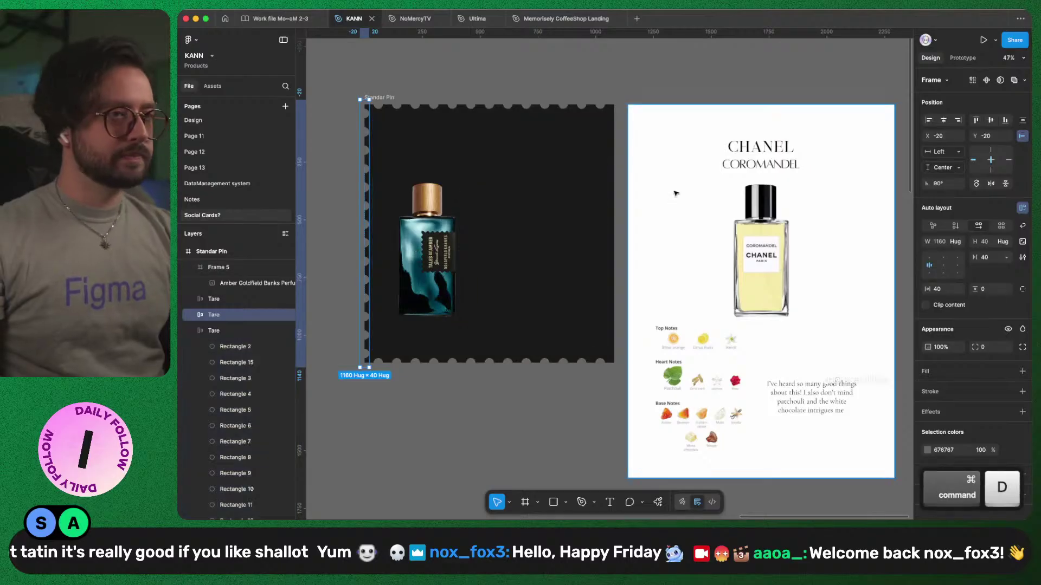
pyautogui.click(957, 125)
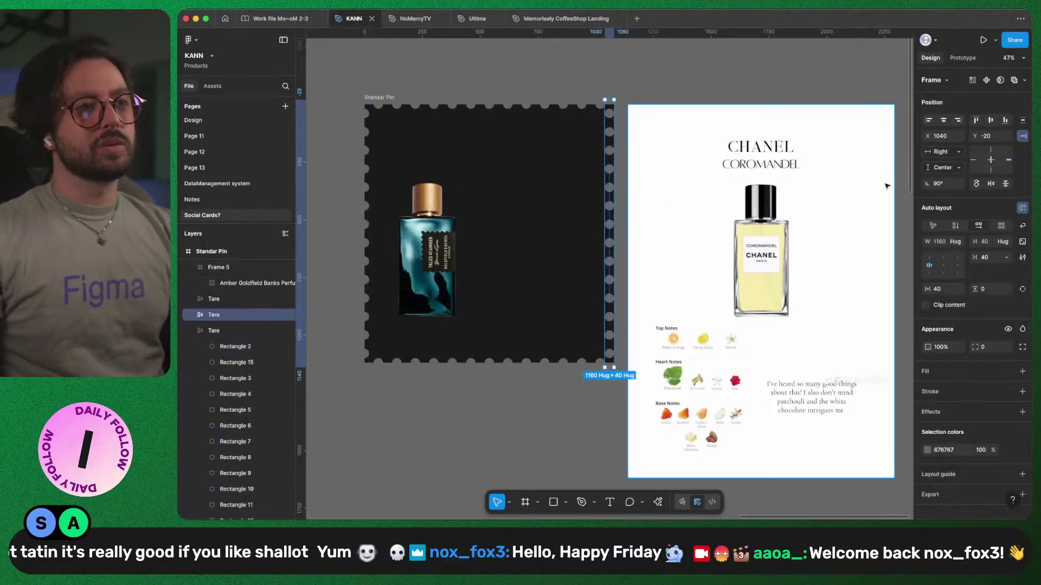
pyautogui.click(954, 138)
pyautogui.press('Right')
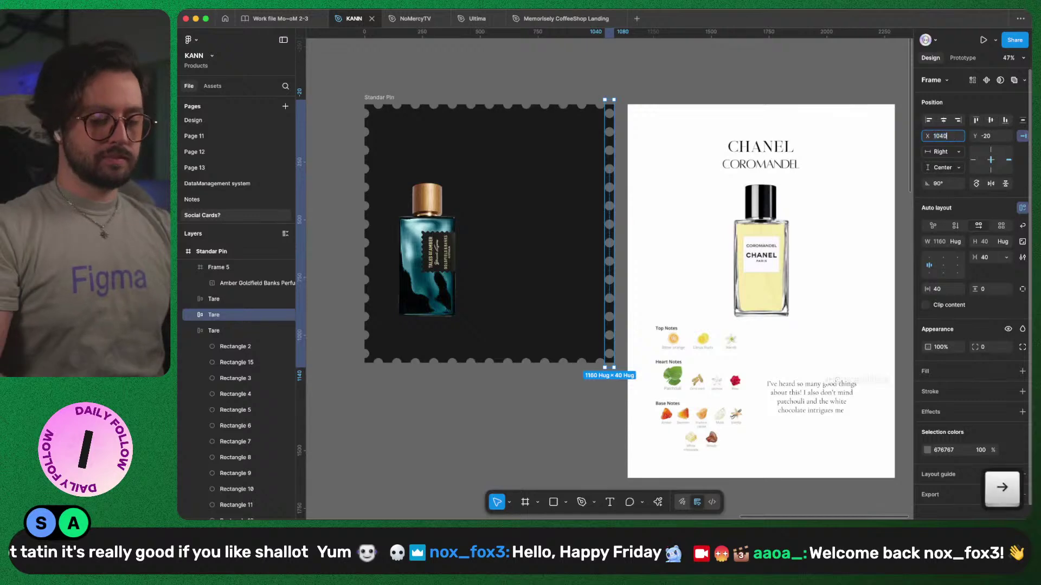
pyautogui.press('BackSpace')
pyautogui.press('Return')
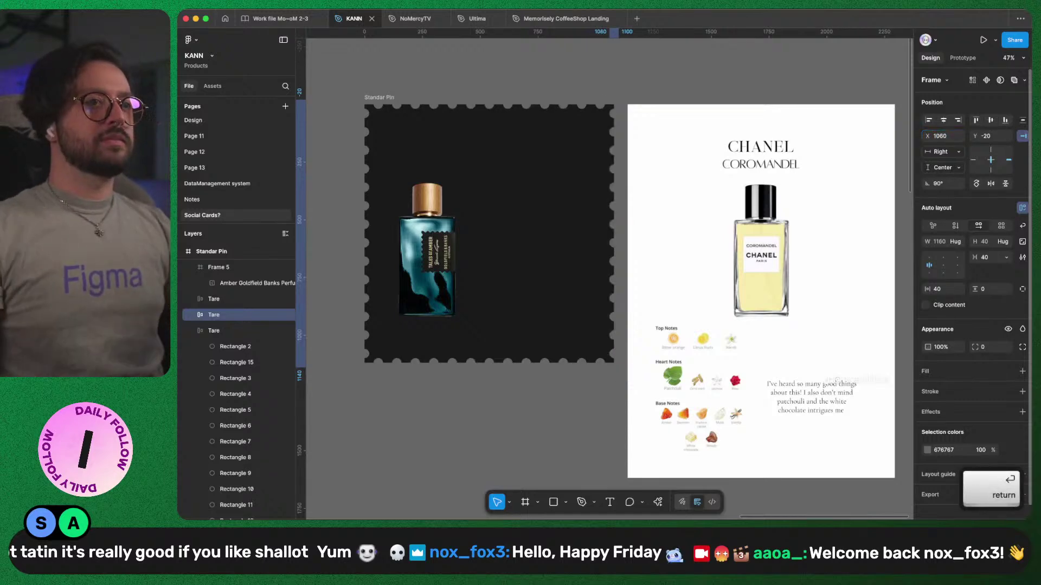
# - Delete the end circles of both side perforation strips at the pin's bottom corners
pyautogui.click(415, 416)
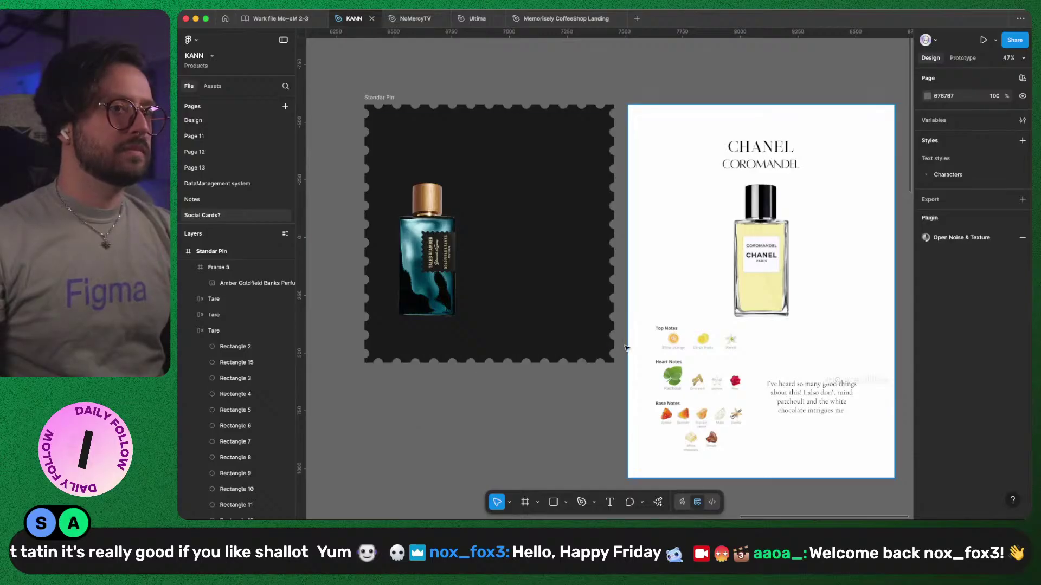
pyautogui.keyDown('super'); pyautogui.click(383, 364); pyautogui.keyUp('super')
pyautogui.keyDown('shift'); pyautogui.keyDown('super'); pyautogui.click(367, 358); pyautogui.keyUp('super'); pyautogui.keyUp('shift')
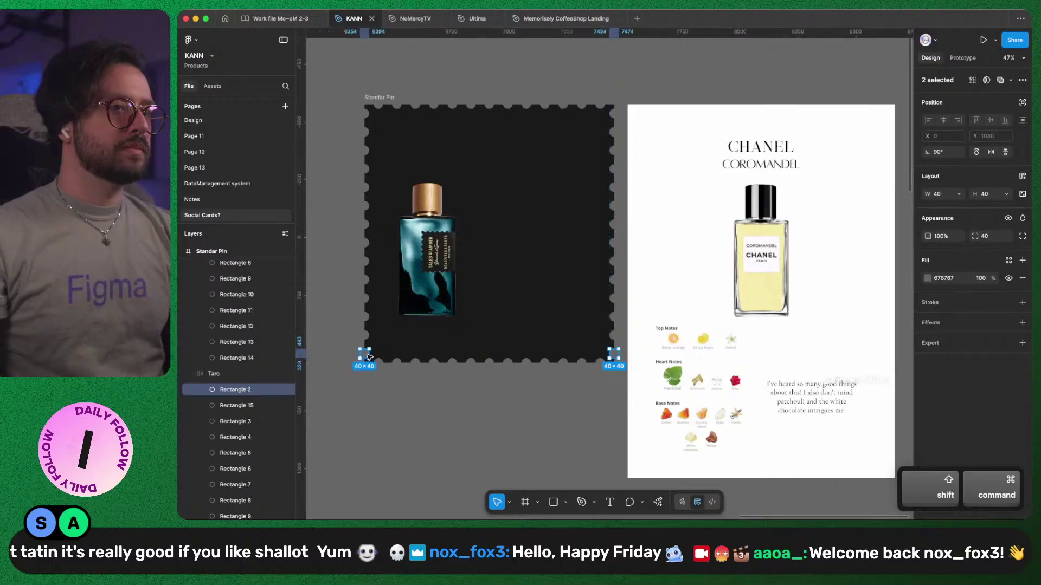
pyautogui.press('Delete')
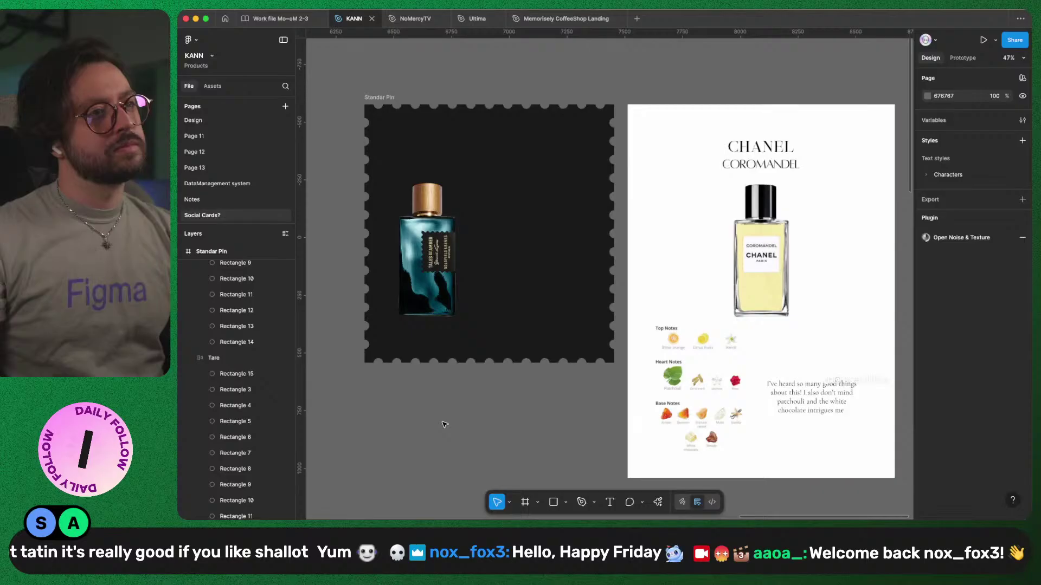
# - Set the fill colour of the pin's inner frame to FFFFFF
pyautogui.keyDown('super'); pyautogui.click(491, 222); pyautogui.keyUp('super')
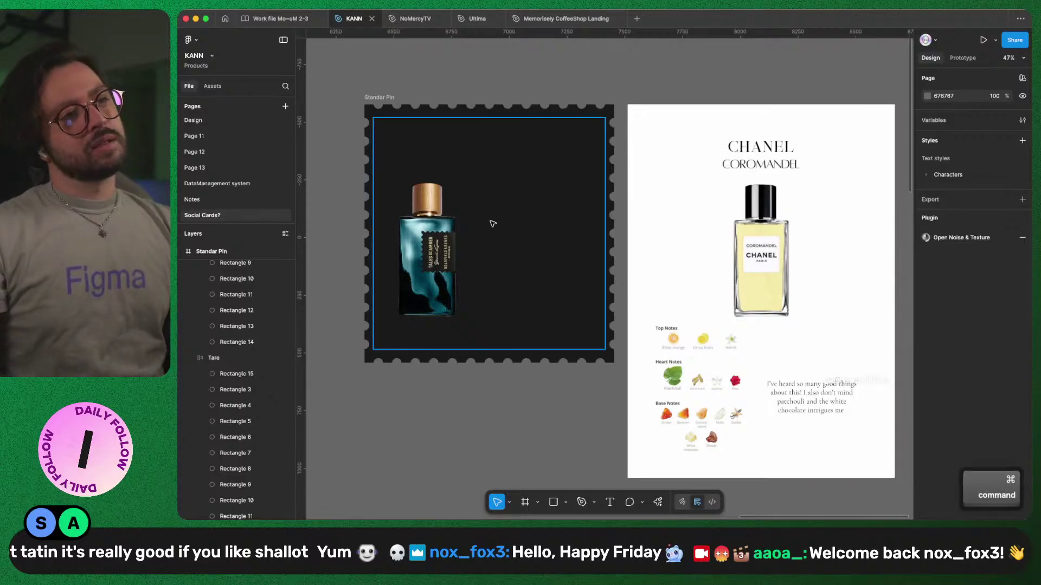
pyautogui.click(943, 342)
pyautogui.write('FFFFFF')
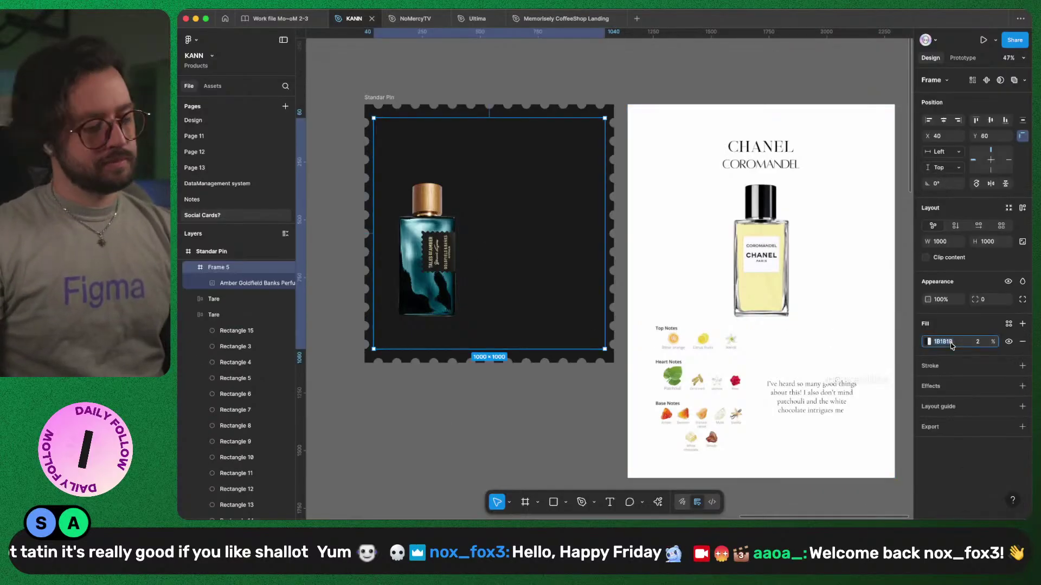
pyautogui.press('Return')
pyautogui.click(544, 388)
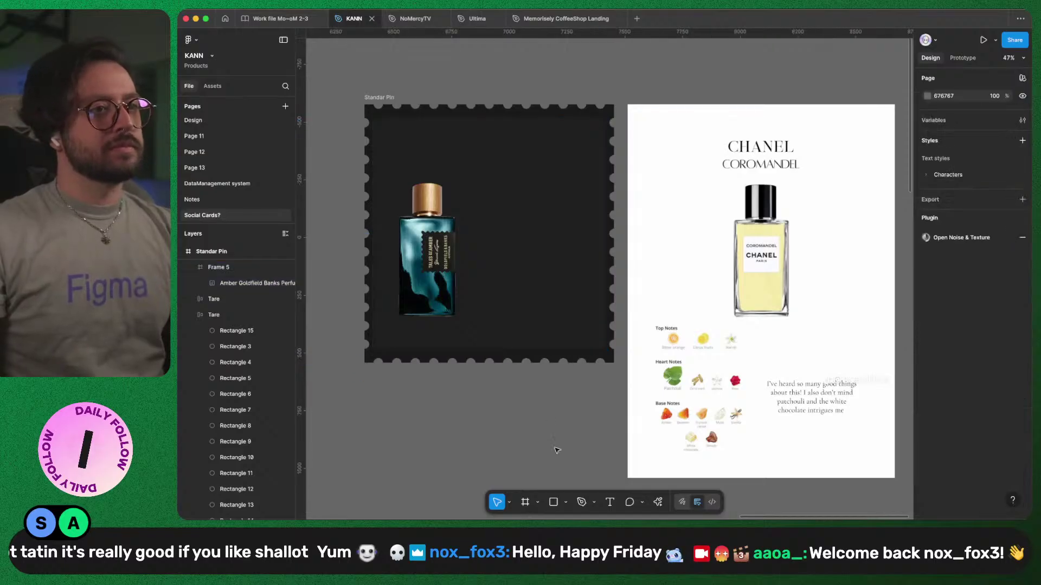
# - Reduce the Standar Pin frame's height to 1080 and centre the inner frame vertically at Y 40
pyautogui.keyDown('super'); pyautogui.click(560, 269); pyautogui.keyUp('super')
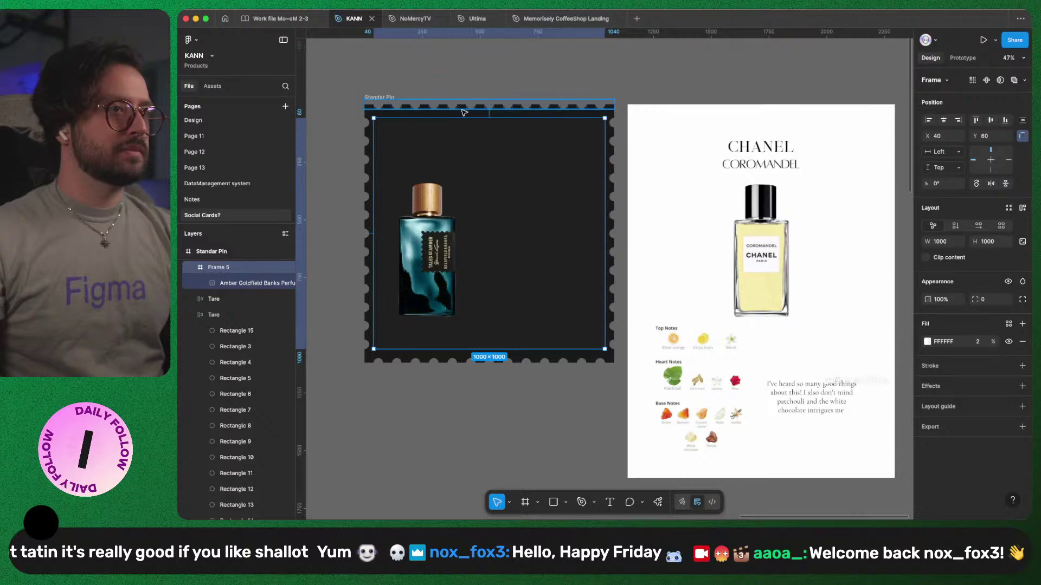
pyautogui.click(391, 97)
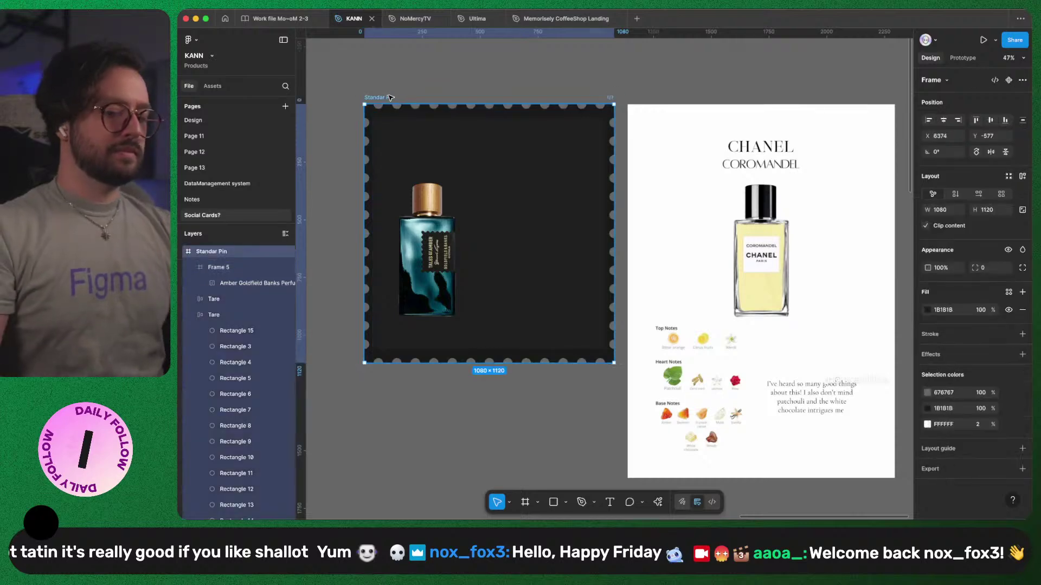
pyautogui.press('super+shift+Up')
pyautogui.press('super+shift+Up')
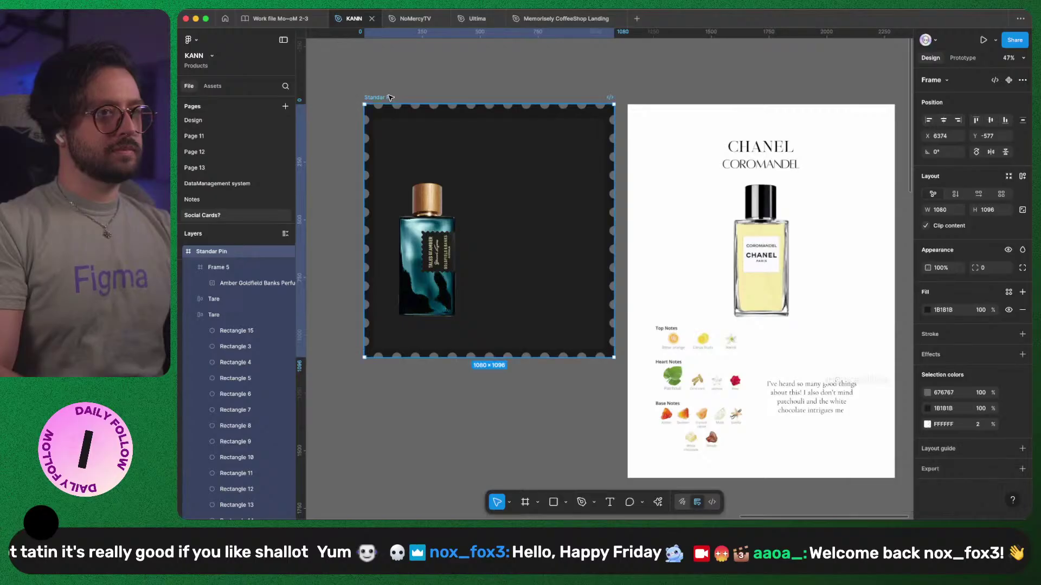
pyautogui.press('super+shift+Up')
pyautogui.press('super+shift+Up')
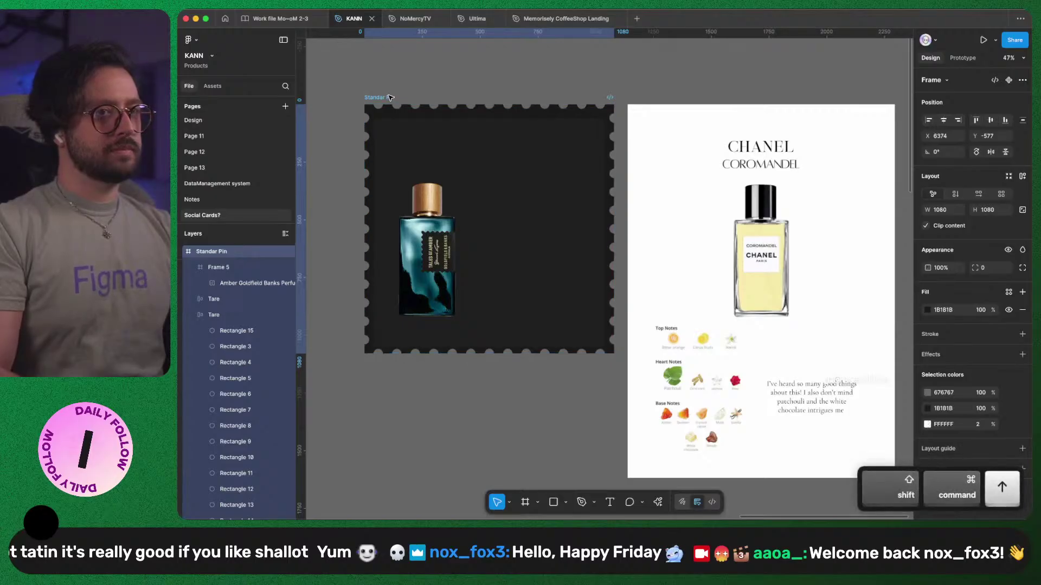
pyautogui.click(551, 206)
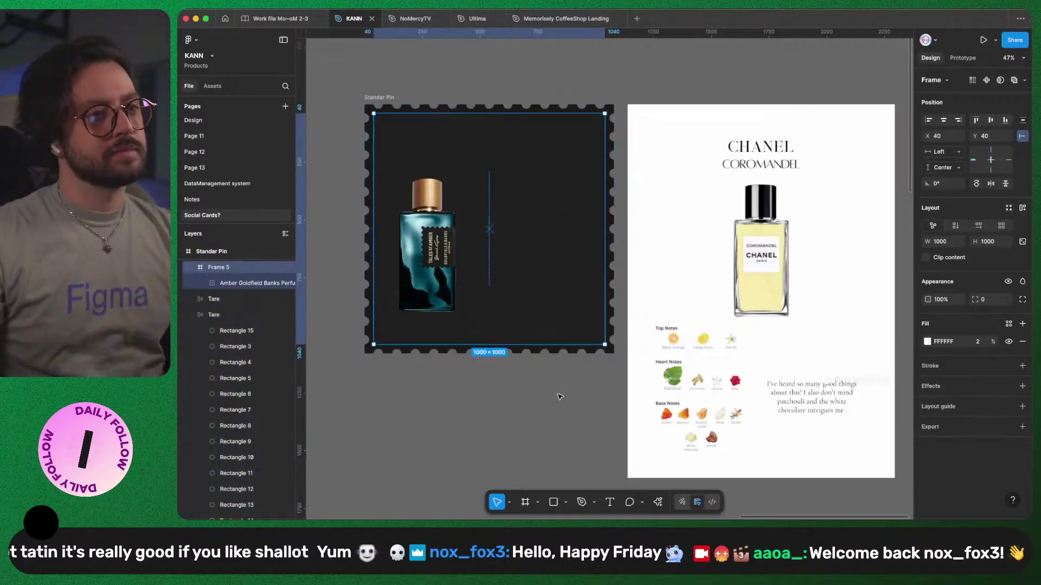
pyautogui.click(425, 375)
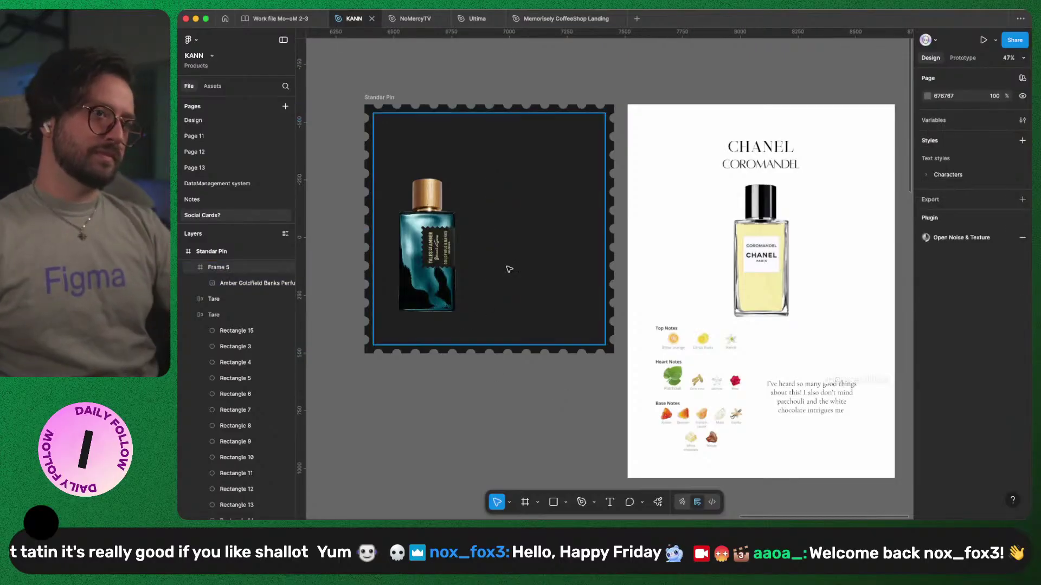
# - Raise the opacity of the inner frame's white fill to 6% and inspect the card up close
pyautogui.keyDown('super'); pyautogui.click(520, 233); pyautogui.keyUp('super')
pyautogui.click(977, 341)
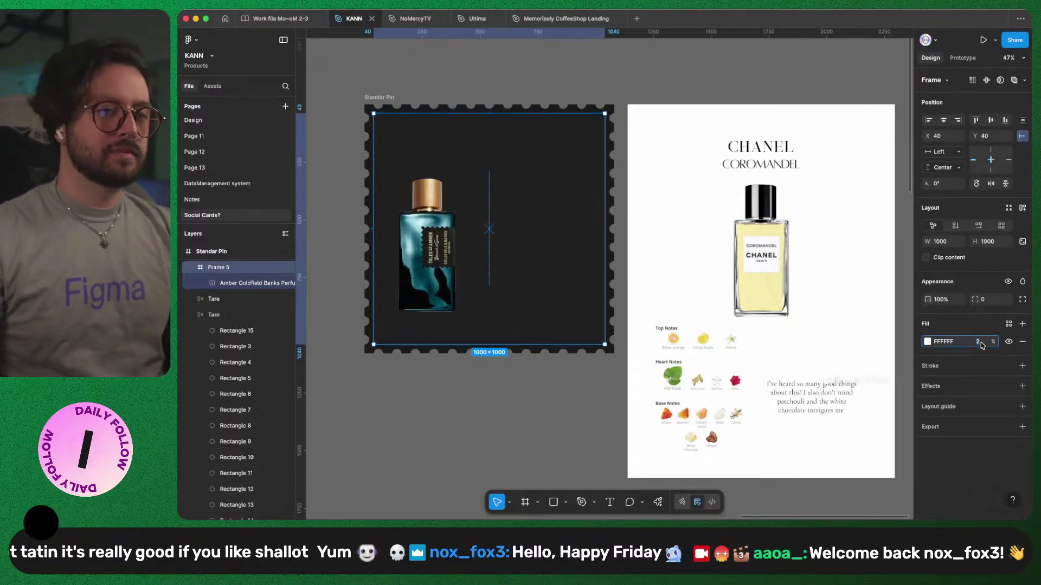
pyautogui.press('Up')
pyautogui.press('Up')
pyautogui.press('Up')
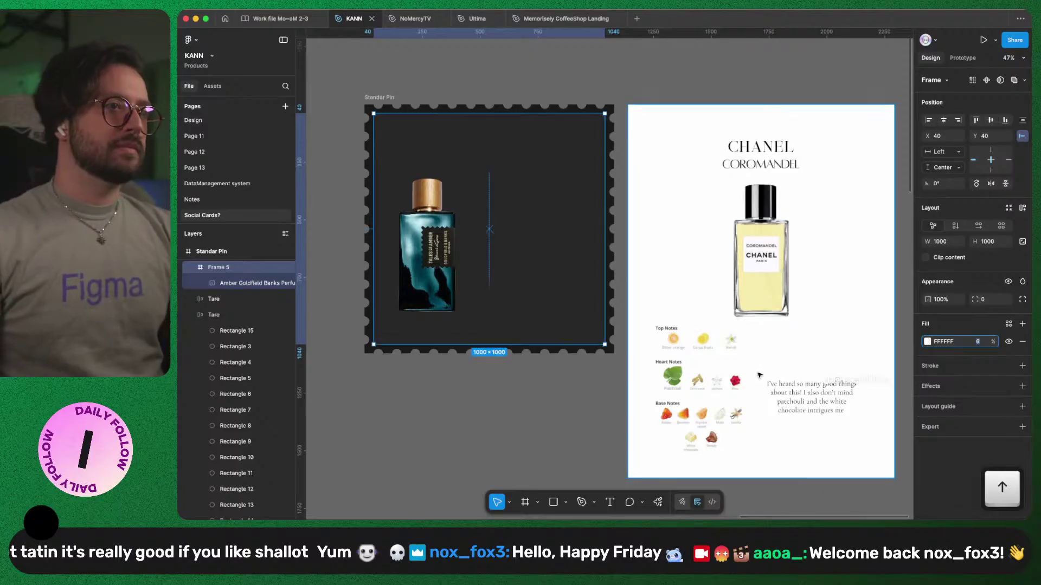
pyautogui.click(511, 417)
pyautogui.hscroll(-1, 511, 417)
pyautogui.scroll(5, 446, 330)
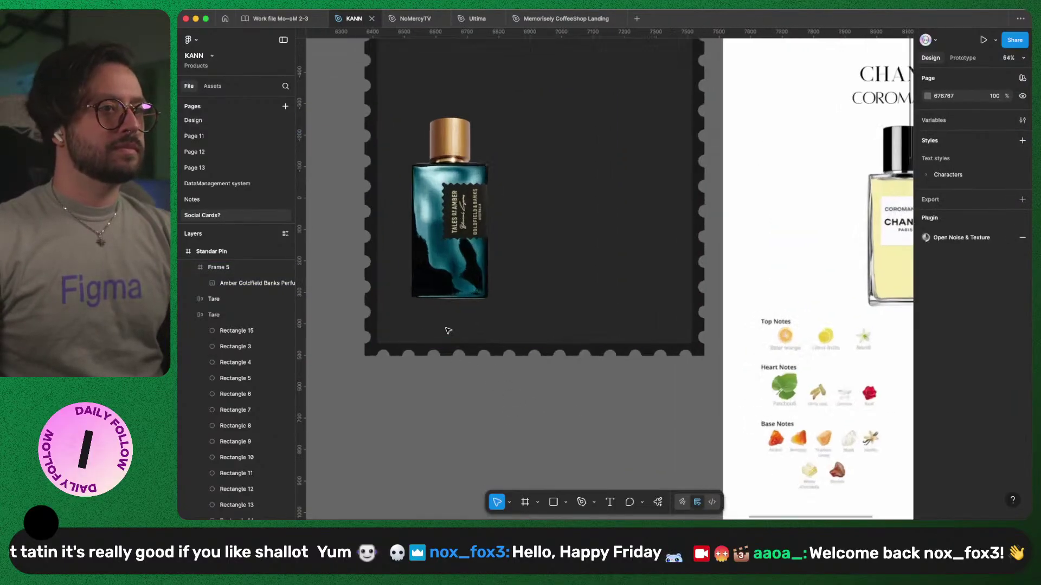
pyautogui.click(730, 358)
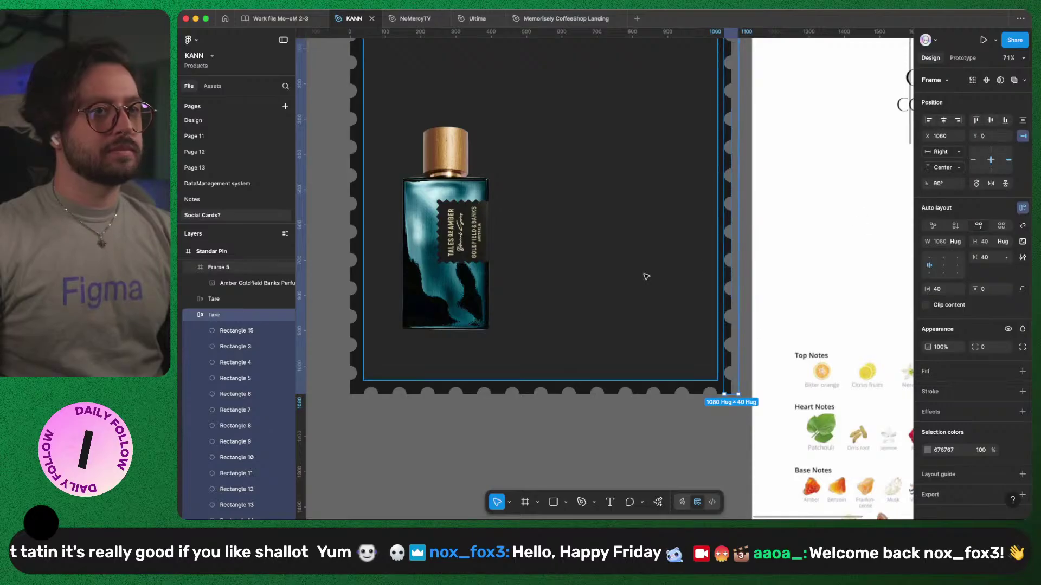
pyautogui.click(461, 433)
pyautogui.scroll(2, 470, 430)
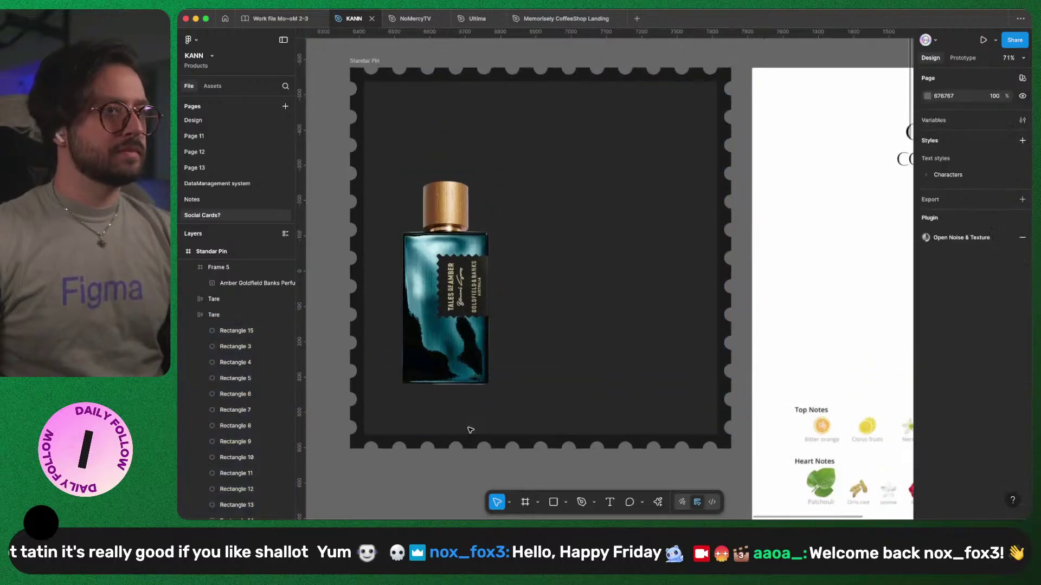
pyautogui.keyDown('super'); pyautogui.click(450, 320); pyautogui.keyUp('super')
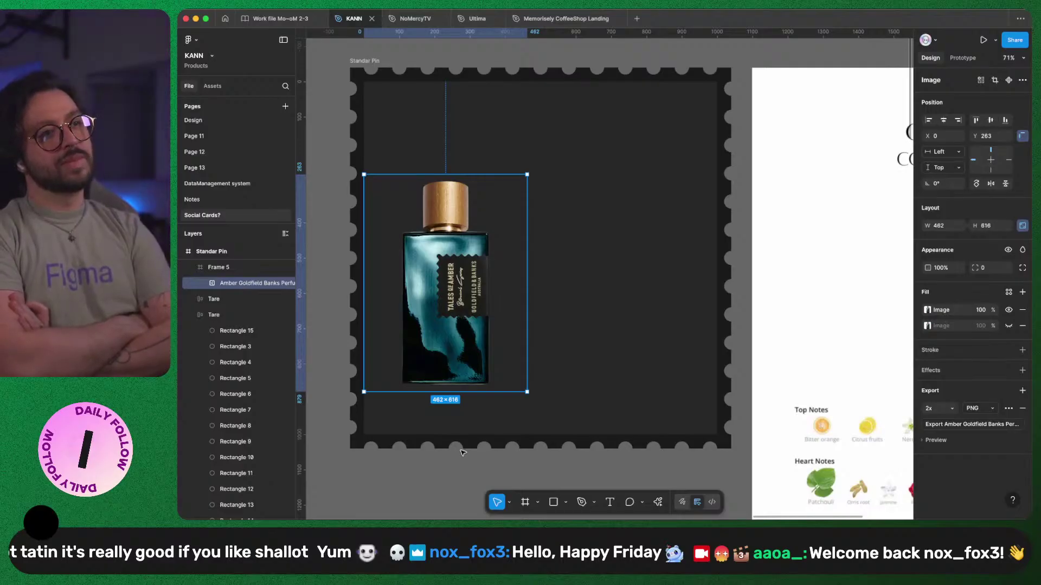
pyautogui.click(597, 306)
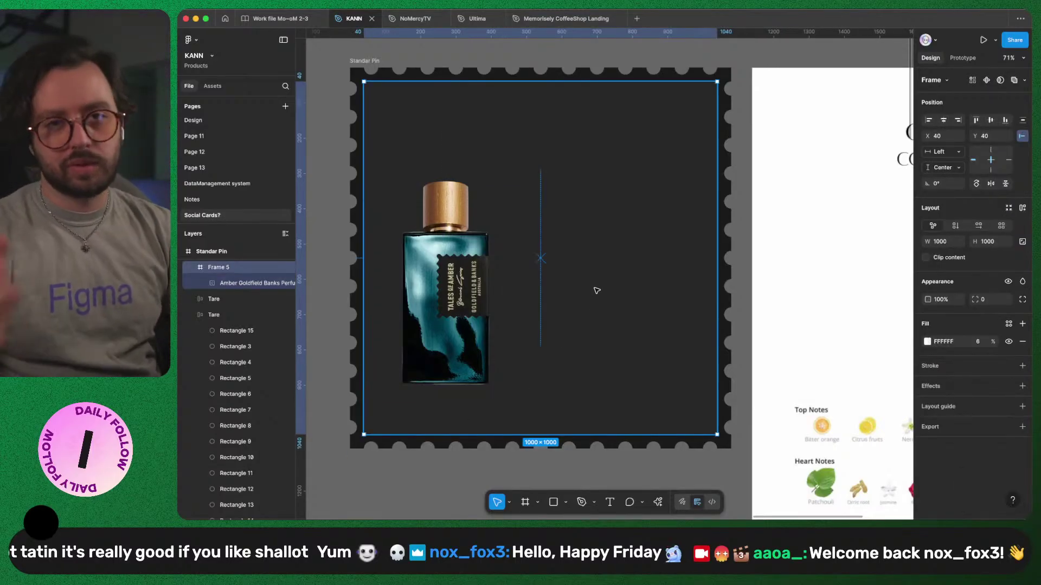
# - Switch to the web browser and open the liked posts of the own profile on X
pyautogui.press('super+Tab')
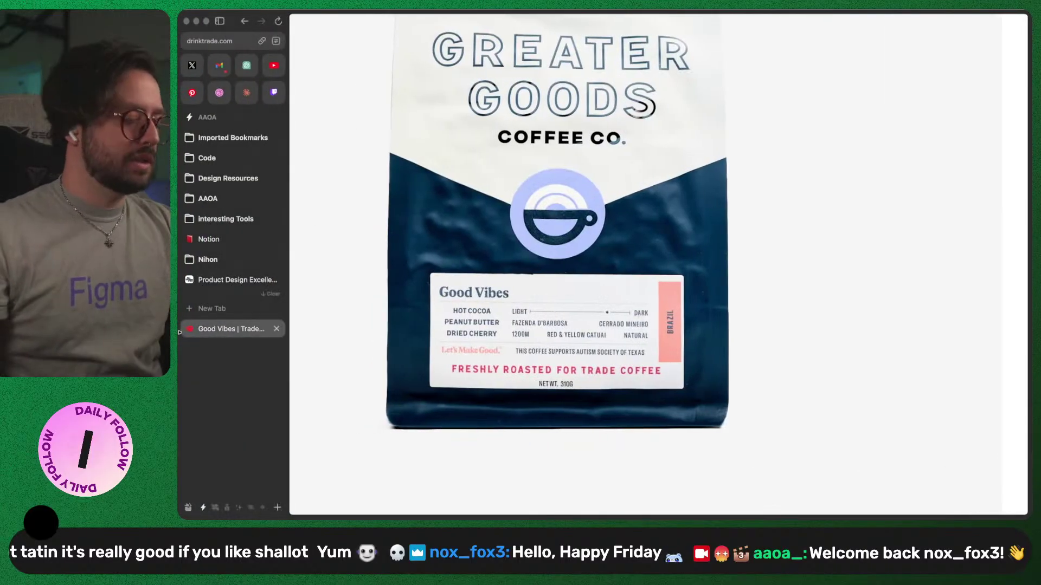
pyautogui.press('super+t')
pyautogui.press('Return')
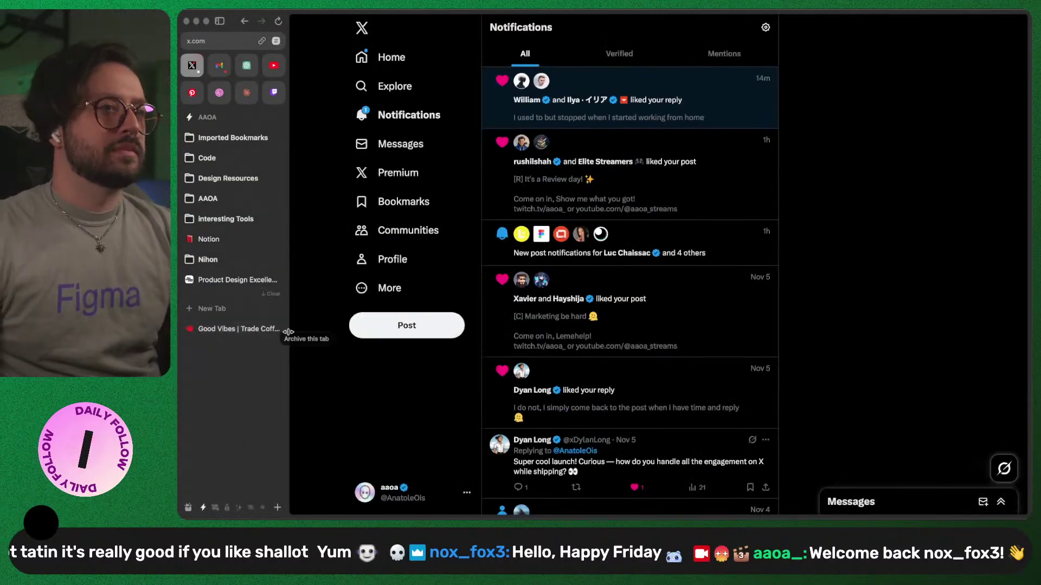
pyautogui.click(395, 260)
pyautogui.click(771, 283)
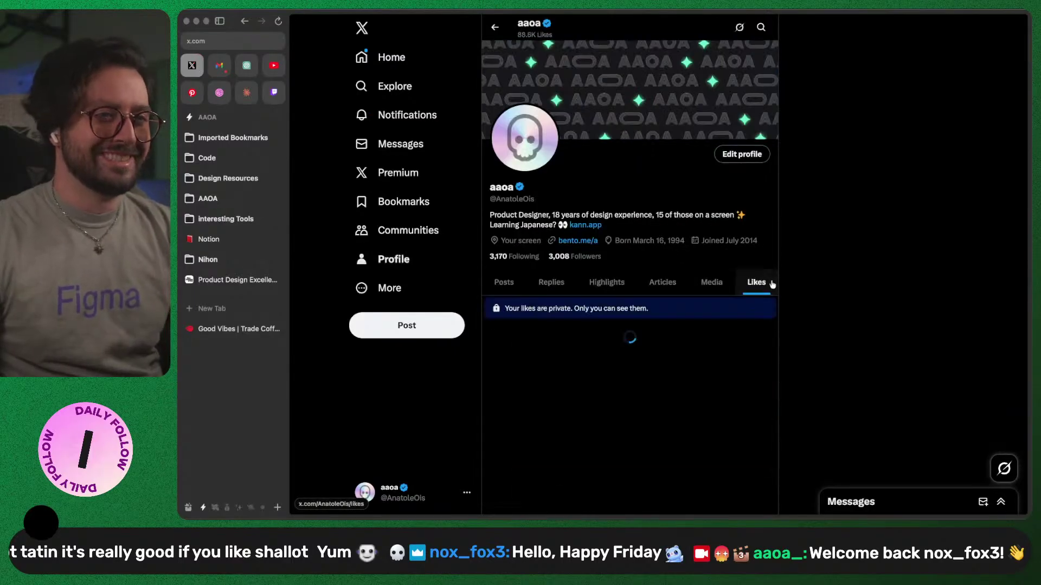
# - Look through the liked posts on X for a visual design reference for the perfume card
pyautogui.scroll(-10, 818, 362)
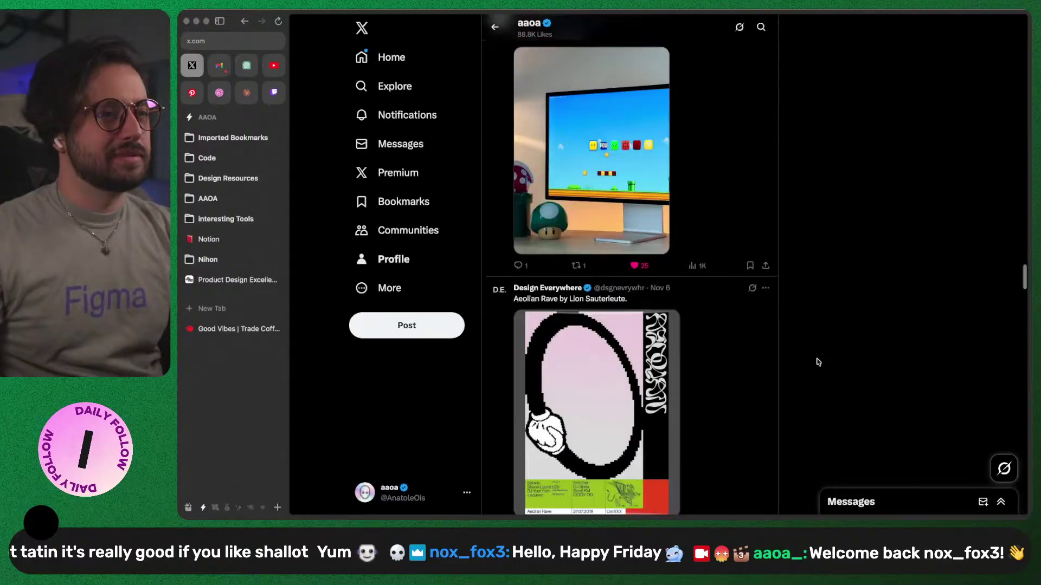
pyautogui.scroll(-10, 818, 362)
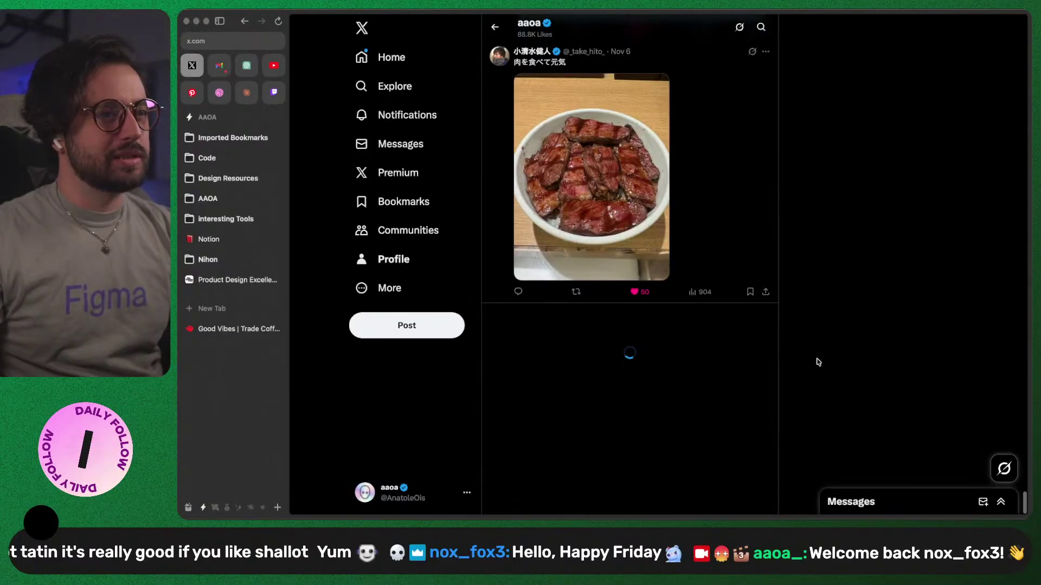
pyautogui.scroll(-10, 818, 362)
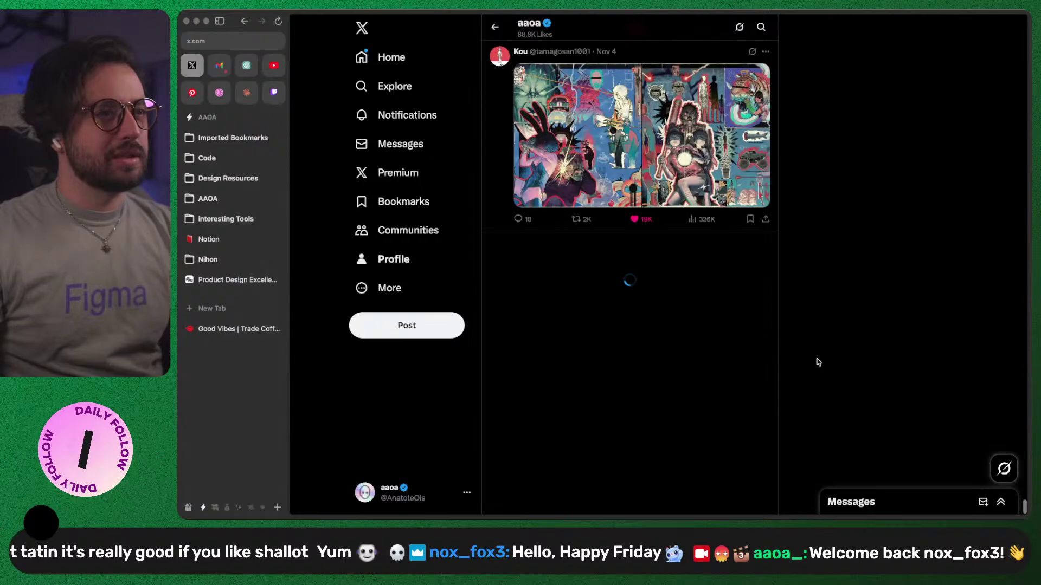
pyautogui.scroll(-15, 818, 362)
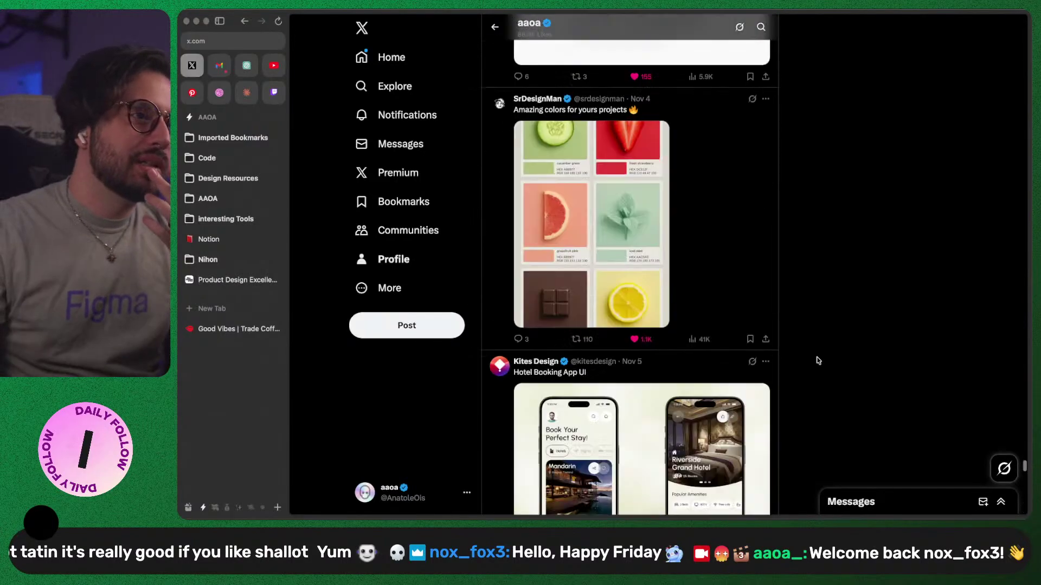
pyautogui.scroll(-15, 818, 361)
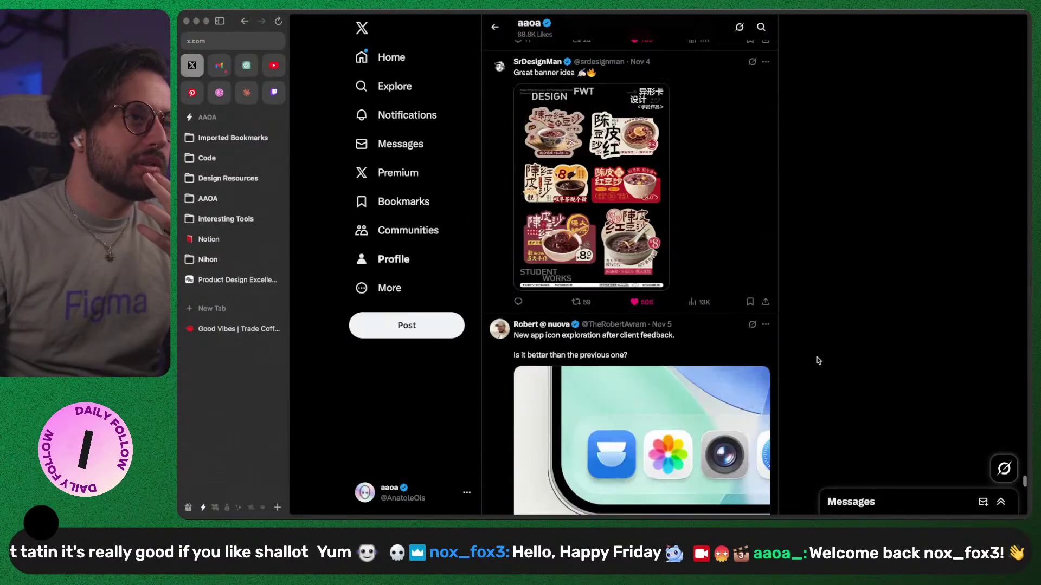
pyautogui.scroll(-5, 819, 361)
pyautogui.scroll(-20, 818, 361)
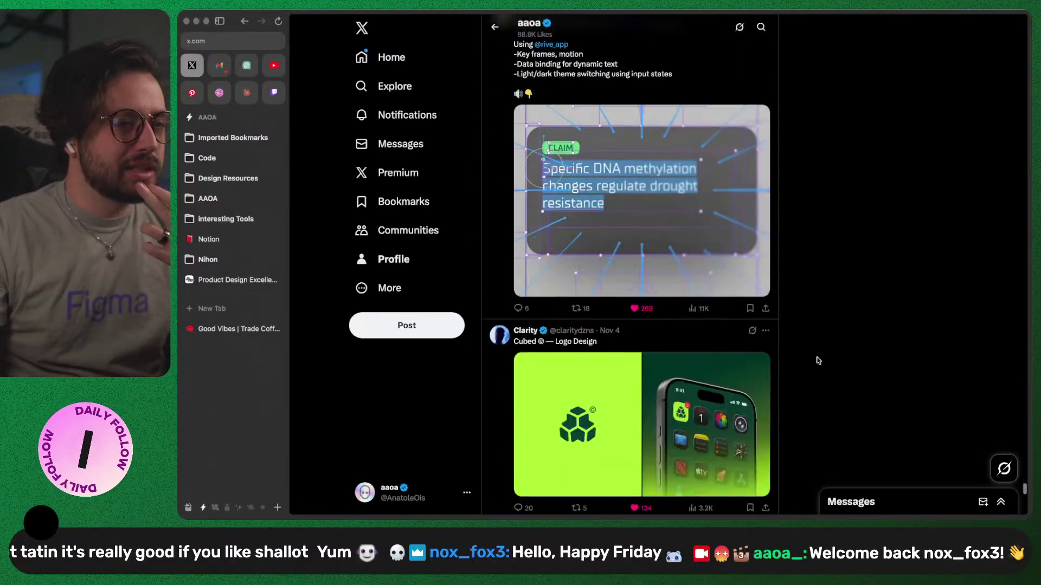
pyautogui.scroll(-15, 818, 361)
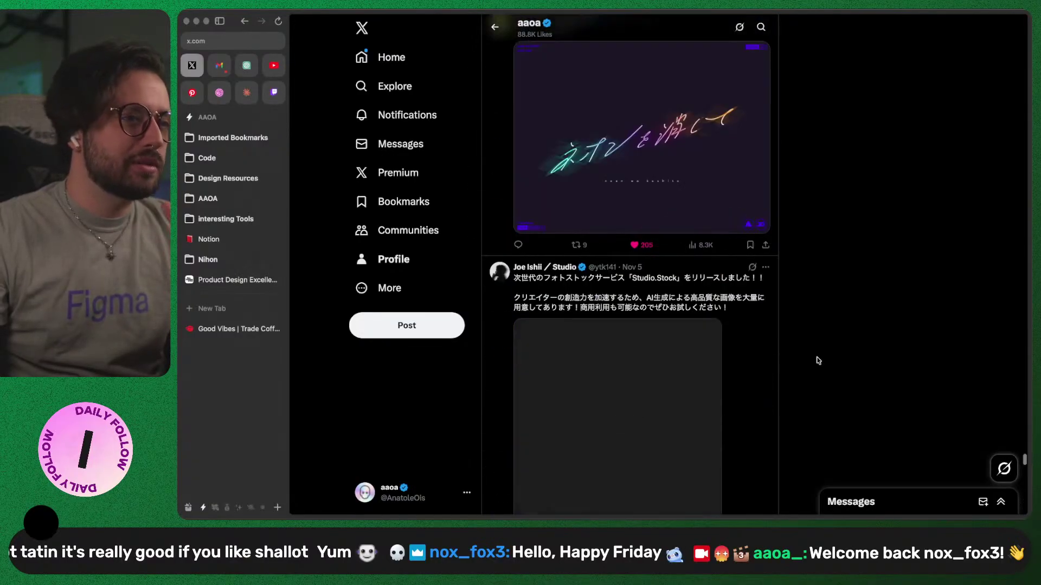
pyautogui.scroll(-15, 818, 361)
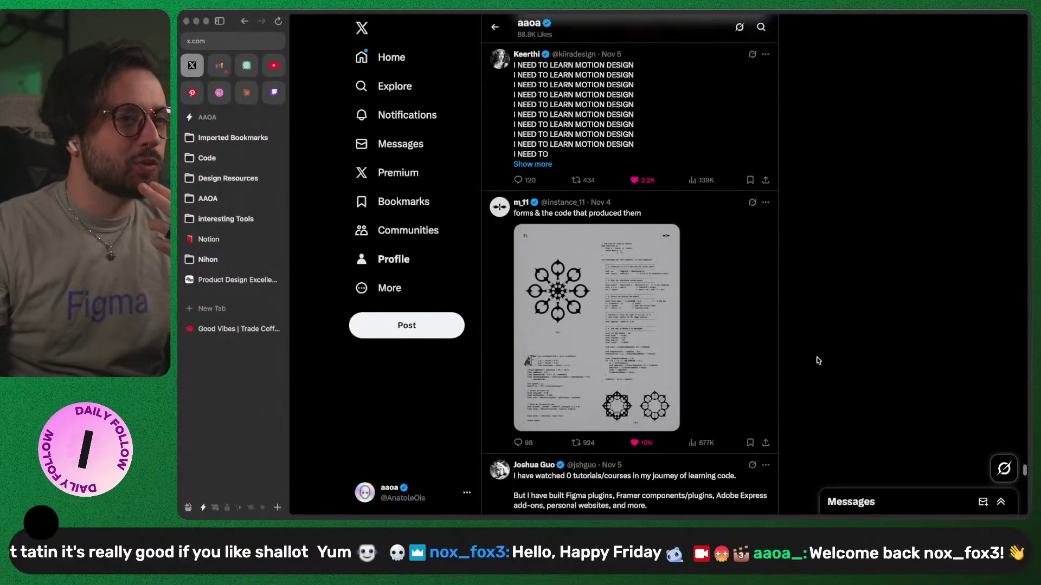
pyautogui.scroll(-15, 818, 361)
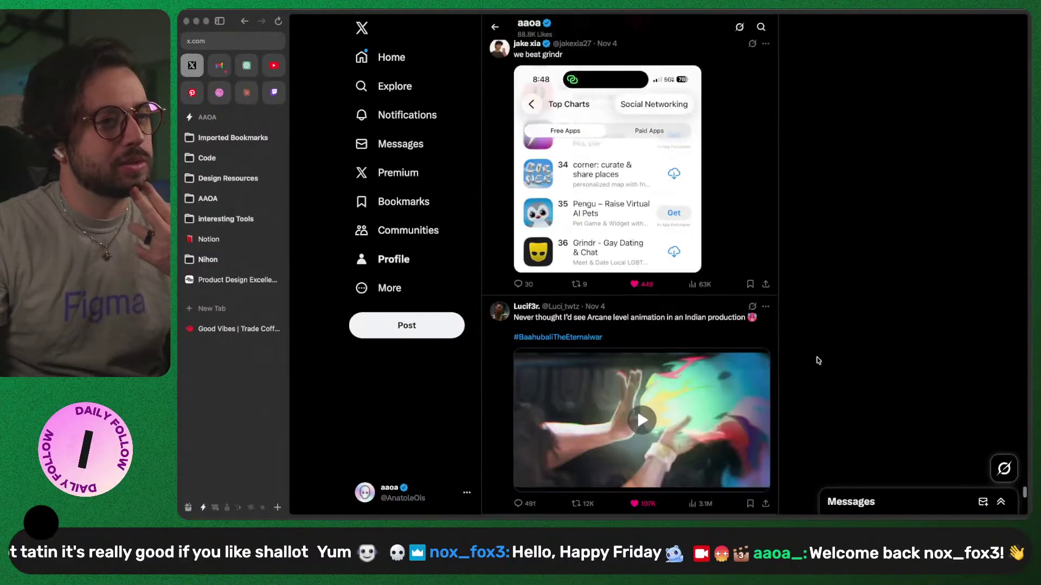
pyautogui.scroll(-20, 818, 360)
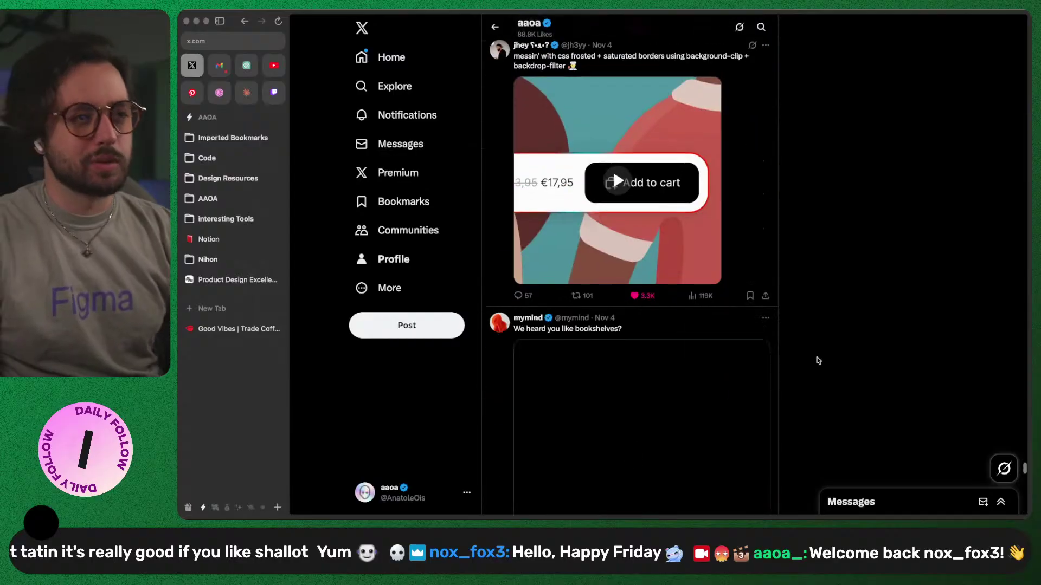
pyautogui.scroll(-10, 818, 360)
pyautogui.scroll(-10, 818, 361)
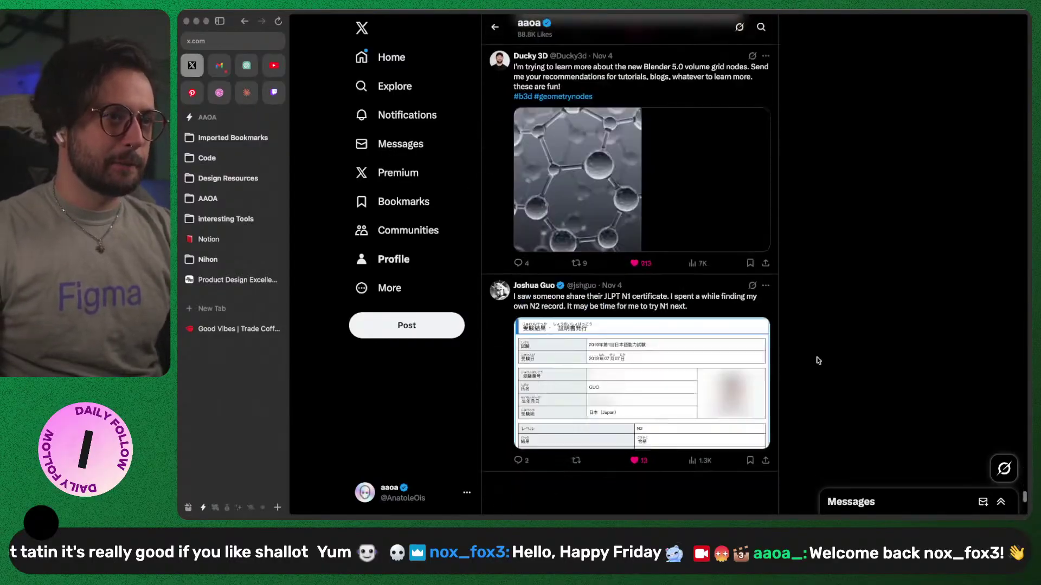
pyautogui.scroll(-10, 818, 361)
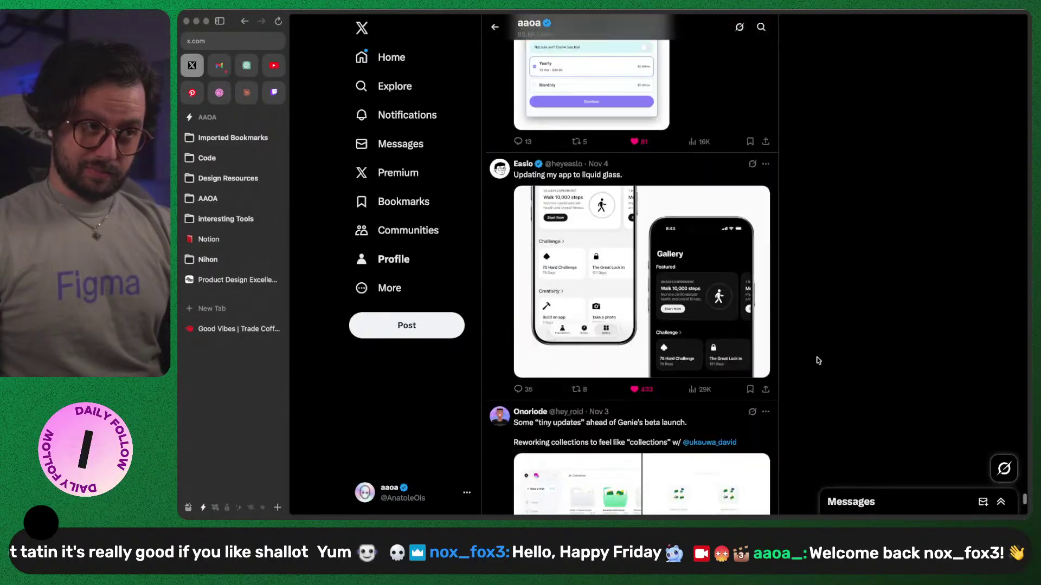
pyautogui.scroll(-10, 818, 360)
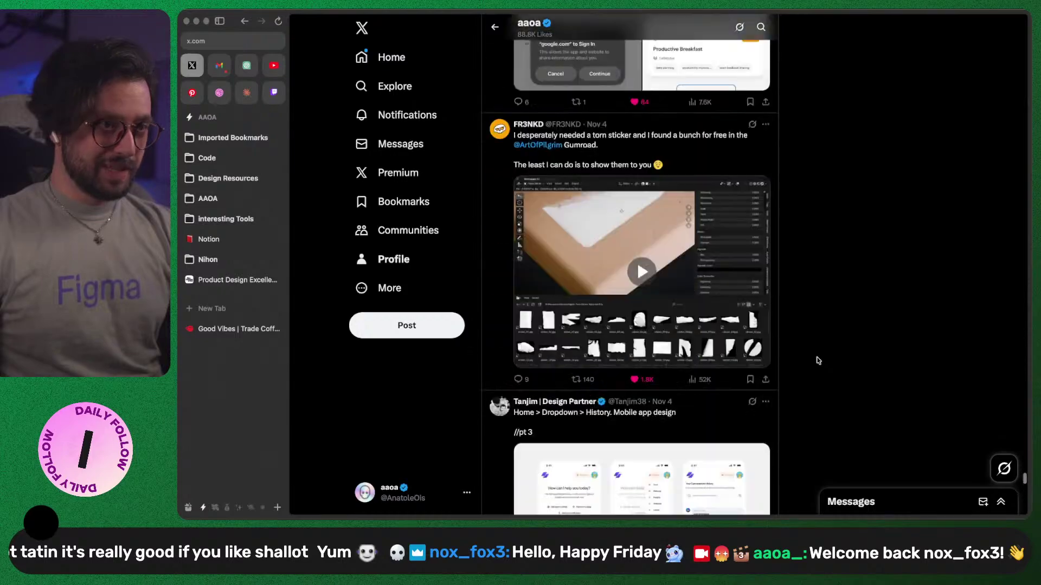
pyautogui.scroll(-15, 818, 360)
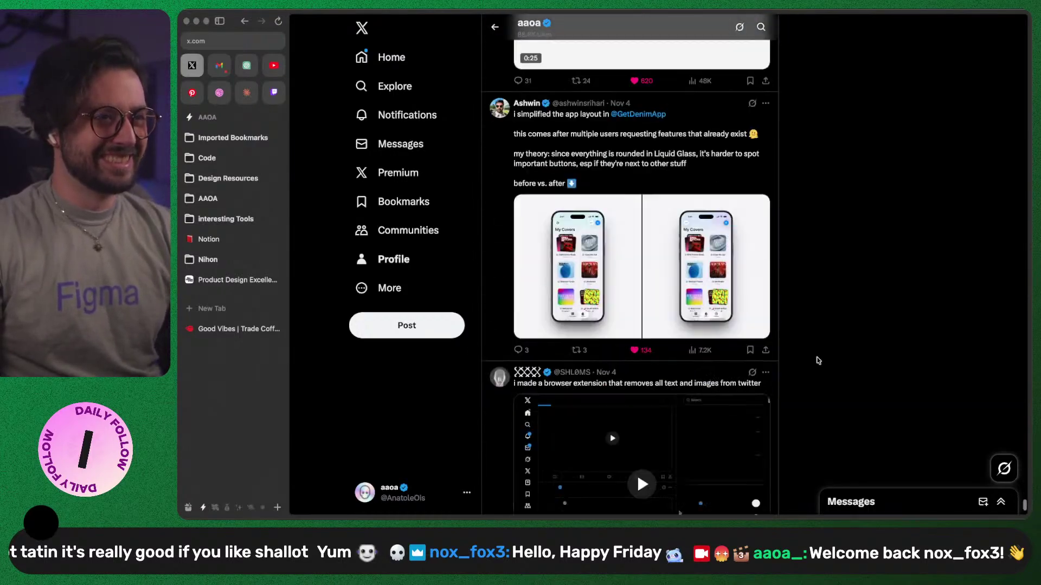
pyautogui.scroll(-6, 818, 361)
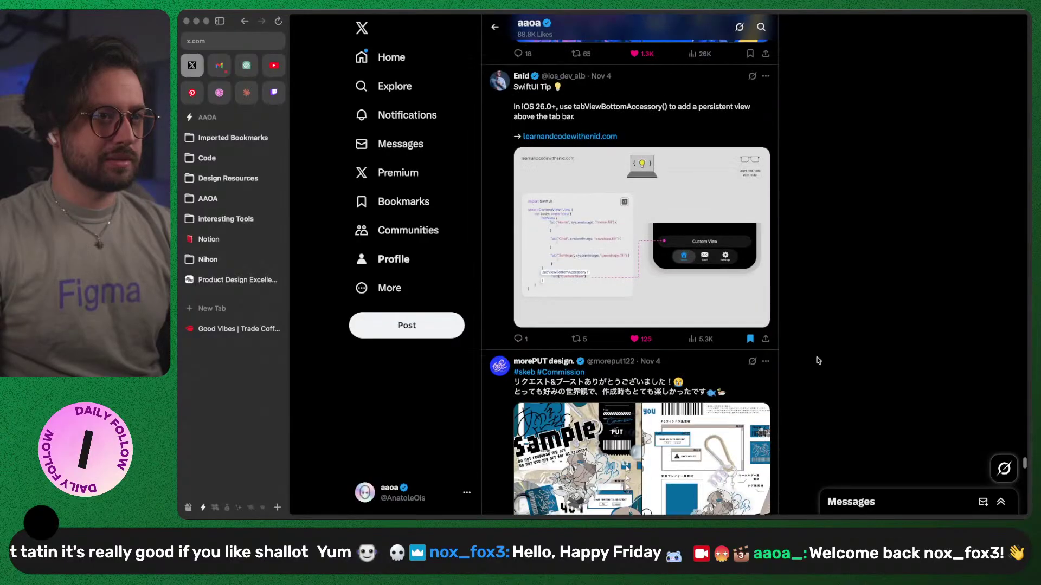
pyautogui.scroll(-15, 818, 361)
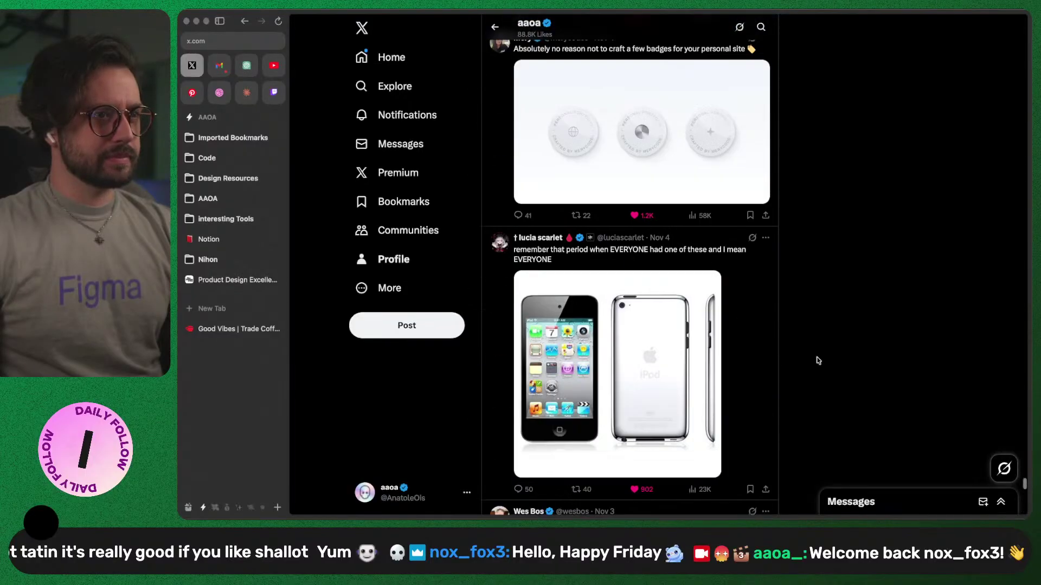
pyautogui.scroll(-15, 818, 361)
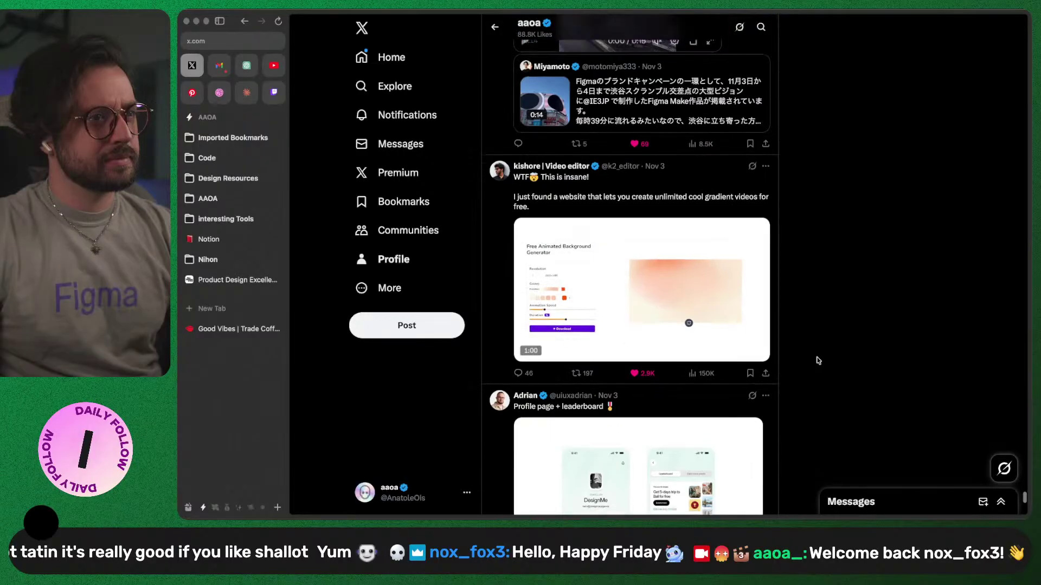
pyautogui.scroll(-5, 818, 361)
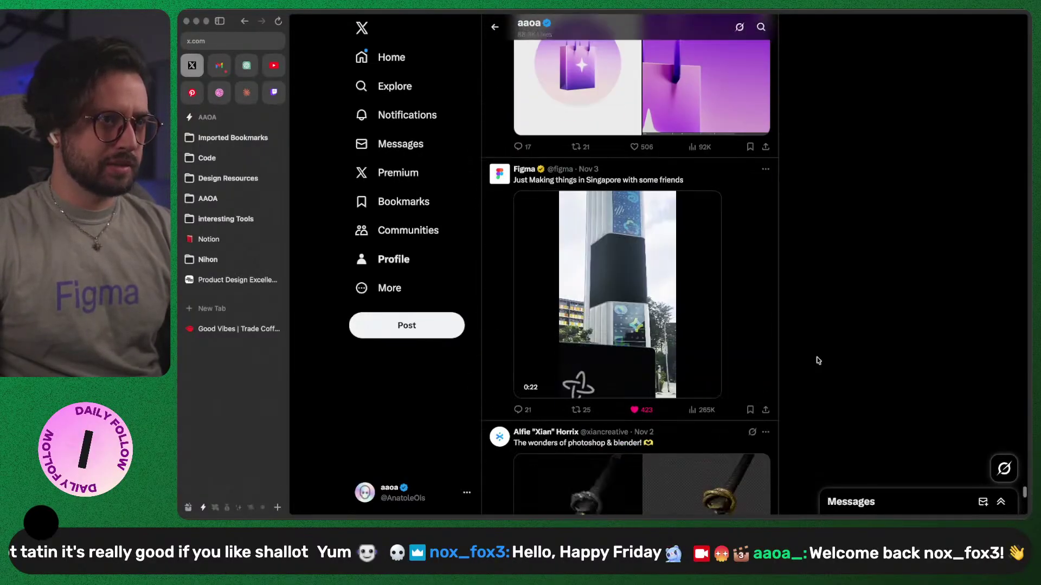
pyautogui.scroll(-15, 818, 360)
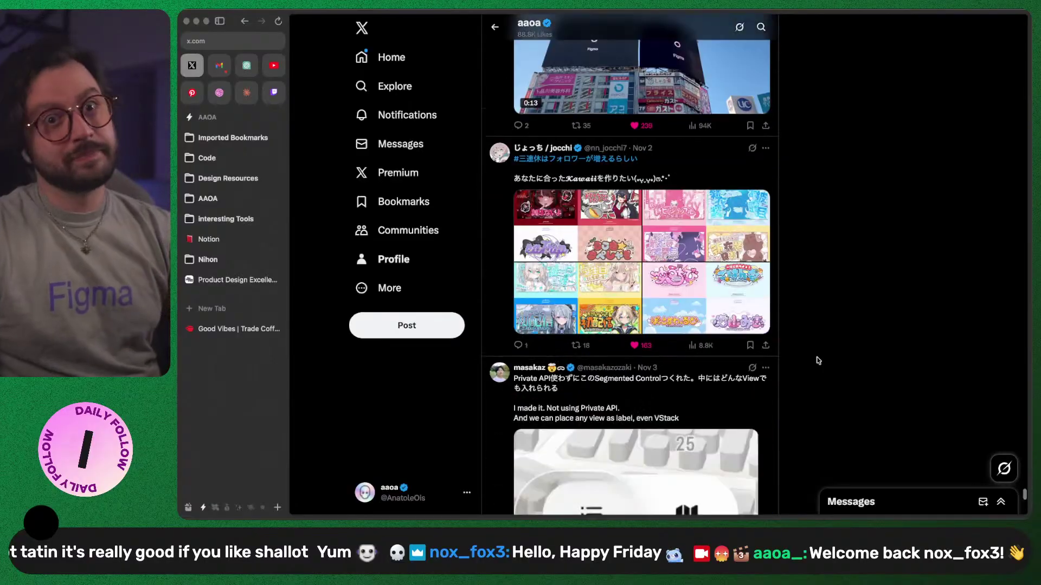
pyautogui.scroll(-4, 818, 361)
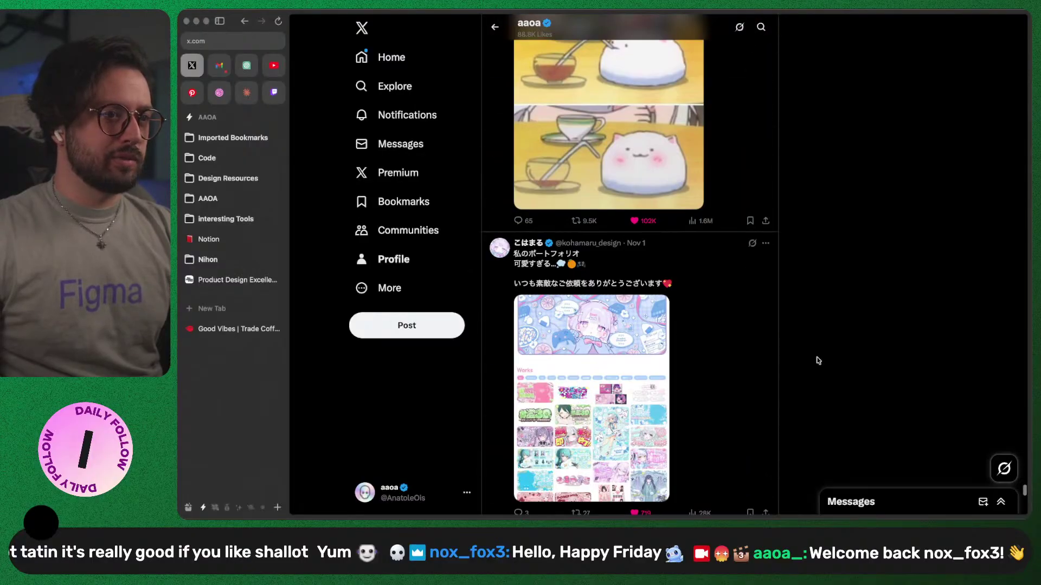
pyautogui.scroll(-15, 818, 360)
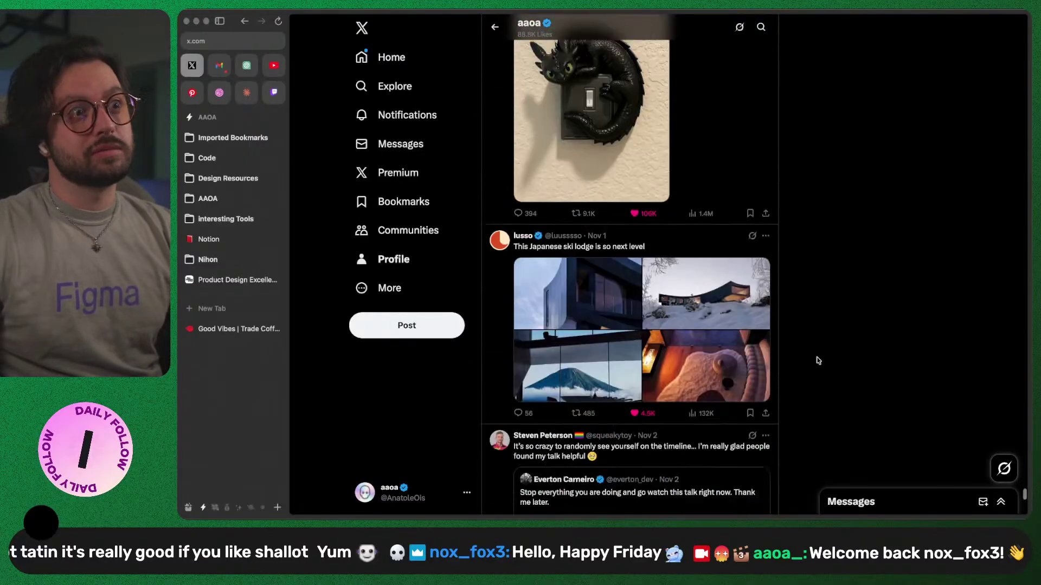
pyautogui.scroll(-10, 818, 360)
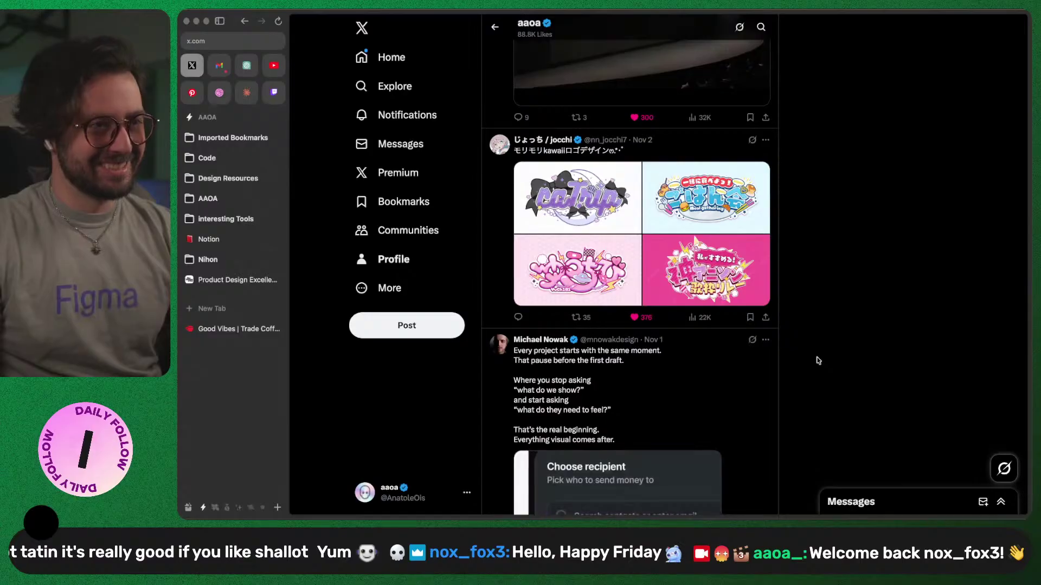
pyautogui.scroll(-10, 818, 361)
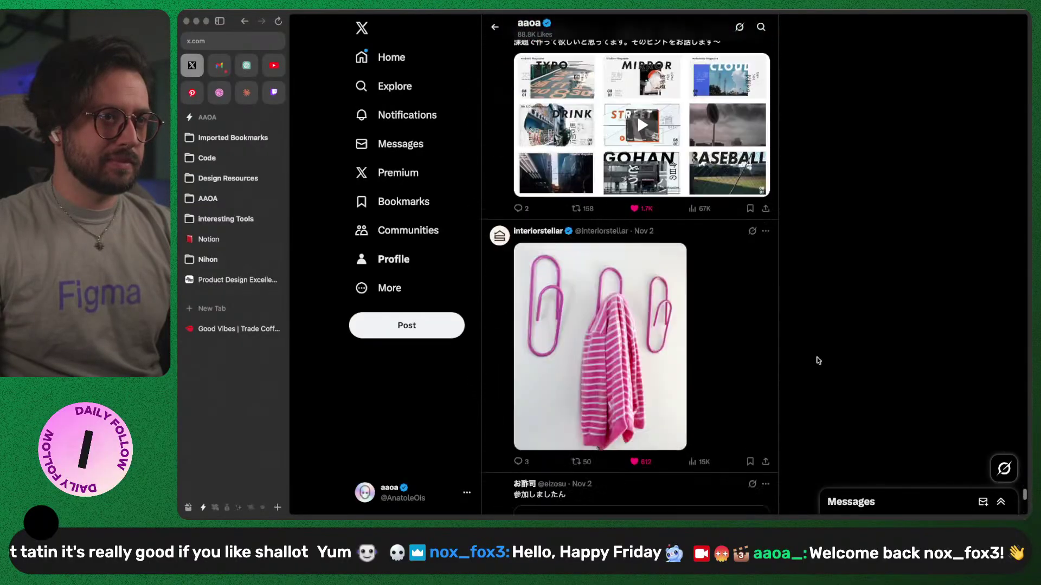
pyautogui.scroll(-10, 818, 361)
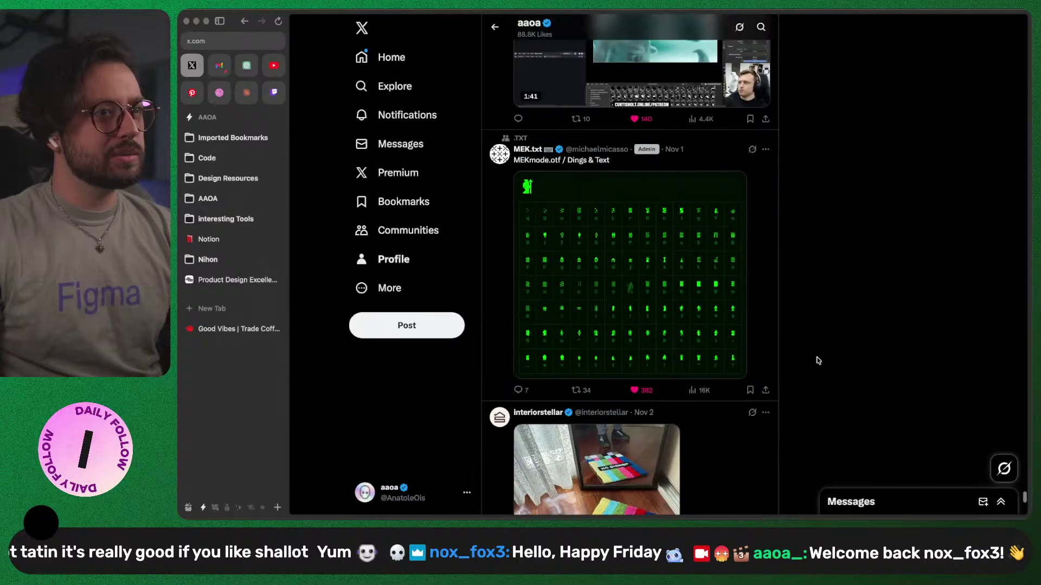
pyautogui.scroll(-15, 818, 360)
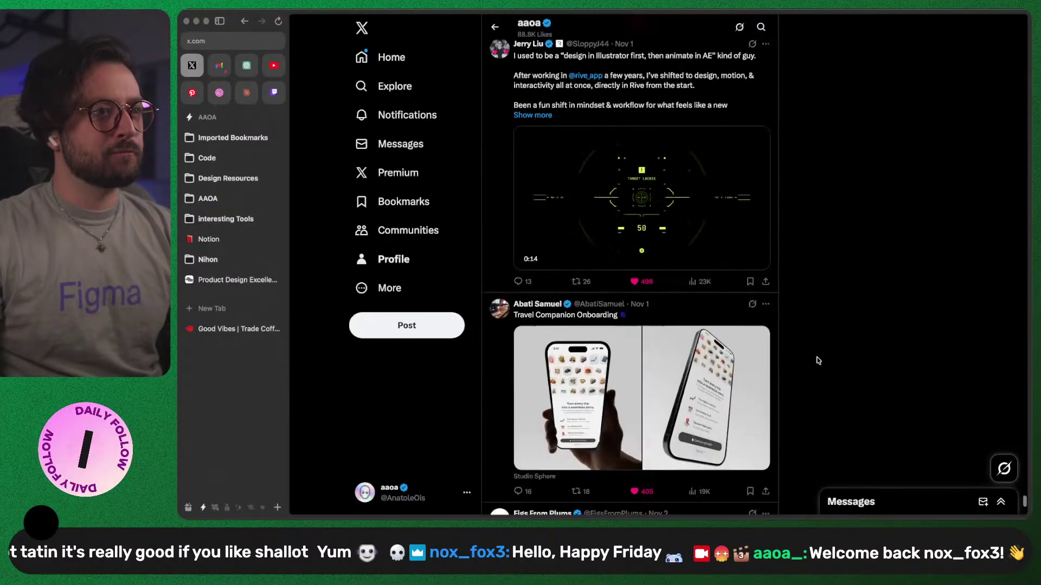
pyautogui.scroll(-6, 818, 360)
pyautogui.scroll(-15, 817, 360)
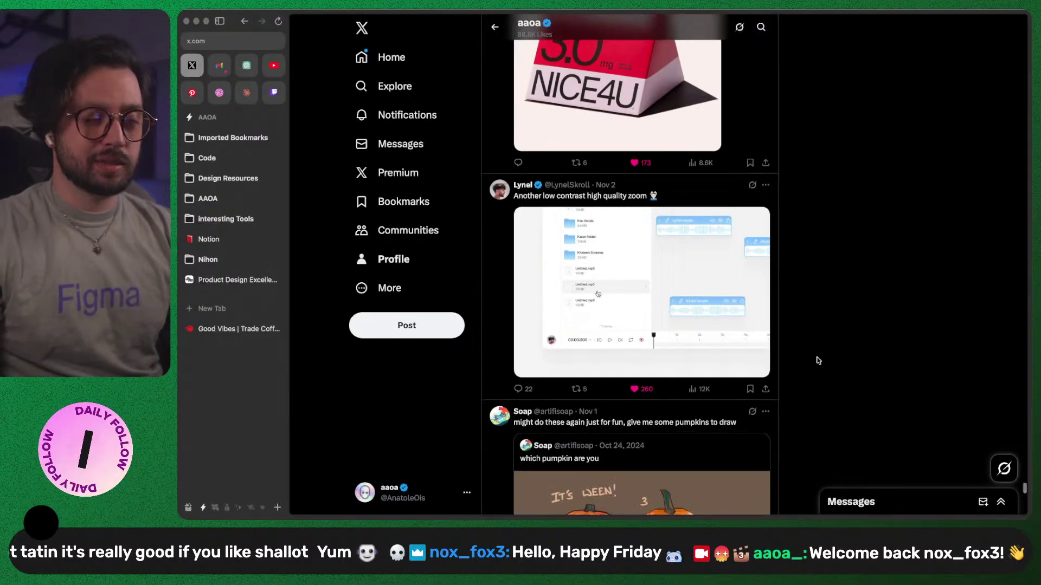
pyautogui.scroll(-20, 818, 360)
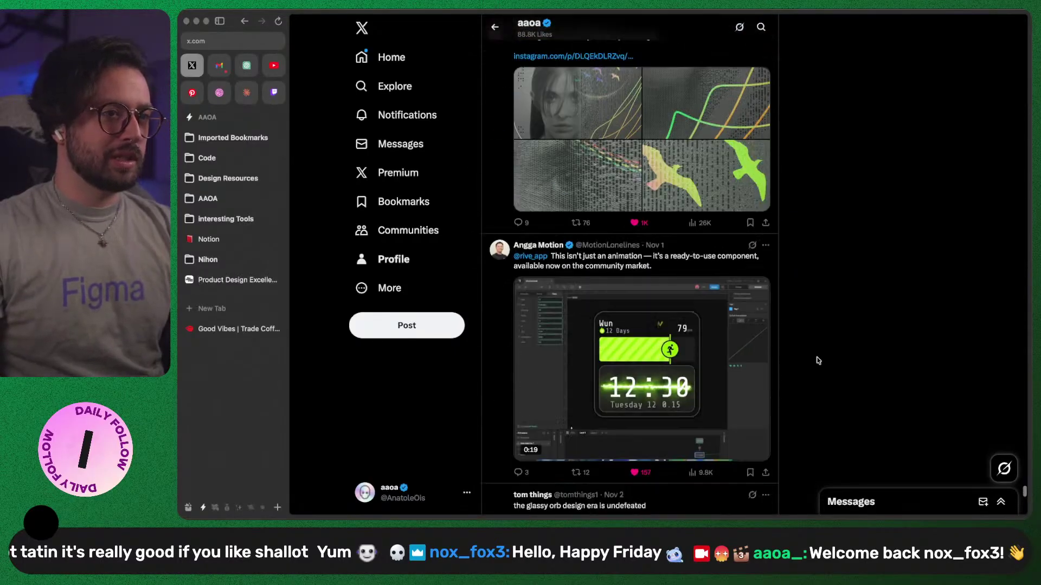
pyautogui.scroll(-10, 818, 360)
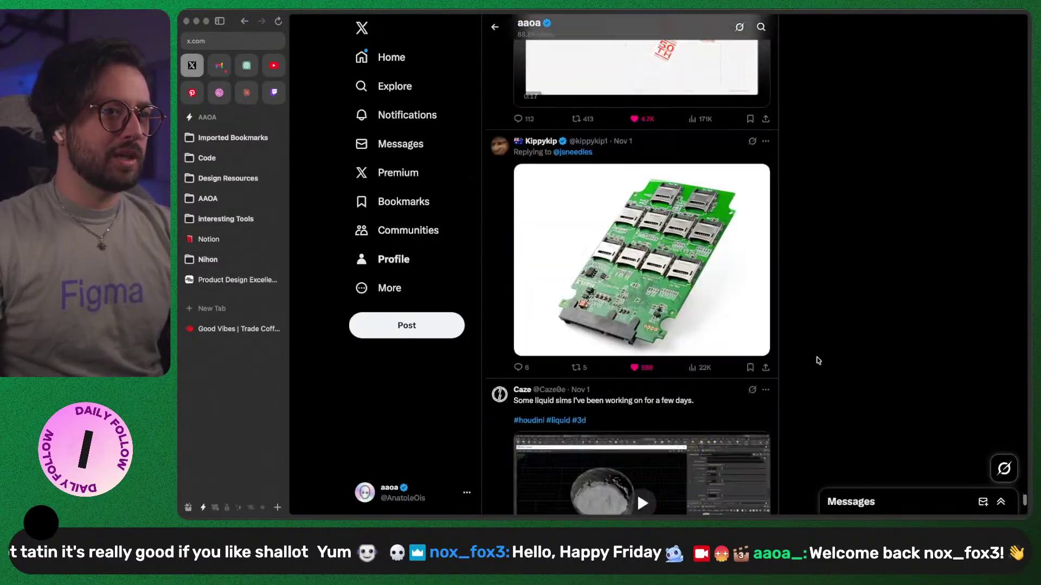
# - Examine the digital stamp collection post among the liked posts on X up close
pyautogui.scroll(5, 818, 360)
pyautogui.scroll(5, 817, 360)
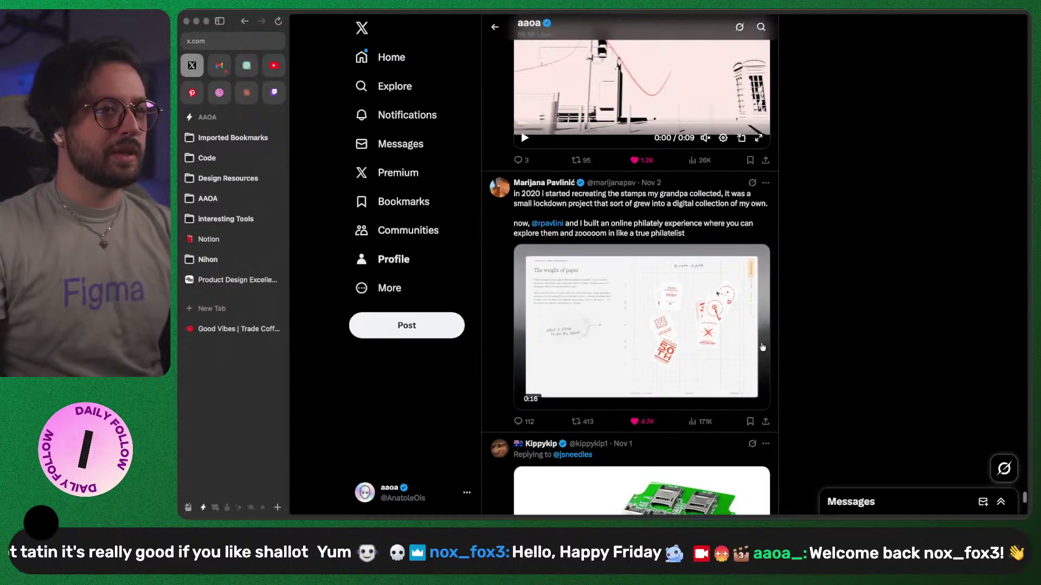
pyautogui.keyDown('ctrl'); pyautogui.scroll(5, 865, 269); pyautogui.keyUp('ctrl')
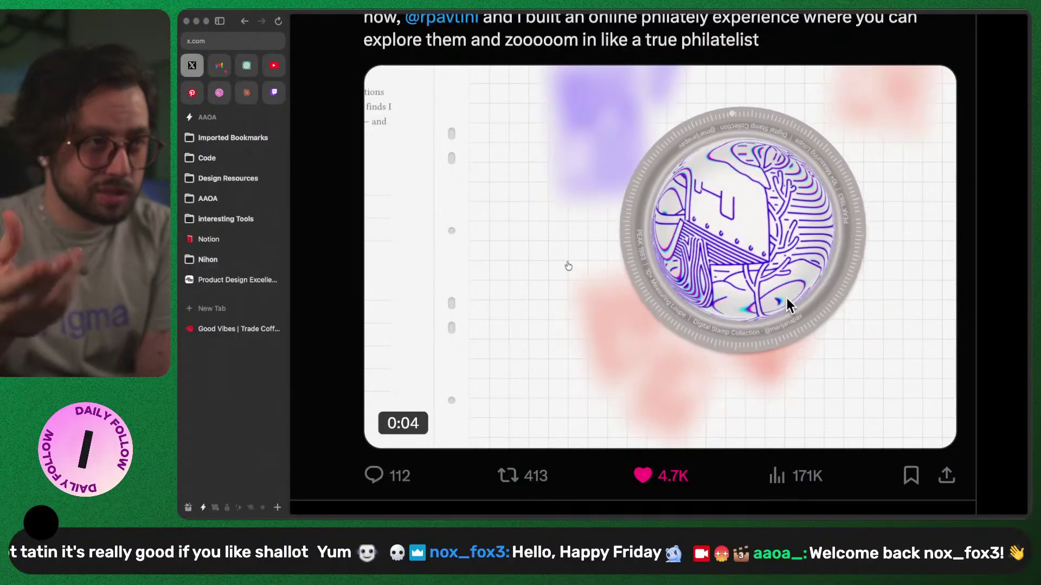
# - Open Xiaohongshu in a new browser tab and show the liked posts of the own profile
pyautogui.press('cmd+t')
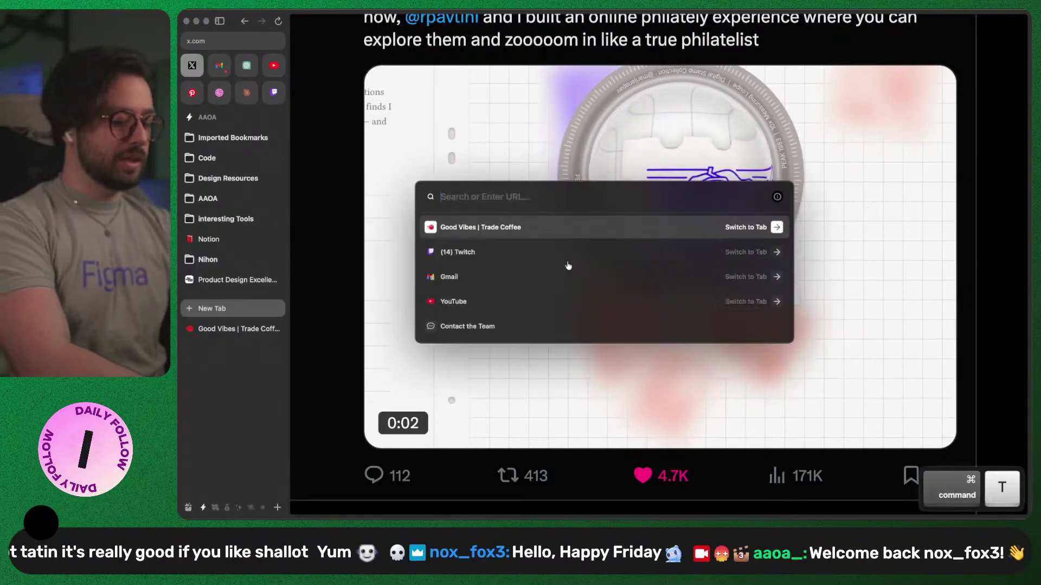
pyautogui.write('mu')
pyautogui.press('Return')
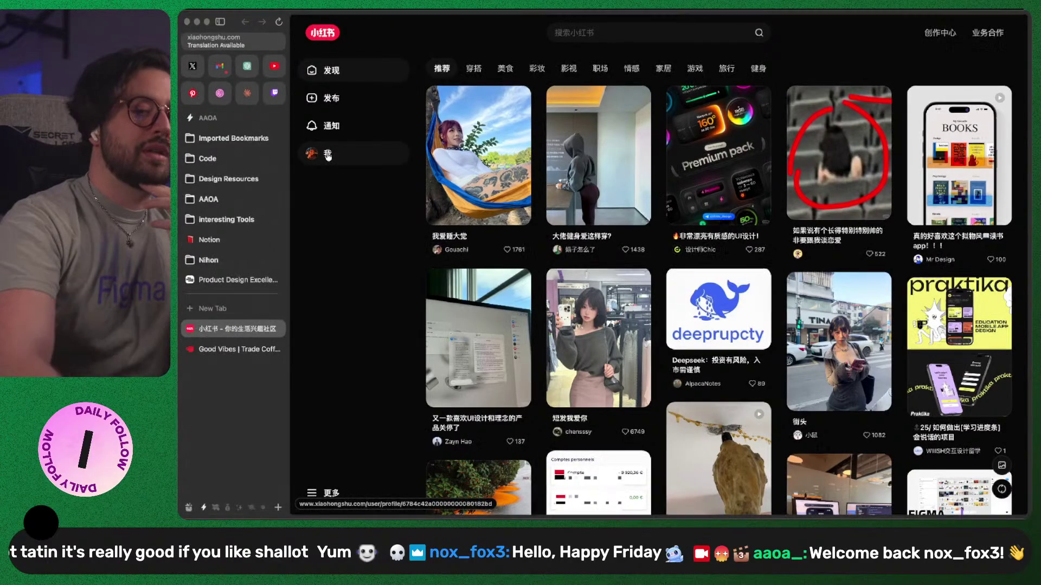
pyautogui.click(327, 154)
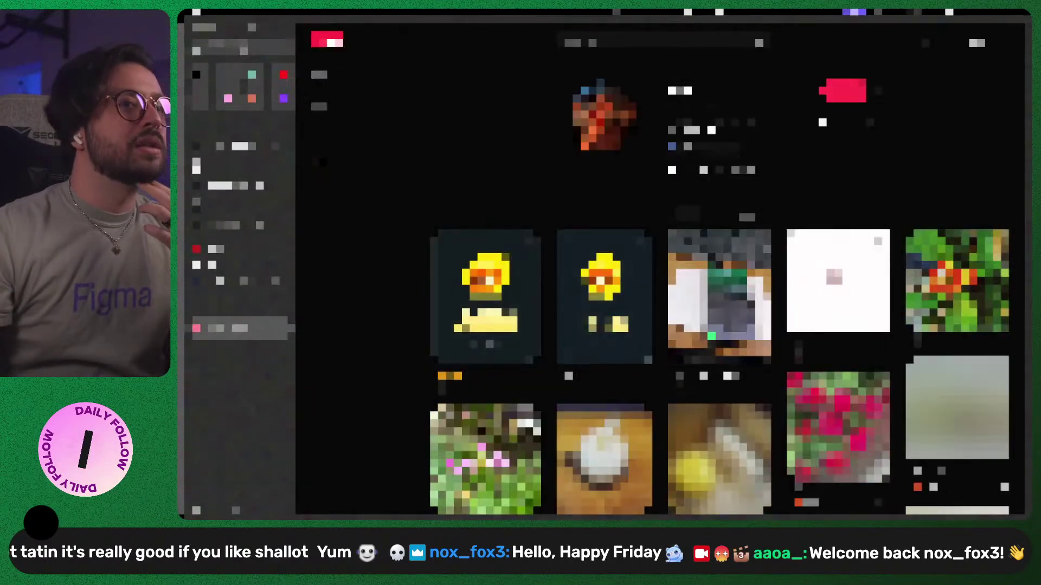
pyautogui.click(750, 215)
# - Look through the liked posts on Xiaohongshu for a stamp-style design reference
pyautogui.scroll(-5, 719, 299)
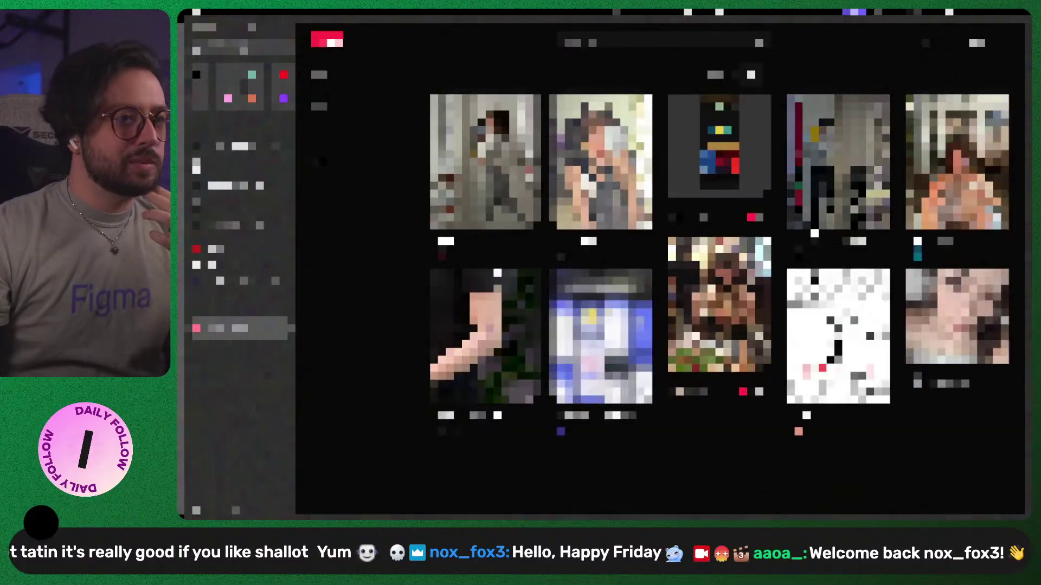
pyautogui.scroll(-5, 719, 304)
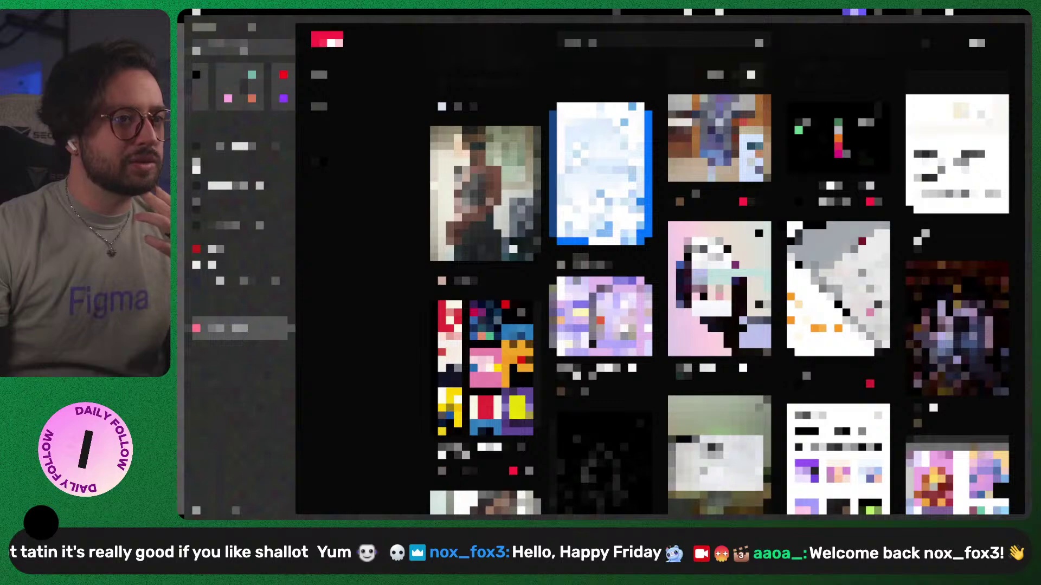
pyautogui.scroll(-4, 718, 304)
pyautogui.scroll(-4, 719, 304)
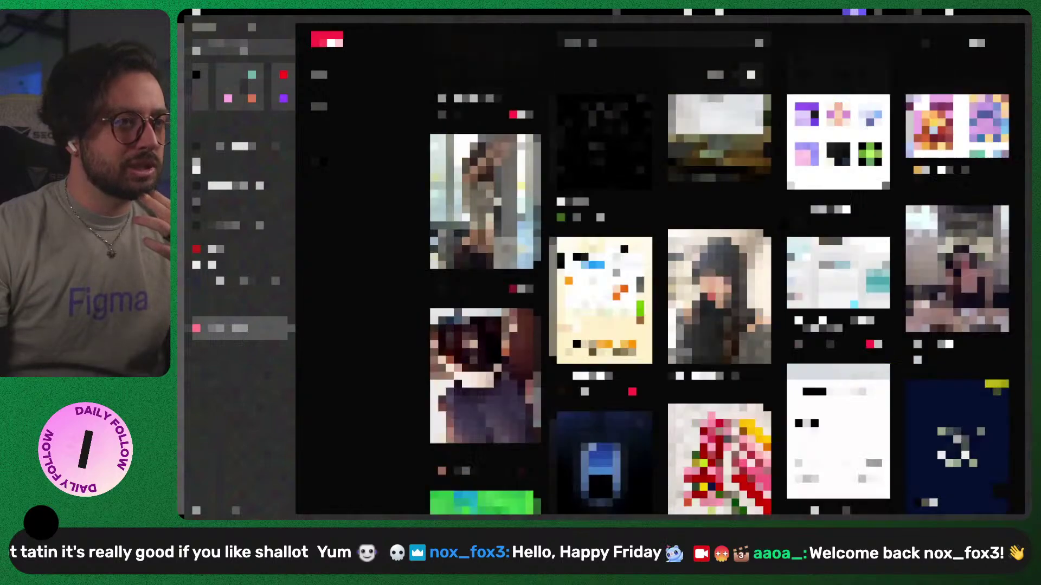
pyautogui.scroll(-5, 719, 304)
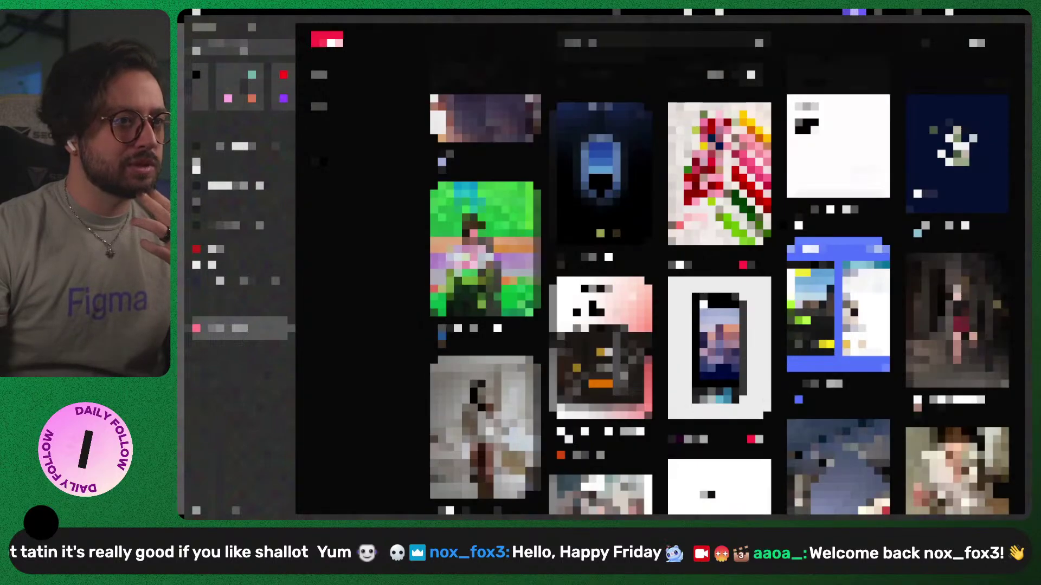
pyautogui.scroll(-10, 719, 304)
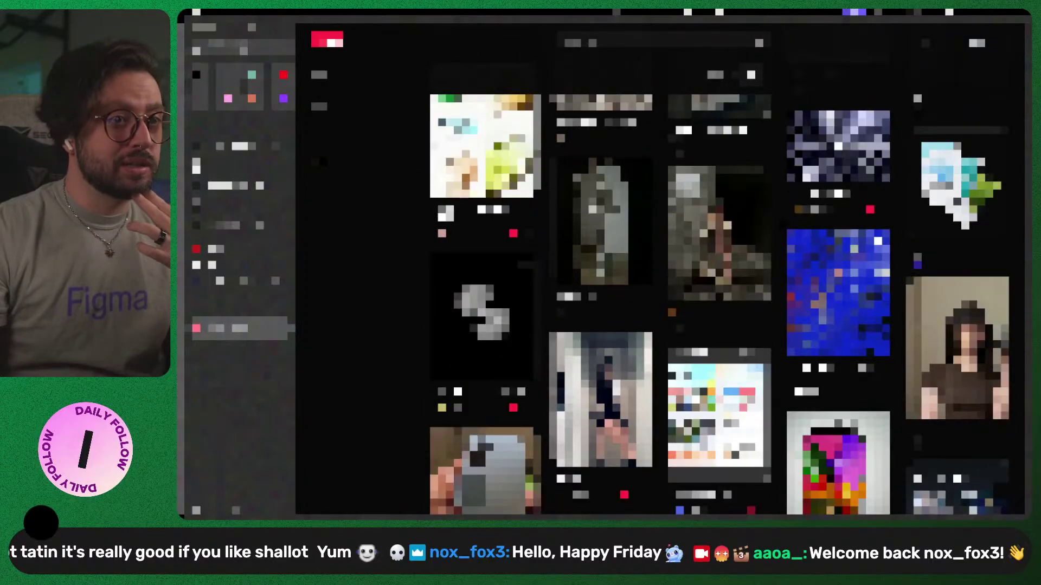
pyautogui.scroll(-8, 719, 303)
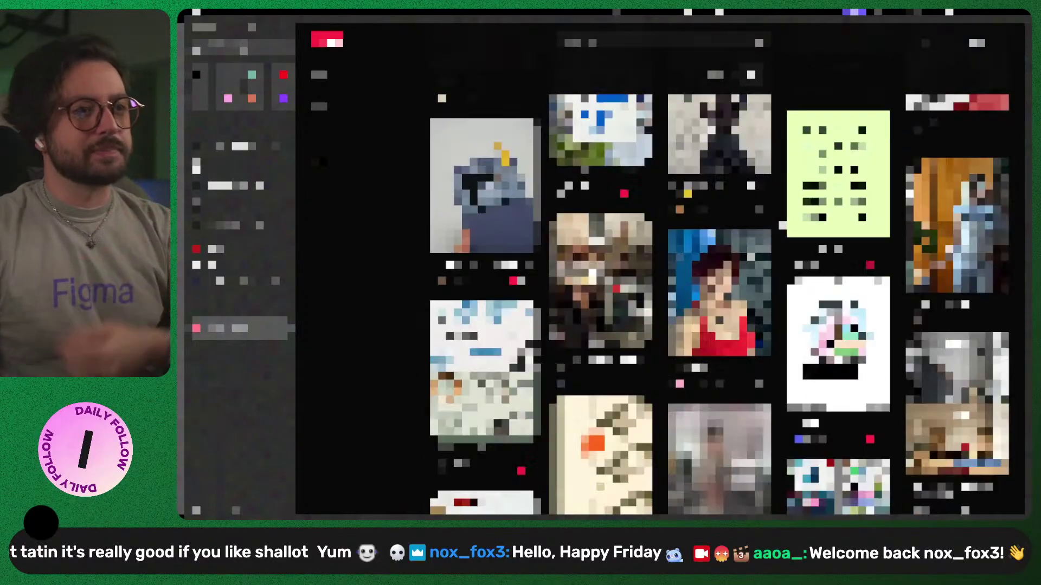
pyautogui.scroll(-10, 782, 225)
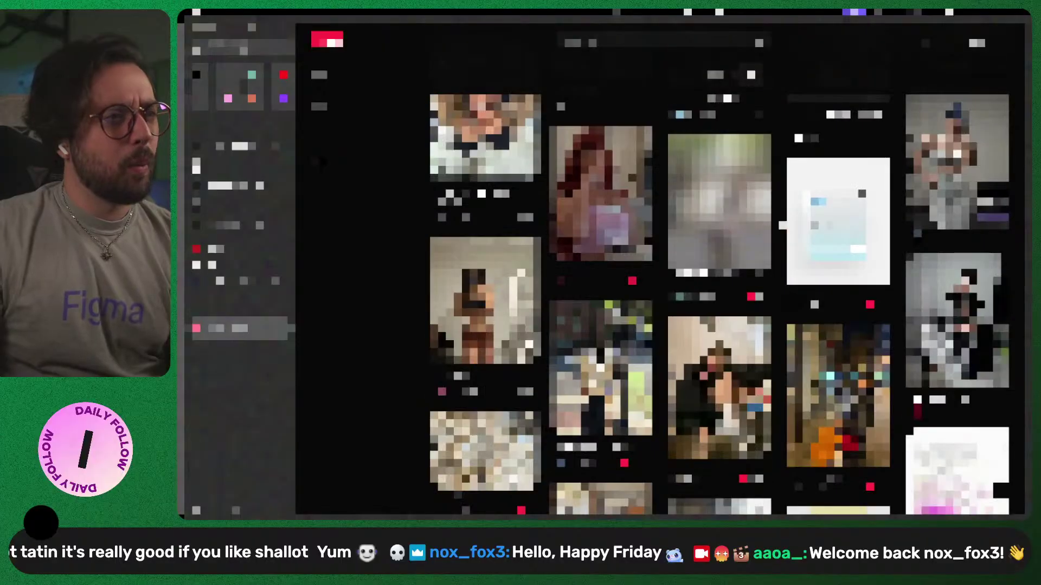
pyautogui.scroll(-5, 782, 225)
pyautogui.scroll(-10, 782, 225)
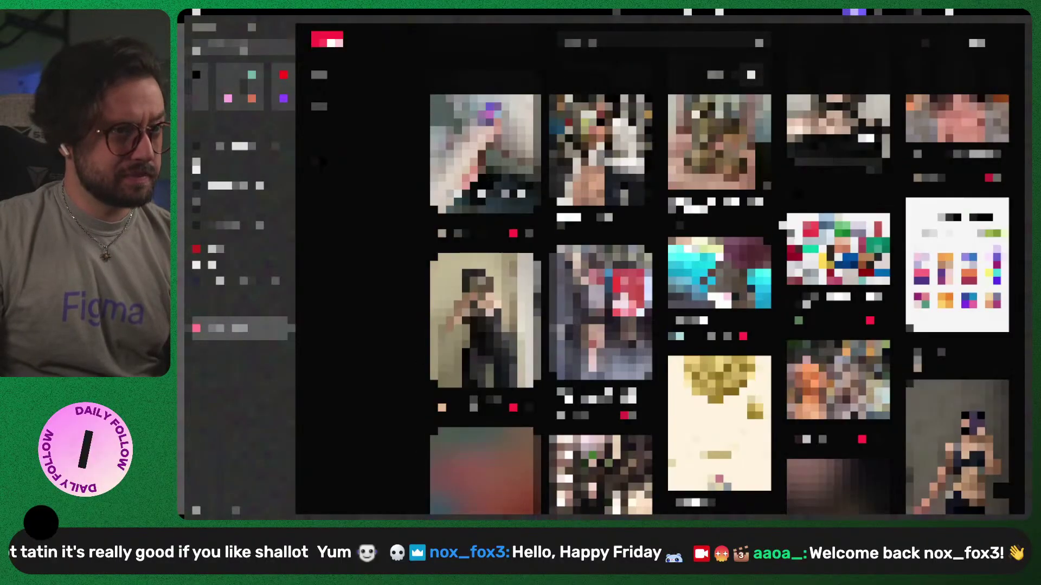
pyautogui.scroll(-5, 782, 225)
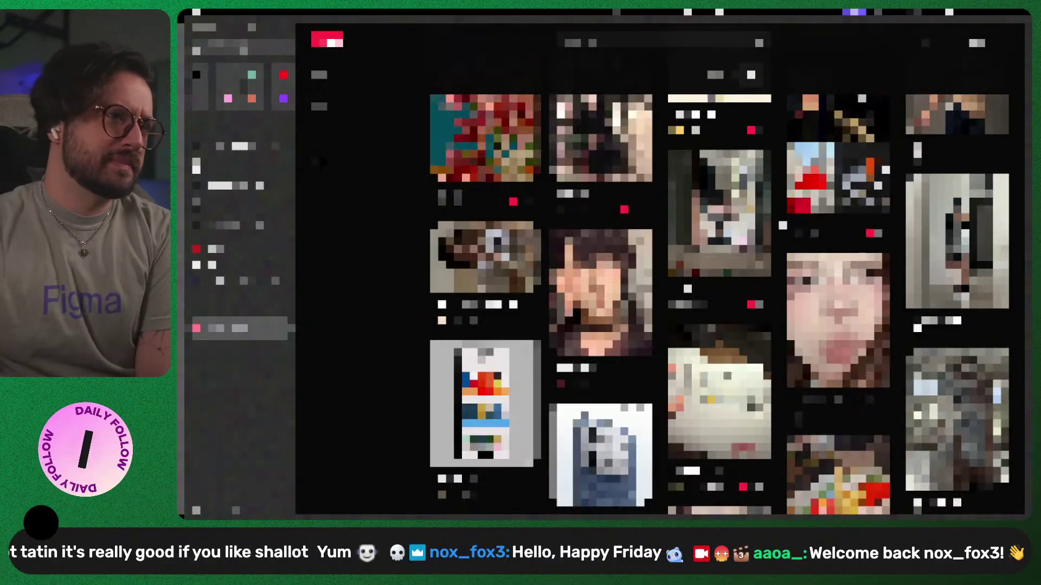
pyautogui.scroll(-10, 782, 225)
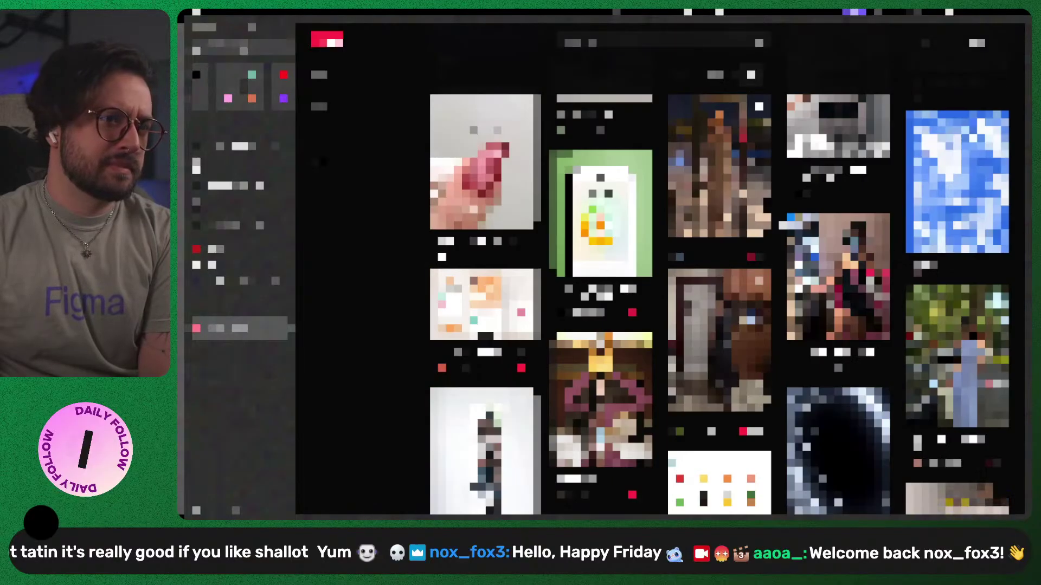
pyautogui.scroll(-10, 782, 225)
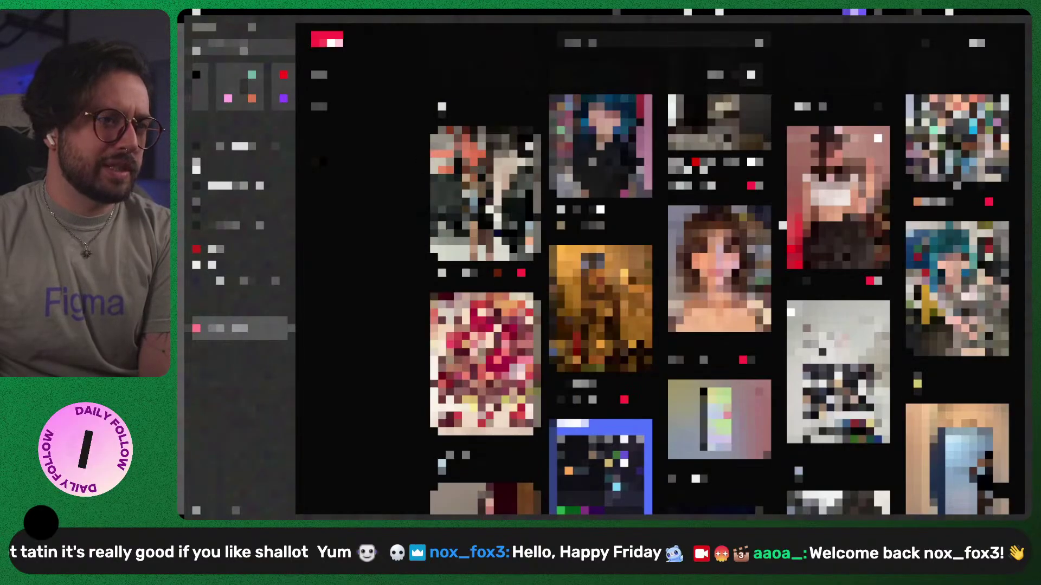
pyautogui.scroll(-10, 782, 225)
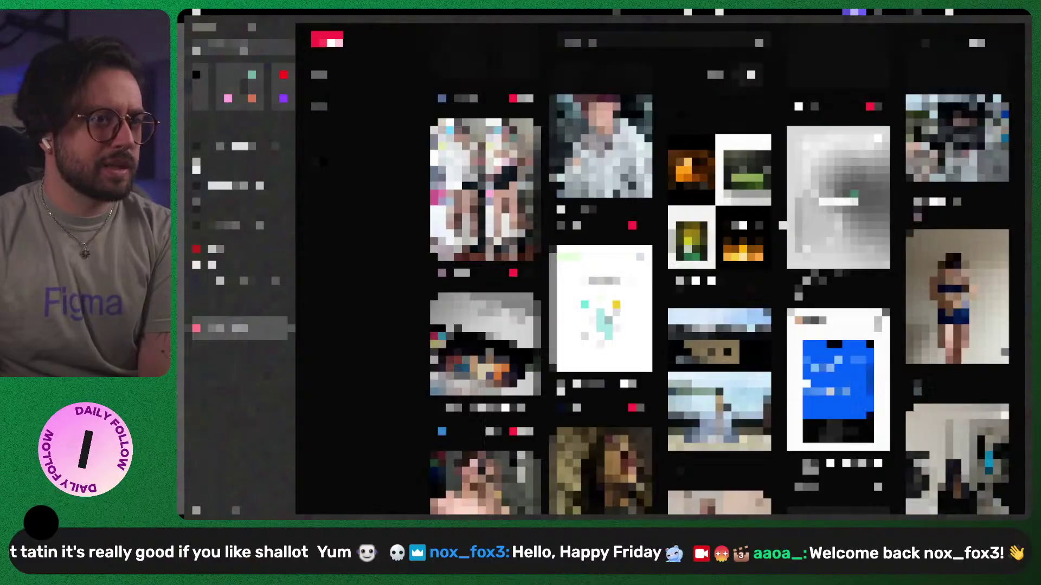
pyautogui.scroll(-10, 783, 225)
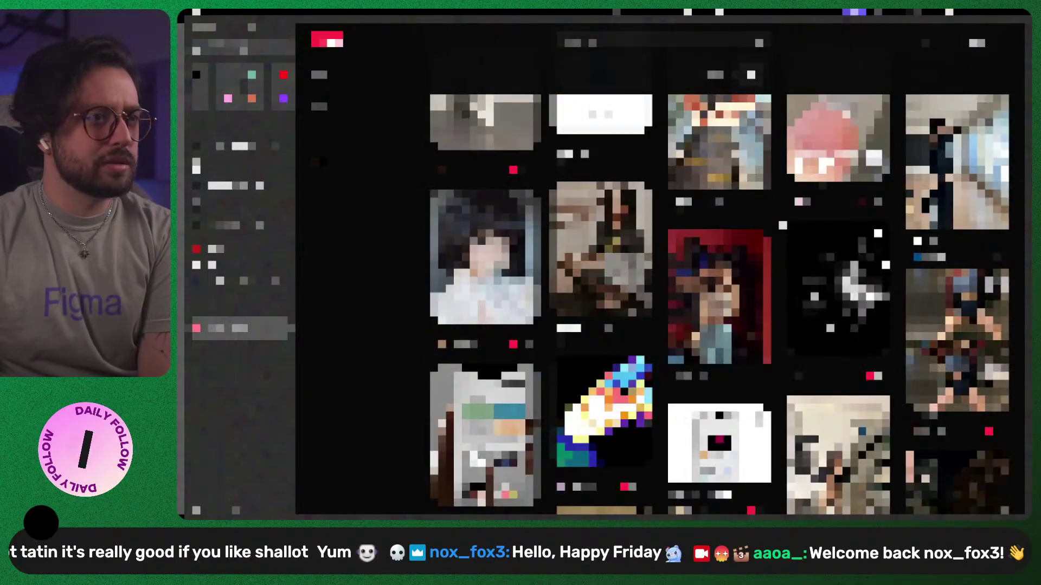
pyautogui.scroll(-6, 782, 225)
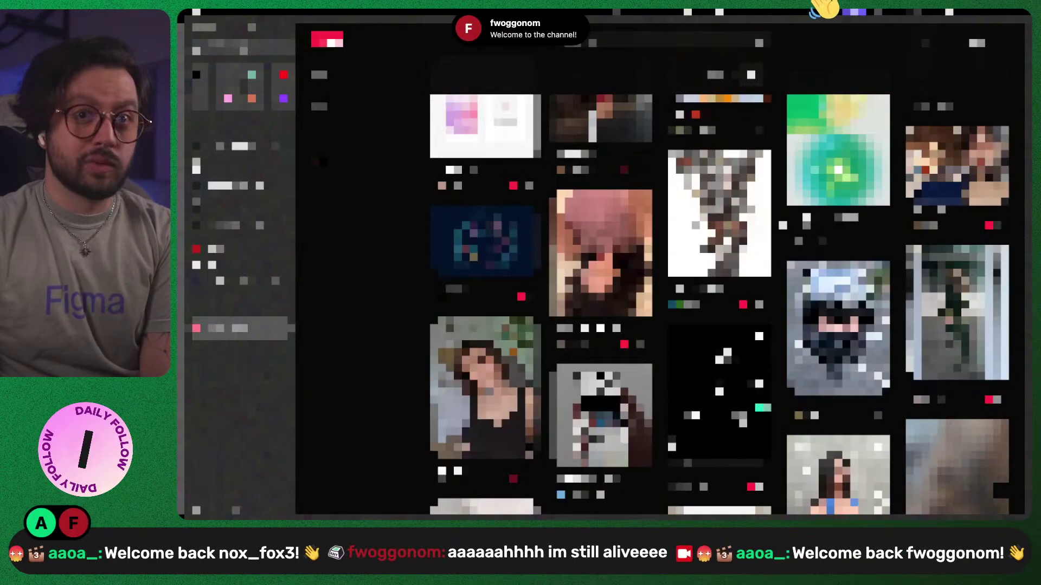
pyautogui.scroll(-5, 782, 225)
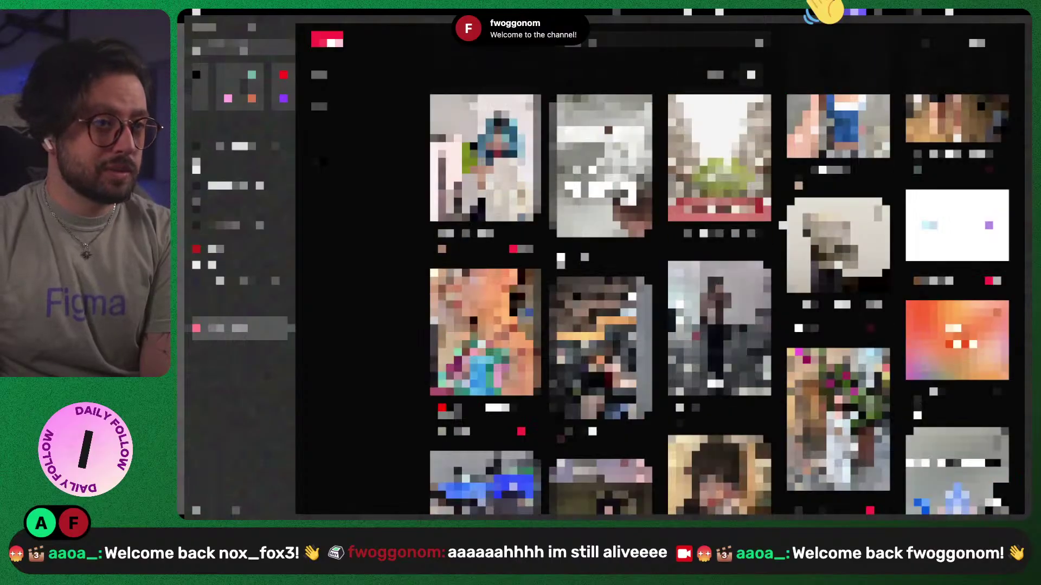
pyautogui.scroll(-5, 782, 225)
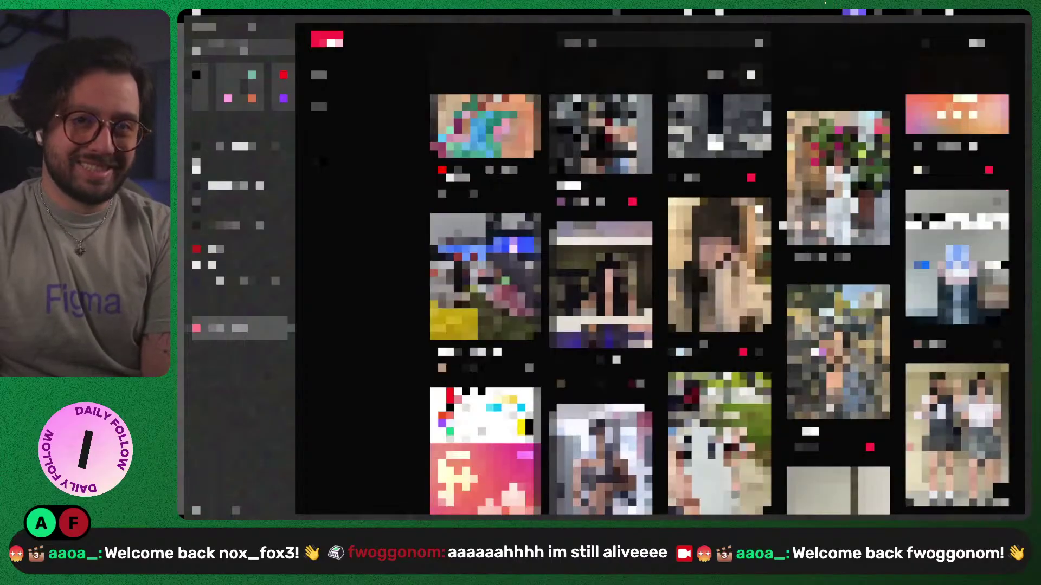
pyautogui.scroll(-15, 782, 225)
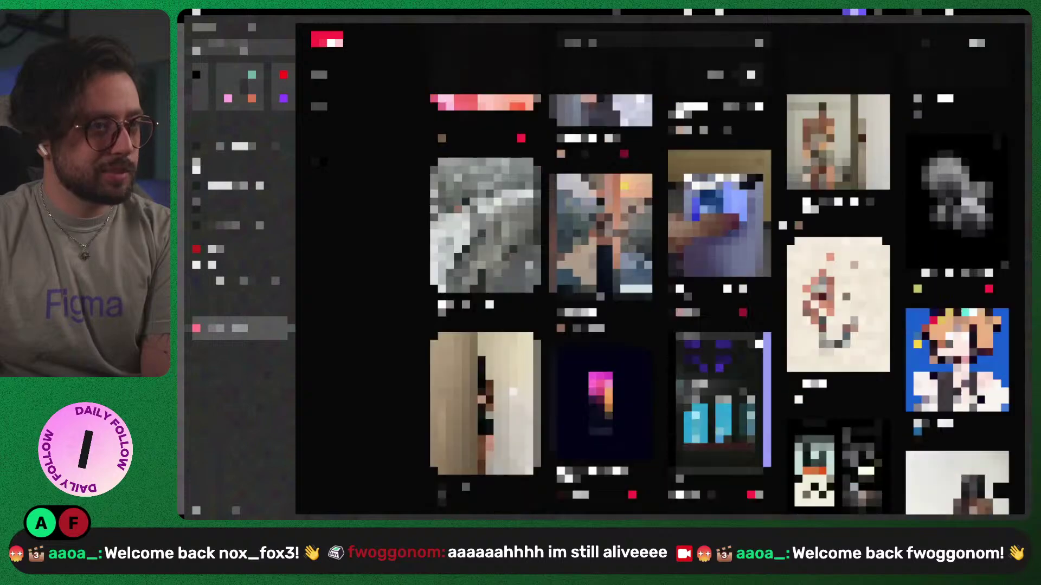
pyautogui.scroll(-3, 782, 225)
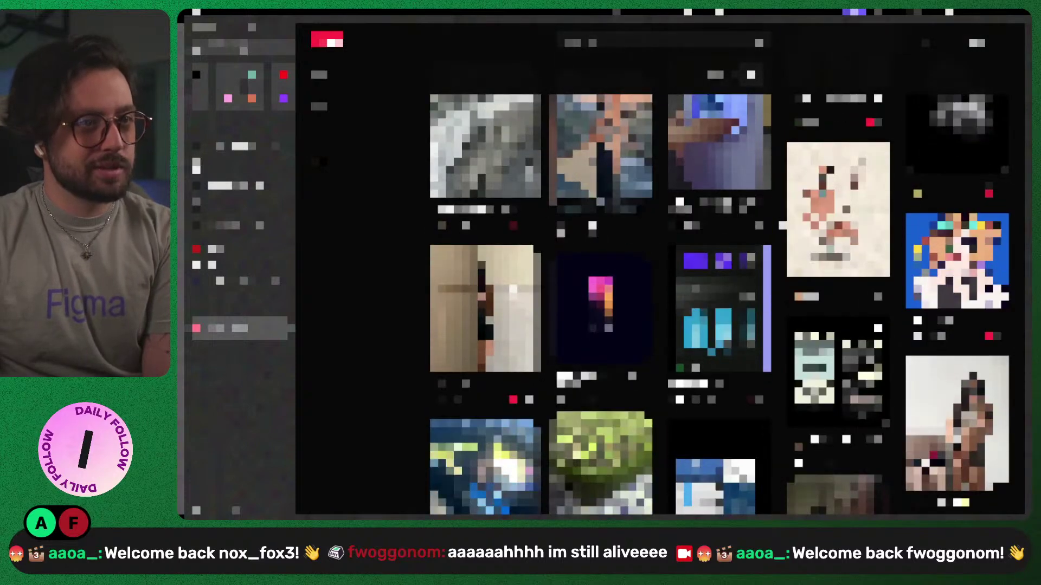
pyautogui.scroll(-5, 783, 225)
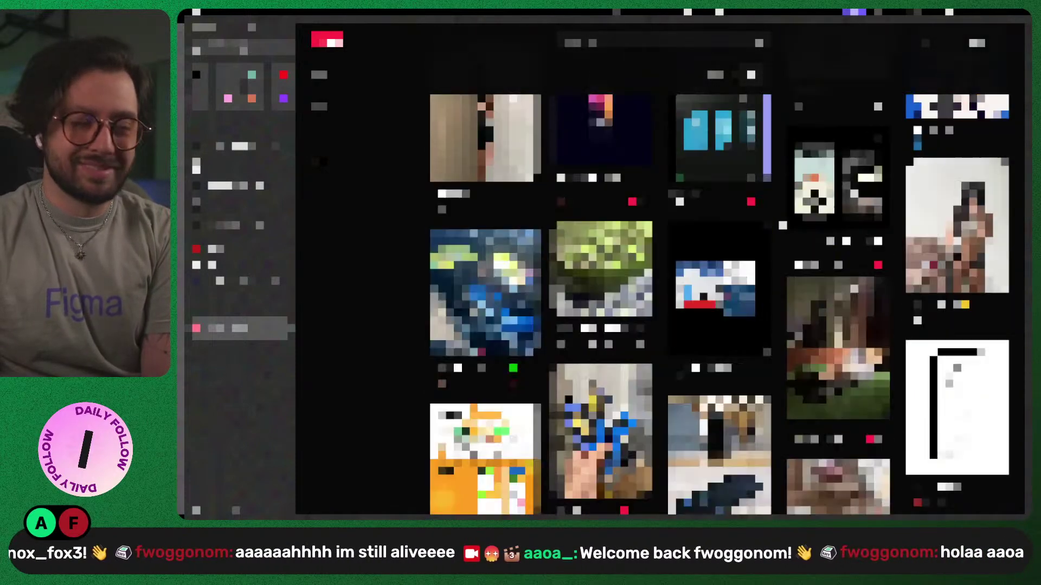
pyautogui.scroll(-7, 782, 225)
pyautogui.scroll(4, 782, 225)
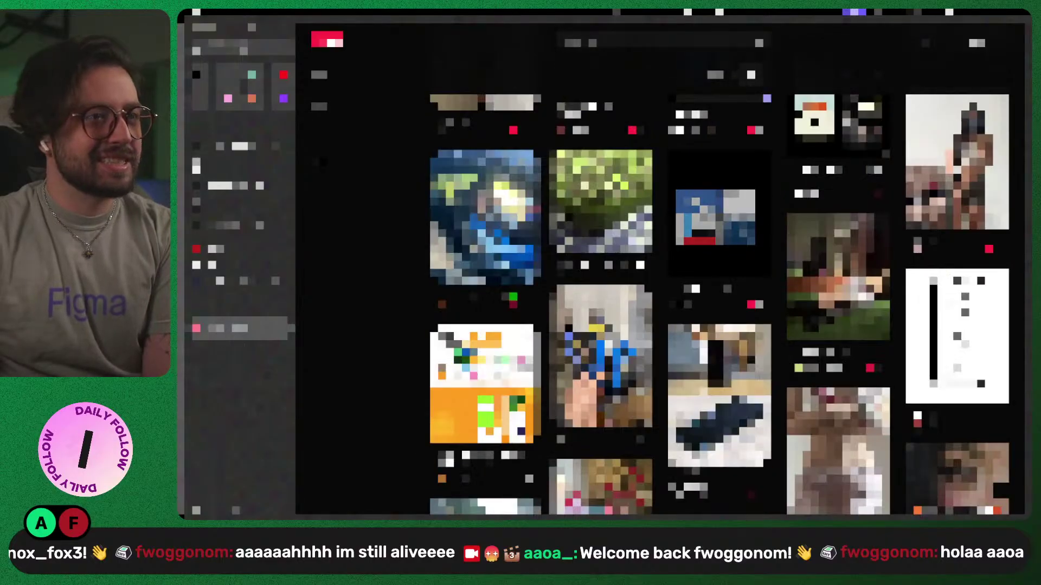
# - Open the liked stamp design post and study all four of its images, including the Blue Plum Island stamp up close
pyautogui.click(688, 226)
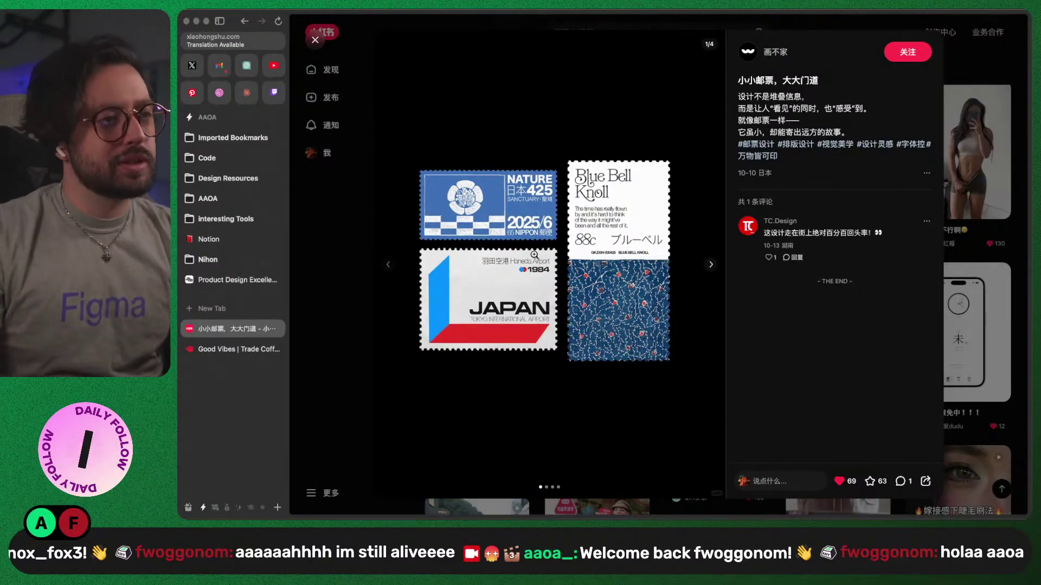
pyautogui.click(709, 266)
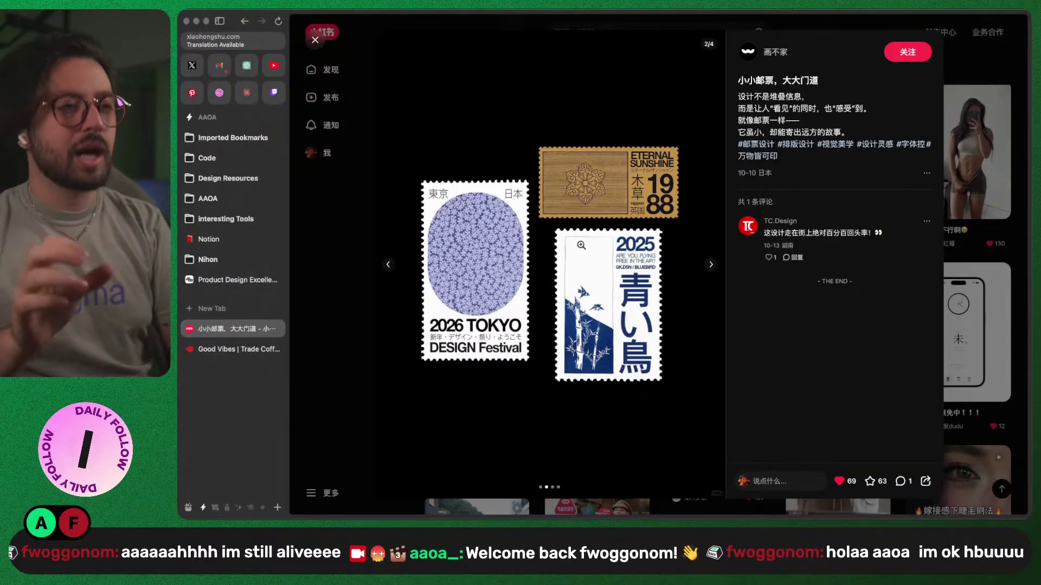
pyautogui.click(710, 264)
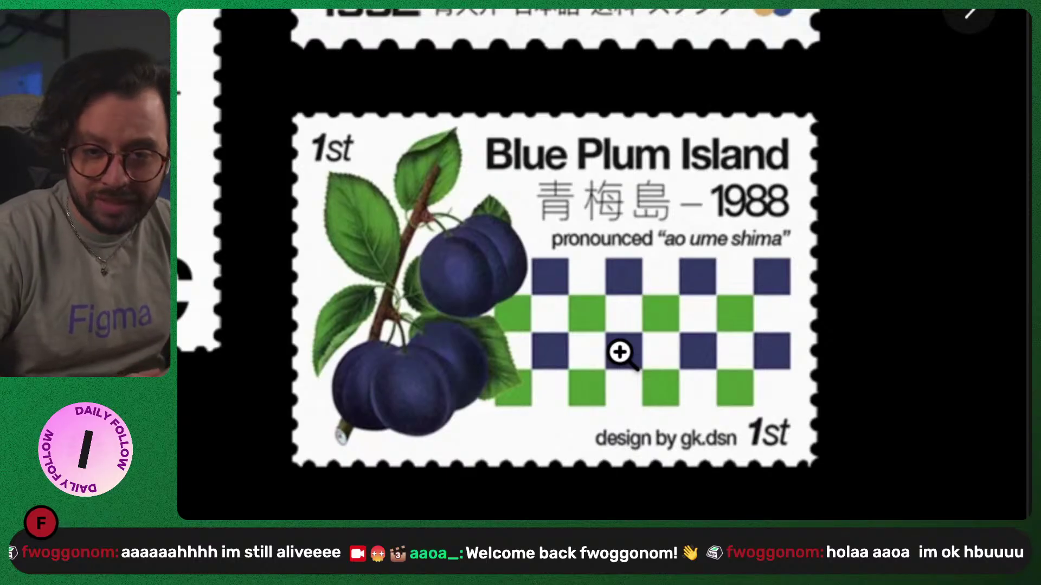
pyautogui.click(620, 352)
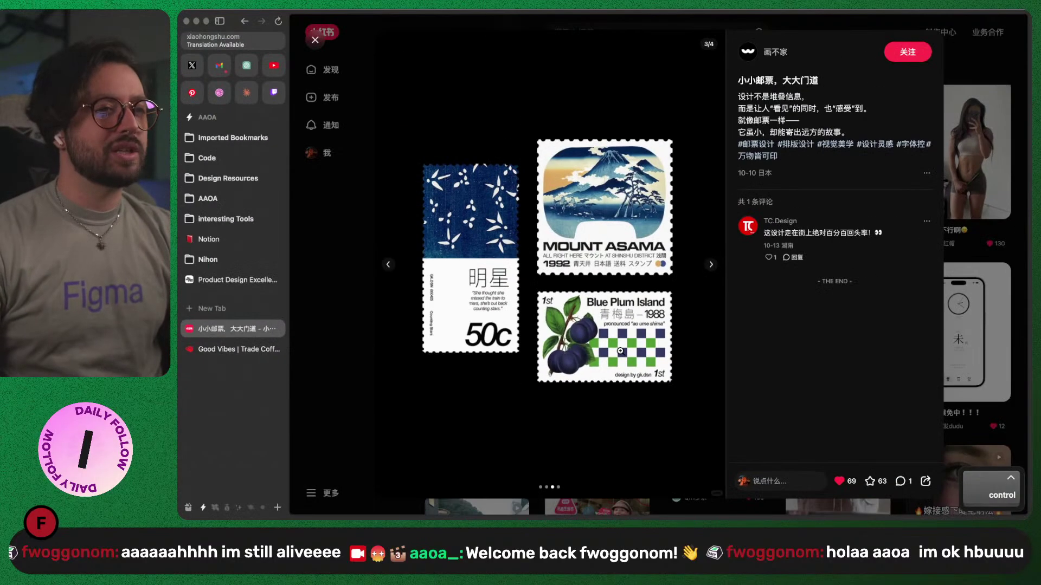
pyautogui.click(710, 263)
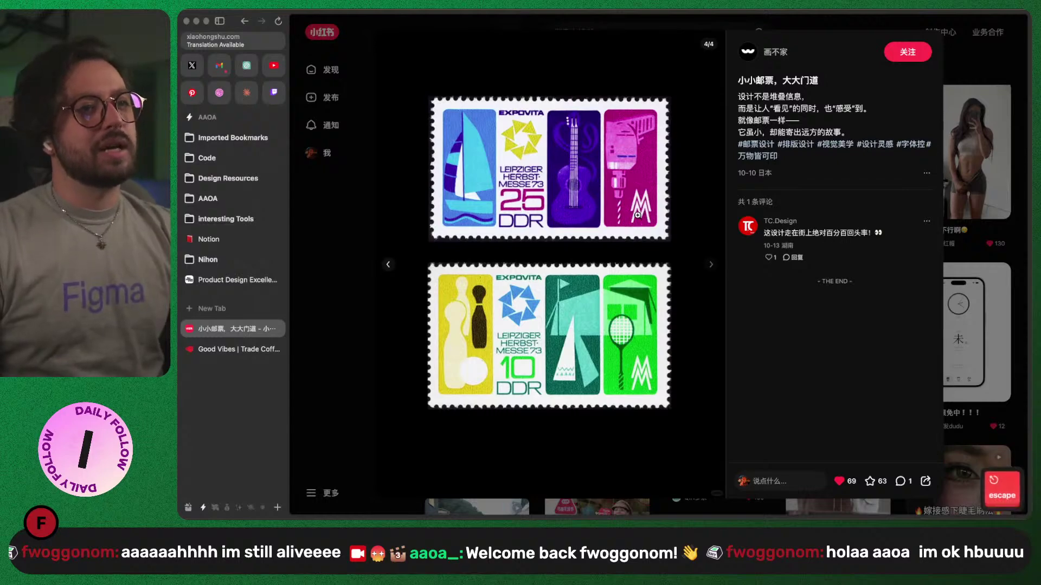
pyautogui.press('Escape')
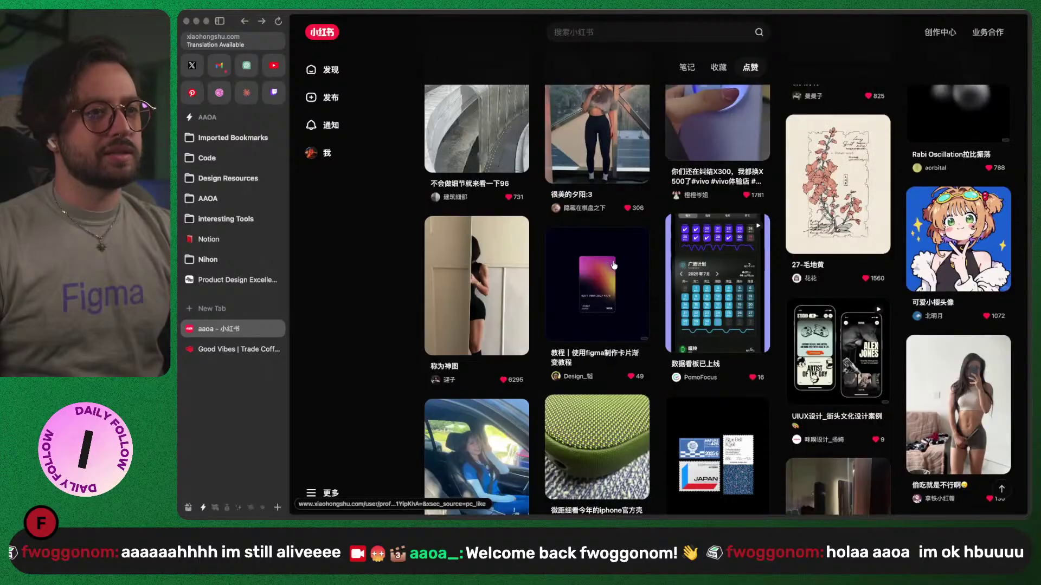
# - View the Figma gradient card tutorial post briefly and compare both images of the 27-毛地黄 flower illustration post
pyautogui.click(677, 260)
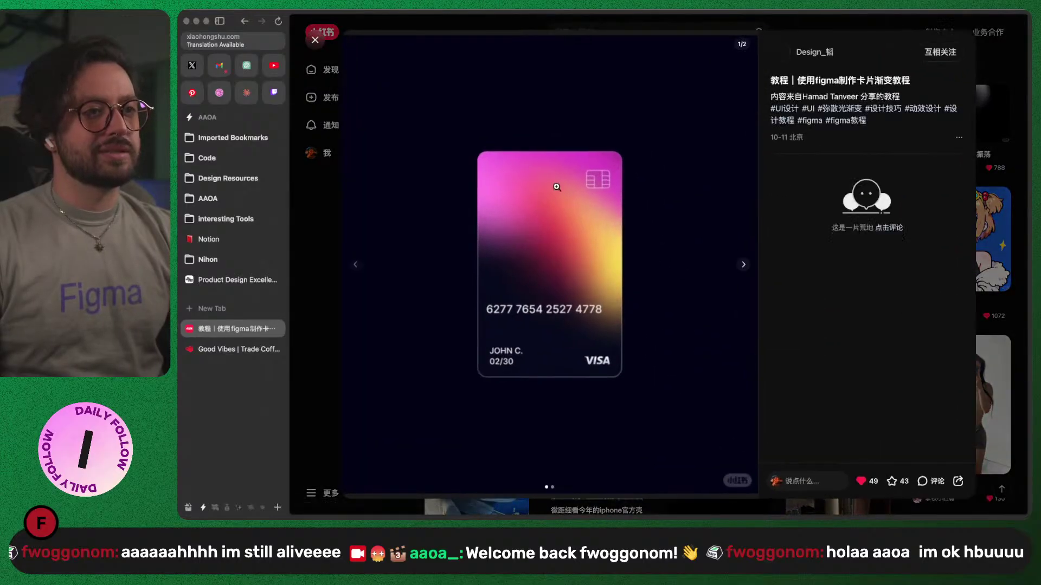
pyautogui.press('Escape')
pyautogui.click(858, 199)
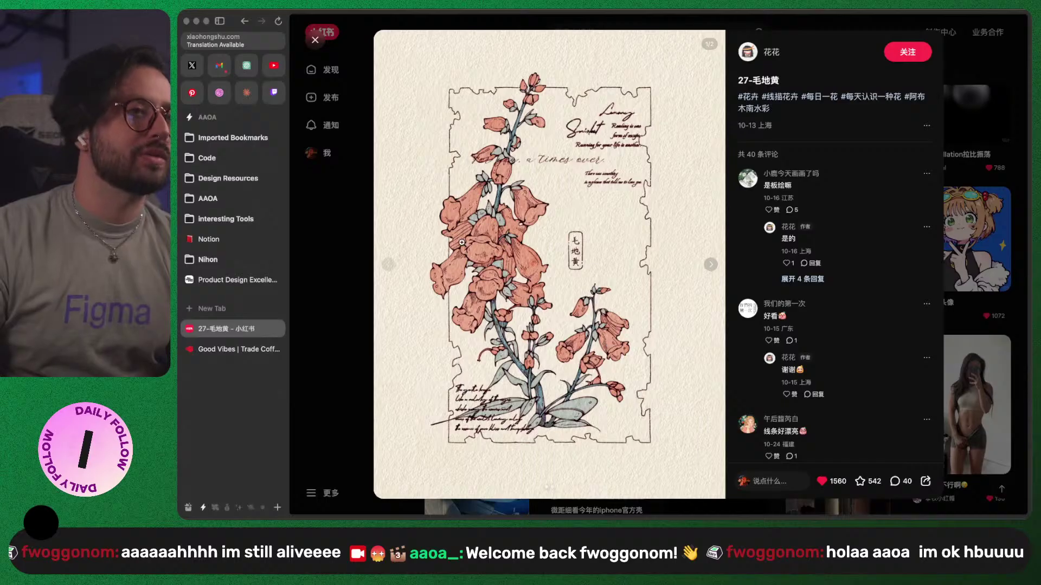
pyautogui.click(712, 265)
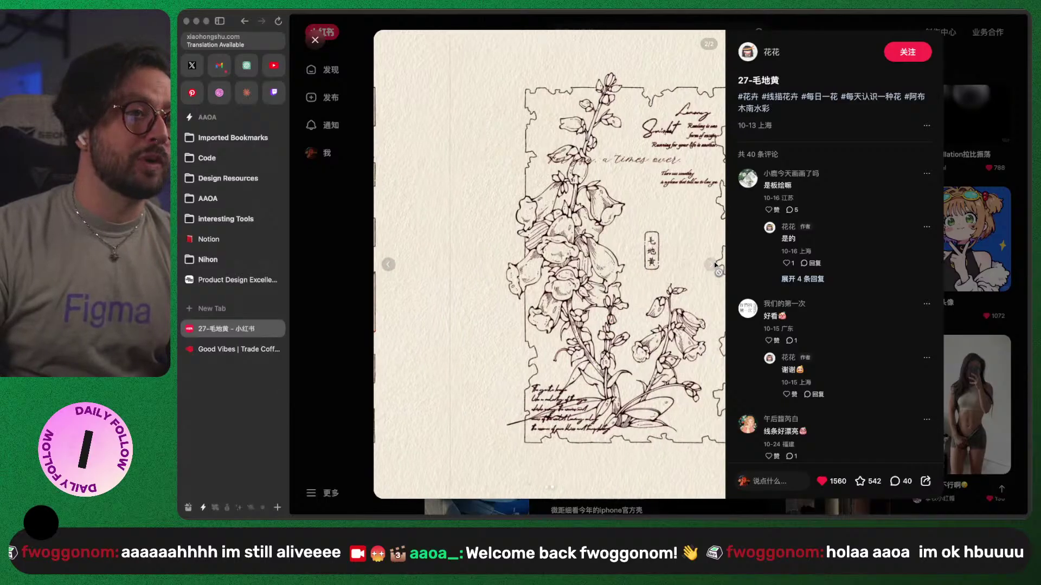
pyautogui.click(388, 265)
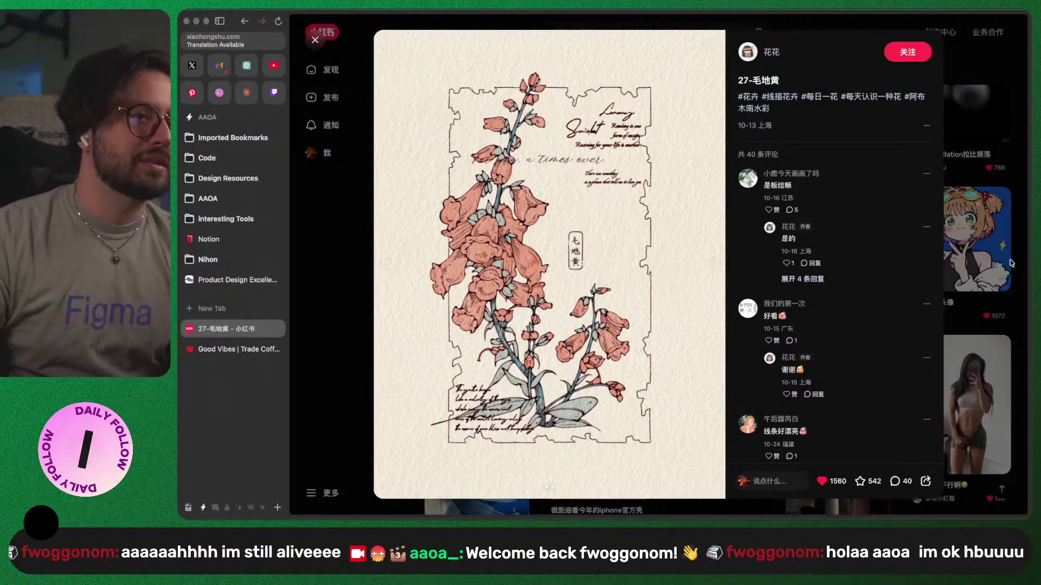
# - Close the flower illustration post and look through older liked posts on Xiaohongshu for design references
pyautogui.click(976, 209)
pyautogui.scroll(-4, 774, 399)
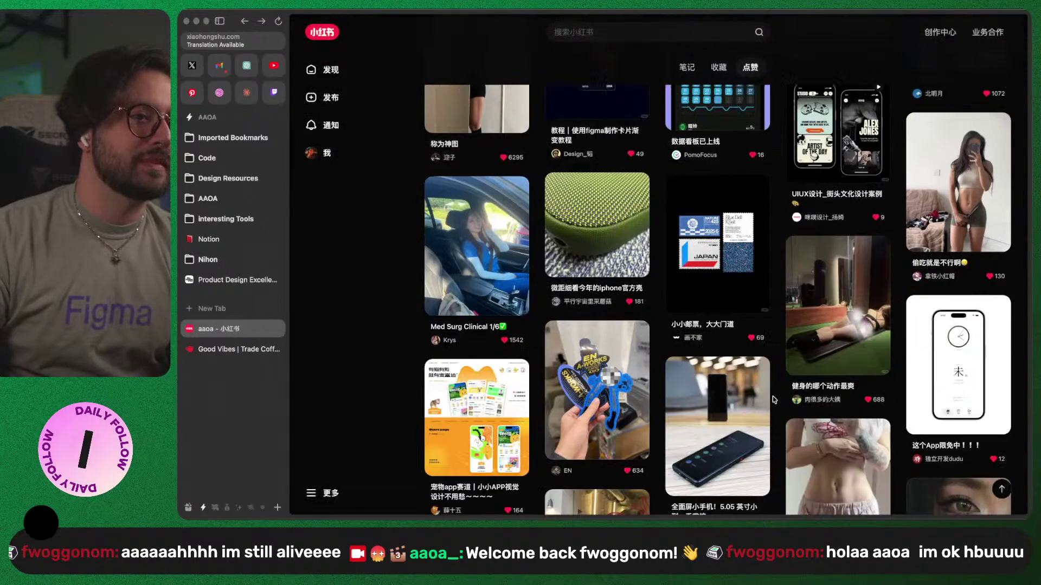
pyautogui.scroll(-7, 774, 400)
pyautogui.scroll(-3, 626, 377)
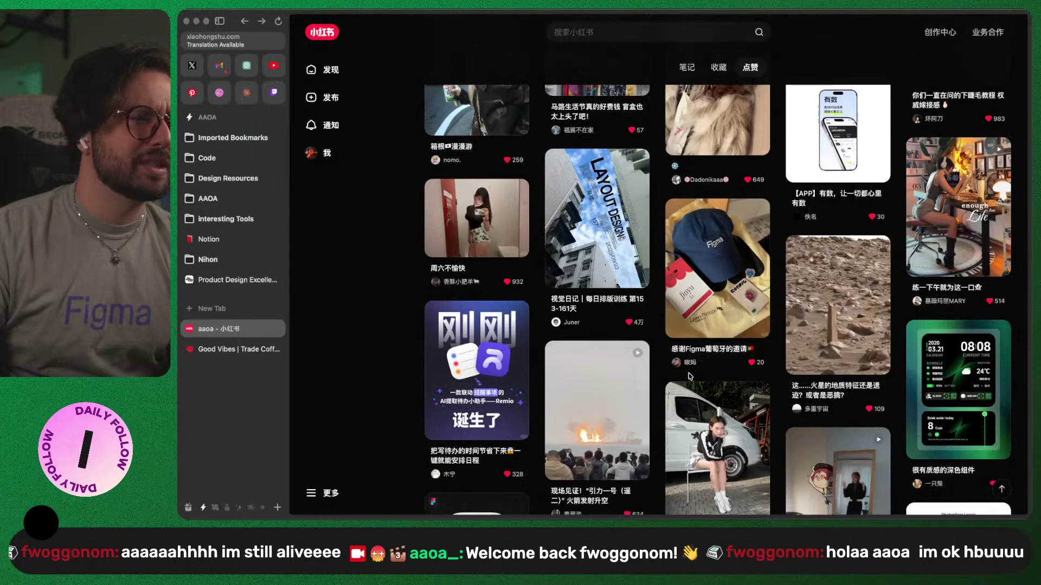
pyautogui.scroll(-4, 688, 376)
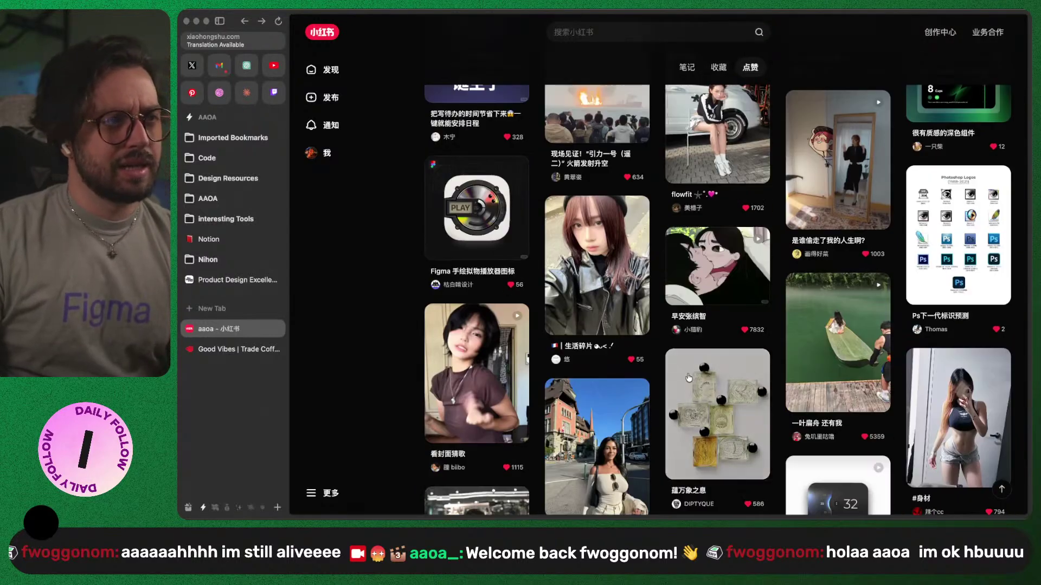
pyautogui.scroll(-3, 688, 377)
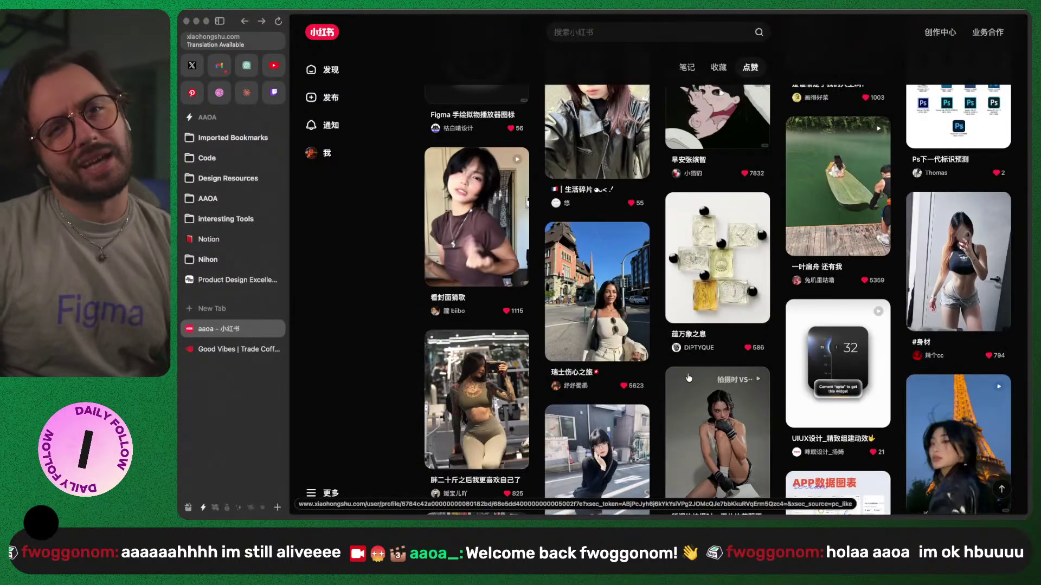
pyautogui.scroll(-5, 688, 378)
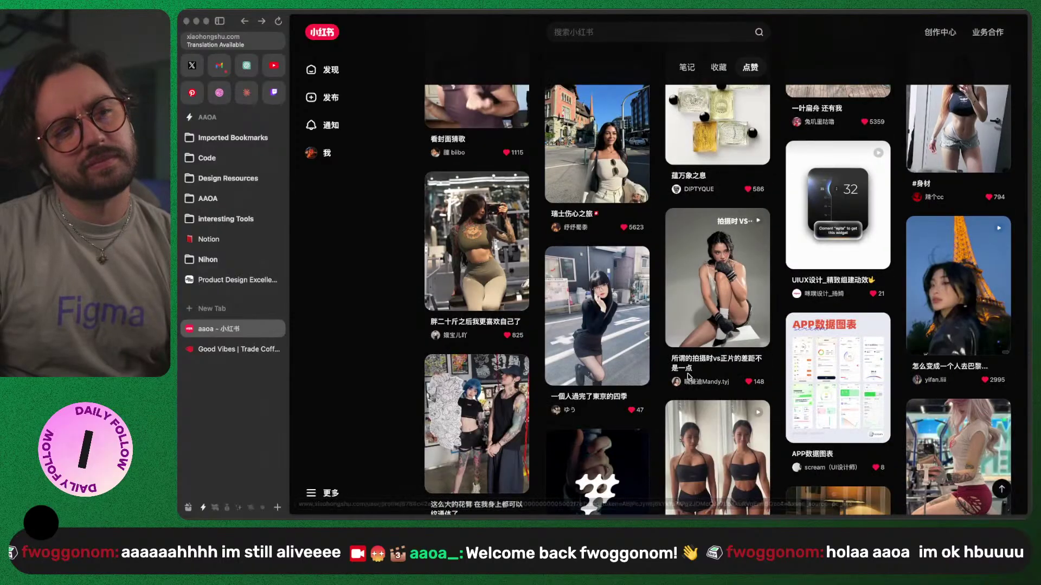
pyautogui.scroll(-2, 688, 378)
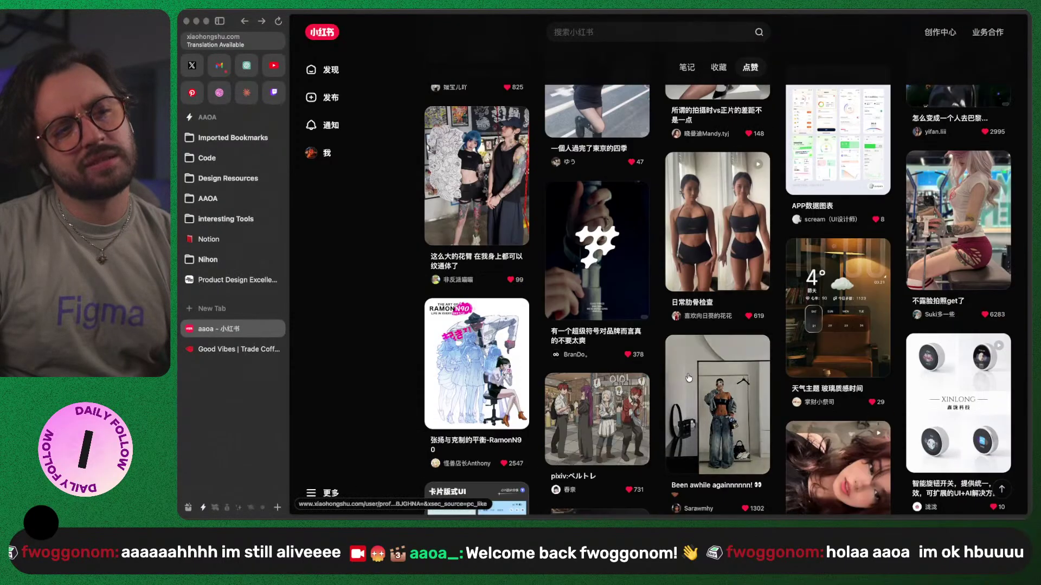
pyautogui.scroll(-3, 689, 377)
pyautogui.scroll(-2, 689, 378)
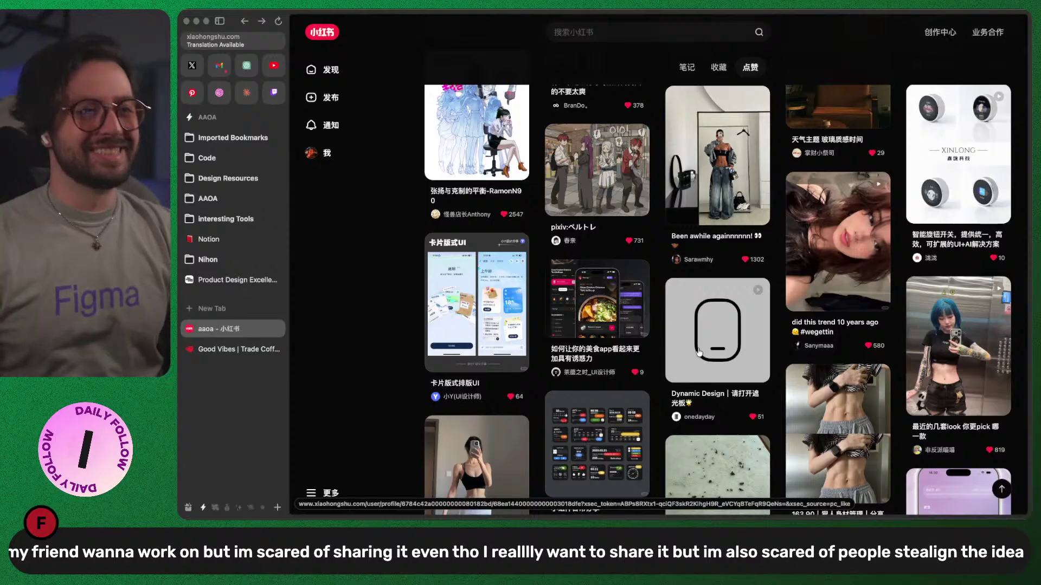
pyautogui.scroll(-3, 700, 358)
pyautogui.scroll(-2, 656, 378)
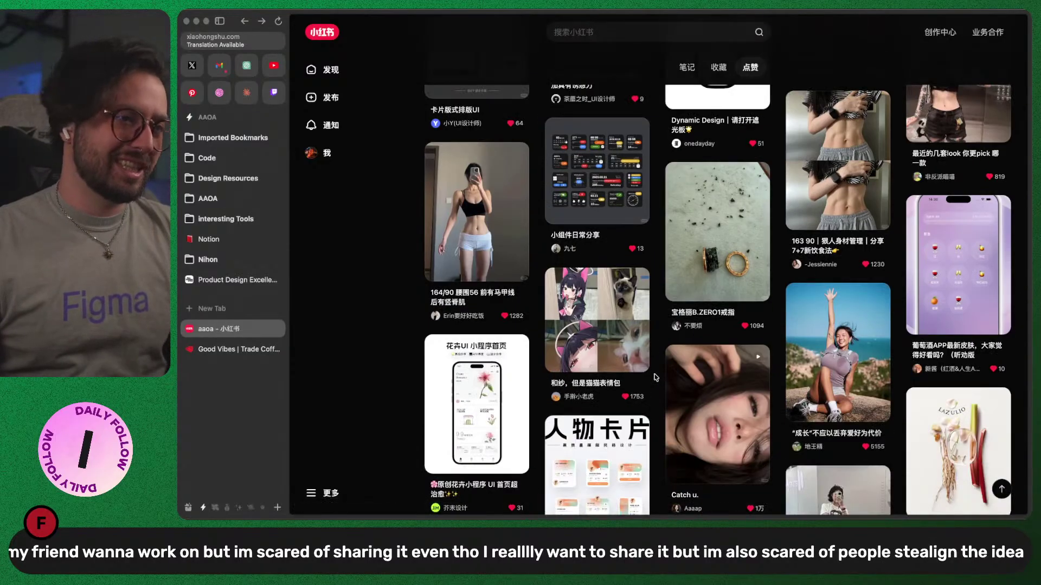
pyautogui.scroll(-4, 656, 377)
pyautogui.scroll(-2, 580, 362)
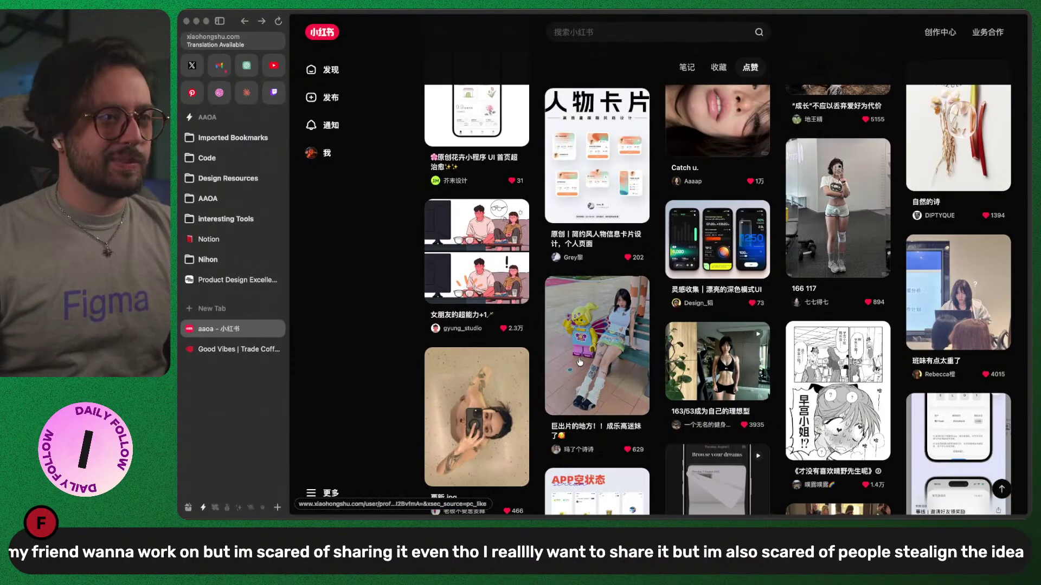
pyautogui.scroll(-6, 497, 336)
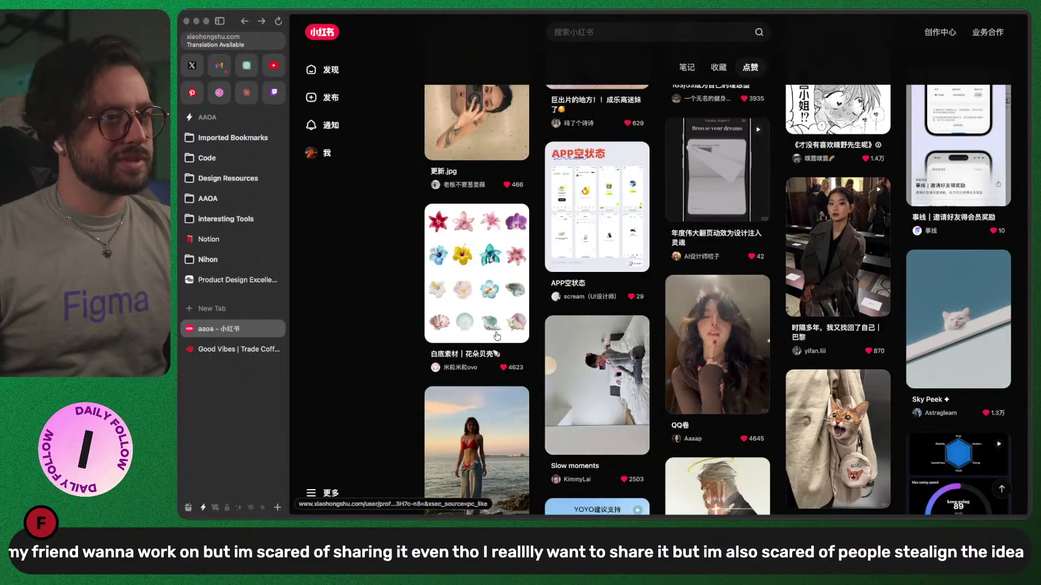
# - View the white-background flower and shell material post briefly and continue looking through older liked posts
pyautogui.click(487, 254)
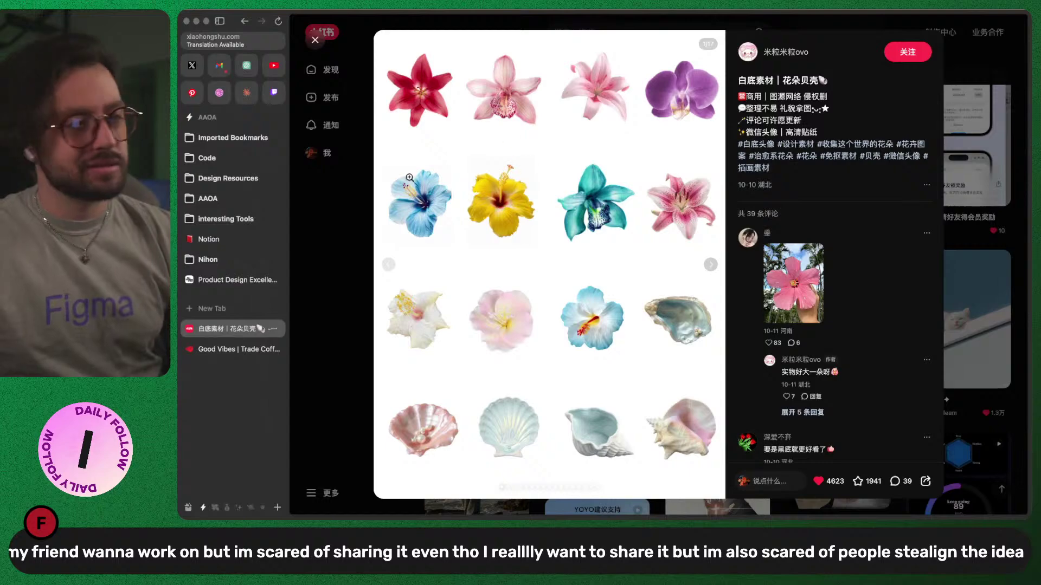
pyautogui.press('Escape')
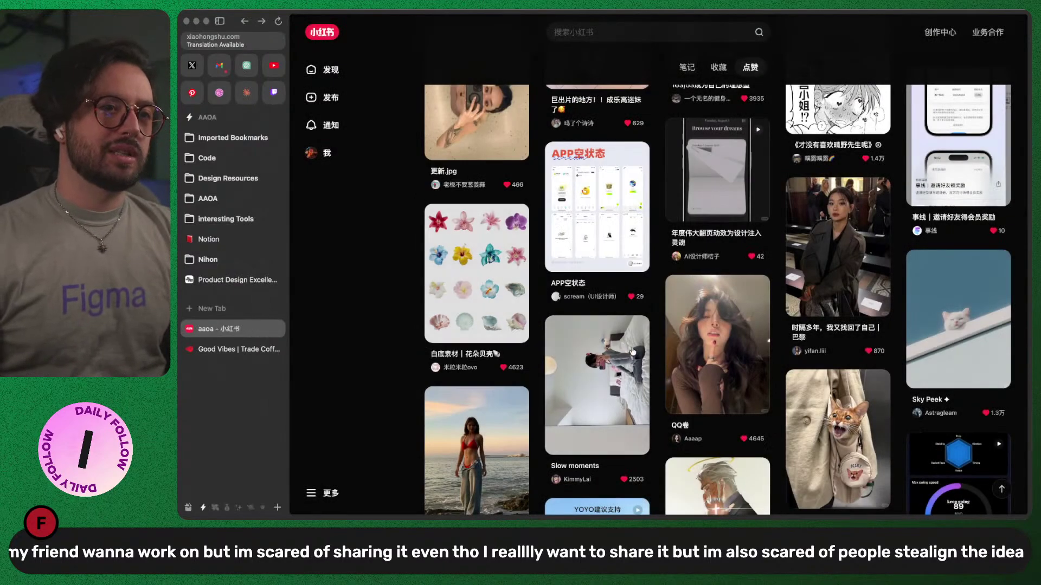
pyautogui.scroll(-15, 632, 351)
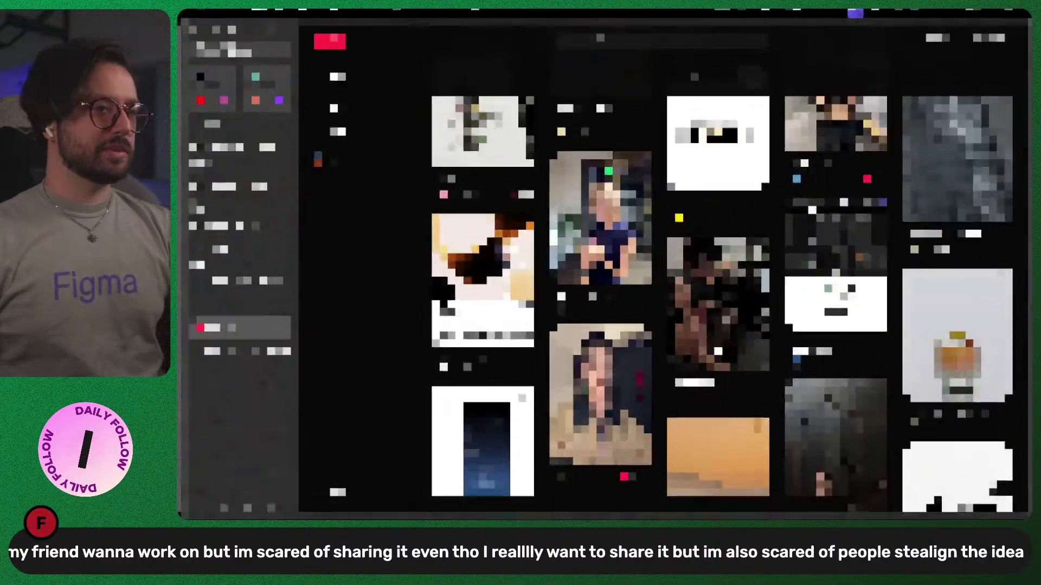
pyautogui.scroll(-10, 720, 304)
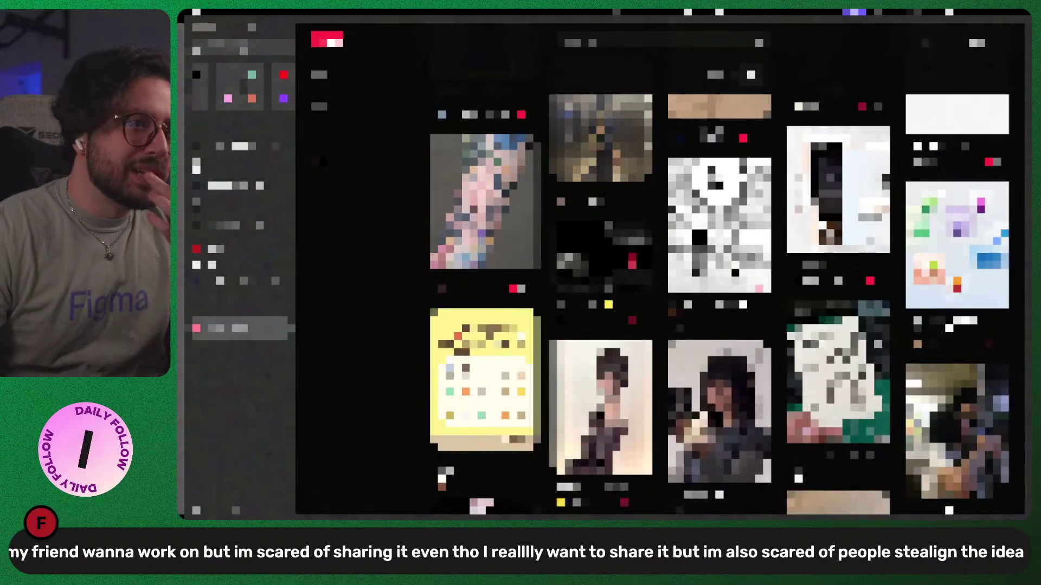
pyautogui.scroll(-10, 721, 304)
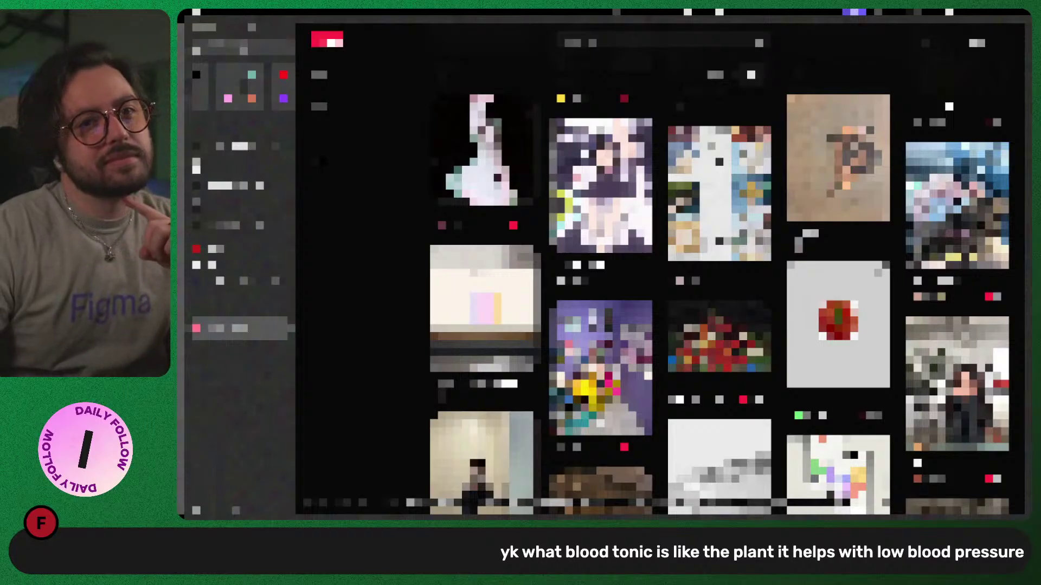
pyautogui.scroll(-2, 718, 304)
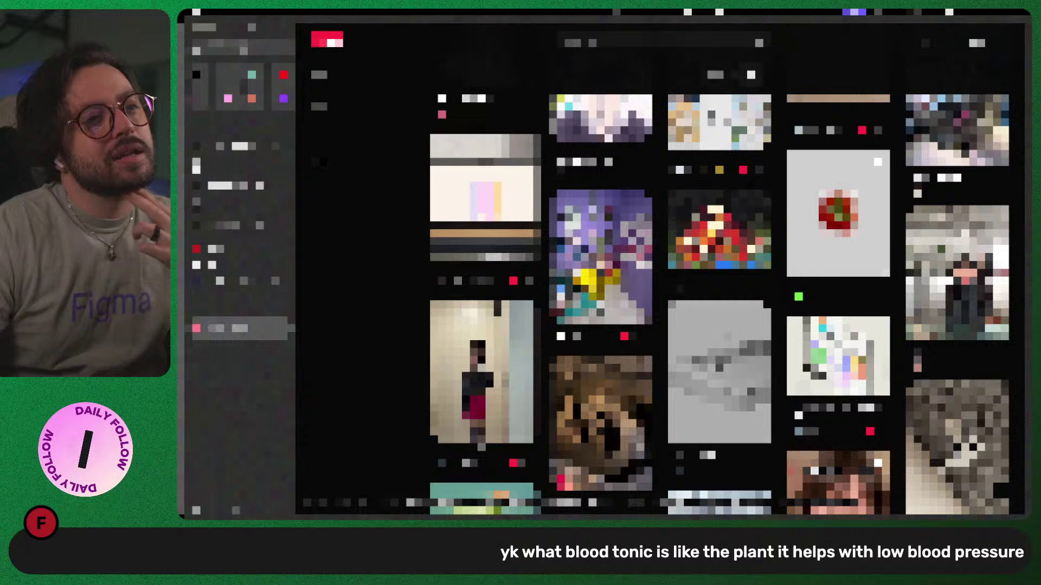
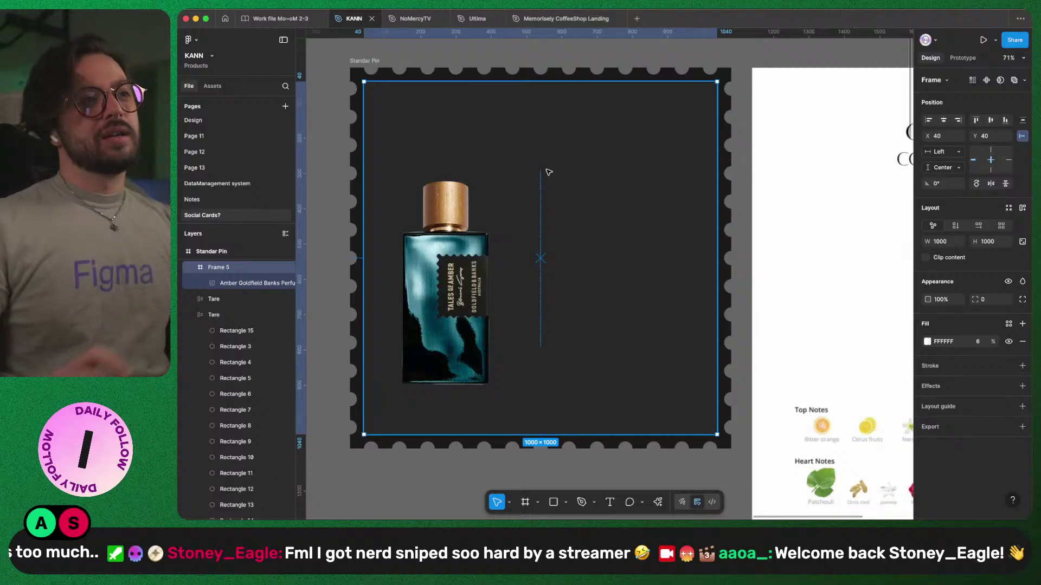
pyautogui.click(653, 64)
pyautogui.scroll(-5, 653, 64)
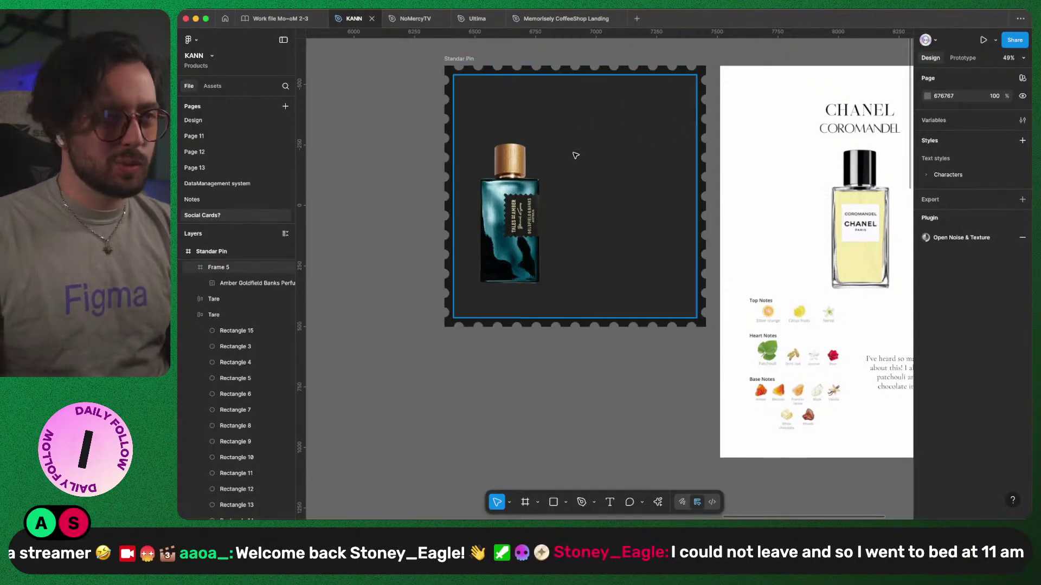
pyautogui.keyDown('super'); pyautogui.click(545, 258); pyautogui.keyUp('super')
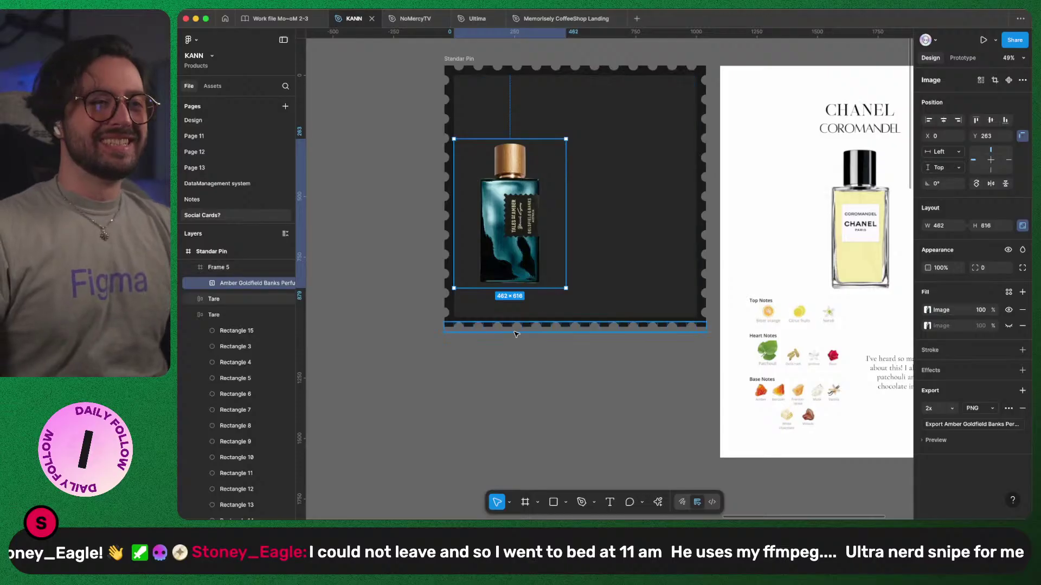
pyautogui.click(488, 386)
pyautogui.scroll(-1, 490, 387)
pyautogui.scroll(-5, 489, 387)
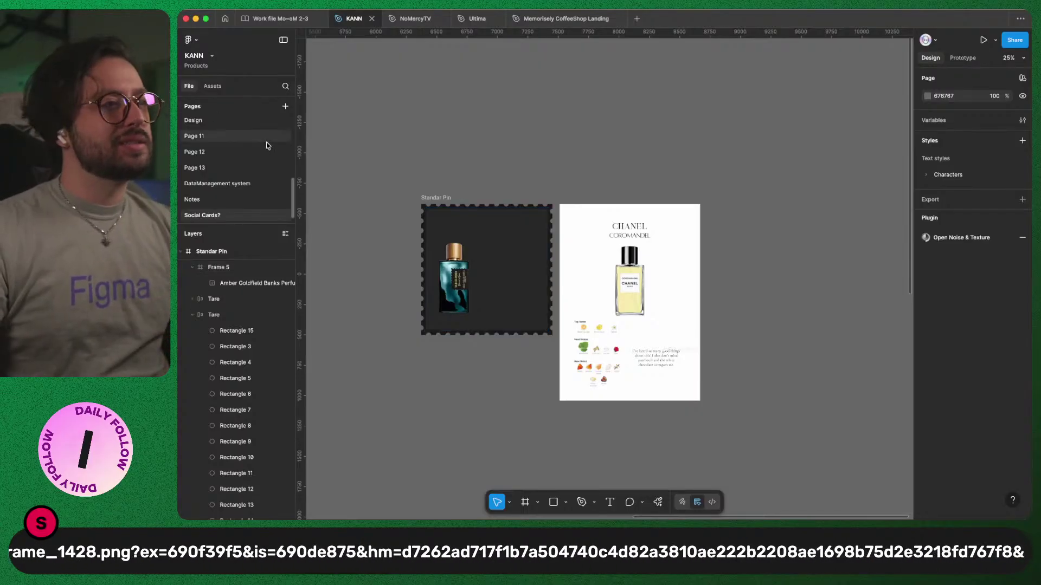
# - Switch to the Twitch Stream Manager and open the Frame_1428.png image linked in the chat as a full browser tab
pyautogui.press('super+Tab')
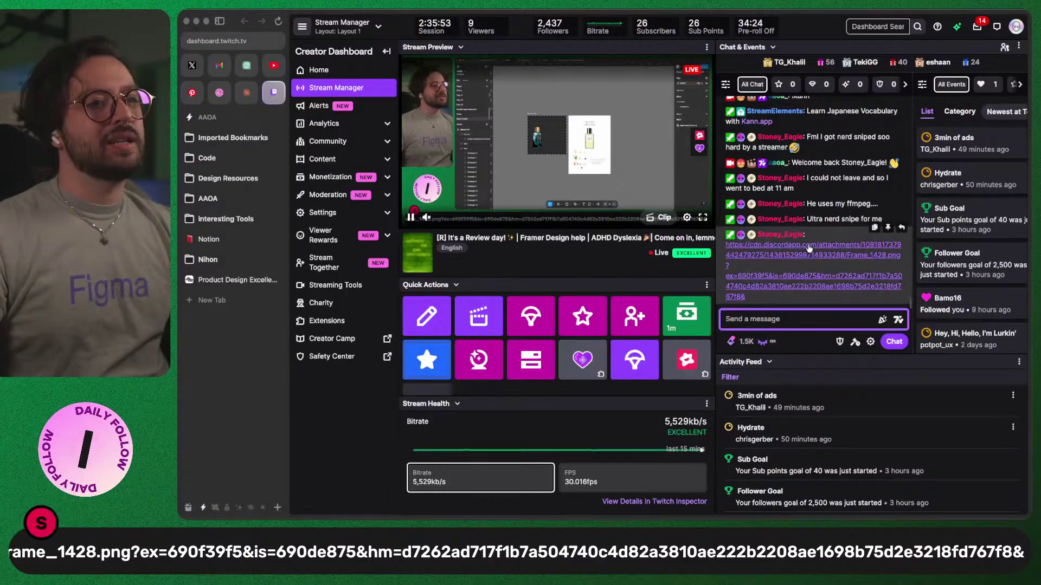
pyautogui.click(807, 249)
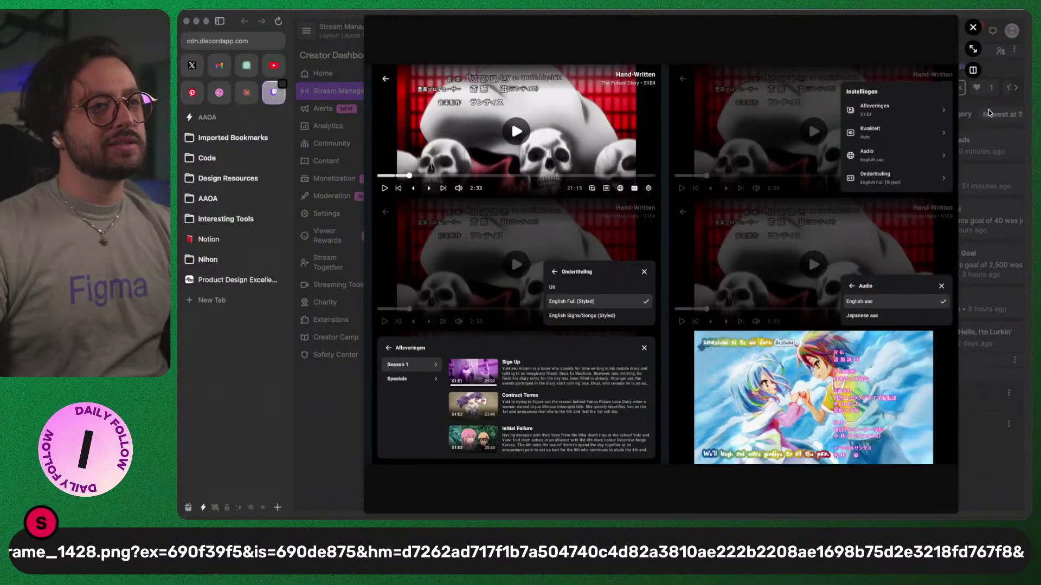
pyautogui.click(973, 49)
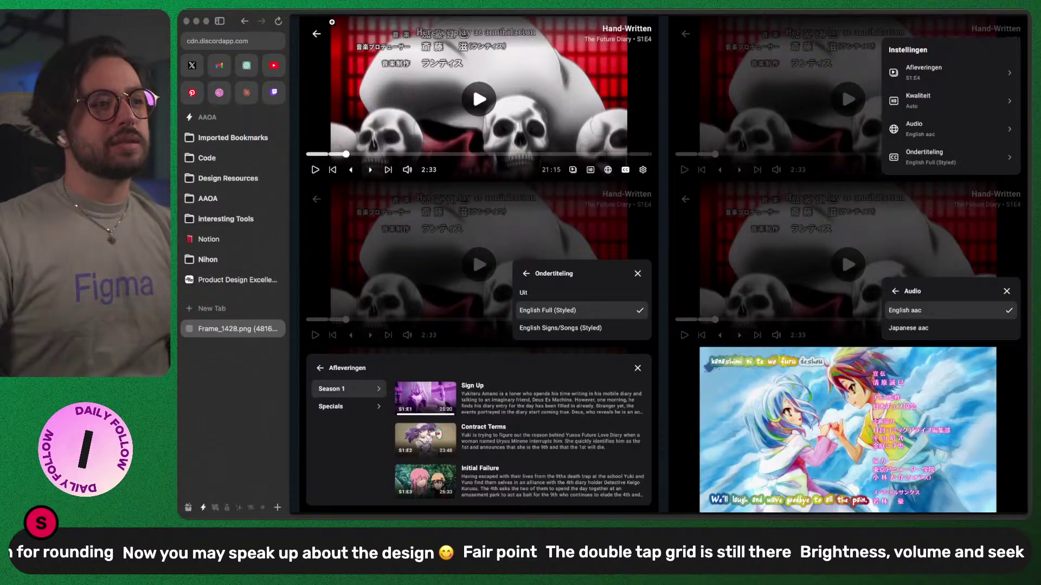
# - Copy the video player mockup image and paste it onto empty canvas to the right of the Chanel card in Figma
pyautogui.rightClick(345, 101)
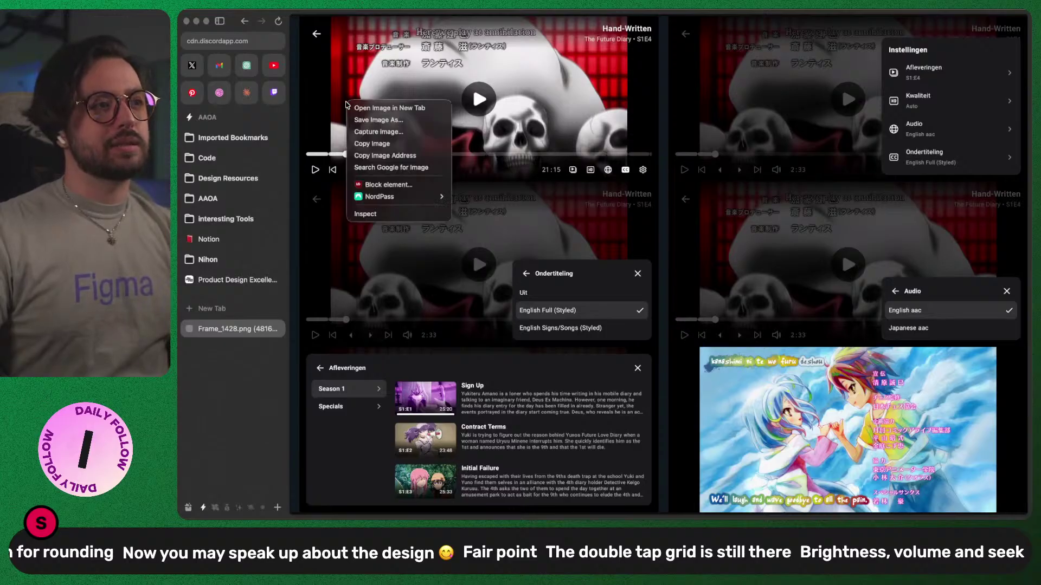
pyautogui.click(360, 144)
pyautogui.hotkey('ctrl', 'Right')
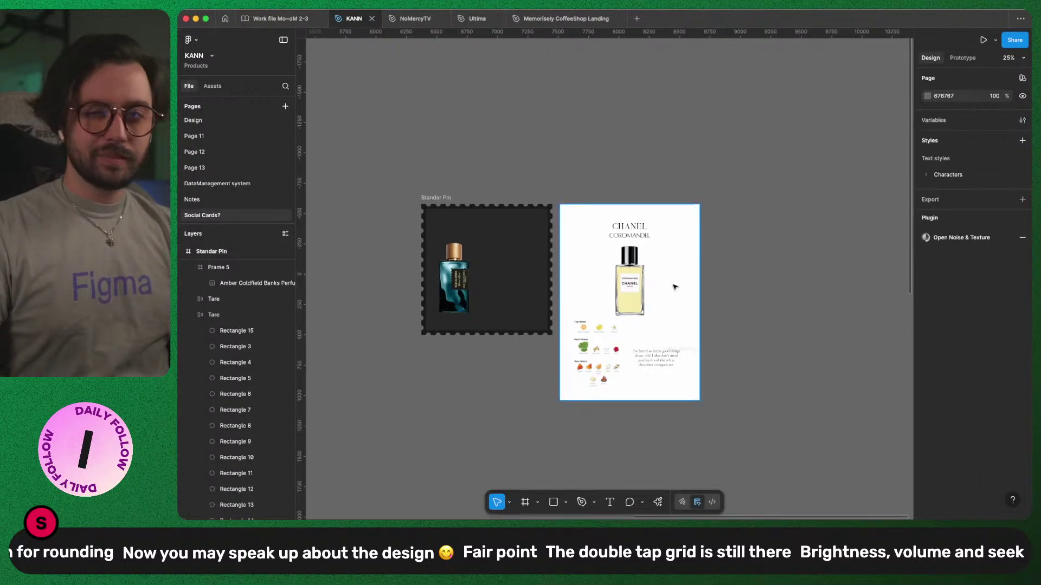
pyautogui.hscroll(5, 671, 283)
pyautogui.scroll(-3, 650, 290)
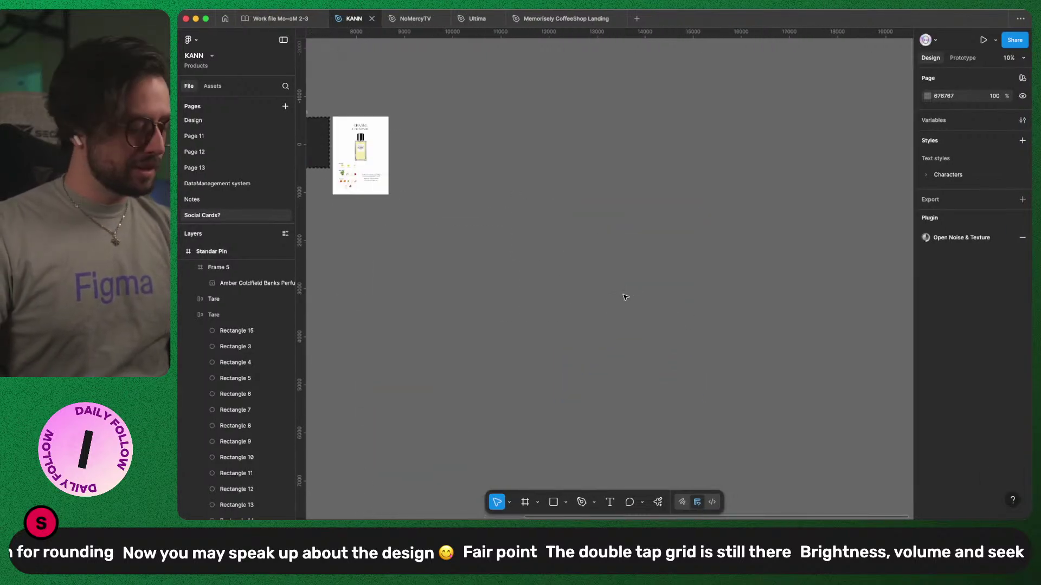
pyautogui.press('super+v')
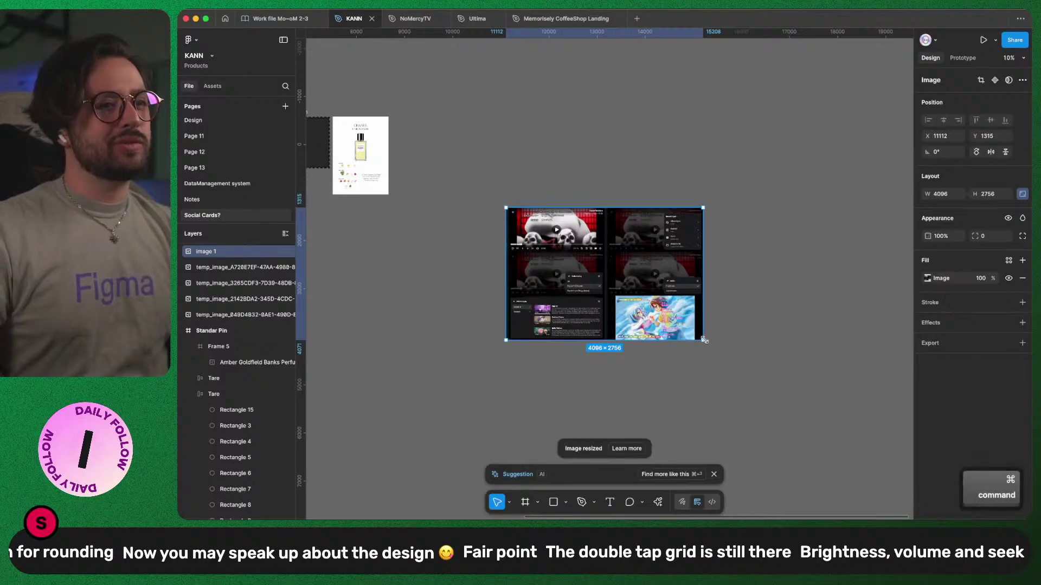
# - Crop the pasted mockup image roughly to its first player screen, about 2056 × 932
pyautogui.moveTo(705, 340); pyautogui.dragTo(639, 263)
pyautogui.scroll(10, 635, 264)
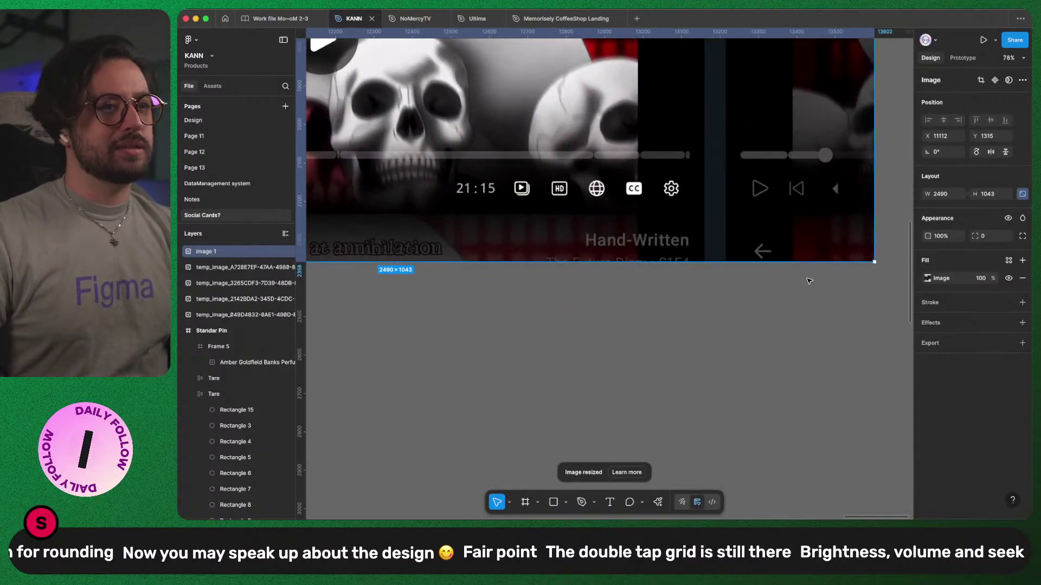
pyautogui.press('super')
pyautogui.moveTo(867, 259); pyautogui.dragTo(769, 219)
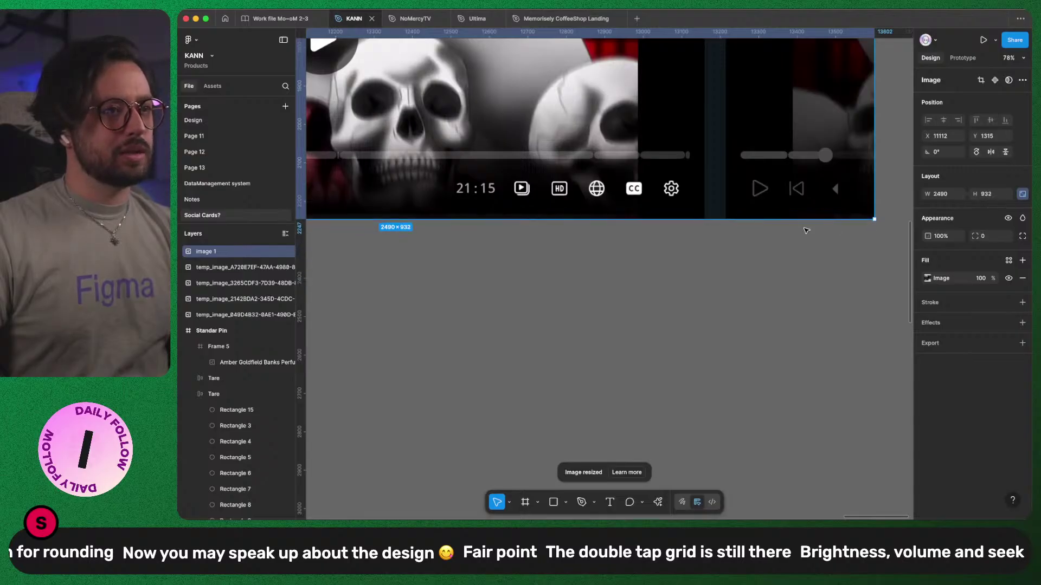
pyautogui.moveTo(872, 197); pyautogui.dragTo(710, 198)
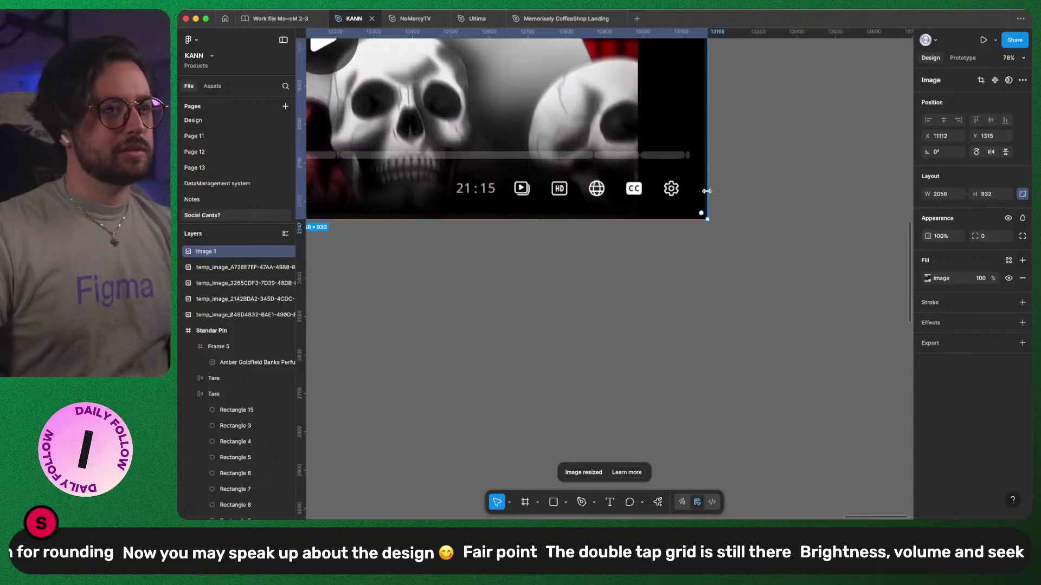
# - Tighten the crop at the player image's right and bottom edges to 2048 × 919
pyautogui.scroll(10, 713, 204)
pyautogui.scroll(1, 712, 204)
pyautogui.moveTo(667, 227); pyautogui.dragTo(616, 271)
pyautogui.scroll(-10, 581, 355)
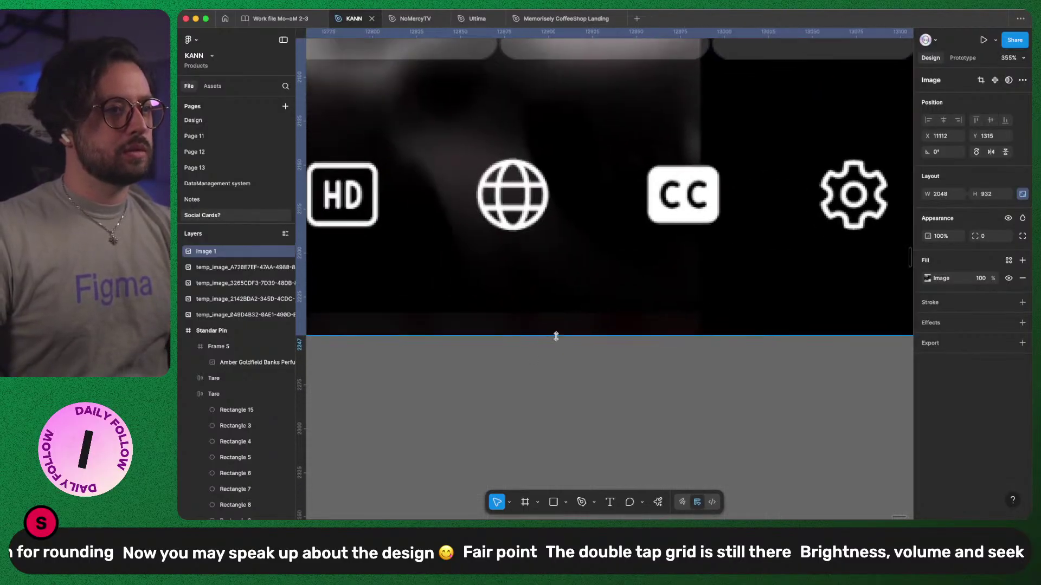
pyautogui.moveTo(516, 328); pyautogui.dragTo(525, 263)
pyautogui.scroll(20, 493, 309)
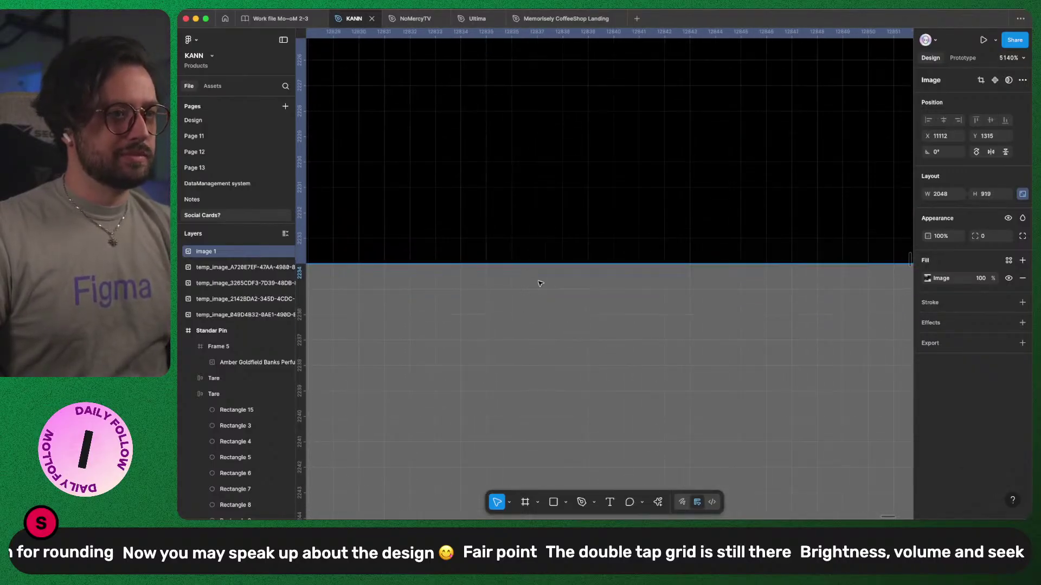
# - Crop the dark blue strip off the player image's left edge, making the image 1993 wide
pyautogui.scroll(-15, 618, 232)
pyautogui.scroll(-10, 618, 231)
pyautogui.scroll(5, 347, 136)
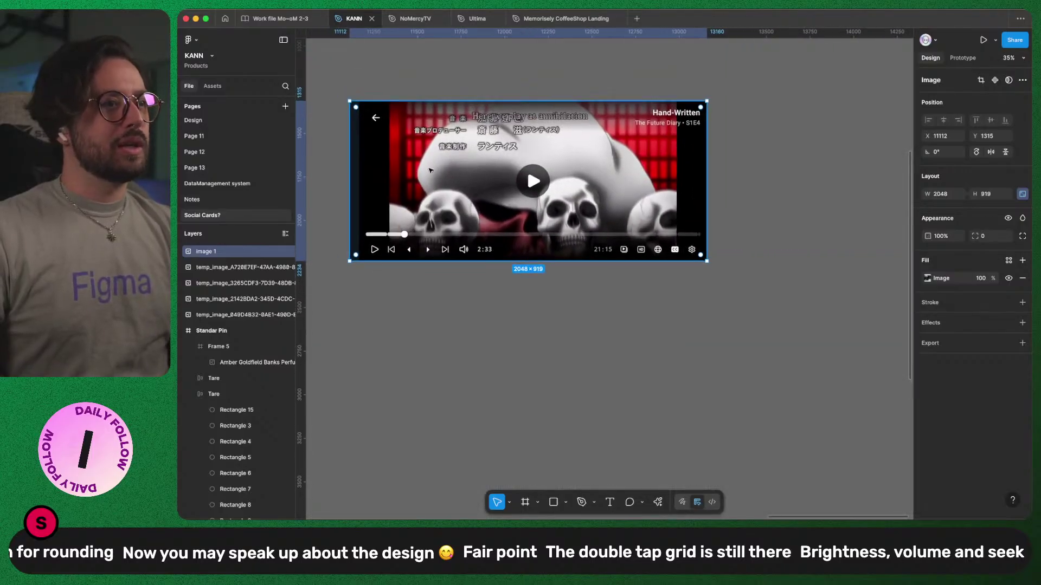
pyautogui.scroll(5, 347, 136)
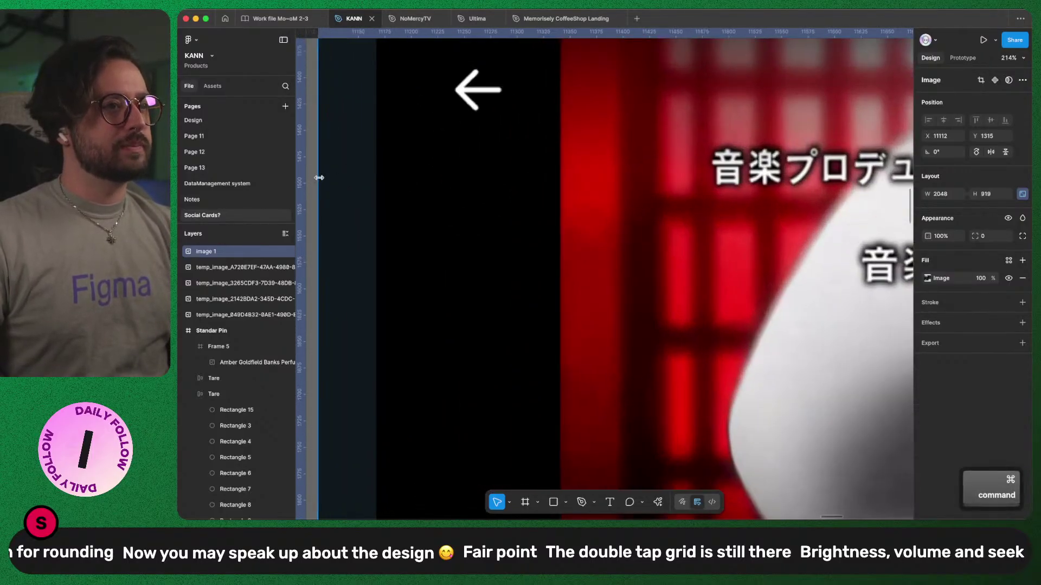
pyautogui.moveTo(318, 177); pyautogui.dragTo(382, 177)
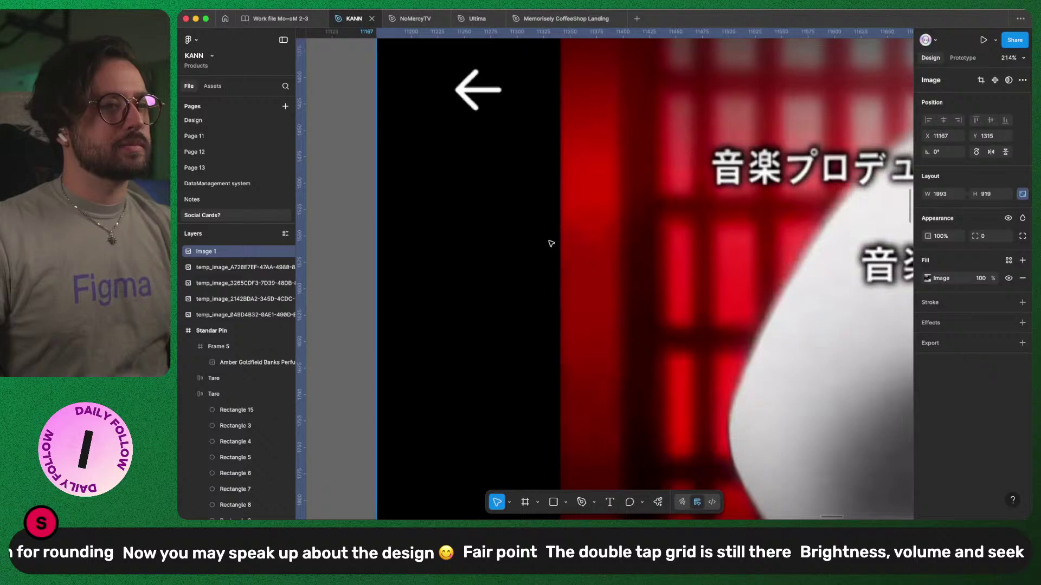
# - Duplicate the cropped player image in place and crop the copy down to its bottom control strip, about 1993 × 192
pyautogui.scroll(-5, 548, 242)
pyautogui.scroll(-3, 551, 240)
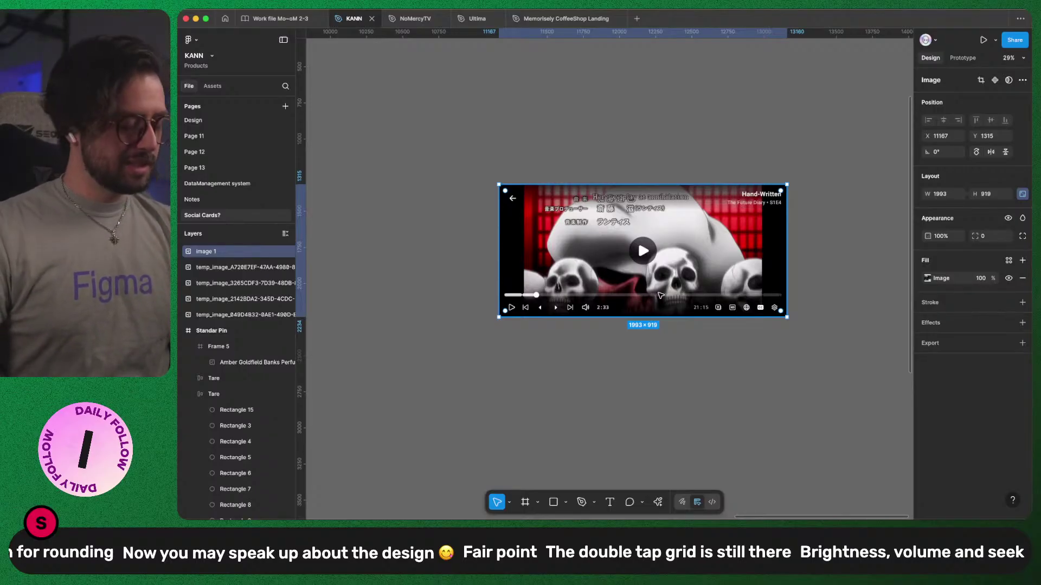
pyautogui.press('super+d')
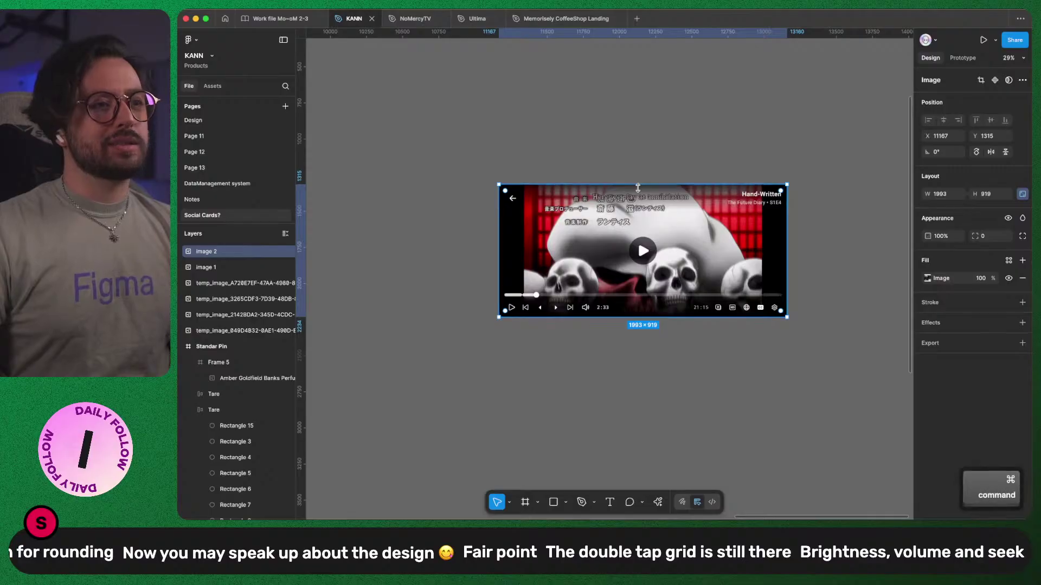
pyautogui.moveTo(636, 186); pyautogui.dragTo(635, 289)
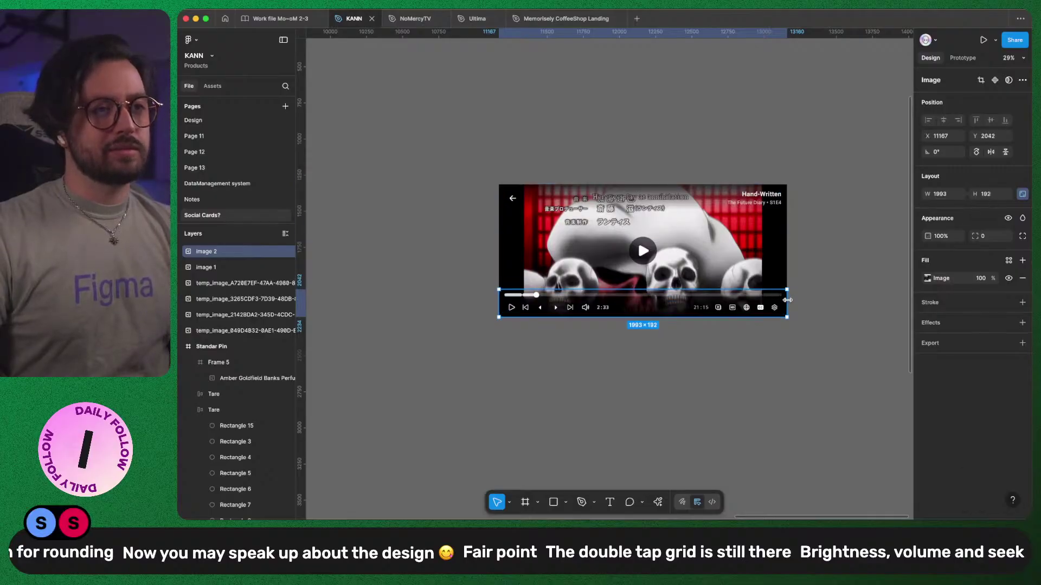
pyautogui.moveTo(787, 300); pyautogui.dragTo(762, 299)
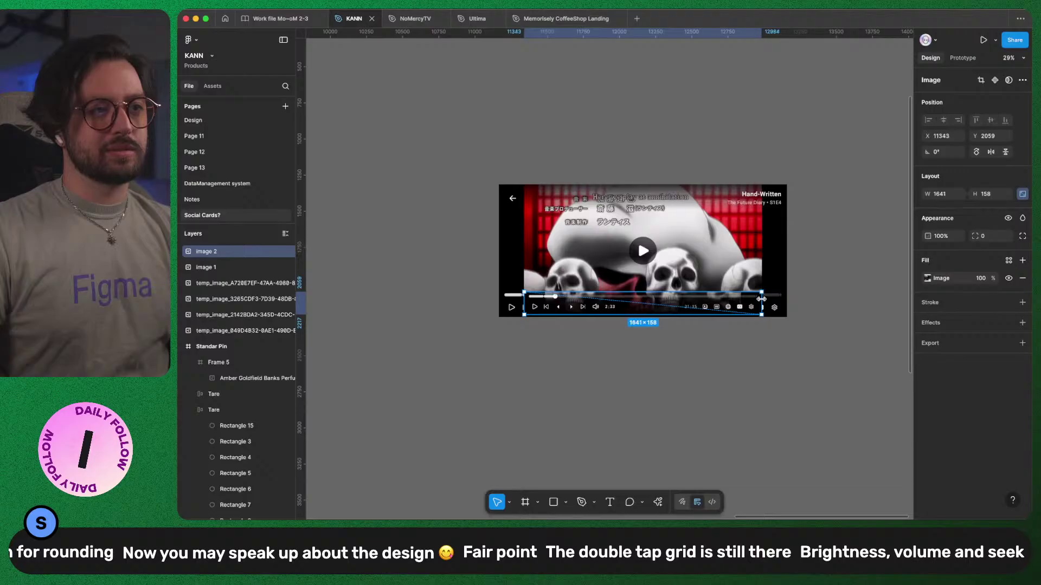
pyautogui.moveTo(761, 299); pyautogui.dragTo(763, 300)
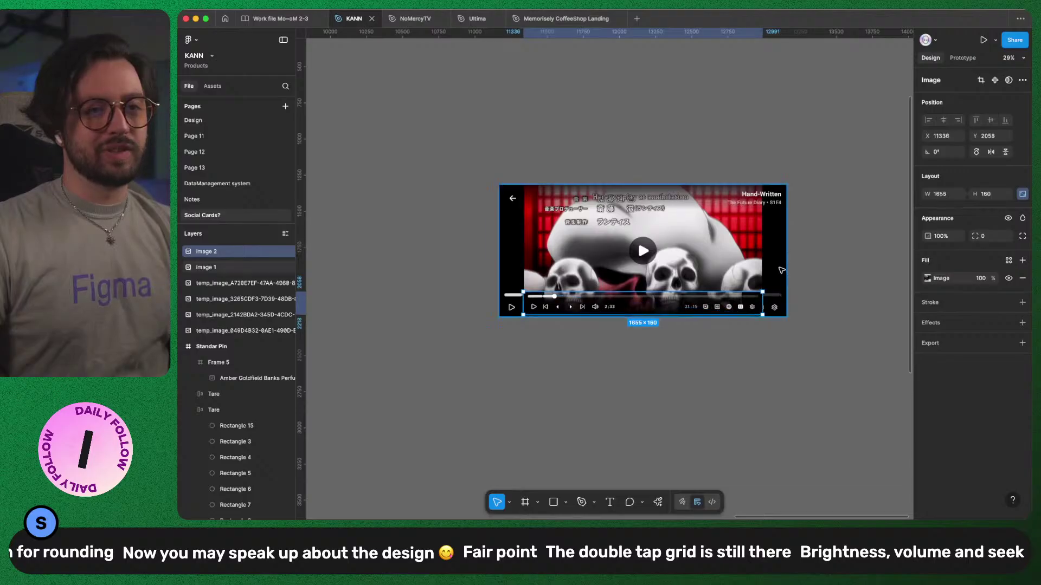
pyautogui.press('super+z')
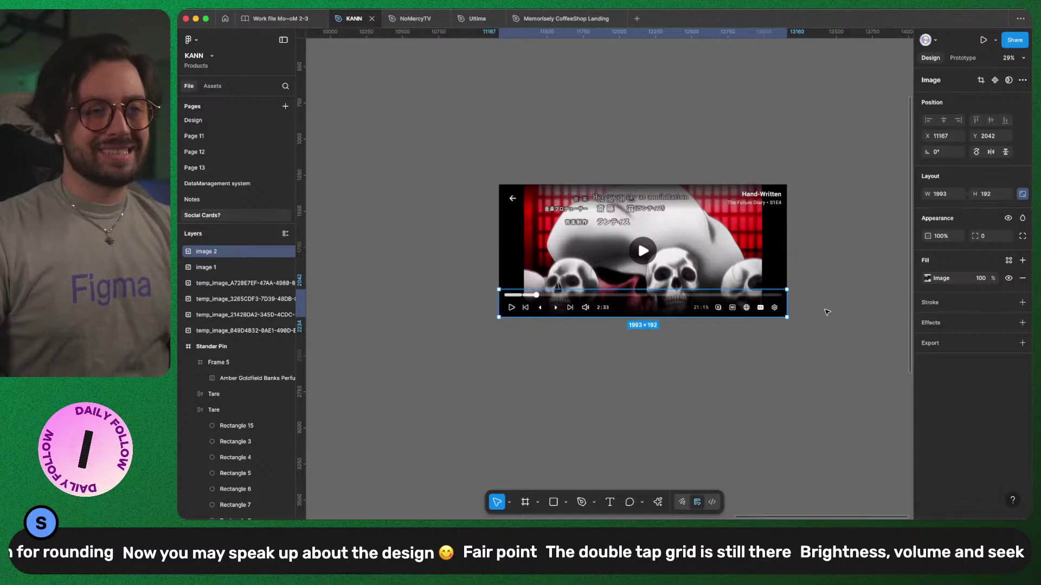
pyautogui.press('super+z')
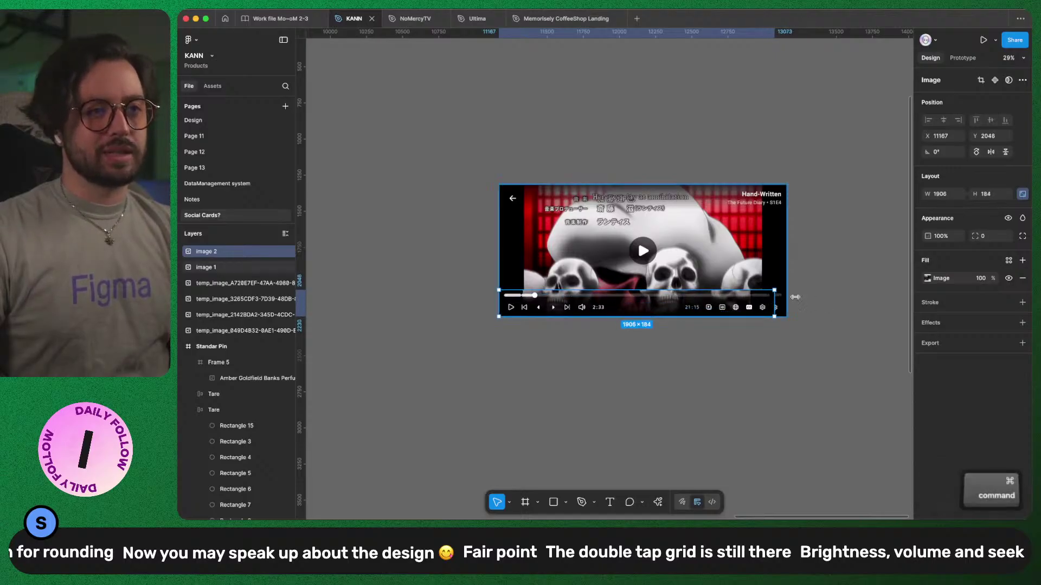
pyautogui.moveTo(787, 307); pyautogui.dragTo(762, 307)
pyautogui.moveTo(499, 305); pyautogui.dragTo(523, 303)
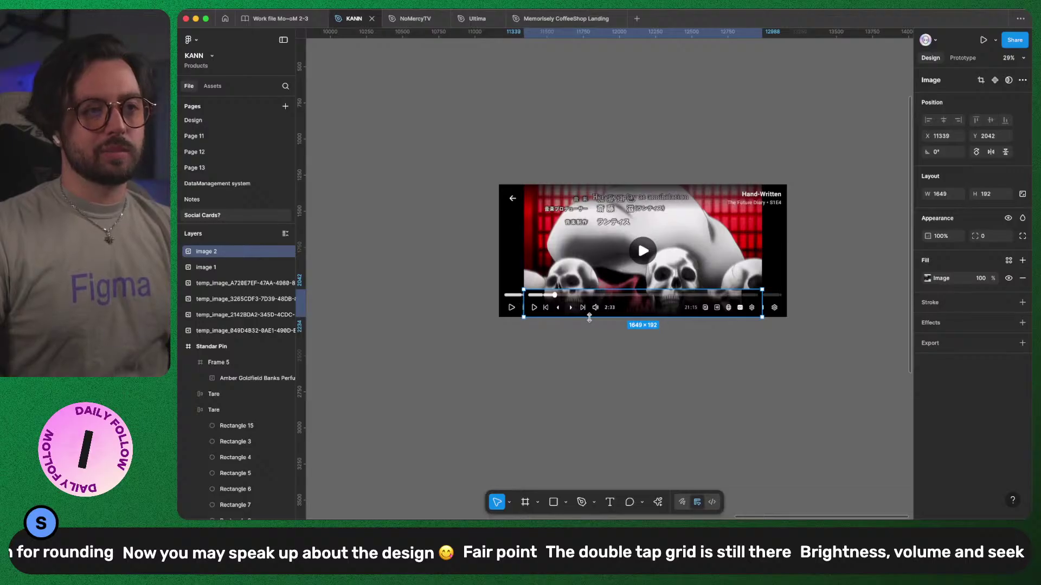
pyautogui.scroll(8, 741, 316)
pyautogui.scroll(-8, 786, 285)
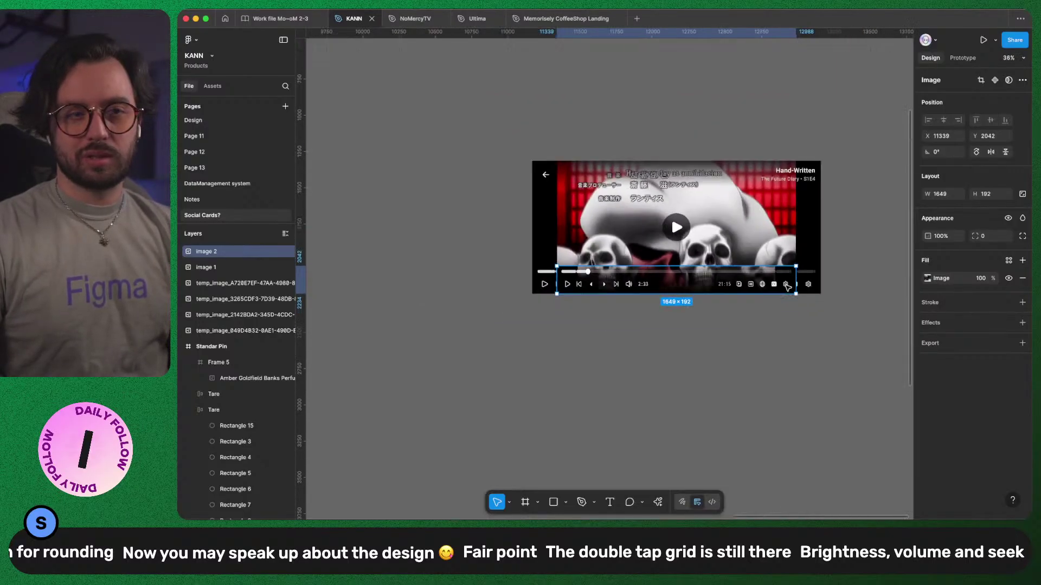
pyautogui.hotkey('ctrl', 'z')
pyautogui.hotkey('ctrl', 'z')
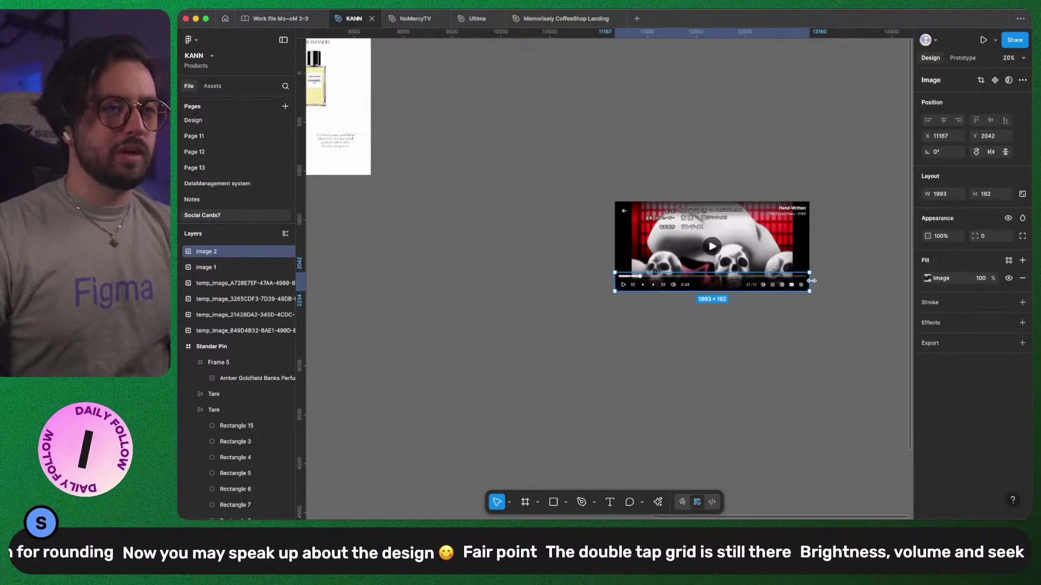
# - Duplicate the control strip below the player, cropping the copy to its right-hand controls, 678 wide, and the original to its left-hand controls, 772 wide
pyautogui.hotkey('ctrl', 'd')
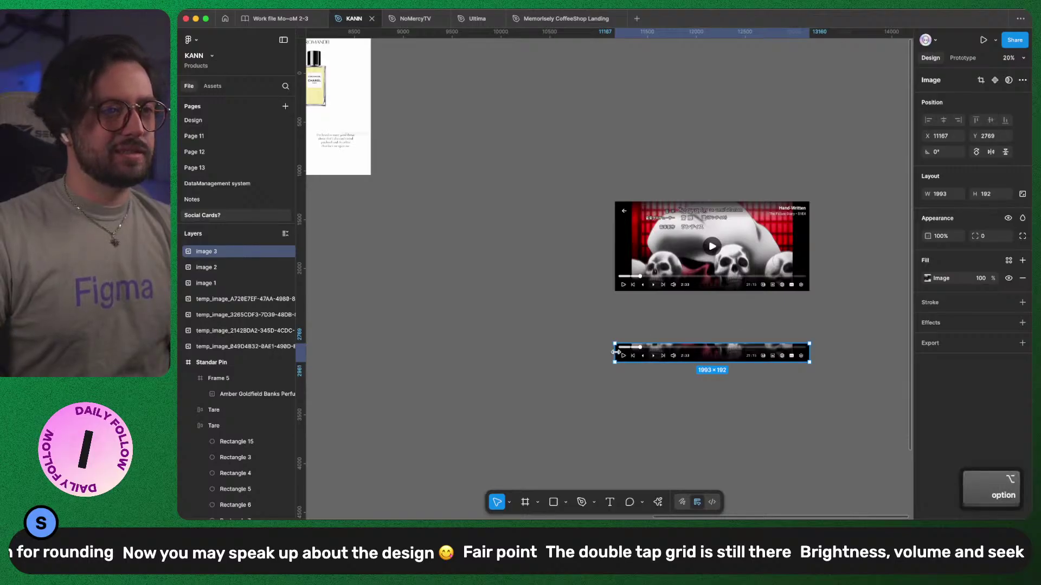
pyautogui.moveTo(614, 353); pyautogui.dragTo(743, 354)
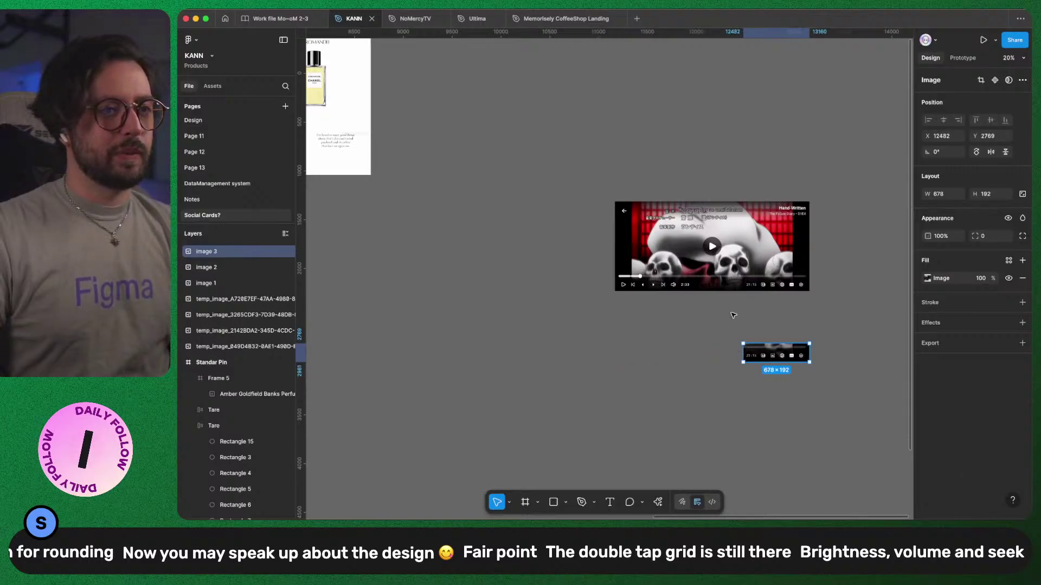
pyautogui.click(802, 285)
pyautogui.moveTo(809, 282); pyautogui.dragTo(655, 286)
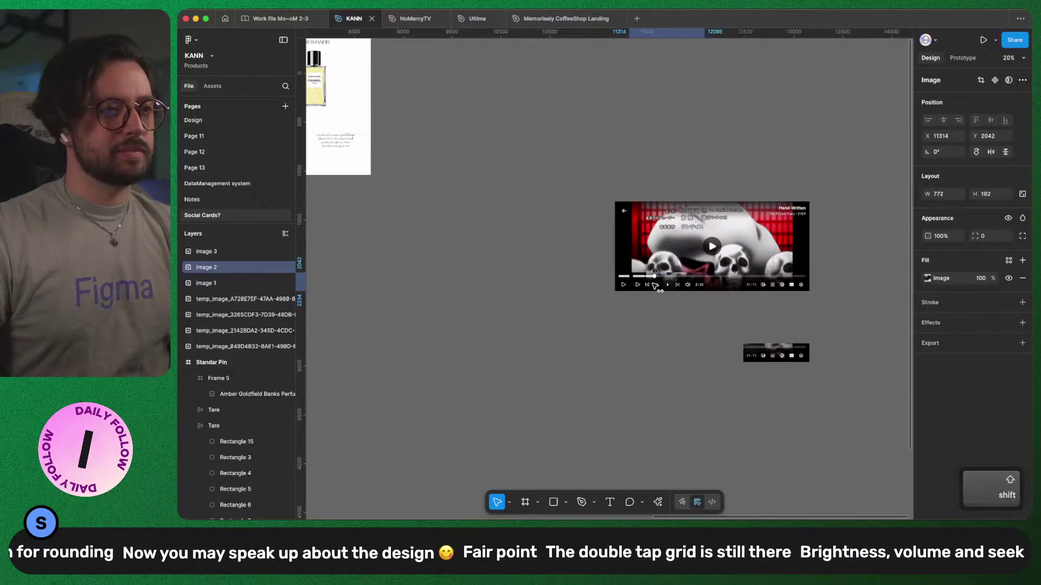
# - Move the right-hand controls piece back onto the player's bottom bar, to about X 12333, Y 2042
pyautogui.click(786, 356)
pyautogui.moveTo(786, 356); pyautogui.dragTo(769, 288)
pyautogui.scroll(5, 786, 278)
pyautogui.scroll(2, 577, 293)
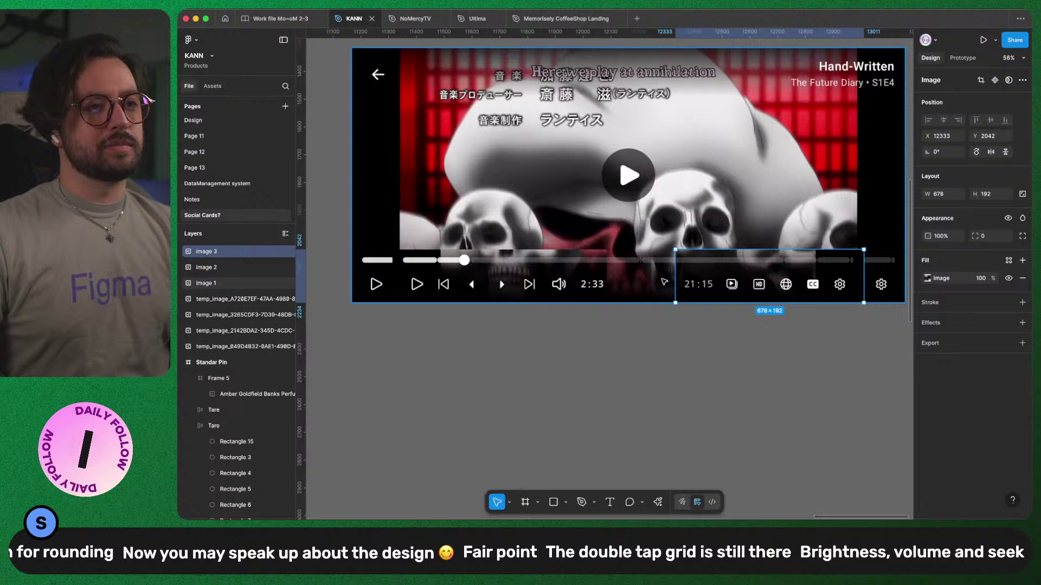
# - Crop the black side bars off the player image to 1647 wide and align the two control pieces flush with its side edges
pyautogui.click(871, 183)
pyautogui.moveTo(902, 195); pyautogui.dragTo(857, 201)
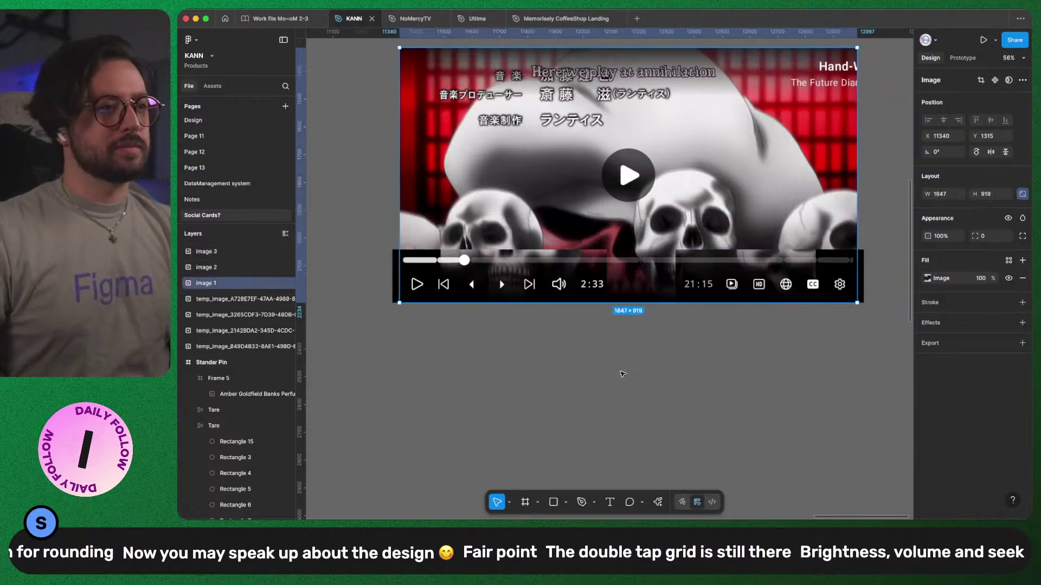
pyautogui.click(764, 279)
pyautogui.hotkey('shift', 'Left')
pyautogui.hotkey('shift', 'Left')
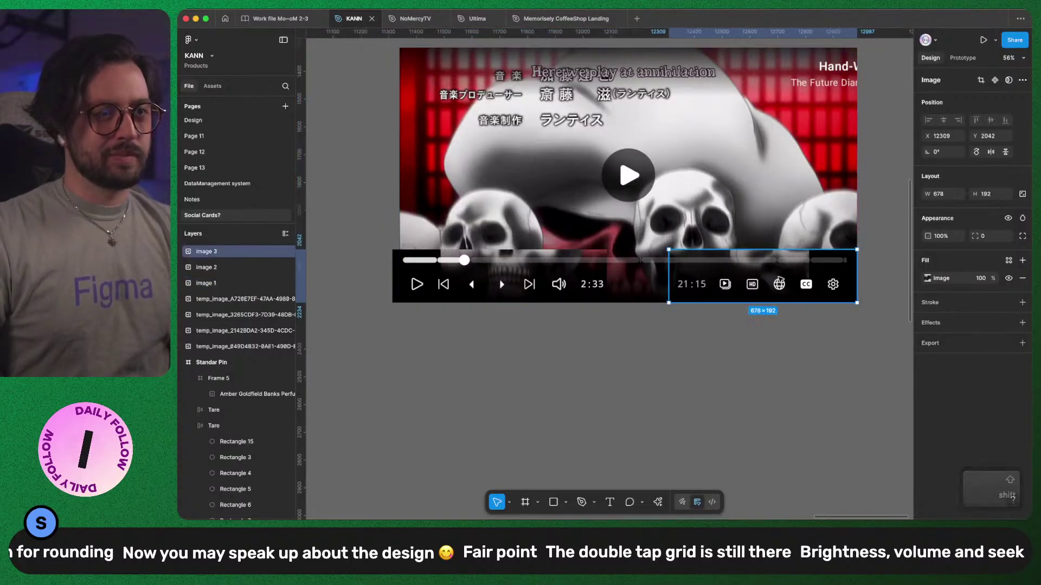
pyautogui.click(498, 283)
pyautogui.hotkey('shift', 'Right')
pyautogui.hotkey('shift', 'Right')
pyautogui.click(506, 377)
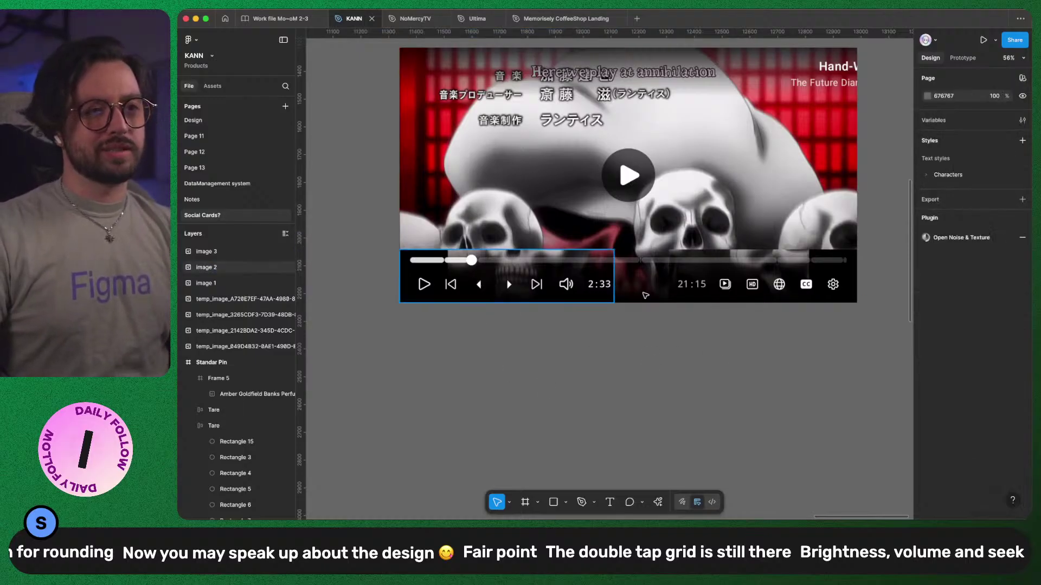
pyautogui.press('shift')
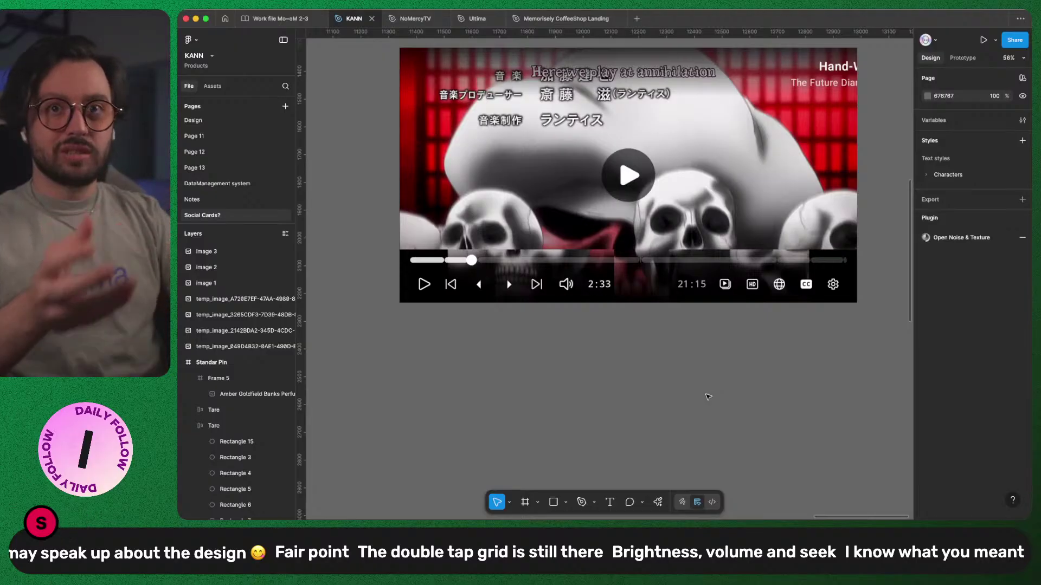
# - Crop the tops of both control pieces to 125 high and reduce the left piece to its 2:33 time label, 611 wide
pyautogui.moveTo(694, 376); pyautogui.dragTo(629, 270)
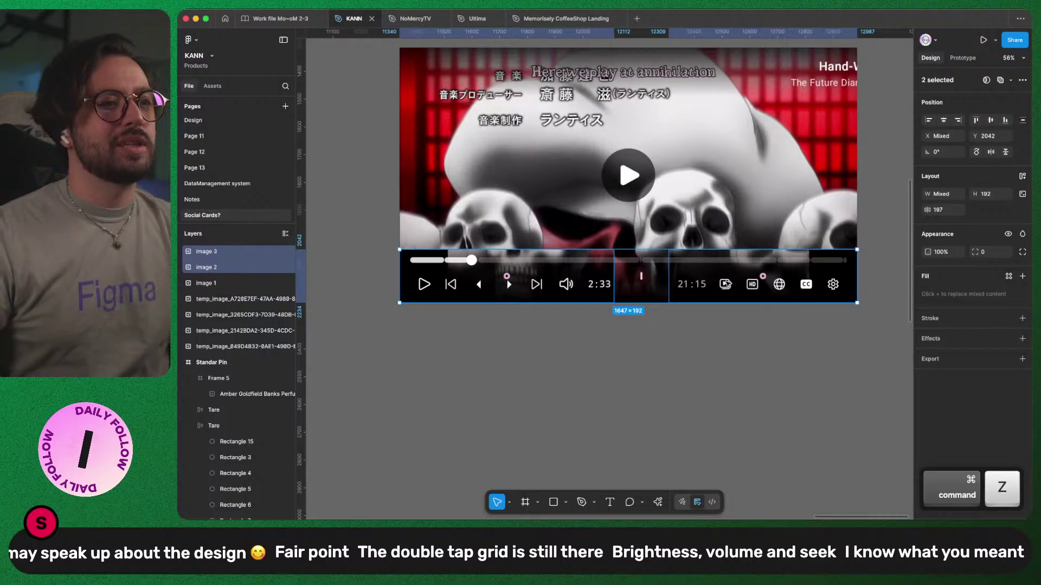
pyautogui.click(682, 259)
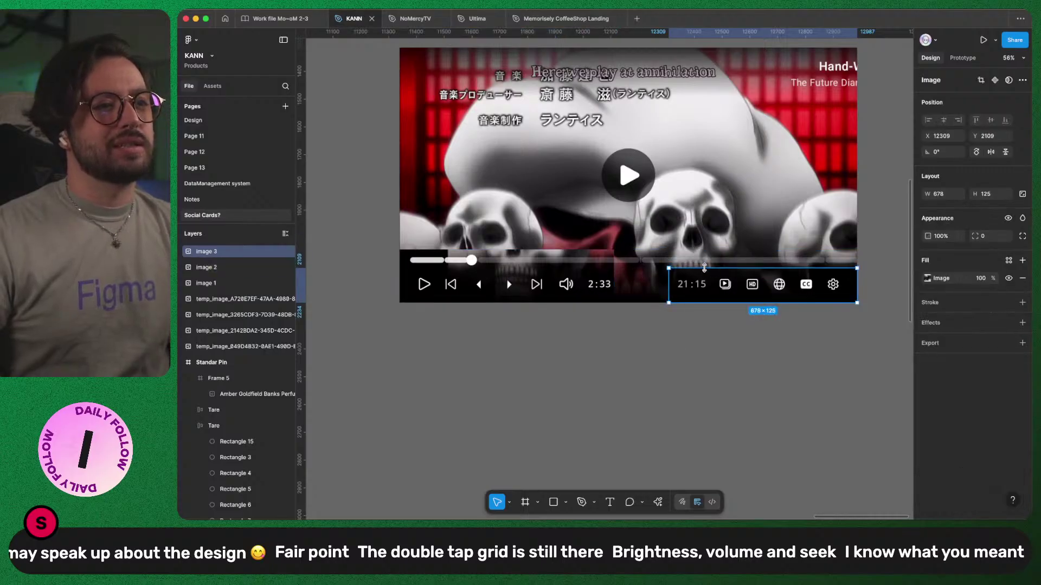
pyautogui.click(550, 268)
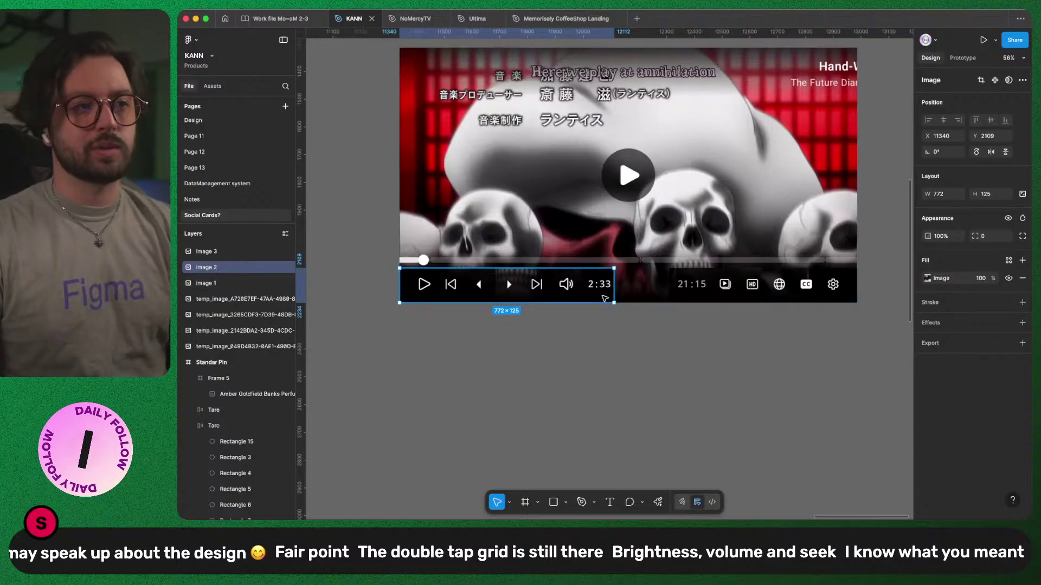
pyautogui.moveTo(399, 293); pyautogui.dragTo(569, 292)
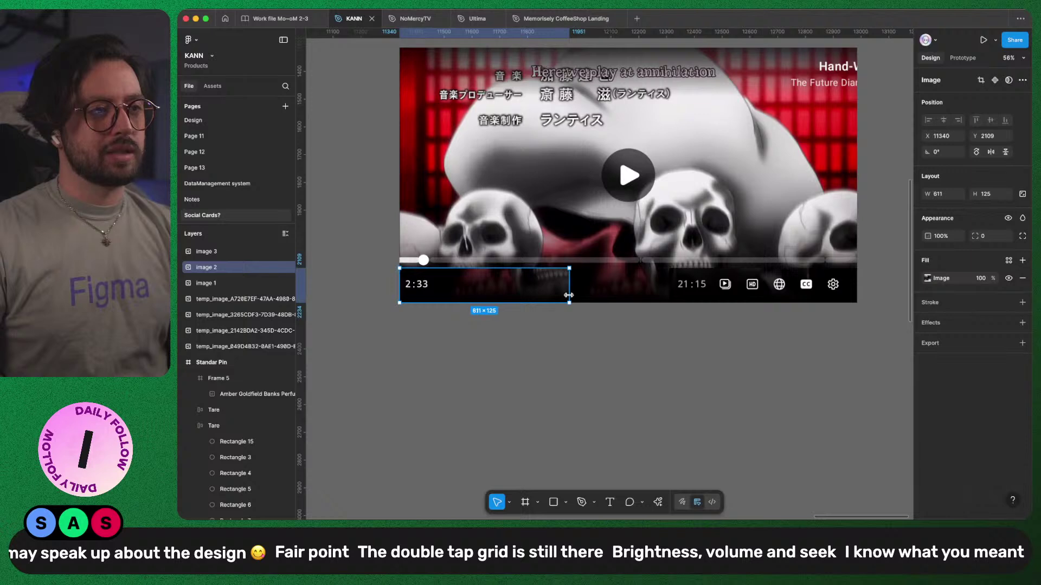
pyautogui.click(439, 365)
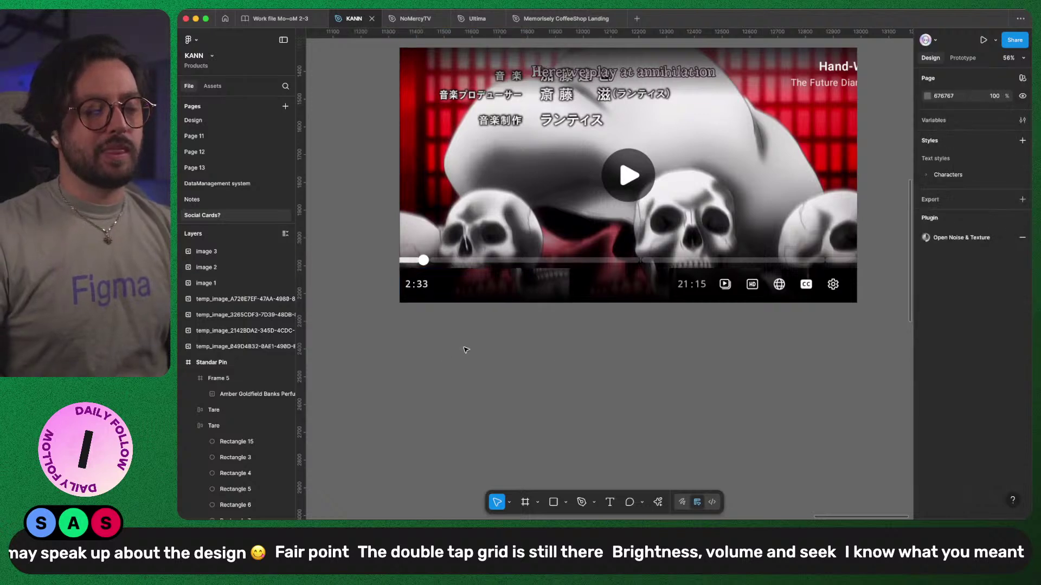
pyautogui.click(442, 289)
pyautogui.moveTo(442, 289); pyautogui.dragTo(450, 292)
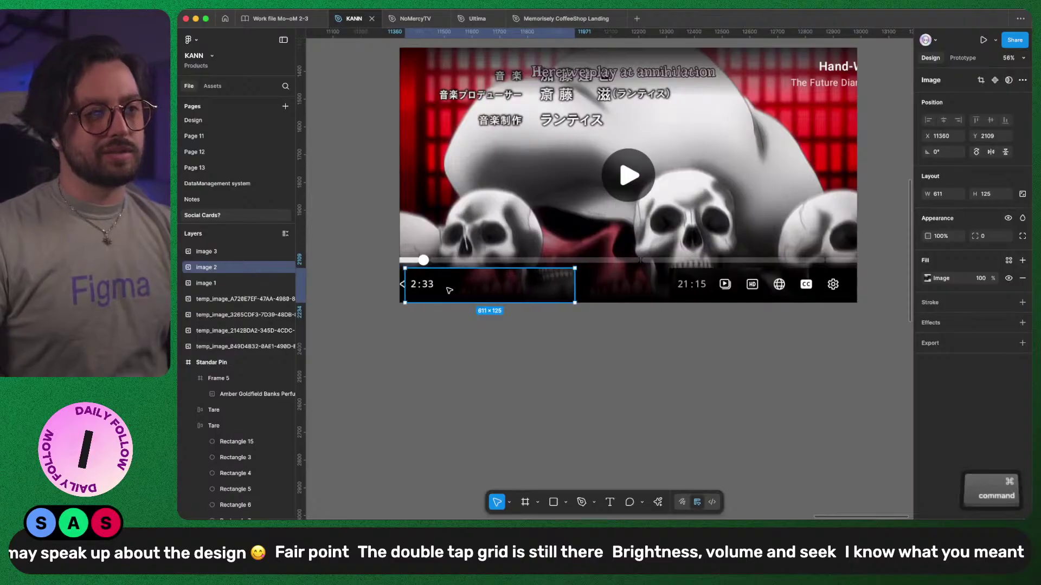
pyautogui.press('super+z')
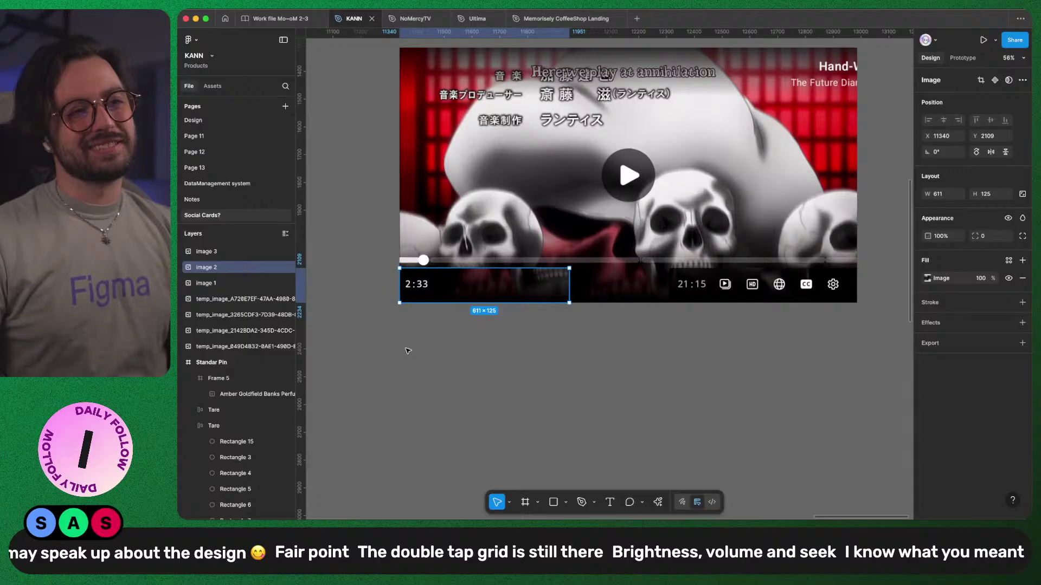
# - Examine the simplified player, comparing the full composition with the row of icons at the right end of its control bar
pyautogui.click(536, 389)
pyautogui.scroll(-5, 536, 389)
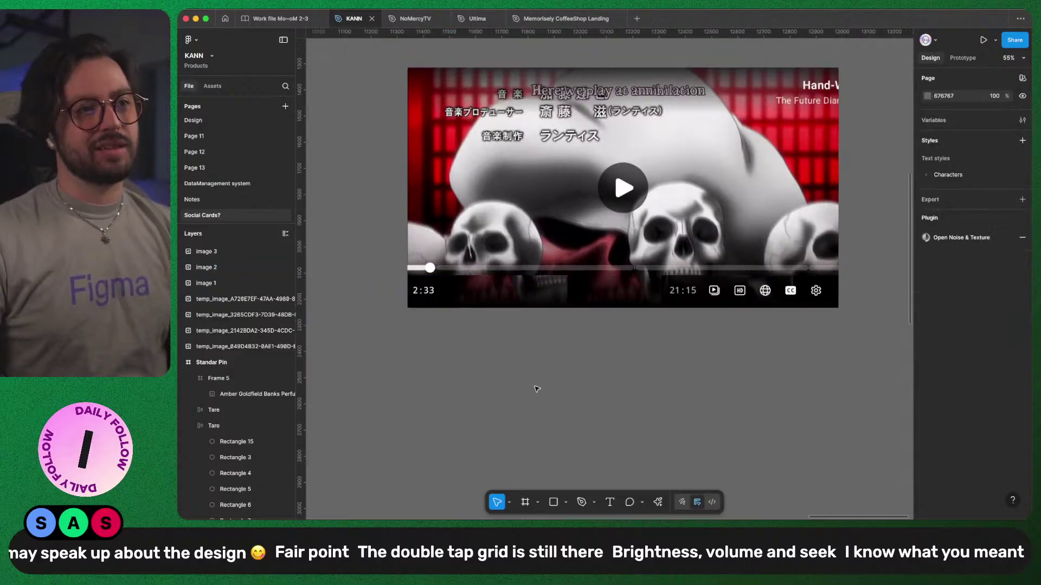
pyautogui.scroll(4, 475, 374)
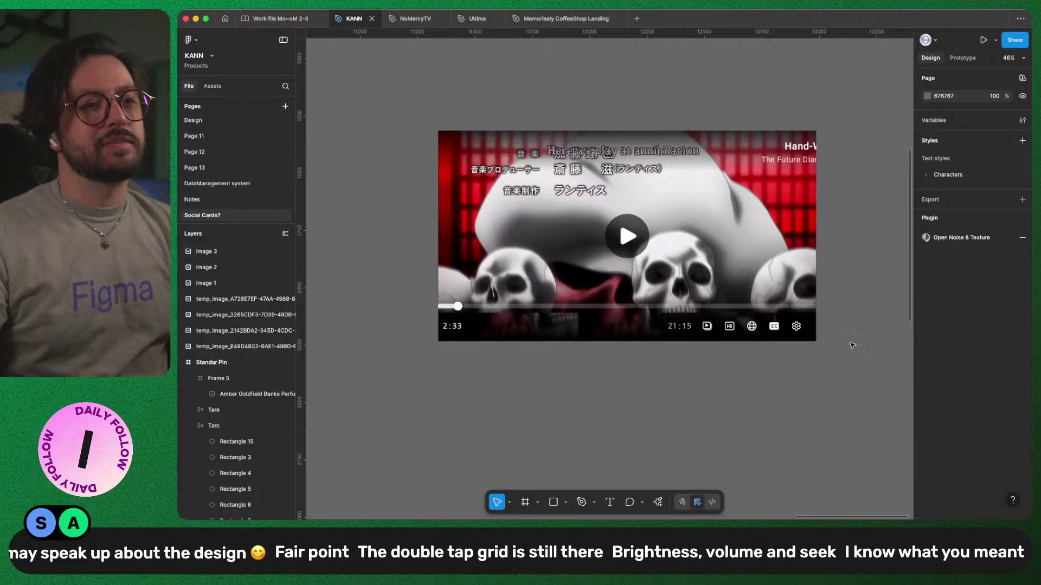
pyautogui.scroll(5, 705, 336)
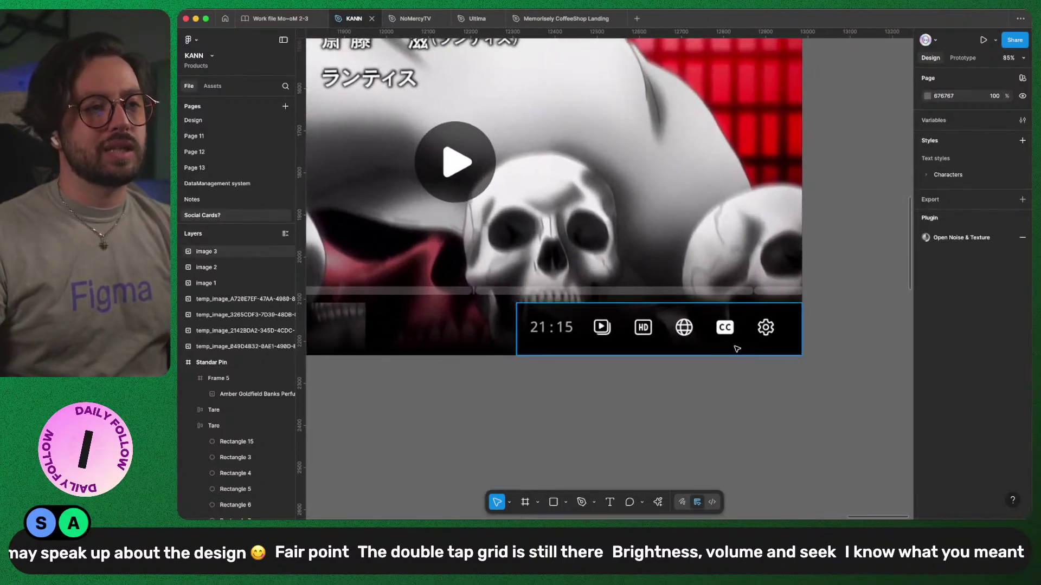
pyautogui.scroll(3, 734, 348)
pyautogui.scroll(-5, 723, 349)
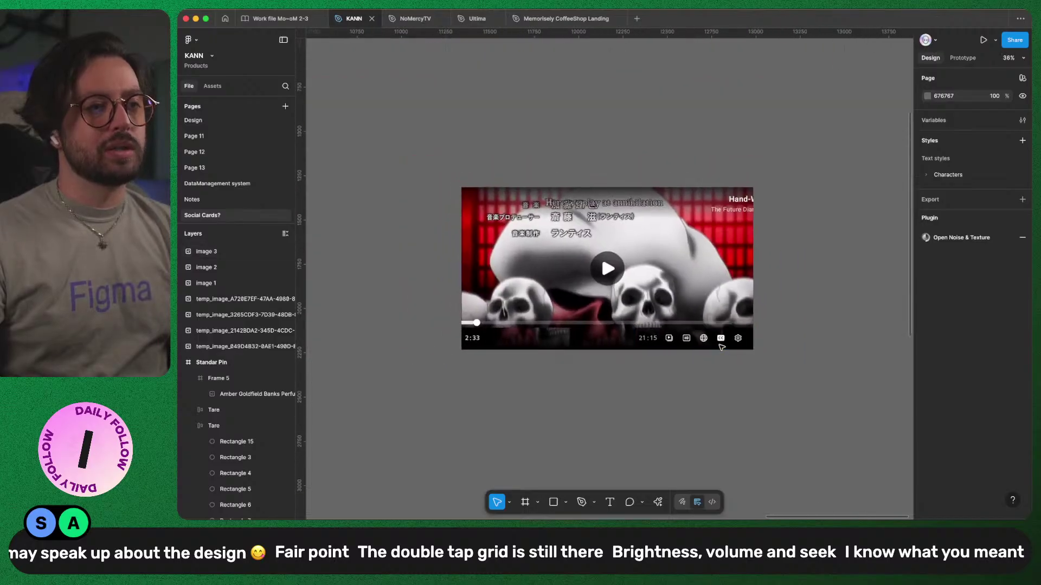
pyautogui.scroll(5, 731, 336)
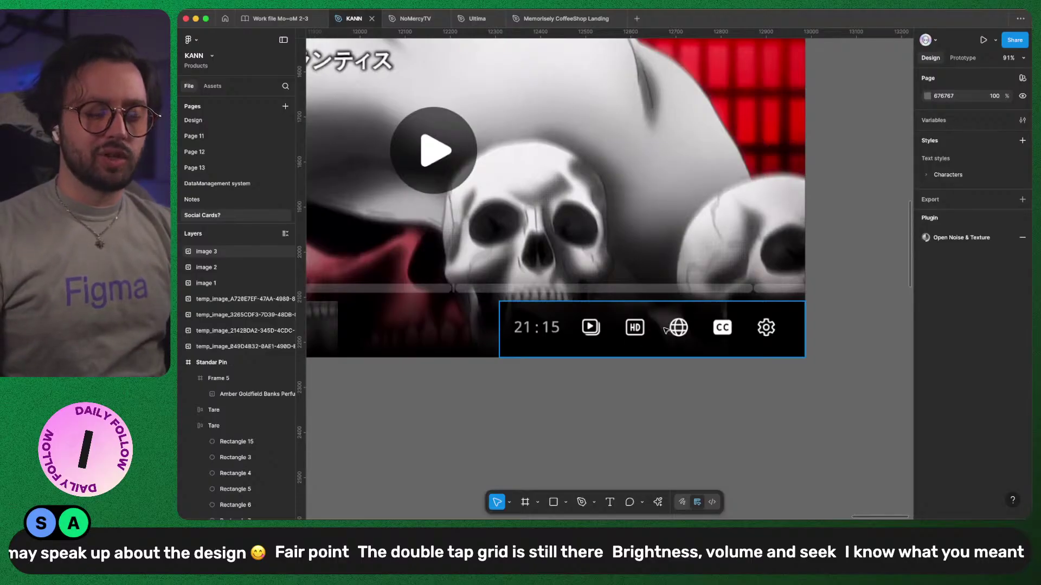
pyautogui.scroll(-5, 735, 341)
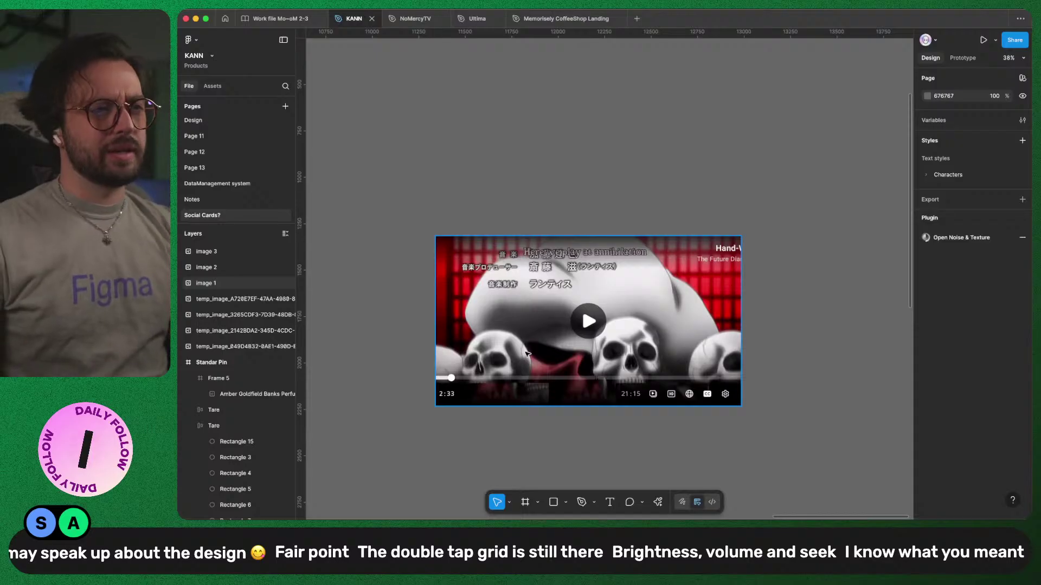
# - Delete the cropped player image together with both control pieces from the canvas
pyautogui.moveTo(401, 194); pyautogui.dragTo(785, 449)
pyautogui.press('BackSpace')
# - Switch to the browser and examine the Afleveringen episode panel in the original mockup image up close
pyautogui.press('super+Tab')
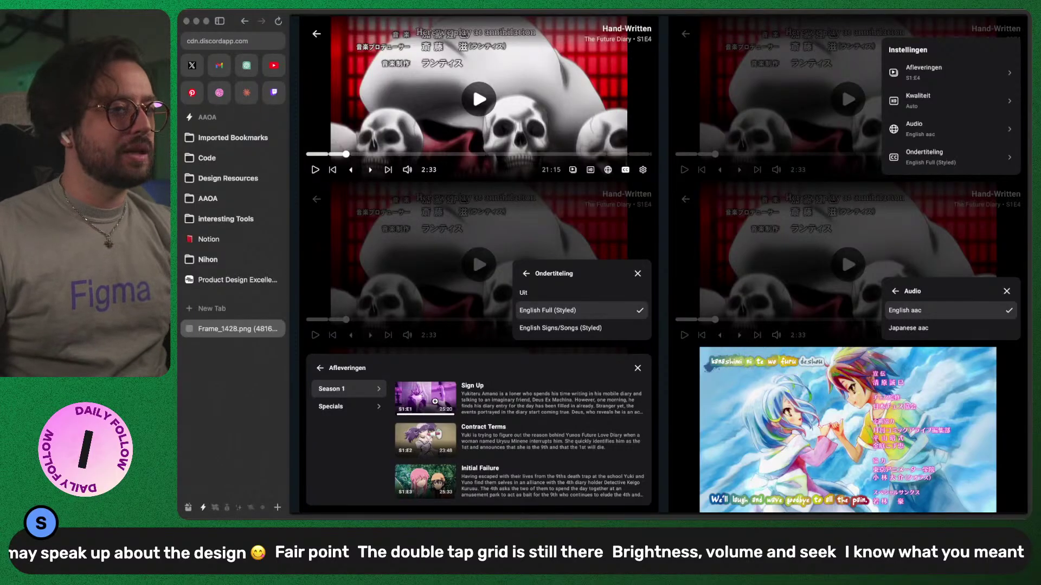
pyautogui.click(476, 381)
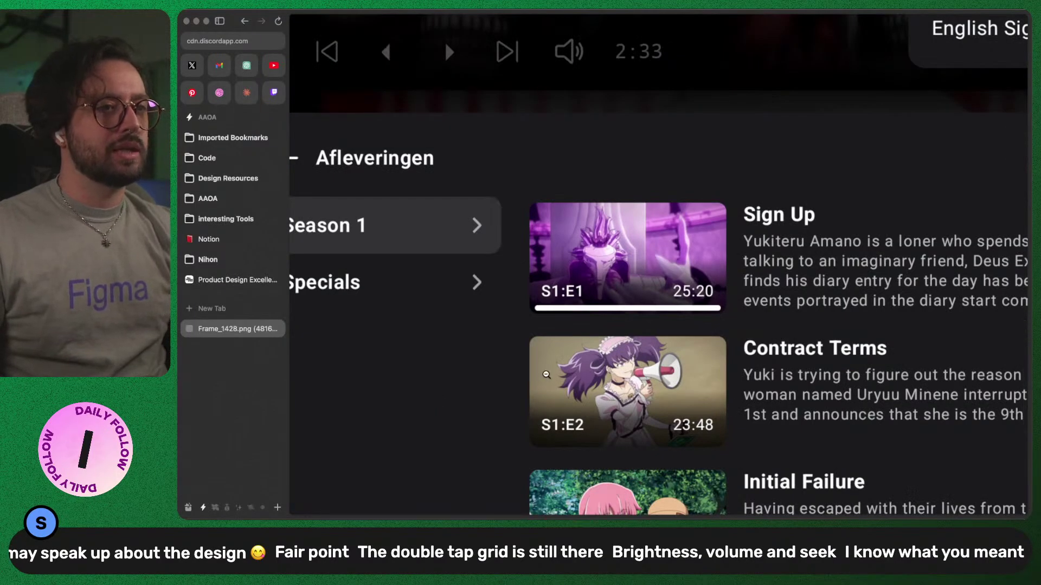
pyautogui.click(436, 401)
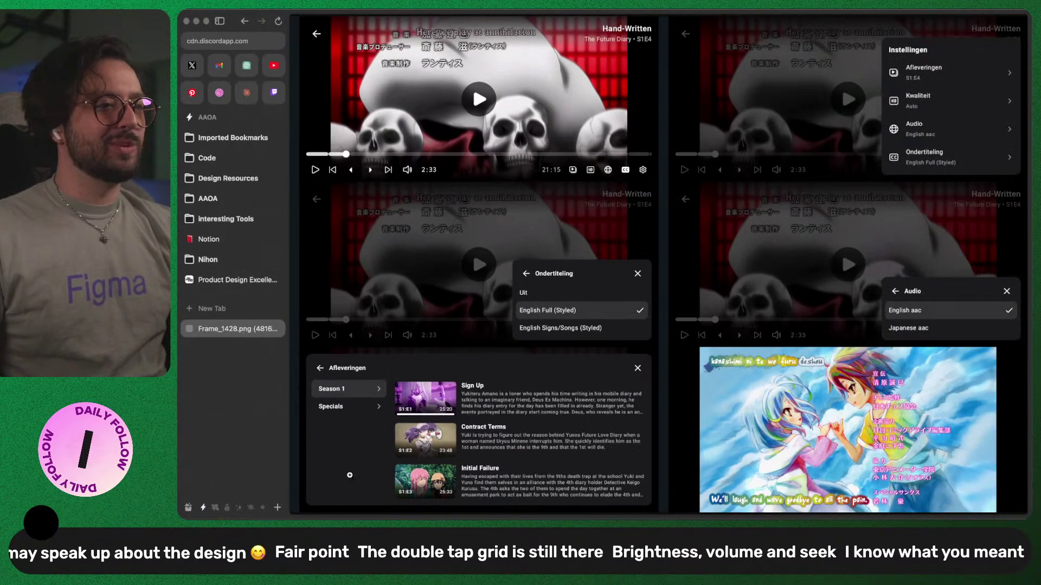
pyautogui.click(231, 422)
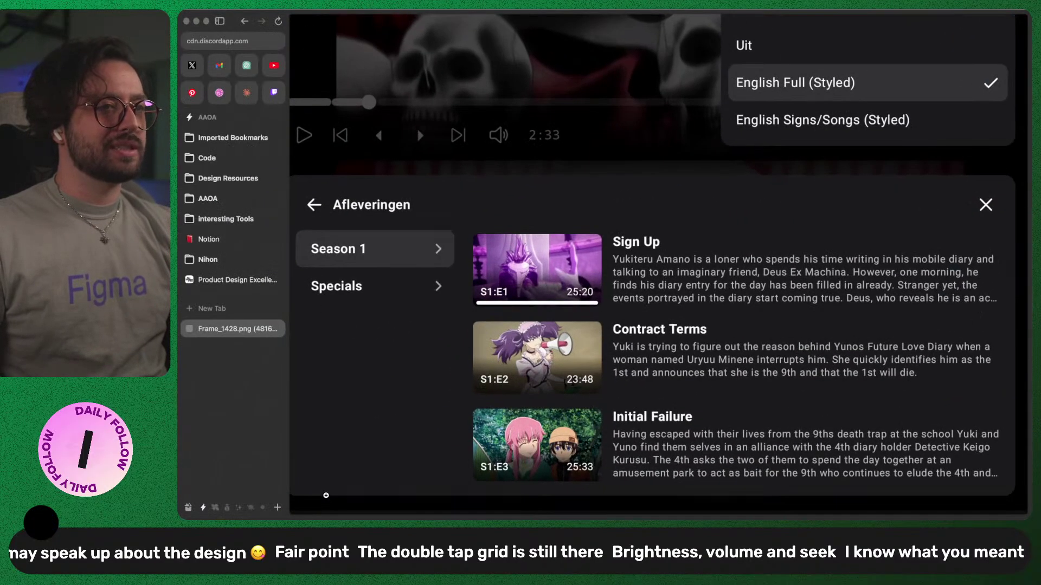
# - Examine the Afleveringen episode panel together with the Ondertiteling popup above it in the mockup image
pyautogui.hscroll(-2, 326, 496)
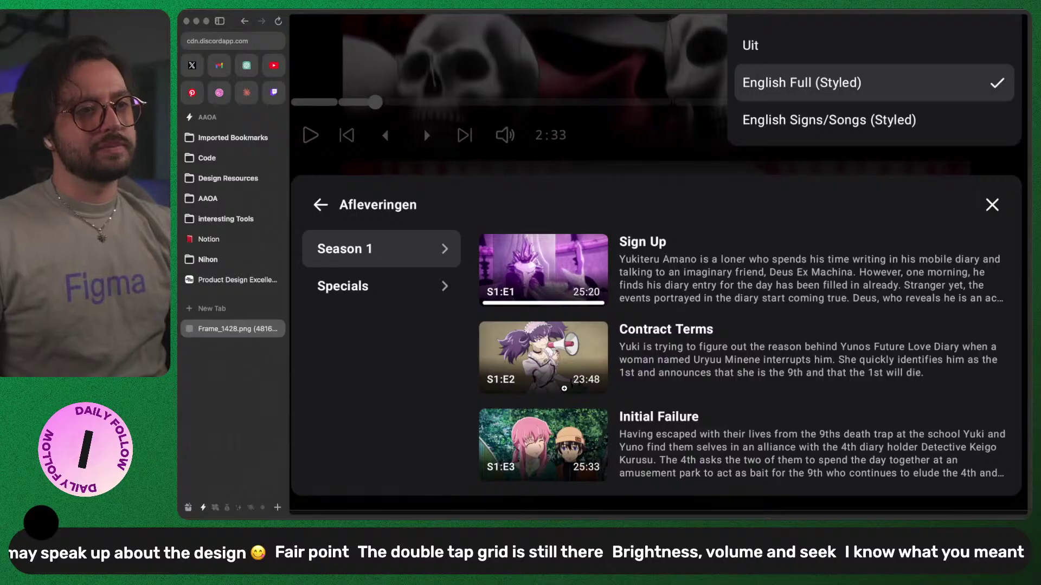
pyautogui.scroll(-3, 564, 389)
pyautogui.scroll(2, 564, 389)
pyautogui.scroll(-1, 580, 395)
pyautogui.hscroll(-1, 579, 395)
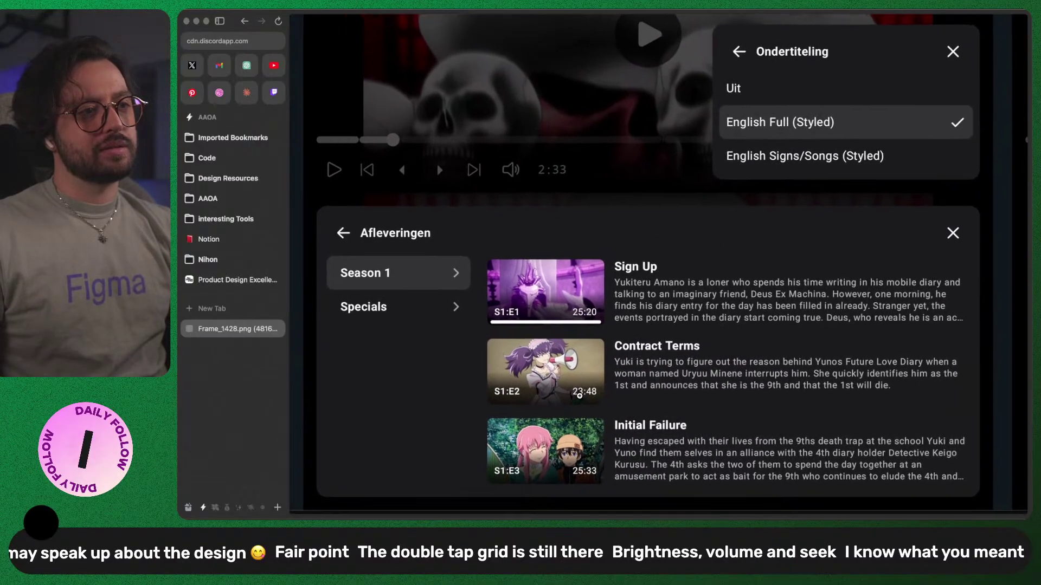
pyautogui.hscroll(-1, 579, 396)
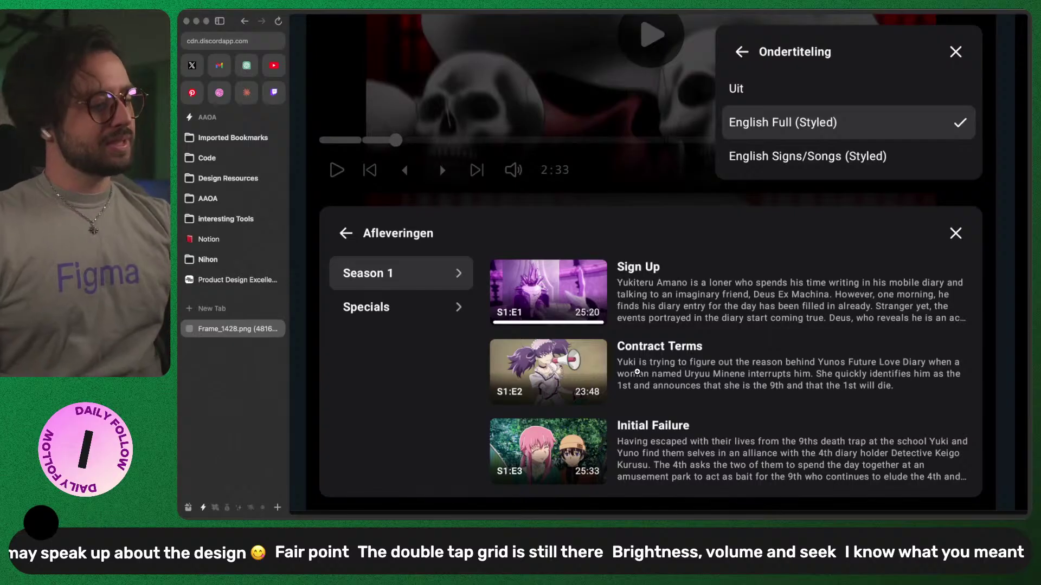
# - Copy the complete player mockup image from the browser and paste it onto the Social Cards? page in Figma
pyautogui.click(687, 318)
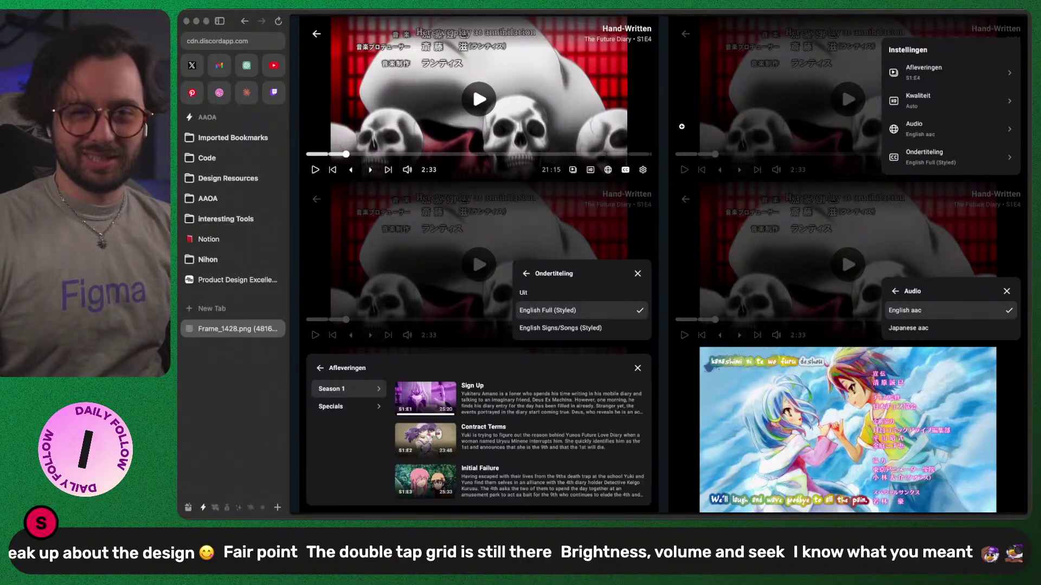
pyautogui.rightClick(682, 164)
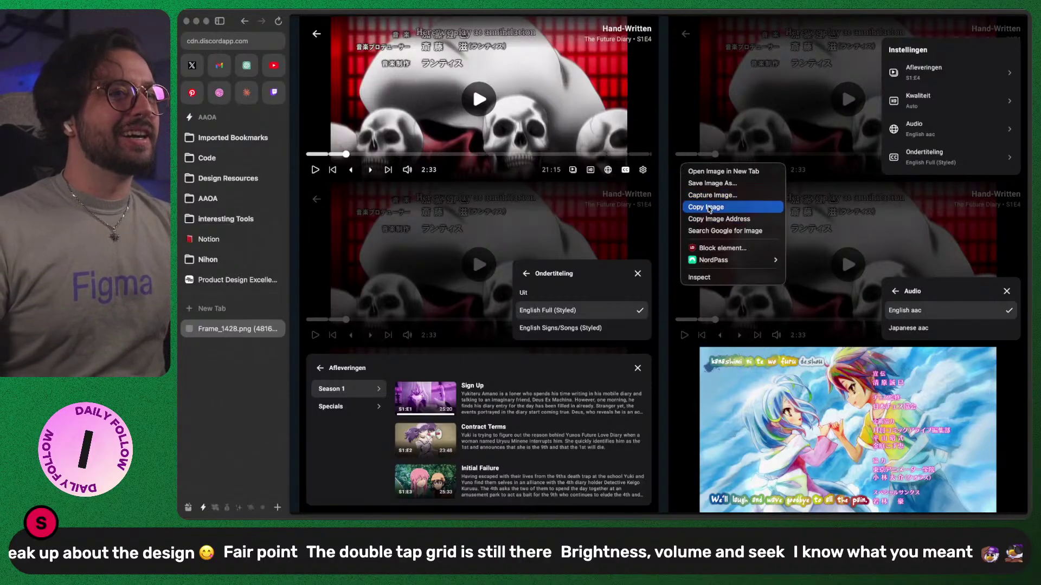
pyautogui.click(709, 208)
pyautogui.hotkey('ctrl', 'Right')
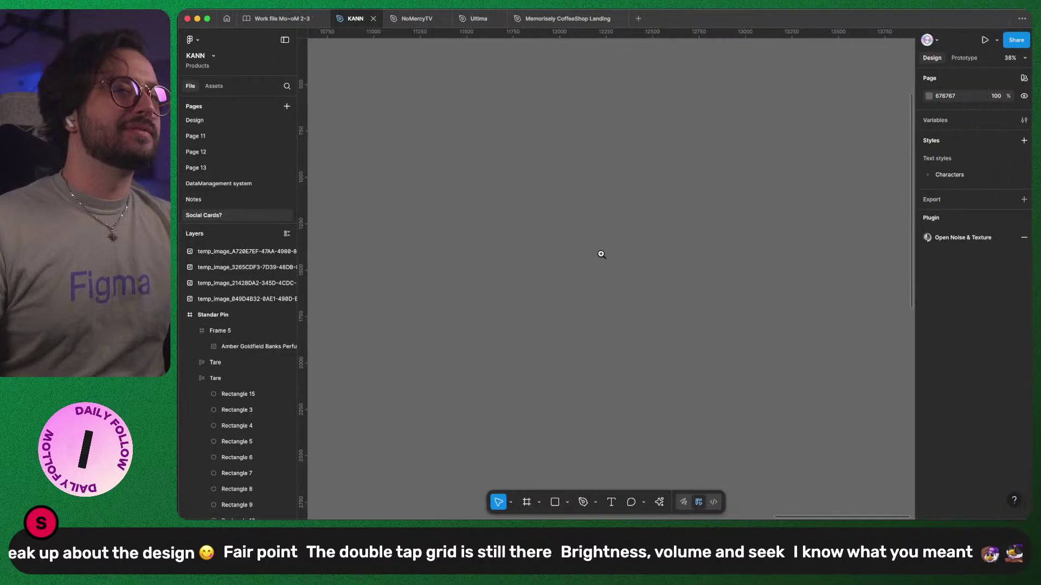
pyautogui.press('super+v')
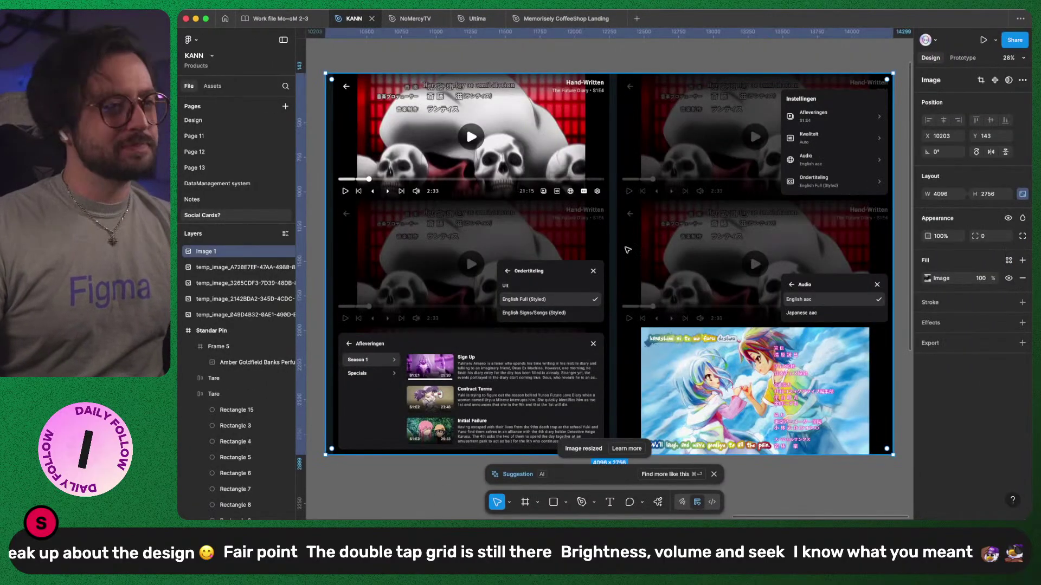
# - Duplicate the mockup image to its right and crop the copy around the Ondertiteling popup to 919 × 577
pyautogui.scroll(-5, 627, 249)
pyautogui.moveTo(605, 184); pyautogui.dragTo(801, 185)
pyautogui.moveTo(767, 265); pyautogui.dragTo(768, 220)
pyautogui.moveTo(693, 182); pyautogui.dragTo(758, 187)
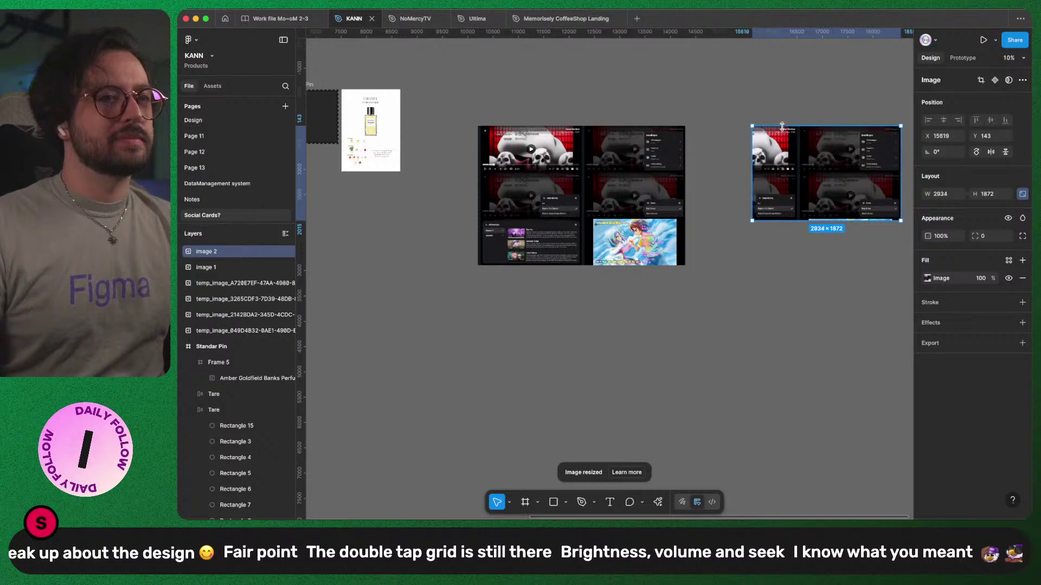
pyautogui.moveTo(782, 126); pyautogui.dragTo(783, 191)
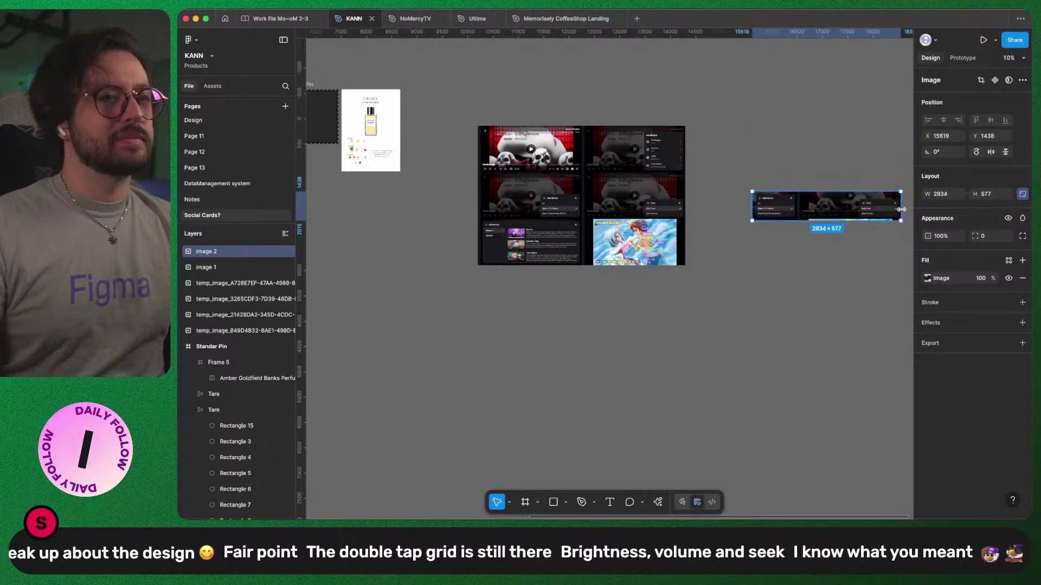
pyautogui.moveTo(901, 209); pyautogui.dragTo(818, 211)
# - Duplicate the Ondertiteling crop beside itself and shift its crop to show the Audio popup at 880 × 577
pyautogui.hscroll(3, 801, 212)
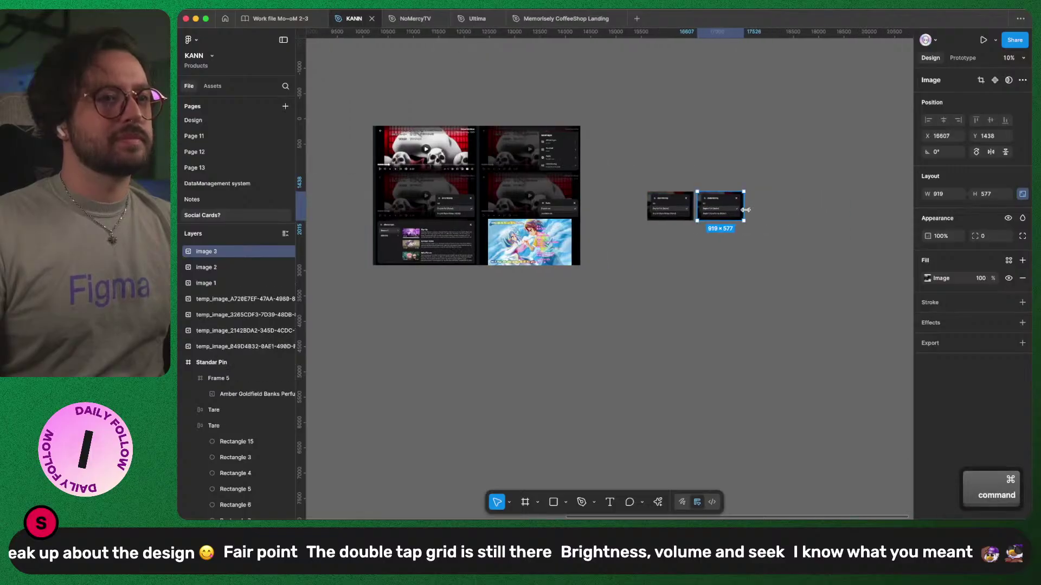
pyautogui.moveTo(745, 210); pyautogui.dragTo(843, 218)
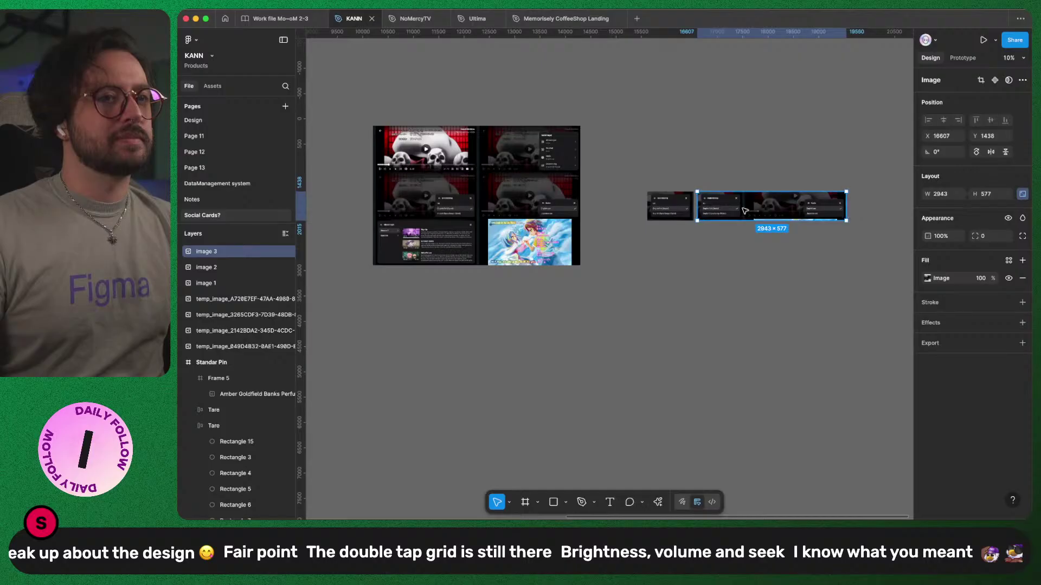
pyautogui.moveTo(700, 209)
pyautogui.mouseDown()
pyautogui.moveTo(784, 216)
pyautogui.moveTo(698, 213)
pyautogui.mouseUp()
pyautogui.scroll(3, 705, 215)
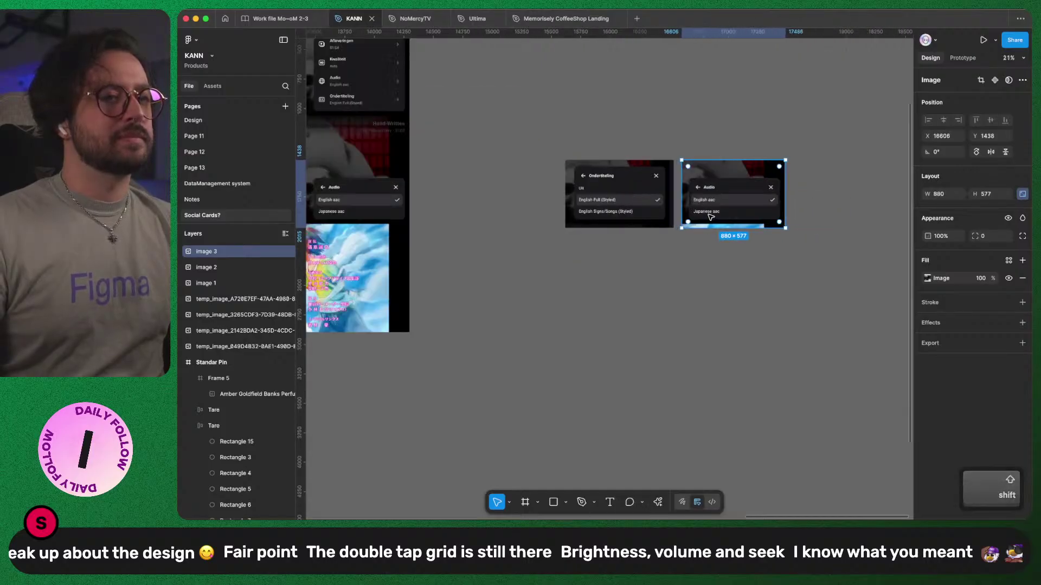
# - Crop the Audio piece's right and bottom edges flush with the popup, bringing it to 833 × 504
pyautogui.scroll(10, 710, 217)
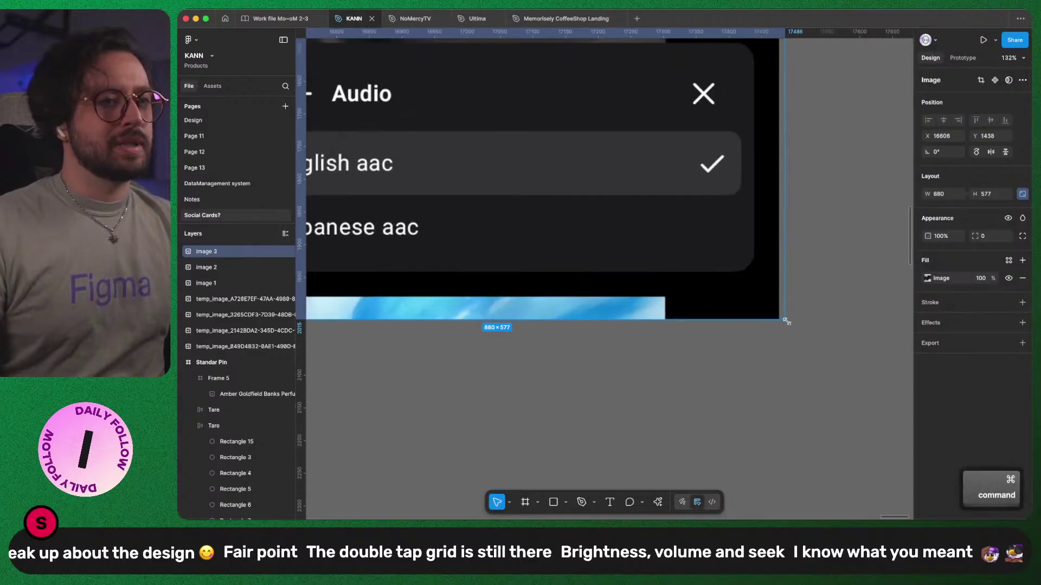
pyautogui.moveTo(787, 322); pyautogui.dragTo(756, 274)
pyautogui.scroll(10, 753, 270)
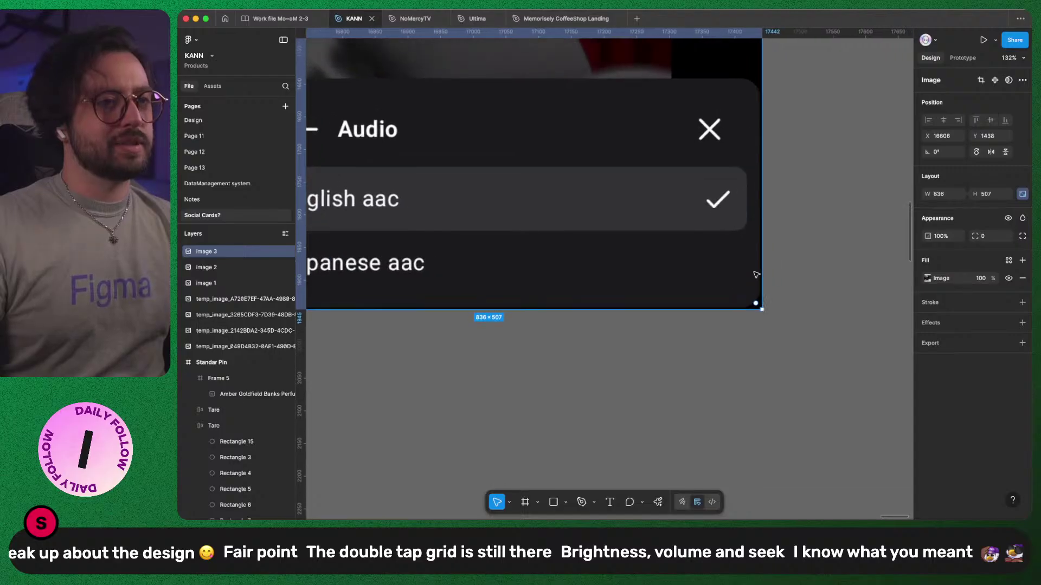
pyautogui.moveTo(827, 295); pyautogui.dragTo(807, 295)
pyautogui.scroll(-5, 704, 335)
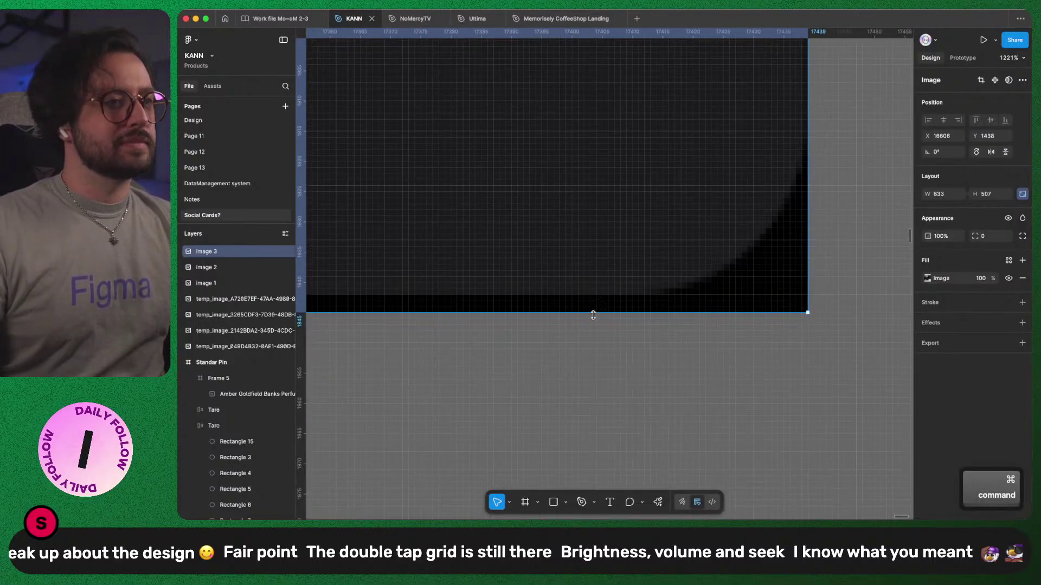
pyautogui.moveTo(593, 311); pyautogui.dragTo(599, 297)
pyautogui.scroll(-6, 599, 303)
pyautogui.scroll(10, 606, 304)
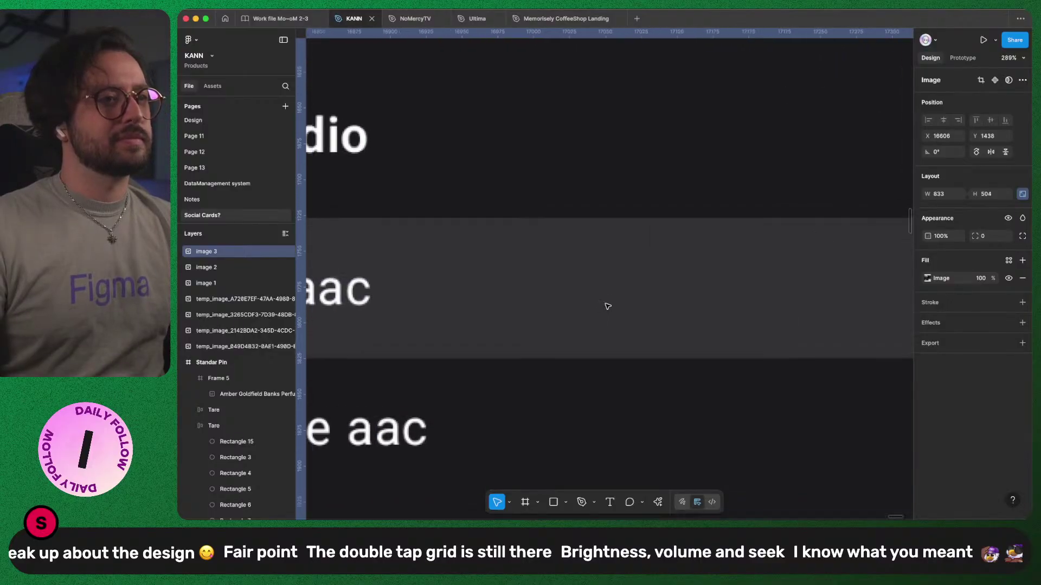
# - Crop the Audio piece's top and left edges tightly to the popup, bringing it to 773 × 350
pyautogui.scroll(-3, 607, 304)
pyautogui.scroll(2, 473, 146)
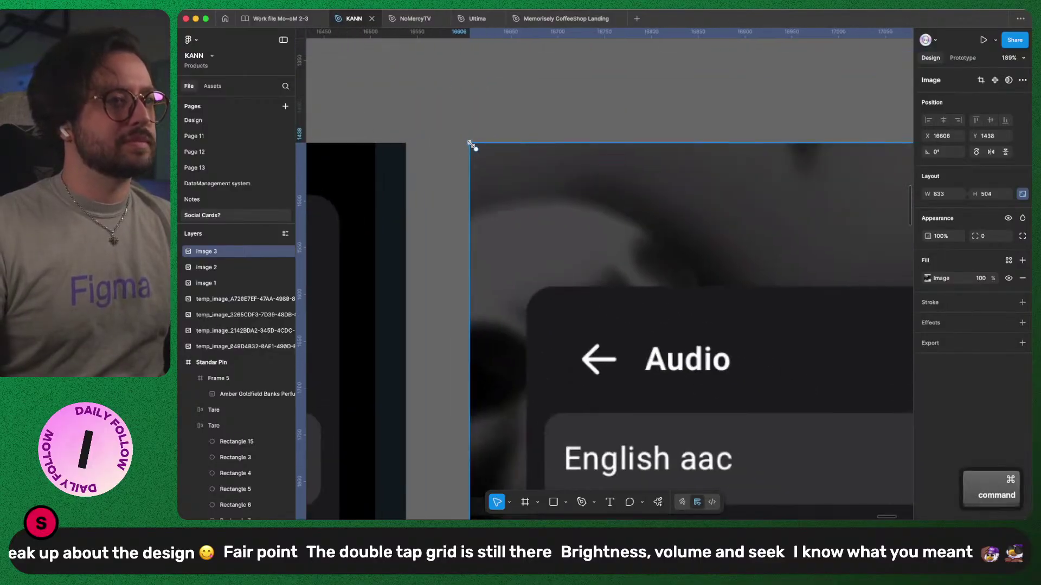
pyautogui.moveTo(470, 144); pyautogui.dragTo(523, 285)
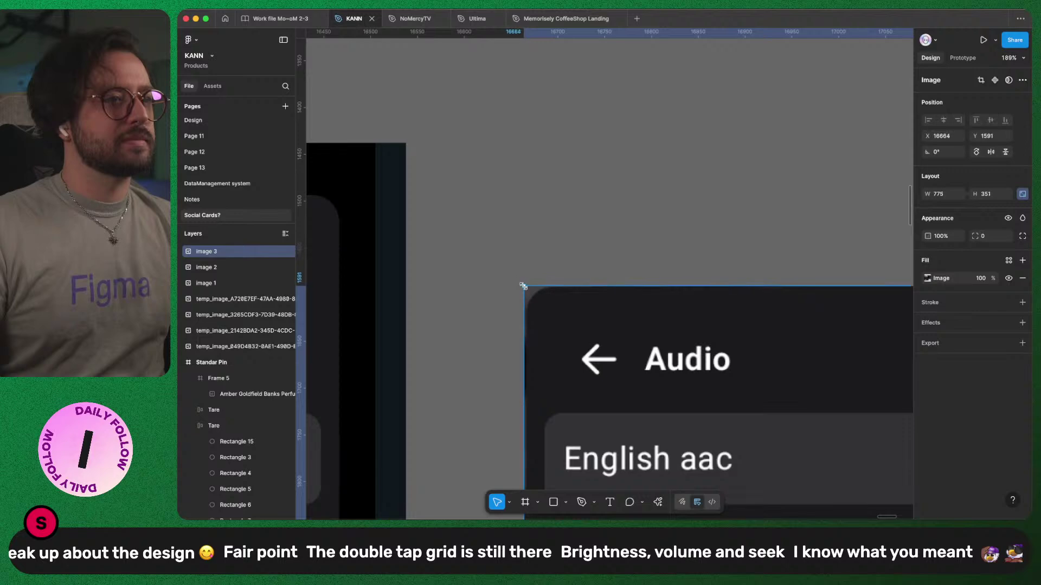
pyautogui.scroll(10, 555, 298)
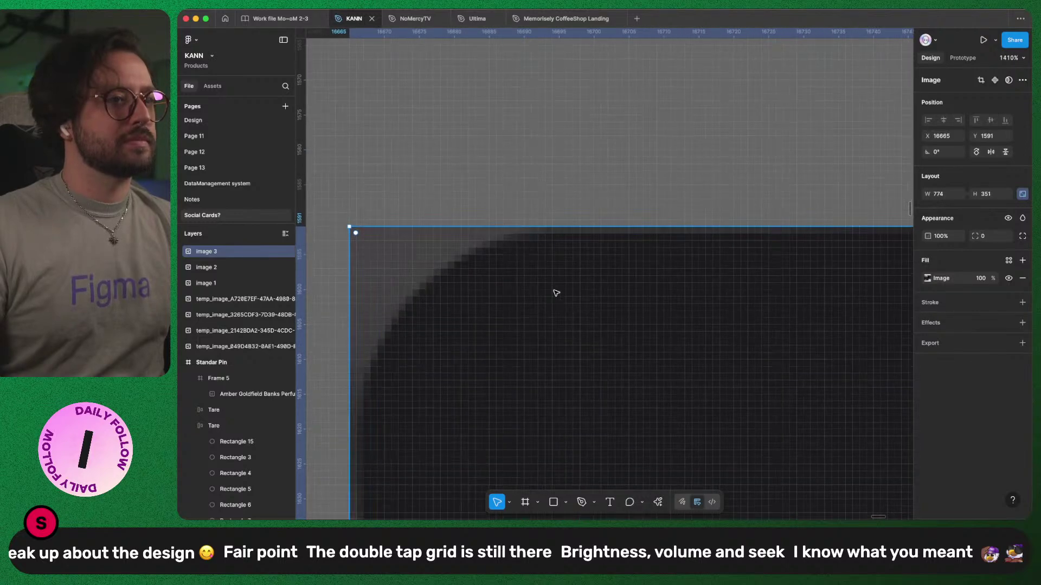
pyautogui.moveTo(638, 229); pyautogui.dragTo(638, 232)
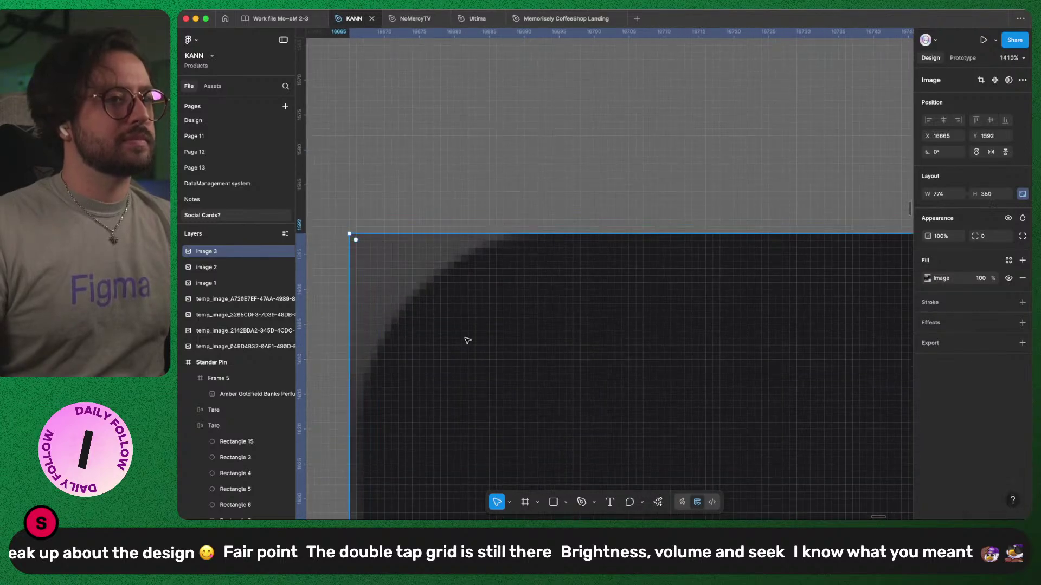
pyautogui.scroll(-5, 467, 341)
pyautogui.moveTo(355, 351); pyautogui.dragTo(358, 348)
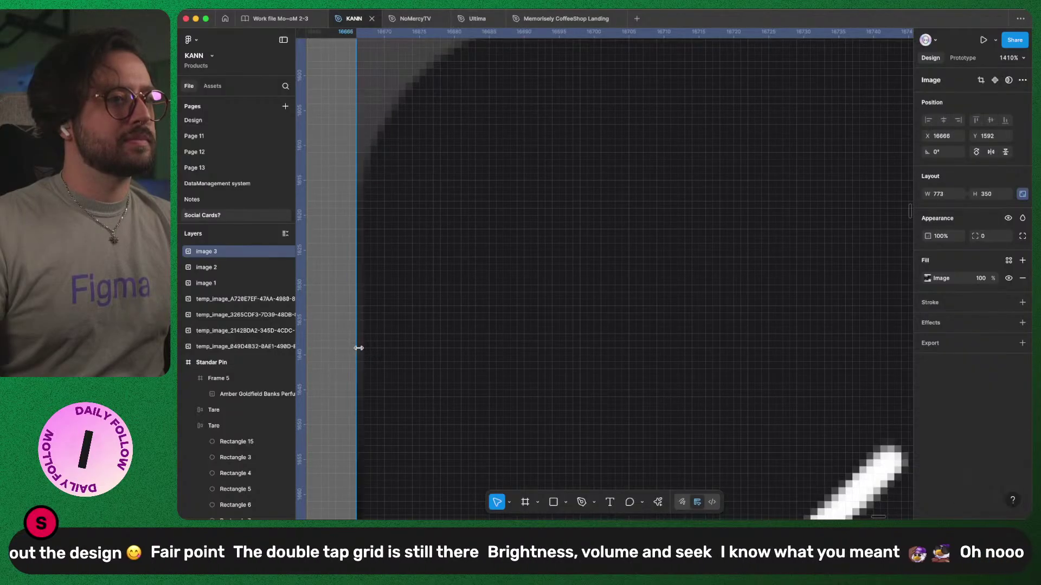
pyautogui.scroll(-15, 495, 297)
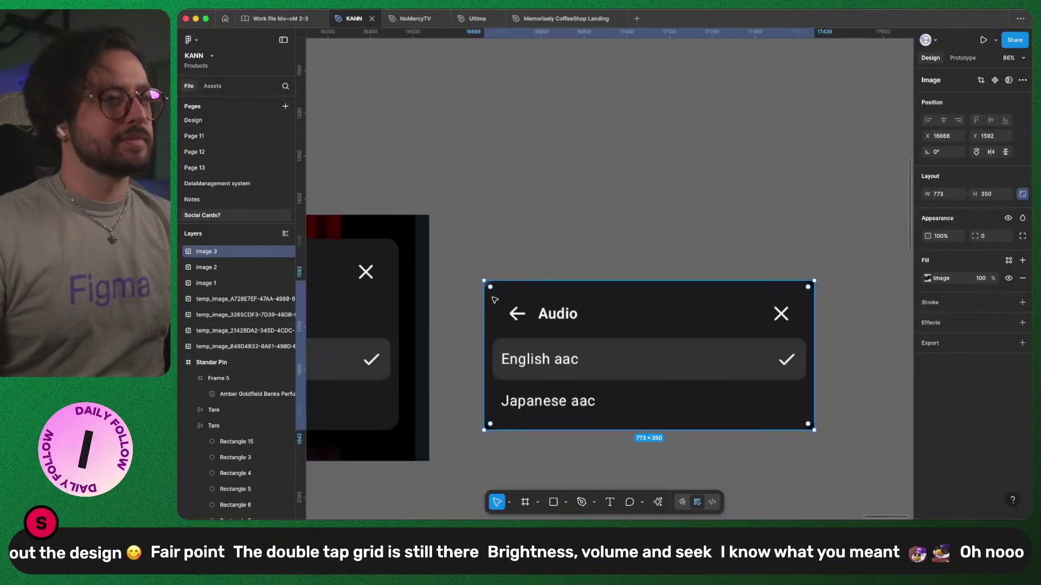
# - Crop the Ondertiteling piece's right and bottom edges flush with the popup, bringing it to 848 × 504
pyautogui.click(485, 307)
pyautogui.hscroll(-5, 485, 308)
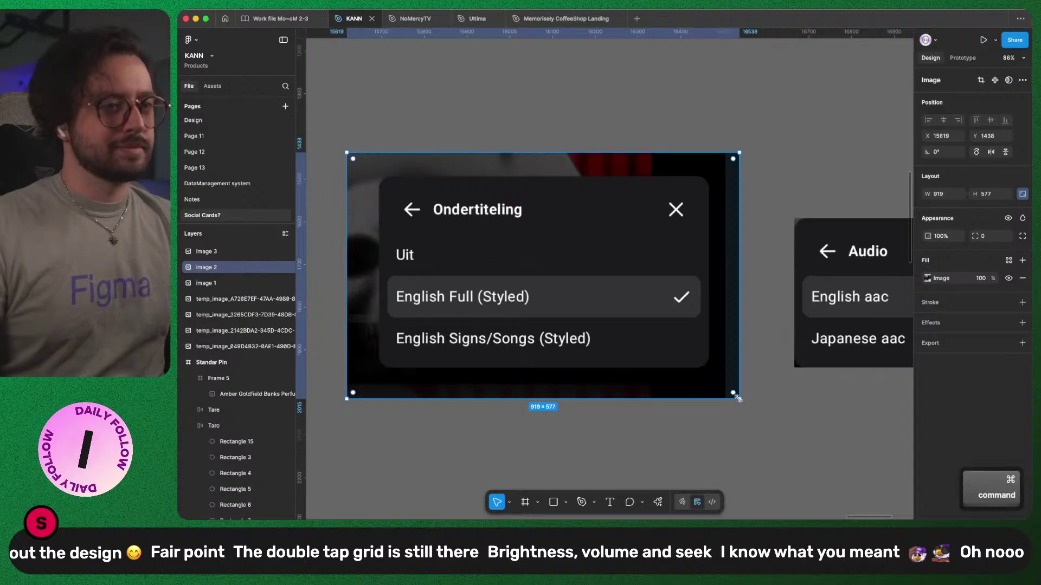
pyautogui.moveTo(740, 401); pyautogui.dragTo(710, 371)
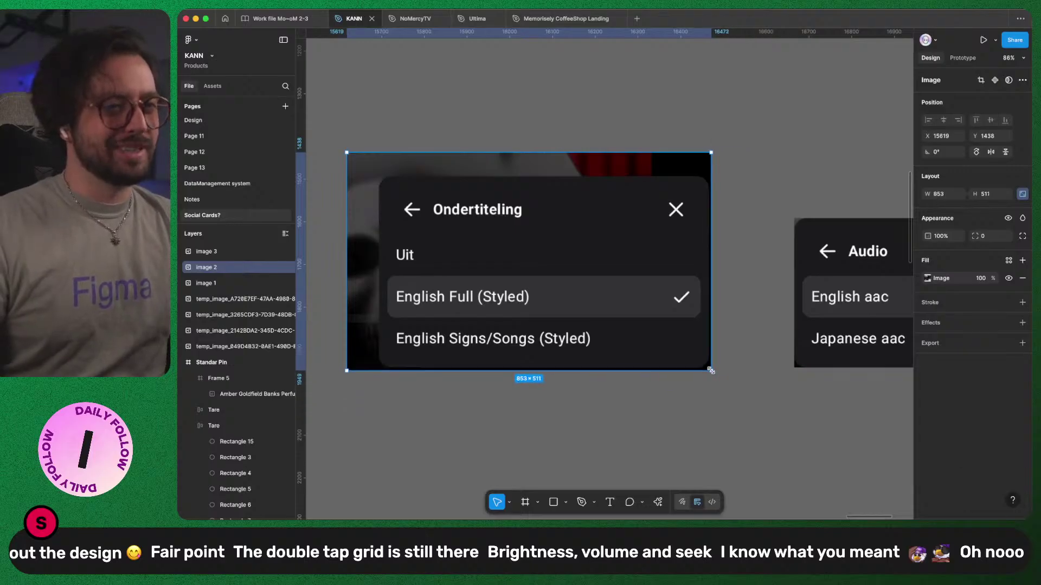
pyautogui.scroll(10, 706, 367)
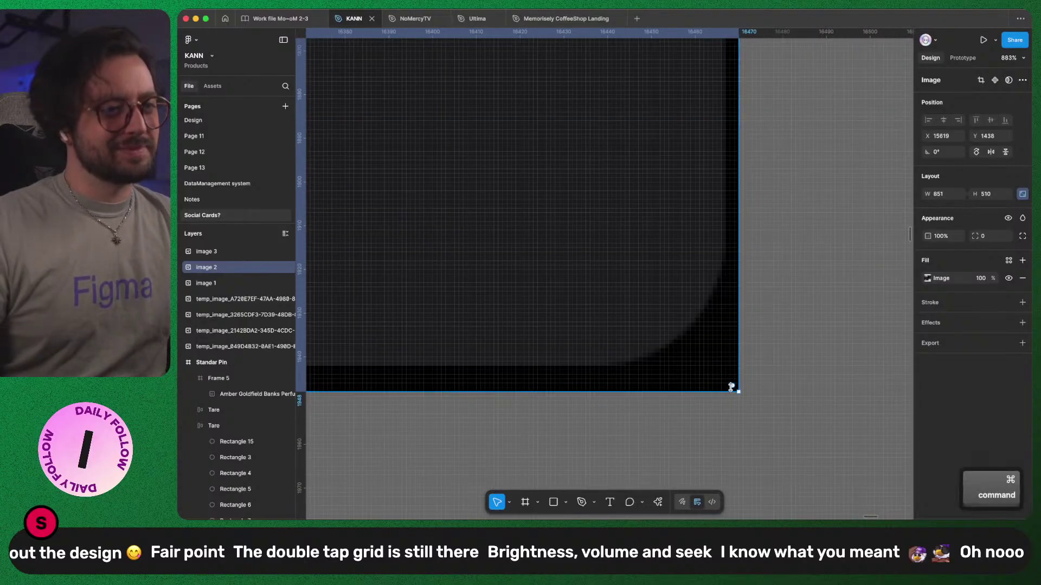
pyautogui.moveTo(734, 388); pyautogui.dragTo(724, 367)
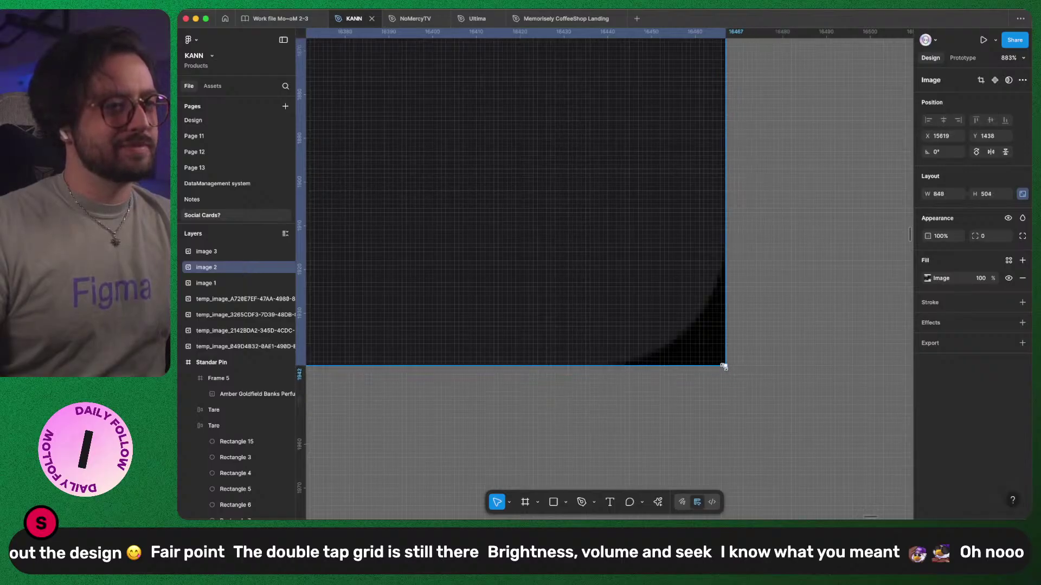
pyautogui.scroll(-10, 652, 293)
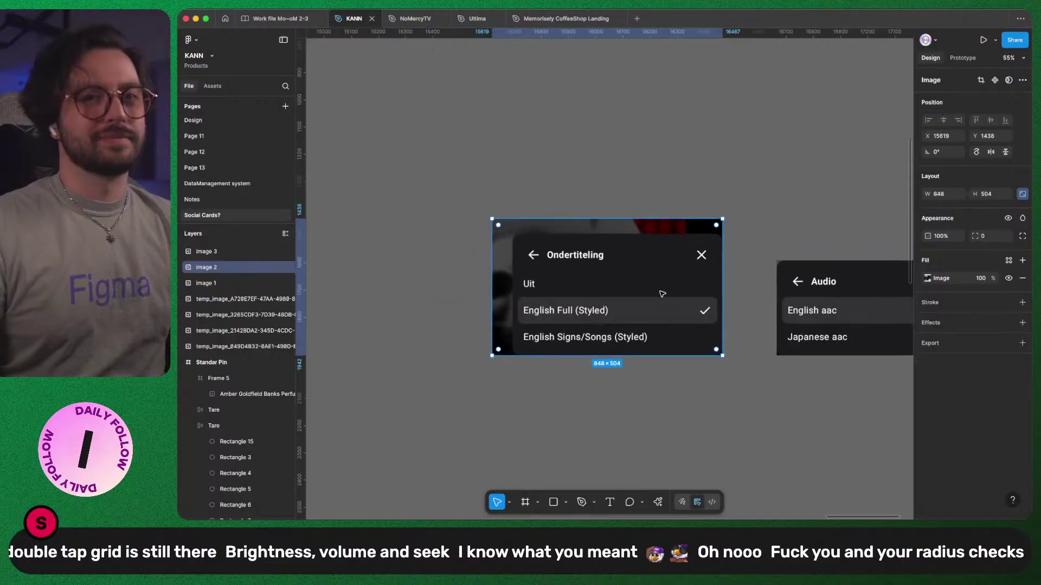
# - Crop the Ondertiteling piece's top and left edges tightly to the popup, bringing it to 772 × 448
pyautogui.scroll(2, 557, 236)
pyautogui.scroll(5, 557, 235)
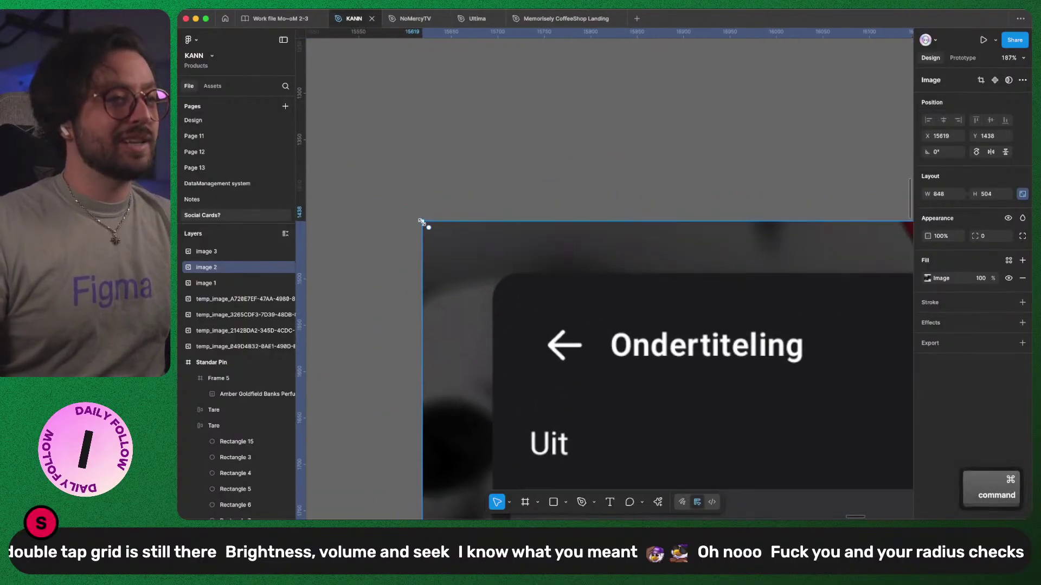
pyautogui.moveTo(420, 217); pyautogui.dragTo(491, 270)
pyautogui.scroll(10, 503, 273)
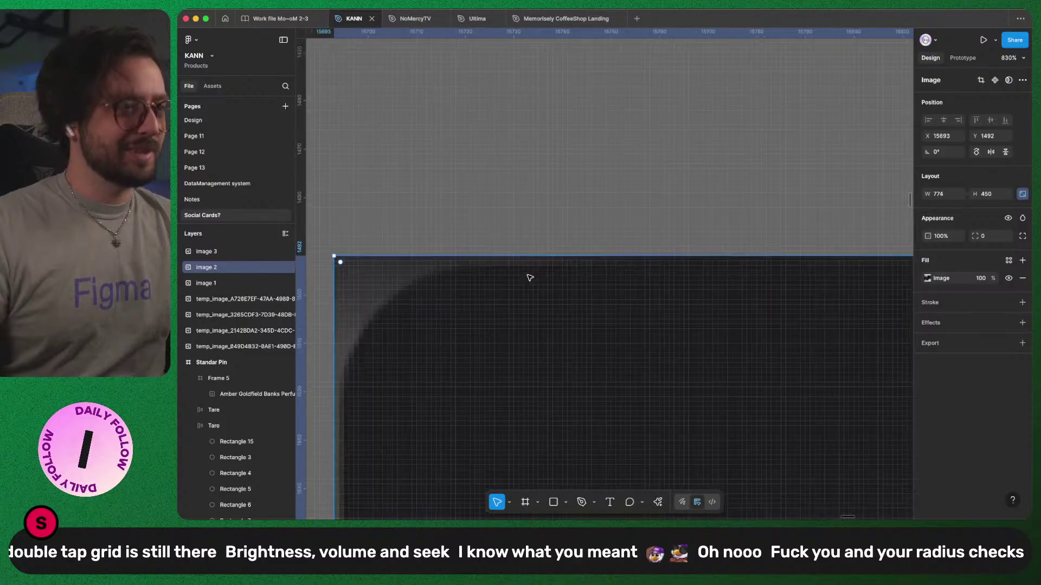
pyautogui.moveTo(537, 244)
pyautogui.mouseDown()
pyautogui.moveTo(536, 235)
pyautogui.moveTo(536, 254)
pyautogui.mouseUp()
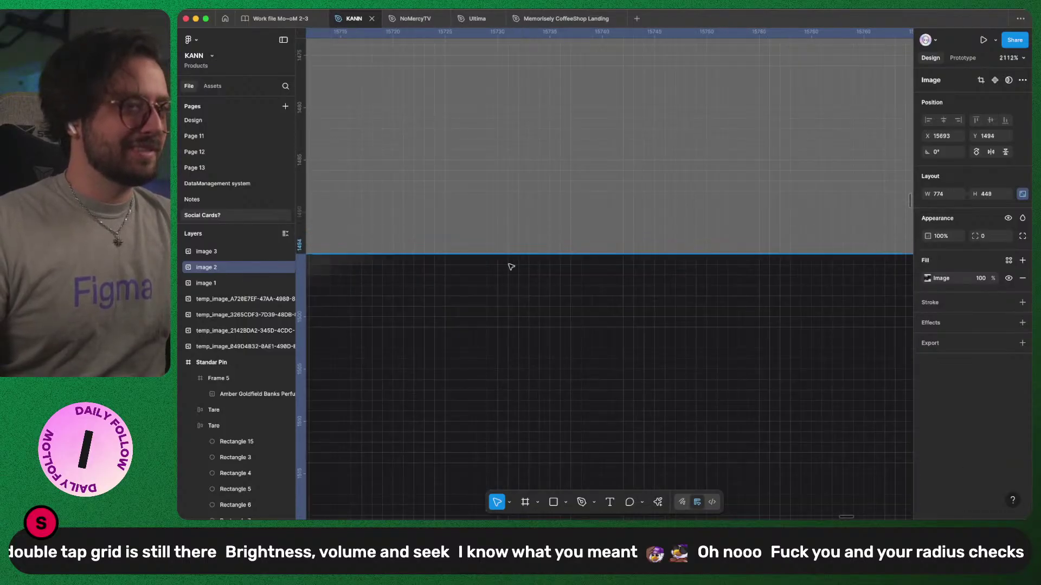
pyautogui.scroll(-5, 509, 268)
pyautogui.scroll(-5, 493, 295)
pyautogui.scroll(3, 436, 342)
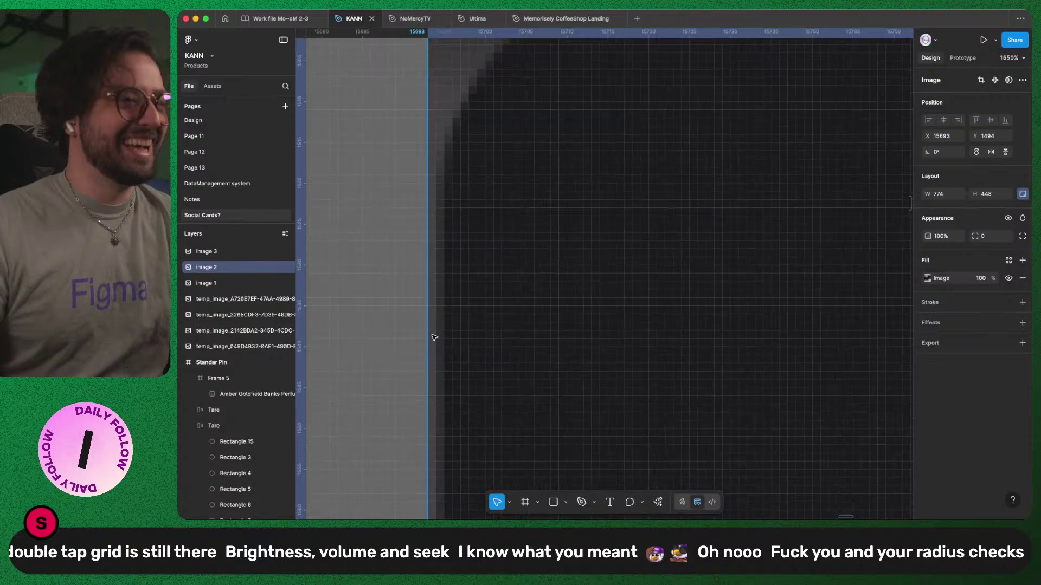
pyautogui.moveTo(428, 333); pyautogui.dragTo(446, 331)
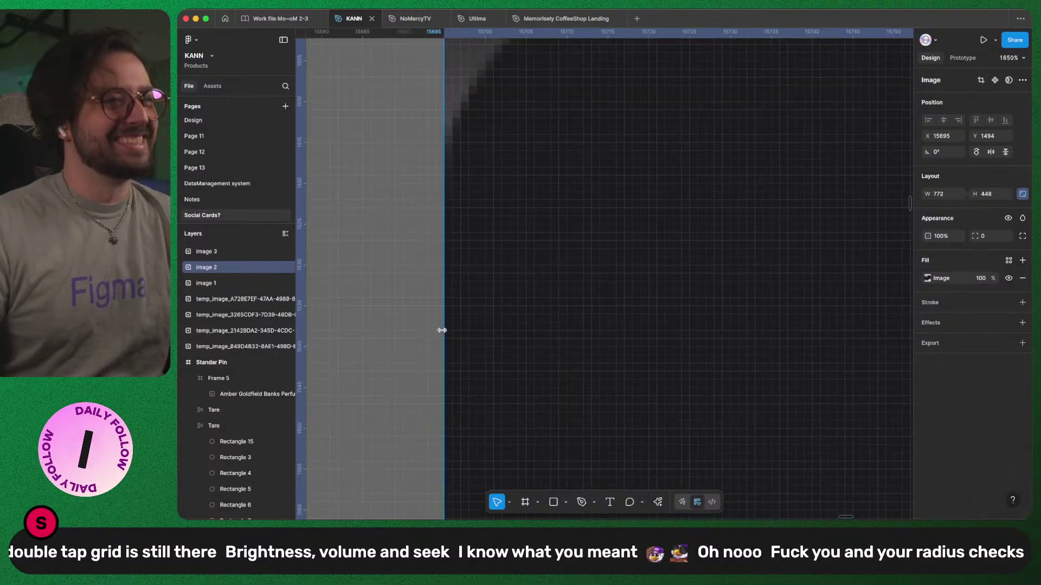
pyautogui.scroll(-10, 454, 255)
pyautogui.scroll(-5, 453, 253)
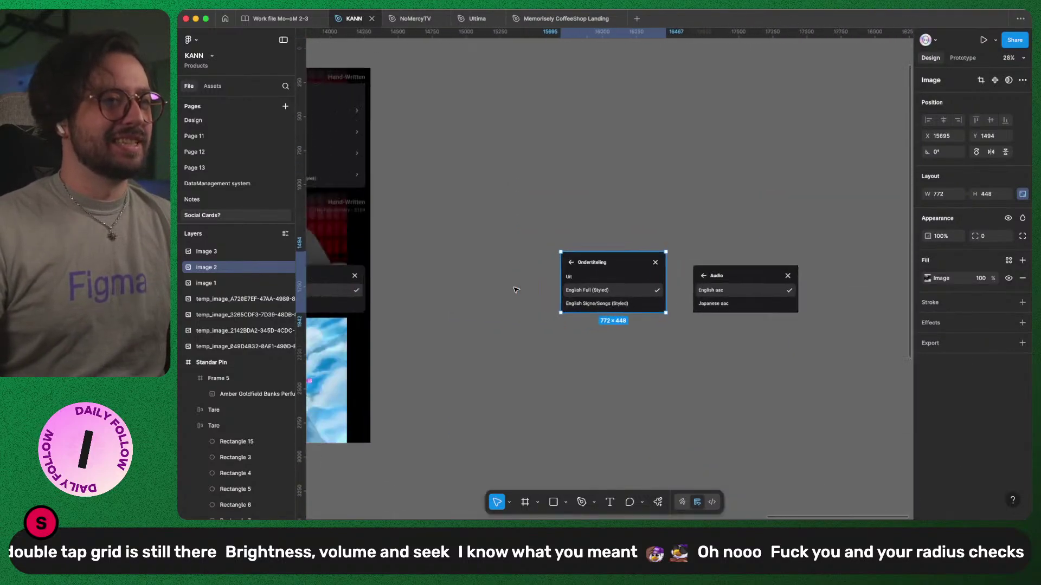
# - Duplicate the full mockup image with an offset and crop the copy around the Instellingen menu to 810 × 913
pyautogui.click(433, 237)
pyautogui.press('alt')
pyautogui.moveTo(434, 237); pyautogui.dragTo(503, 253)
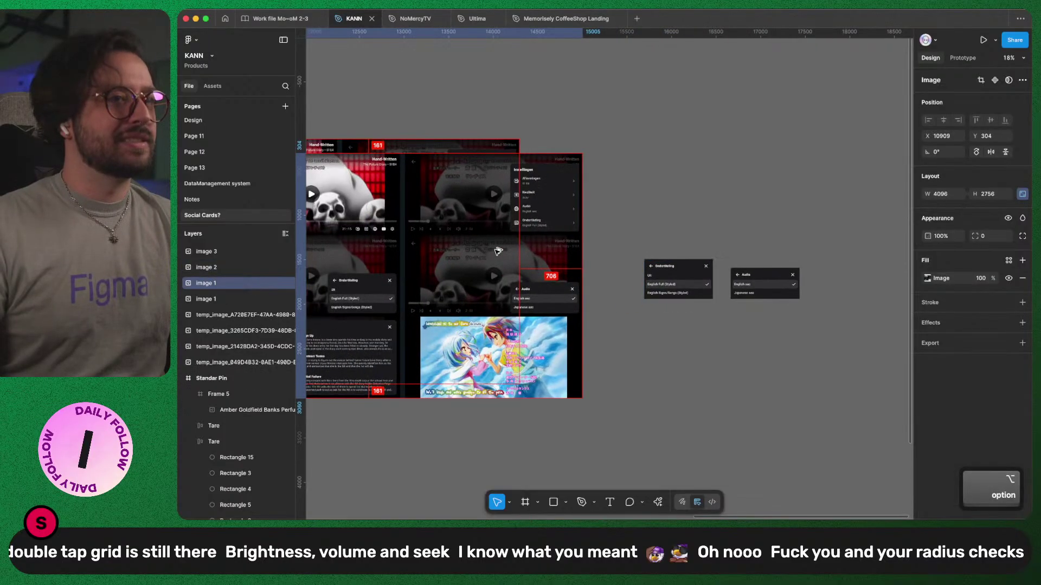
pyautogui.hscroll(-5, 372, 399)
pyautogui.press('super')
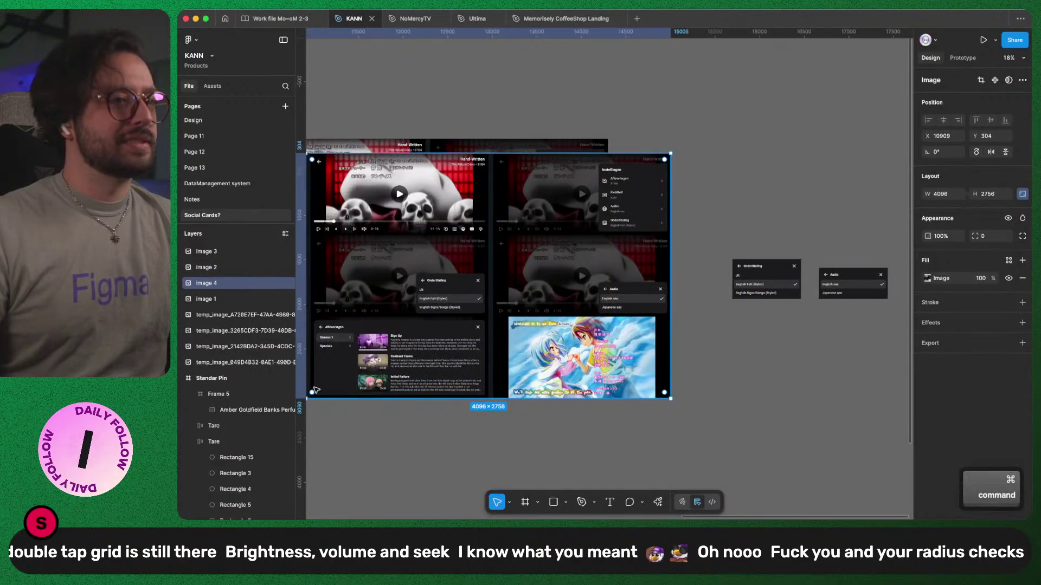
pyautogui.moveTo(396, 395); pyautogui.dragTo(676, 234)
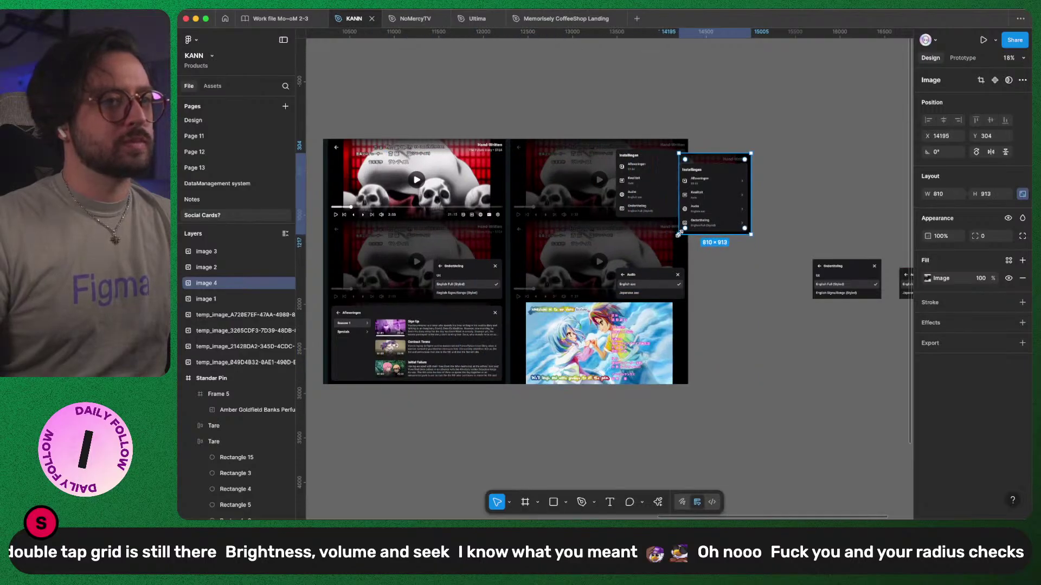
# - Crop the Instellingen piece's bottom edge flush with the menu, bringing it to 880 high, and inspect its side edges
pyautogui.scroll(10, 677, 234)
pyautogui.press('super')
pyautogui.moveTo(727, 253); pyautogui.dragTo(730, 189)
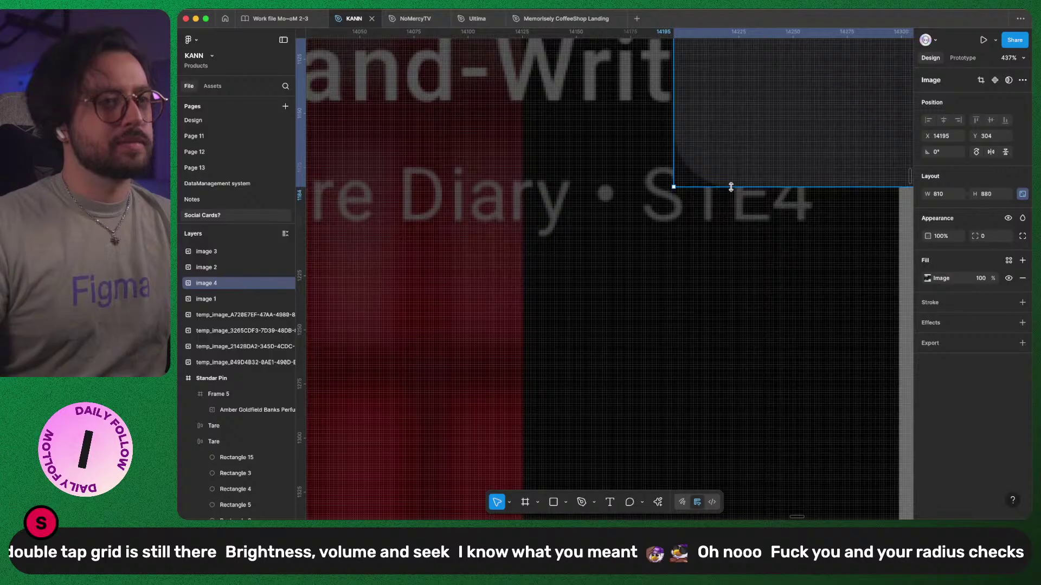
pyautogui.scroll(-5, 728, 192)
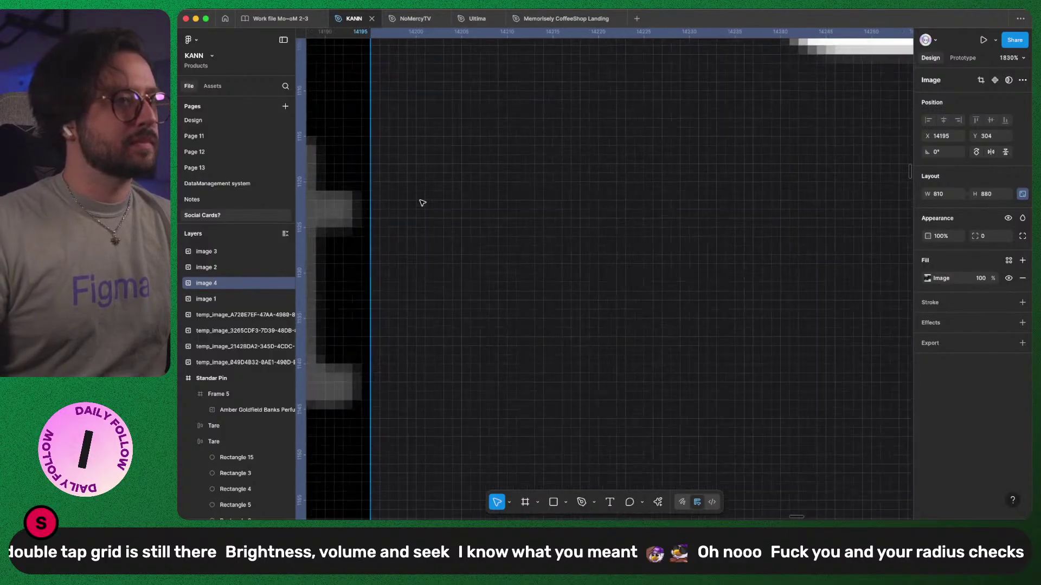
pyautogui.hscroll(5, 671, 218)
pyautogui.scroll(10, 670, 218)
pyautogui.hscroll(5, 671, 218)
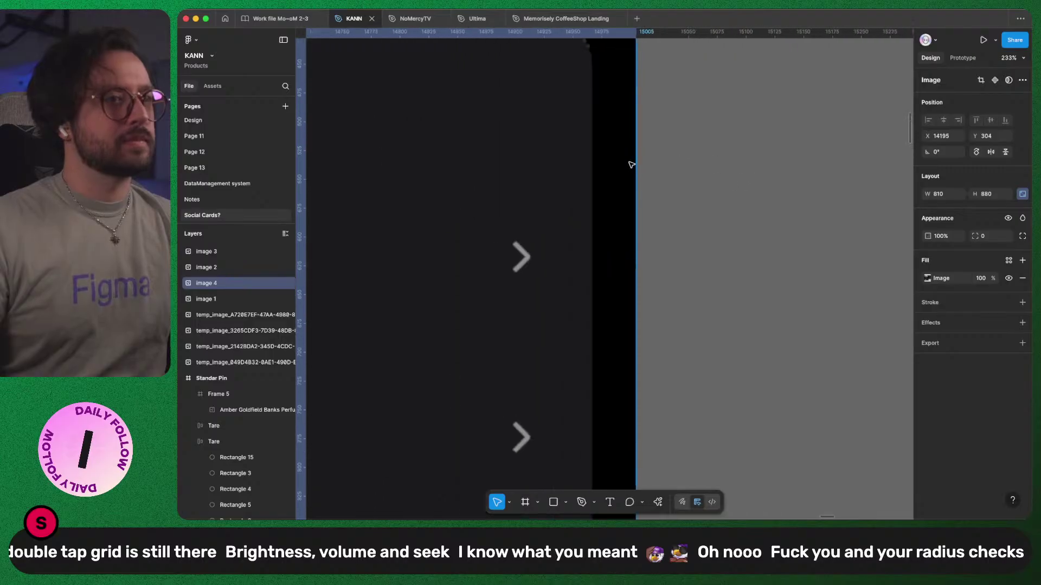
# - Crop the Instellingen image tightly to its panel at 771 × 762 and place it beside the Ondertiteling image
pyautogui.moveTo(709, 158); pyautogui.dragTo(699, 281)
pyautogui.scroll(10, 659, 317)
pyautogui.scroll(2, 457, 157)
pyautogui.moveTo(443, 79); pyautogui.dragTo(444, 96)
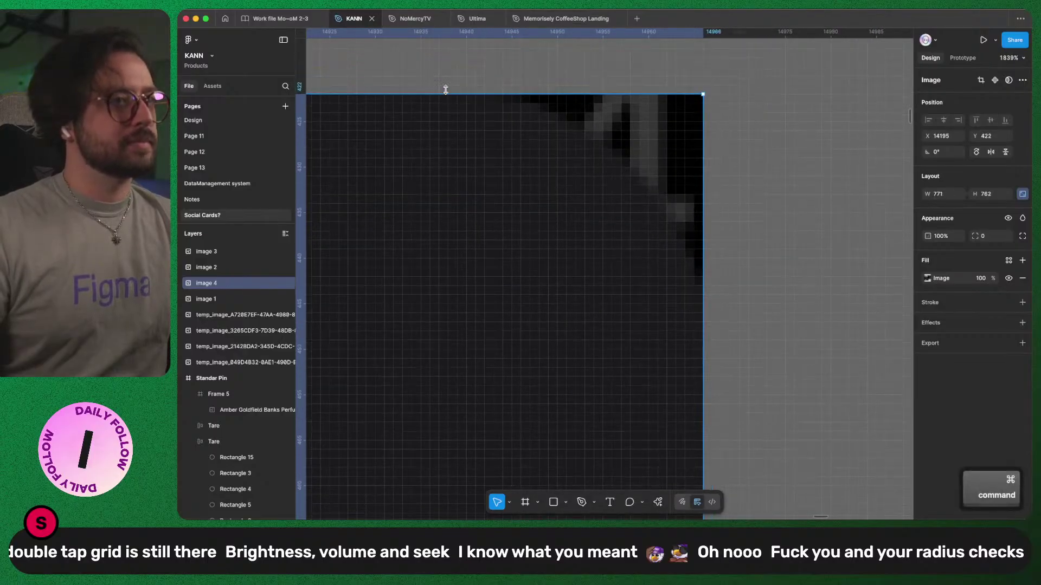
pyautogui.scroll(-15, 497, 156)
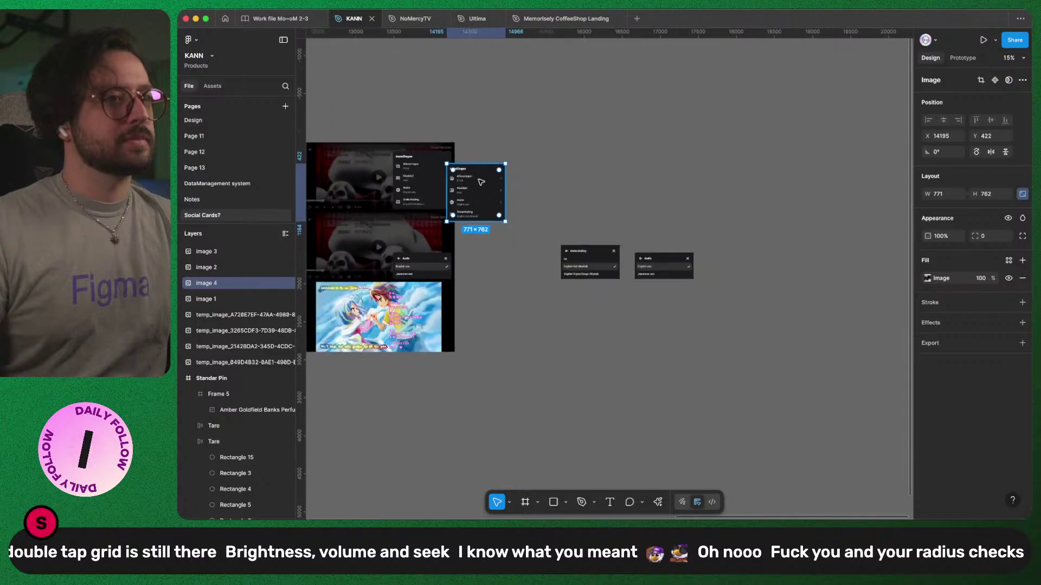
pyautogui.moveTo(468, 179); pyautogui.dragTo(533, 262)
# - Duplicate the large player screenshot collage, offsetting the copy straight down to Y 957
pyautogui.hscroll(-10, 502, 280)
pyautogui.scroll(-2, 501, 280)
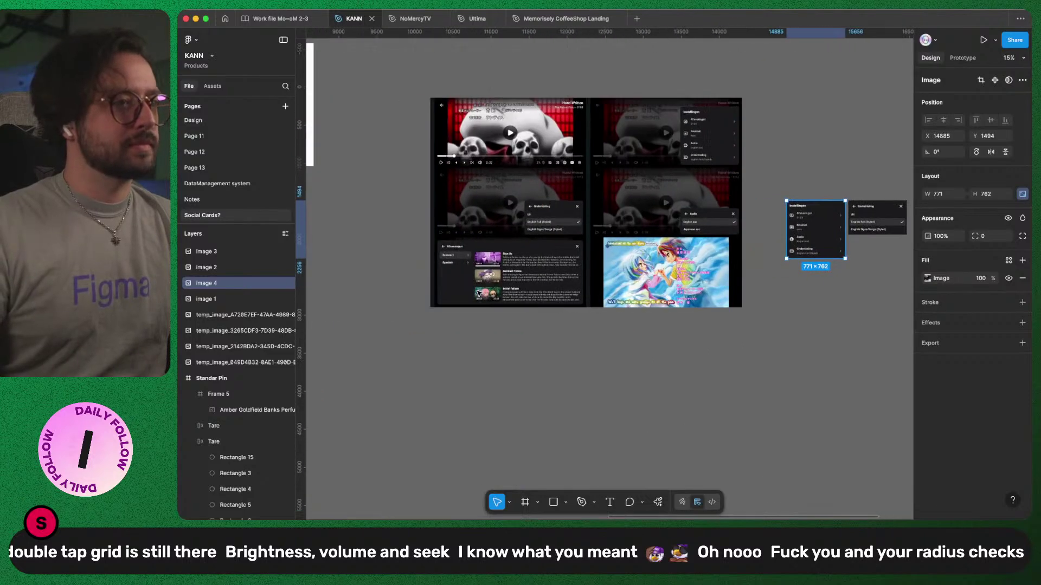
pyautogui.click(476, 307)
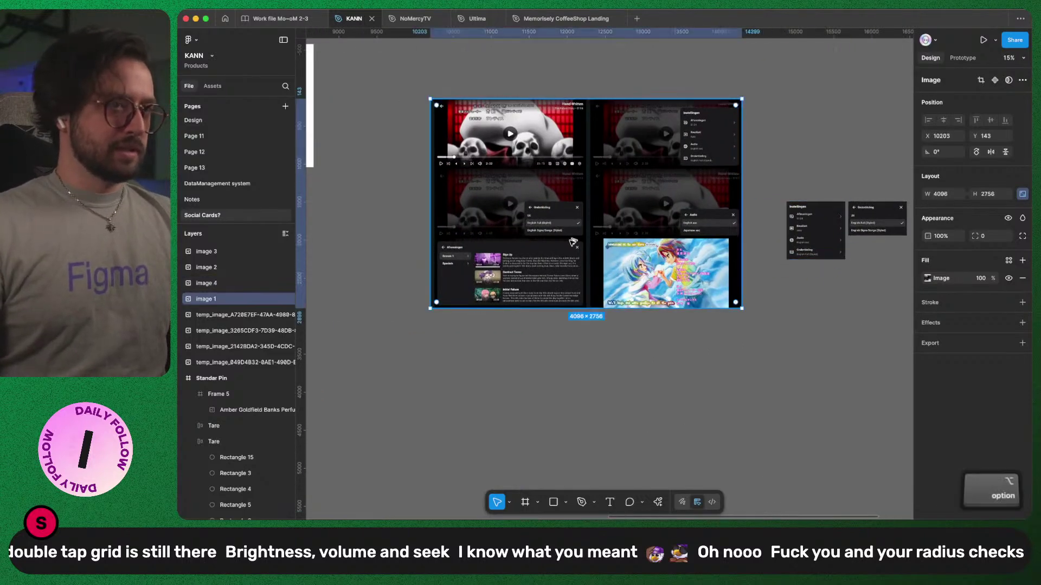
pyautogui.press('alt')
pyautogui.moveTo(564, 187); pyautogui.dragTo(564, 249)
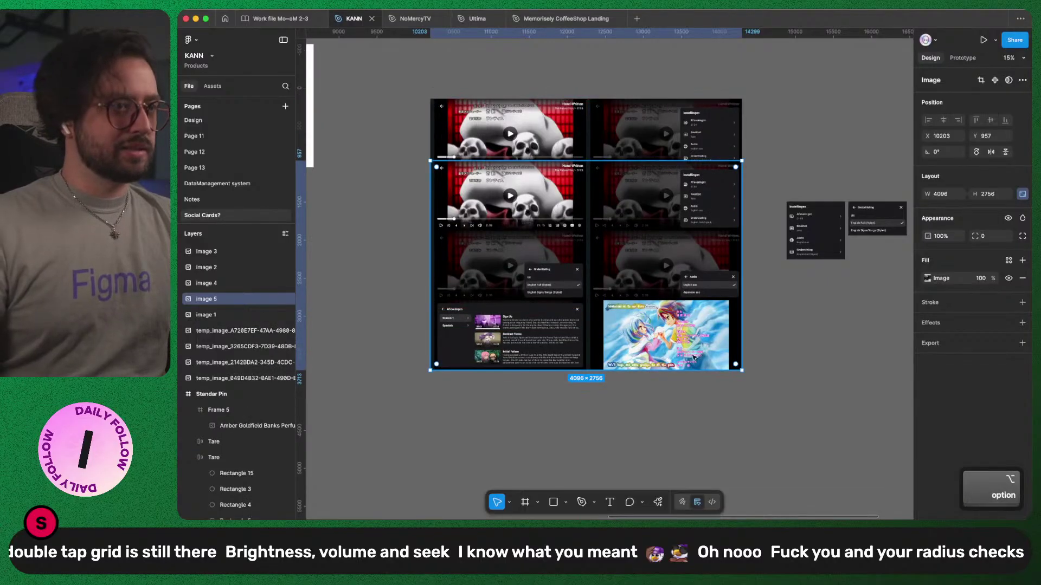
# - Crop the collage copy down to the Afleveringen screen at 1946 × 914, clear of the original collage
pyautogui.press('super')
pyautogui.moveTo(739, 345); pyautogui.dragTo(583, 346)
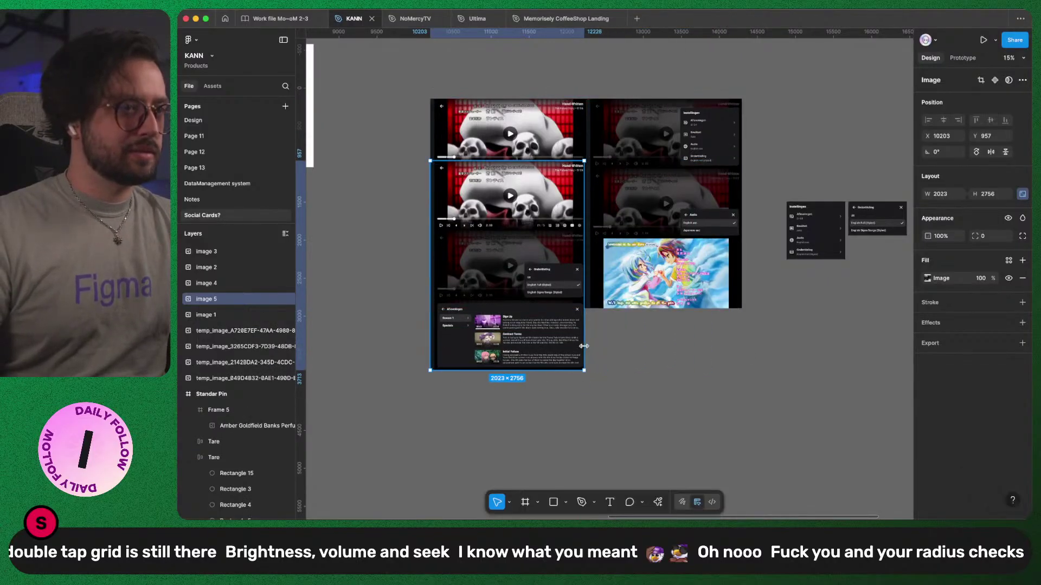
pyautogui.press('super')
pyautogui.moveTo(430, 327); pyautogui.dragTo(434, 323)
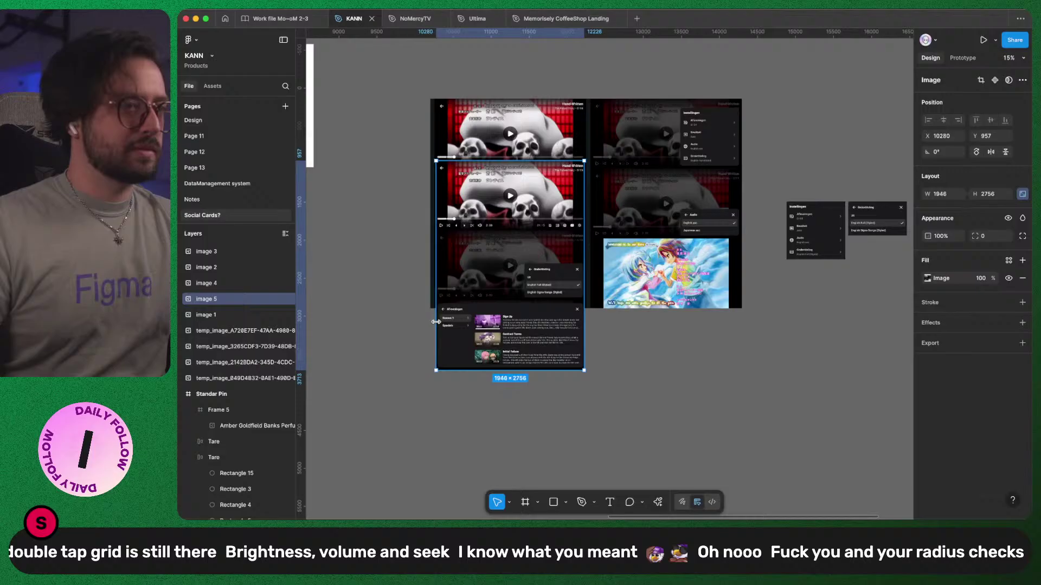
pyautogui.moveTo(503, 161); pyautogui.dragTo(577, 383)
# - Trim the black margins around the Afleveringen image so it fits the panel's edges at 1916 × 842
pyautogui.scroll(10, 518, 402)
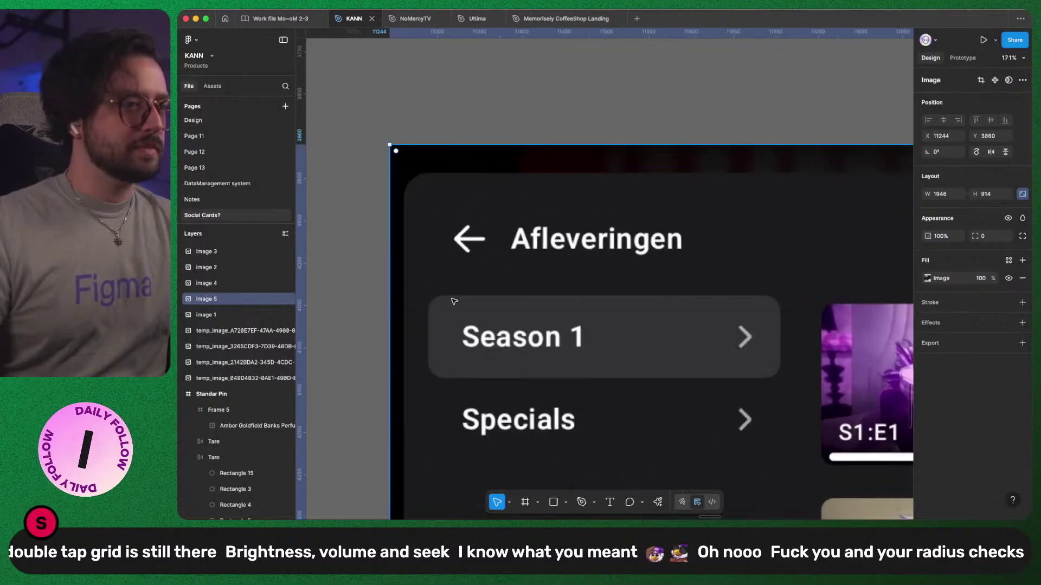
pyautogui.scroll(5, 443, 203)
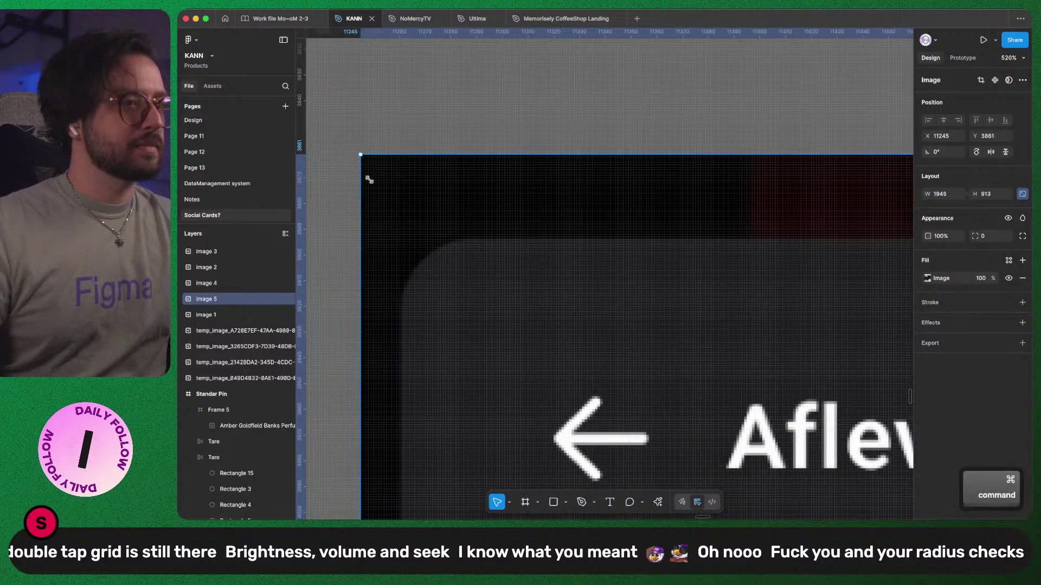
pyautogui.moveTo(361, 154); pyautogui.dragTo(401, 239)
pyautogui.scroll(-5, 494, 270)
pyautogui.scroll(10, 669, 383)
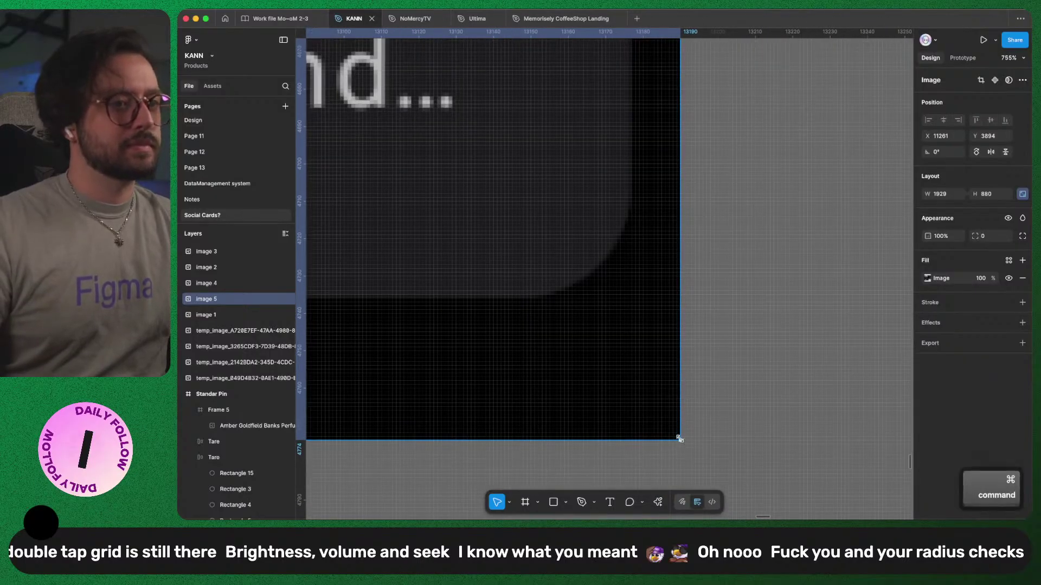
pyautogui.moveTo(679, 440); pyautogui.dragTo(630, 298)
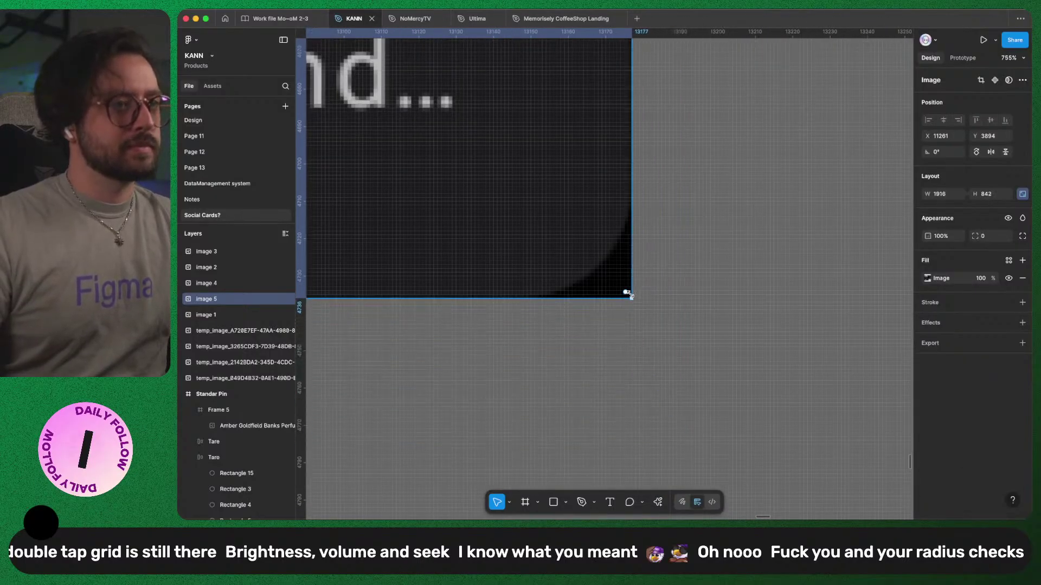
# - Place the cropped Afleveringen image beneath the Instellingen, Ondertiteling and Audio panel images
pyautogui.scroll(-15, 640, 168)
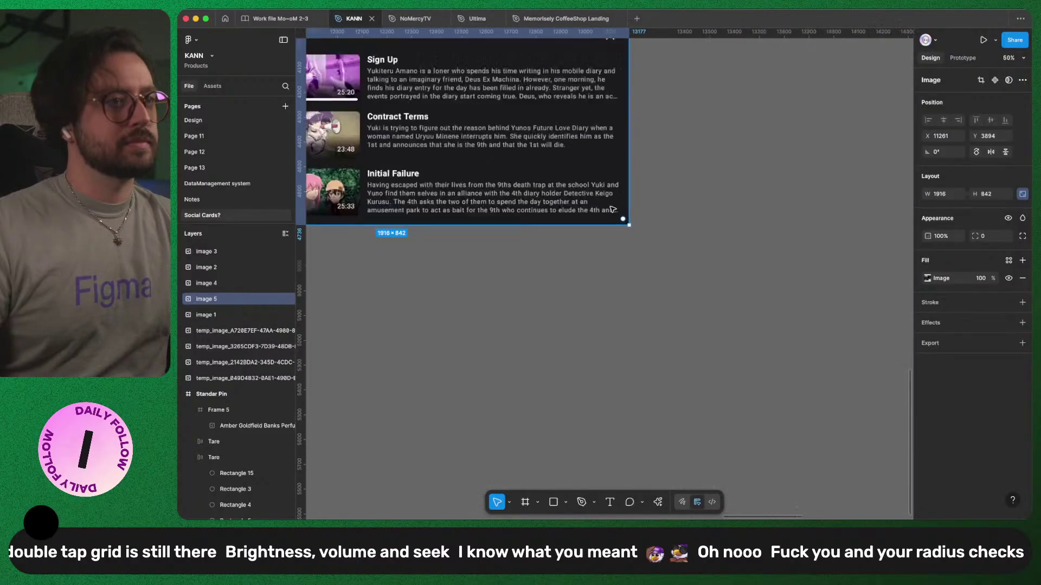
pyautogui.scroll(3, 603, 209)
pyautogui.moveTo(515, 281); pyautogui.dragTo(695, 216)
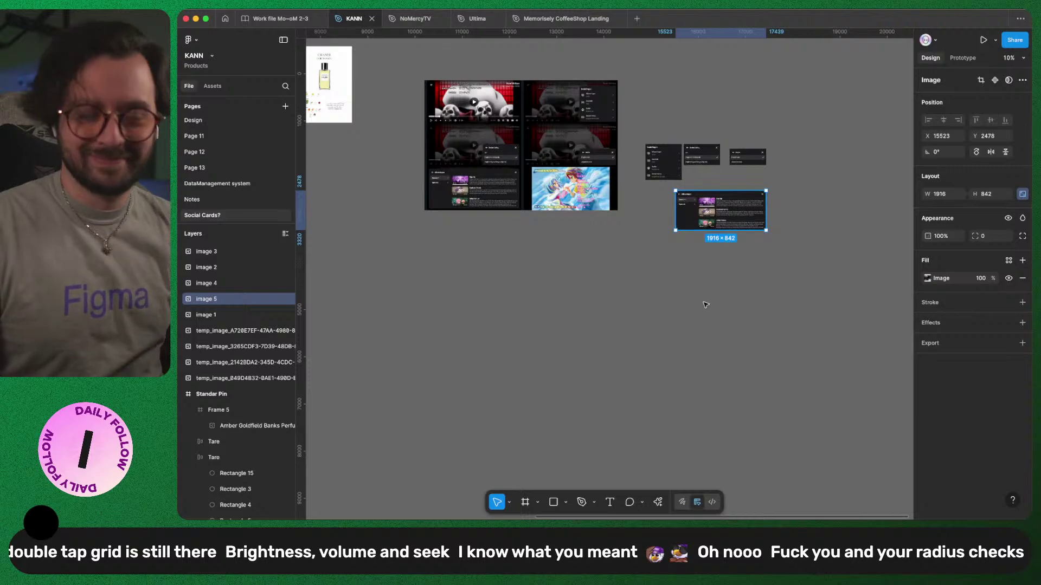
pyautogui.scroll(3, 751, 166)
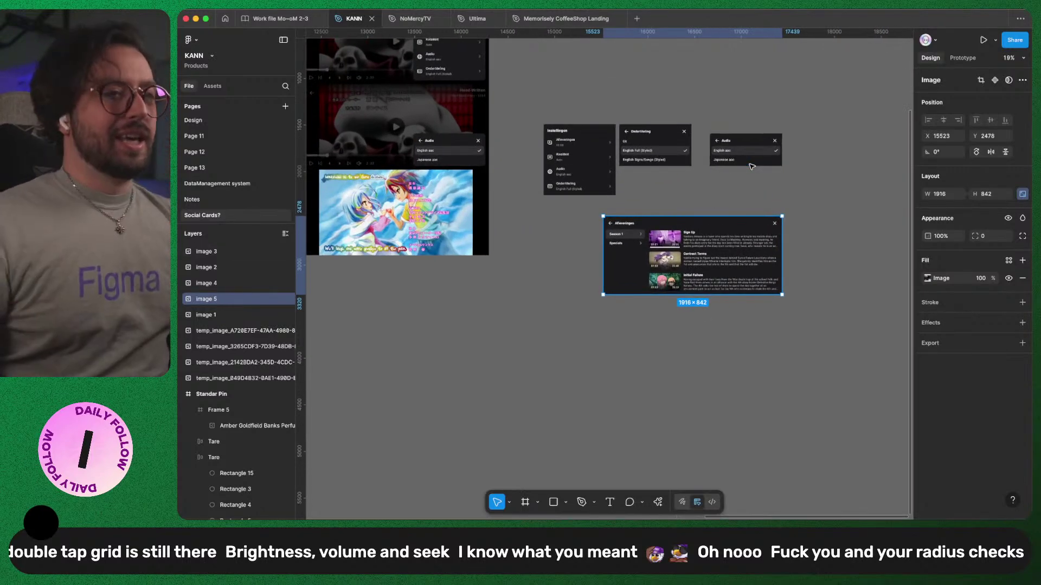
# - Duplicate all four cropped panel images together, placing the copies to the right of the originals in the same row
pyautogui.moveTo(534, 41); pyautogui.dragTo(762, 318)
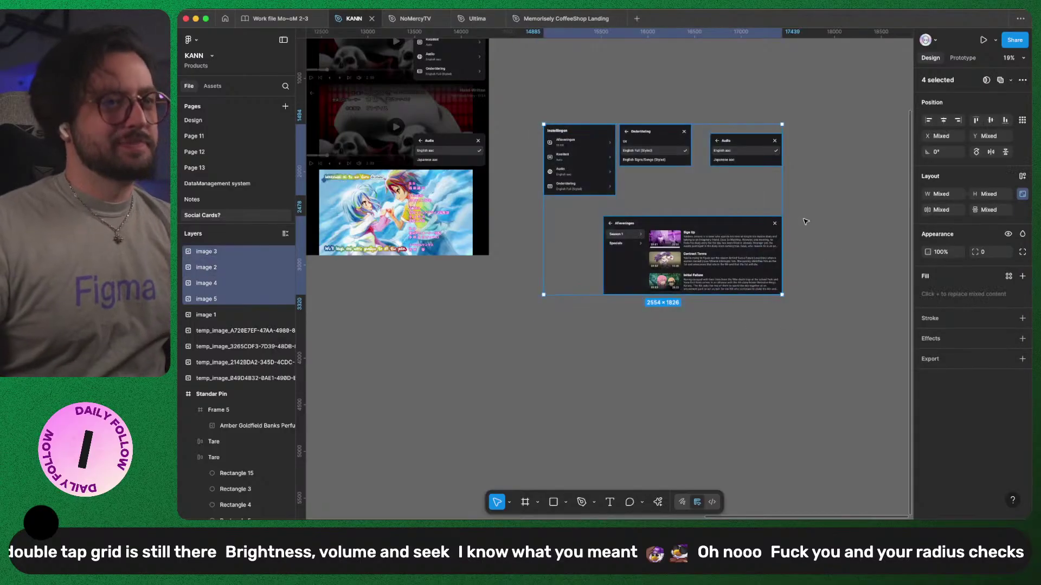
pyautogui.hscroll(3, 802, 220)
pyautogui.moveTo(505, 171); pyautogui.dragTo(813, 179)
pyautogui.hscroll(5, 813, 179)
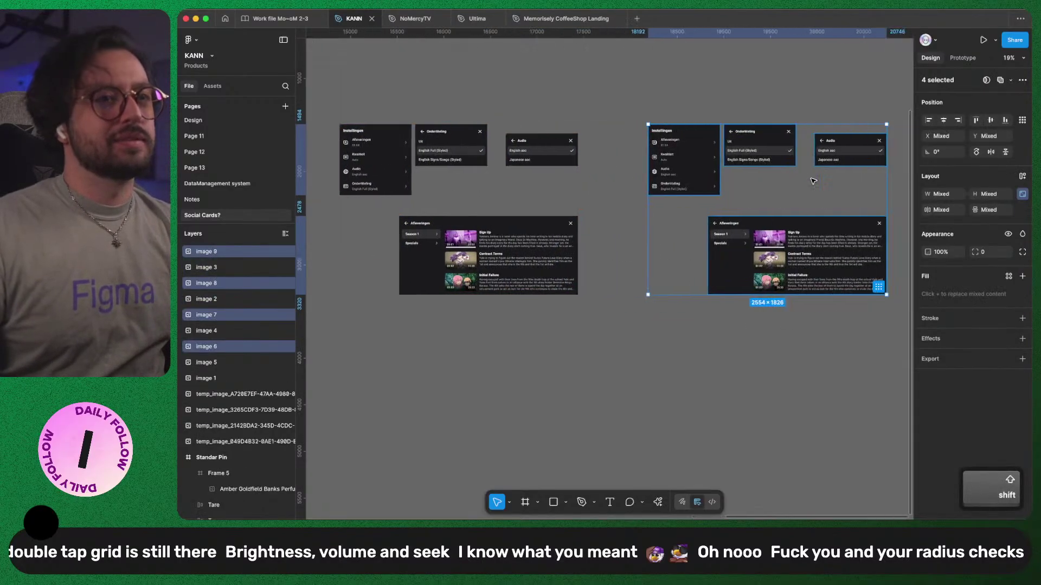
# - Stack the four copied panels by aligning their top and left edges, and set their opacity to 20%
pyautogui.click(969, 122)
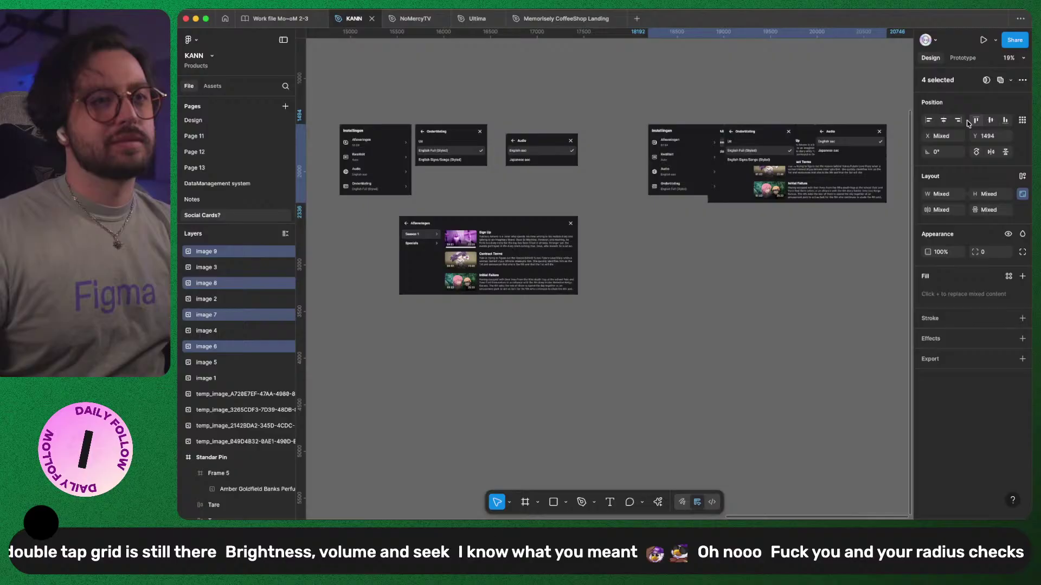
pyautogui.click(930, 121)
pyautogui.press('2')
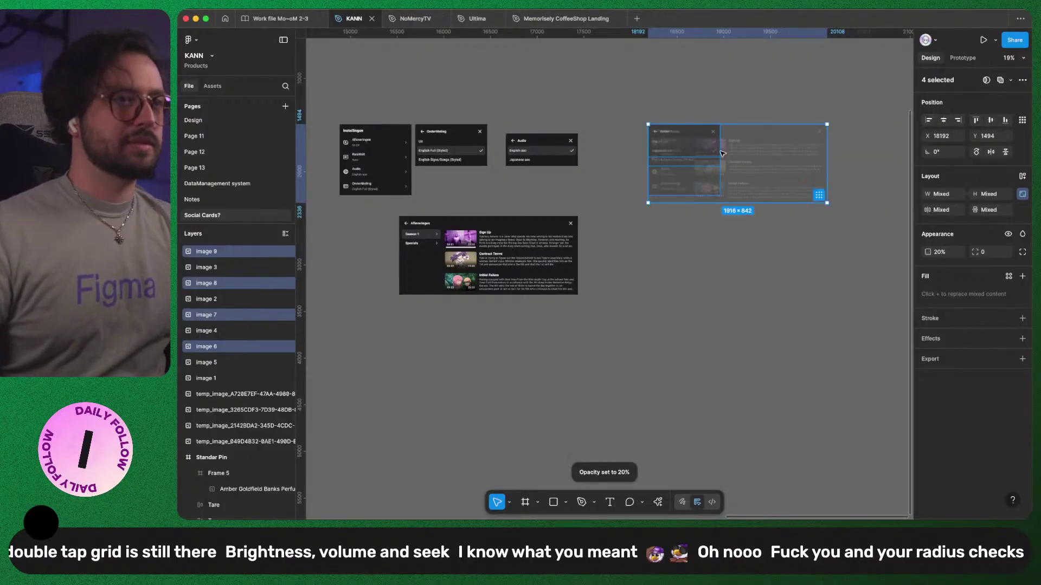
pyautogui.scroll(10, 647, 126)
pyautogui.hscroll(5, 647, 126)
pyautogui.scroll(-2, 647, 126)
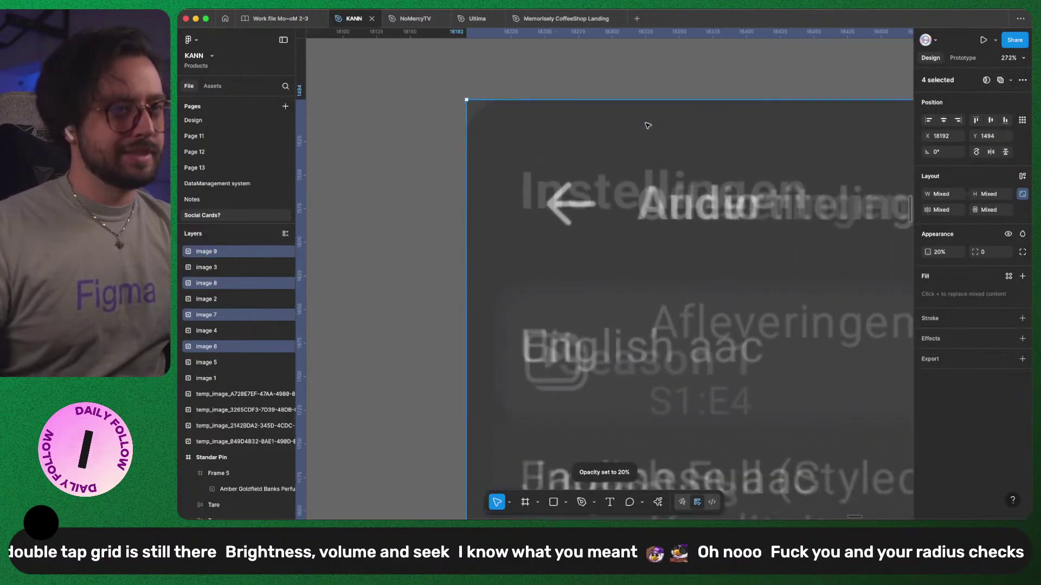
pyautogui.scroll(3, 671, 240)
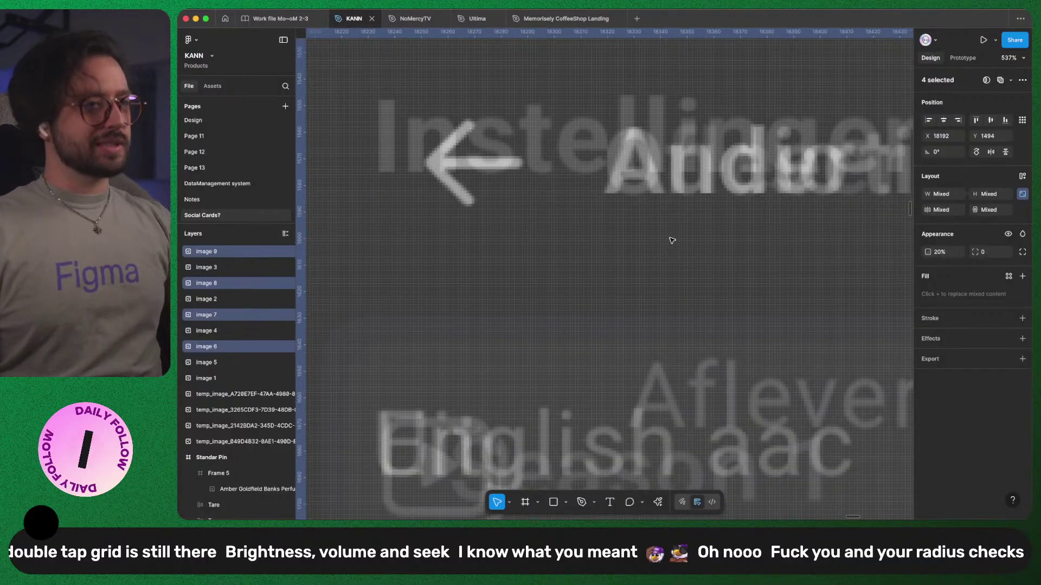
pyautogui.scroll(-2, 672, 240)
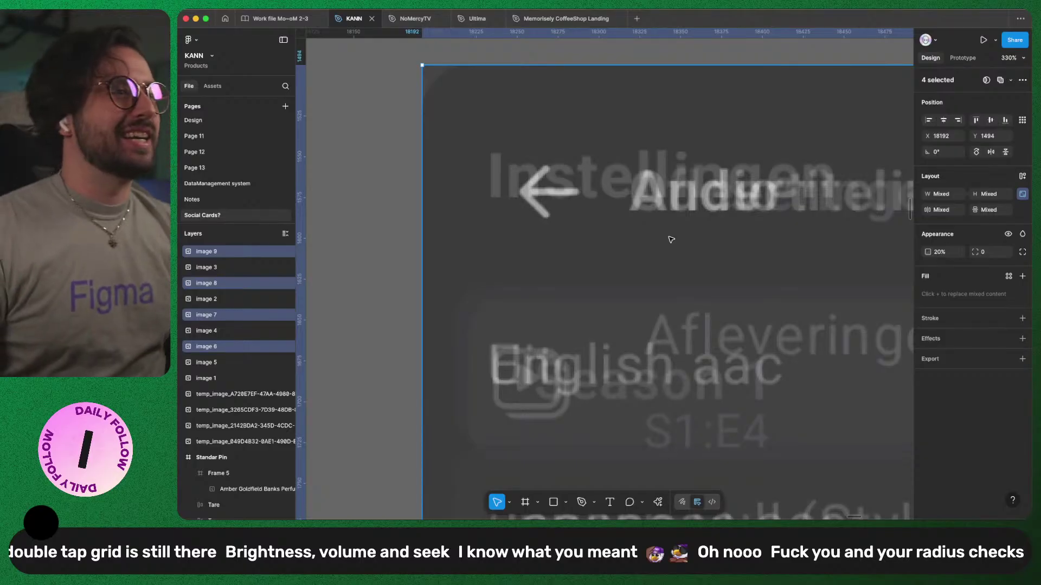
pyautogui.scroll(-8, 523, 141)
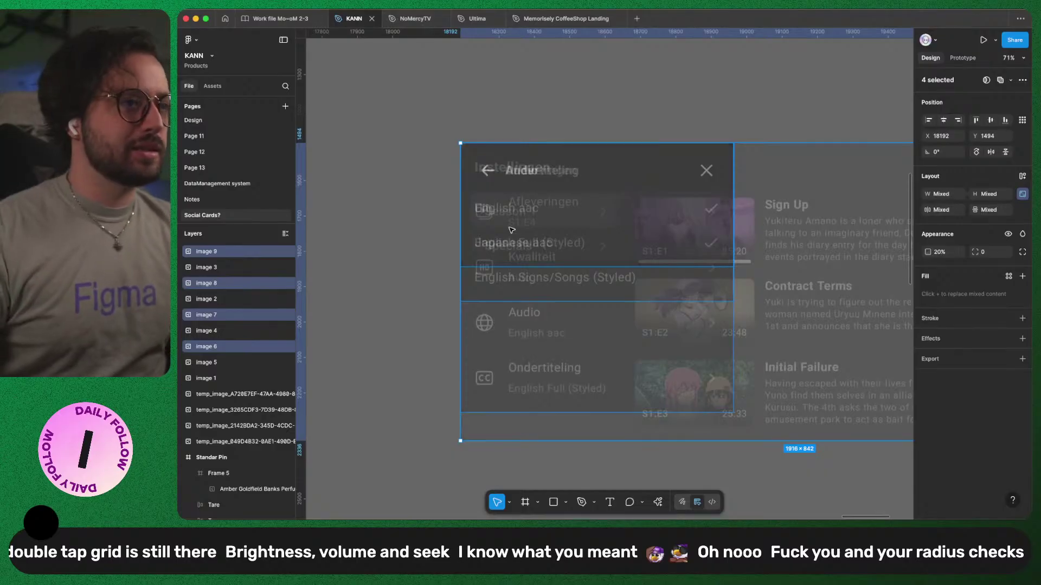
# - Try shifting the Afleveringen and Audio copies vertically within the overlay, and undo the moves
pyautogui.press('super+z')
pyautogui.press('super+z')
pyautogui.press('super+z')
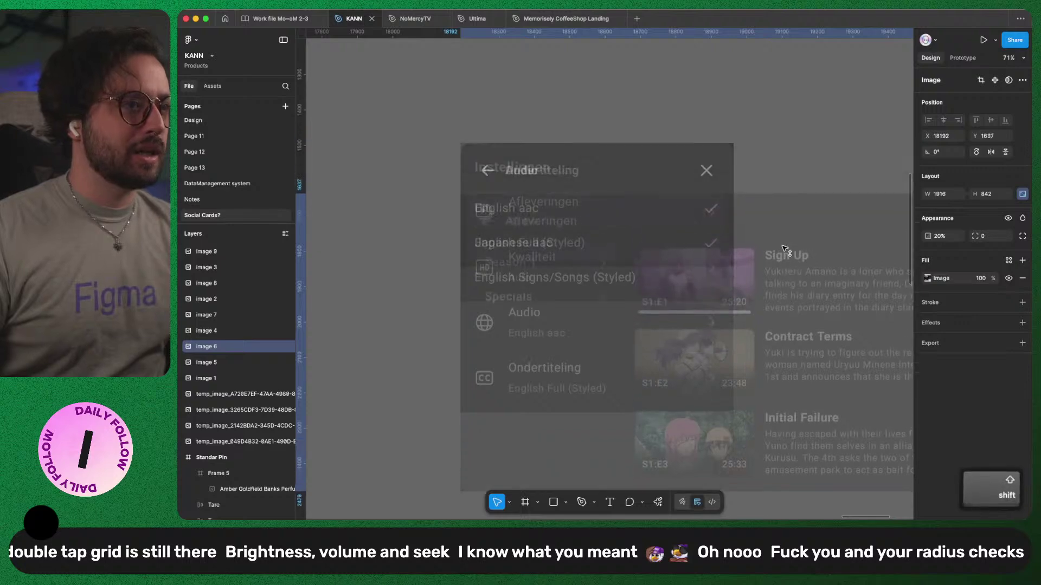
pyautogui.moveTo(570, 206)
pyautogui.mouseDown()
pyautogui.moveTo(599, 209)
pyautogui.moveTo(556, 203)
pyautogui.mouseUp()
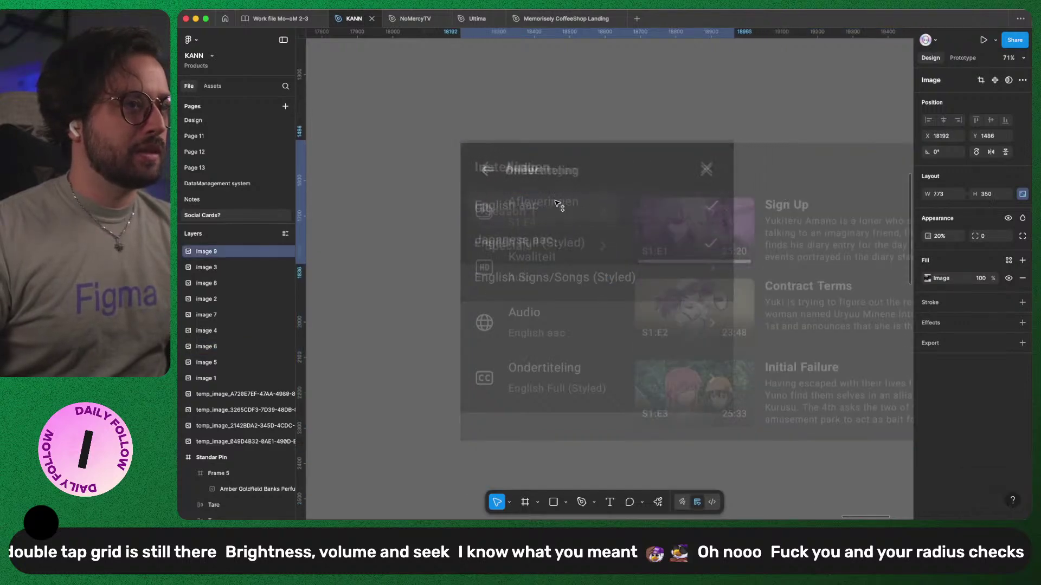
pyautogui.press('super+z')
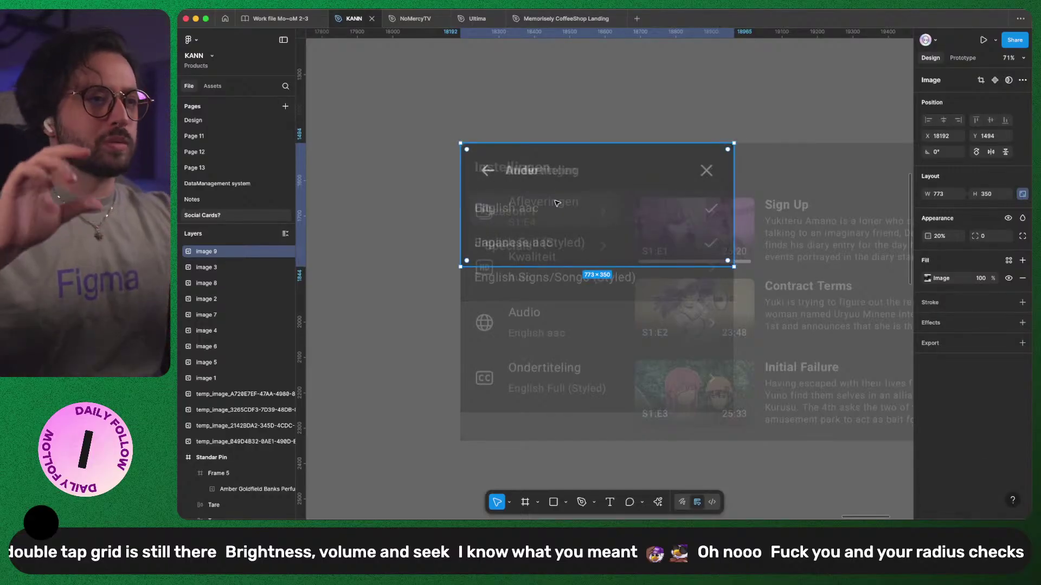
# - Compare the header, back arrow and text placement of the original panels with the semi-transparent overlay
pyautogui.scroll(-5, 557, 204)
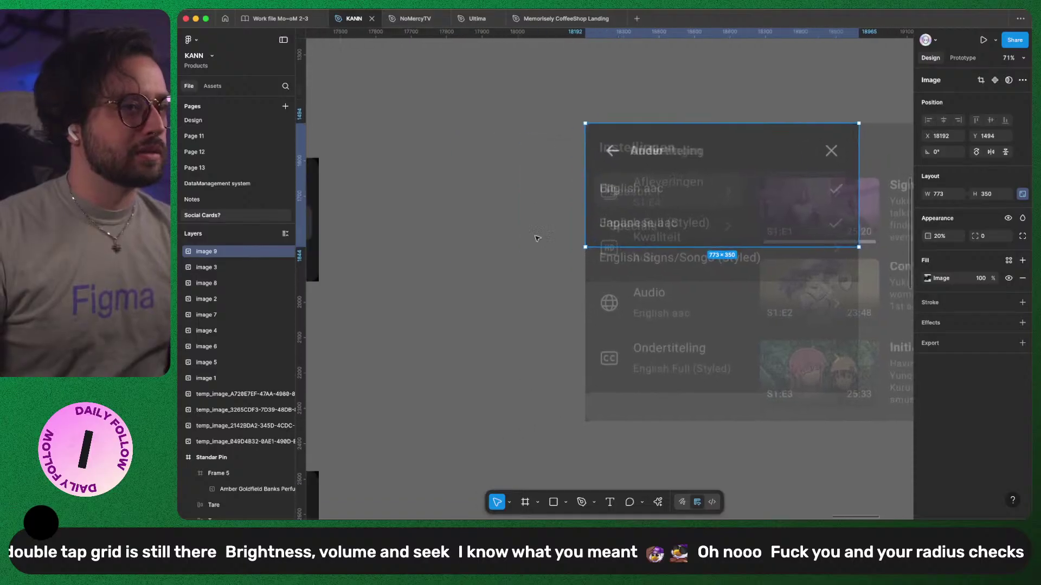
pyautogui.hscroll(-8, 522, 266)
pyautogui.scroll(2, 522, 266)
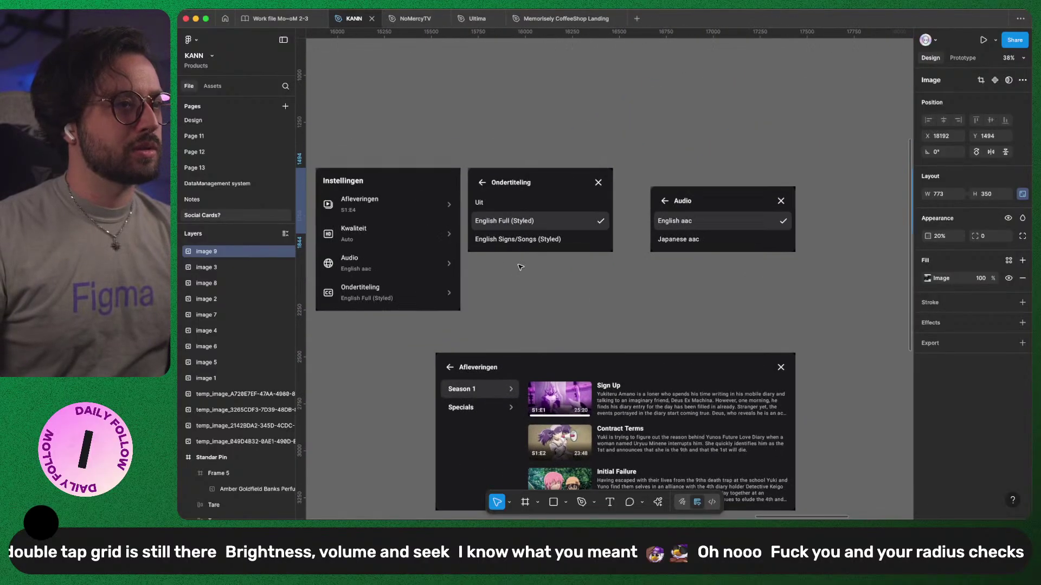
pyautogui.scroll(6, 338, 187)
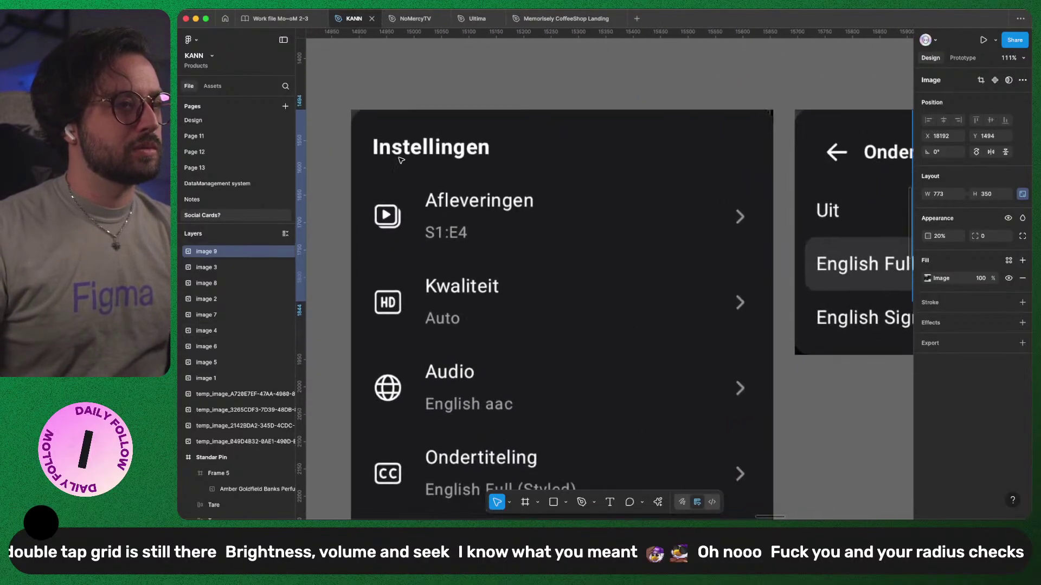
pyautogui.scroll(-3, 405, 162)
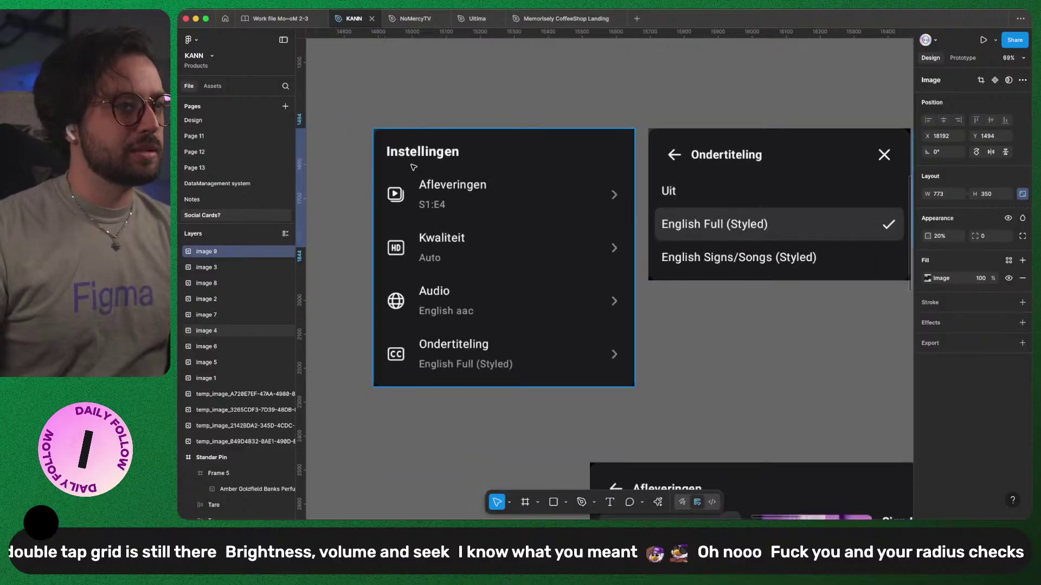
pyautogui.scroll(-3, 414, 167)
pyautogui.hscroll(6, 502, 202)
pyautogui.scroll(-1, 502, 202)
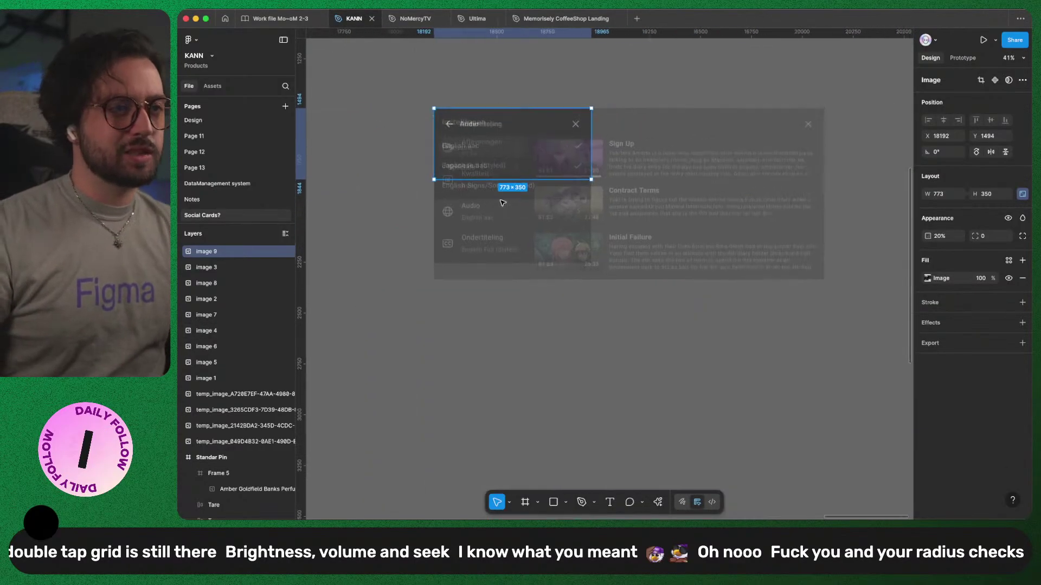
pyautogui.scroll(8, 502, 202)
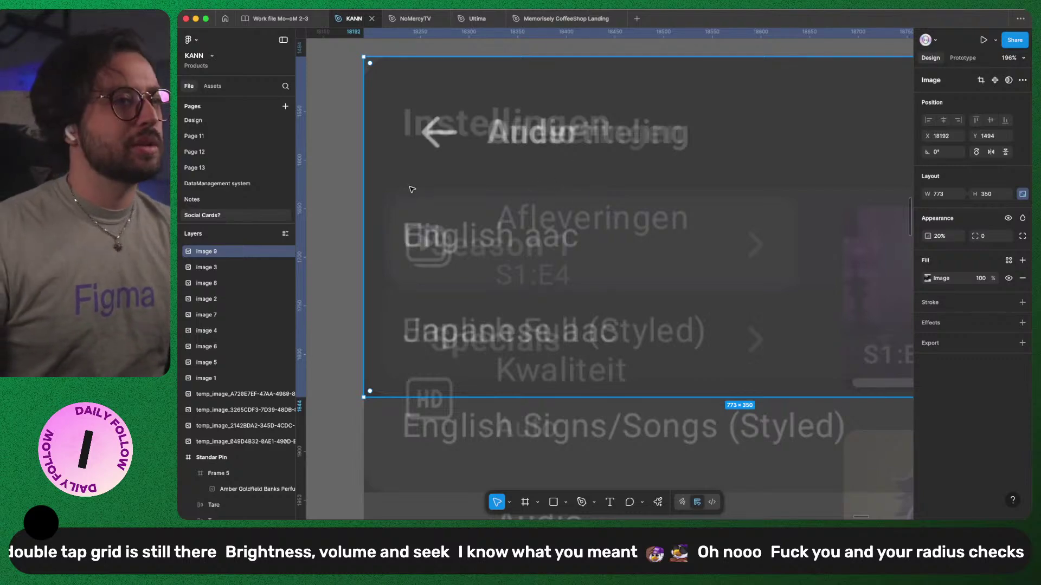
# - Align the right edges of the four overlaid panel copies to compare their close icons
pyautogui.scroll(-5, 408, 187)
pyautogui.moveTo(366, 128); pyautogui.dragTo(445, 209)
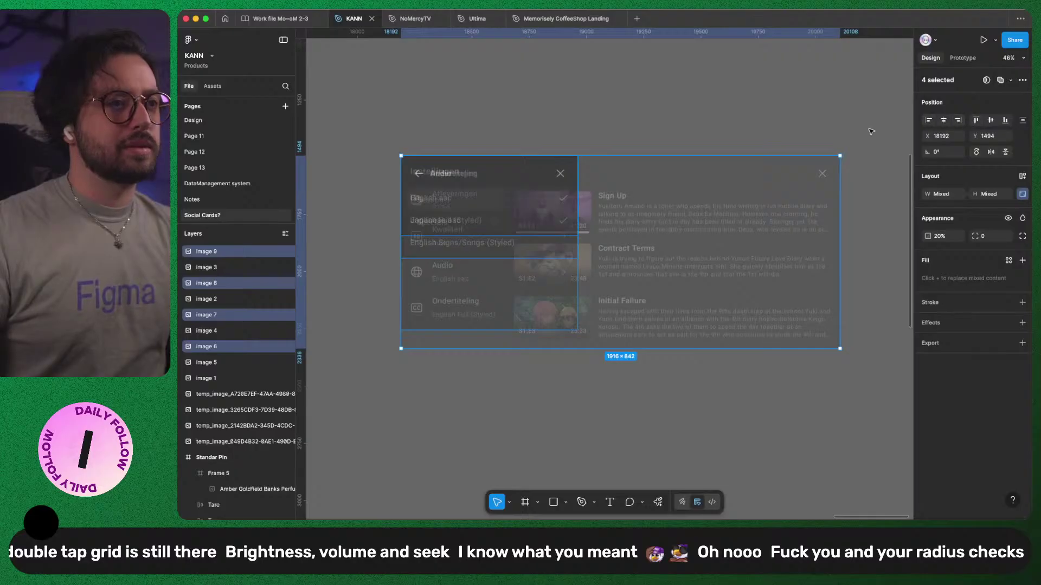
pyautogui.click(450, 129)
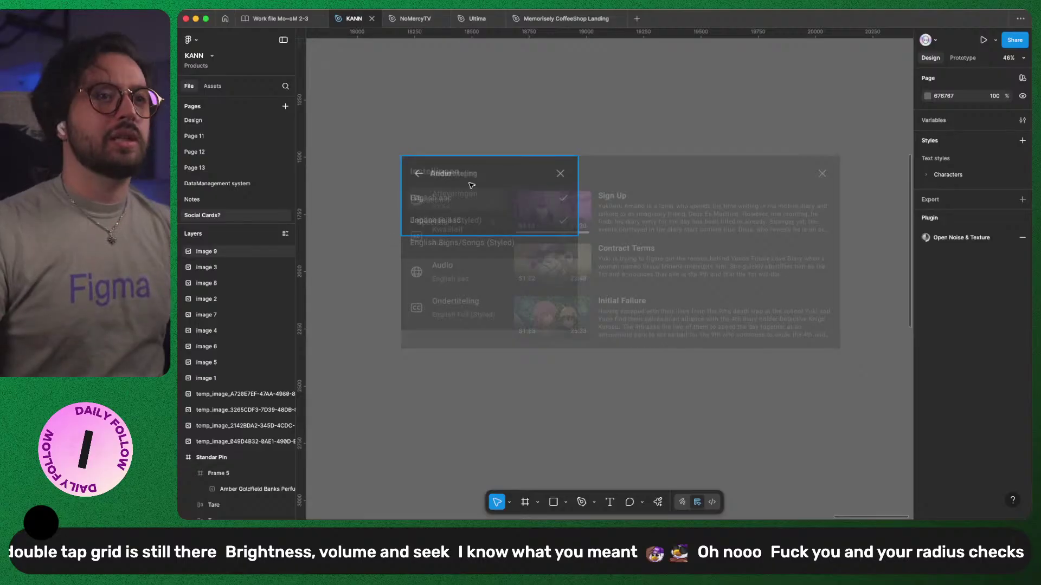
pyautogui.moveTo(677, 139); pyautogui.dragTo(846, 228)
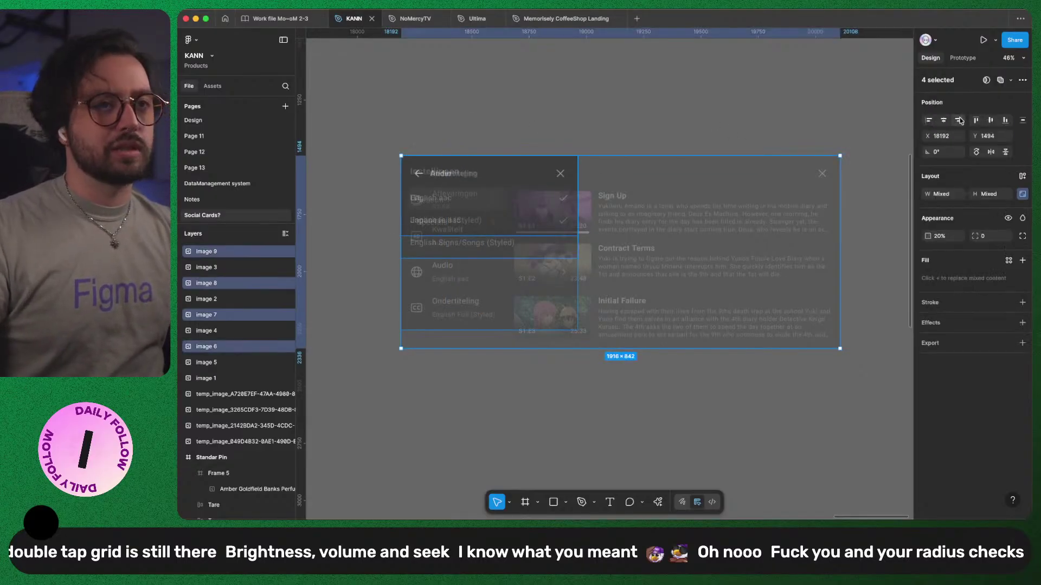
pyautogui.click(958, 119)
pyautogui.scroll(5, 689, 124)
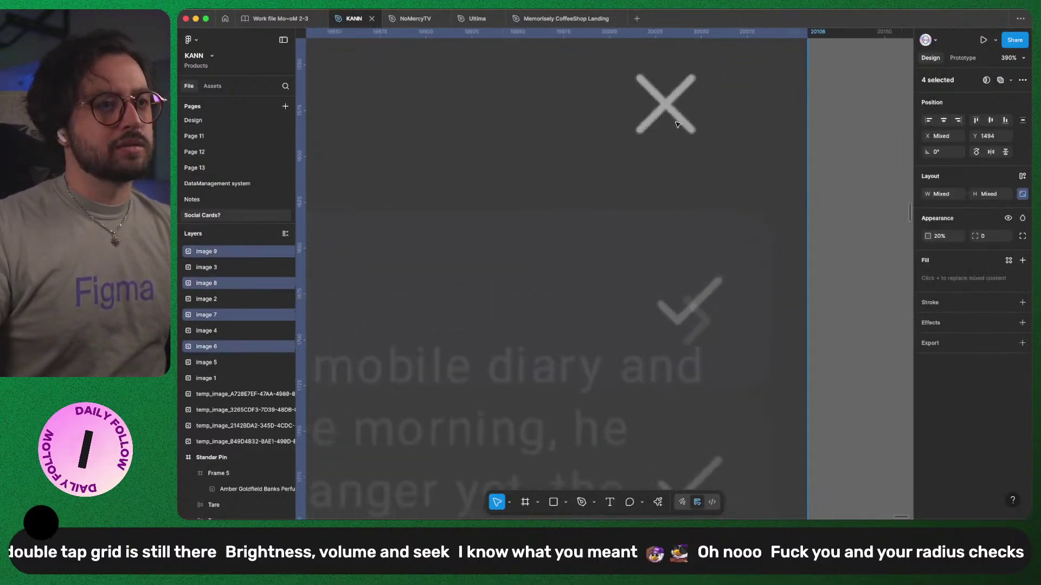
# - Align the left edges of the four overlaid panel copies
pyautogui.scroll(-4, 688, 125)
pyautogui.hscroll(-5, 689, 124)
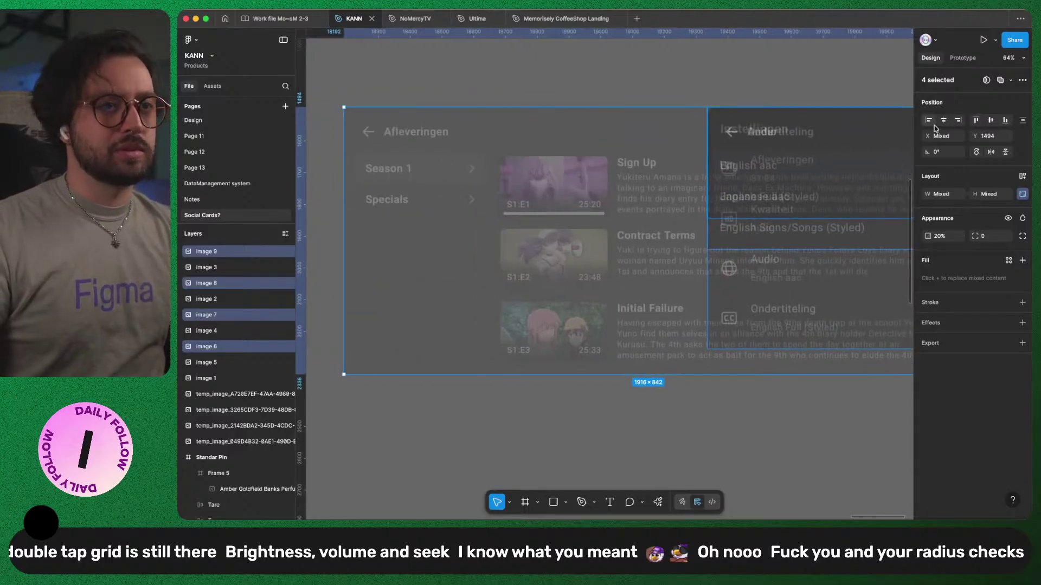
pyautogui.click(930, 122)
pyautogui.click(548, 92)
pyautogui.hscroll(-5, 360, 167)
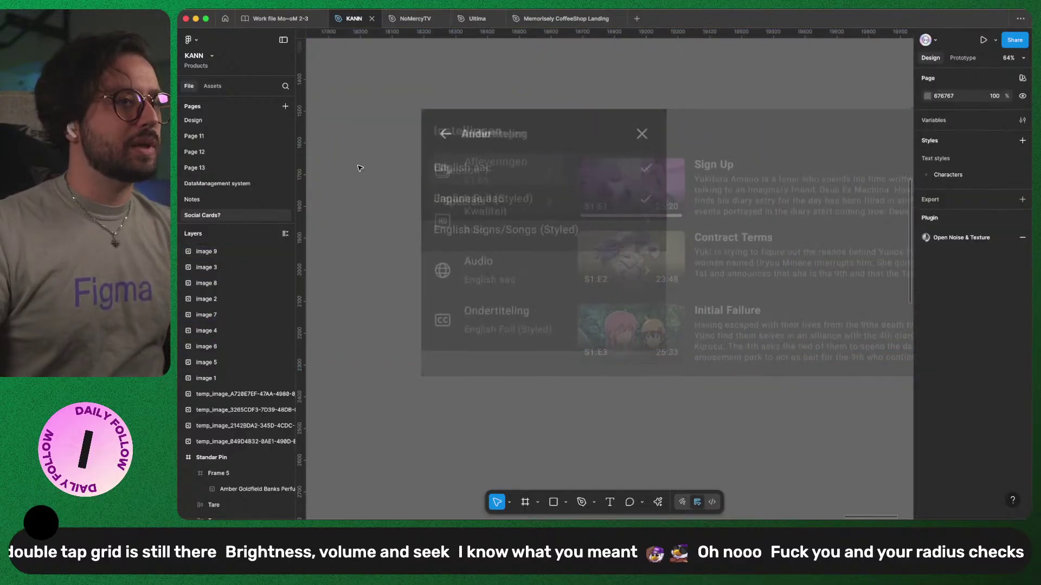
# - Examine the left padding, icons and list text of the overlaid panel copies up close for misalignment
pyautogui.scroll(10, 496, 200)
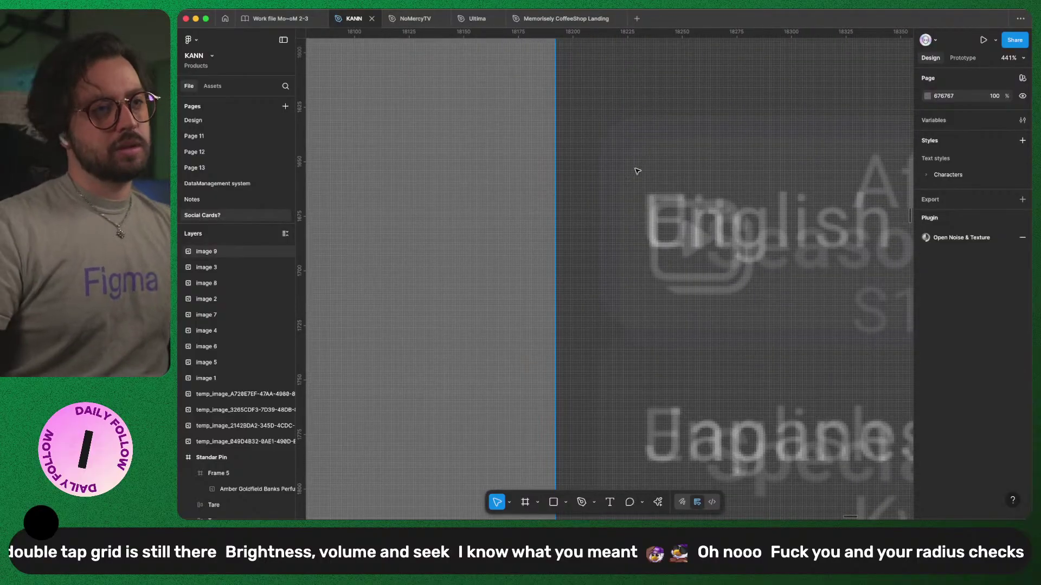
pyautogui.press('super+backslash')
pyautogui.scroll(3, 632, 176)
pyautogui.scroll(-1, 630, 179)
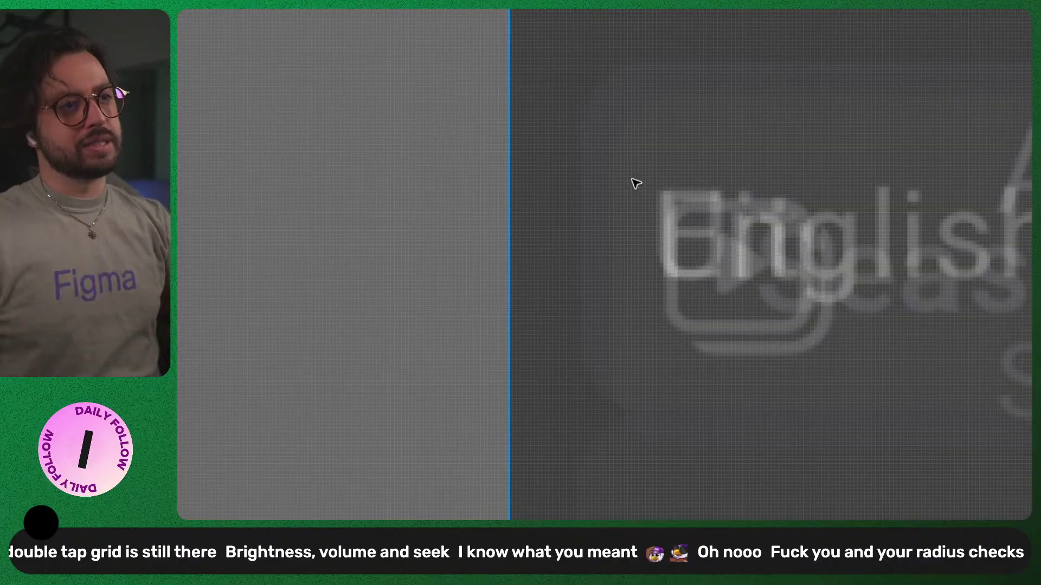
pyautogui.hotkey('ctrl', '\\')
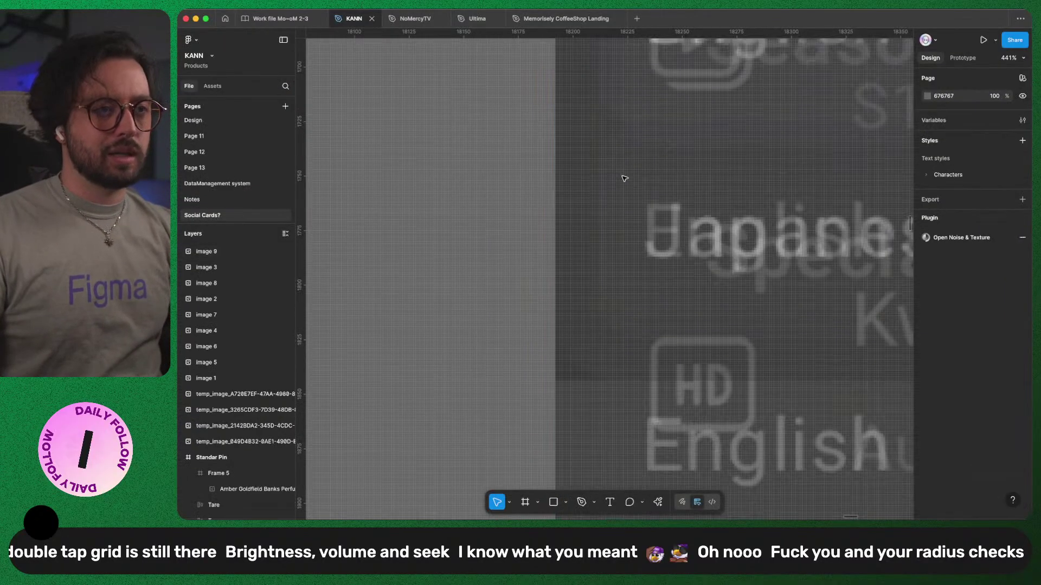
pyautogui.scroll(-5, 631, 184)
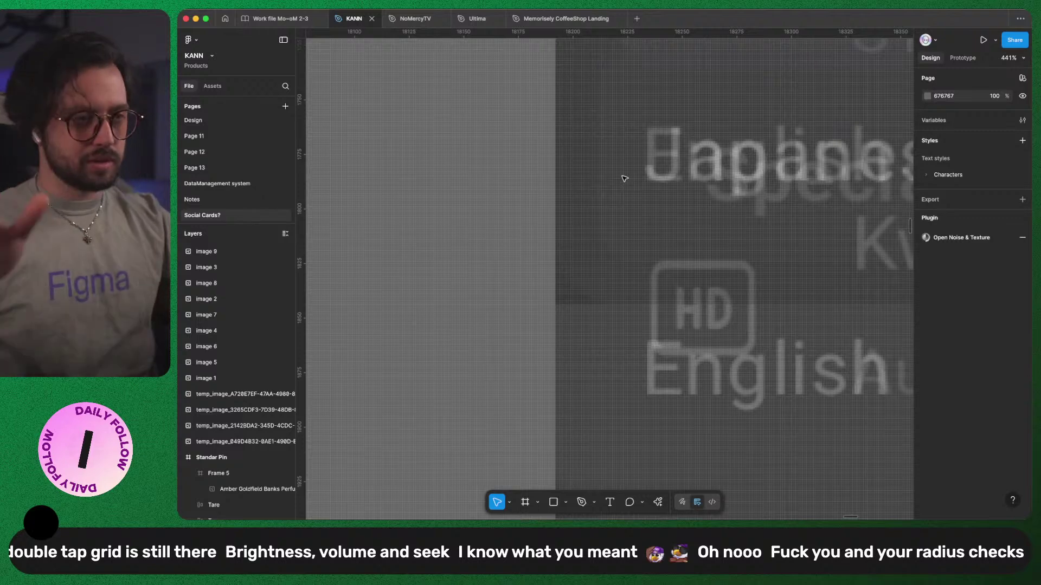
pyautogui.scroll(-5, 624, 179)
pyautogui.scroll(2, 634, 173)
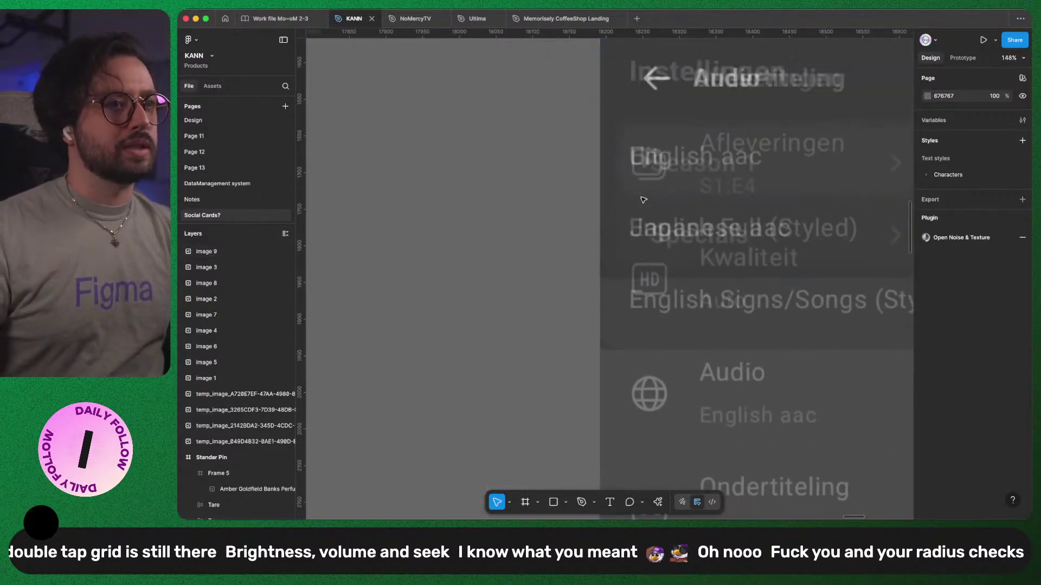
pyautogui.scroll(-4, 628, 202)
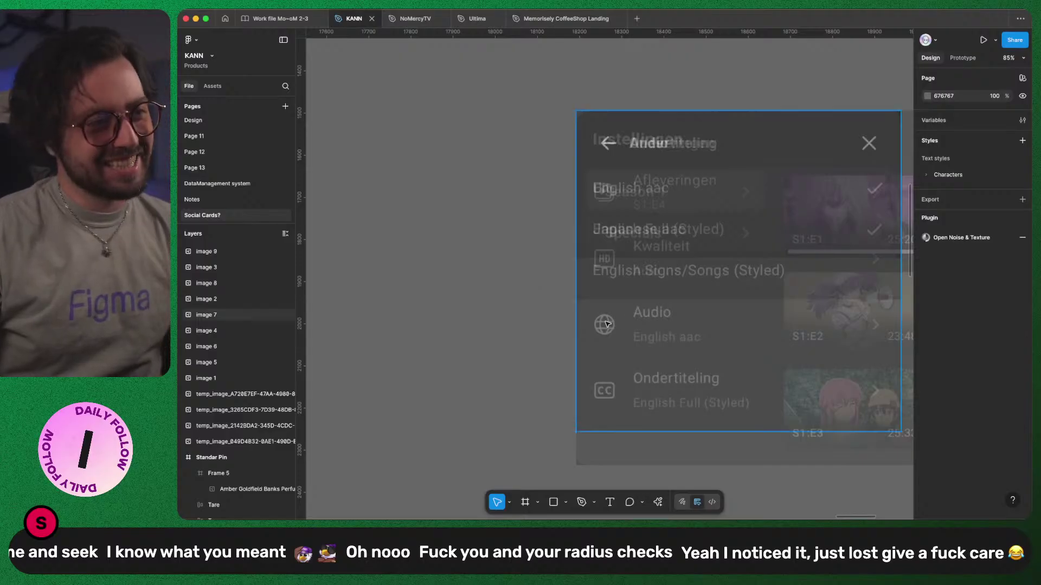
pyautogui.hscroll(2, 614, 274)
pyautogui.hscroll(1, 614, 275)
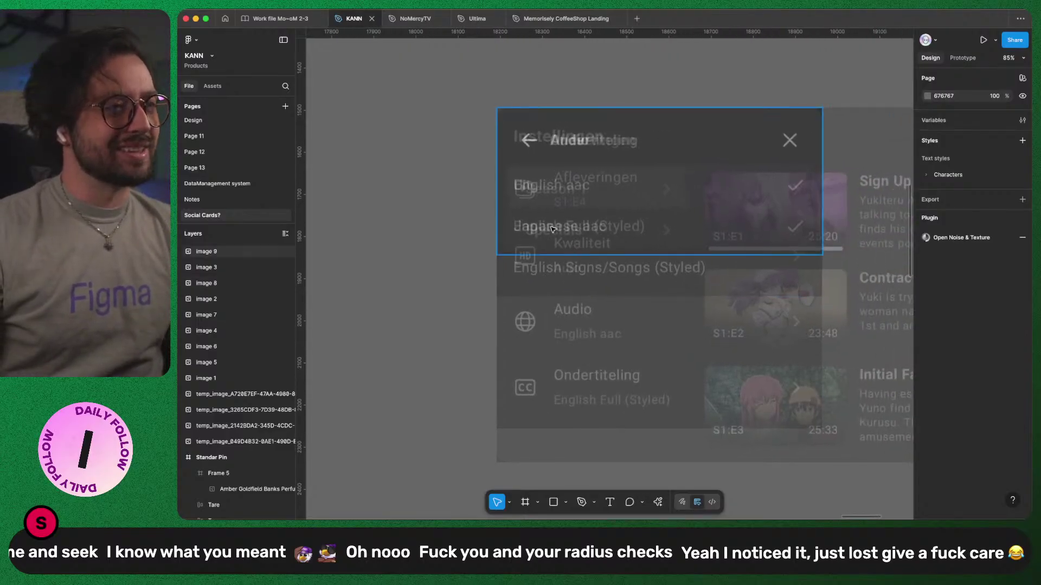
# - Check the header height of the original panels with a temporary horizontal guide at Y 1543 through the Instellingen title, and delete the guide
pyautogui.scroll(-10, 551, 229)
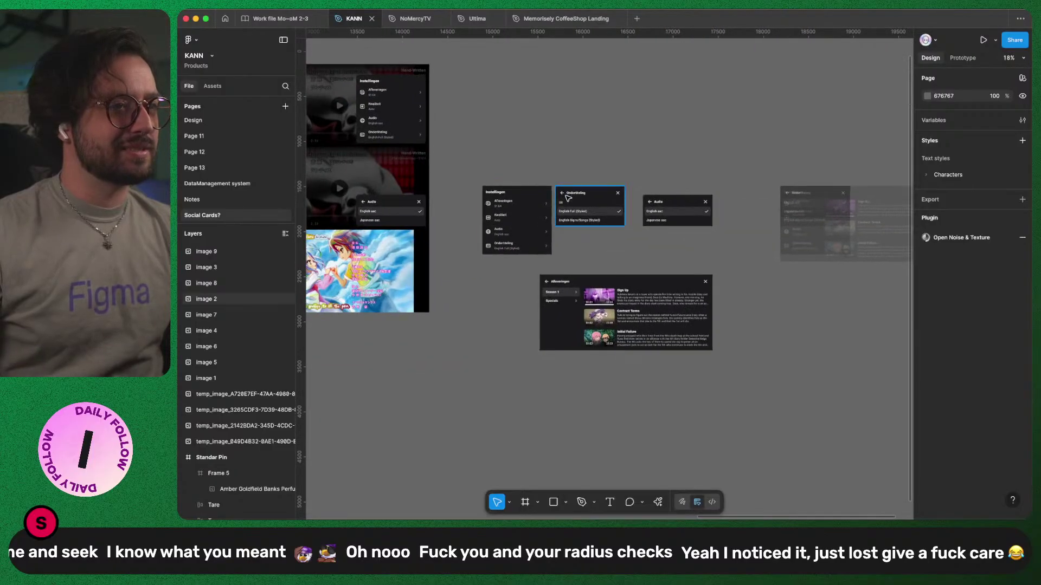
pyautogui.scroll(10, 520, 196)
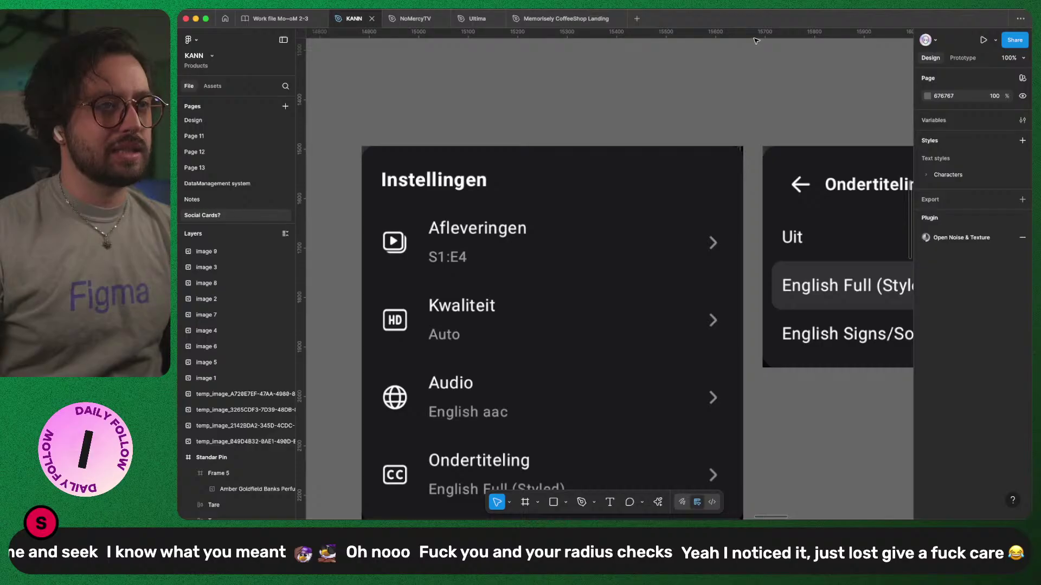
pyautogui.moveTo(754, 34); pyautogui.dragTo(669, 170)
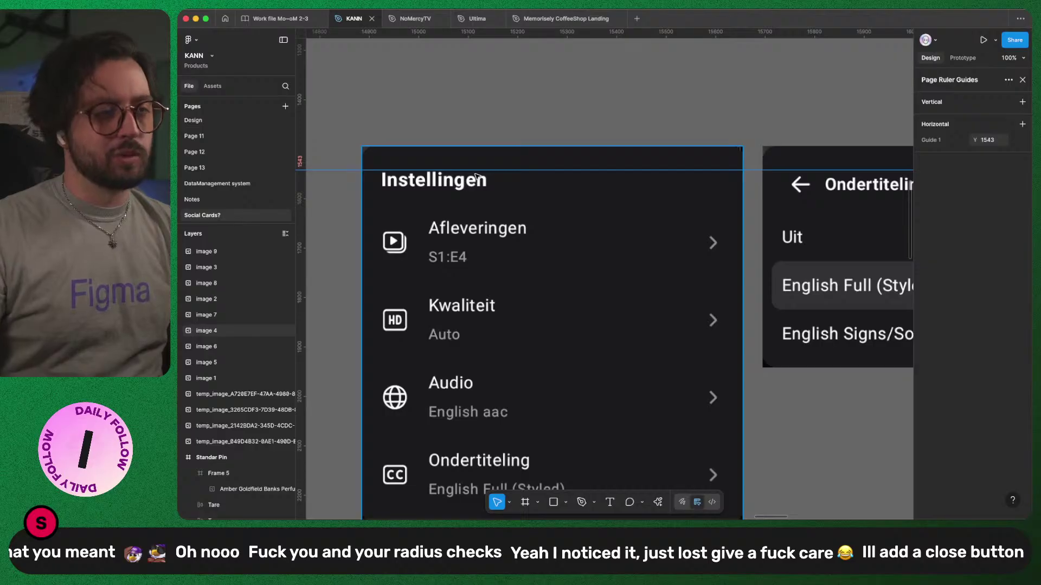
pyautogui.scroll(-5, 479, 199)
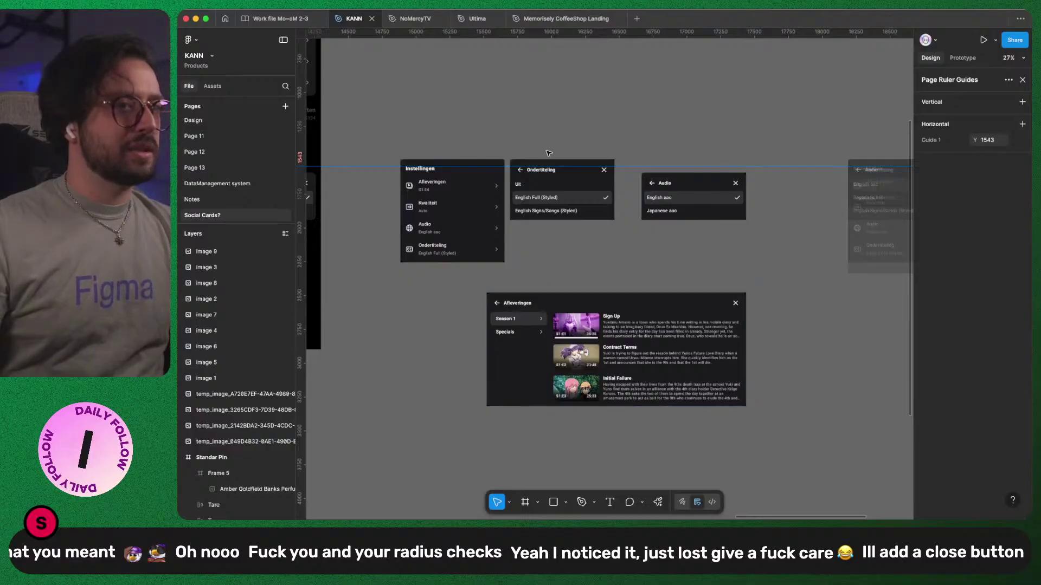
pyautogui.press('Delete')
# - Delete the four semi-transparent overlaid panel copies
pyautogui.scroll(-5, 688, 119)
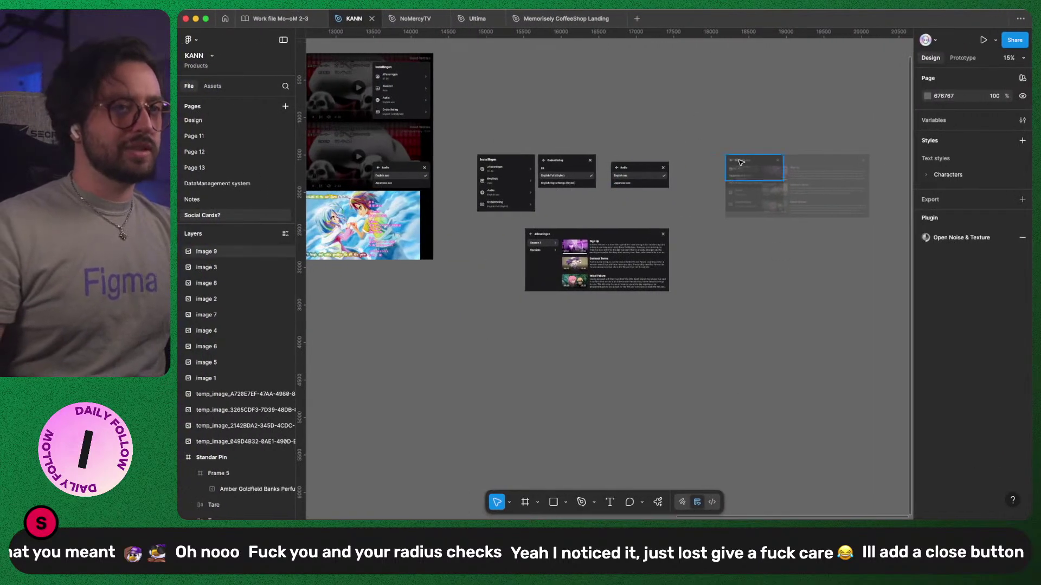
pyautogui.moveTo(724, 123); pyautogui.dragTo(796, 259)
pyautogui.press('Delete')
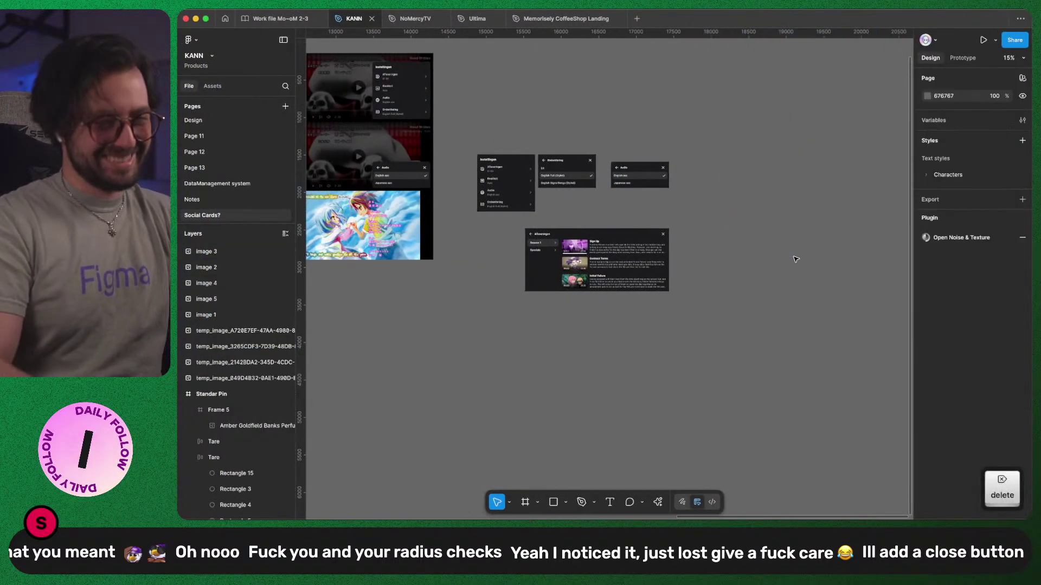
# - Examine the size and placement of the Instellingen, Ondertiteling, Afleveringen and Audio menus in the screenshot collage
pyautogui.scroll(5, 711, 226)
pyautogui.hscroll(-10, 596, 217)
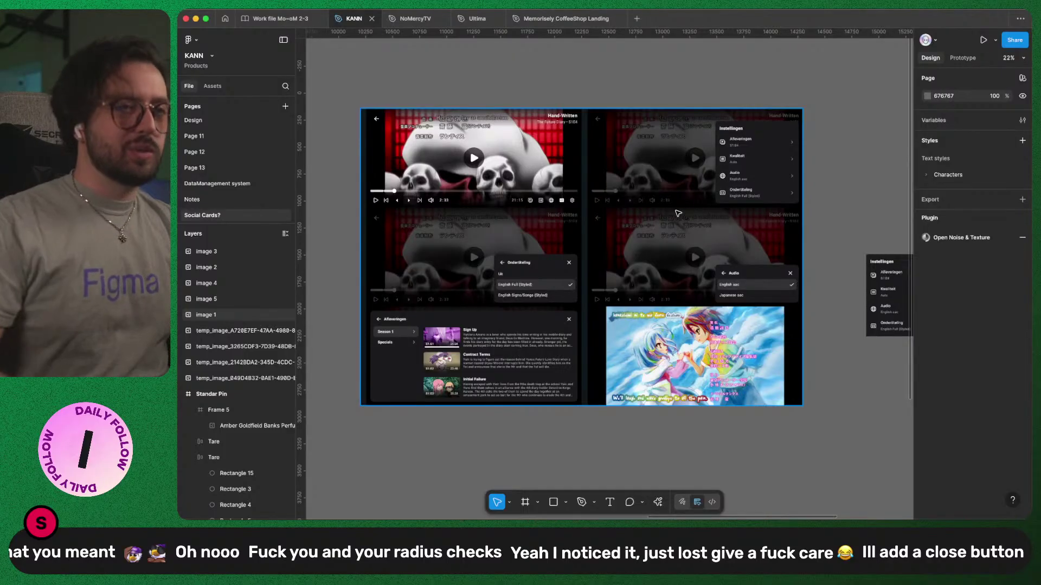
pyautogui.scroll(5, 741, 182)
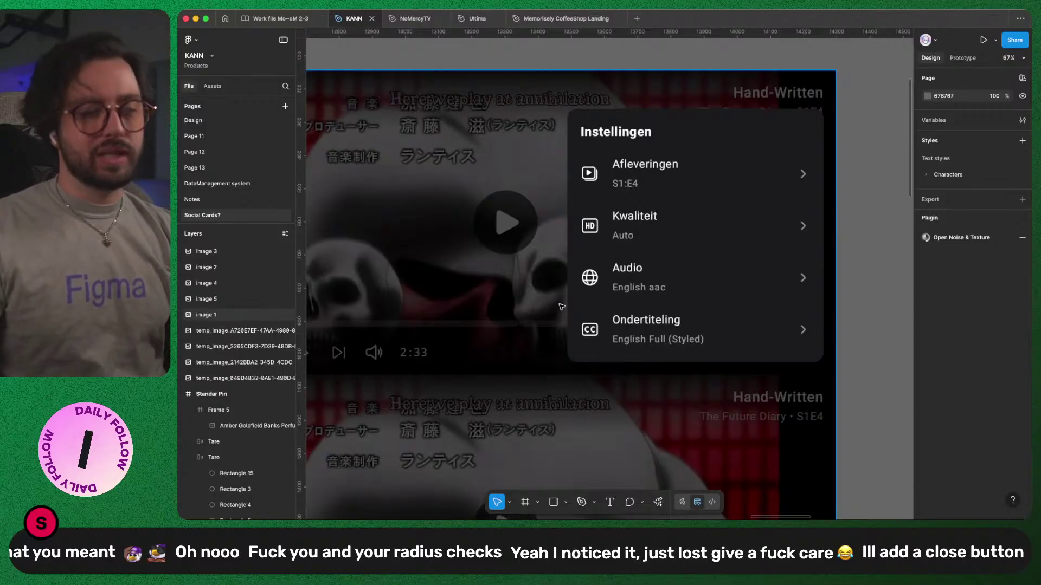
pyautogui.scroll(-8, 561, 307)
pyautogui.hscroll(-8, 743, 181)
pyautogui.scroll(-7, 743, 181)
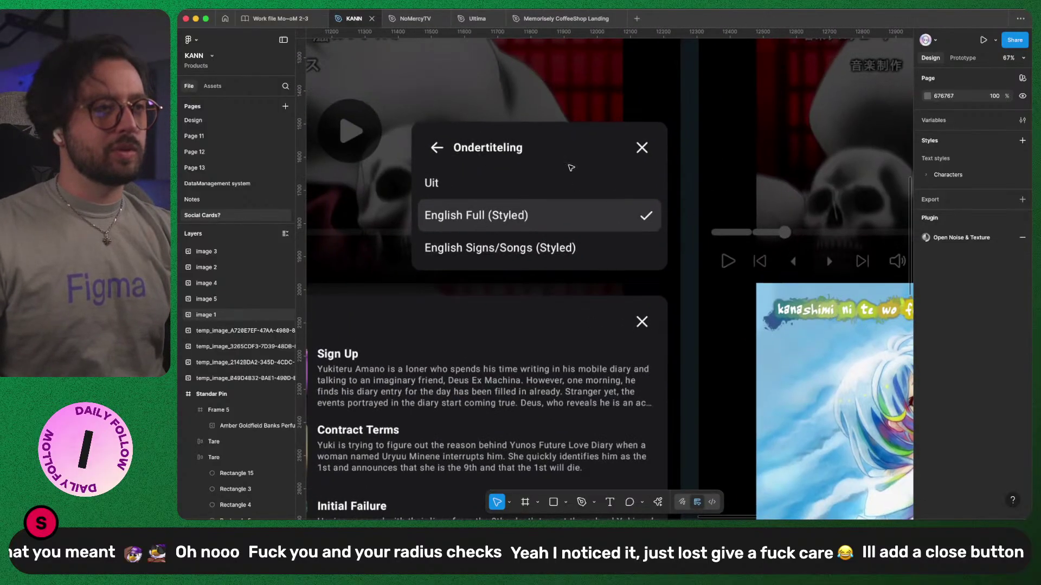
pyautogui.hscroll(-10, 596, 324)
pyautogui.scroll(-1, 597, 324)
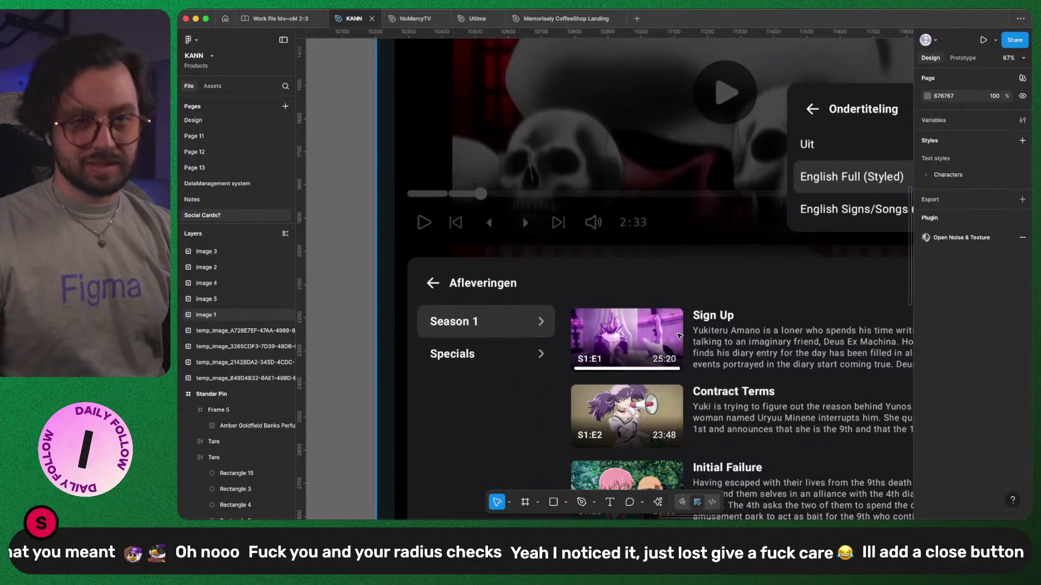
pyautogui.scroll(-6, 678, 337)
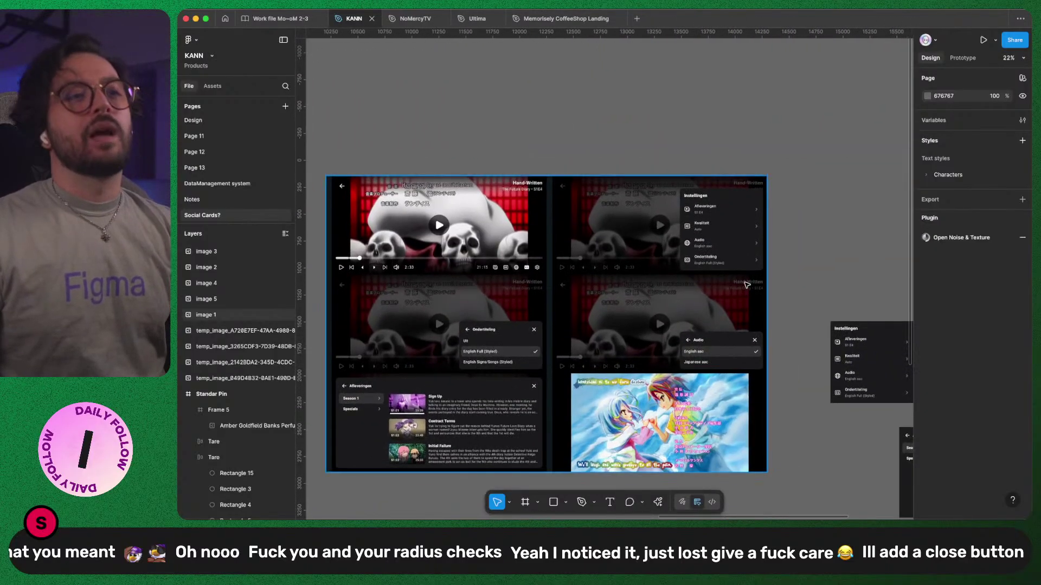
pyautogui.scroll(6, 746, 374)
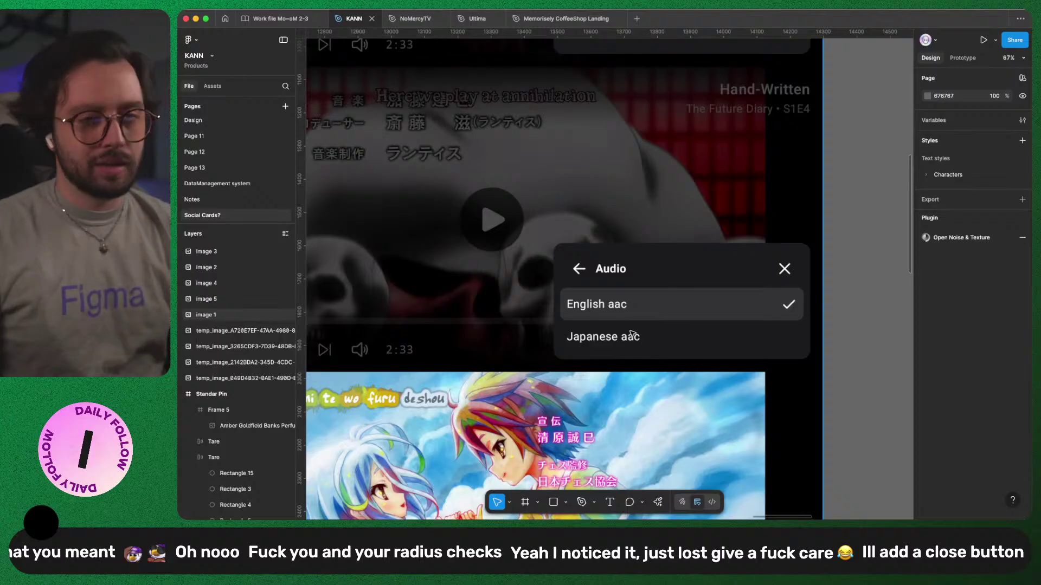
pyautogui.scroll(-5, 632, 333)
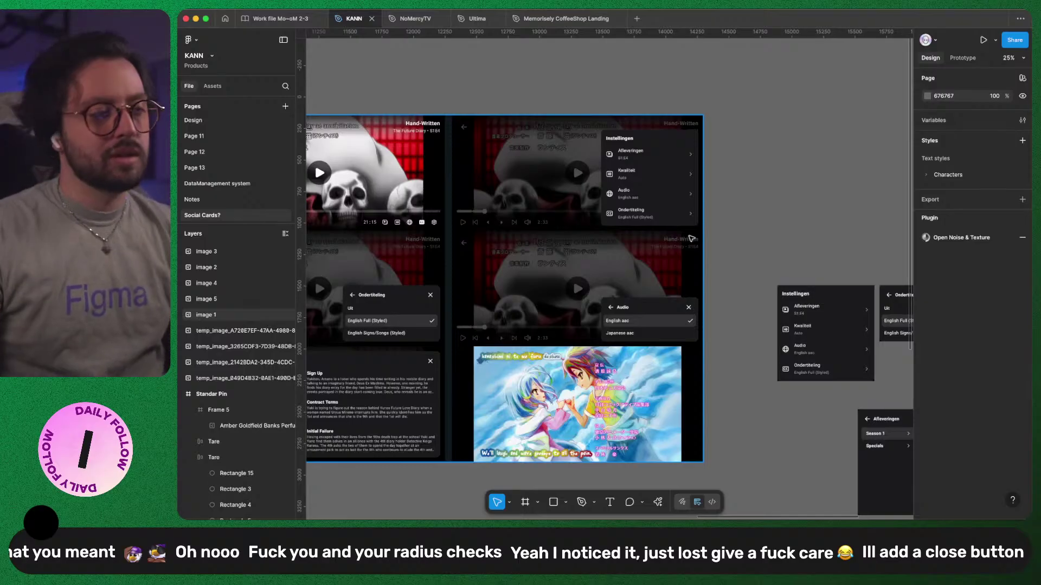
pyautogui.scroll(5, 691, 238)
pyautogui.scroll(2, 686, 189)
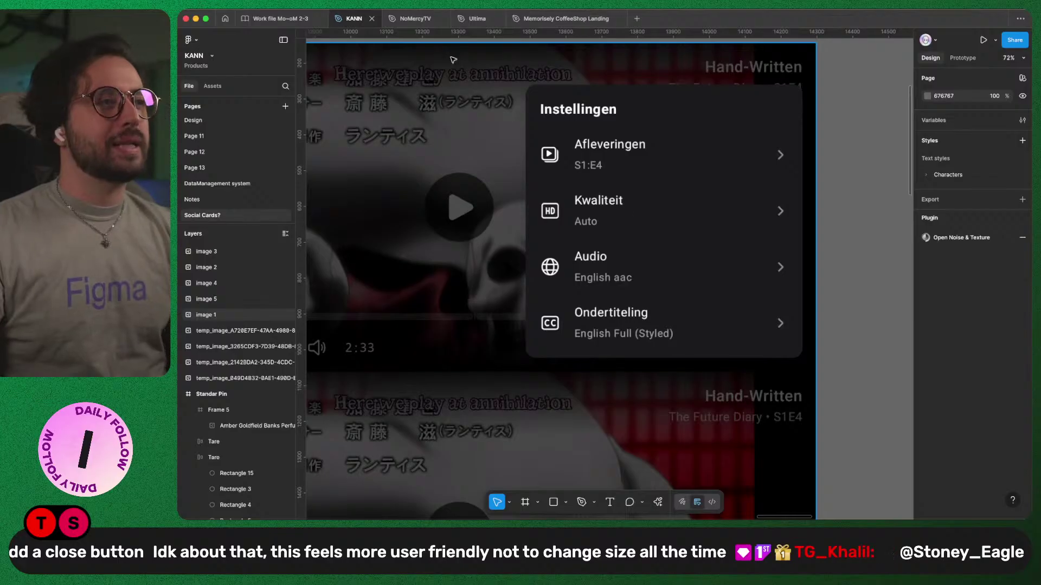
pyautogui.click(333, 5)
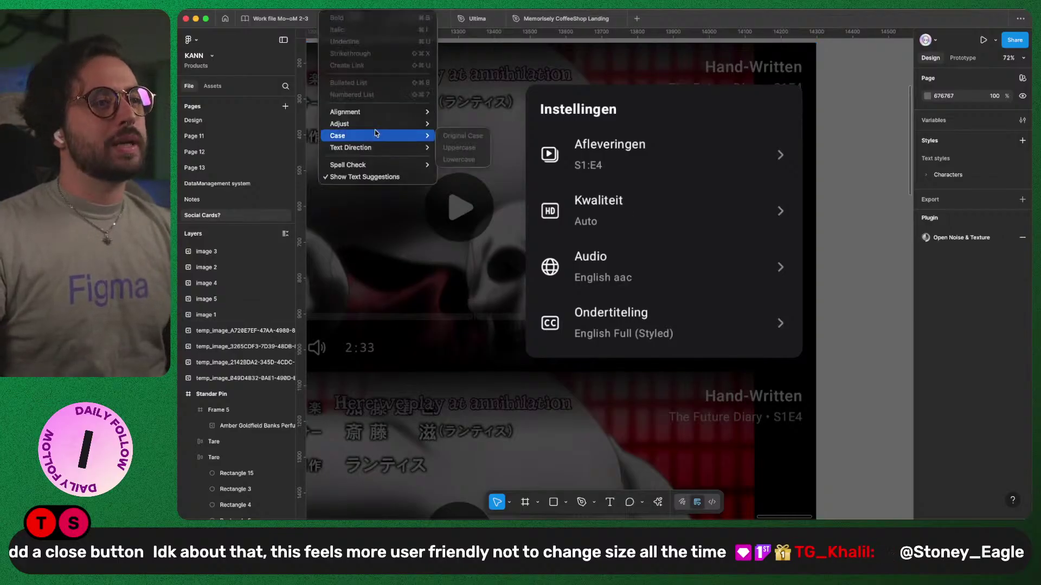
pyautogui.moveTo(375, 116)
pyautogui.moveTo(373, 138)
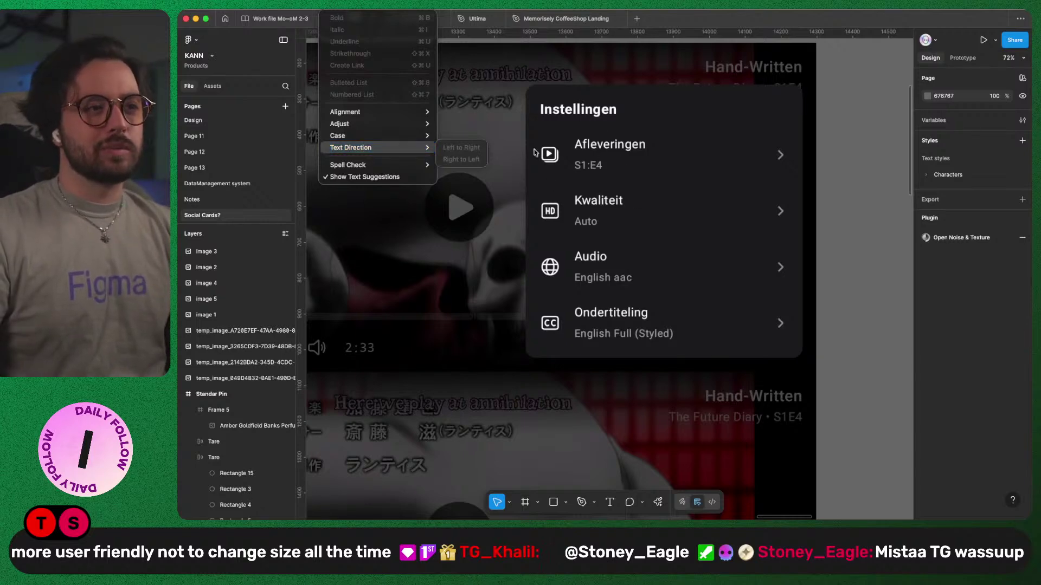
pyautogui.click(653, 165)
# - Compare the Instellingen, Audio and Ondertiteling menus across the collage's player screens
pyautogui.scroll(-5, 652, 164)
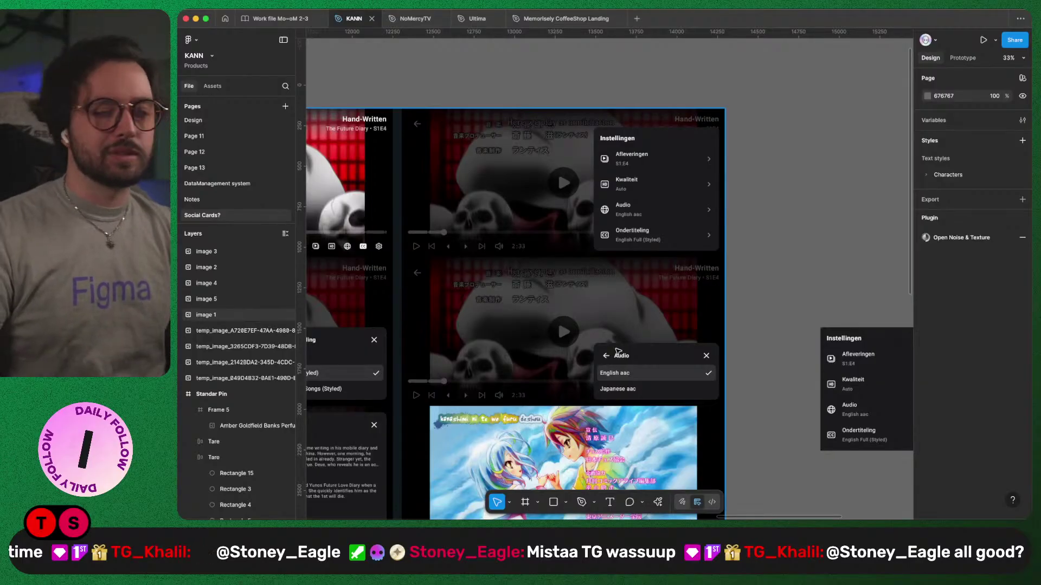
pyautogui.hscroll(-6, 608, 344)
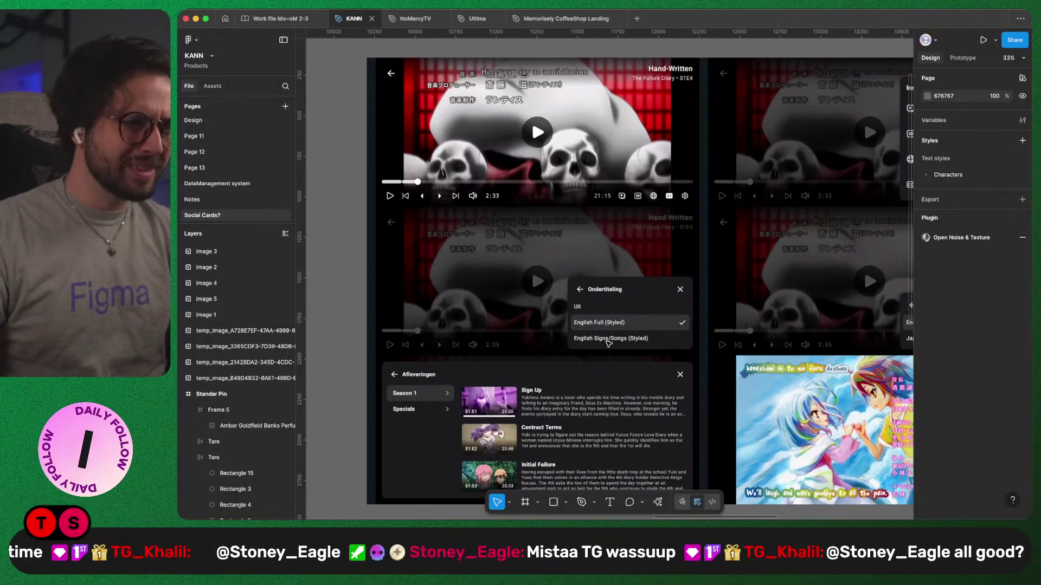
pyautogui.hscroll(4, 678, 294)
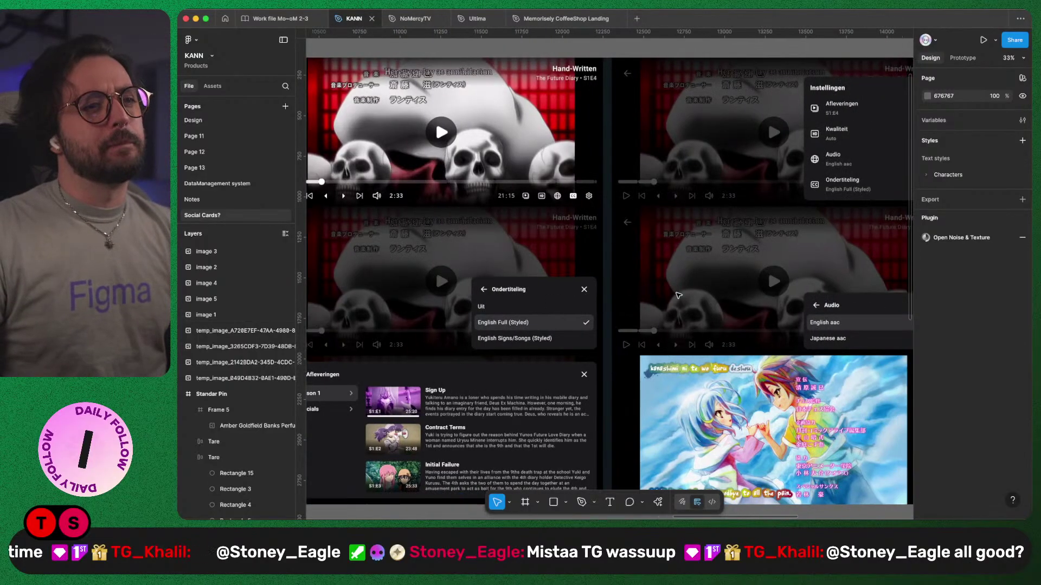
pyautogui.scroll(-2, 678, 294)
pyautogui.scroll(-5, 677, 295)
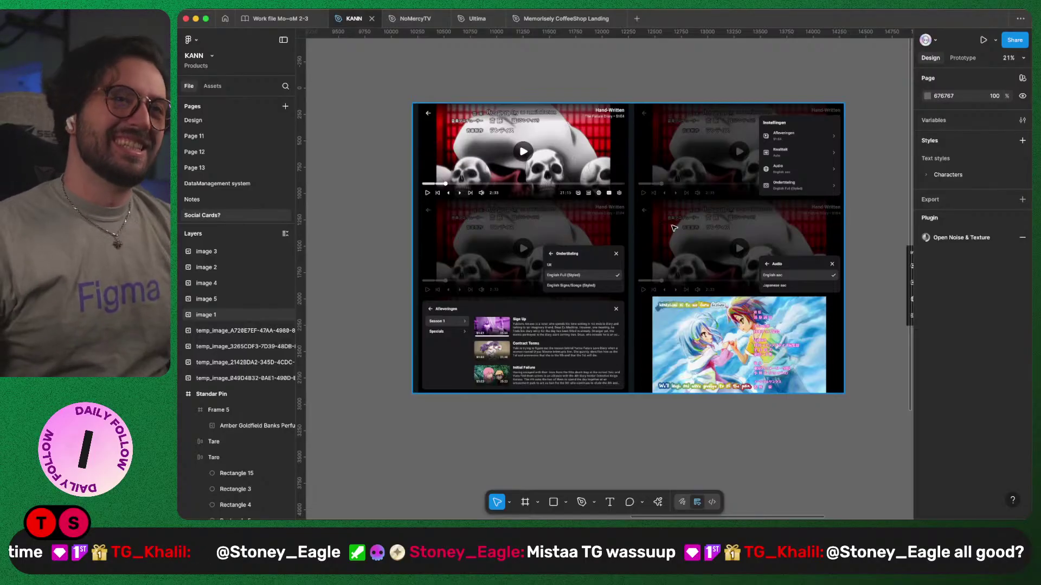
# - Move the cropped Audio panel directly beside the Ondertiteling panel, with its top edge at Y 1494
pyautogui.scroll(-5, 567, 258)
pyautogui.hscroll(3, 694, 352)
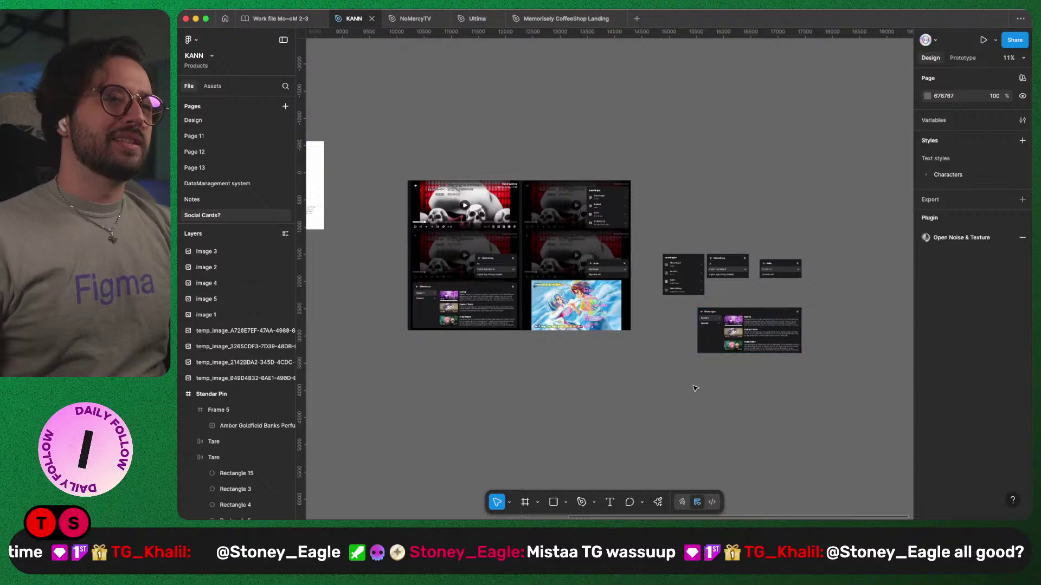
pyautogui.hscroll(3, 696, 389)
pyautogui.scroll(5, 738, 325)
pyautogui.scroll(-2, 597, 314)
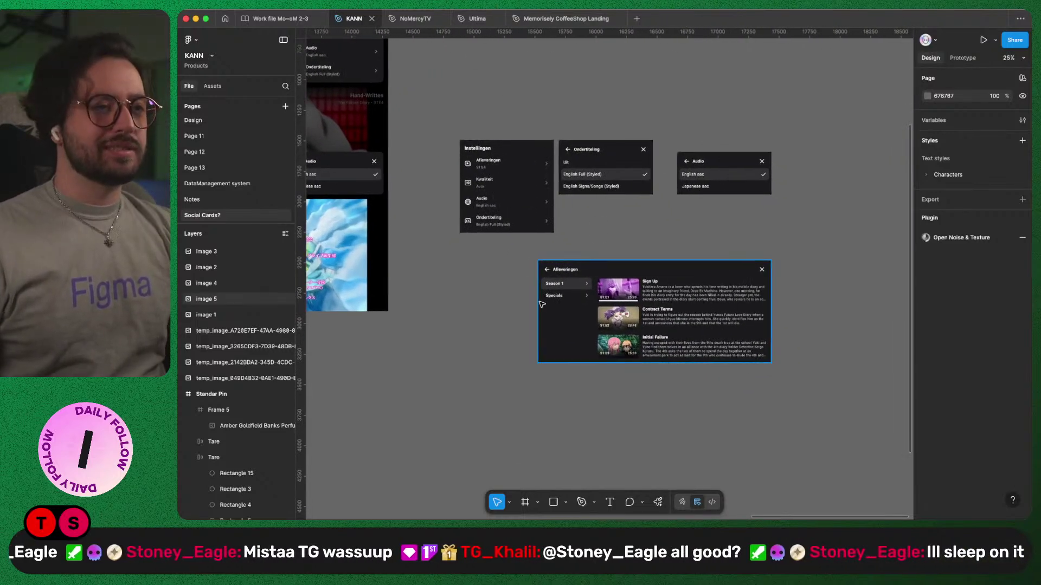
pyautogui.moveTo(717, 175); pyautogui.dragTo(698, 162)
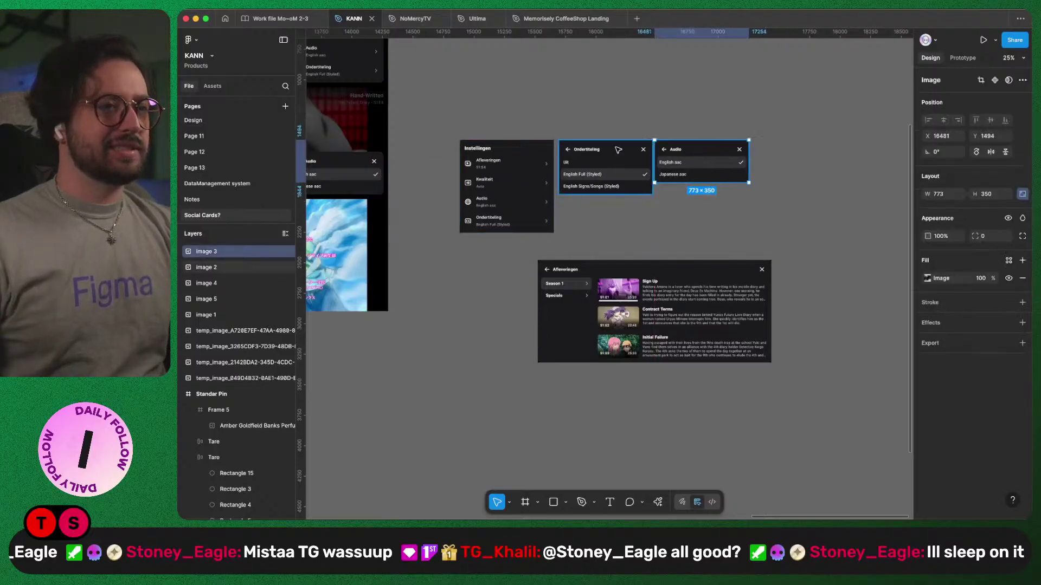
# - Stack the Audio and Ondertiteling panels by aligning their left edges, and set both to 40% opacity
pyautogui.scroll(5, 618, 150)
pyautogui.keyDown('shift'); pyautogui.click(638, 190); pyautogui.keyUp('shift')
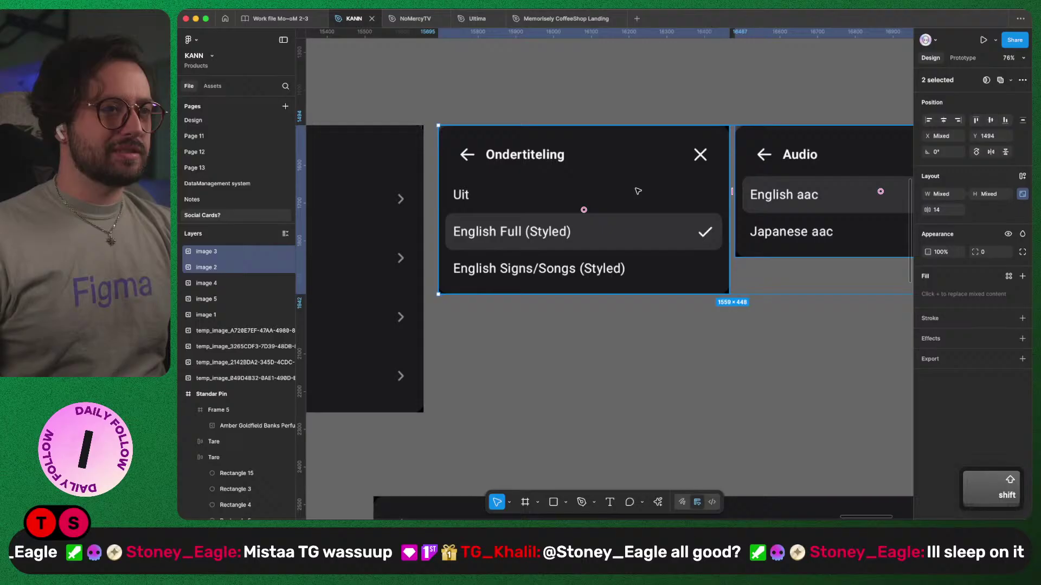
pyautogui.click(929, 122)
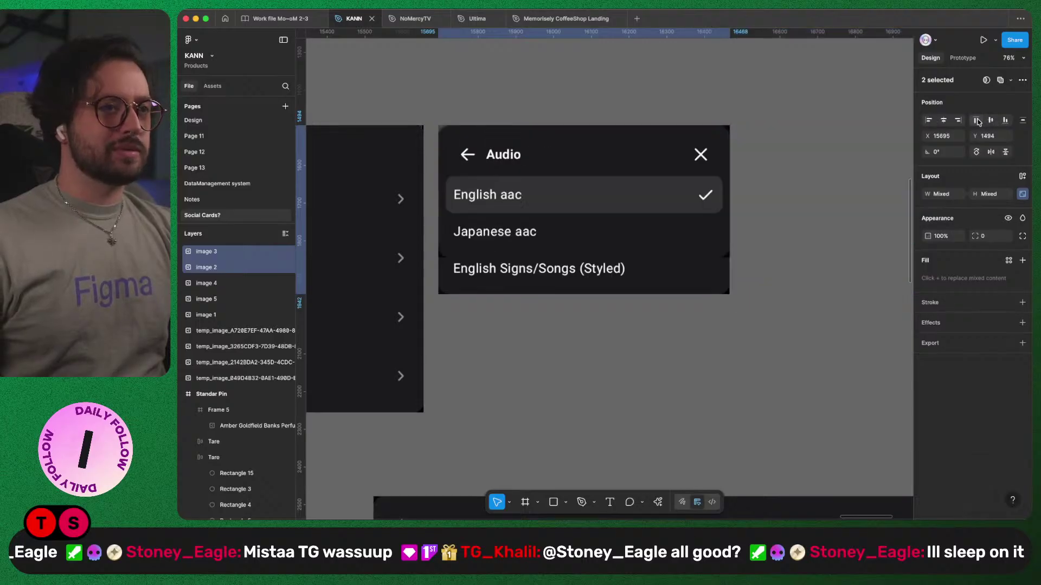
pyautogui.press('4')
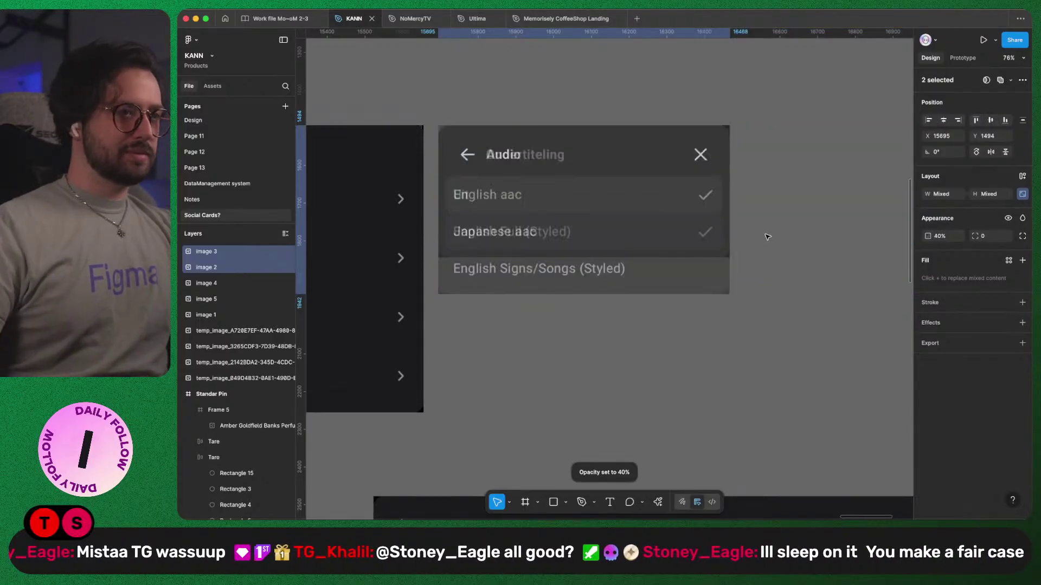
# - Inspect the overlap of the stacked panels' headers, and undo the 40% opacity and the stacking of the Audio and Ondertiteling panels
pyautogui.scroll(5, 474, 156)
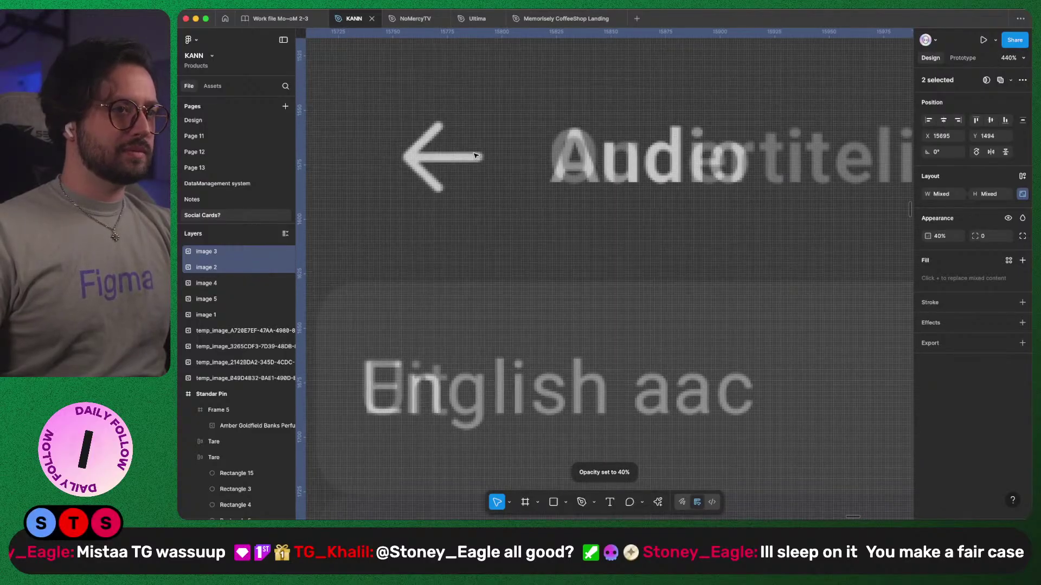
pyautogui.scroll(-5, 475, 156)
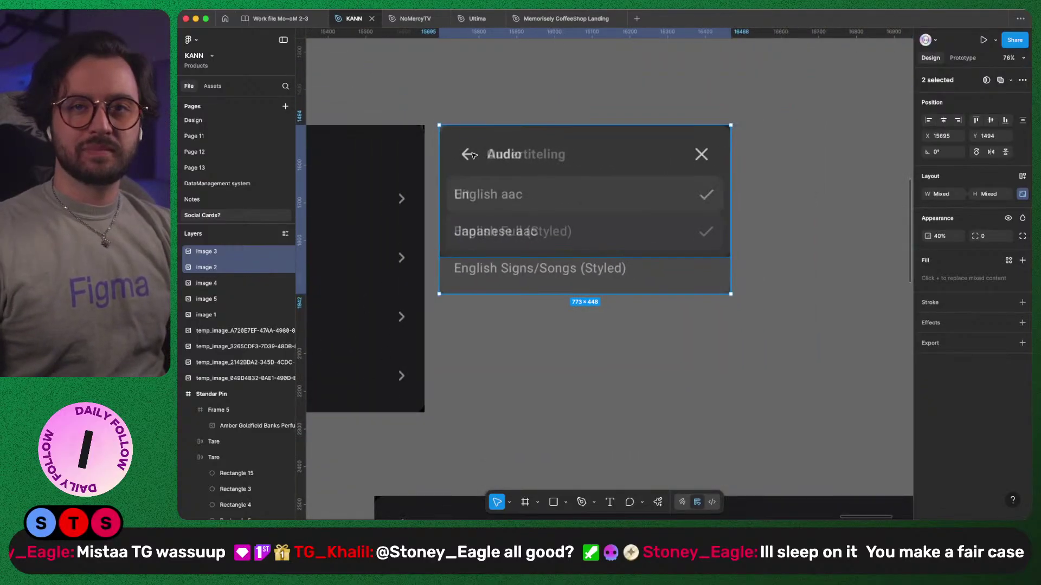
pyautogui.press('super+z')
pyautogui.press('super+z')
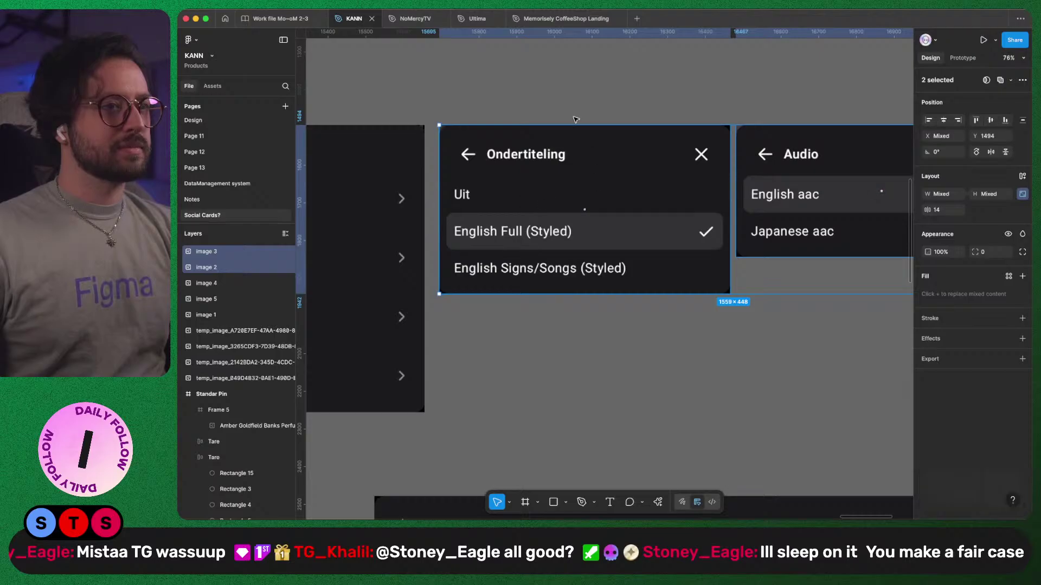
pyautogui.press('super+shift+z')
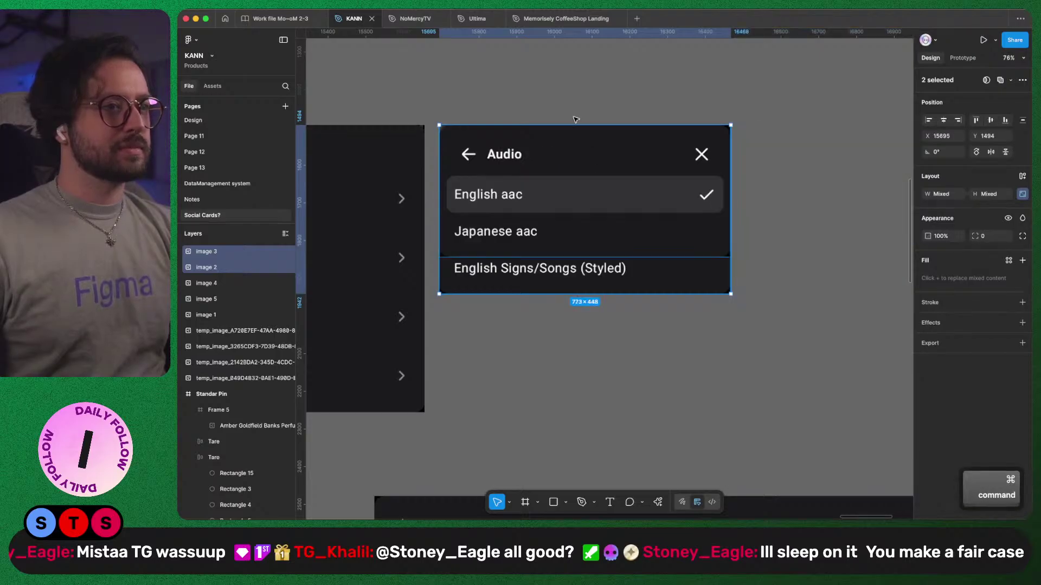
pyautogui.press('super+z')
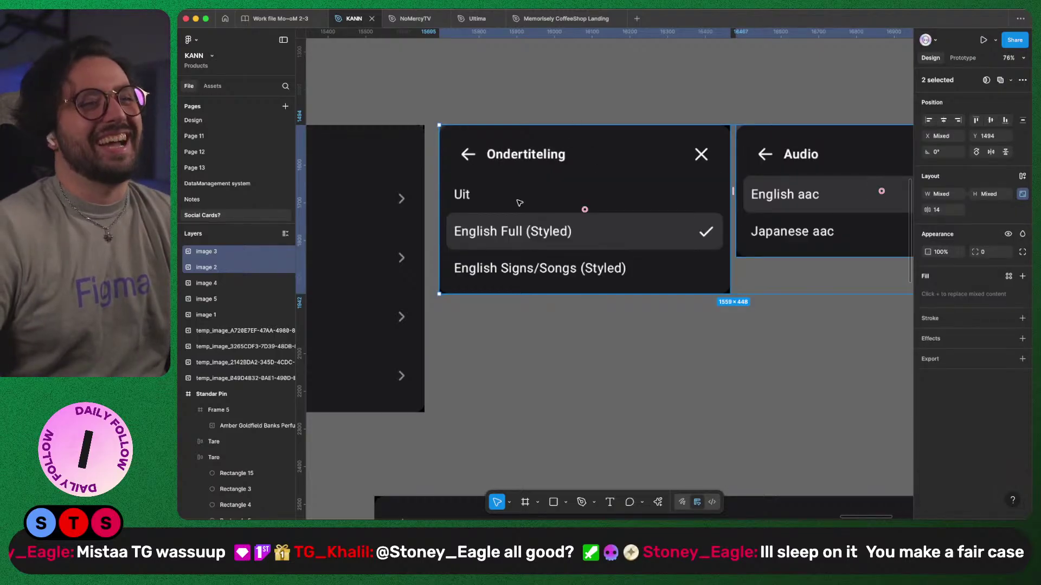
# - Extend the Ondertiteling panel's left edge outward to X 15694, making the panel 773 wide
pyautogui.click(576, 112)
pyautogui.scroll(-5, 576, 112)
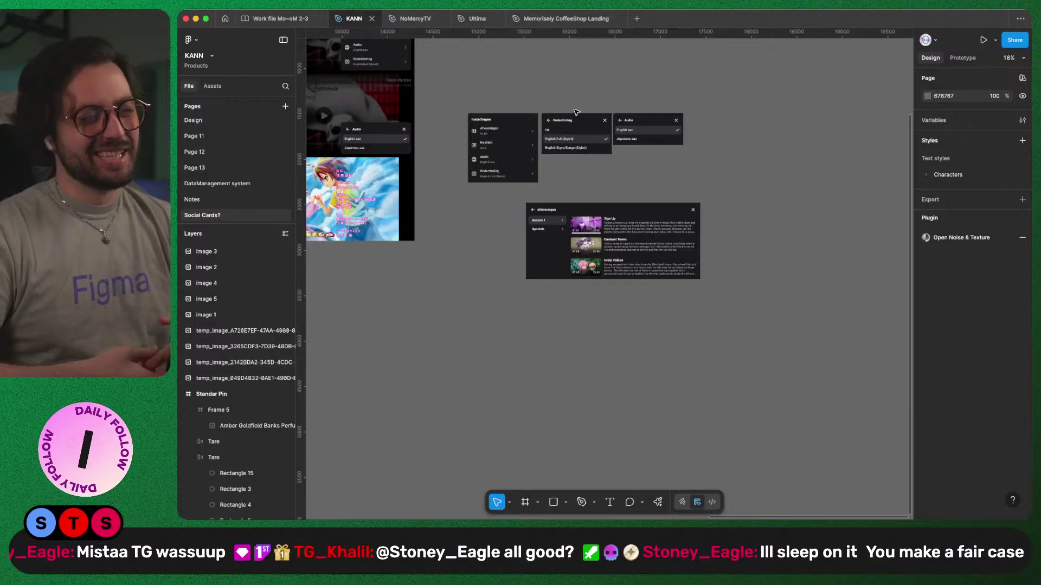
pyautogui.scroll(15, 556, 116)
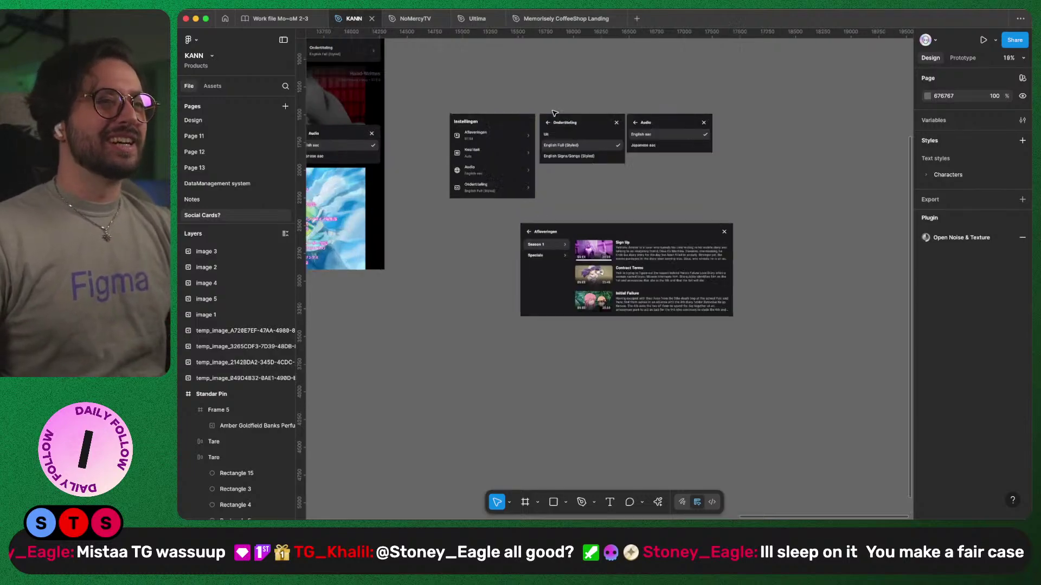
pyautogui.scroll(6, 534, 214)
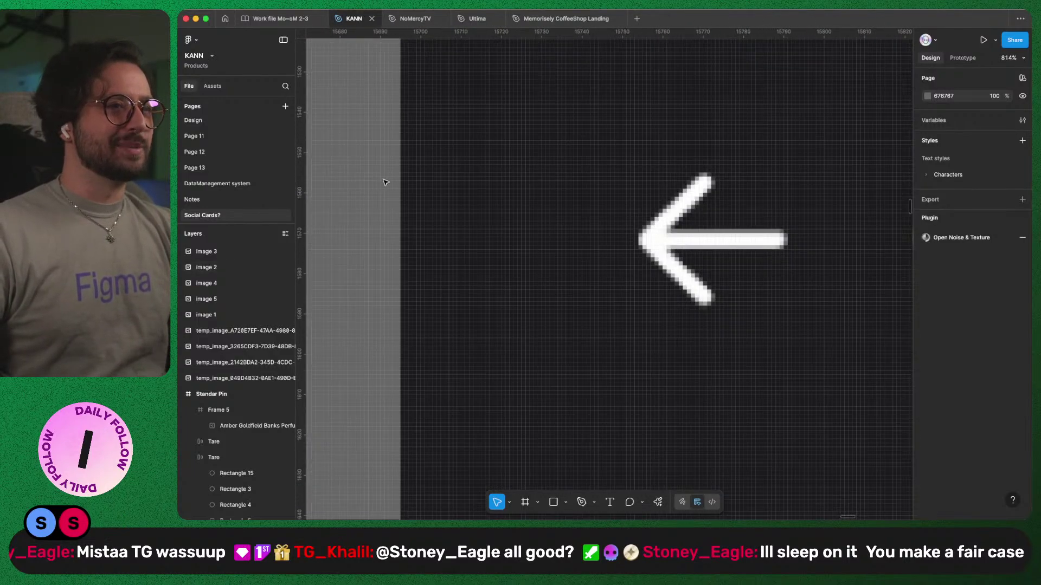
pyautogui.press('super')
pyautogui.keyDown('super'); pyautogui.click(520, 243); pyautogui.keyUp('super')
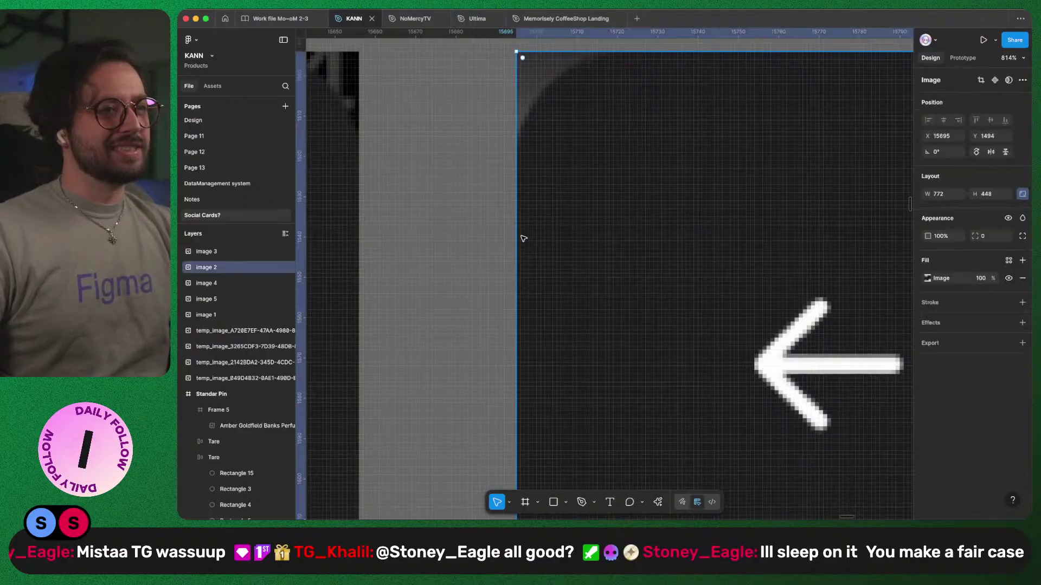
pyautogui.press('super')
pyautogui.moveTo(513, 254); pyautogui.dragTo(511, 255)
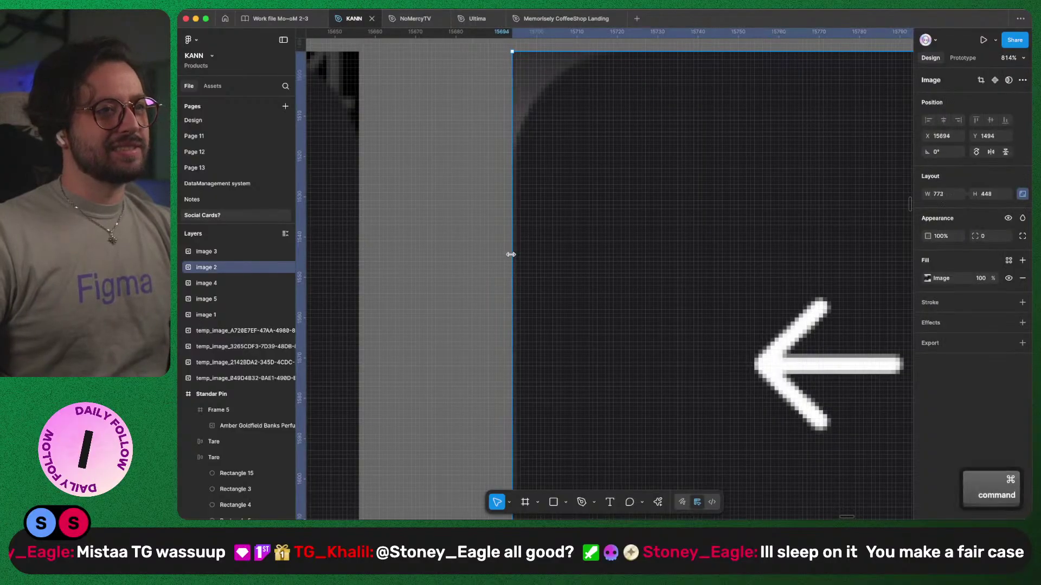
pyautogui.scroll(-10, 612, 304)
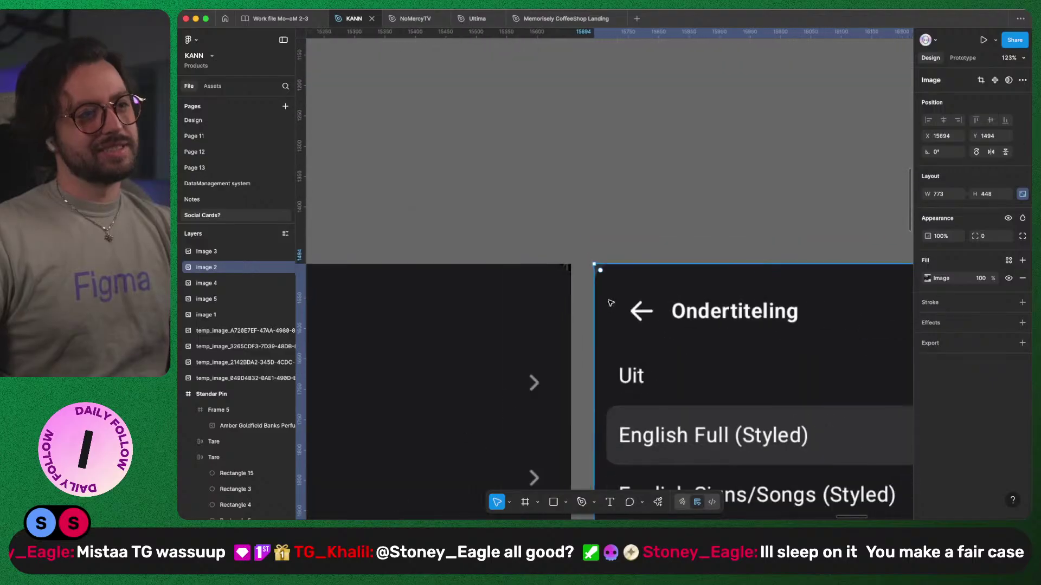
pyautogui.press('shift')
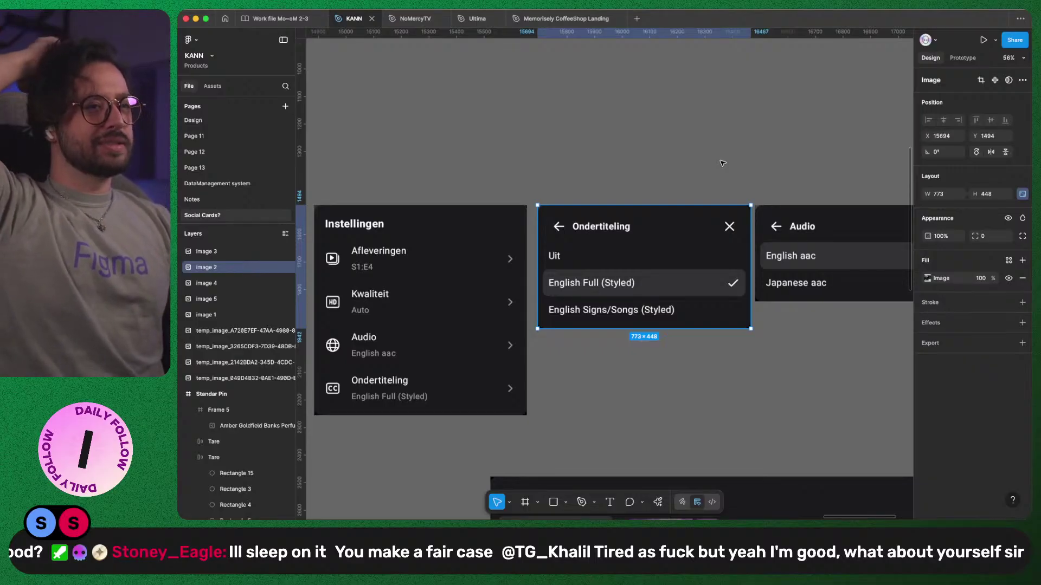
# - Cut the player screenshot collage and the four cropped menu panels from the canvas
pyautogui.scroll(-5, 722, 163)
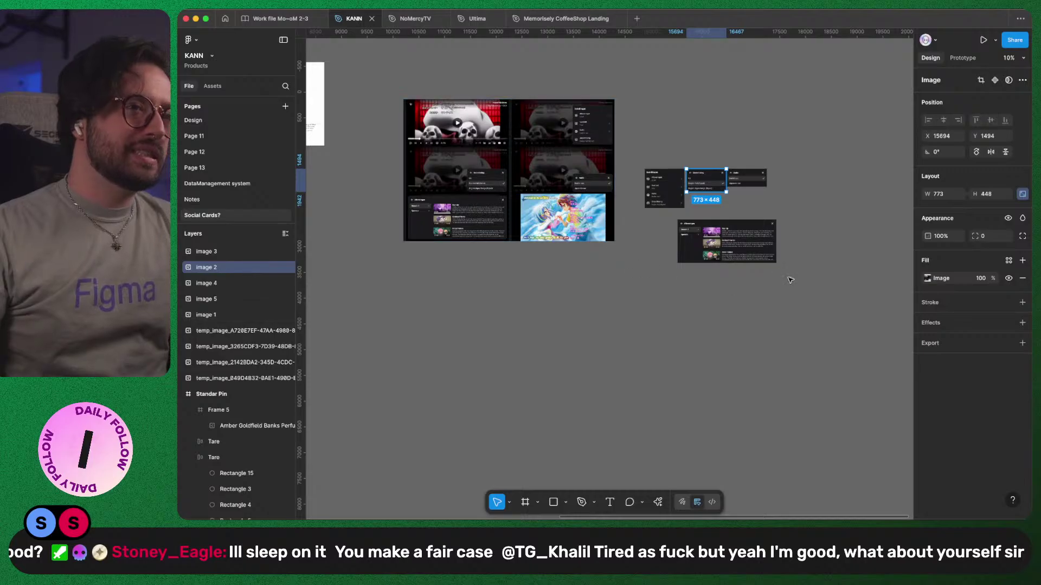
pyautogui.moveTo(798, 303); pyautogui.dragTo(403, 99)
pyautogui.press('BackSpace')
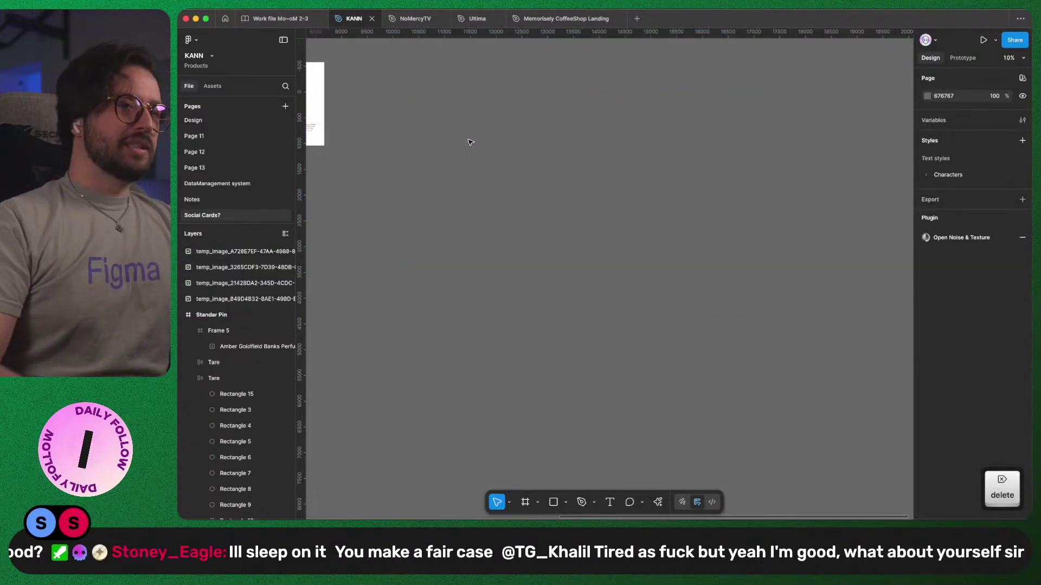
pyautogui.scroll(-2, 408, 198)
pyautogui.press('super+z')
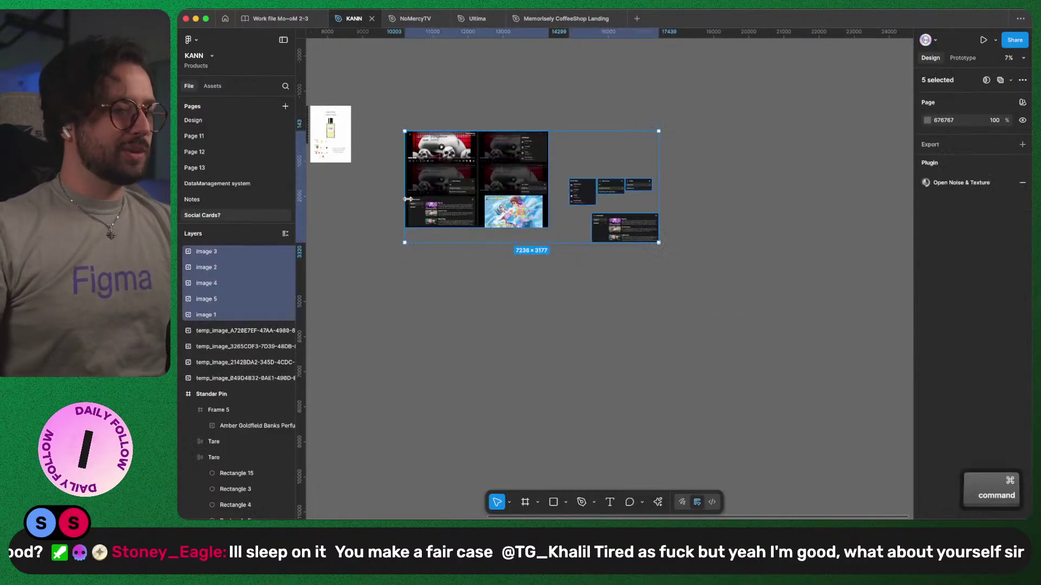
pyautogui.press('super+x')
# - Paste the five images on the Mess page of the NoMercyTV file, directly beside the Cosmos Laundromat player screens
pyautogui.click(397, 14)
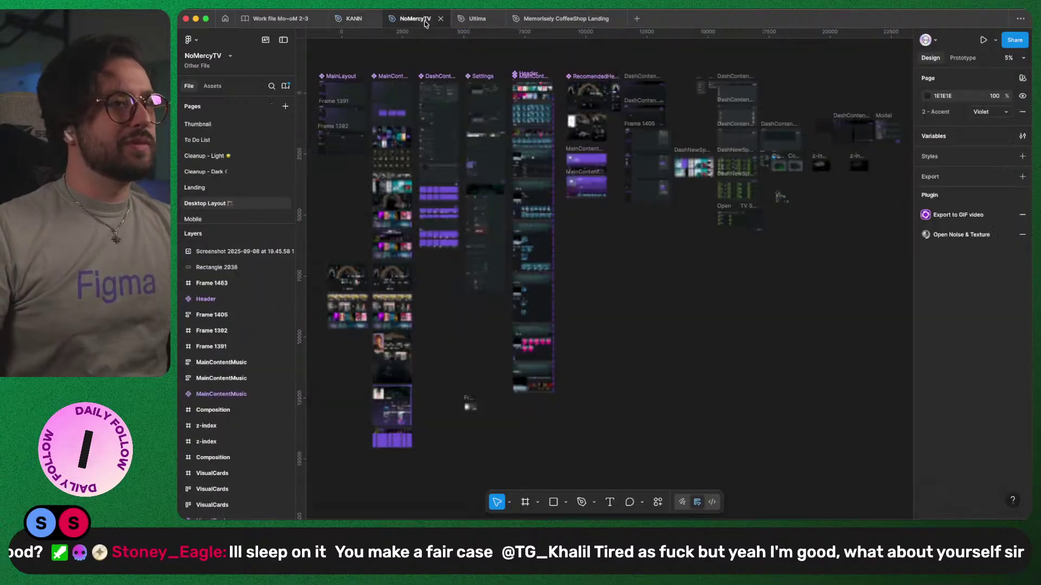
pyautogui.scroll(-5, 217, 211)
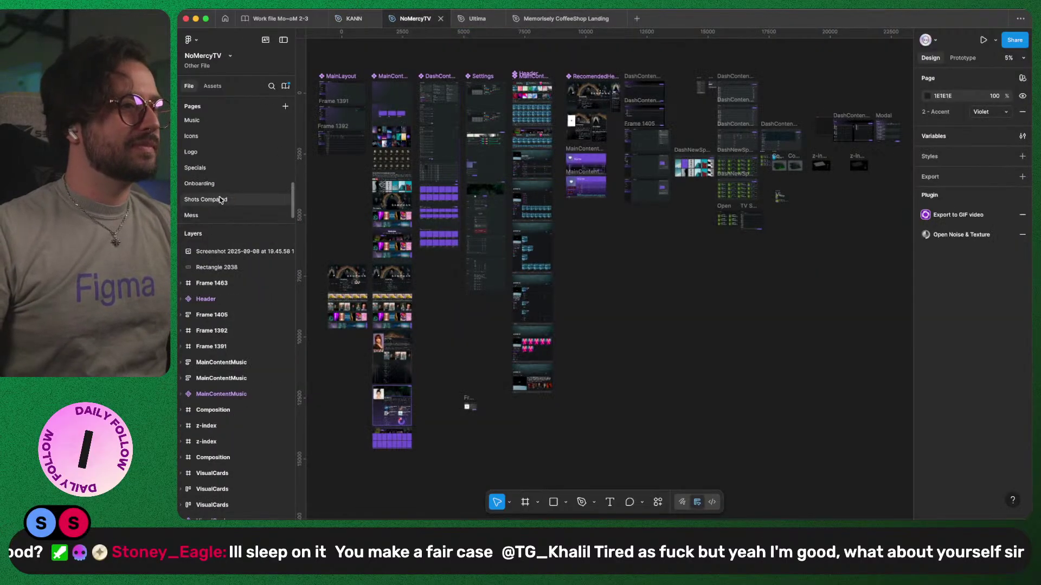
pyautogui.click(214, 216)
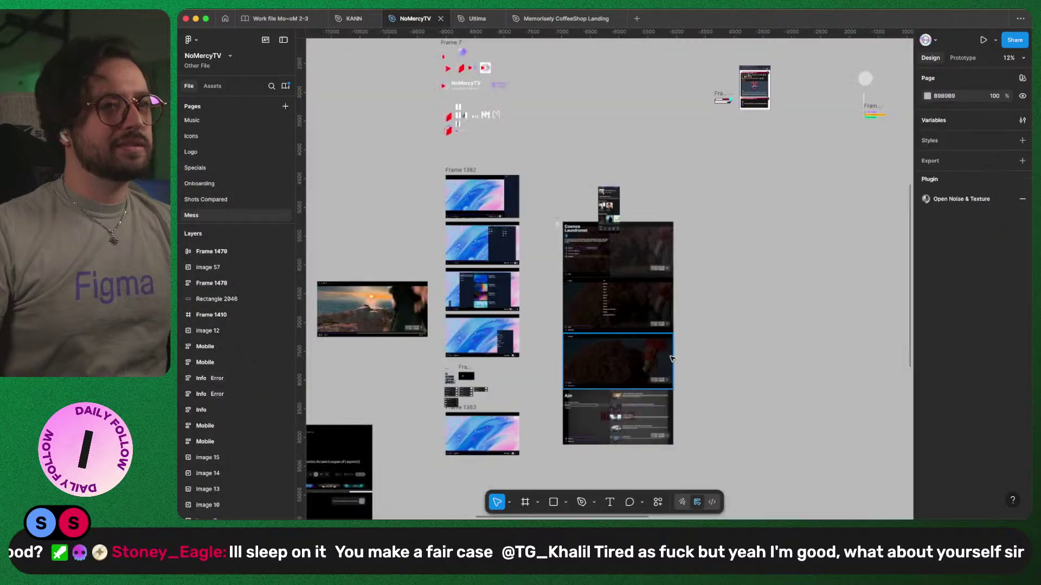
pyautogui.scroll(5, 783, 269)
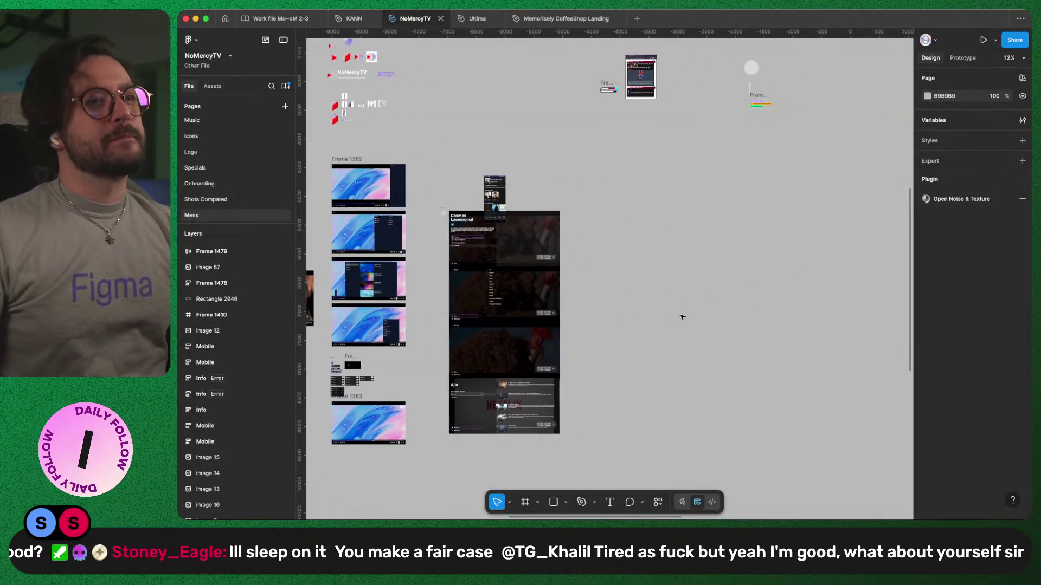
pyautogui.press('cmd+v')
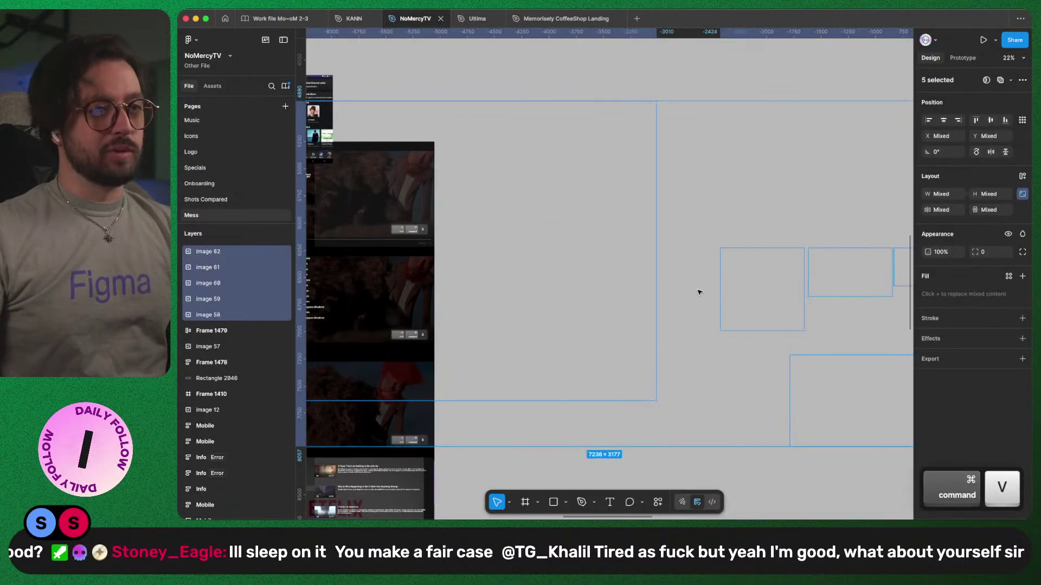
pyautogui.hotkey('shift', '2')
pyautogui.moveTo(603, 275); pyautogui.dragTo(746, 262)
pyautogui.scroll(-5, 745, 262)
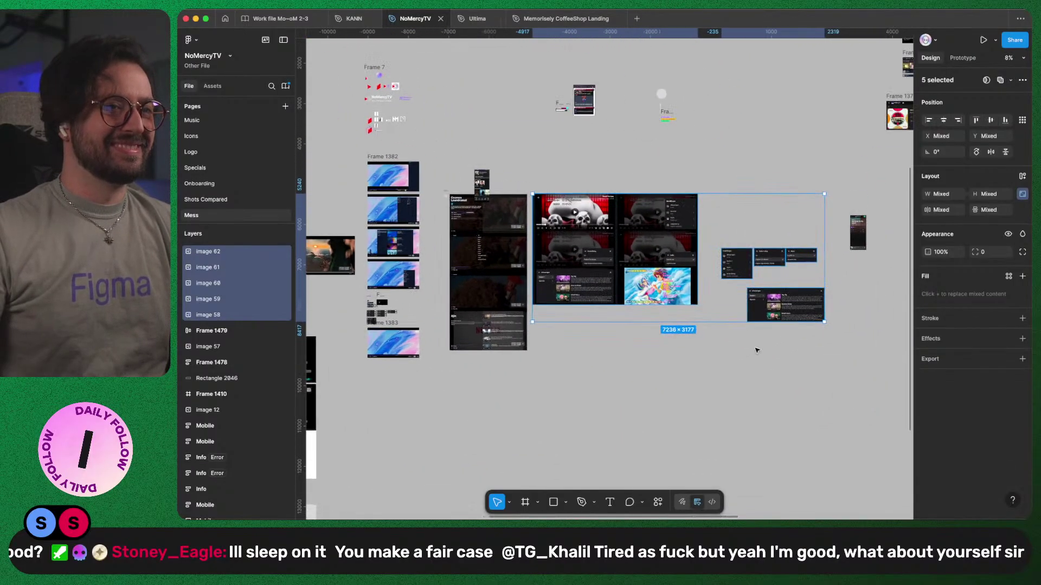
# - Arrange the four cropped menu panels in a row directly beneath the player screenshot collage
pyautogui.click(757, 378)
pyautogui.moveTo(722, 207); pyautogui.dragTo(829, 354)
pyautogui.moveTo(787, 296); pyautogui.dragTo(672, 329)
pyautogui.click(698, 379)
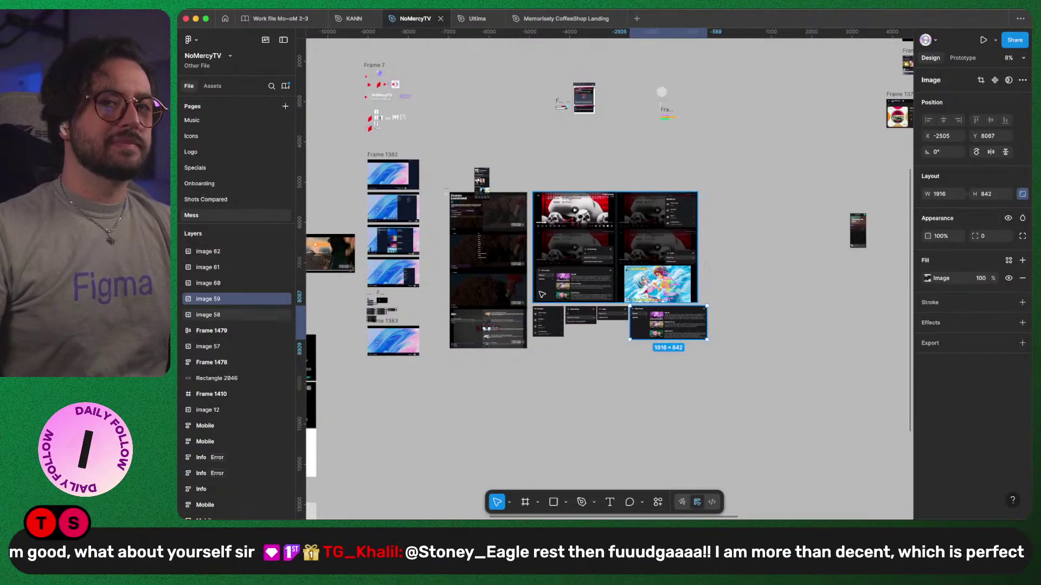
# - Move the mobile music app screenshot off the Cosmos Laundromat screen to just above it, in line with its left edge
pyautogui.scroll(5, 546, 296)
pyautogui.scroll(-1, 483, 413)
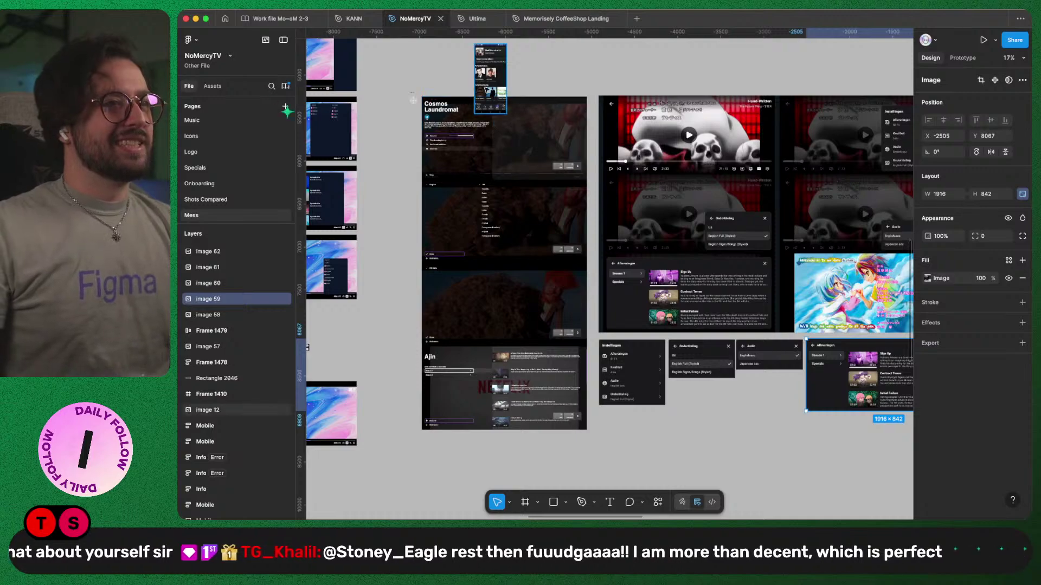
pyautogui.scroll(10, 485, 180)
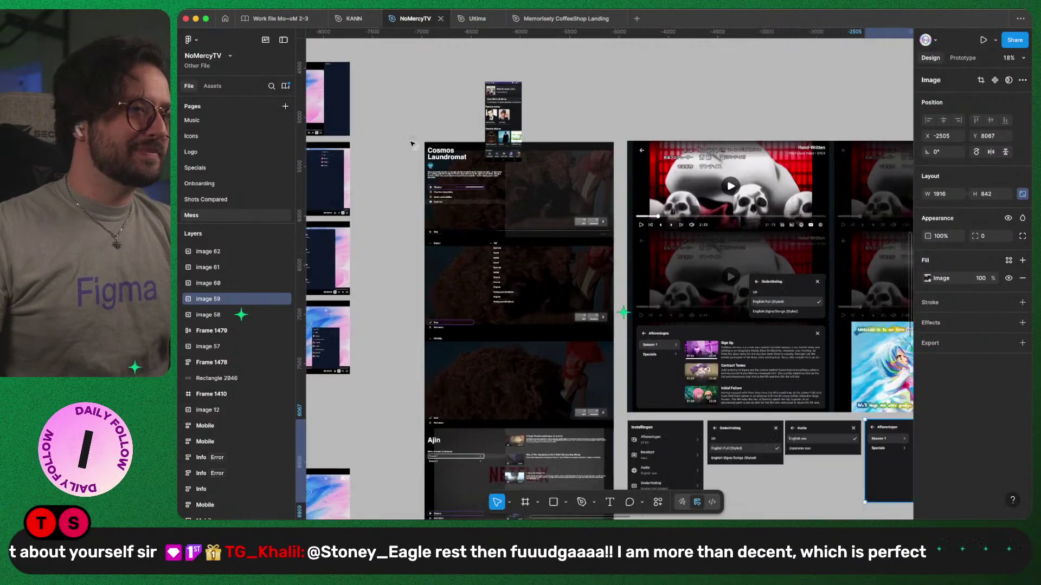
pyautogui.scroll(-6, 425, 179)
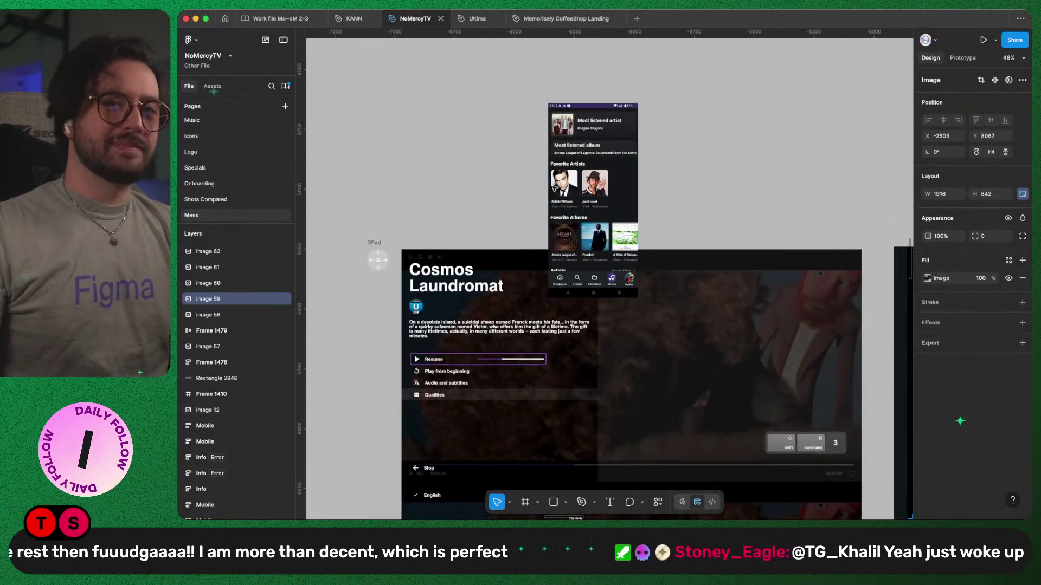
pyautogui.moveTo(604, 198); pyautogui.dragTo(462, 143)
pyautogui.click(599, 169)
pyautogui.scroll(-5, 599, 169)
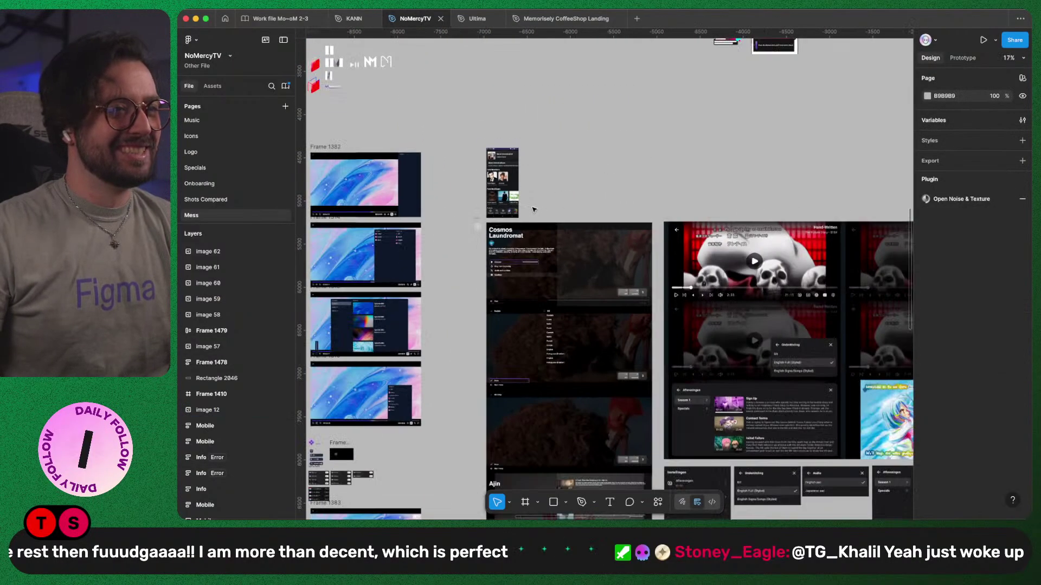
# - Examine the older video player mockups with their seasons, episodes, quality and playback speed menus, and the volume slider components
pyautogui.hscroll(4, 555, 233)
pyautogui.hscroll(-5, 627, 400)
pyautogui.scroll(2, 627, 400)
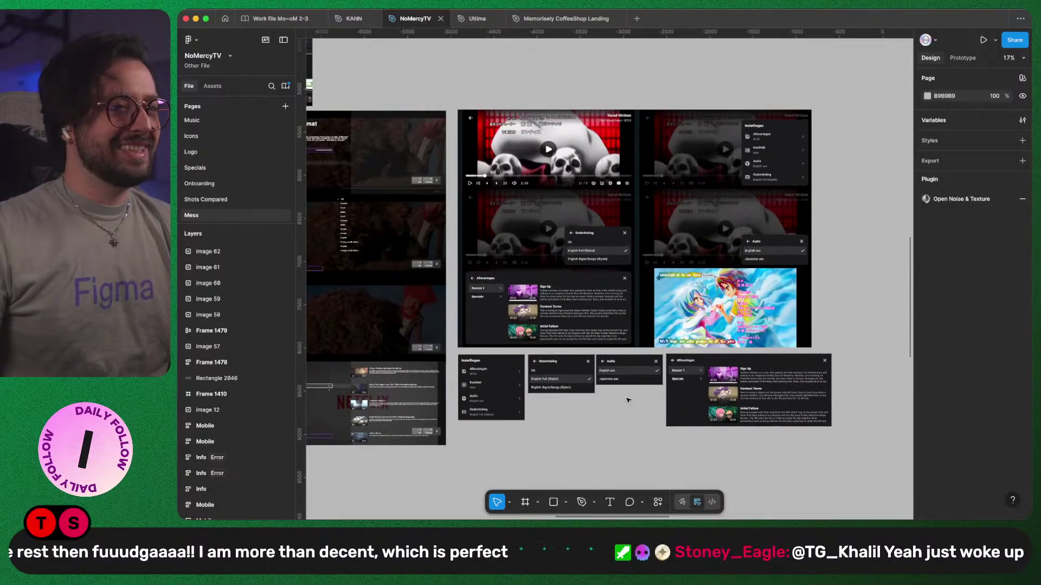
pyautogui.scroll(-5, 629, 399)
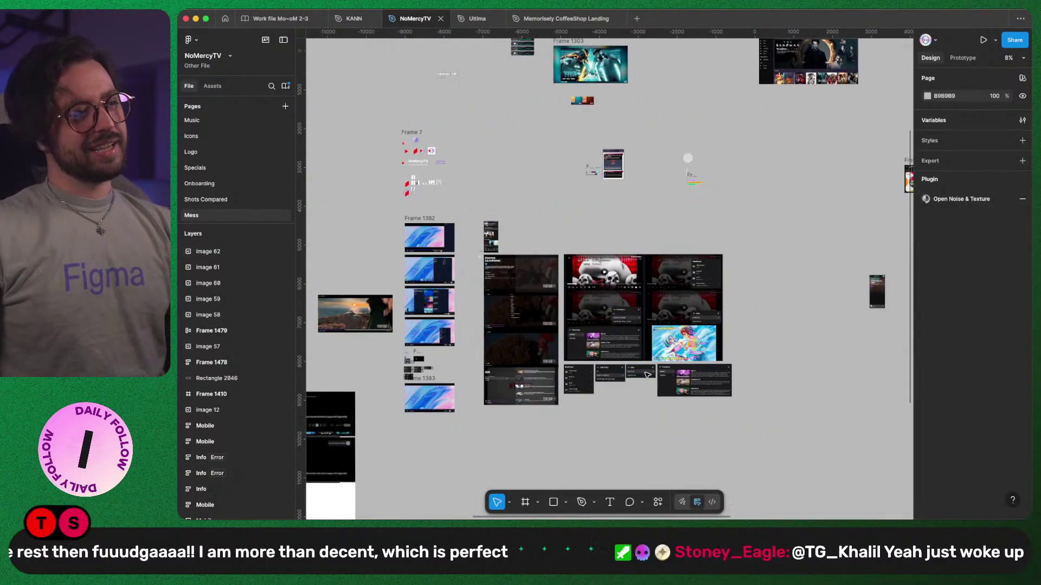
pyautogui.scroll(10, 635, 369)
pyautogui.scroll(-3, 620, 318)
pyautogui.scroll(3, 623, 321)
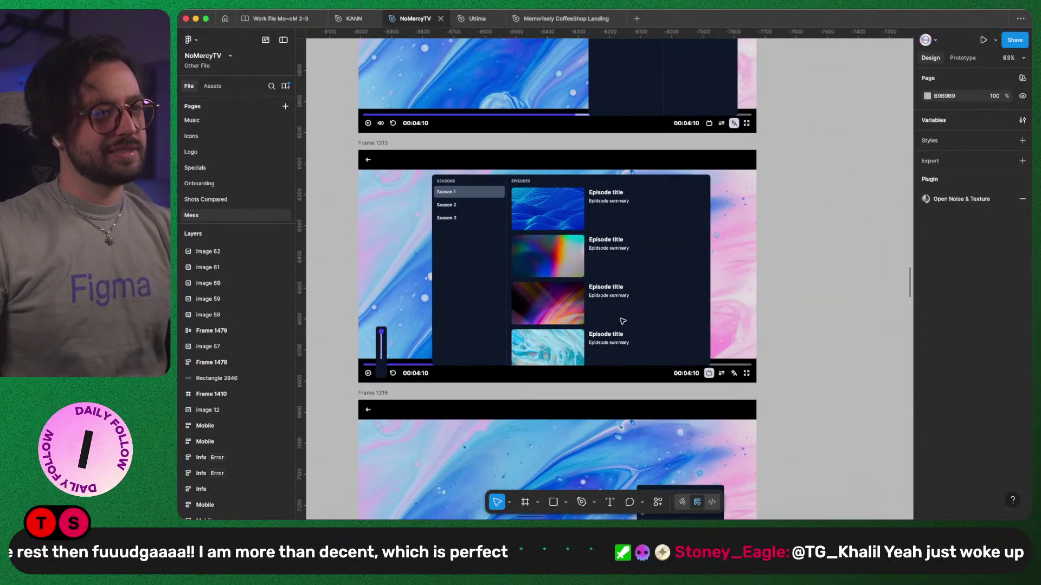
pyautogui.scroll(3, 622, 322)
pyautogui.scroll(-8, 622, 321)
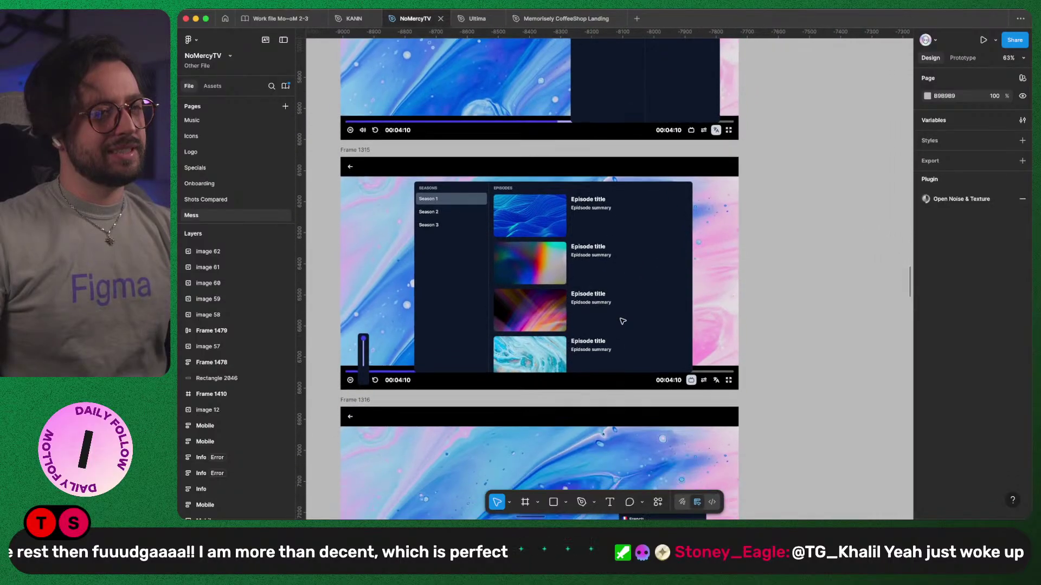
pyautogui.hscroll(1, 623, 321)
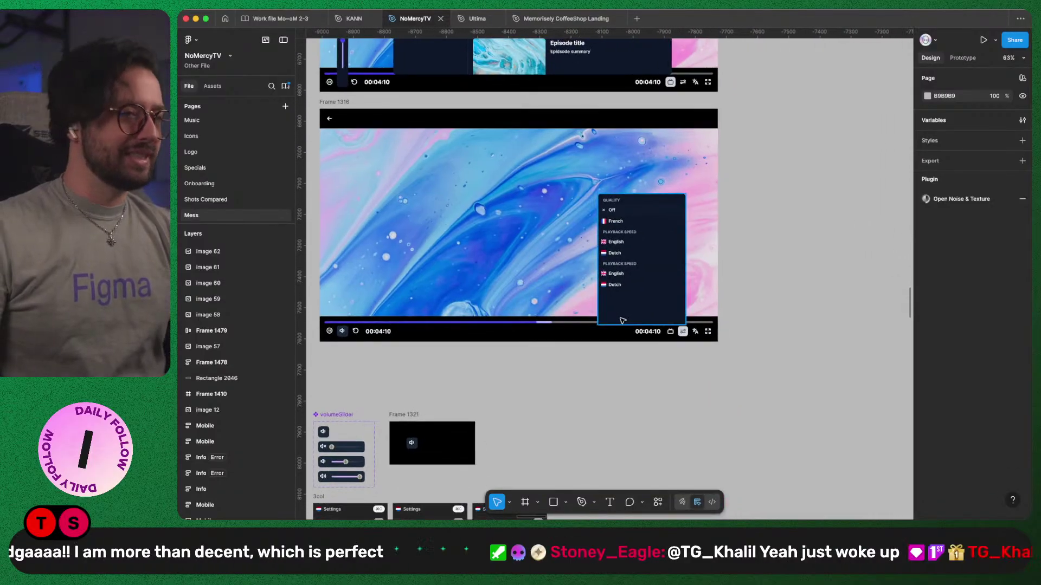
pyautogui.scroll(-5, 623, 321)
pyautogui.hscroll(-1, 623, 321)
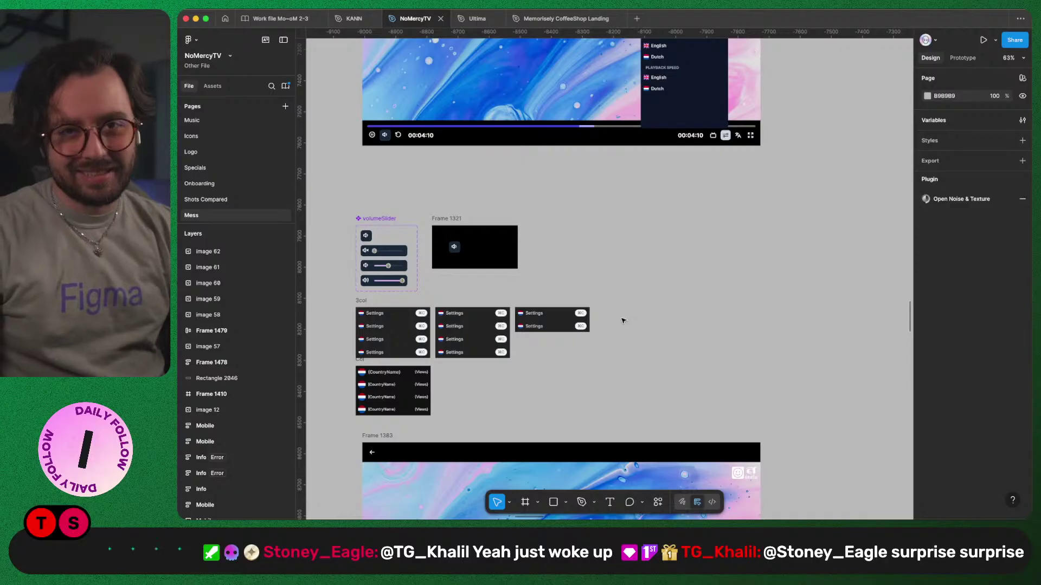
# - Look over the lyrics and music player screens in Frame 1410 and the surrounding mockups on the Mess page
pyautogui.scroll(-10, 622, 322)
pyautogui.hscroll(-4, 622, 323)
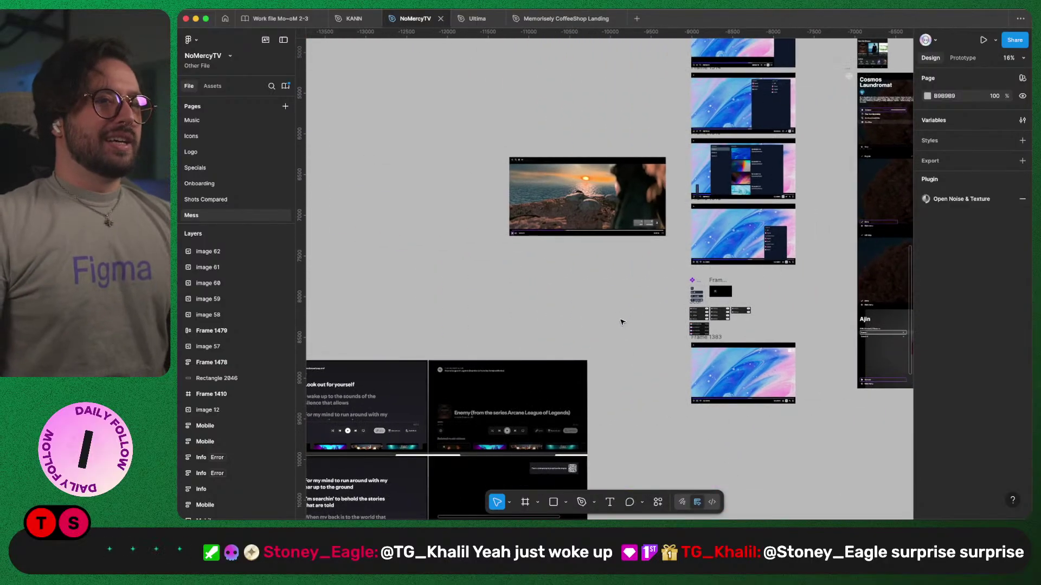
pyautogui.scroll(-8, 622, 323)
pyautogui.hscroll(-6, 623, 322)
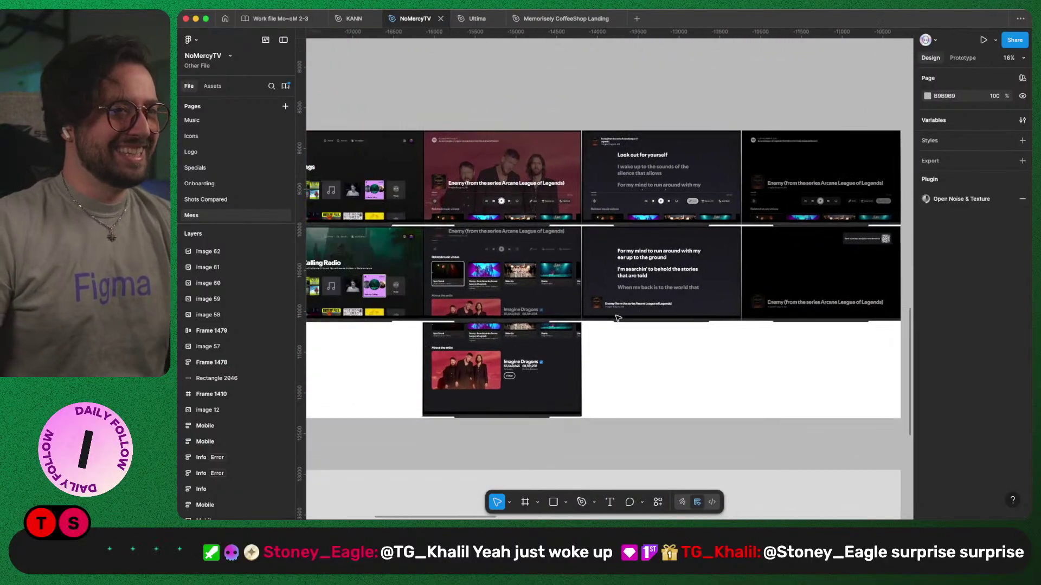
pyautogui.scroll(-5, 617, 315)
pyautogui.scroll(8, 617, 315)
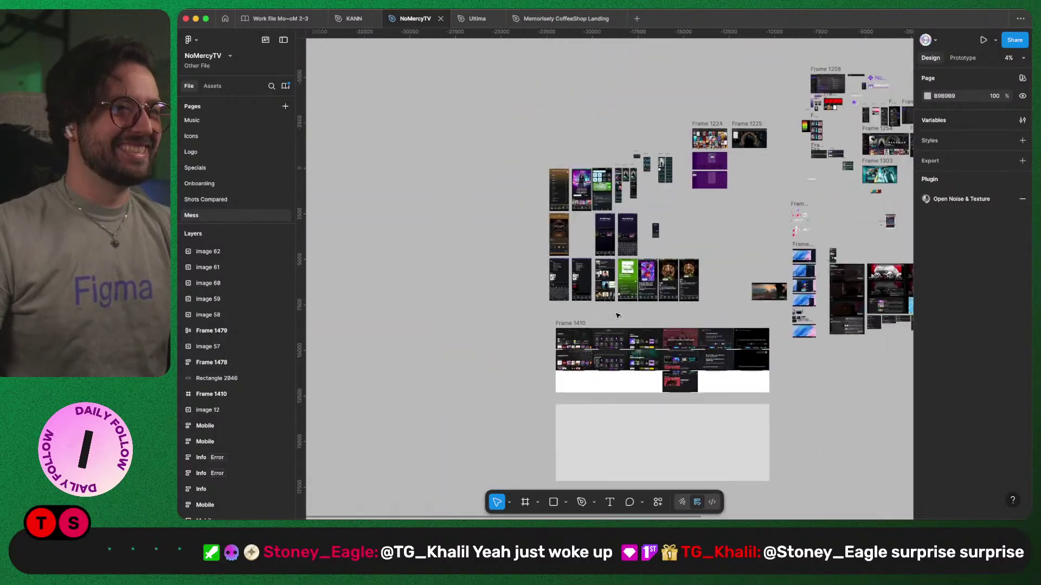
# - Examine the mobile app screens on the Mess page, including the Good Evening search screens and the Loki title pages
pyautogui.scroll(5, 617, 315)
pyautogui.hscroll(-3, 617, 315)
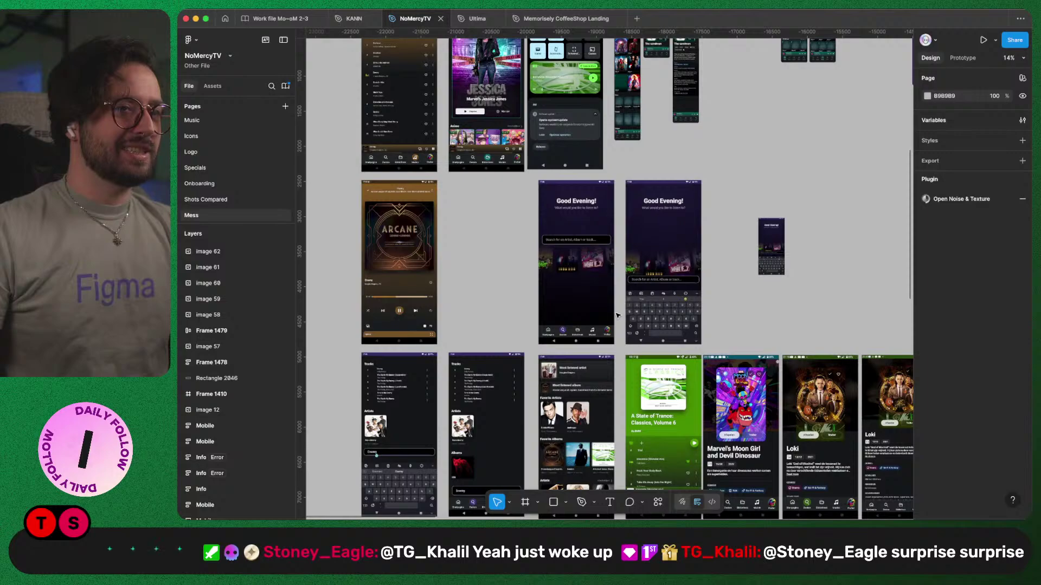
pyautogui.scroll(-5, 616, 316)
pyautogui.scroll(8, 743, 196)
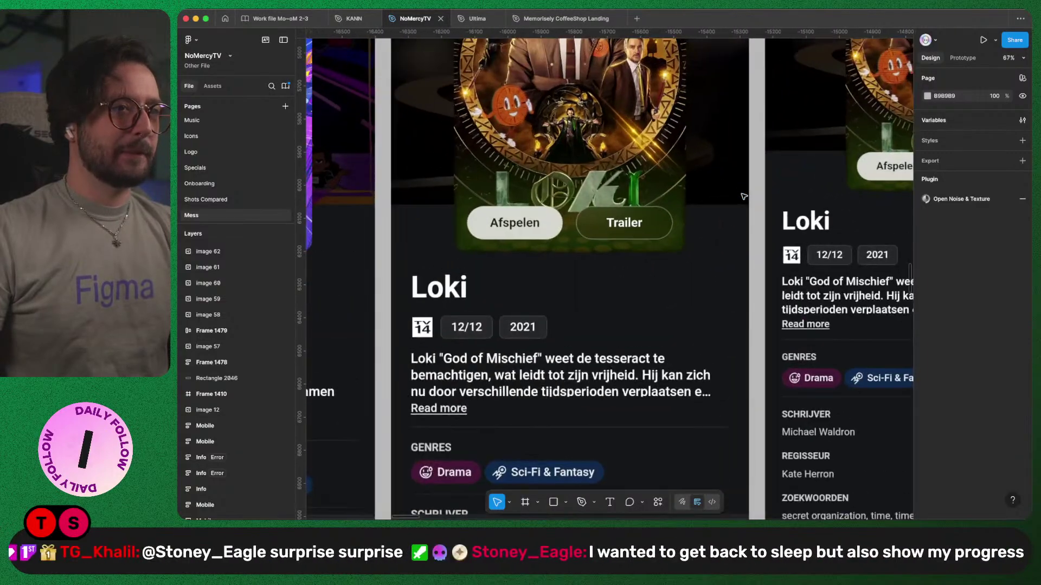
pyautogui.scroll(-8, 743, 197)
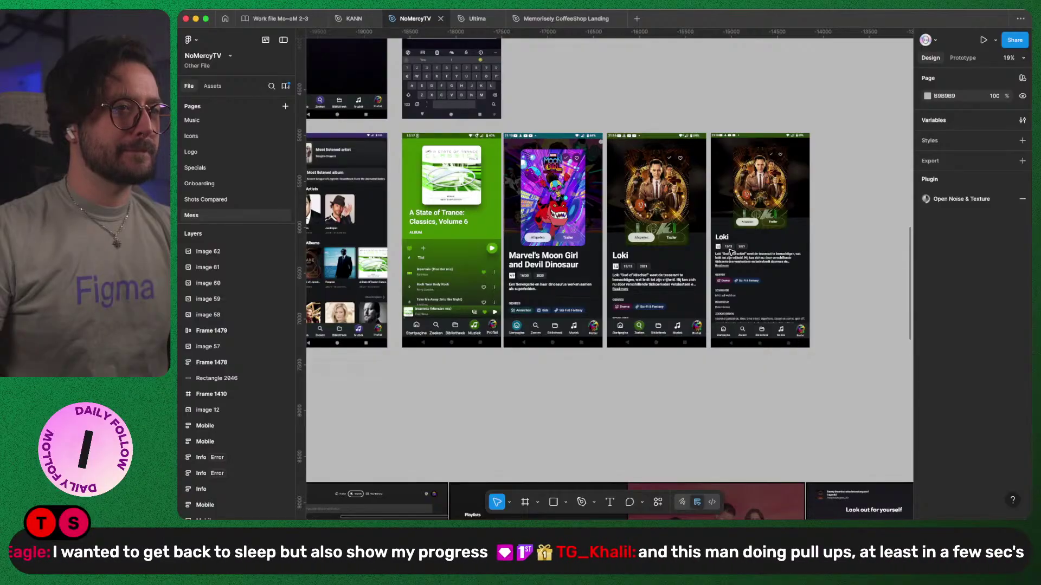
pyautogui.scroll(1, 730, 251)
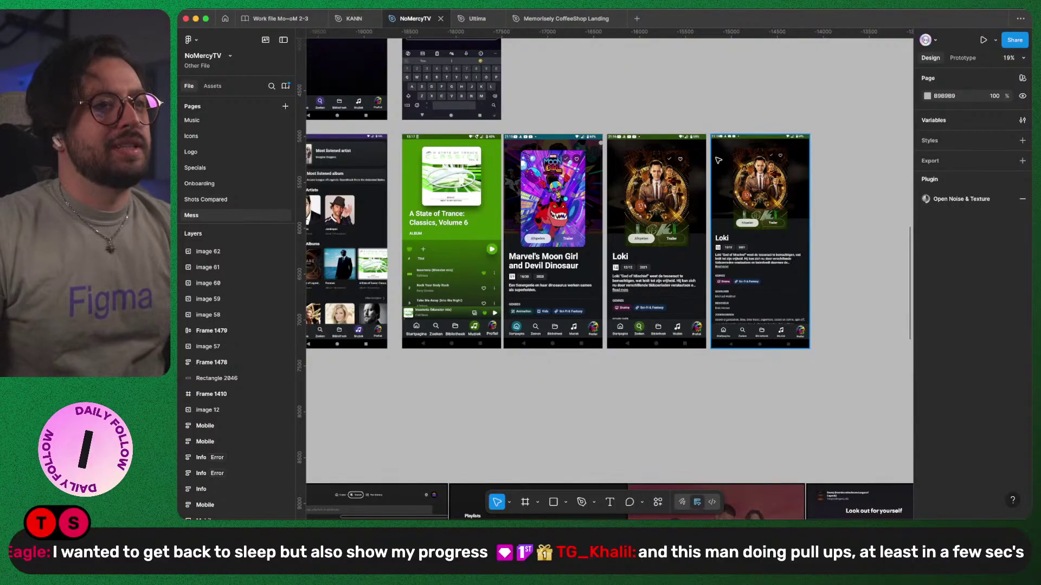
pyautogui.scroll(-5, 803, 154)
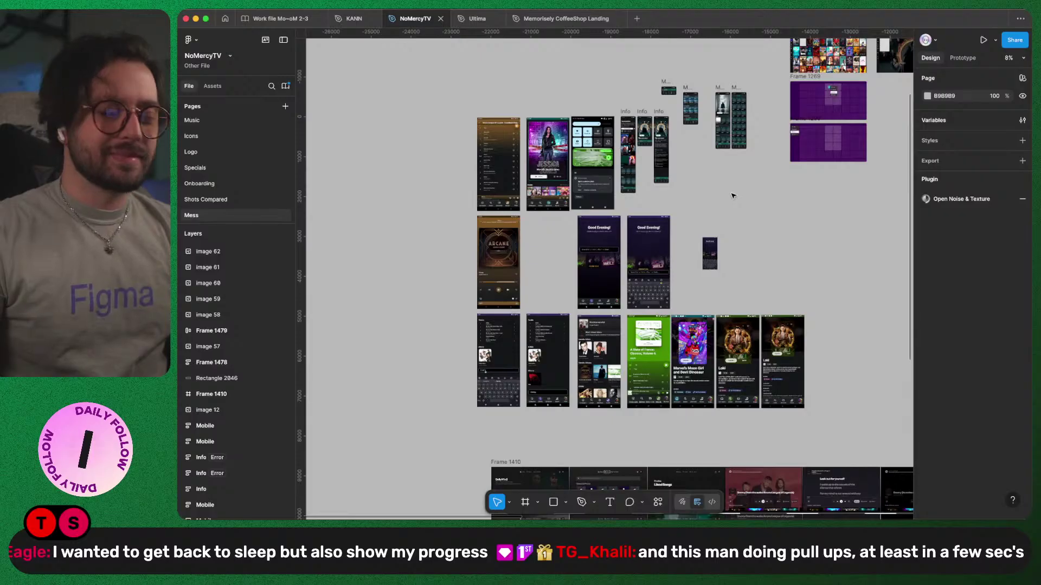
# - Inspect the Jessica Jones home screen, The sandman info screens and the neighbouring Mobile frames up close
pyautogui.scroll(5, 556, 152)
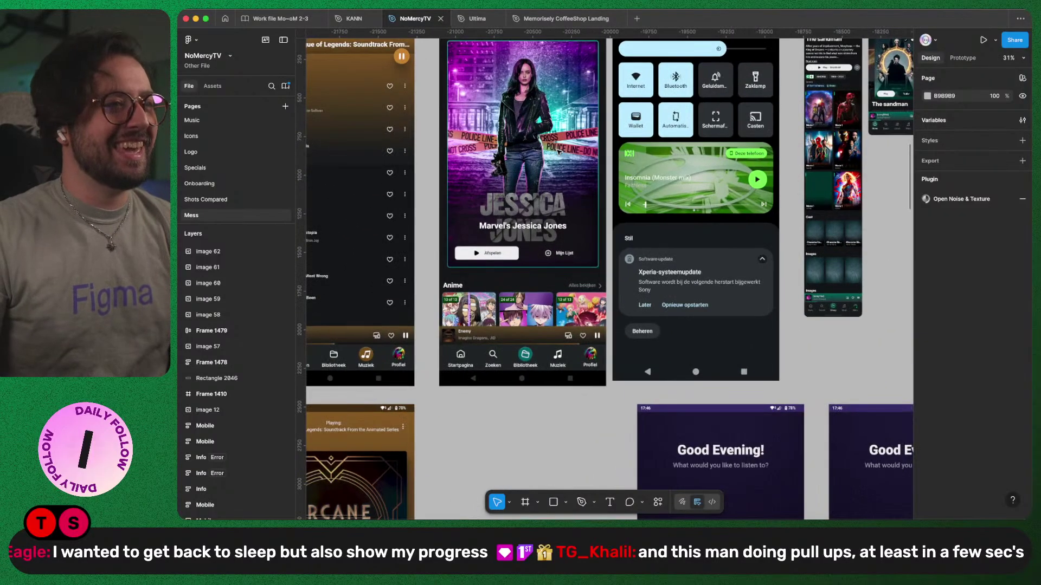
pyautogui.hscroll(-2, 567, 206)
pyautogui.scroll(-2, 568, 206)
pyautogui.hscroll(6, 579, 211)
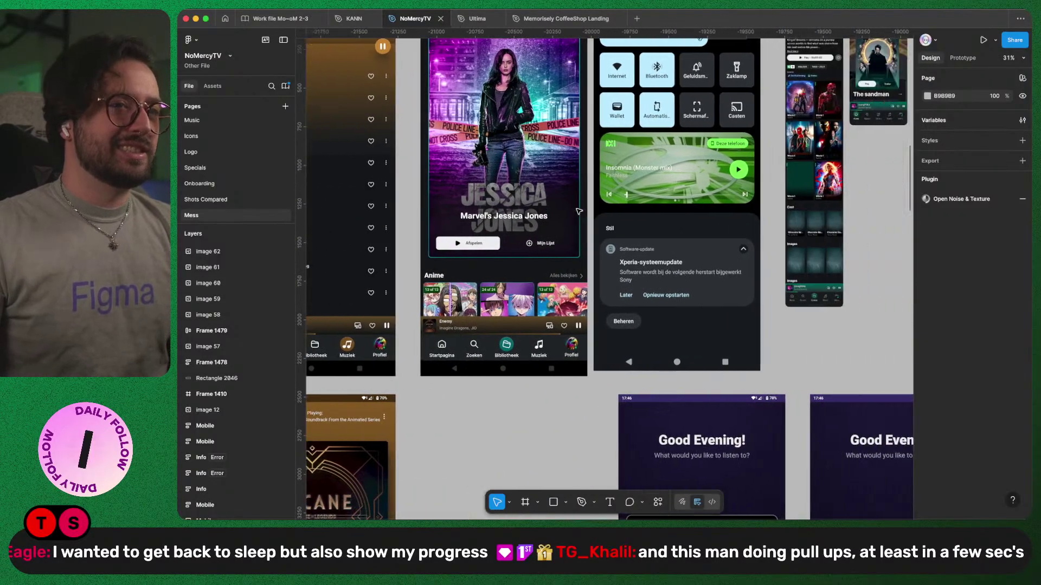
pyautogui.scroll(3, 579, 211)
pyautogui.hscroll(3, 578, 278)
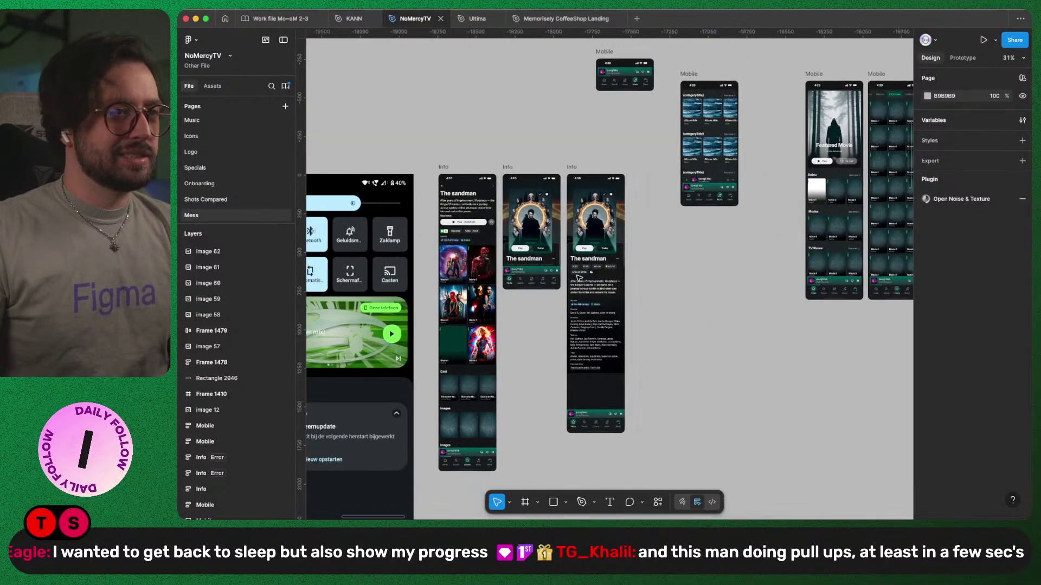
pyautogui.scroll(-3, 734, 265)
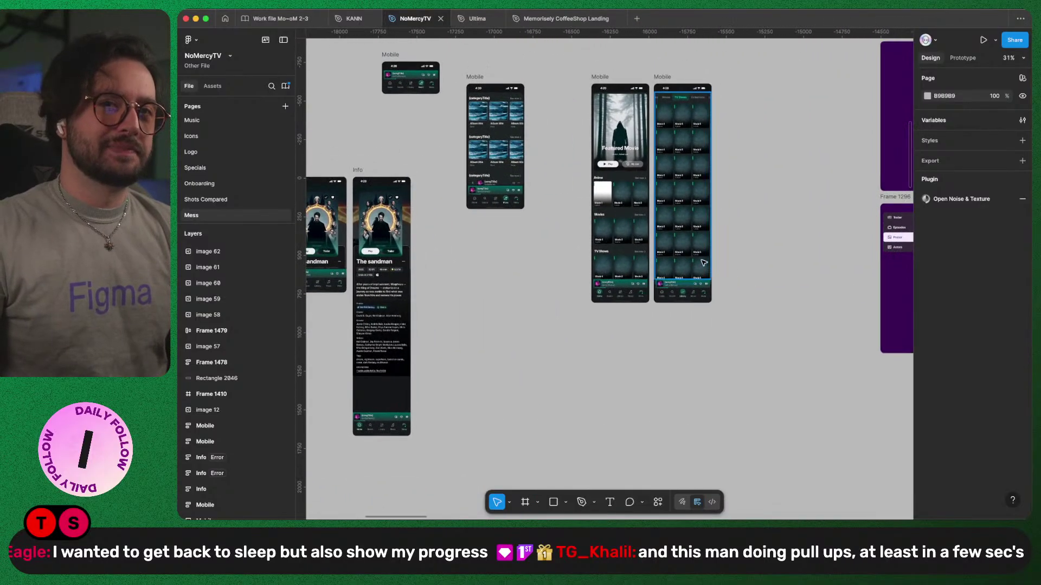
pyautogui.scroll(-3, 703, 263)
# - Look across the Mess page from the mobile mockups to the Frame 7 logos and the Frame 1382 player designs
pyautogui.scroll(-3, 703, 263)
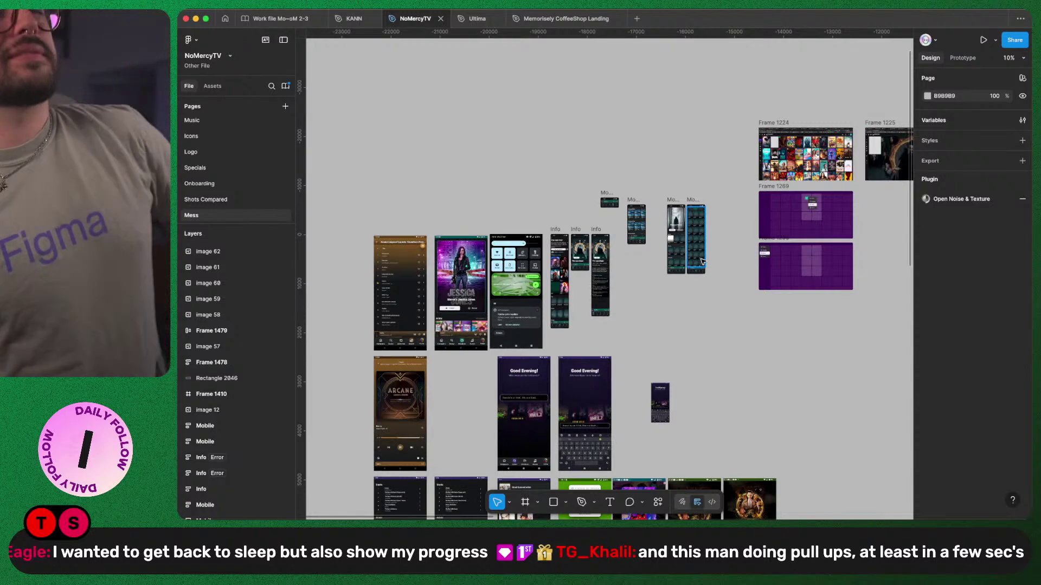
pyautogui.click(695, 200)
pyautogui.click(751, 248)
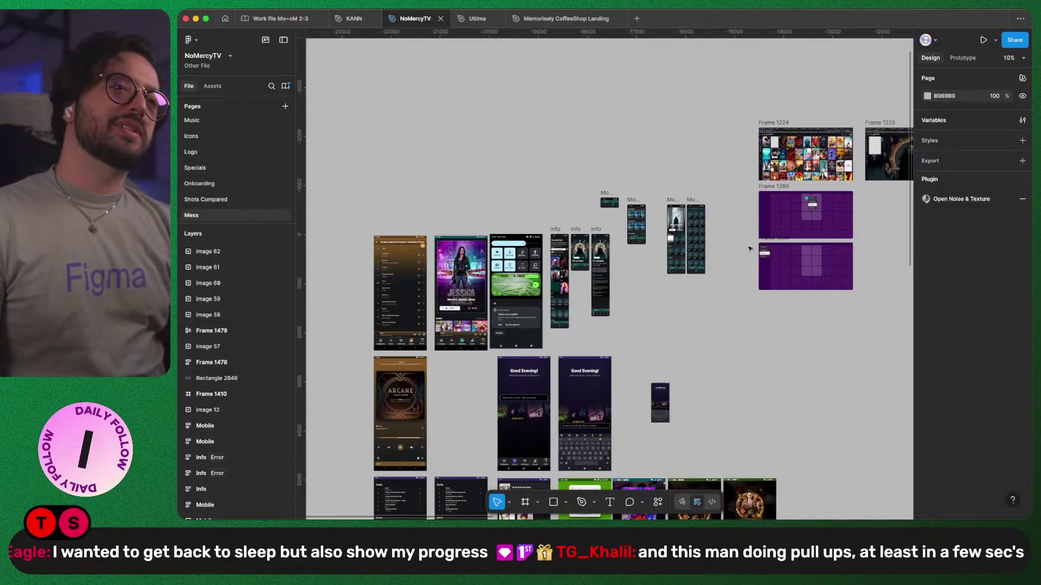
pyautogui.hscroll(10, 748, 249)
pyautogui.scroll(-5, 716, 225)
pyautogui.hscroll(7, 710, 265)
pyautogui.scroll(-2, 689, 302)
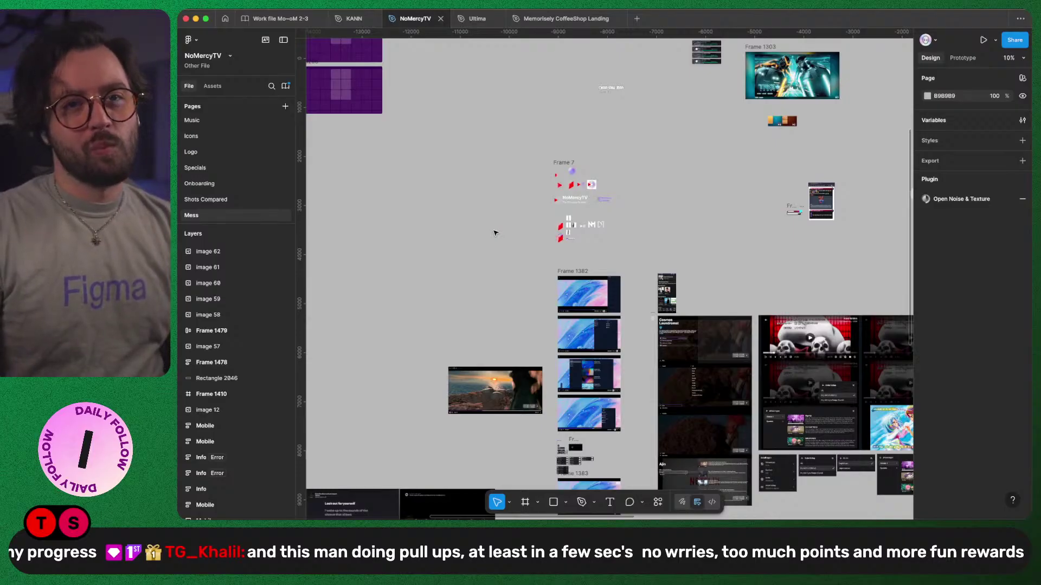
# - Switch to the browser and close the Frame_1428.png image tab
pyautogui.press('super+t')
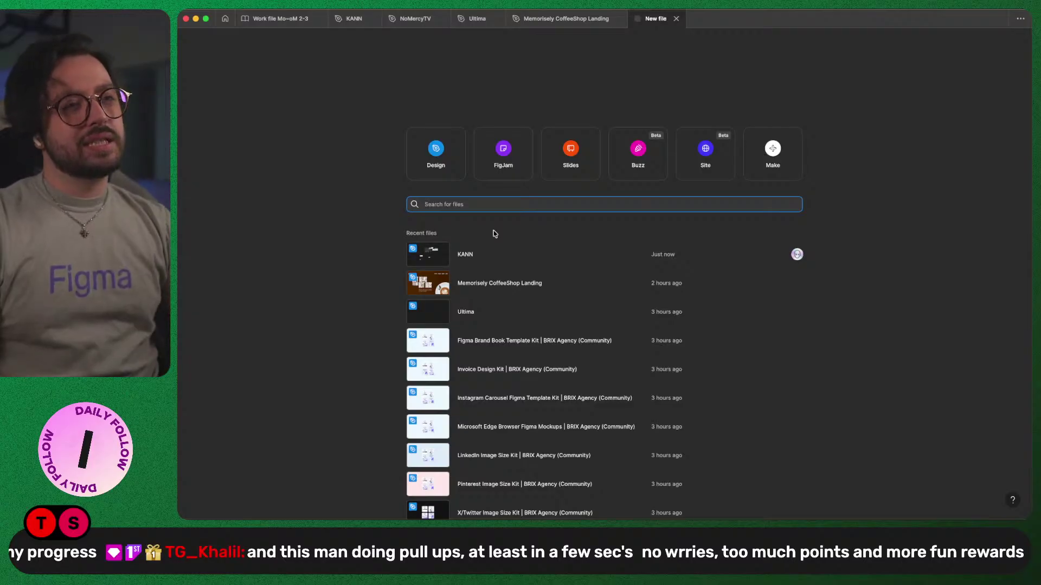
pyautogui.press('super+w')
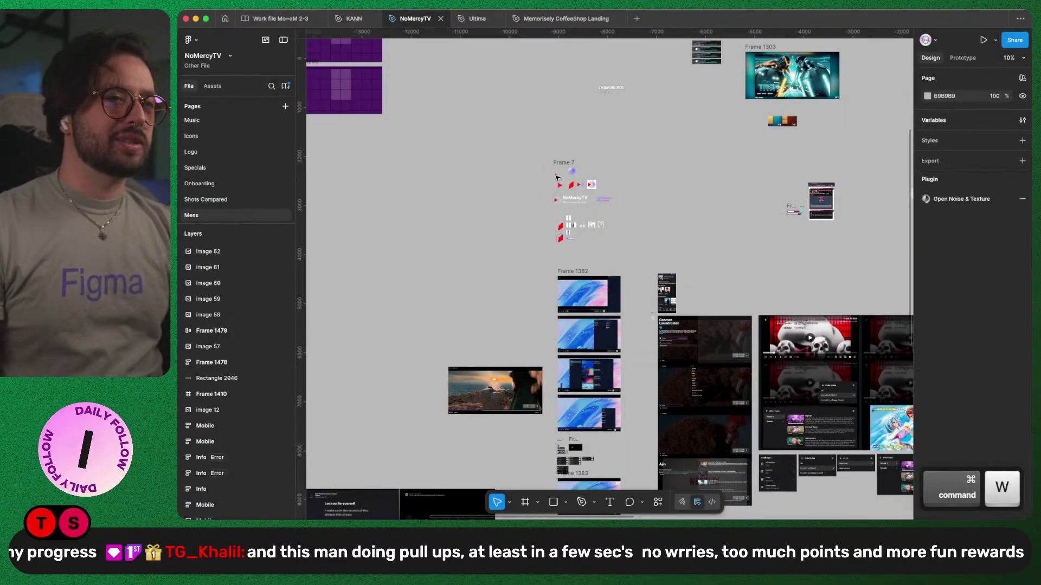
pyautogui.press('super+w')
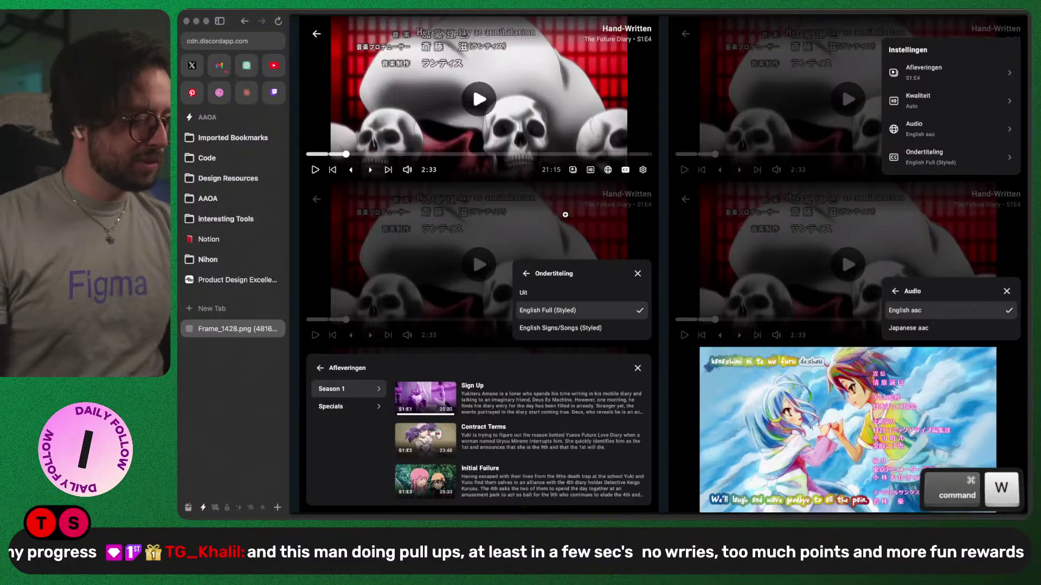
# - Open the JustWatch website in a new browser tab
pyautogui.press('super+t')
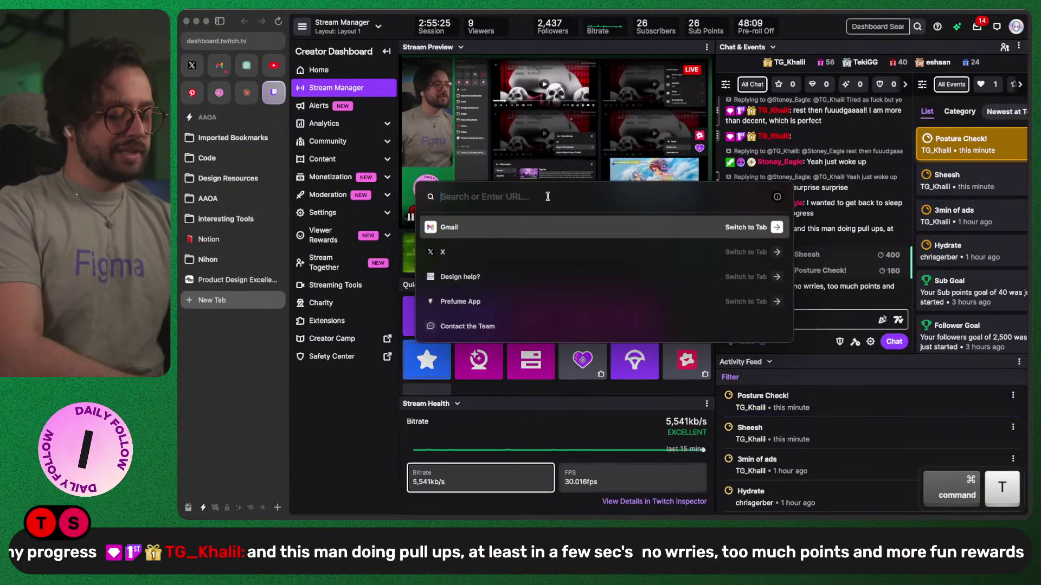
pyautogui.write('l')
pyautogui.press('BackSpace')
pyautogui.press('BackSpace')
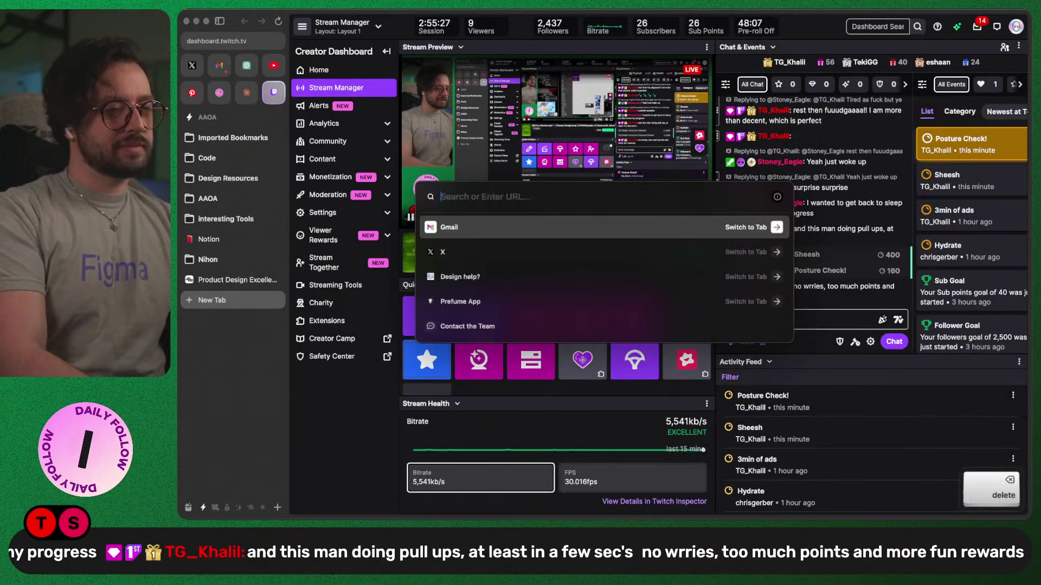
pyautogui.write('just')
pyautogui.press('Return')
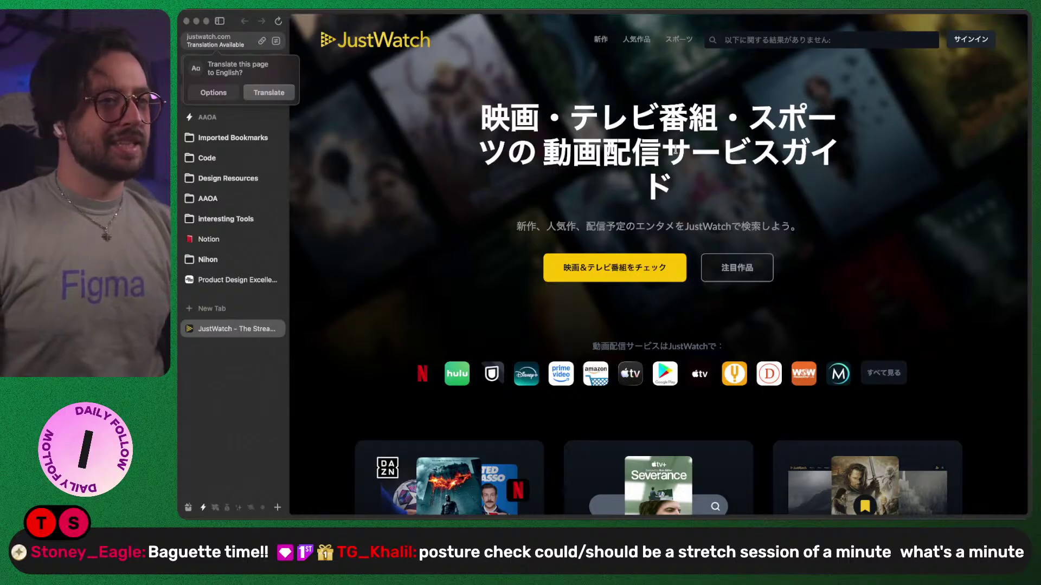
# - Search JustWatch for "fantastic four" and open the page of the 2025 film The Fantastic 4: First Steps
pyautogui.click(787, 42)
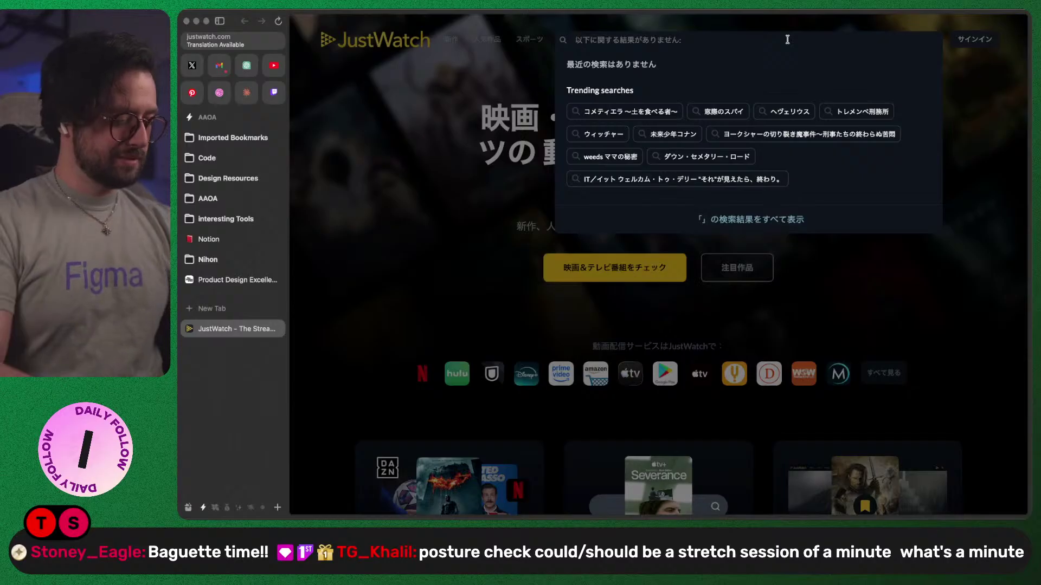
pyautogui.write('fantastic')
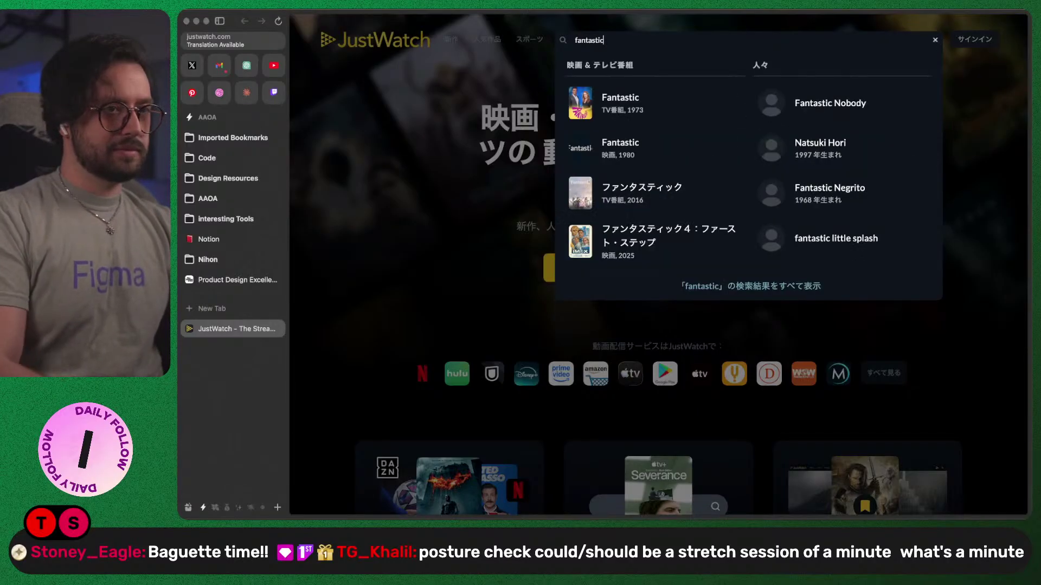
pyautogui.write(' four')
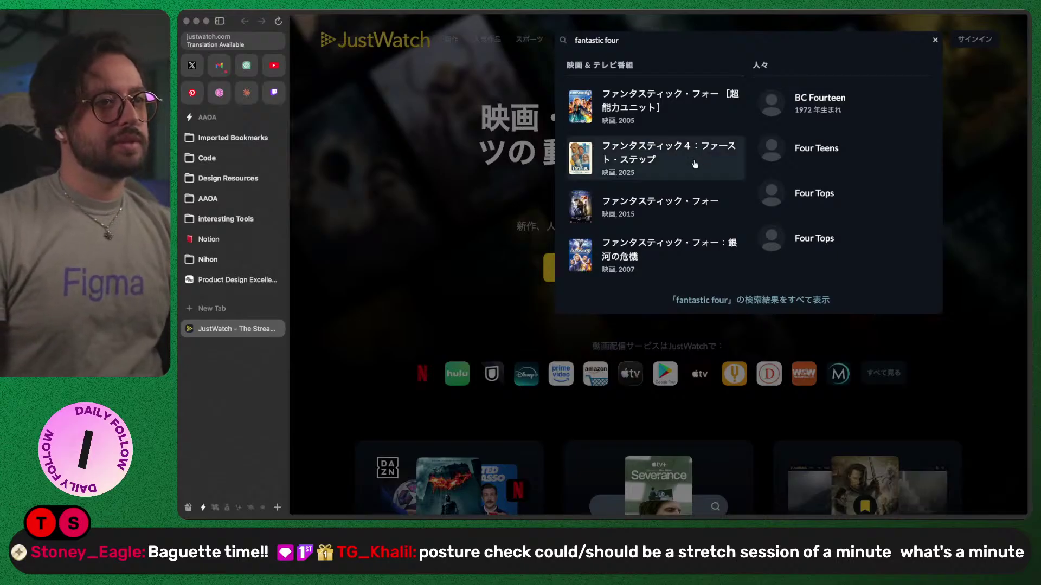
pyautogui.click(609, 157)
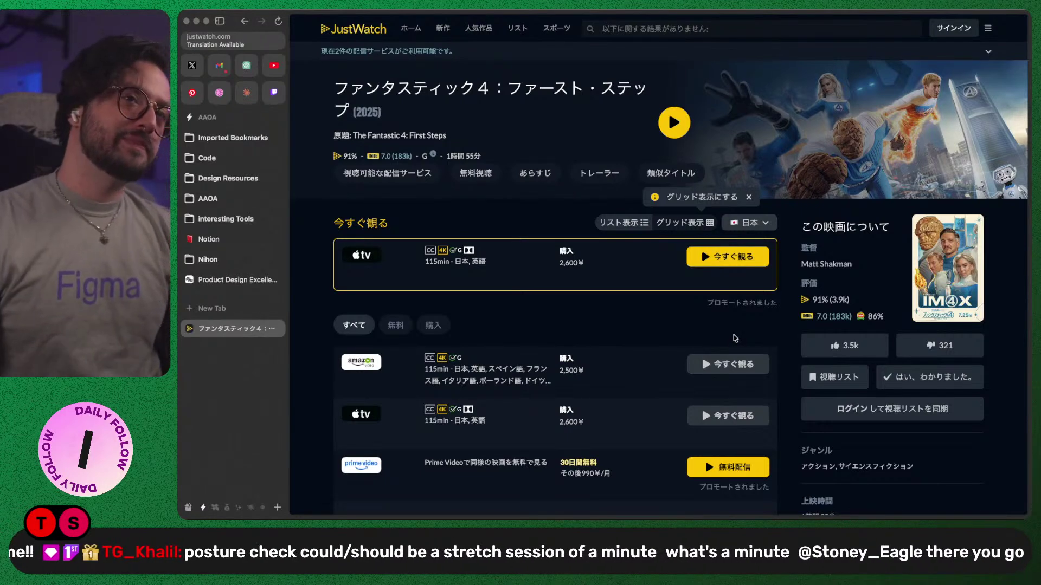
# - Examine the film page's streaming offers, synopsis, trailers, cast and rows of similar and upcoming titles
pyautogui.scroll(-3, 416, 349)
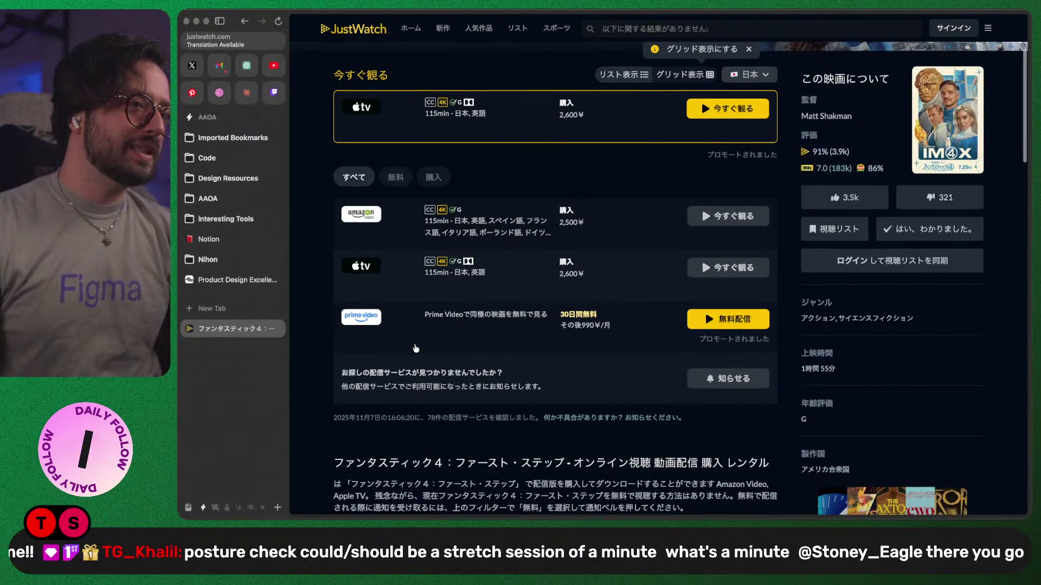
pyautogui.scroll(-5, 676, 381)
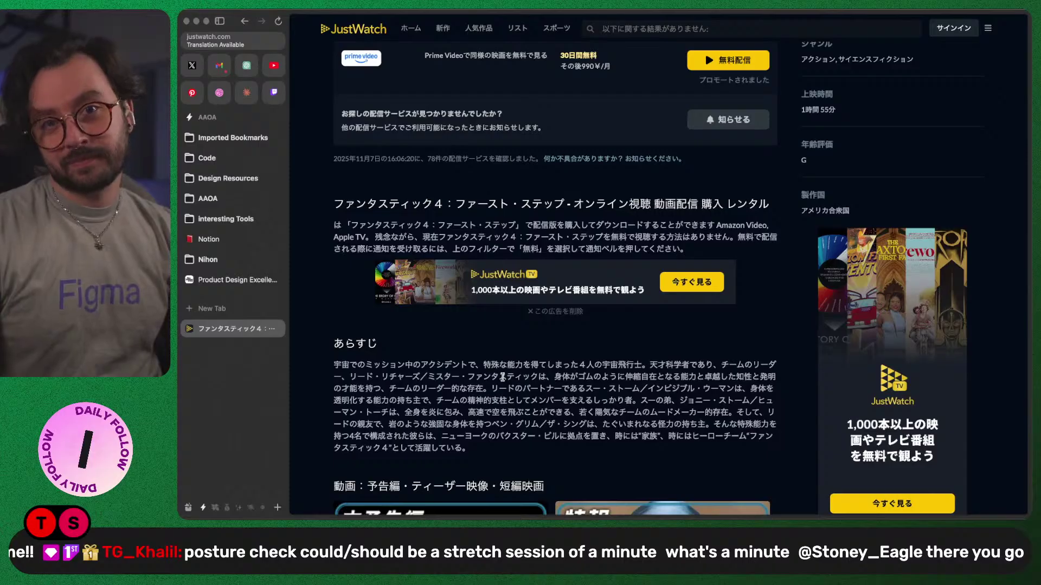
pyautogui.scroll(-3, 502, 377)
pyautogui.scroll(-4, 488, 374)
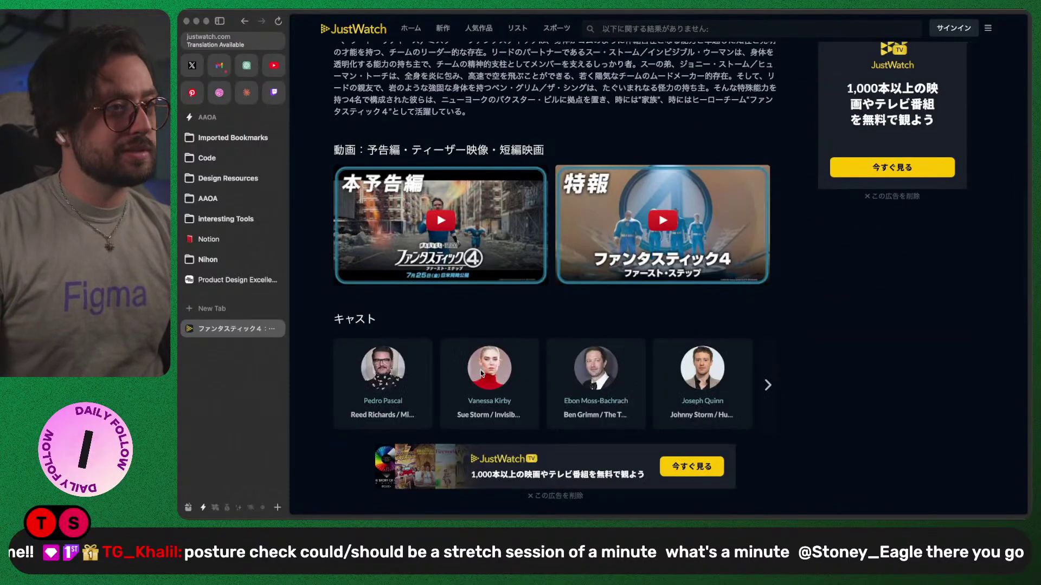
pyautogui.scroll(2, 480, 371)
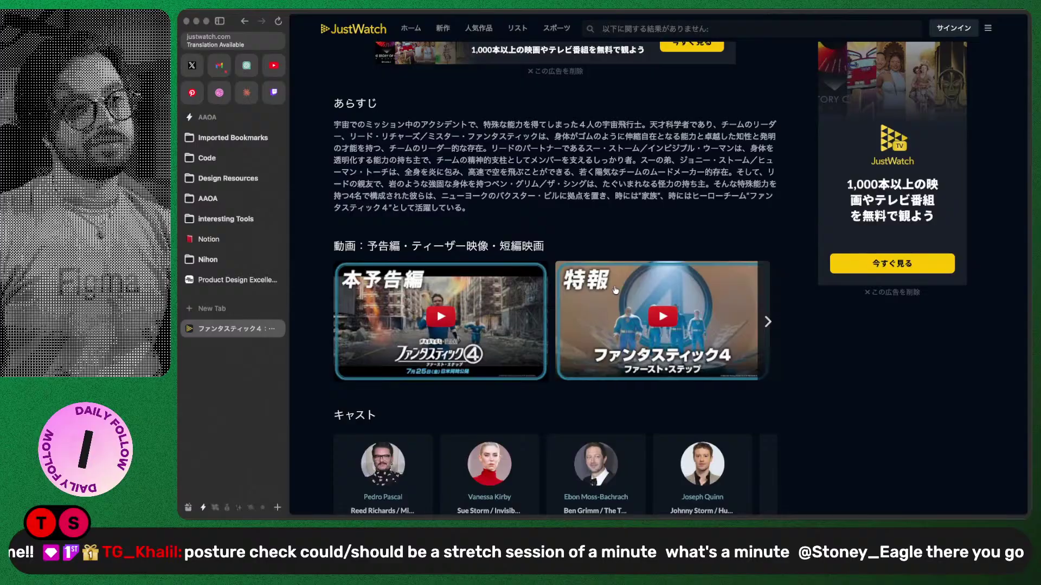
pyautogui.scroll(-4, 615, 290)
pyautogui.scroll(-3, 572, 329)
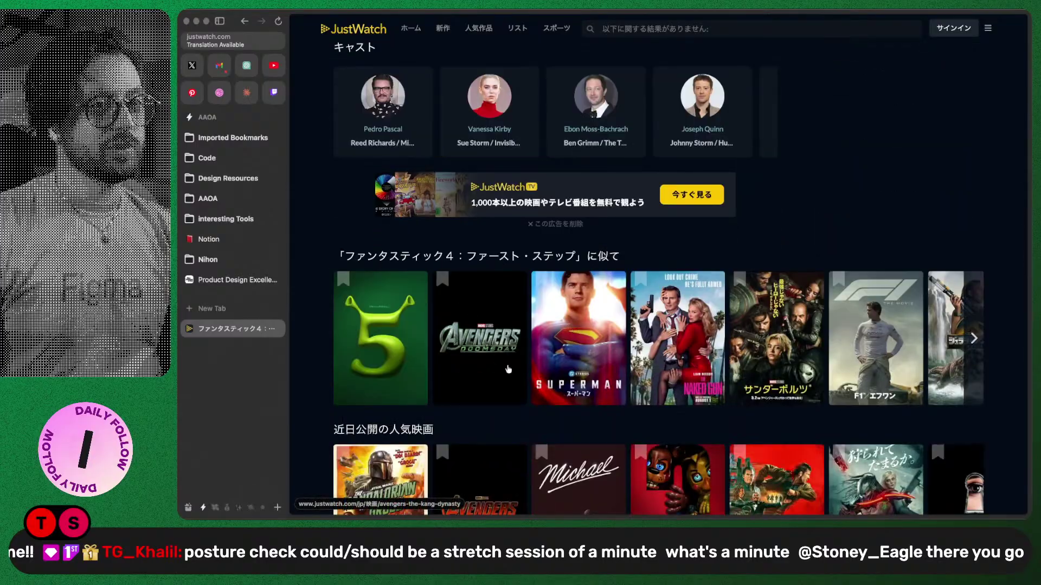
pyautogui.scroll(-2, 454, 347)
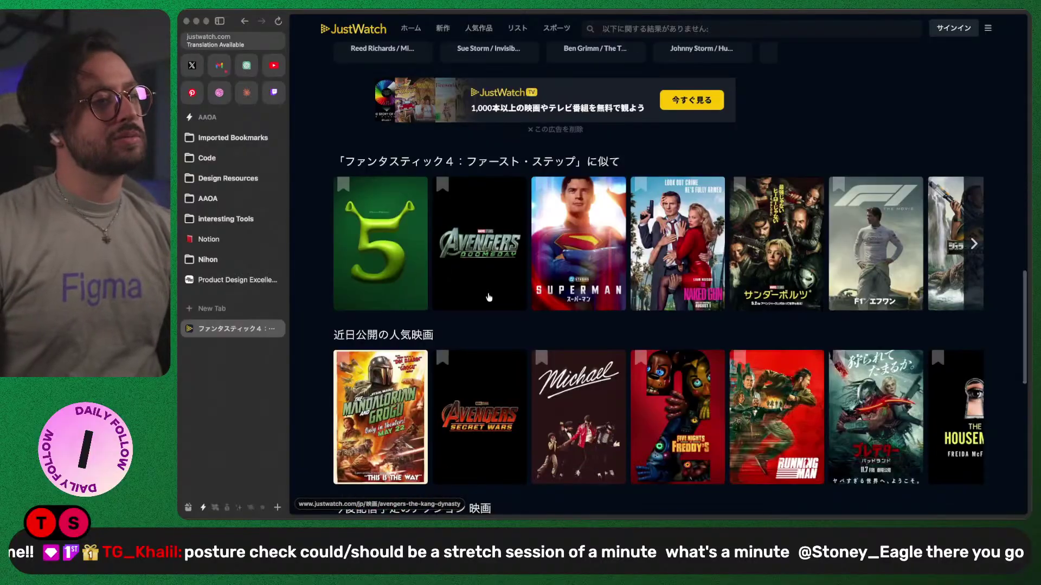
# - View the Avengers: Doomsday page from the similar titles, and return to the Fantastic 4 page
pyautogui.click(490, 260)
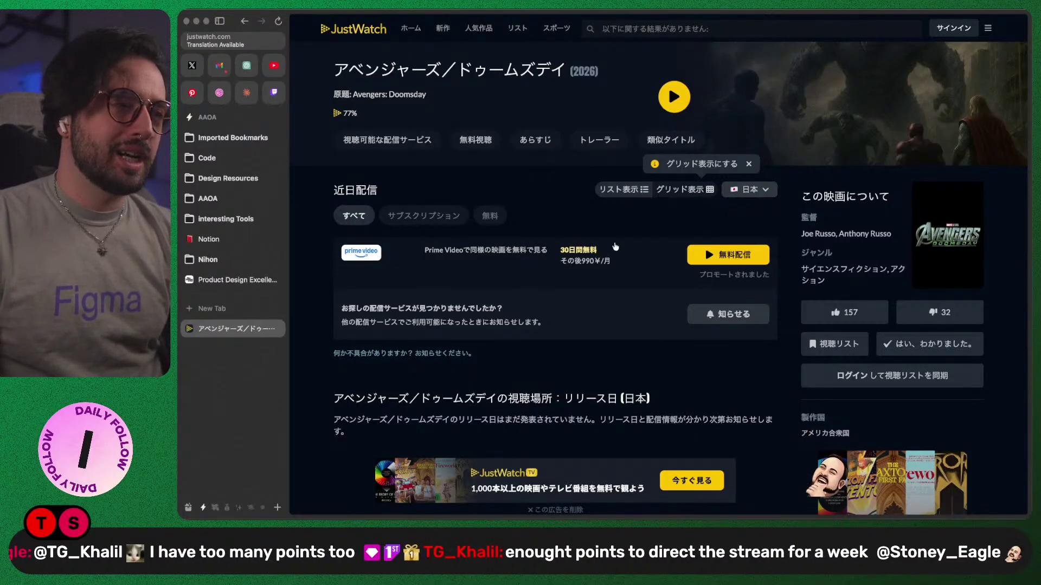
pyautogui.scroll(-3, 616, 246)
pyautogui.scroll(3, 615, 246)
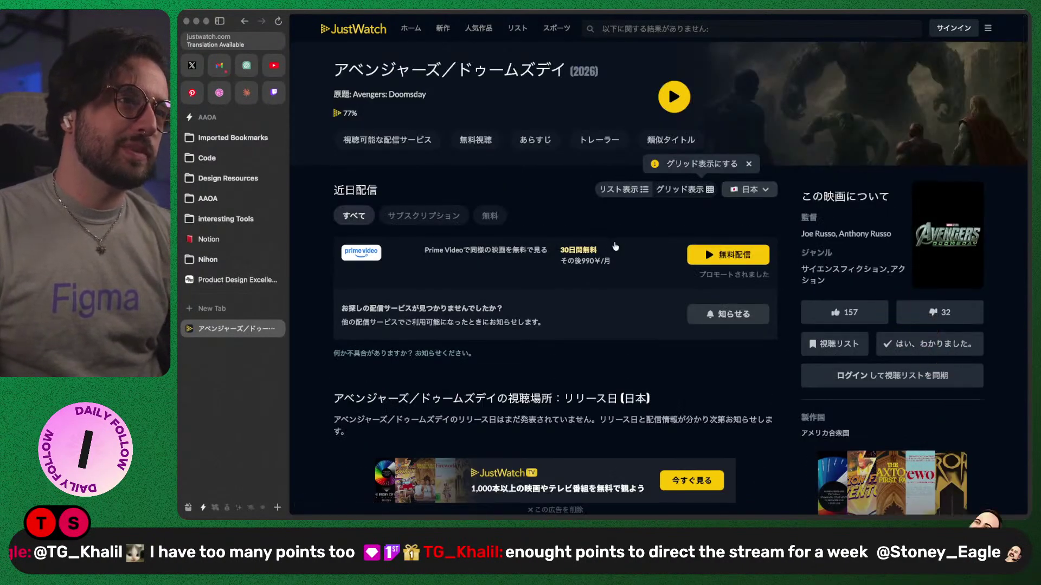
pyautogui.press('super+bracketleft')
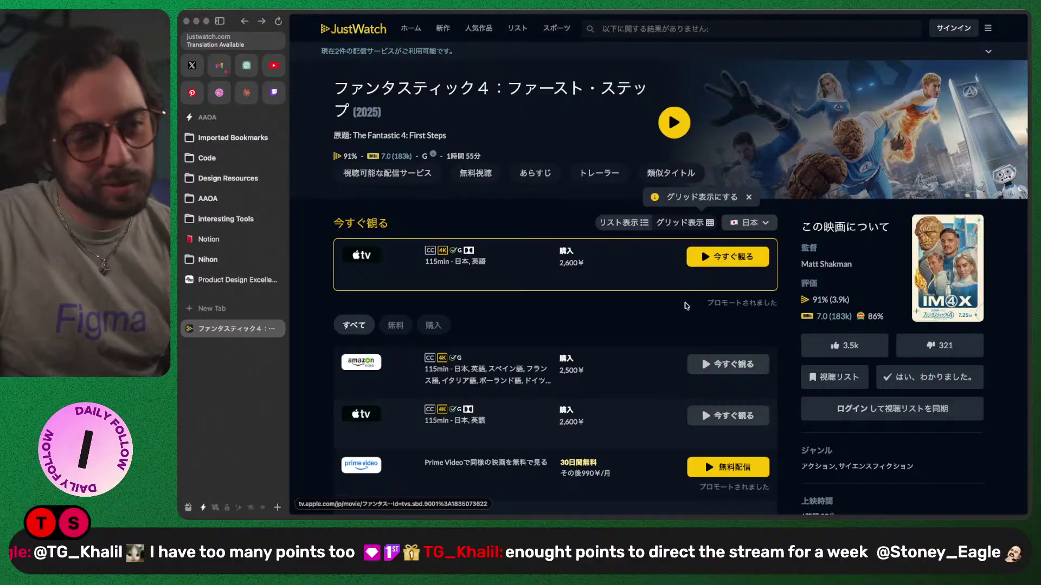
# - Inspect the Shrek 5, Avengers: Doomsday, Superman and The Naked Gun posters among the film's similar titles up close
pyautogui.scroll(-5, 708, 284)
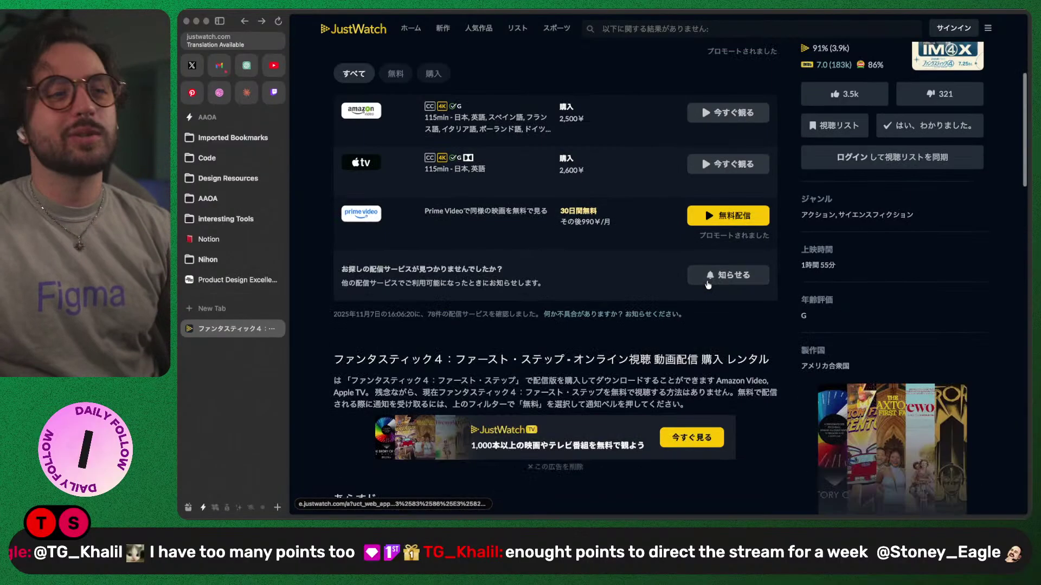
pyautogui.scroll(-8, 708, 284)
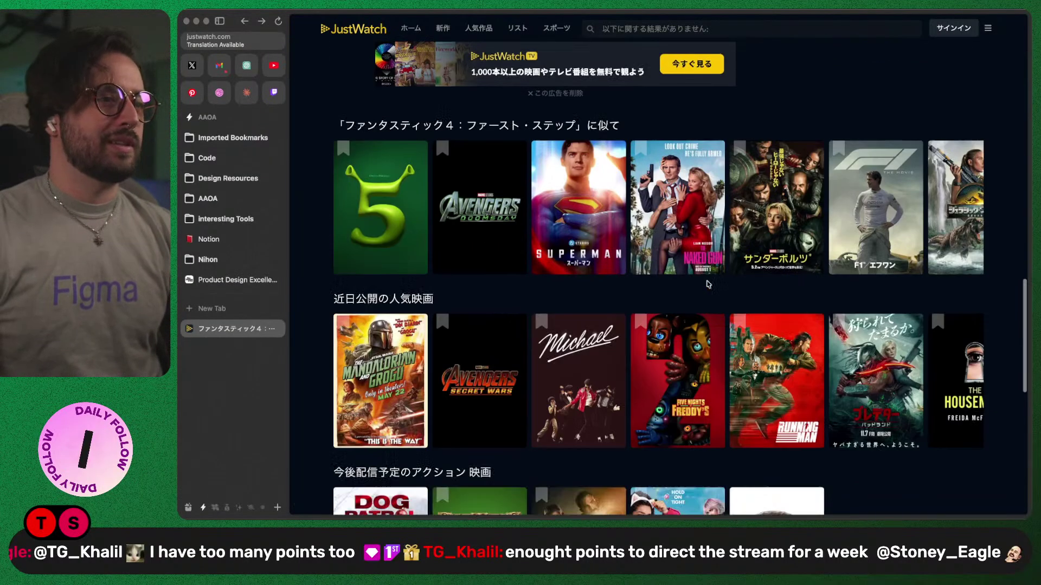
pyautogui.scroll(5, 600, 278)
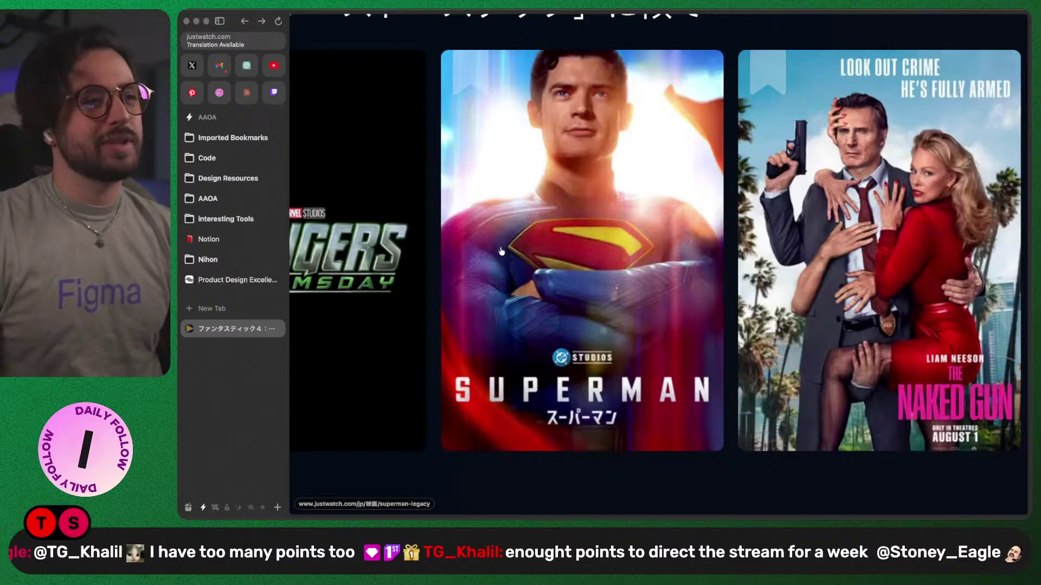
pyautogui.scroll(-5, 524, 299)
pyautogui.scroll(1, 547, 279)
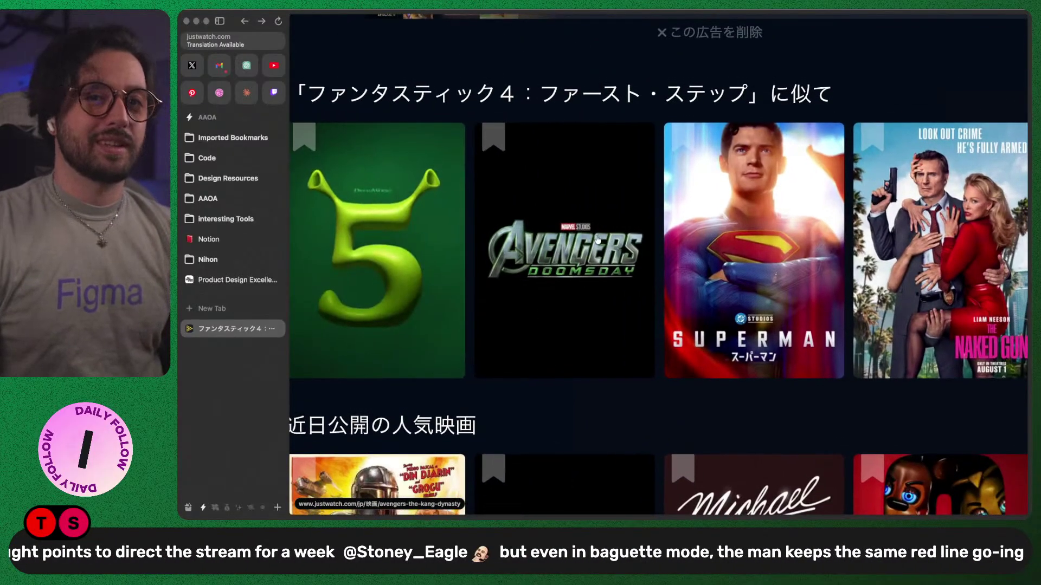
# - View the Thunderbolts* page from the similar titles, and go back to the Fantastic 4 page through its own similar titles
pyautogui.scroll(-5, 541, 315)
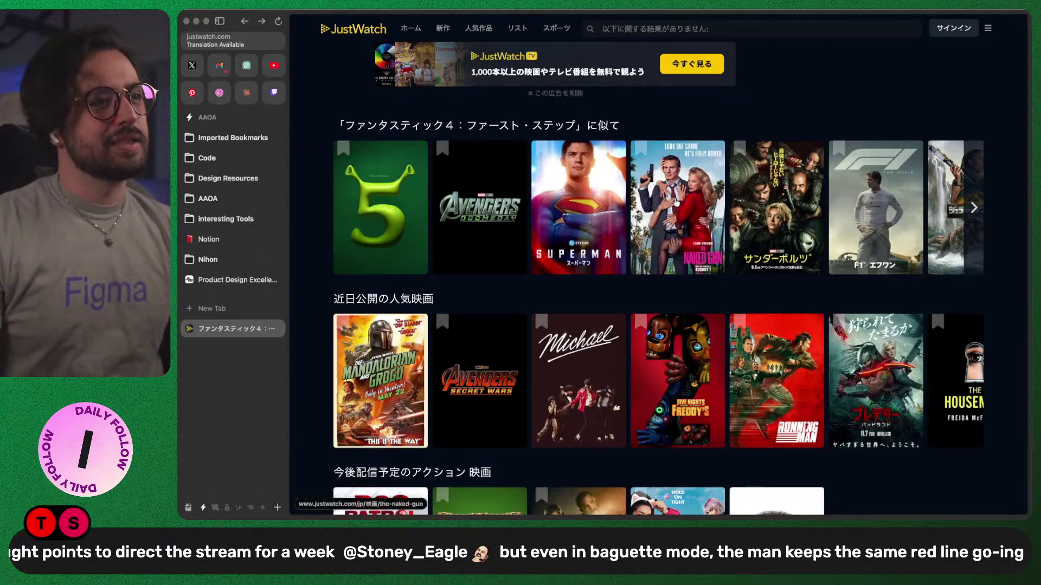
pyautogui.click(776, 202)
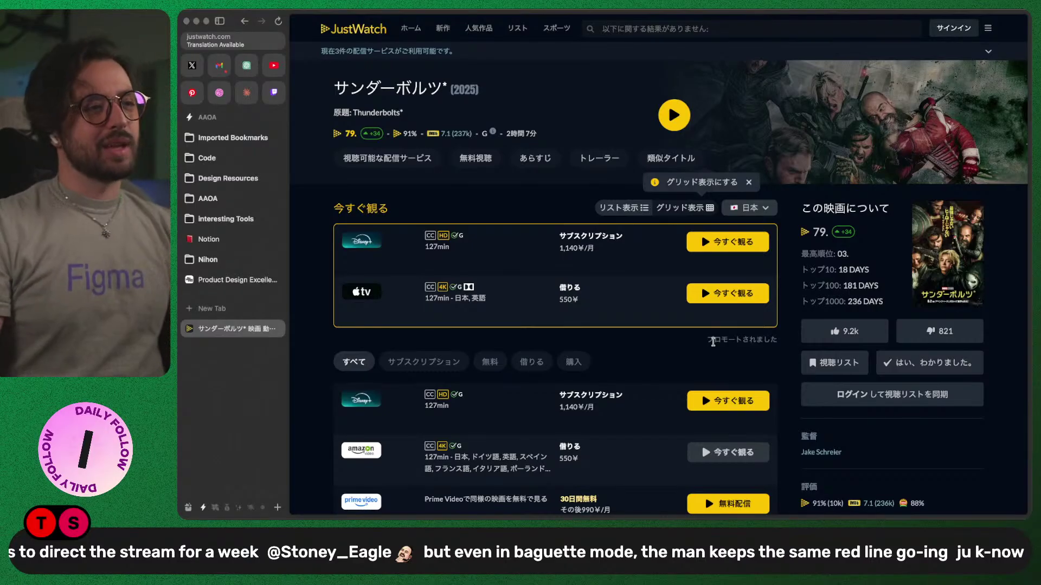
pyautogui.scroll(-15, 558, 327)
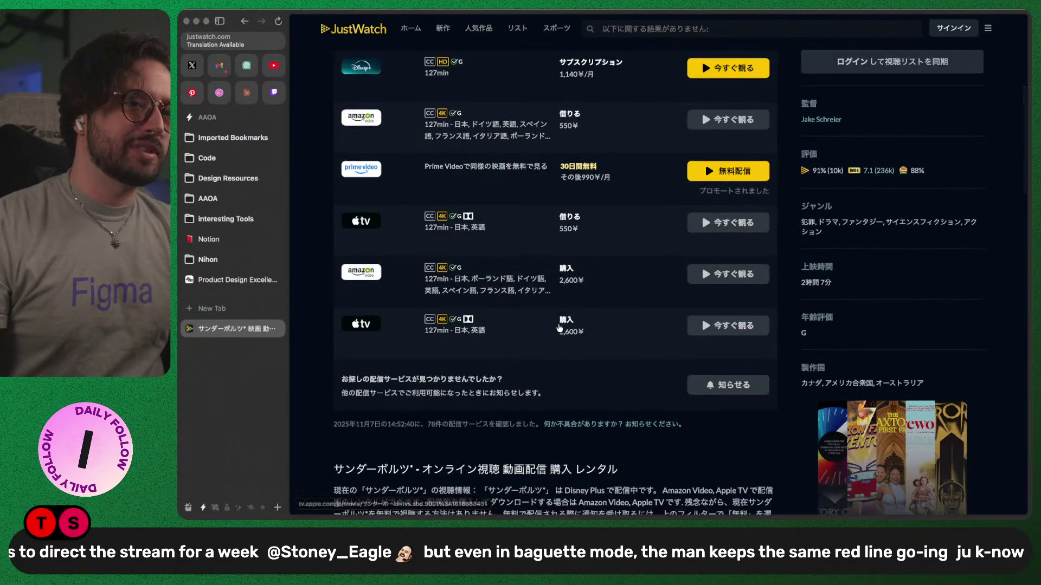
pyautogui.scroll(-5, 478, 360)
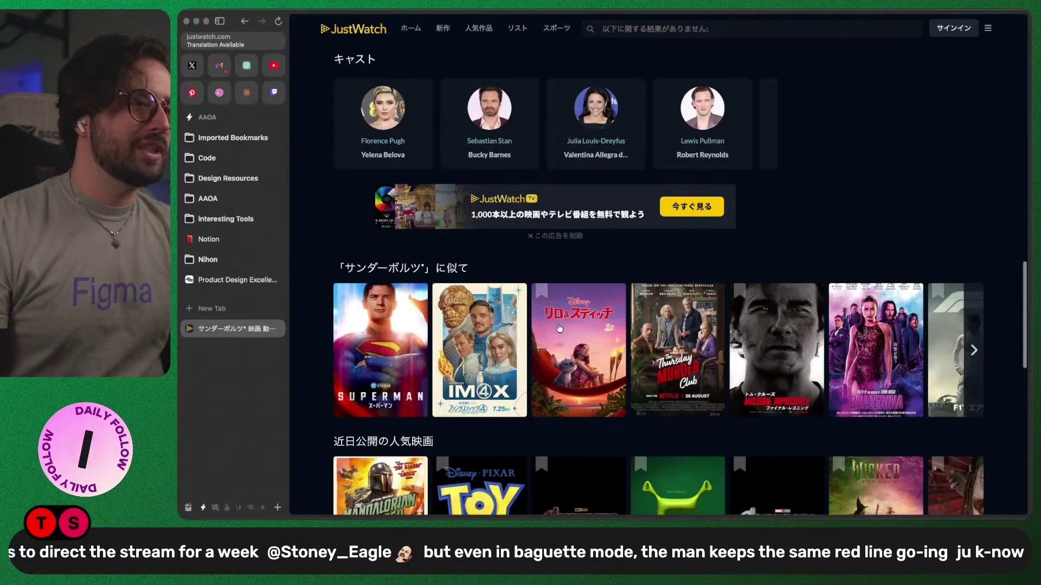
pyautogui.click(478, 360)
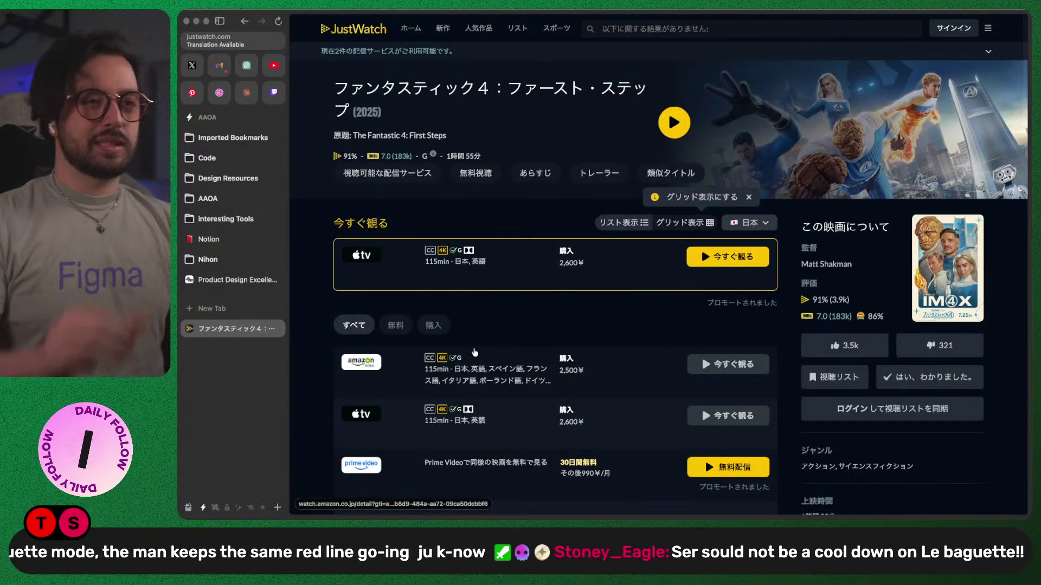
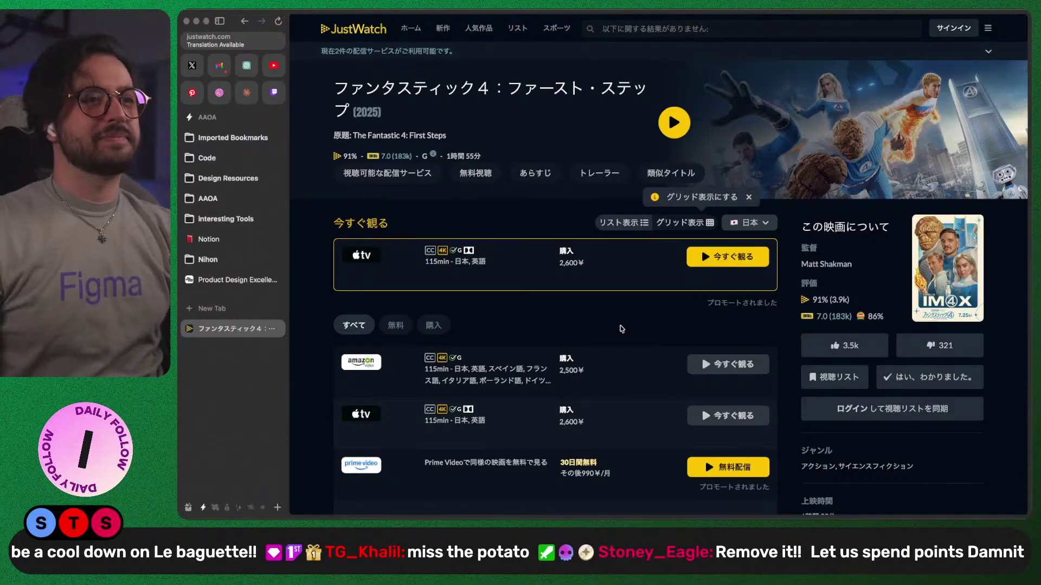
# - Look over the Fantastic 4 page's streaming offers, synopsis, trailers and cast, ending at its header artwork
pyautogui.scroll(-5, 332, 308)
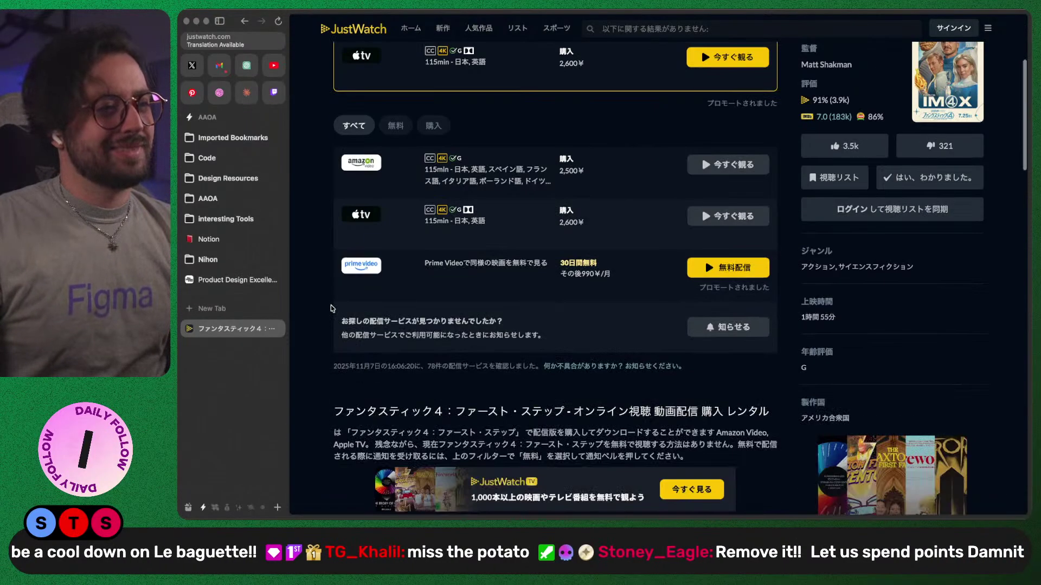
pyautogui.scroll(-5, 330, 307)
pyautogui.scroll(-7, 330, 302)
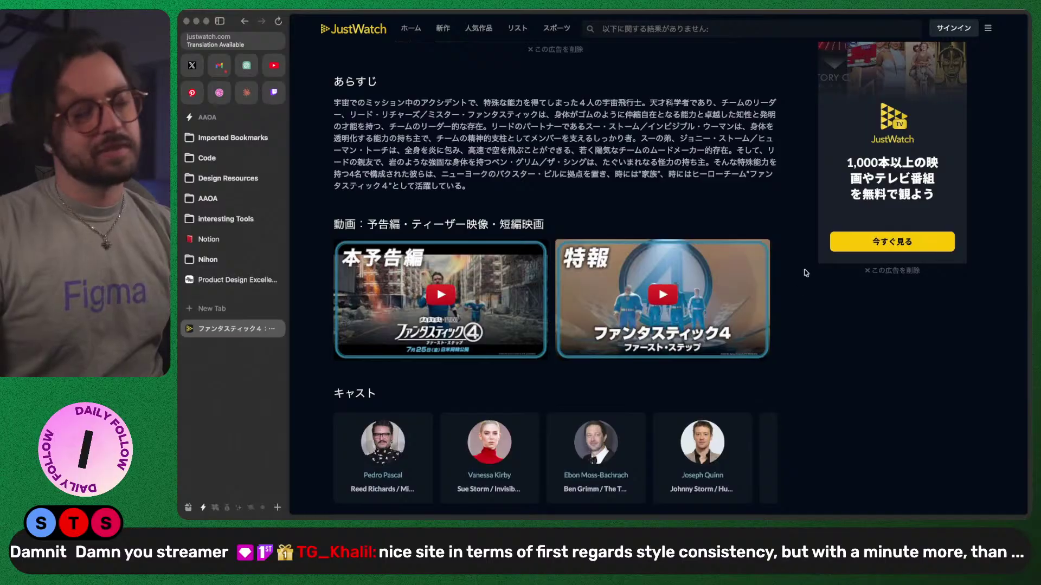
pyautogui.scroll(15, 479, 216)
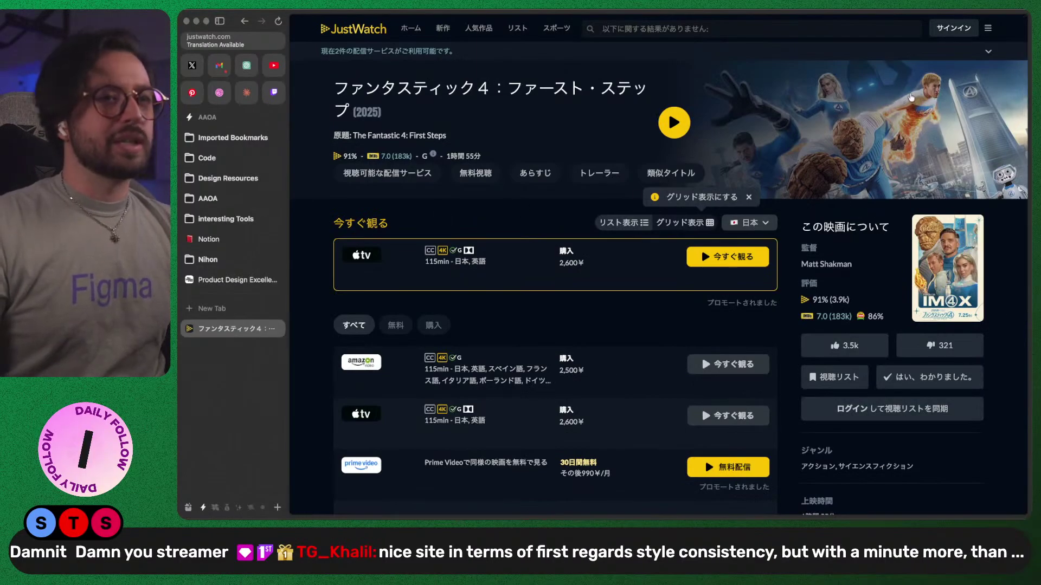
# - Try to load the Fantastic 4 page with the "jp" region code removed from its web address
pyautogui.press('super+l')
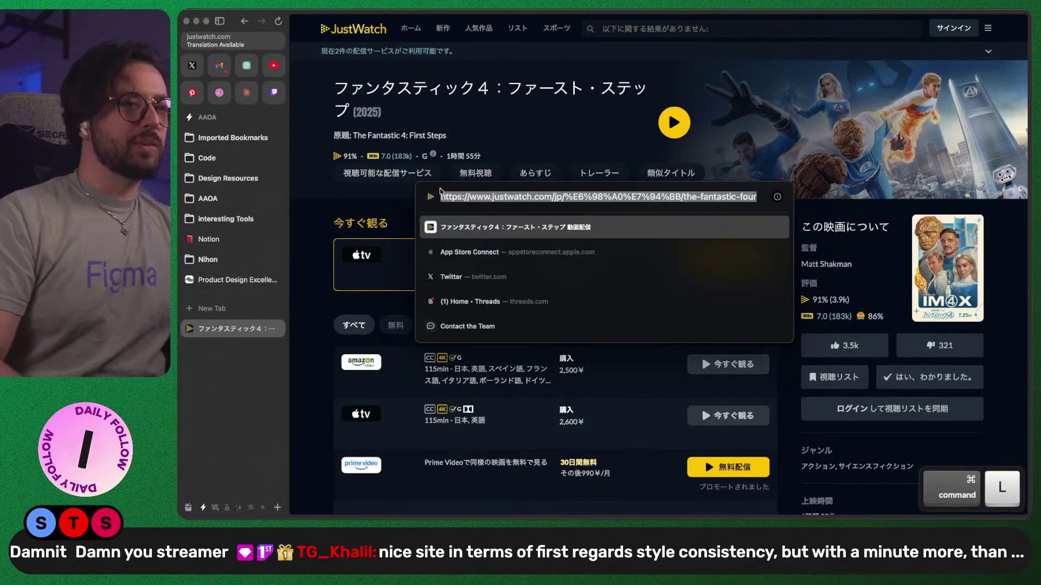
pyautogui.press('super+Right')
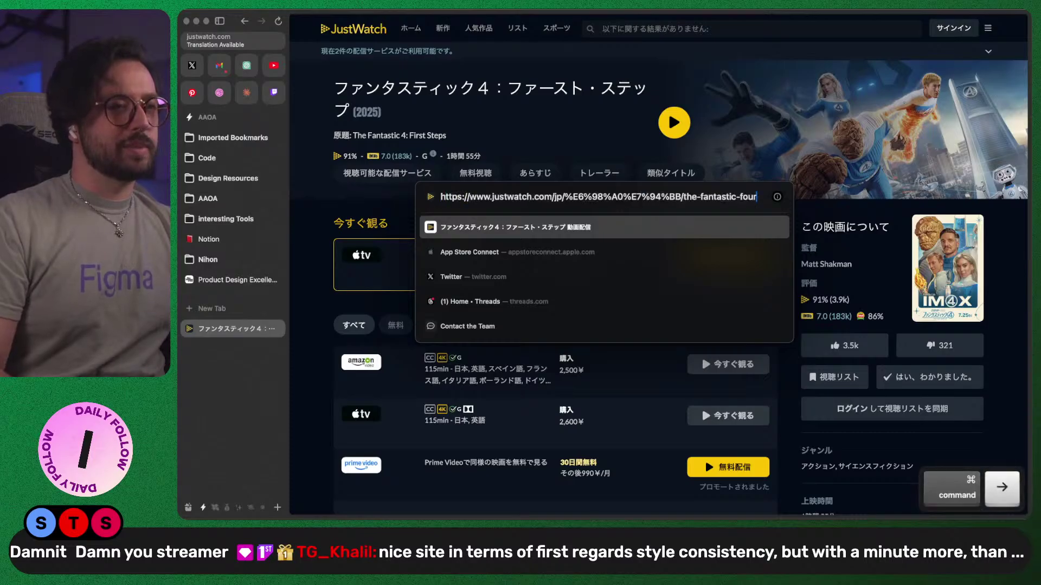
pyautogui.hotkey('alt', 'Left')
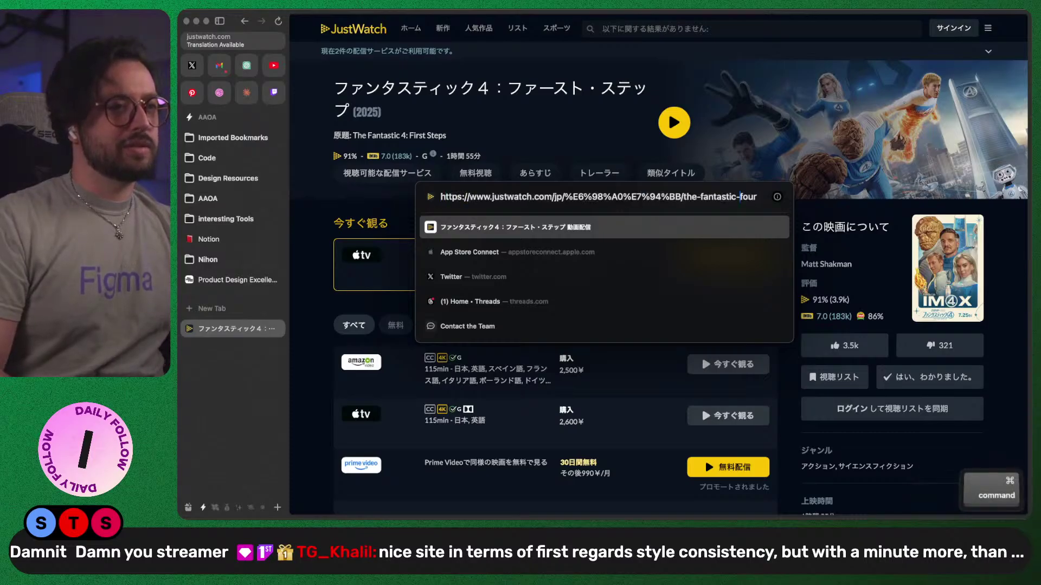
pyautogui.press('super+Left')
pyautogui.hotkey('alt', 'Left')
pyautogui.hotkey('alt', 'Left')
pyautogui.hotkey('alt', 'Left')
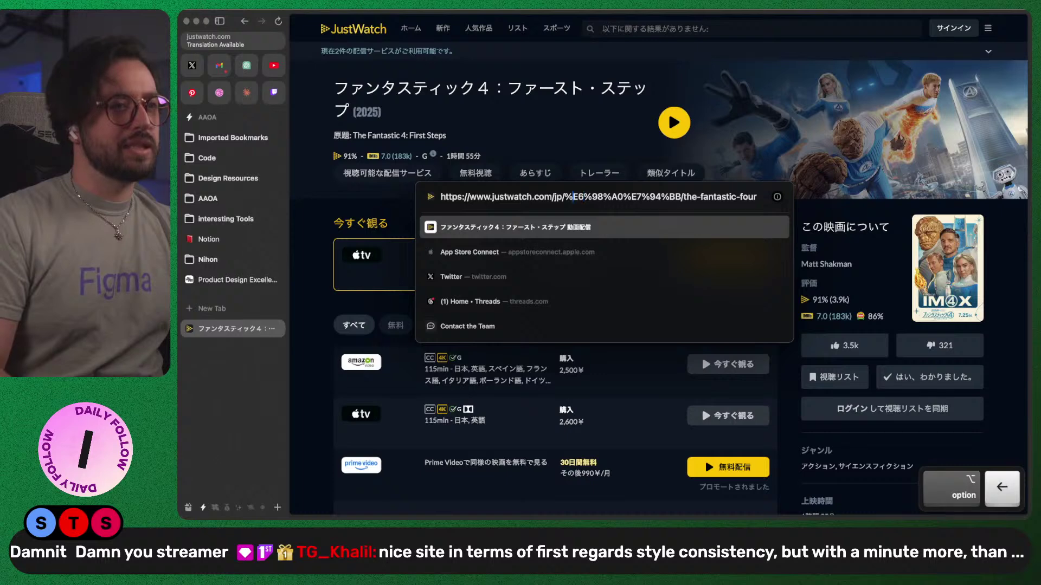
pyautogui.press('BackSpace')
pyautogui.press('BackSpace')
pyautogui.press('BackSpace')
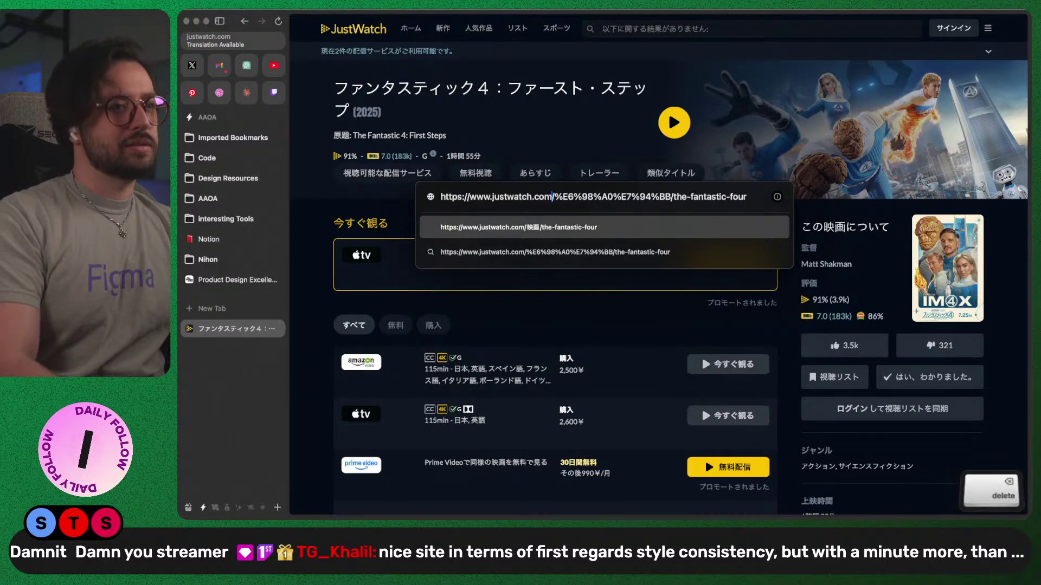
pyautogui.press('Return')
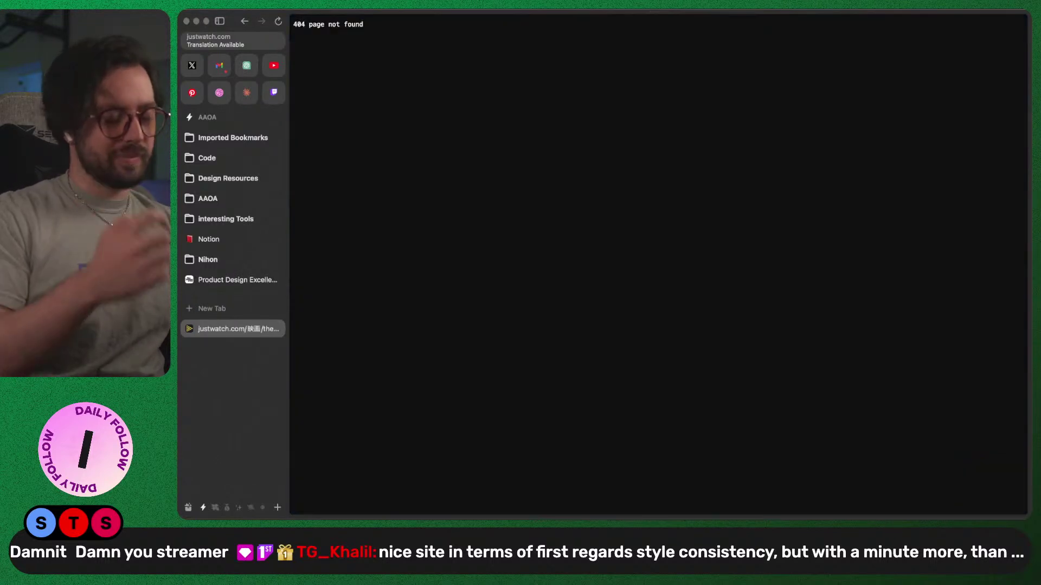
# - Try to load the Fantastic 4 page with "en/" inserted after the domain in its web address
pyautogui.press('super+l')
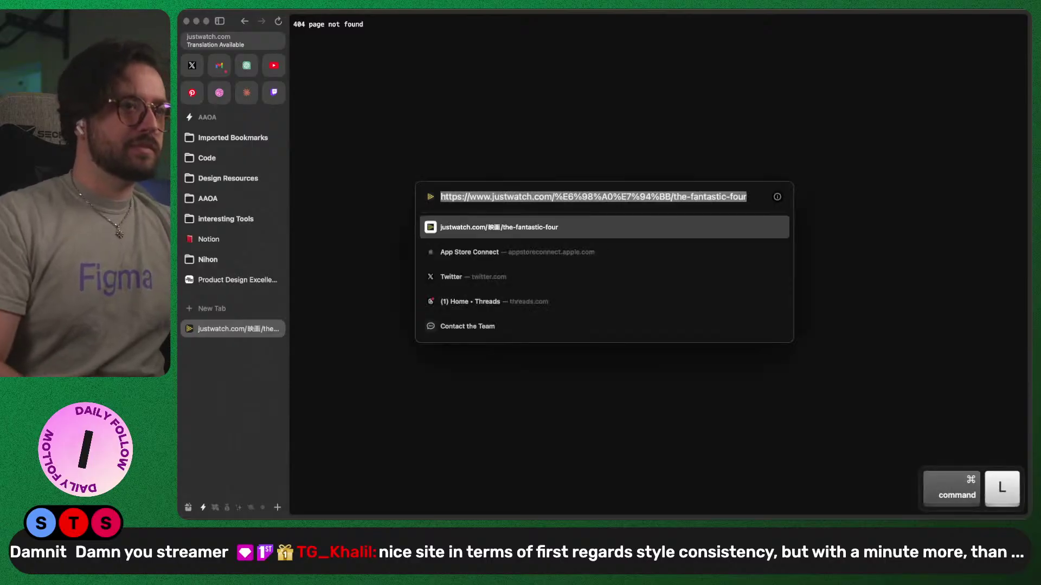
pyautogui.press('Left')
pyautogui.hotkey('alt', 'Right')
pyautogui.hotkey('alt', 'Right')
pyautogui.hotkey('alt', 'Right')
pyautogui.hotkey('alt', 'Right')
pyautogui.hotkey('alt', 'Right')
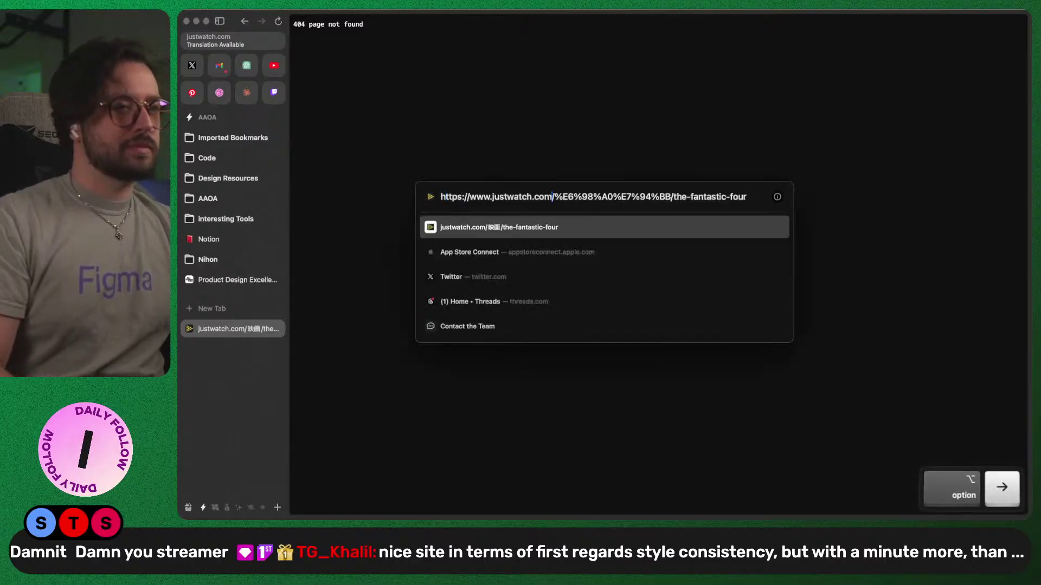
pyautogui.hotkey('alt', 'Left')
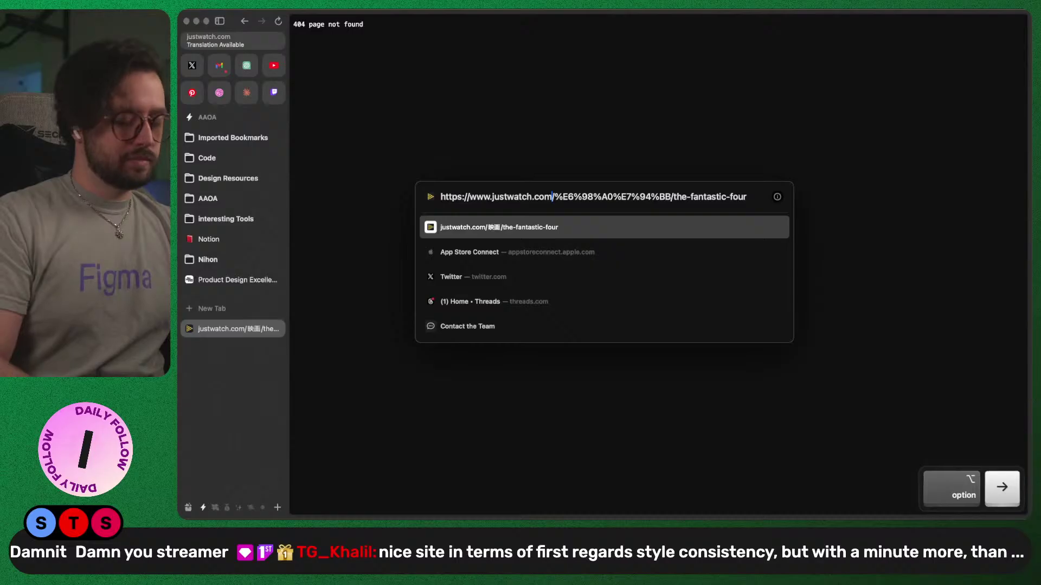
pyautogui.write('en/')
pyautogui.press('Return')
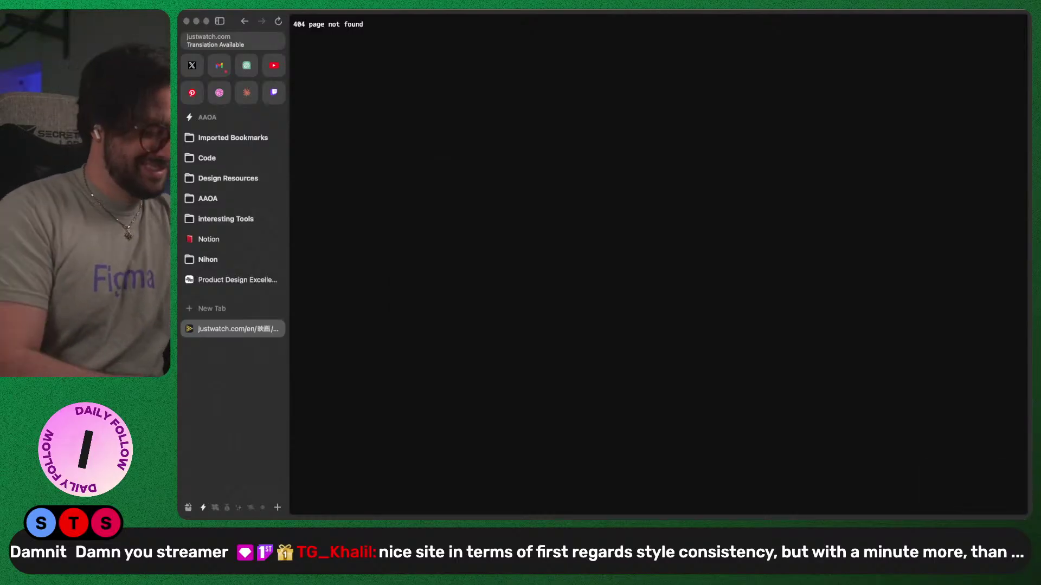
# - Shorten the web address to justwatch.com/en and try to load the site's English version
pyautogui.hotkey('alt', 'l')
pyautogui.press('super+l')
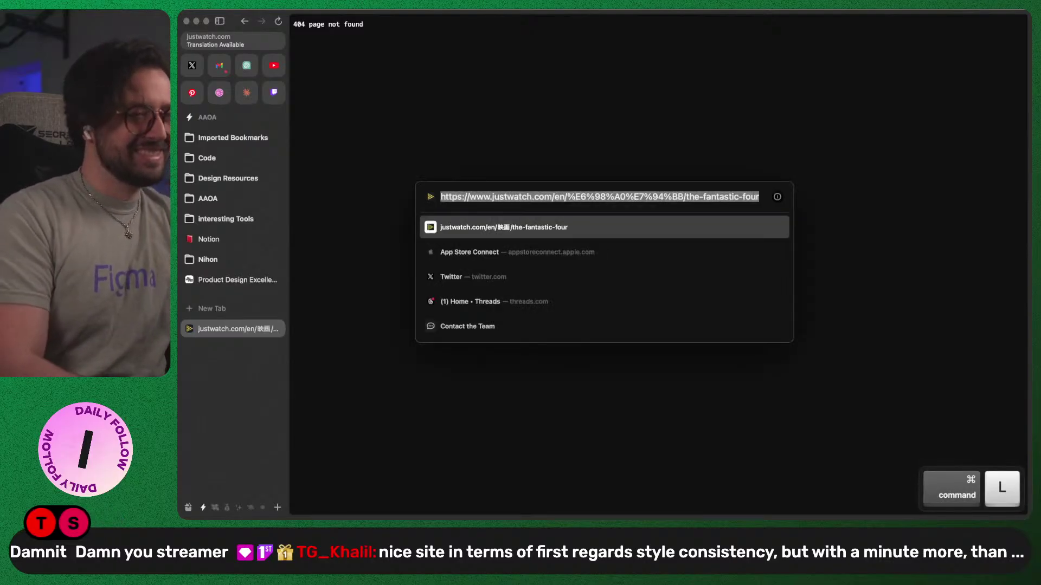
pyautogui.press('Left')
pyautogui.hotkey('alt', 'Right')
pyautogui.hotkey('alt', 'Right')
pyautogui.hotkey('alt', 'Right')
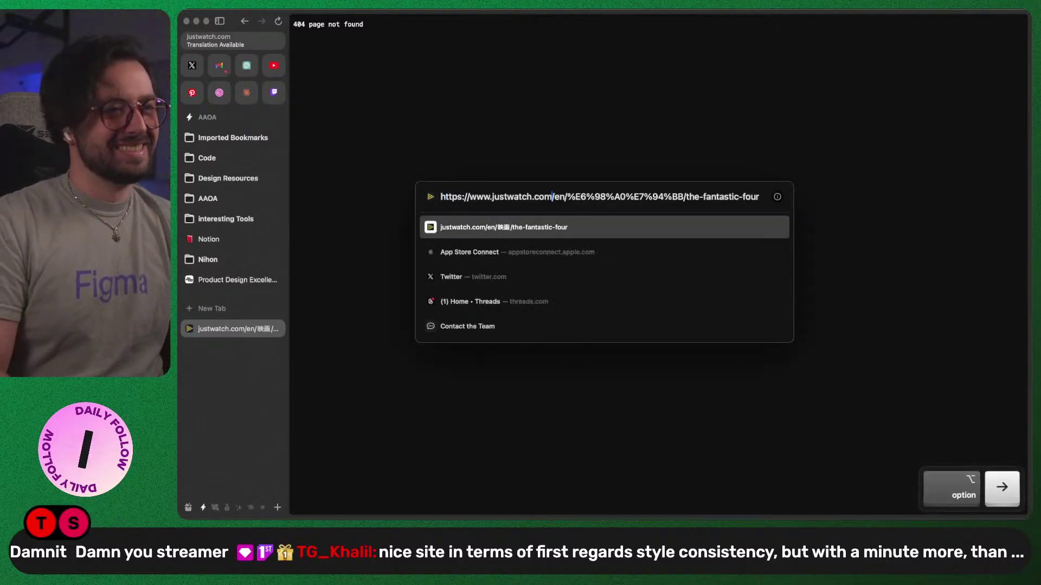
pyautogui.hotkey('shift', 'Down')
pyautogui.press('BackSpace')
pyautogui.press('Return')
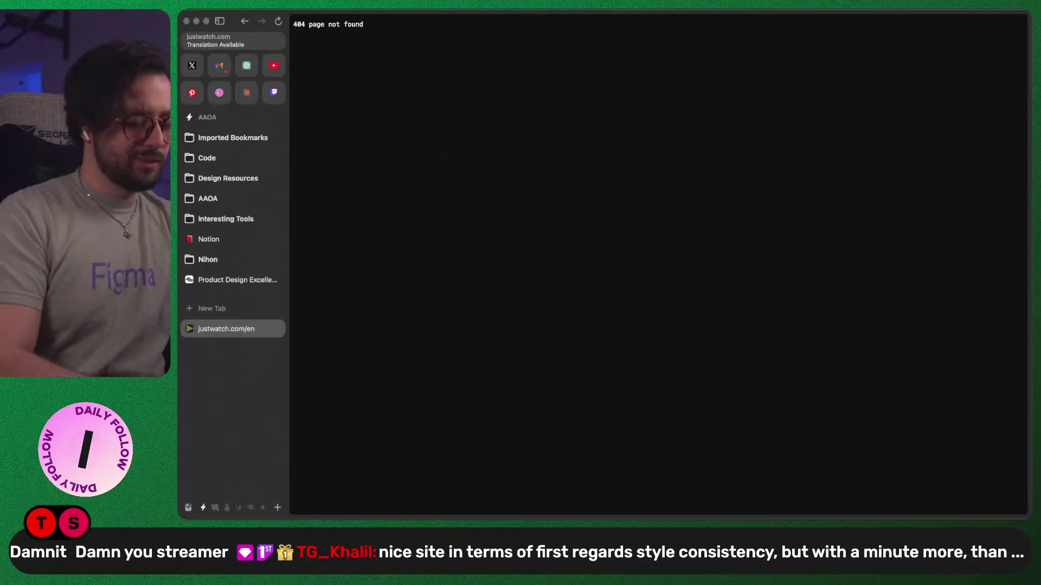
# - Remove "en" from the web address and load the JustWatch home page
pyautogui.hotkey('alt', 'l')
pyautogui.press('super+l')
pyautogui.press('Right')
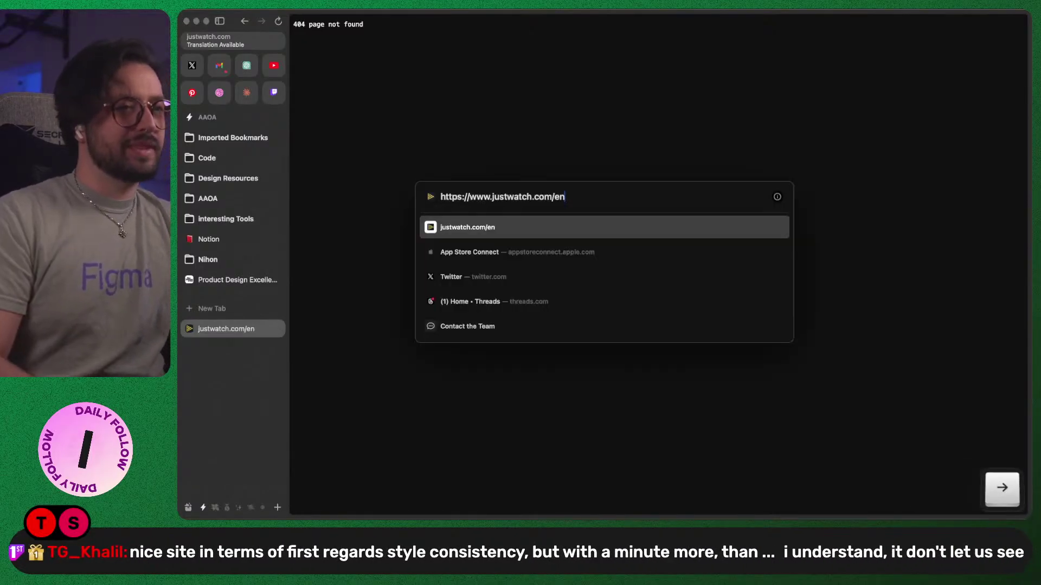
pyautogui.press('BackSpace')
pyautogui.press('BackSpace')
pyautogui.press('Return')
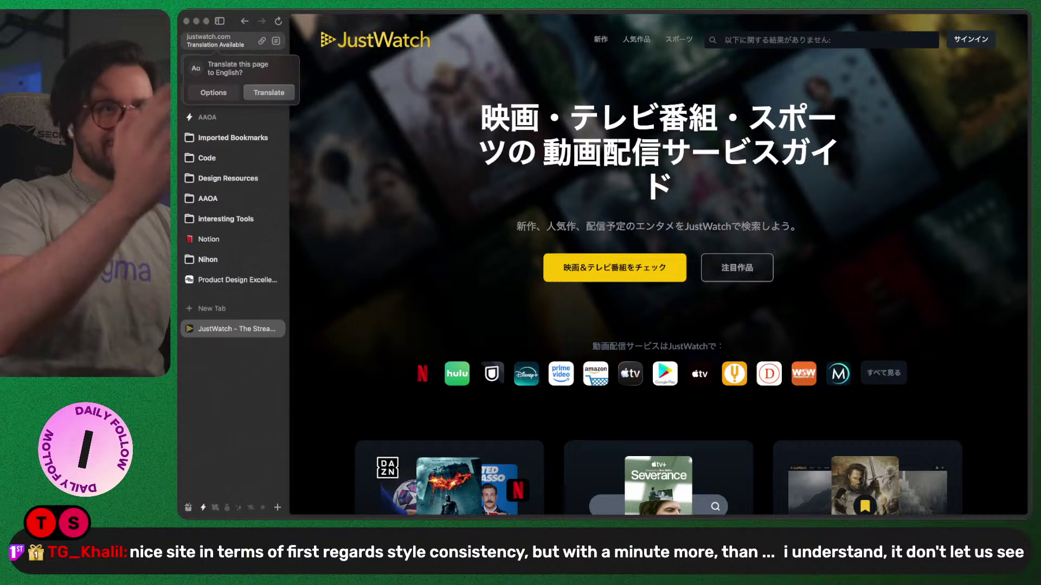
# - Translate the JustWatch home page to English and dismiss the open address prompt
pyautogui.press('super')
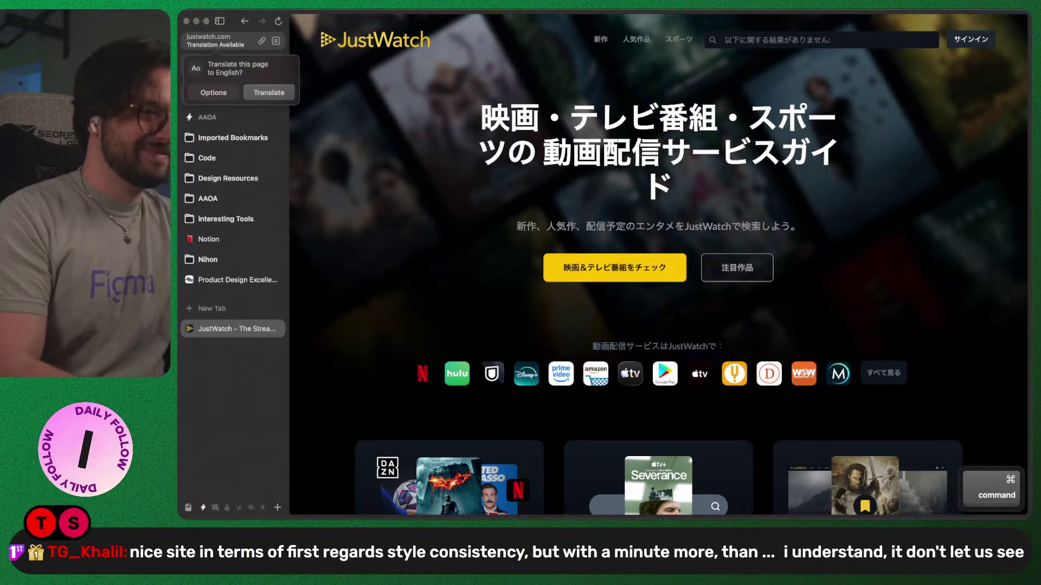
pyautogui.press('super+l')
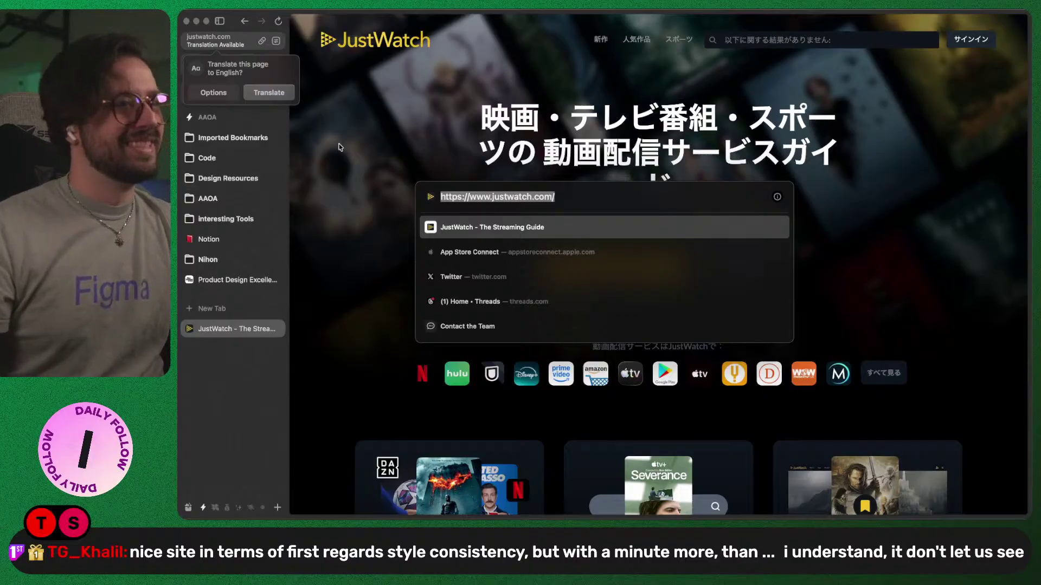
pyautogui.click(265, 99)
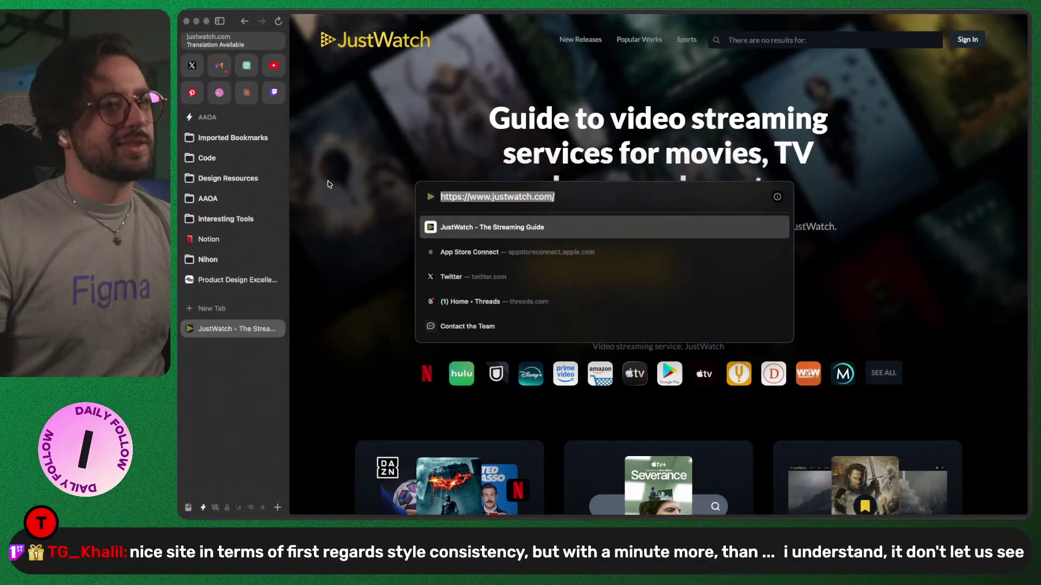
pyautogui.press('Escape')
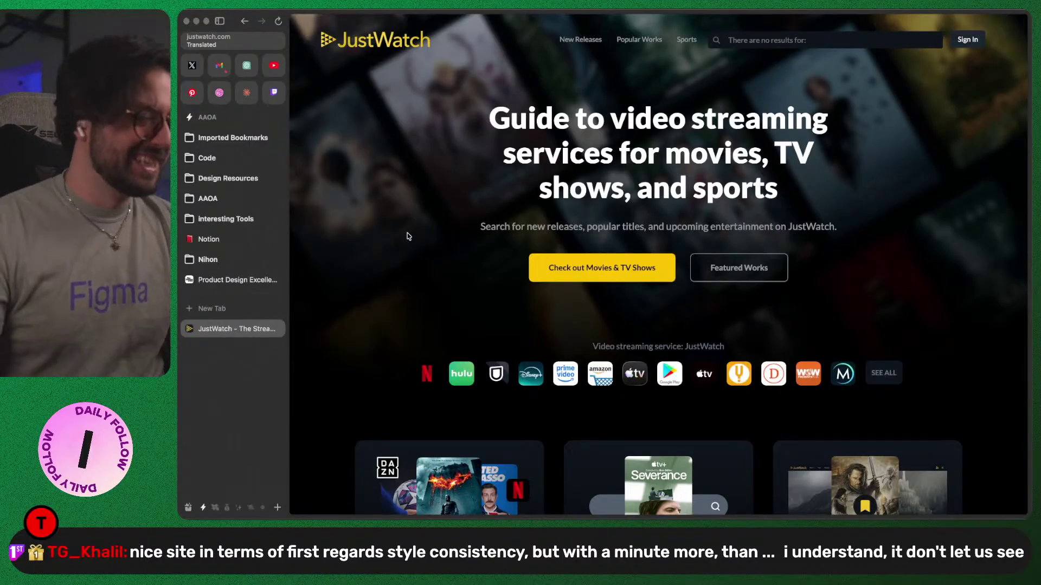
# - Browse the home page's weekly, new and genre top 10 rows, and open the number one title under Top 10 Drama Movies and TV Shows
pyautogui.scroll(-5, 467, 240)
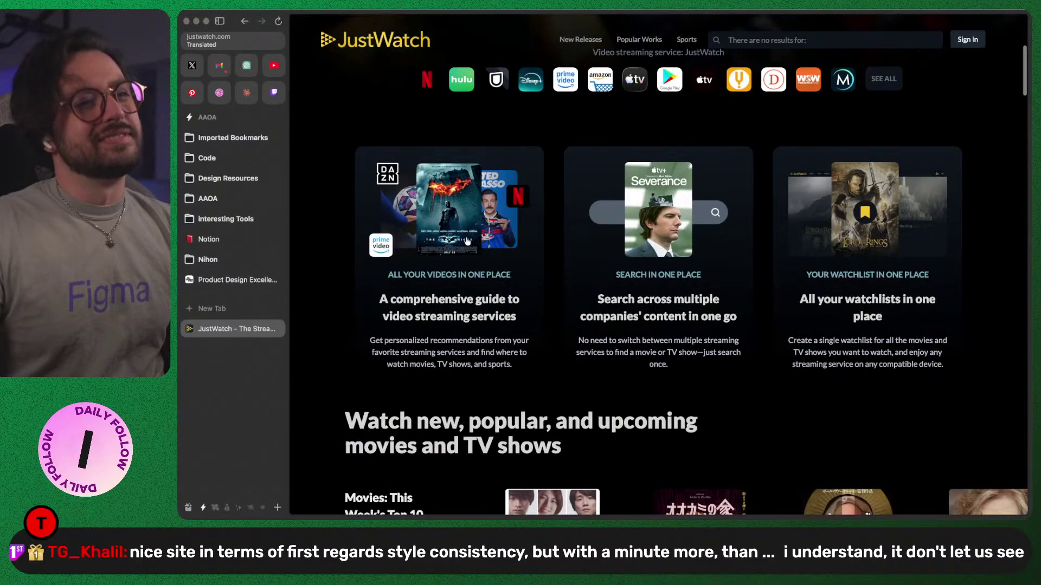
pyautogui.scroll(-5, 467, 240)
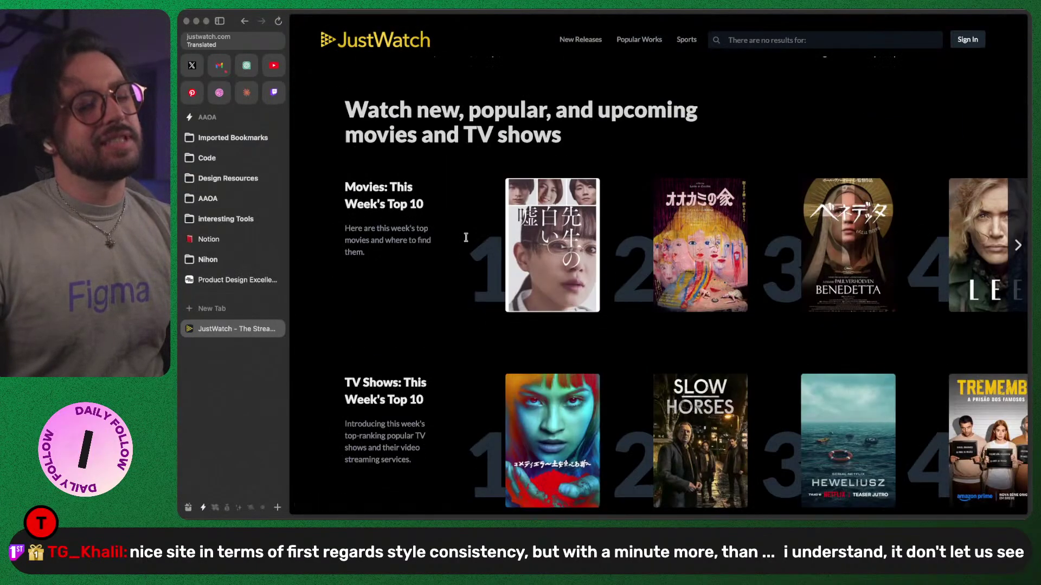
pyautogui.scroll(-5, 466, 237)
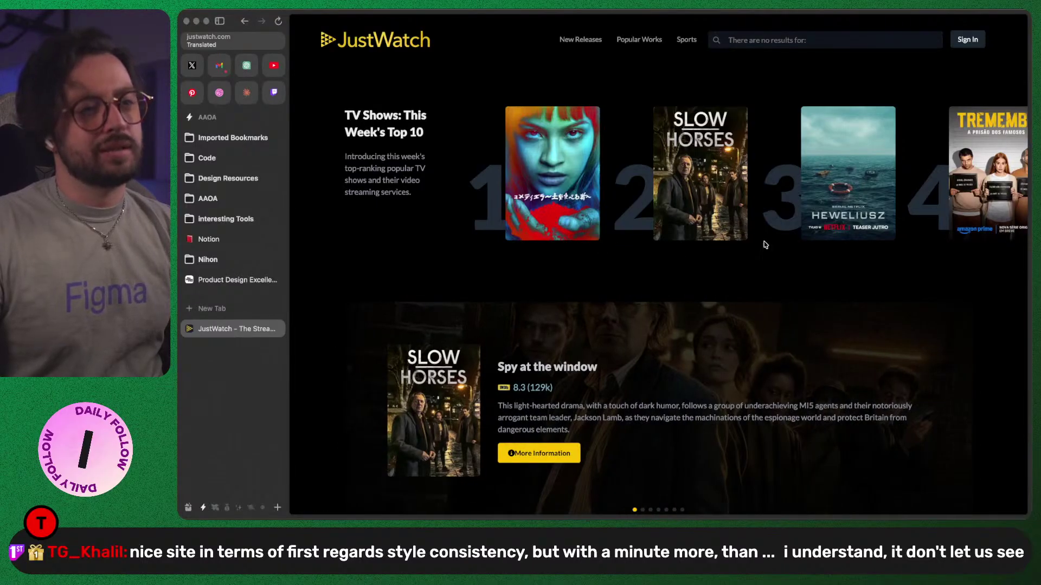
pyautogui.scroll(-8, 756, 244)
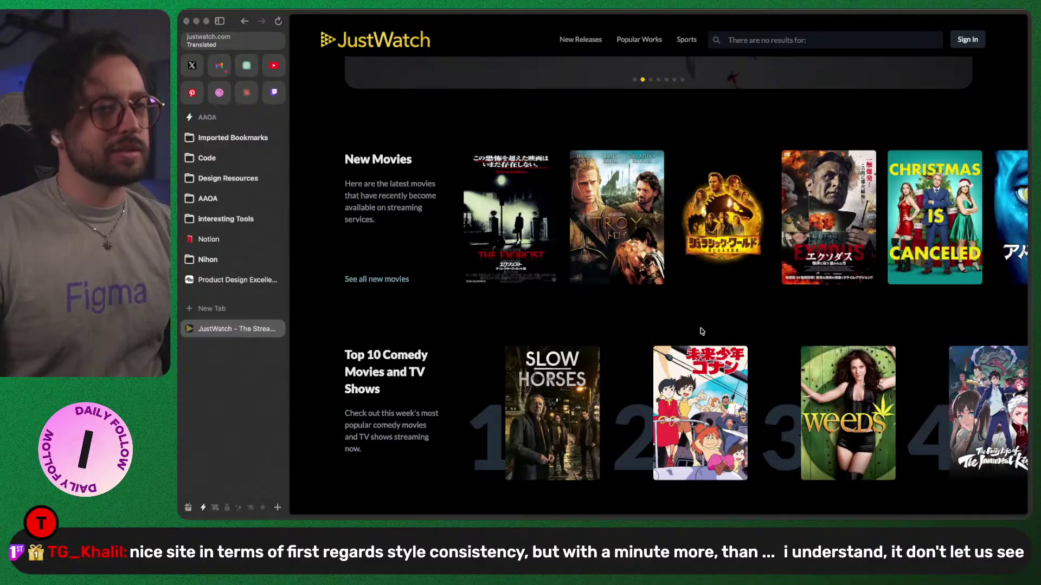
pyautogui.scroll(-3, 633, 287)
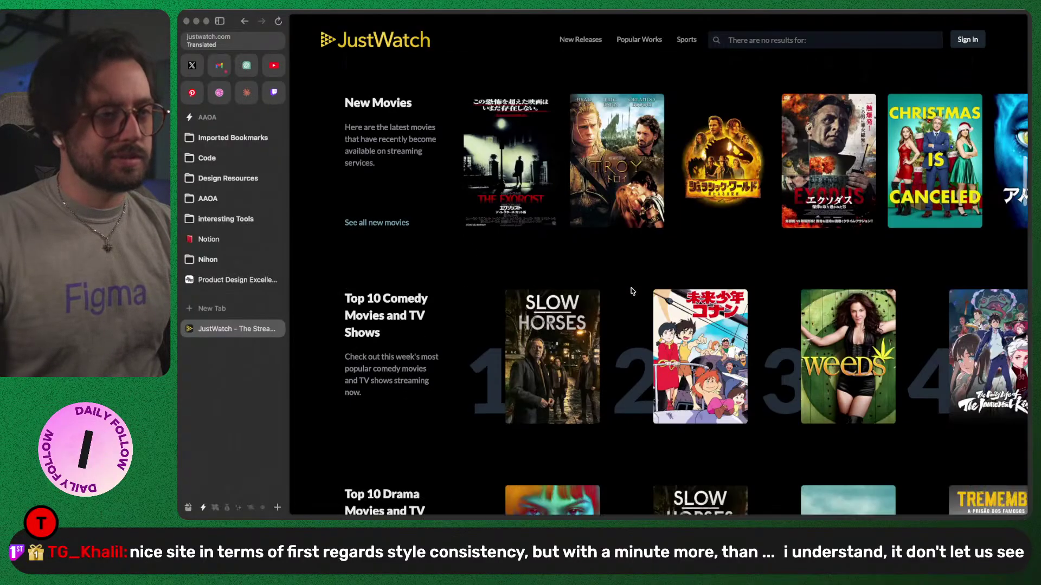
pyautogui.scroll(-5, 589, 295)
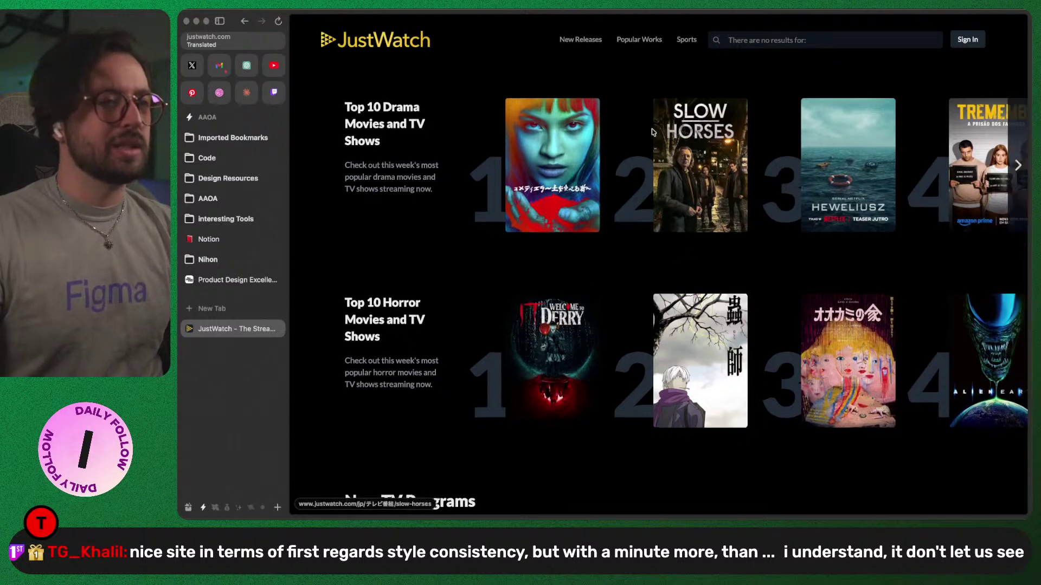
pyautogui.click(586, 173)
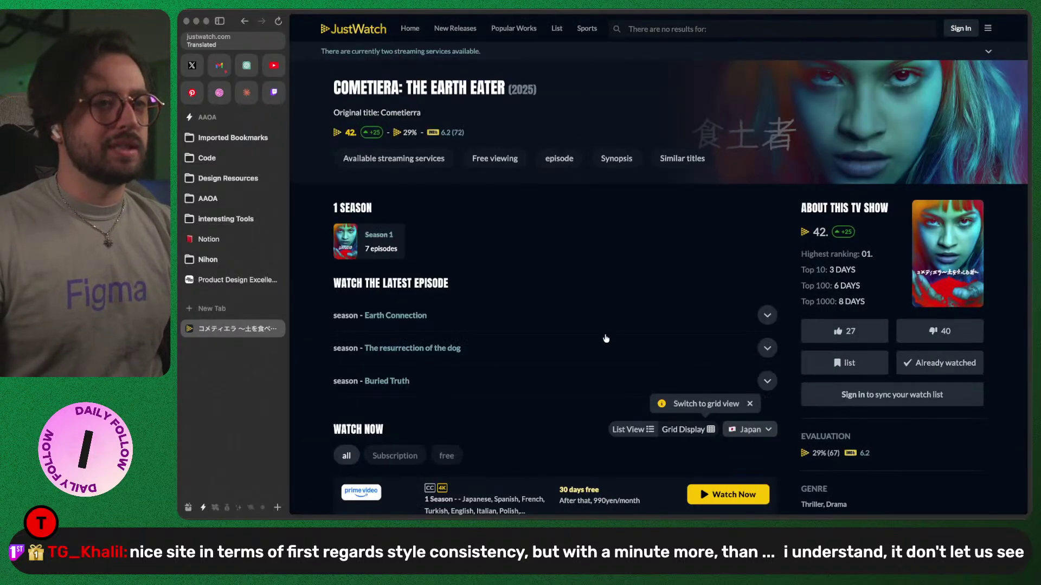
# - Examine the Cometierra page from its streaming offers to its related titles, and open Dune: Prophecy from the popular upcoming TV shows
pyautogui.scroll(-5, 469, 328)
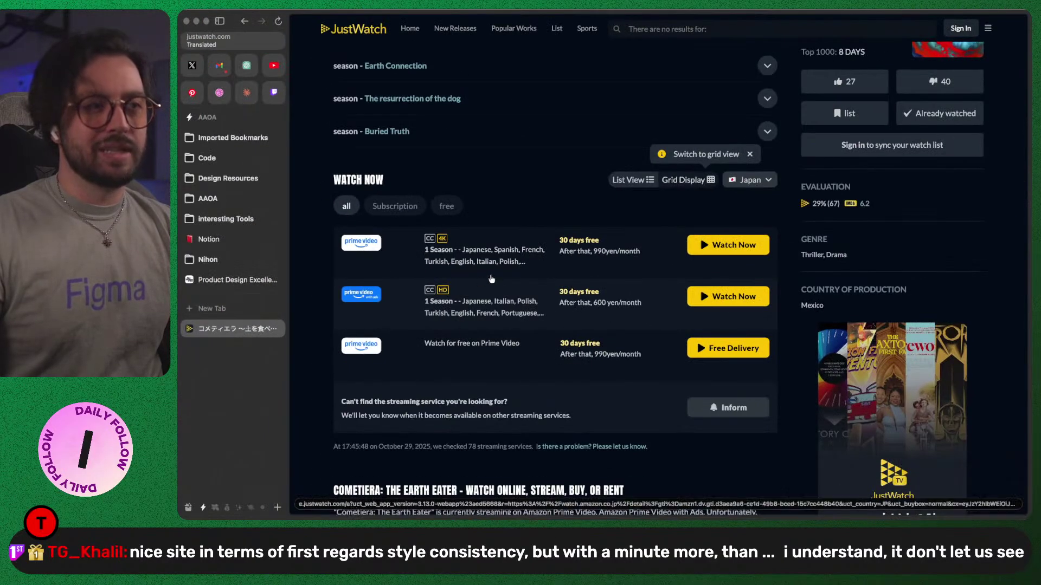
pyautogui.scroll(5, 468, 269)
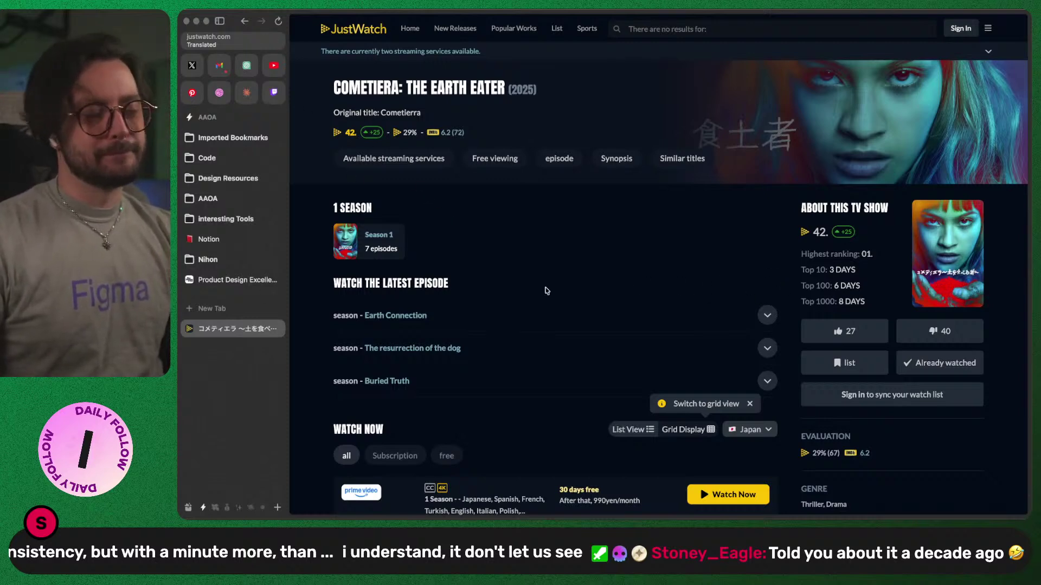
pyautogui.scroll(-5, 546, 291)
pyautogui.scroll(-10, 547, 290)
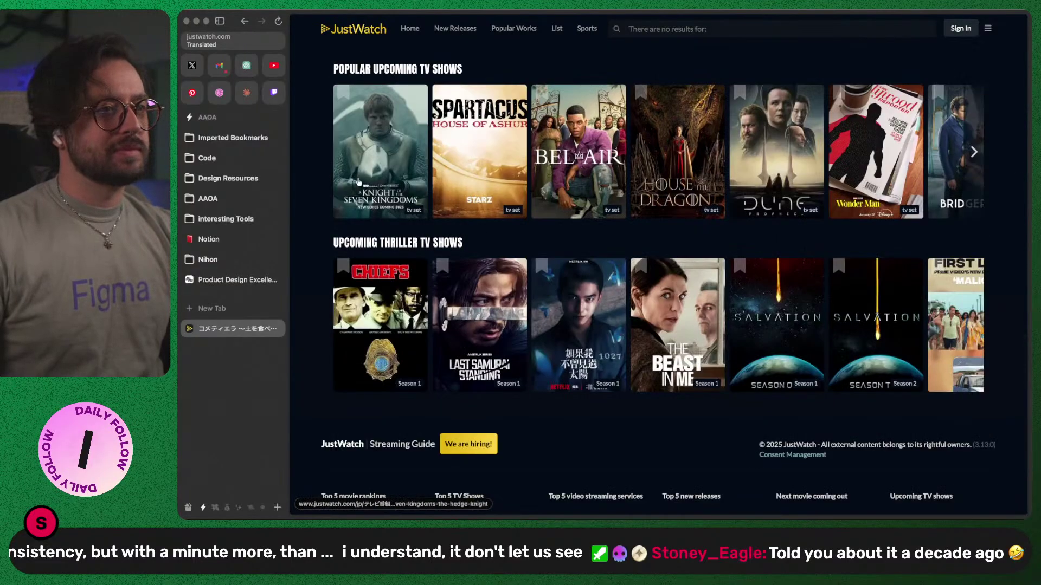
pyautogui.click(780, 139)
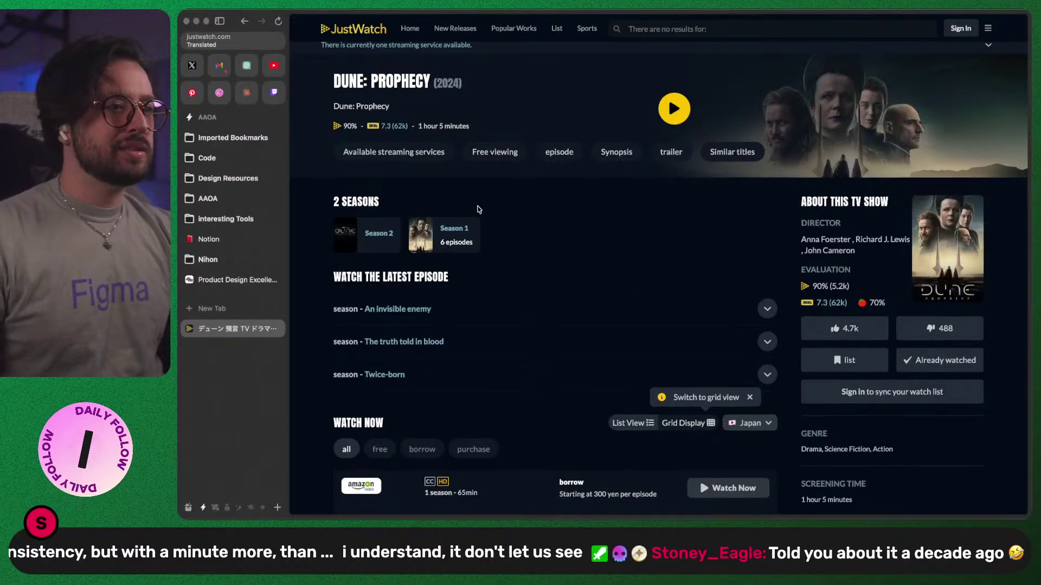
# - Review Dune: Prophecy's streaming offers, synopsis, trailer, cast and similar titles, and open Peacemaker from the popular upcoming TV shows
pyautogui.scroll(-5, 479, 211)
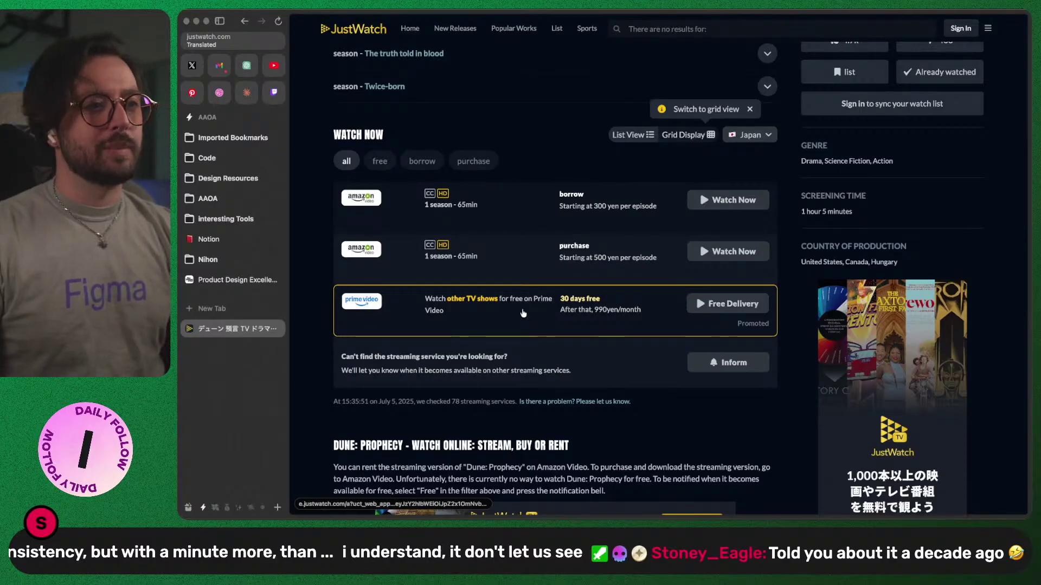
pyautogui.scroll(-8, 727, 349)
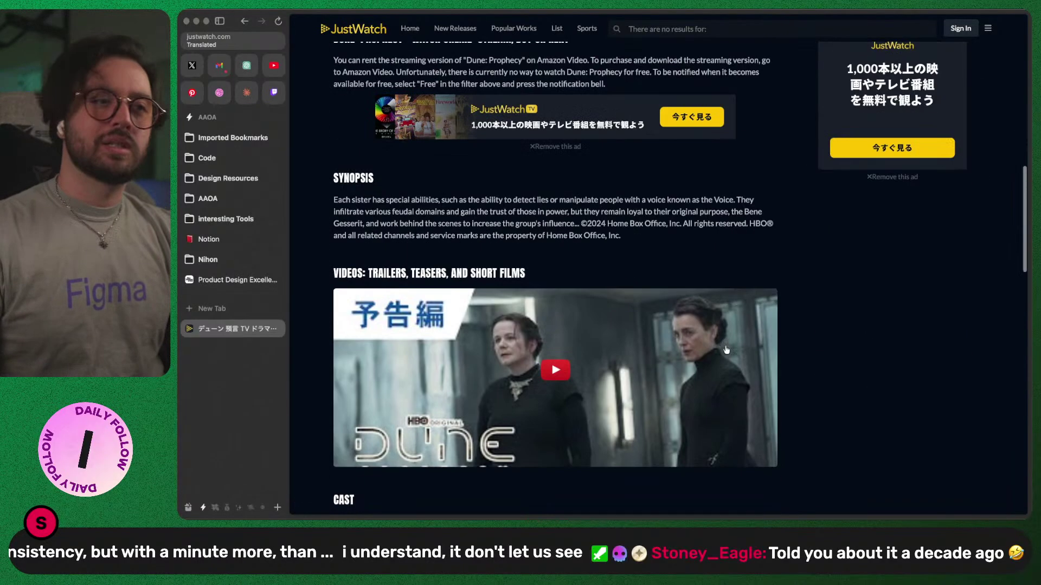
pyautogui.scroll(-3, 621, 350)
pyautogui.scroll(-3, 623, 352)
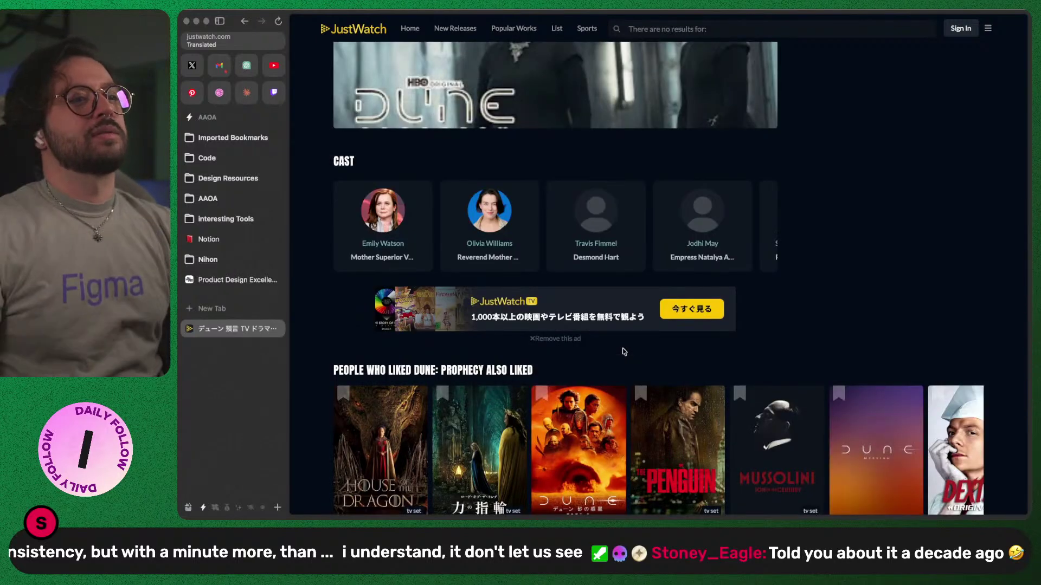
pyautogui.scroll(-5, 622, 351)
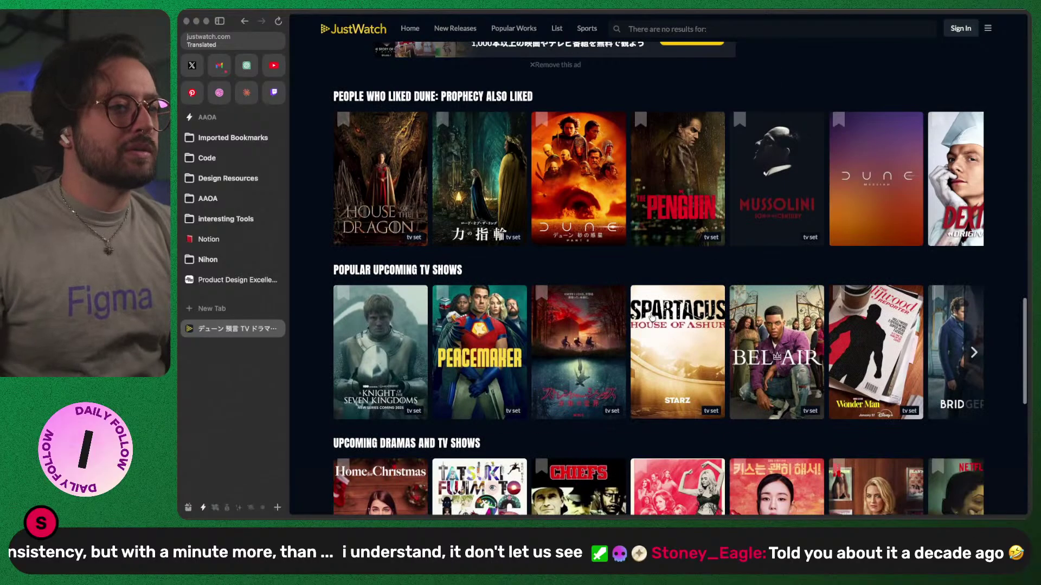
pyautogui.click(484, 337)
# - Look over Peacemaker's streaming offers, switch the offers' country to the United States and dismiss the country list
pyautogui.scroll(-5, 485, 333)
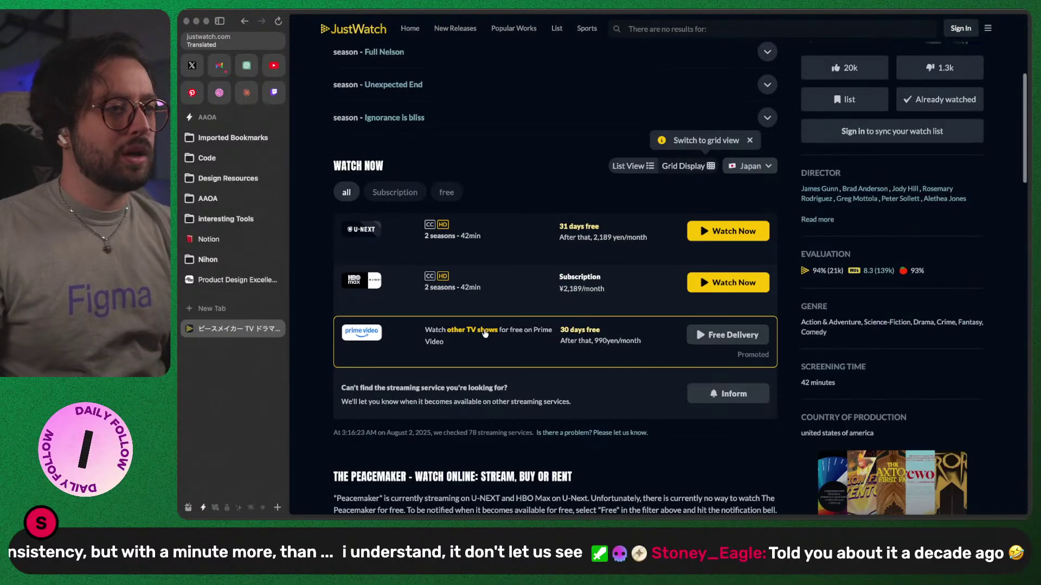
pyautogui.scroll(5, 484, 333)
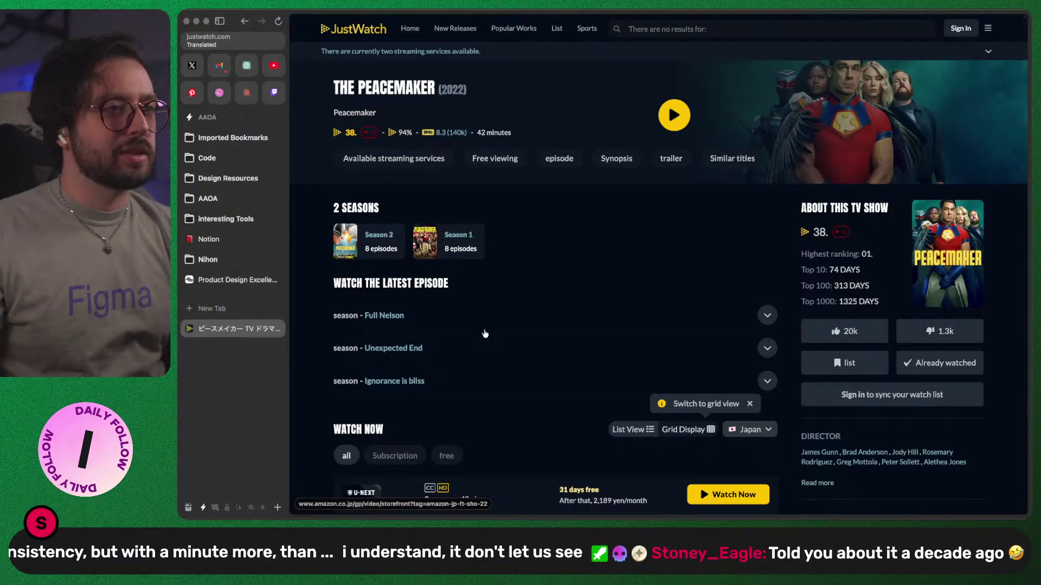
pyautogui.scroll(-4, 484, 333)
pyautogui.click(756, 221)
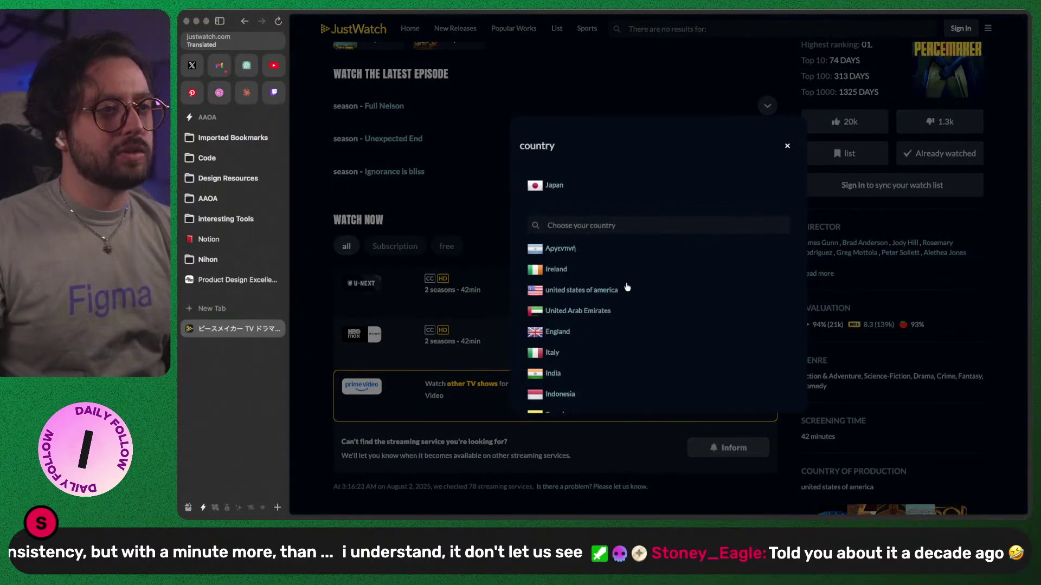
pyautogui.click(609, 291)
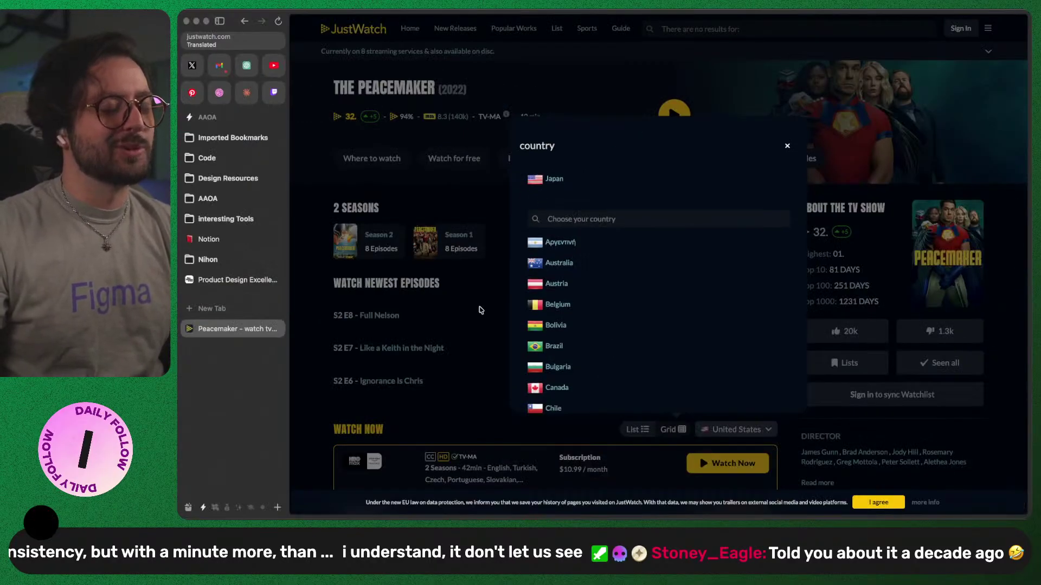
pyautogui.click(479, 312)
# - Examine the full list of United States streaming, purchase and bundle offers for Peacemaker
pyautogui.scroll(-5, 480, 304)
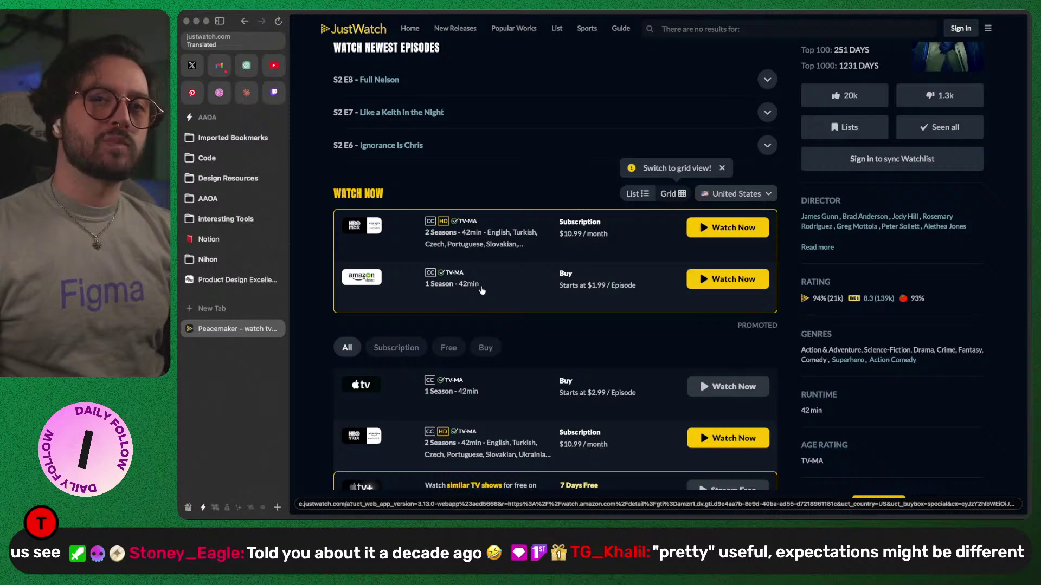
pyautogui.scroll(-4, 481, 291)
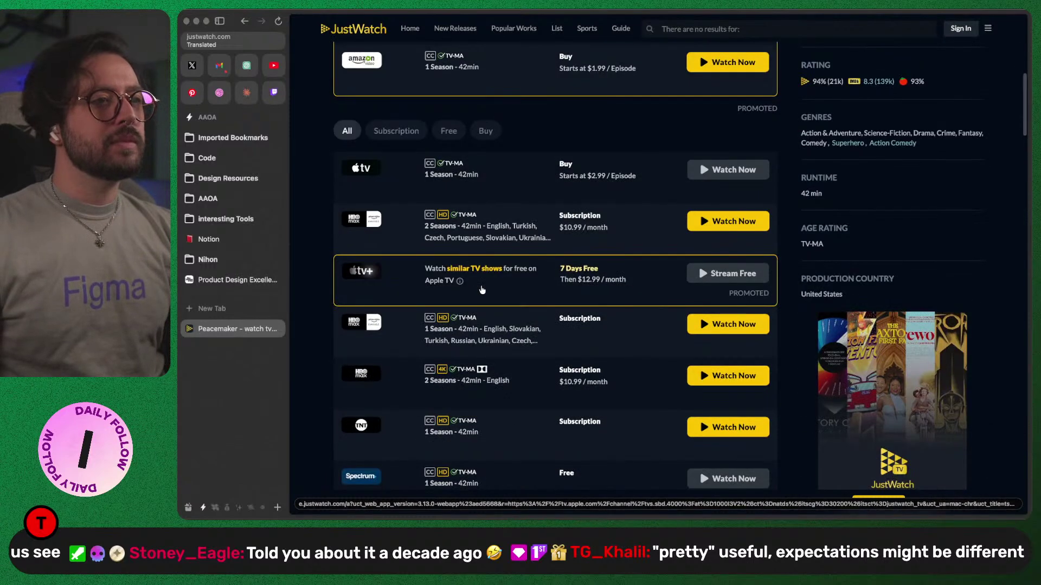
pyautogui.scroll(-1, 411, 281)
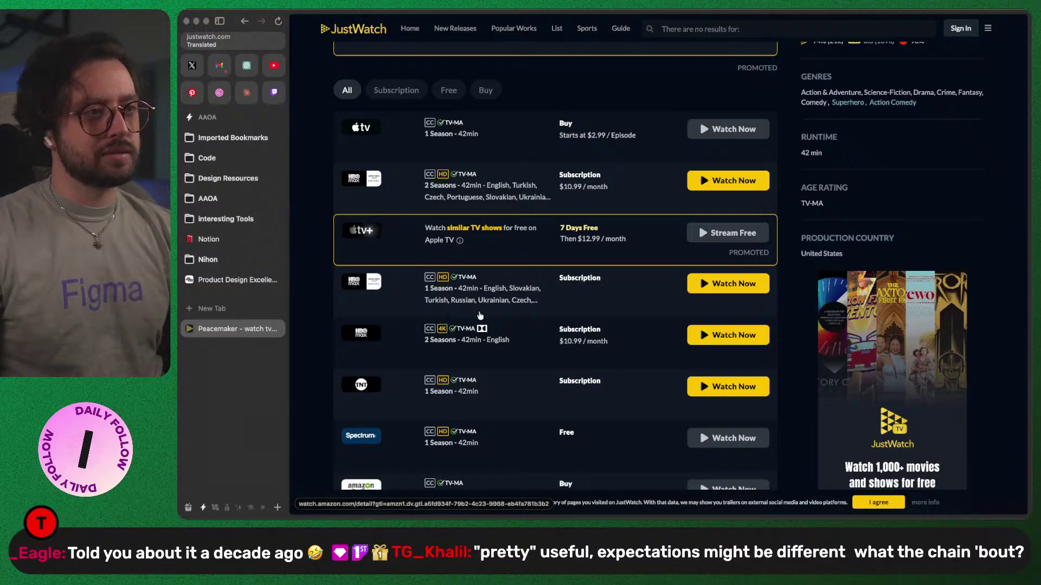
pyautogui.scroll(-5, 547, 397)
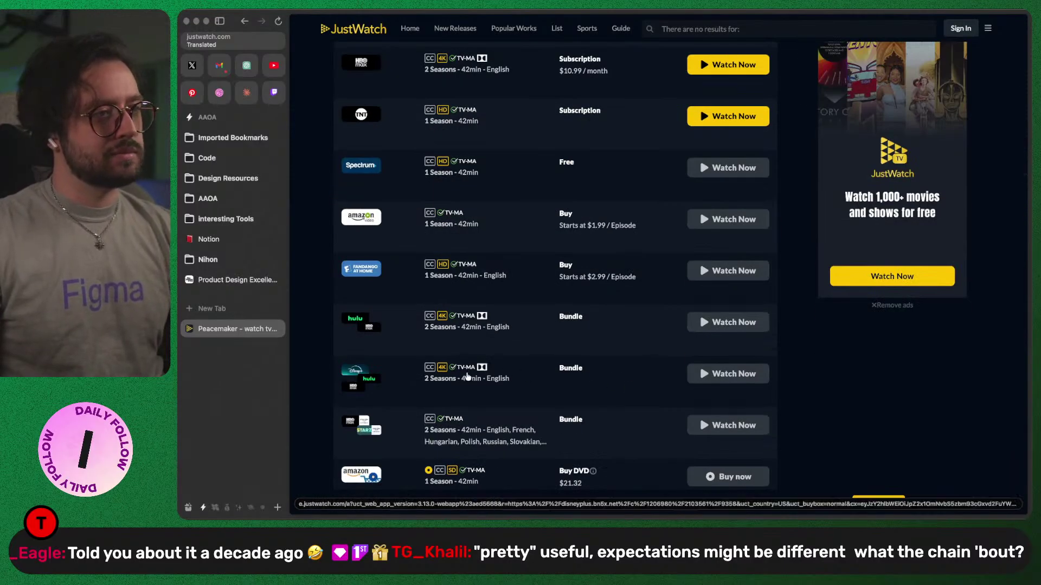
pyautogui.scroll(-5, 466, 374)
pyautogui.scroll(12, 467, 373)
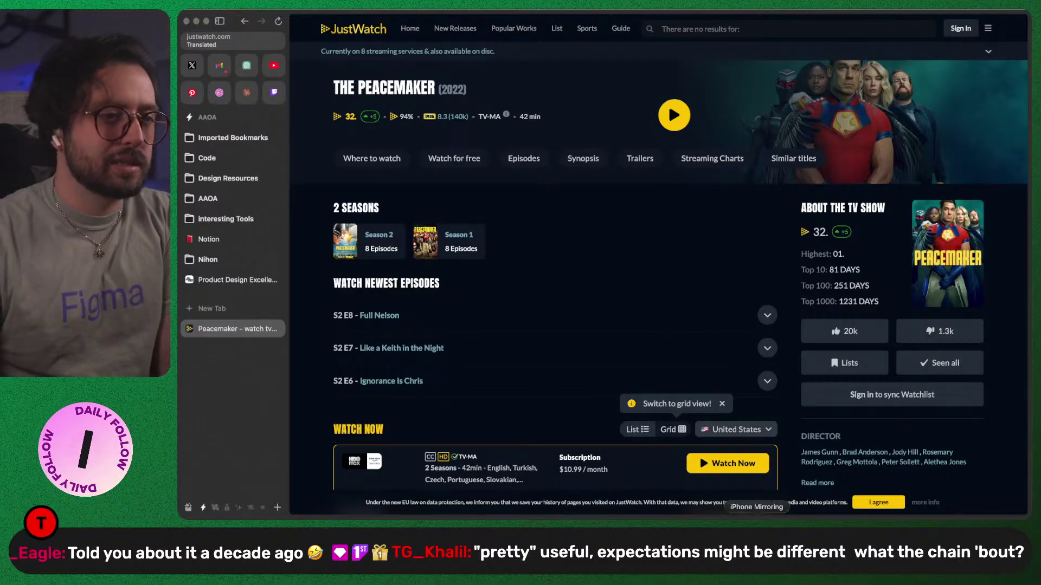
# - Switch to iPhone Mirroring, open the movie tracking app and review The Witcher's details, including where to watch it
pyautogui.click(756, 528)
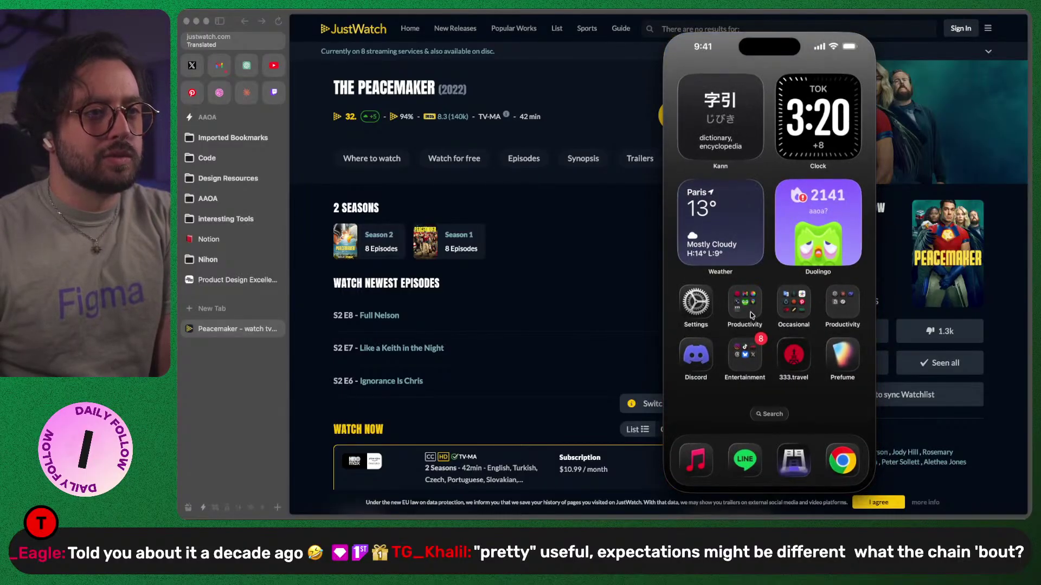
pyautogui.click(745, 303)
pyautogui.click(714, 319)
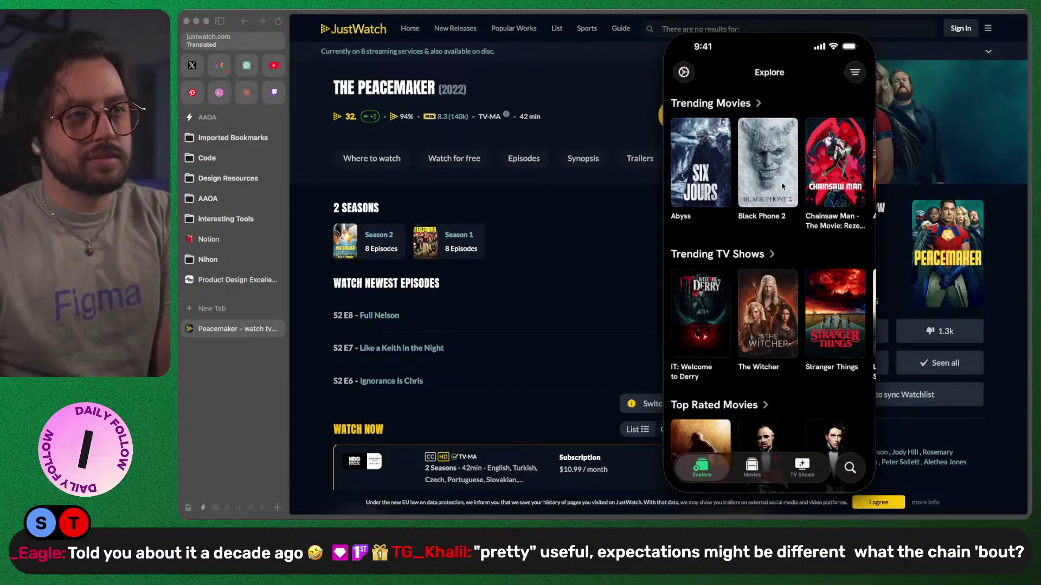
pyautogui.click(761, 328)
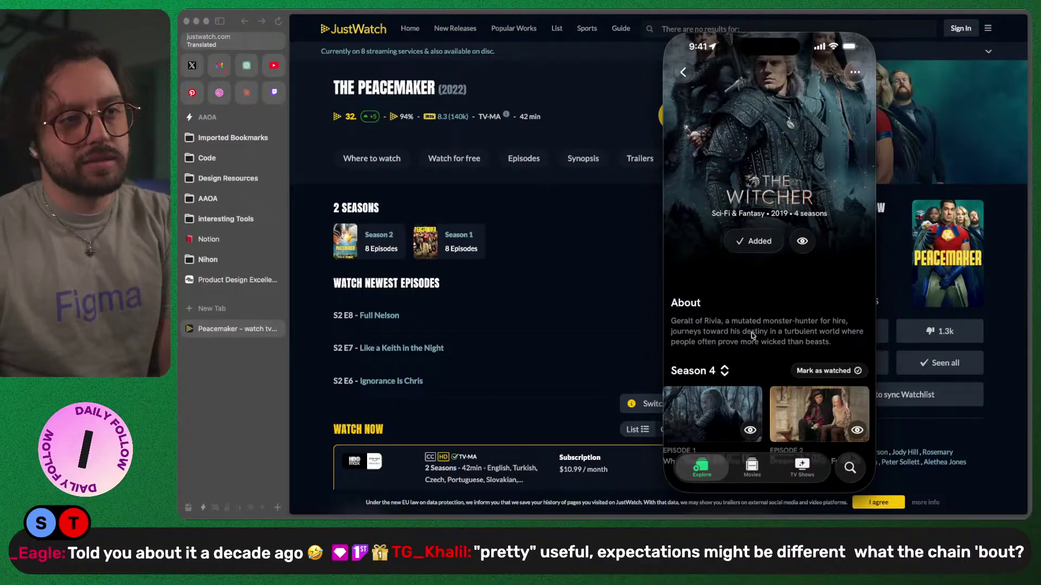
pyautogui.scroll(-5, 762, 327)
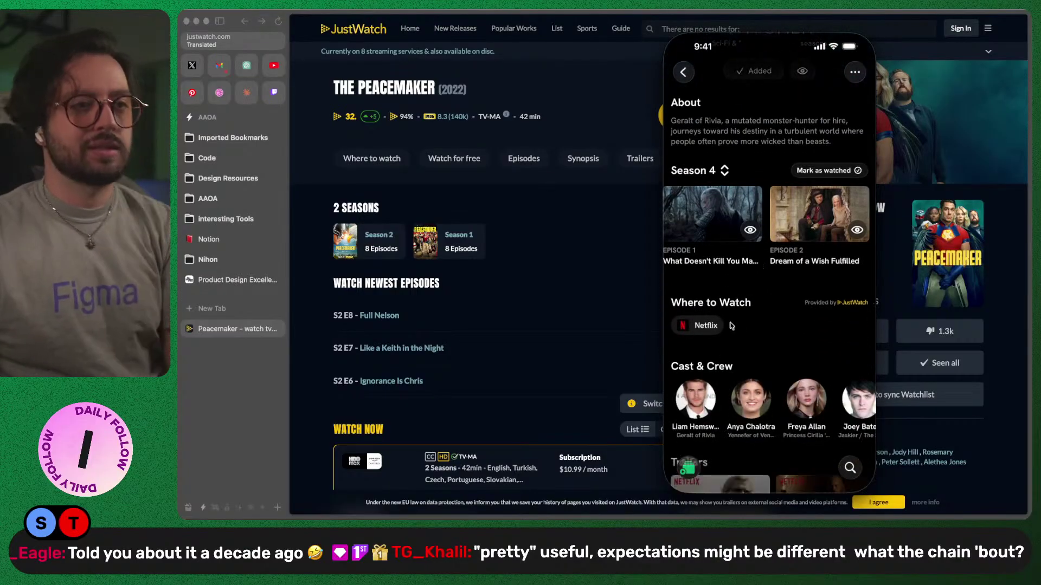
pyautogui.scroll(10, 745, 244)
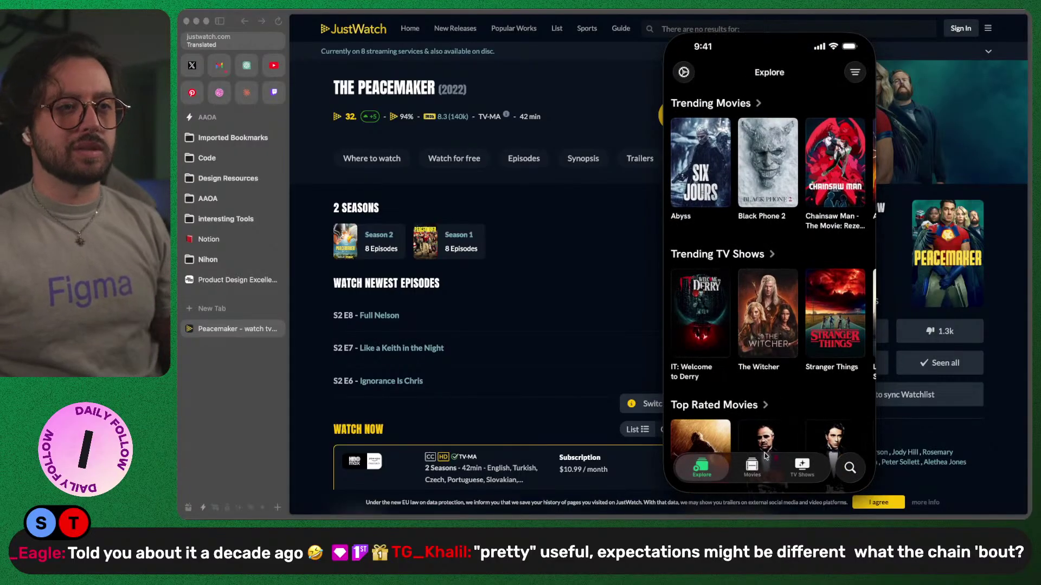
# - Show the movie watchlist and review Superman's details down to its information and related titles
pyautogui.click(753, 464)
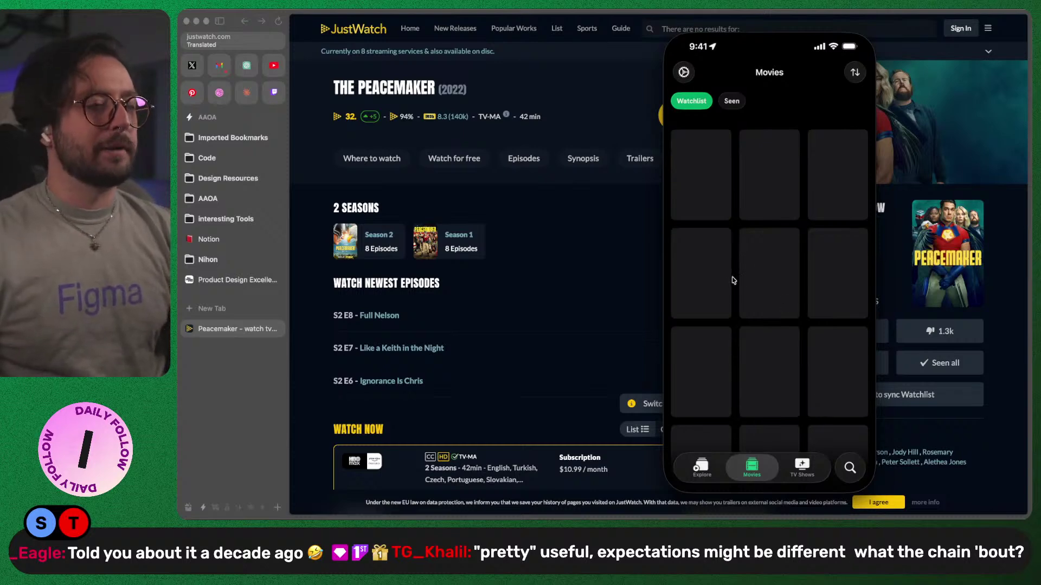
pyautogui.click(766, 179)
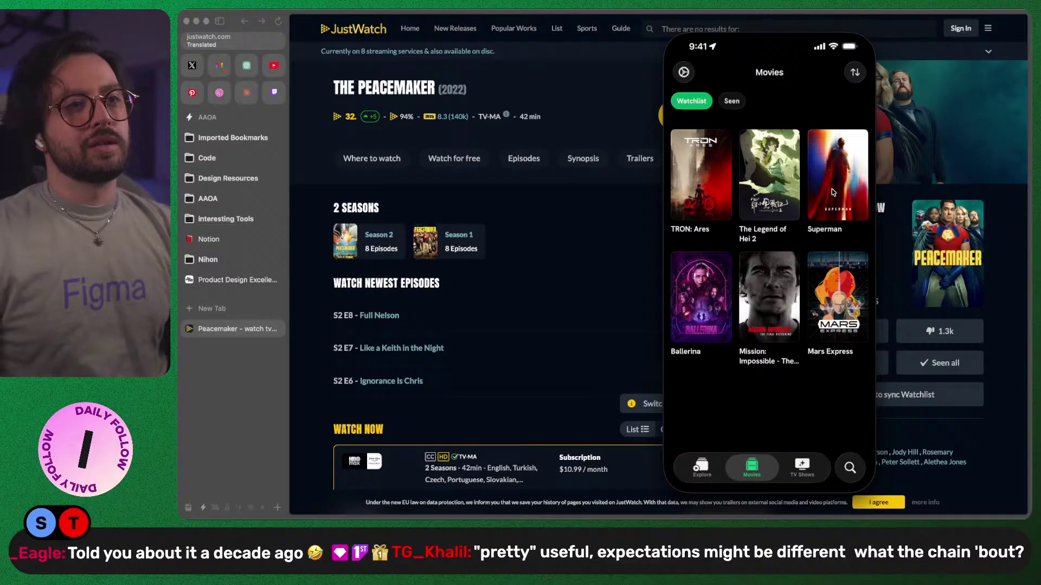
pyautogui.click(833, 192)
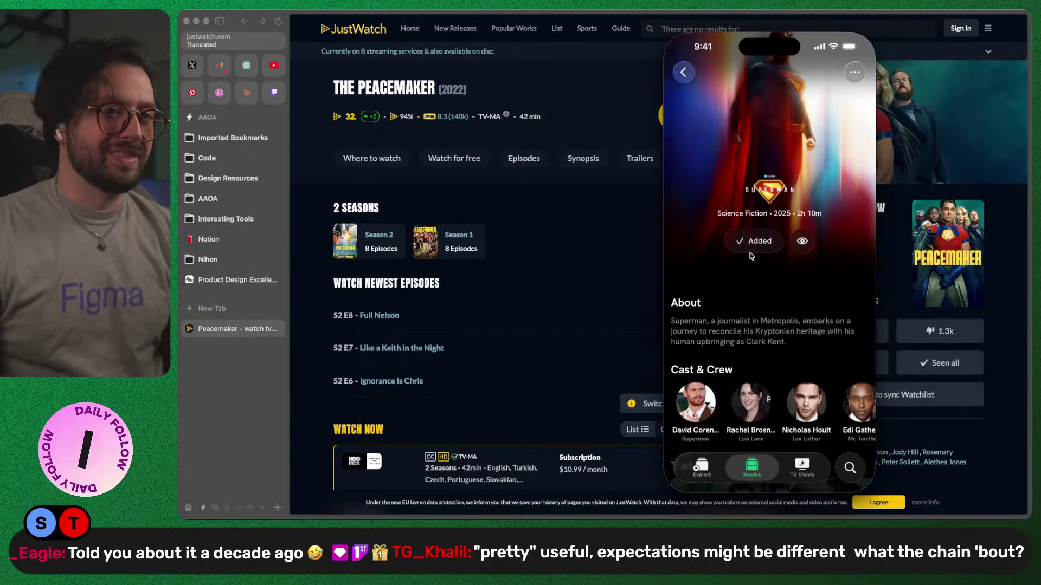
pyautogui.scroll(-1, 751, 257)
pyautogui.scroll(-10, 751, 257)
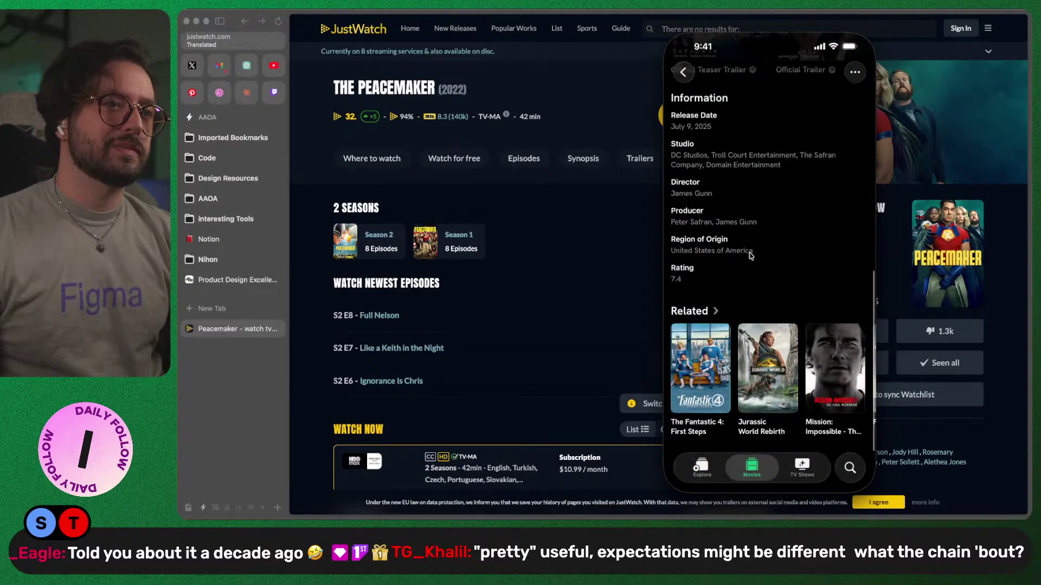
pyautogui.scroll(10, 751, 257)
pyautogui.click(752, 258)
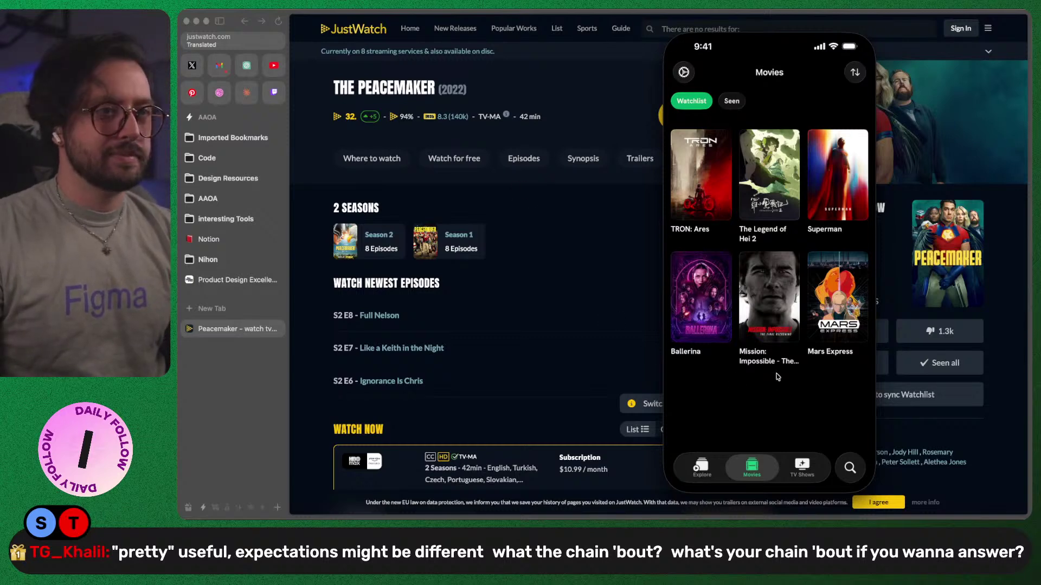
# - View Ballerina's details from the movie watchlist and return to the list
pyautogui.click(707, 302)
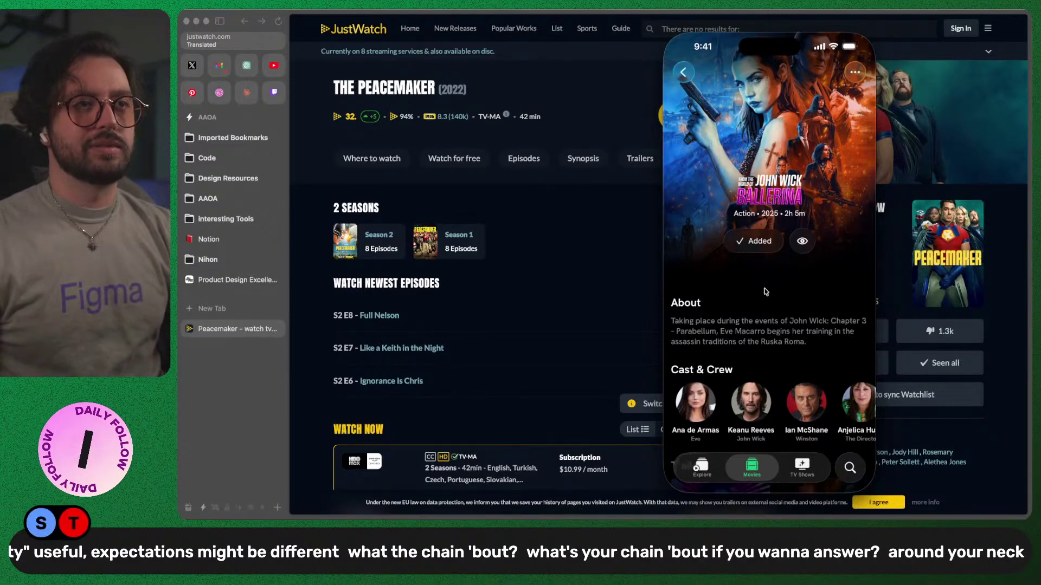
pyautogui.click(684, 72)
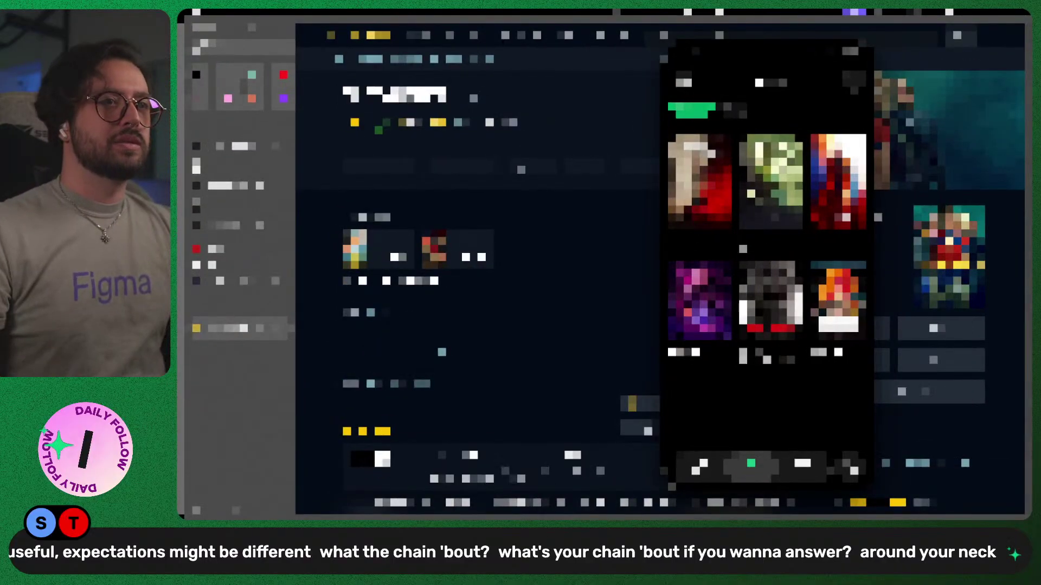
pyautogui.press('Escape')
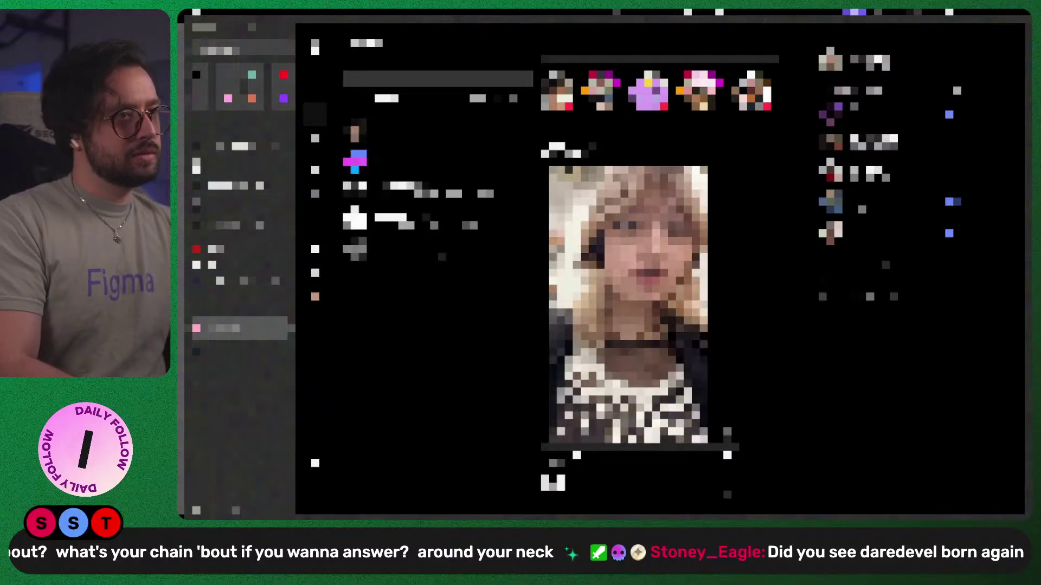
# - Open the aquasilver_official profile on Instagram and browse its grid of jewellery posts
pyautogui.click(381, 221)
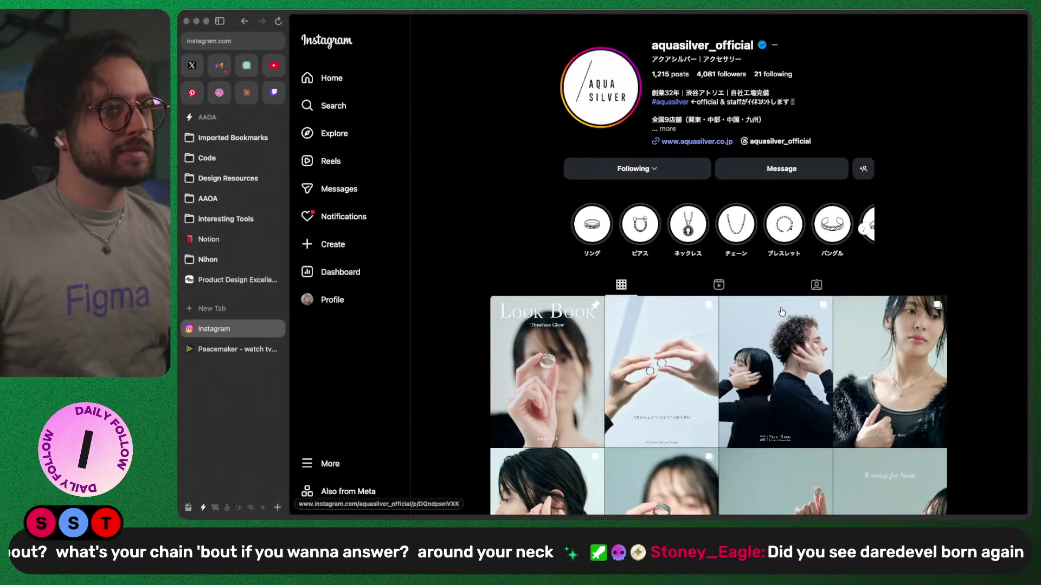
pyautogui.scroll(-5, 746, 297)
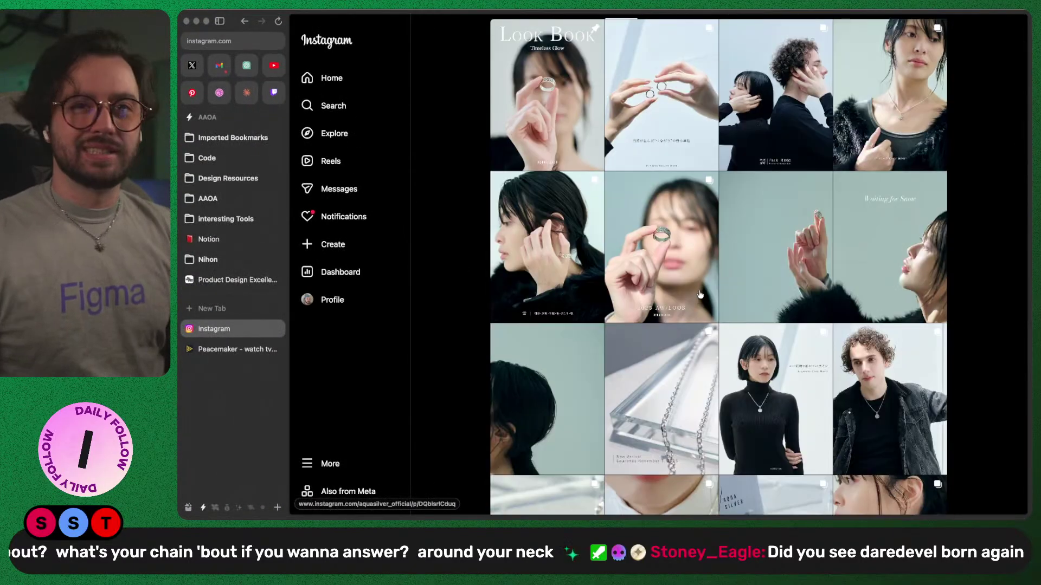
pyautogui.scroll(-5, 700, 294)
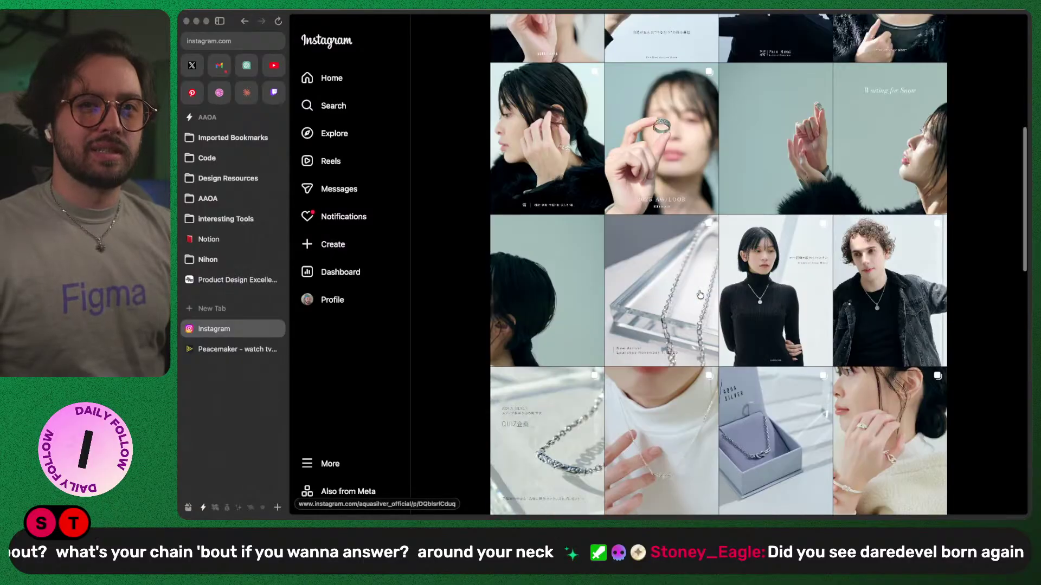
pyautogui.scroll(-10, 700, 294)
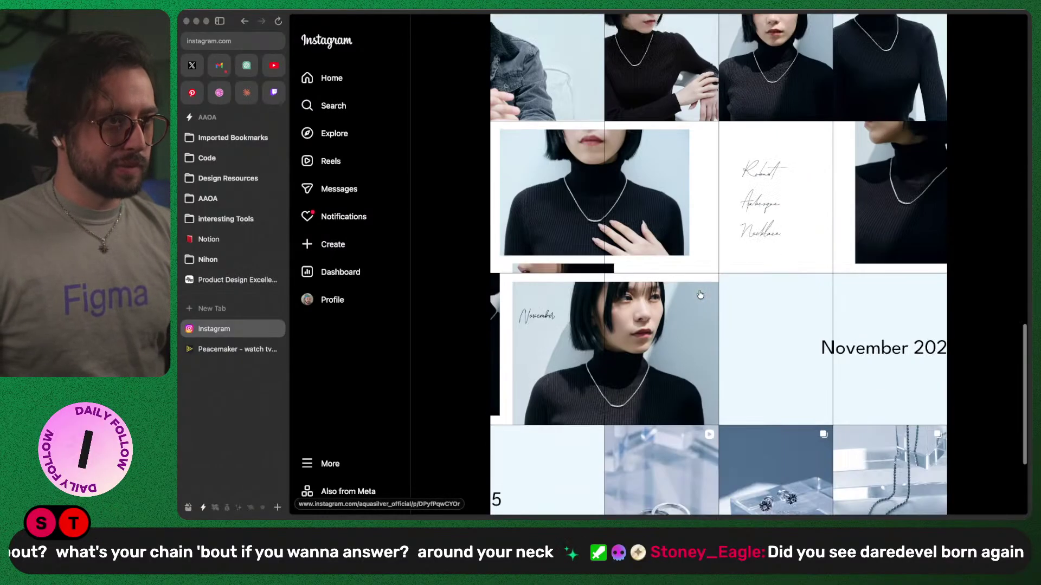
pyautogui.scroll(-5, 700, 295)
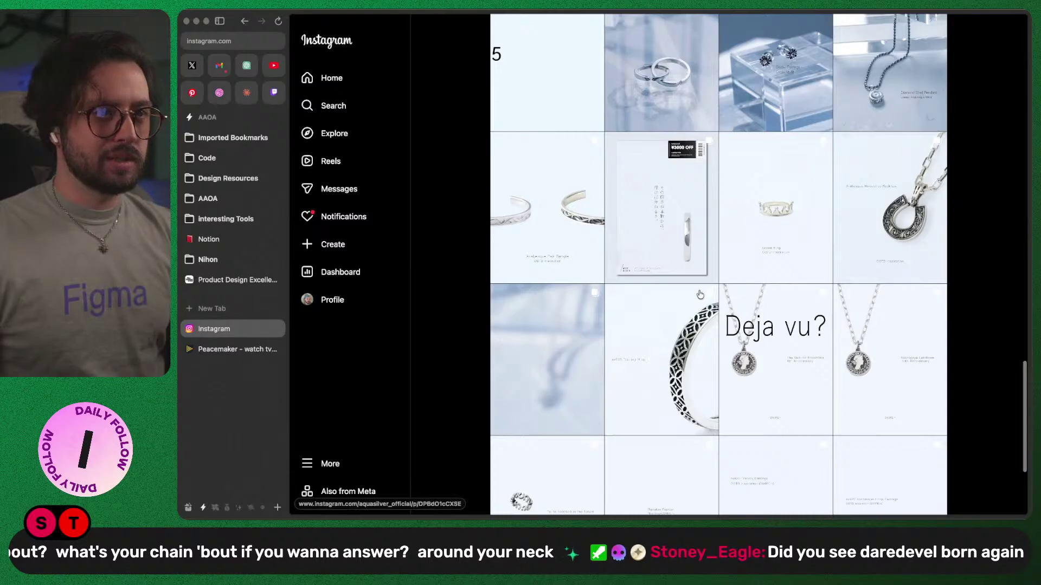
# - Browse further down the jewellery grid and view the post showing a round openwork pendant beside a diamond-shaped one, then close it
pyautogui.scroll(-15, 700, 294)
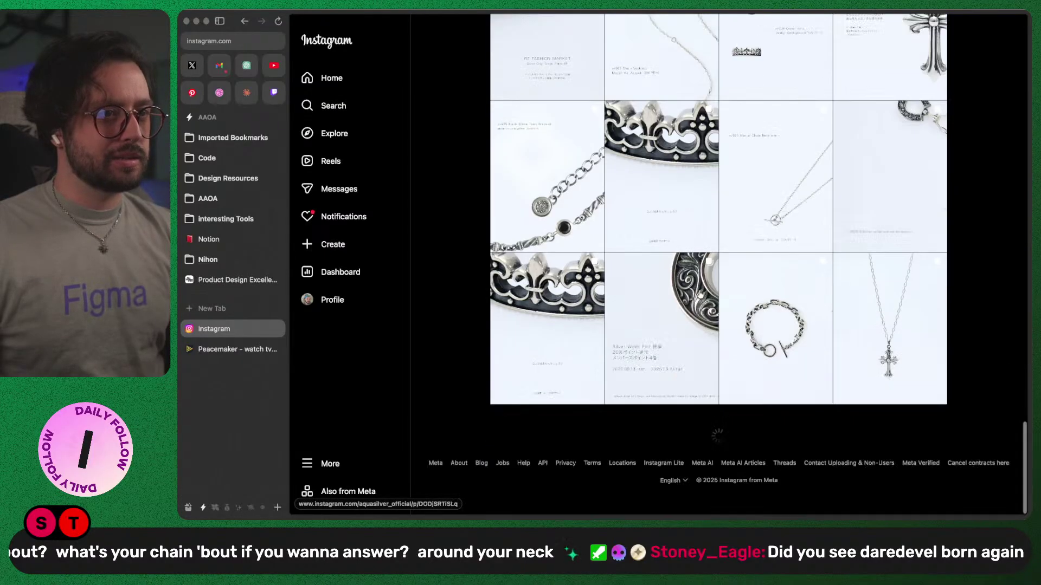
pyautogui.scroll(-15, 700, 294)
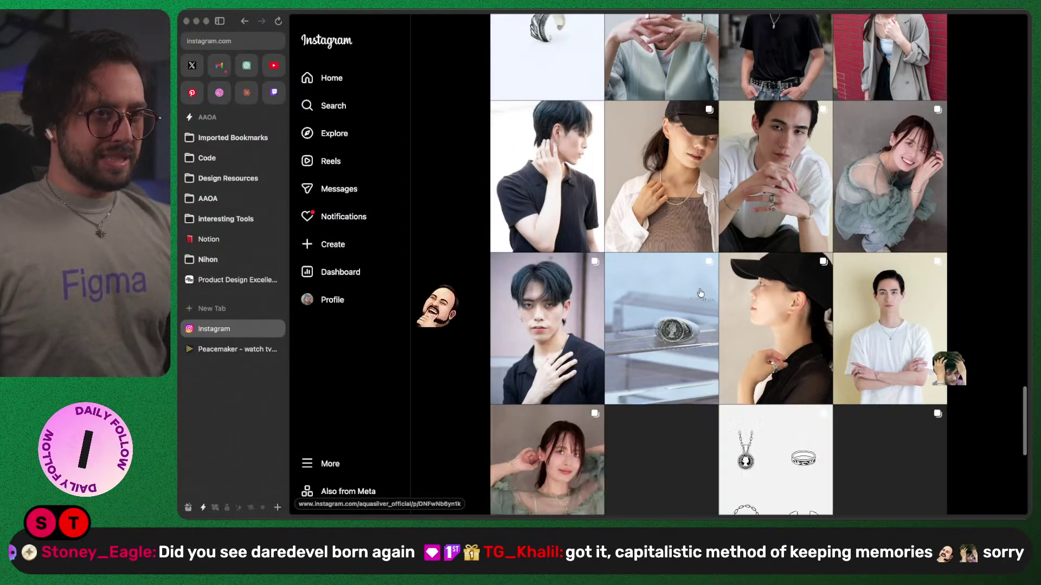
pyautogui.scroll(-15, 699, 293)
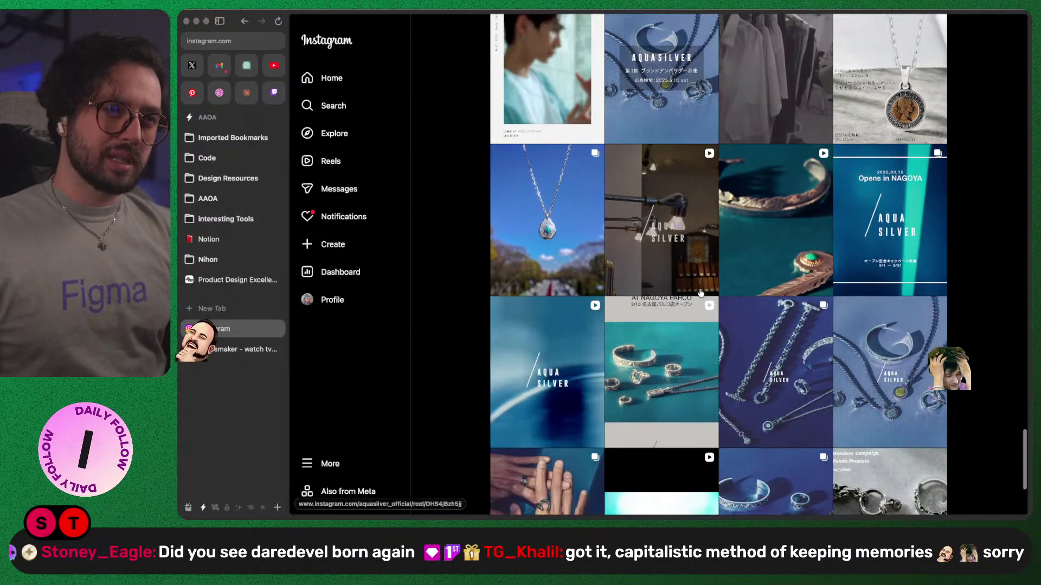
pyautogui.scroll(-1, 700, 293)
pyautogui.scroll(-5, 700, 293)
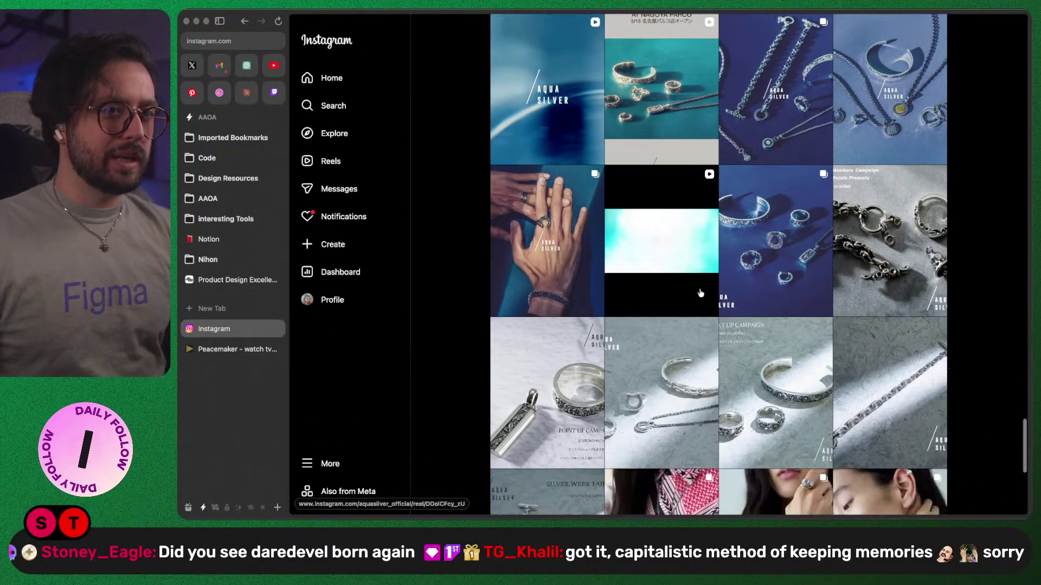
pyautogui.scroll(-15, 700, 293)
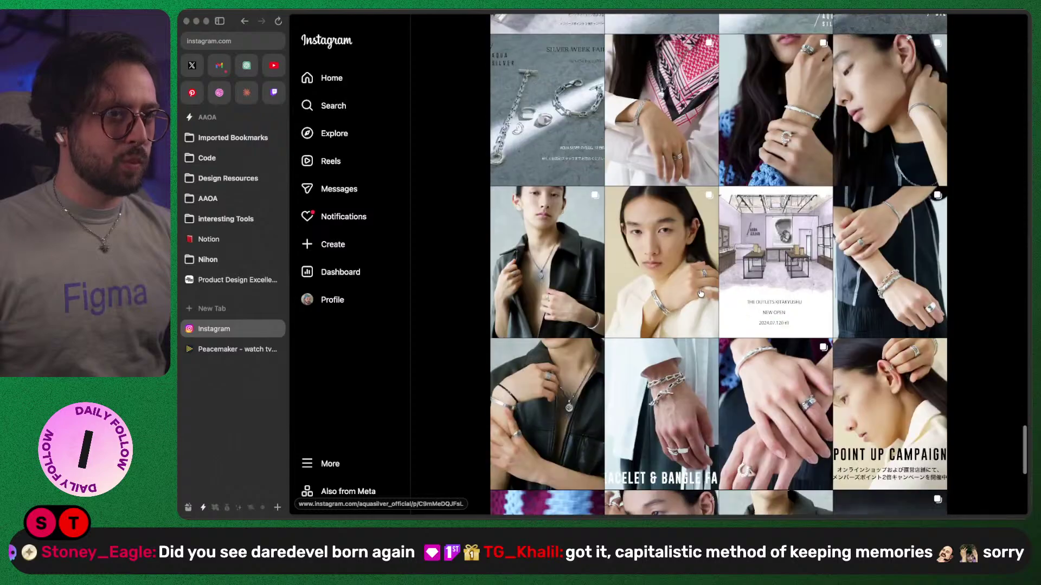
pyautogui.scroll(-6, 700, 293)
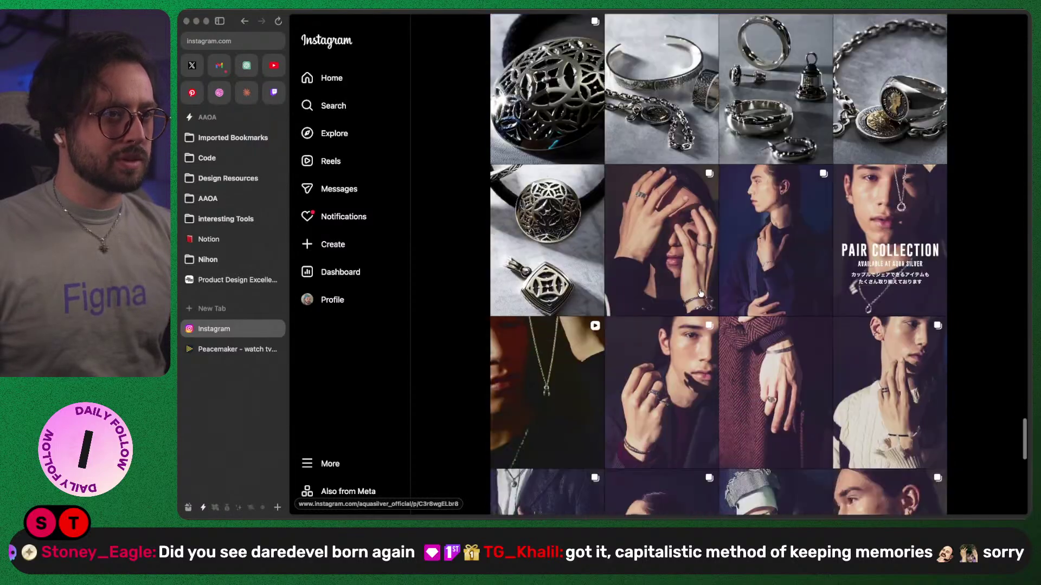
pyautogui.click(539, 283)
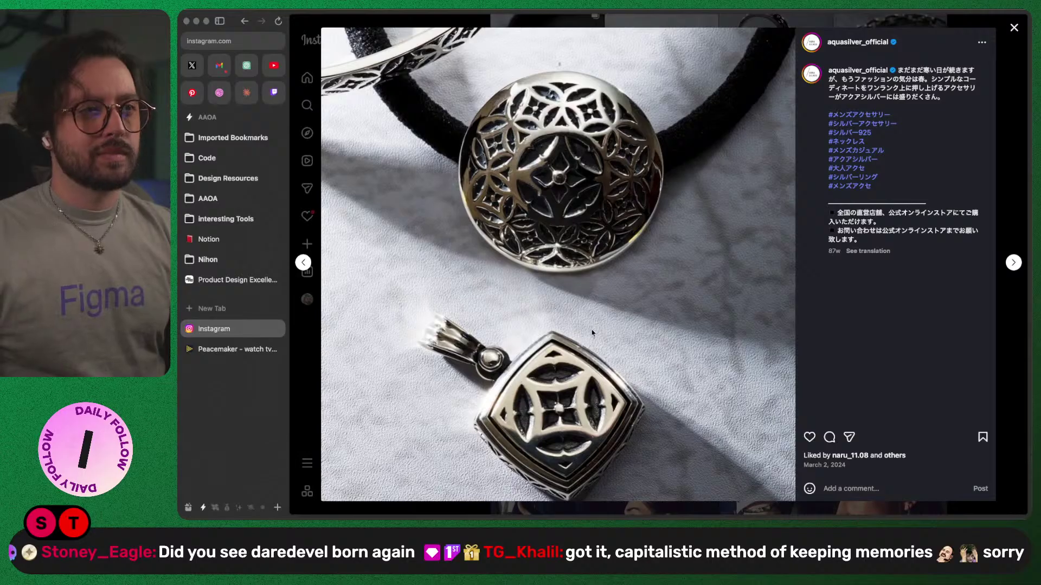
pyautogui.press('Escape')
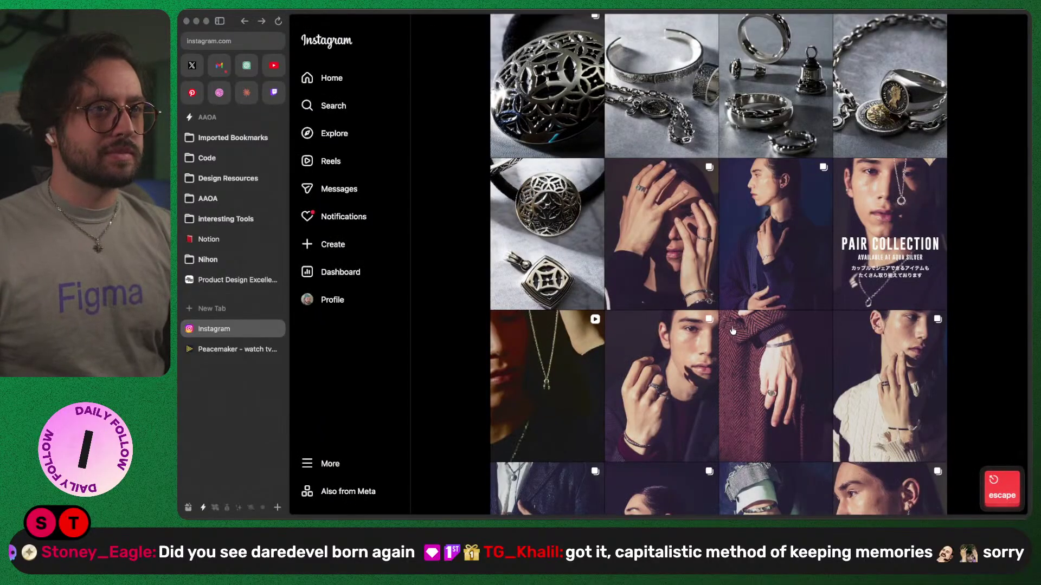
# - View the post of the rectangular hammered silver pendant on a chain further down the grid and close it
pyautogui.scroll(-5, 731, 331)
pyautogui.scroll(-8, 731, 331)
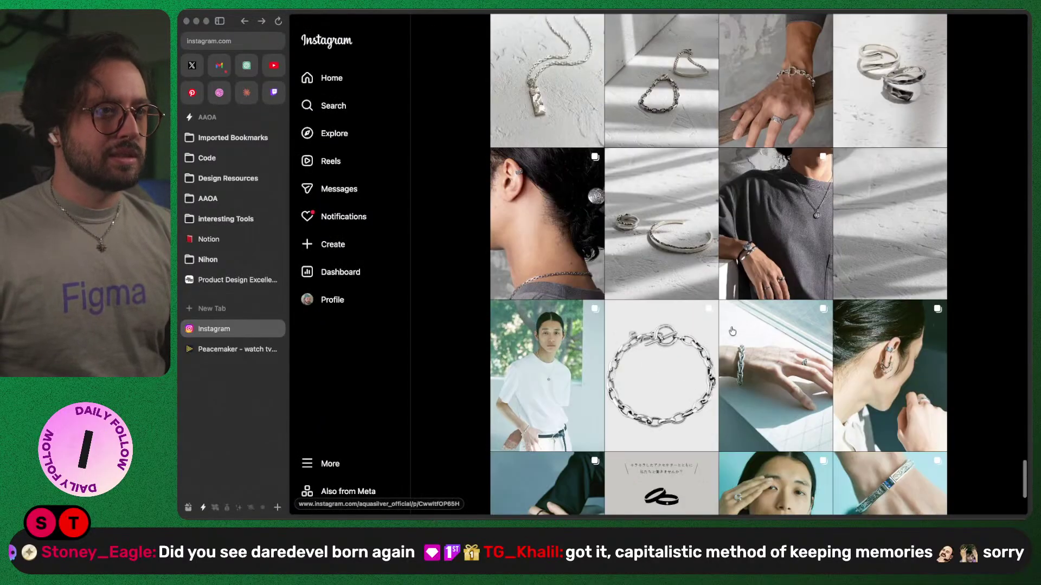
pyautogui.click(544, 92)
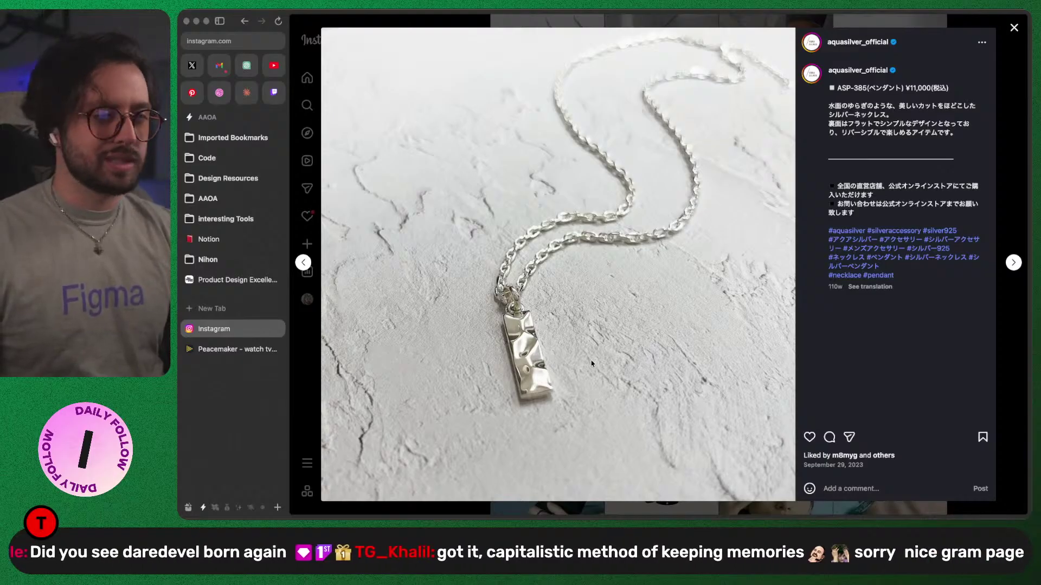
pyautogui.press('Escape')
# - Look through the brand's older posts, from the 2023 summer collection back through the earlier ring, necklace, bracelet and earring photos
pyautogui.scroll(-10, 678, 293)
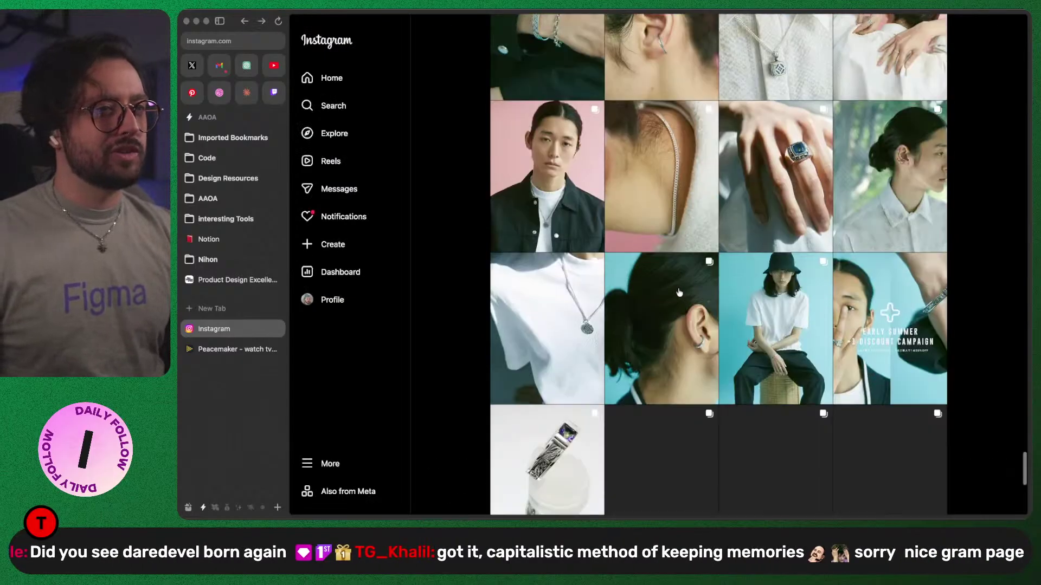
pyautogui.scroll(-2, 679, 293)
pyautogui.scroll(-10, 678, 293)
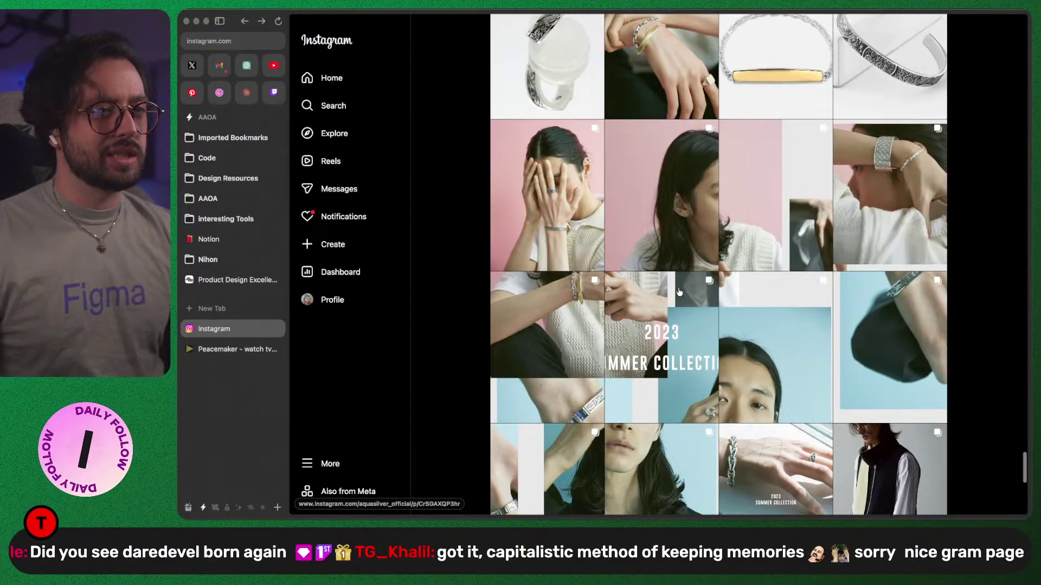
pyautogui.scroll(-3, 679, 292)
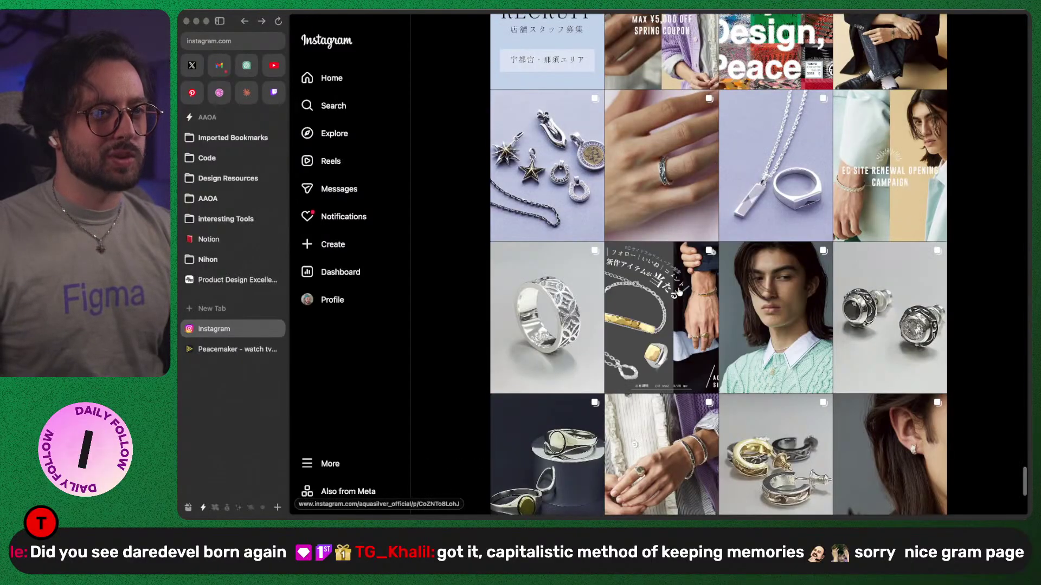
pyautogui.scroll(-10, 679, 292)
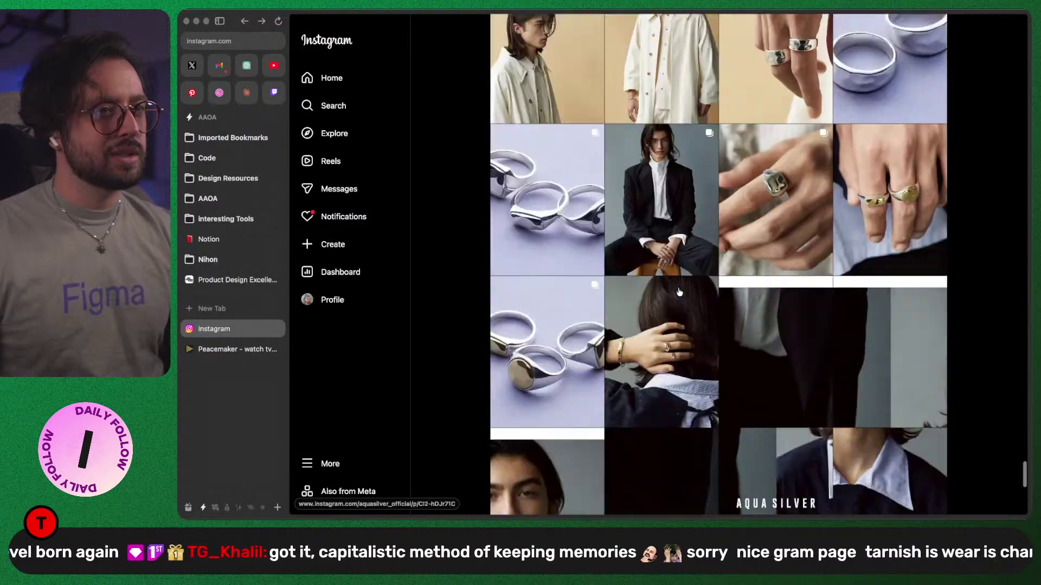
pyautogui.scroll(-8, 679, 292)
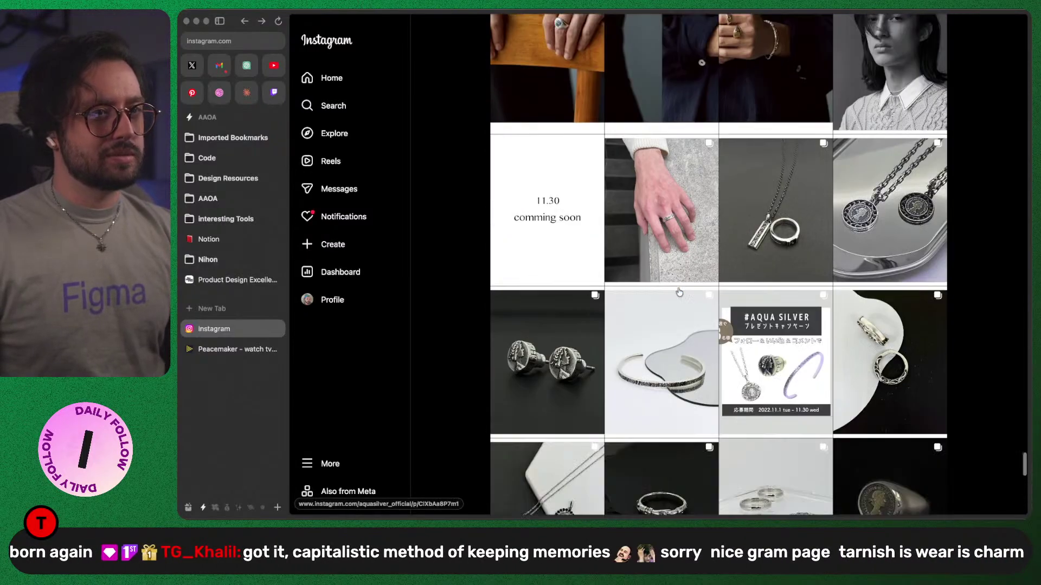
pyautogui.scroll(-12, 678, 293)
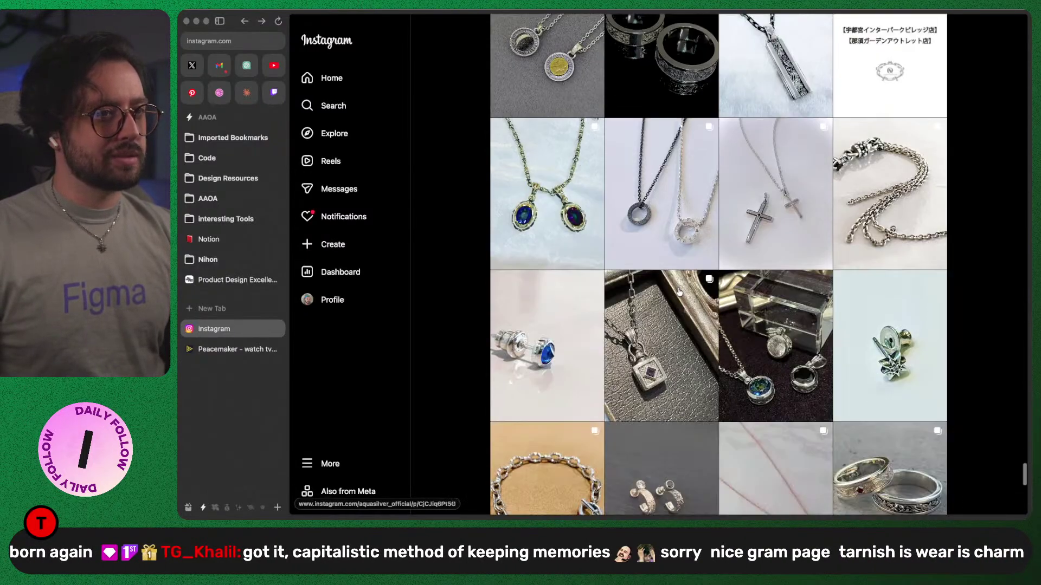
pyautogui.scroll(-3, 679, 292)
pyautogui.scroll(-10, 679, 292)
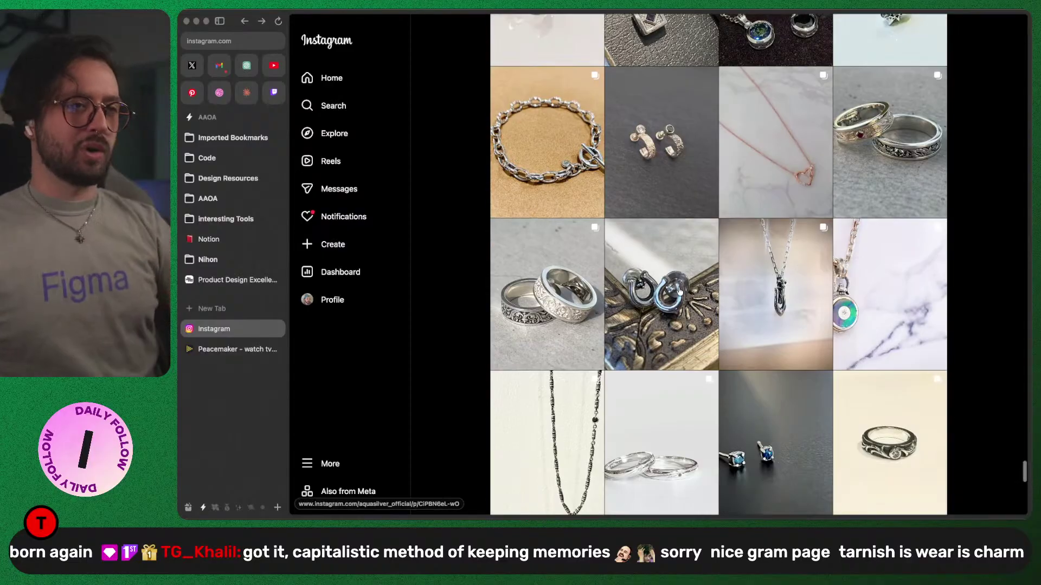
pyautogui.scroll(-12, 679, 292)
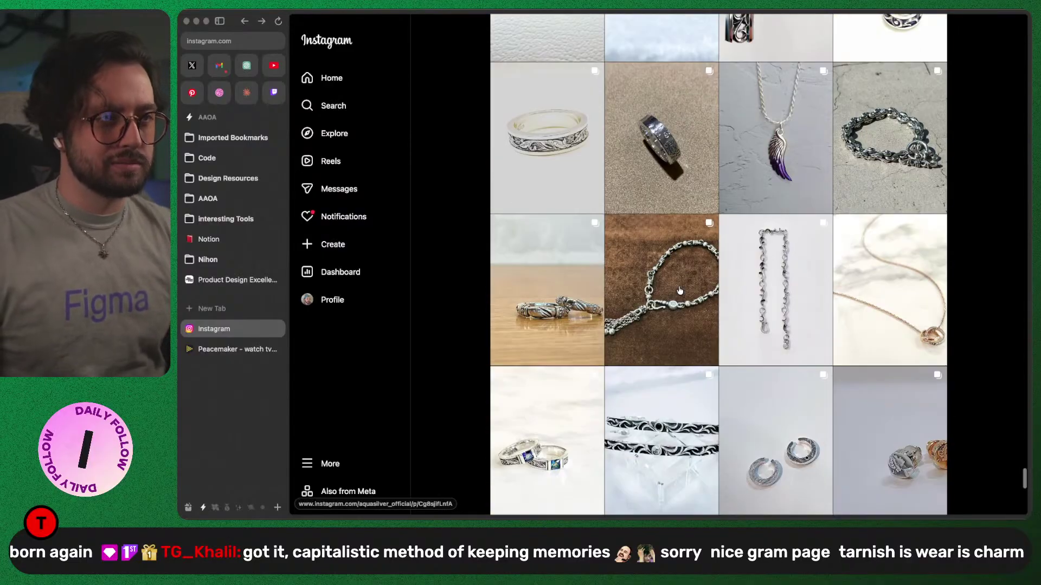
pyautogui.scroll(-2, 680, 287)
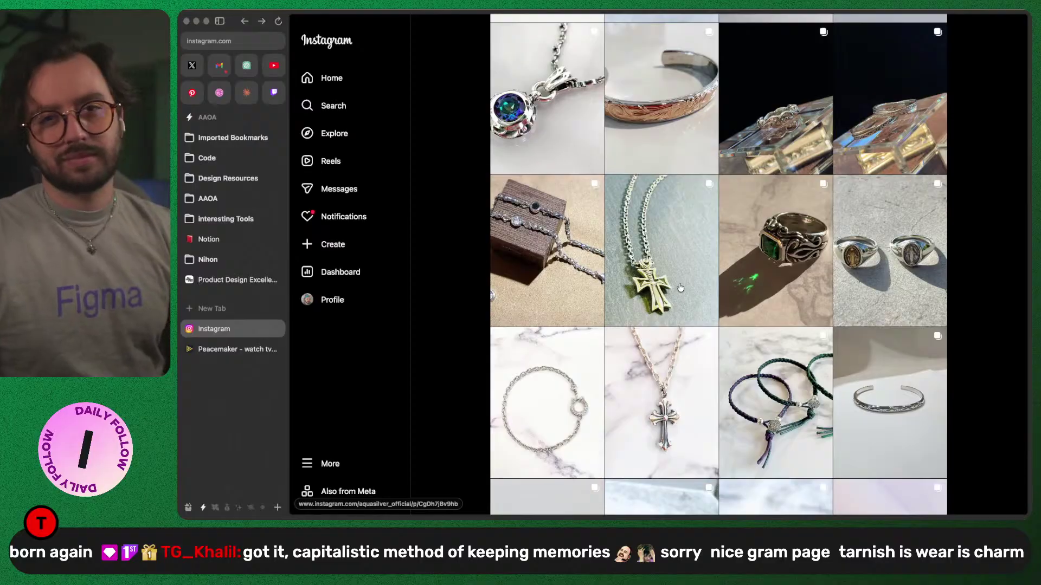
pyautogui.scroll(-7, 680, 287)
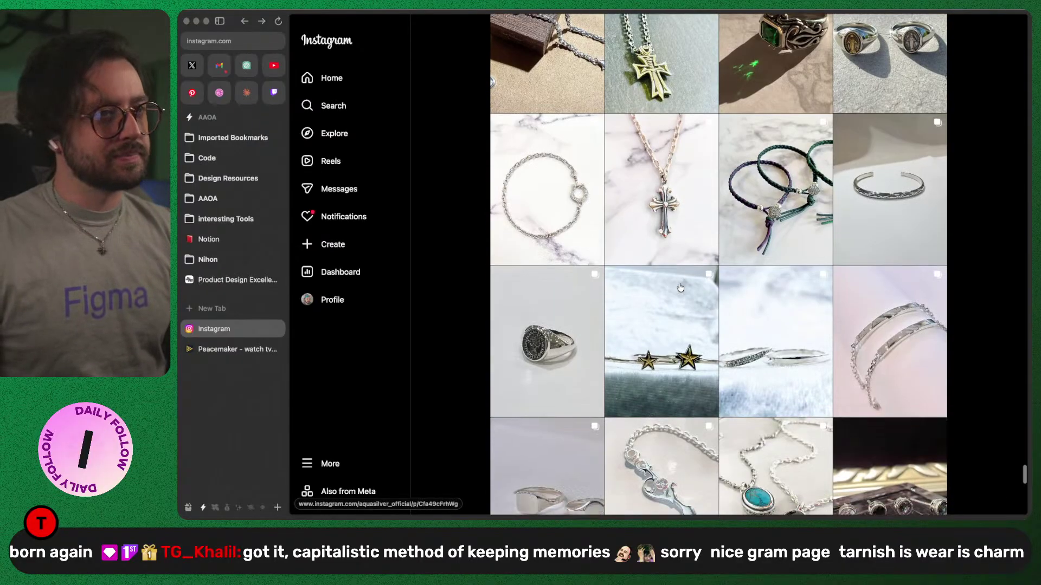
pyautogui.scroll(-15, 680, 288)
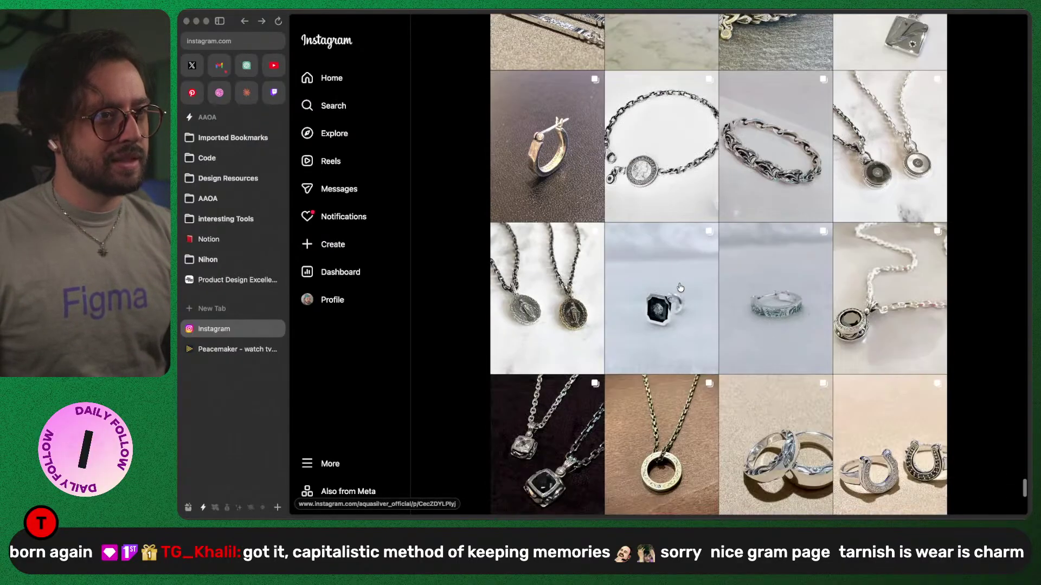
pyautogui.scroll(-15, 680, 287)
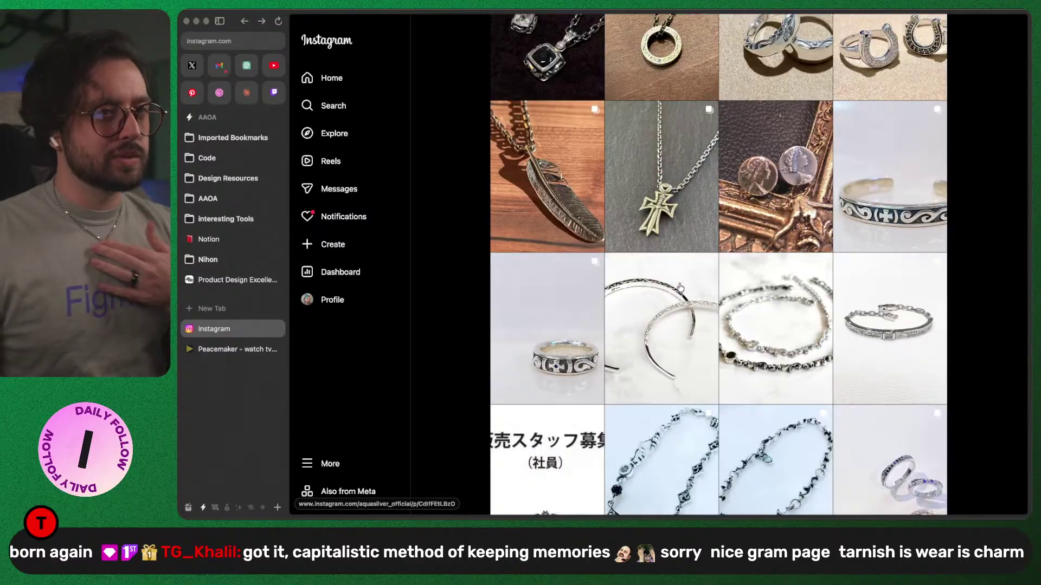
pyautogui.scroll(-15, 681, 287)
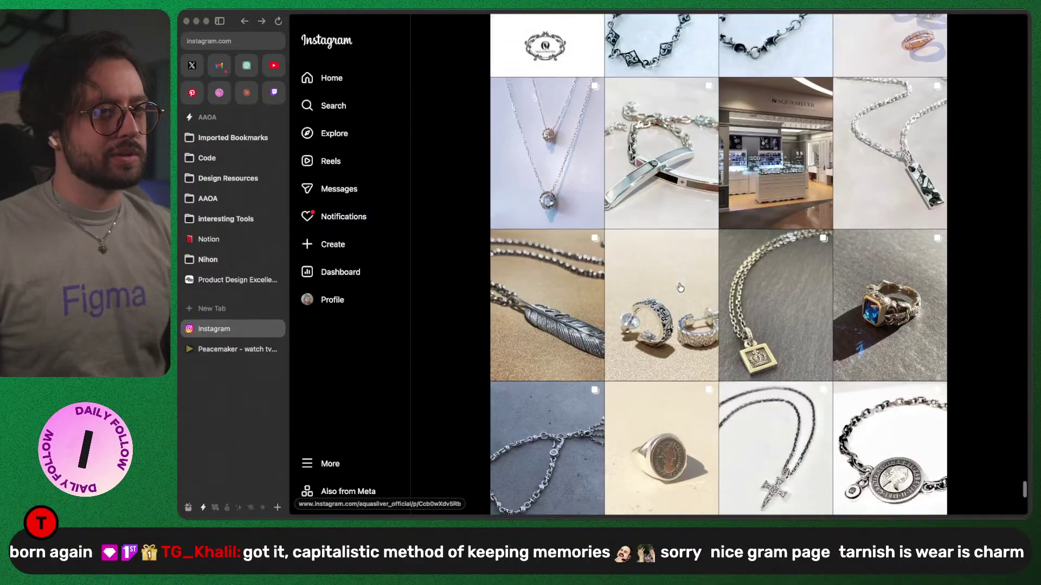
pyautogui.scroll(-15, 680, 287)
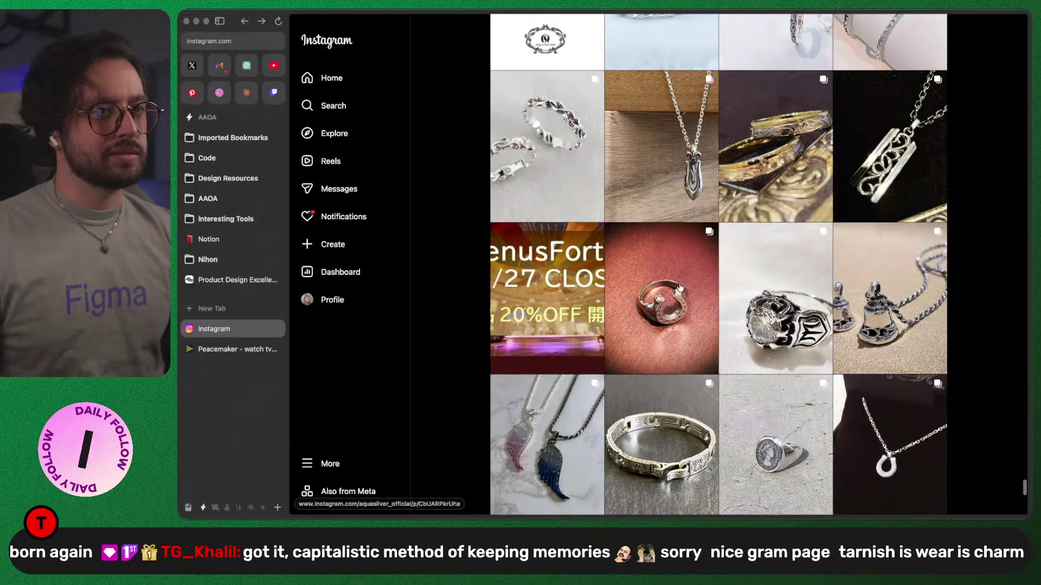
pyautogui.scroll(-10, 680, 287)
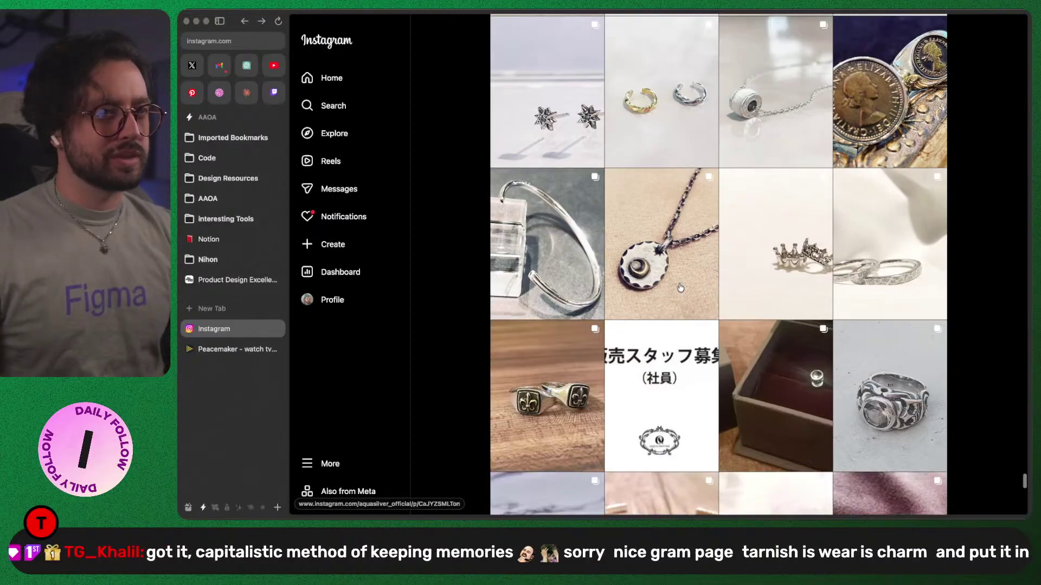
pyautogui.scroll(-15, 681, 288)
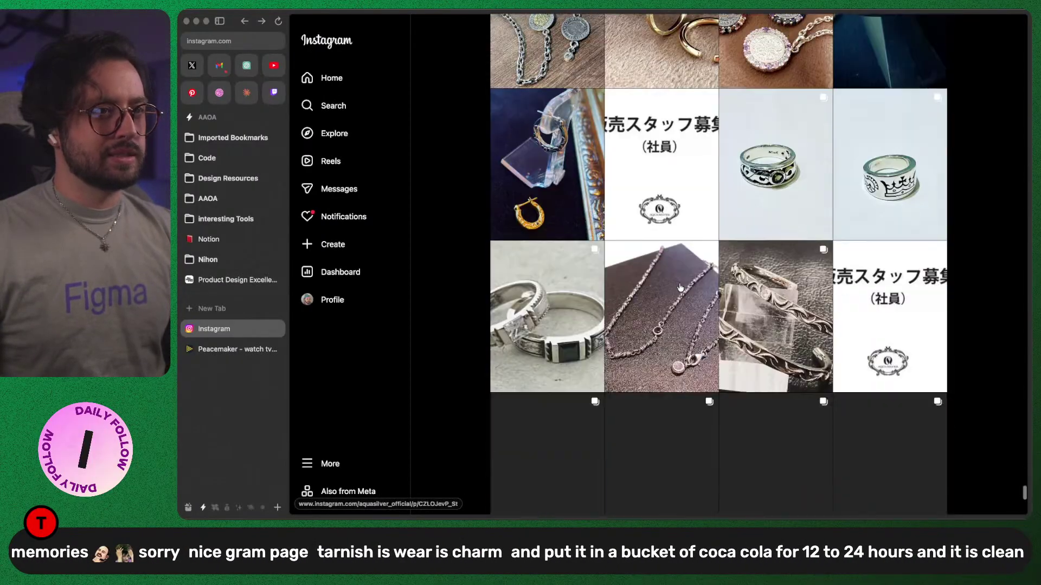
pyautogui.scroll(-15, 680, 287)
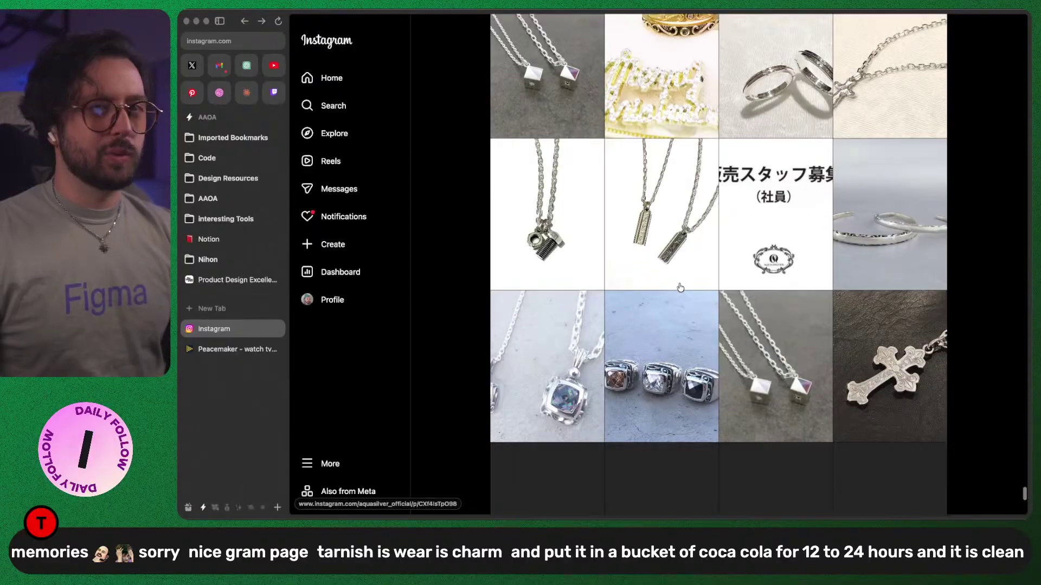
pyautogui.scroll(-15, 680, 287)
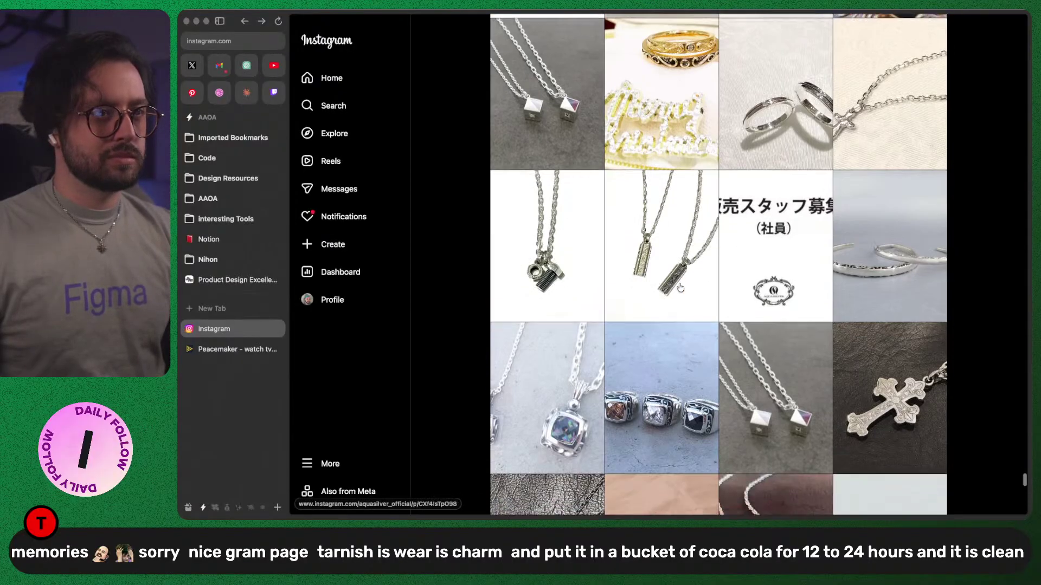
pyautogui.scroll(-5, 680, 288)
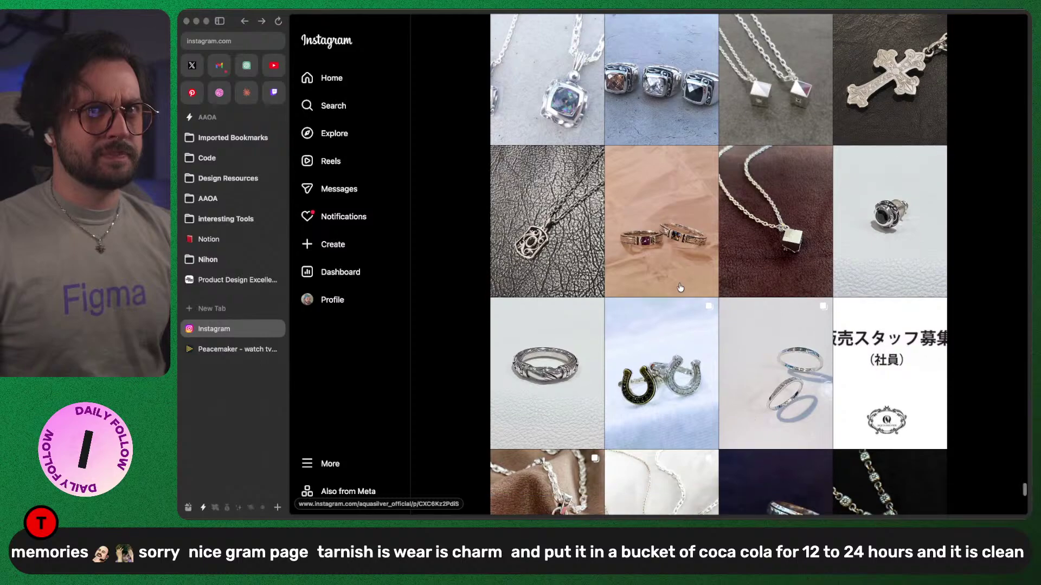
pyautogui.scroll(-4, 681, 287)
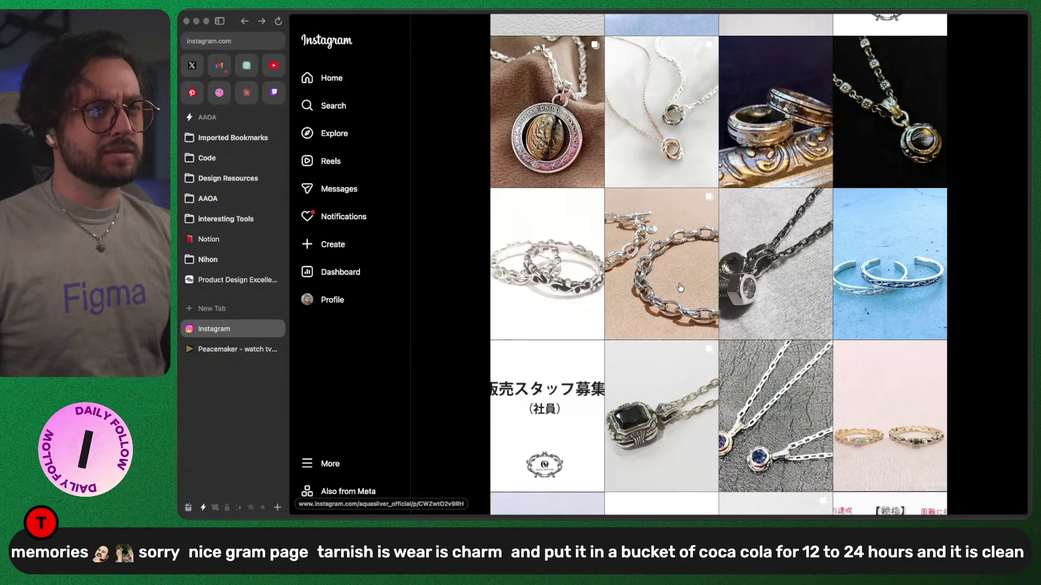
pyautogui.scroll(-15, 680, 287)
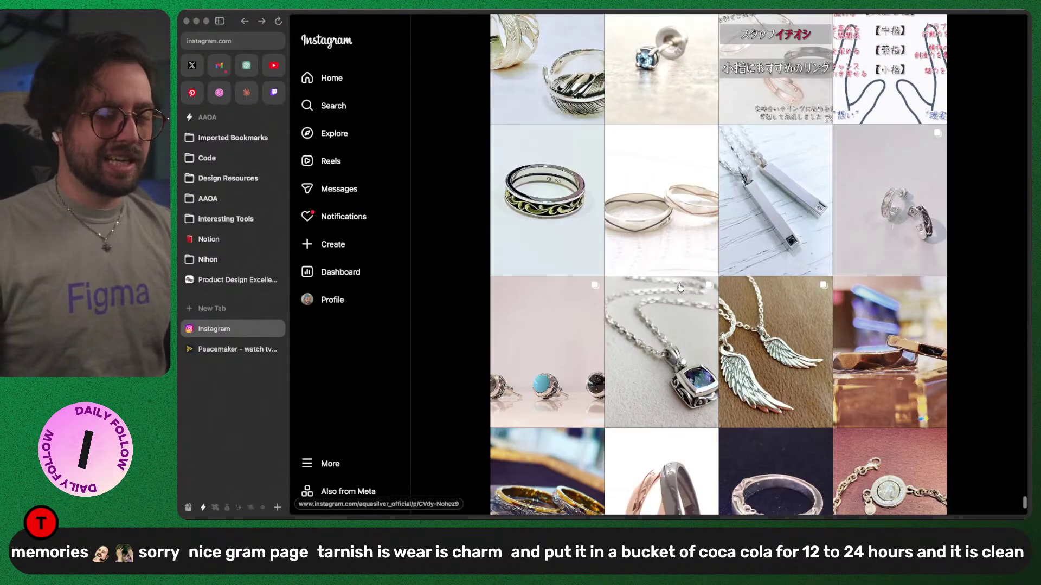
pyautogui.scroll(-6, 680, 287)
pyautogui.scroll(-12, 681, 287)
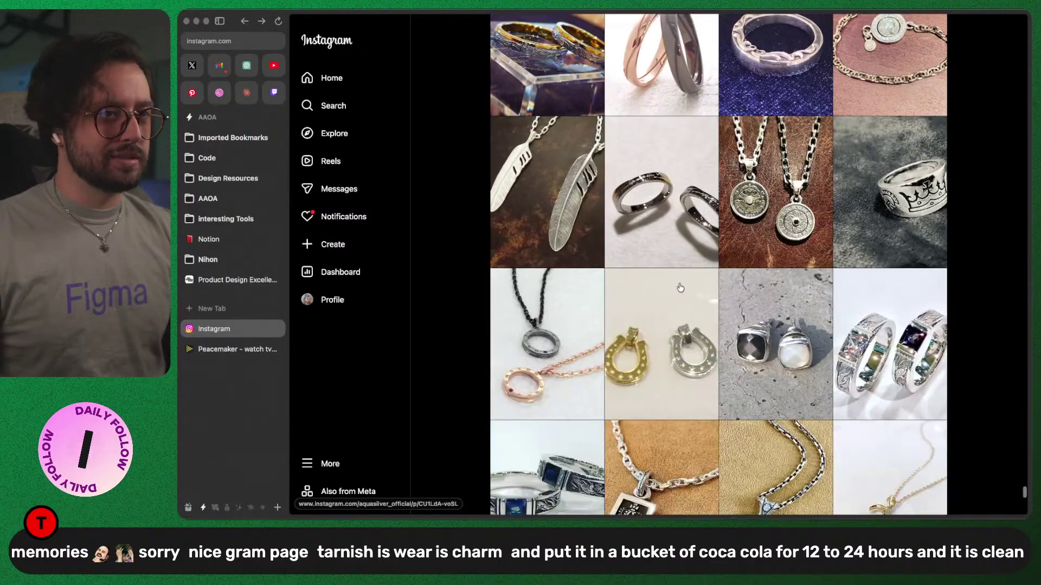
pyautogui.scroll(-4, 680, 287)
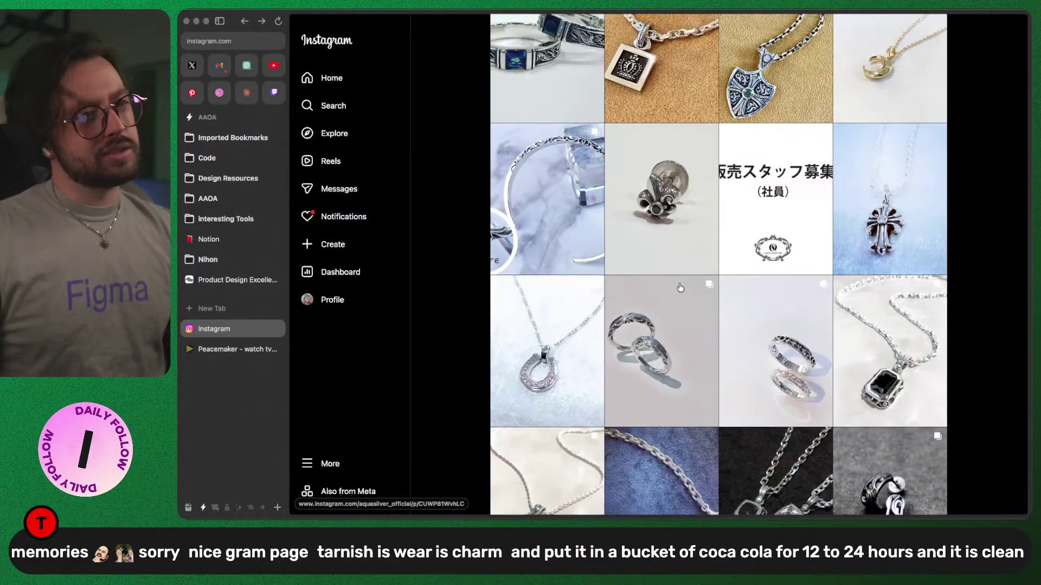
pyautogui.scroll(-10, 680, 287)
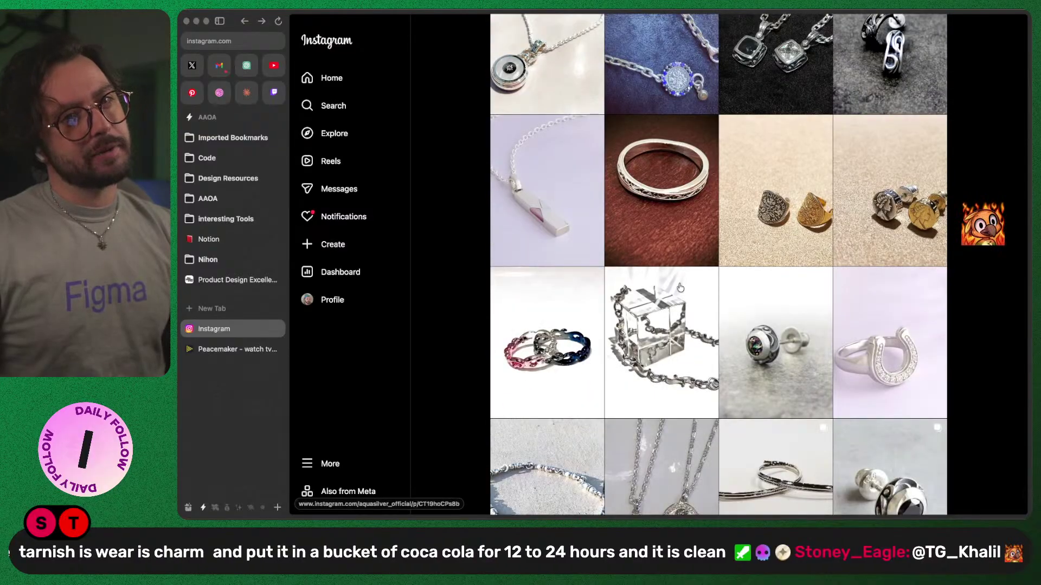
pyautogui.scroll(-5, 680, 287)
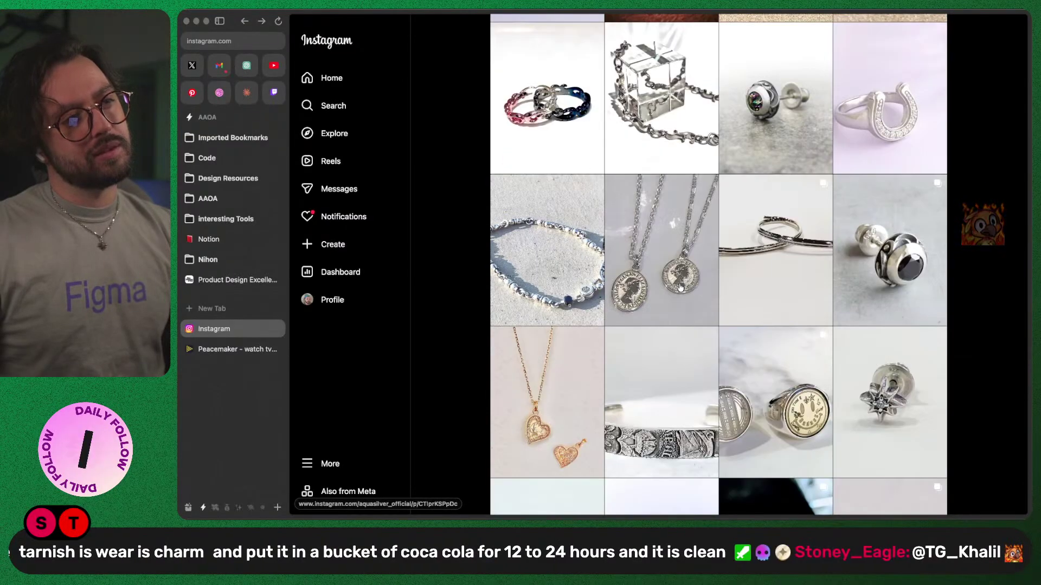
# - Look through the brand's older jewellery posts back to the Father's Day gift collection and the store photo
pyautogui.scroll(-5, 680, 287)
pyautogui.scroll(-4, 680, 288)
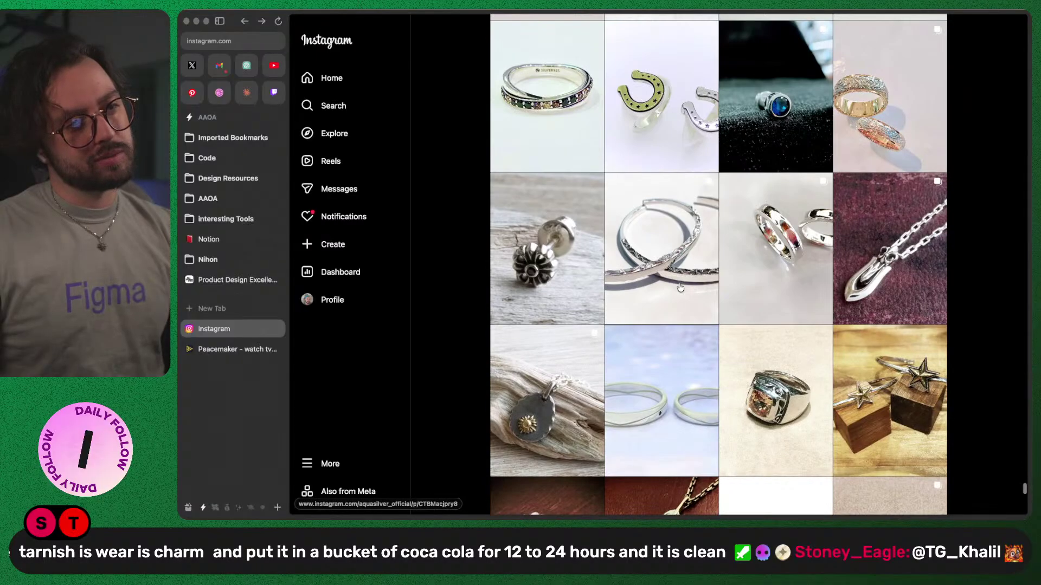
pyautogui.scroll(-11, 680, 288)
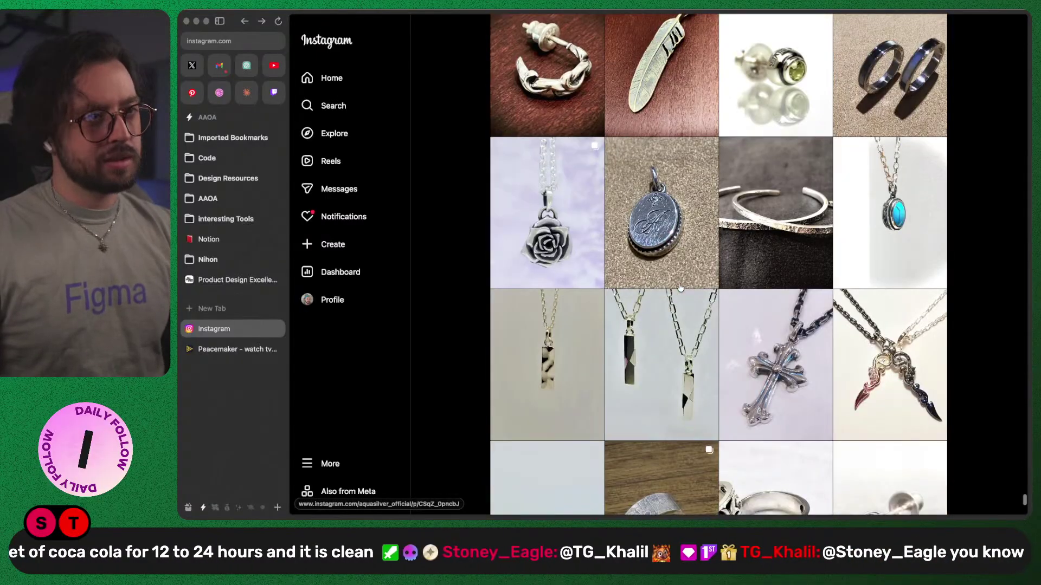
pyautogui.scroll(-3, 680, 287)
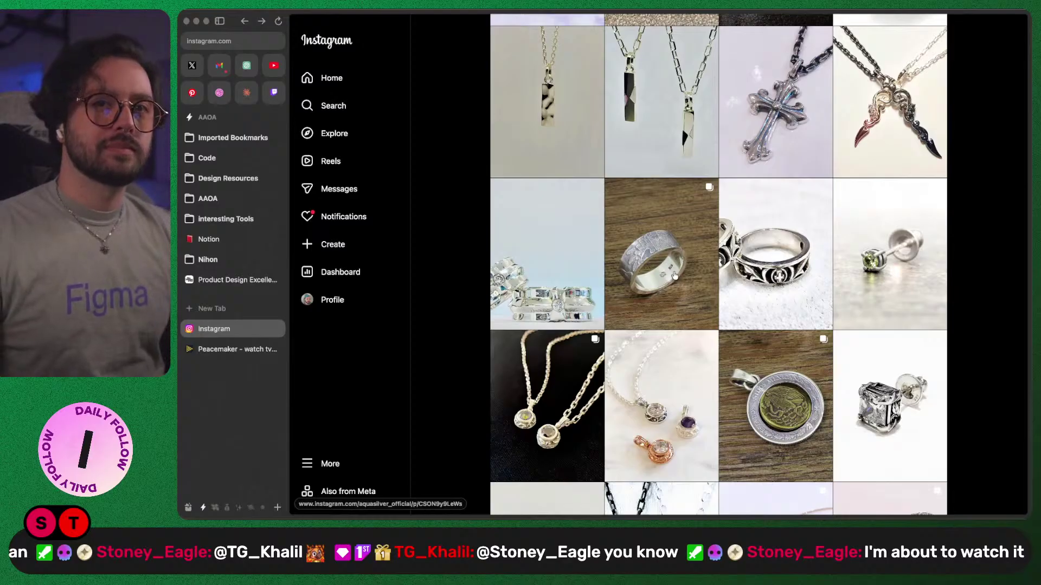
pyautogui.scroll(-2, 674, 276)
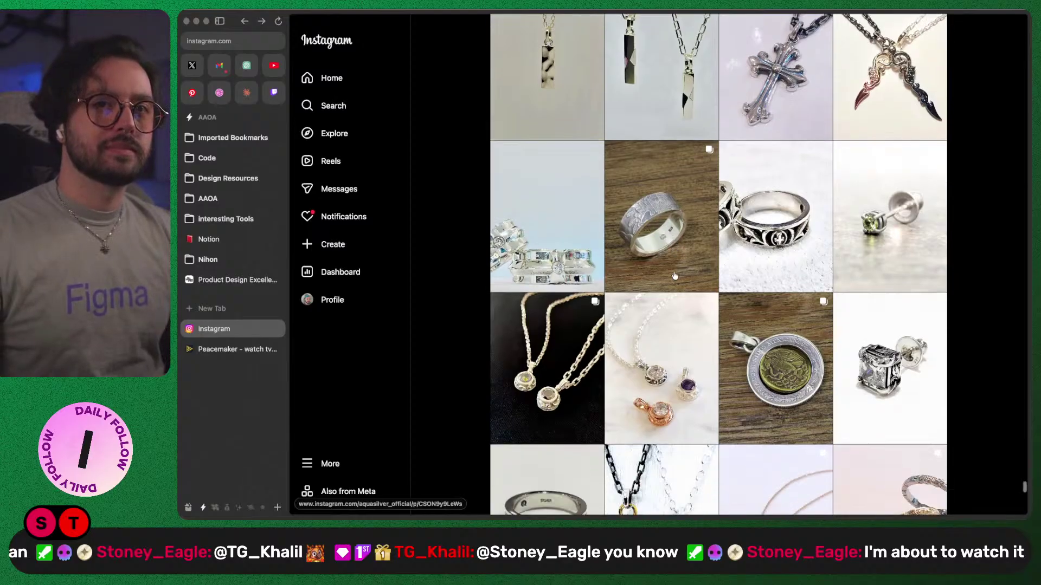
pyautogui.scroll(-10, 674, 276)
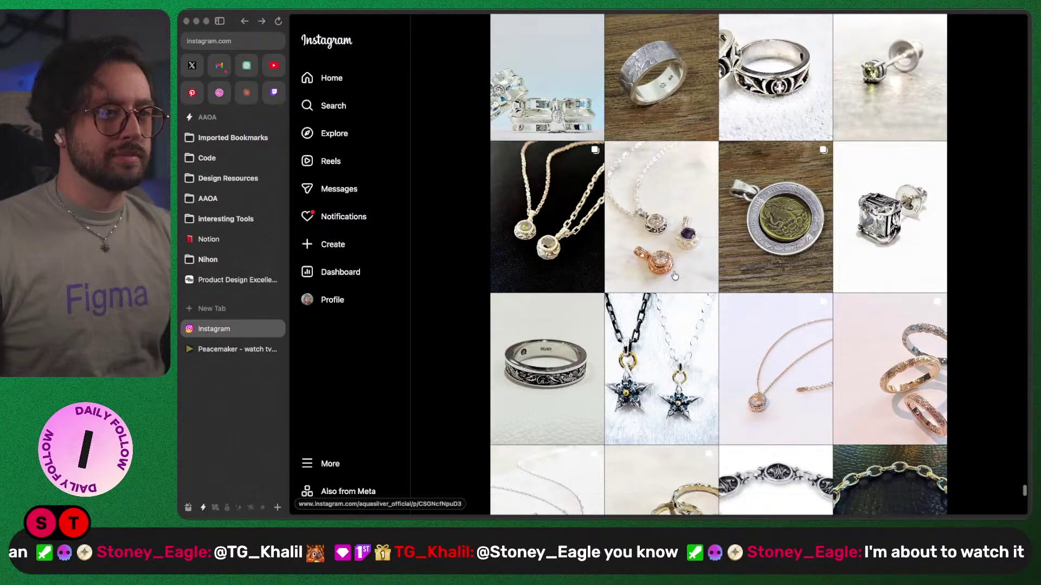
pyautogui.scroll(-10, 674, 276)
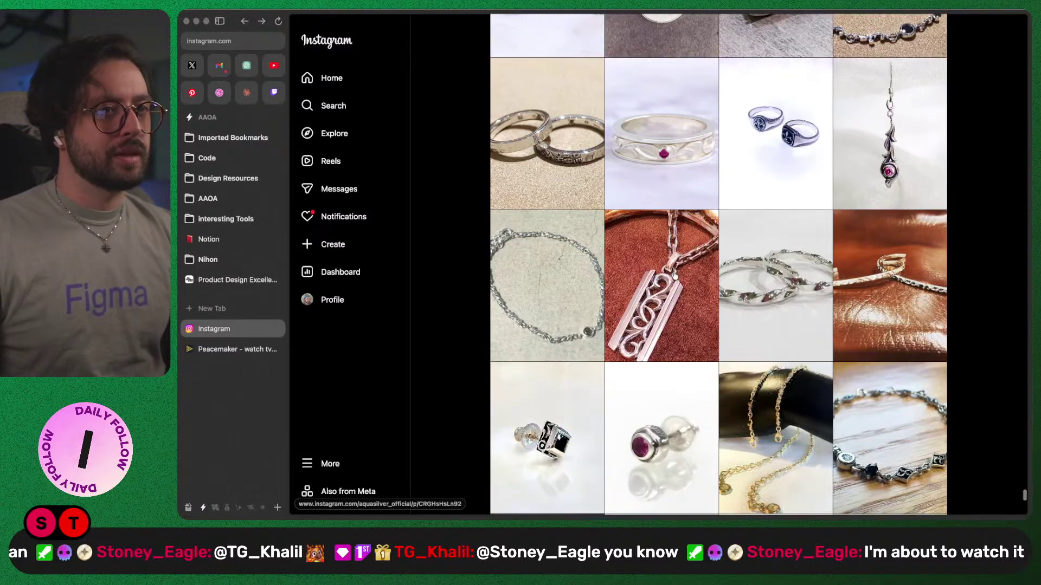
pyautogui.scroll(-15, 674, 277)
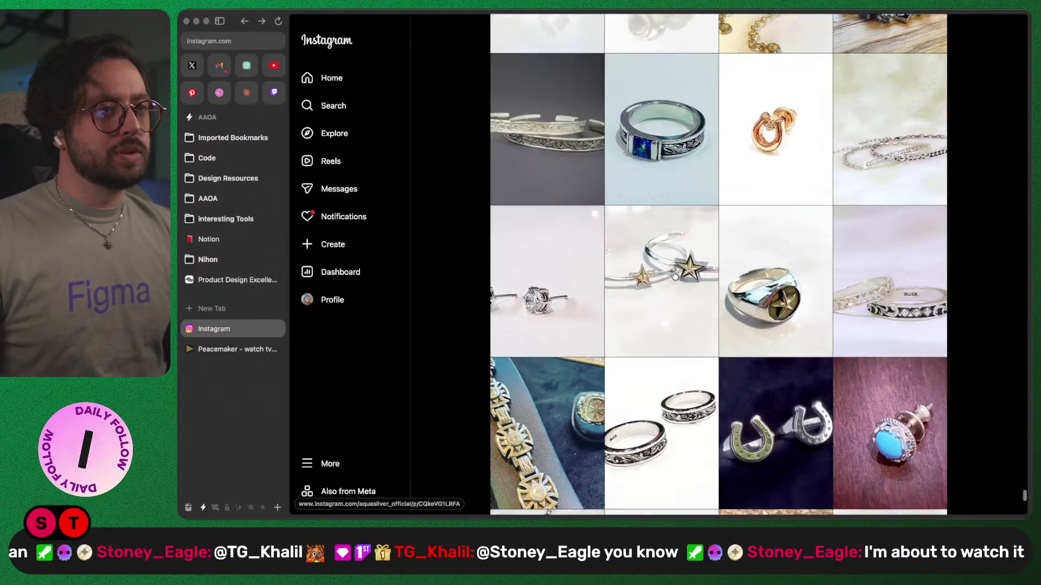
pyautogui.scroll(-5, 674, 277)
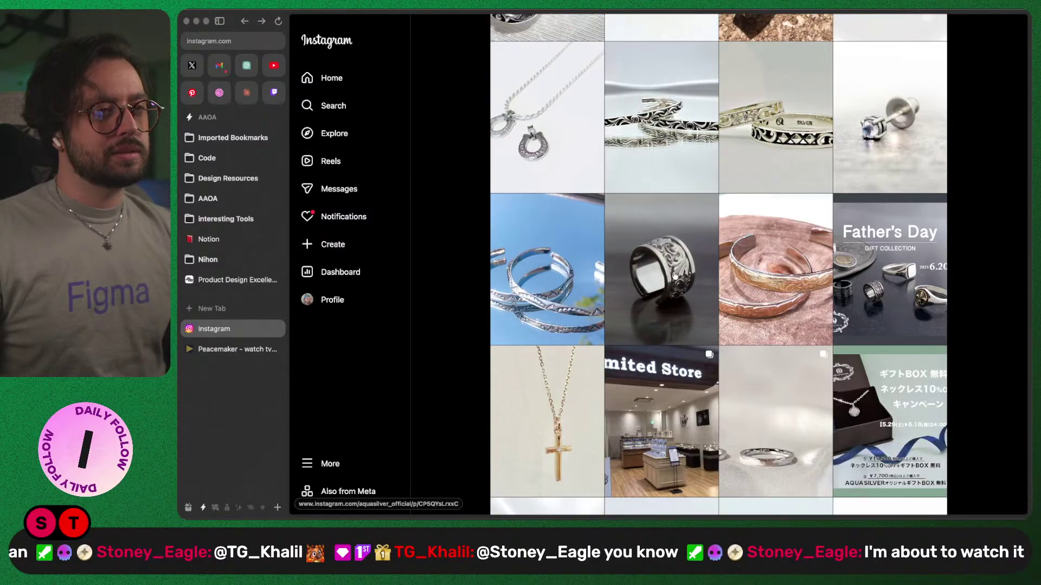
pyautogui.scroll(-5, 675, 276)
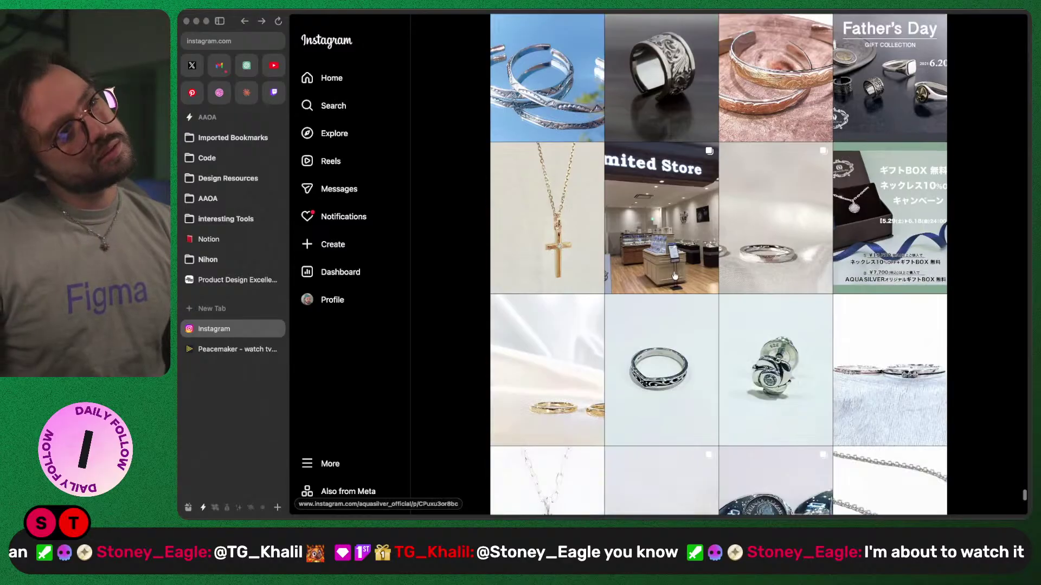
# - Examine the earlier ring, pendant, bangle and earring posts, going back past the Mother's Day and staff recruitment notices
pyautogui.scroll(-4, 674, 276)
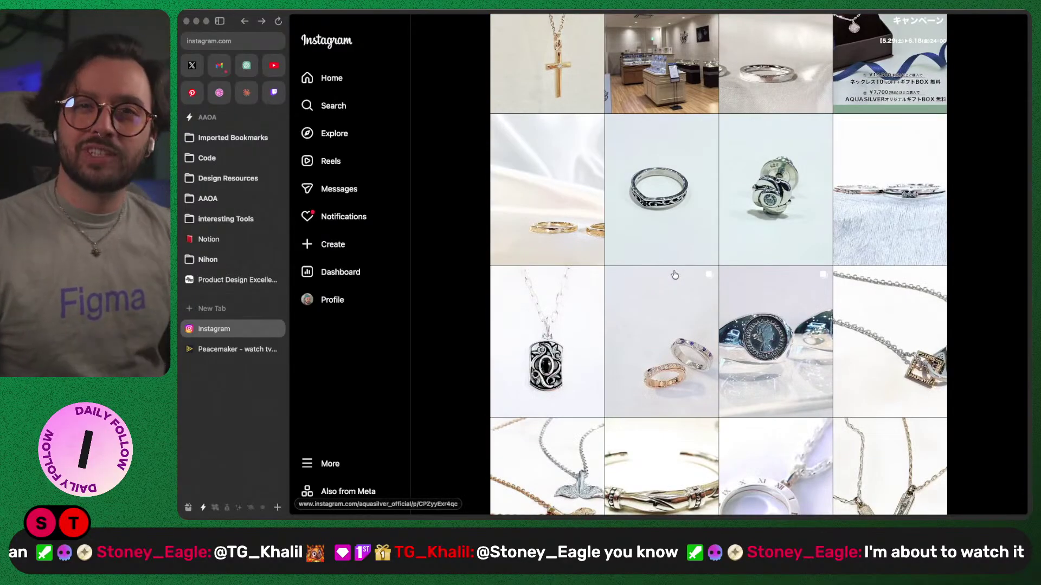
pyautogui.scroll(-10, 674, 275)
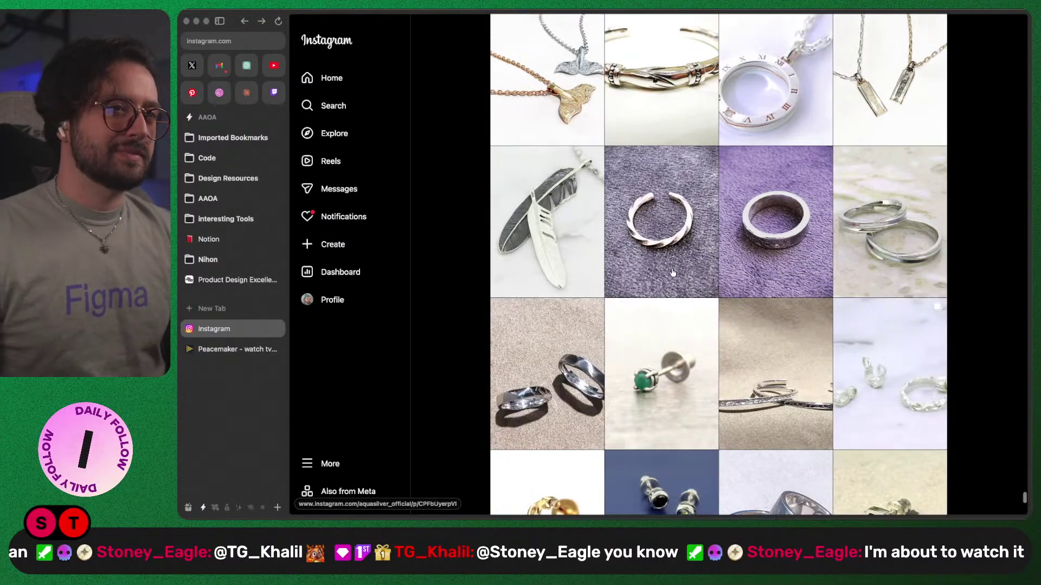
pyautogui.scroll(-12, 672, 272)
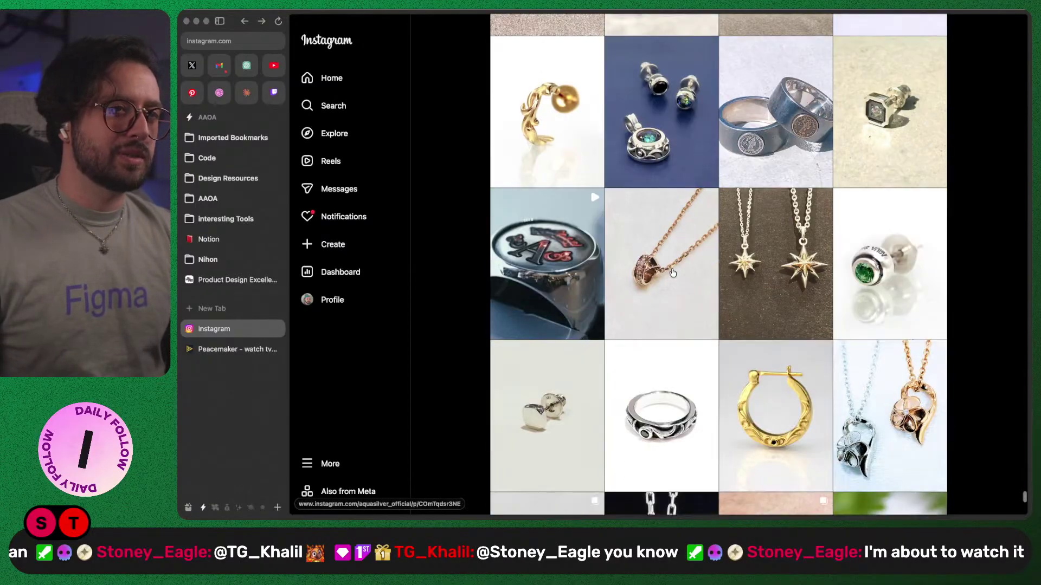
pyautogui.scroll(-12, 672, 273)
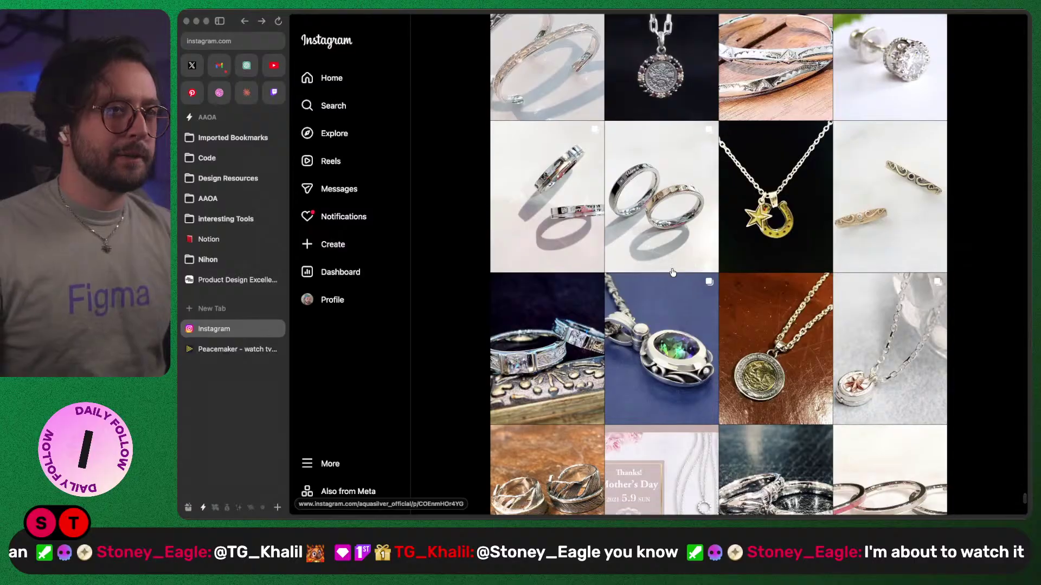
pyautogui.scroll(-9, 672, 272)
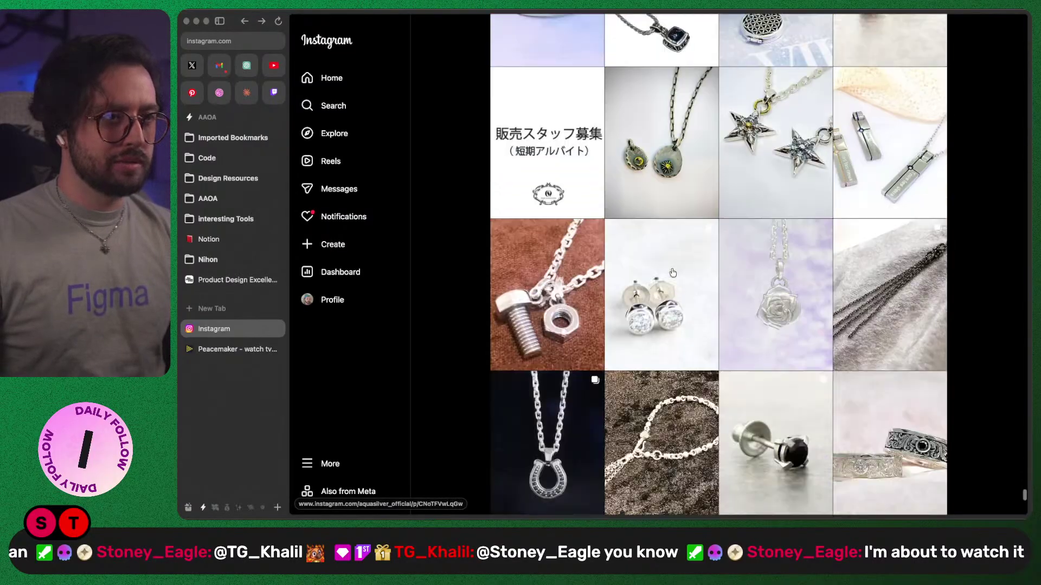
pyautogui.scroll(-8, 673, 272)
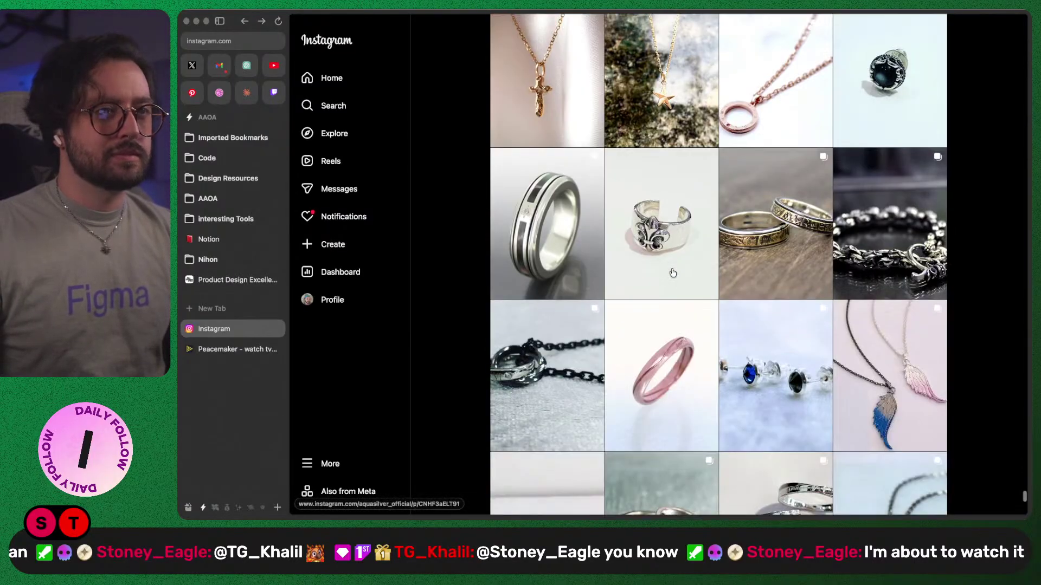
pyautogui.scroll(-12, 672, 273)
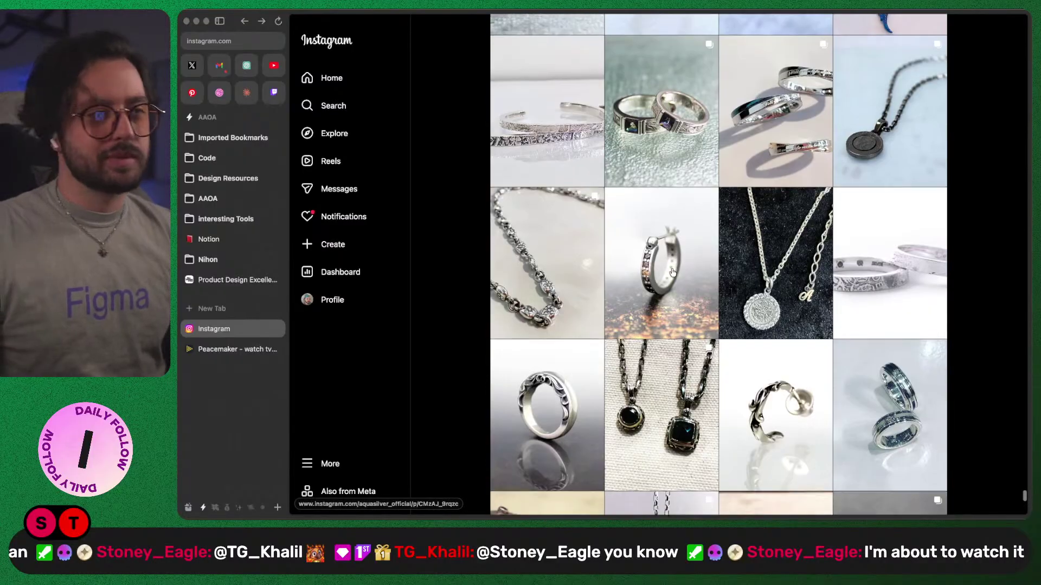
pyautogui.scroll(-10, 672, 273)
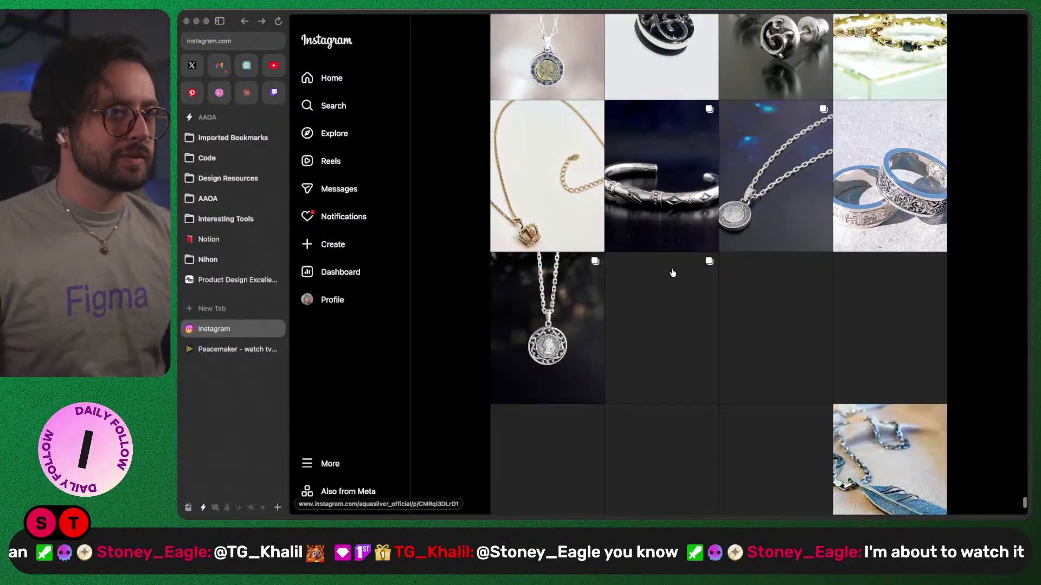
pyautogui.scroll(-12, 672, 273)
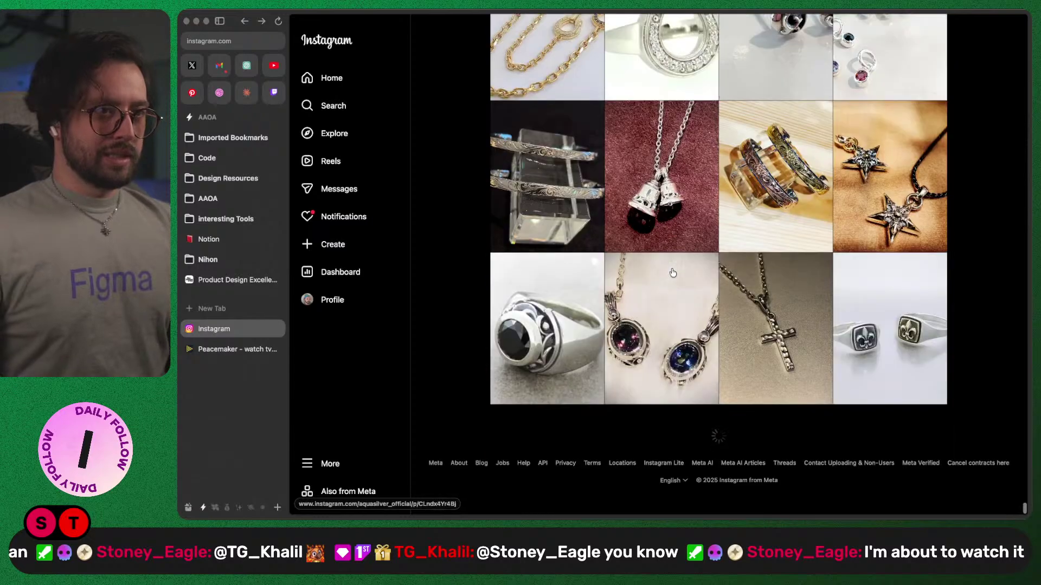
pyautogui.scroll(-10, 672, 272)
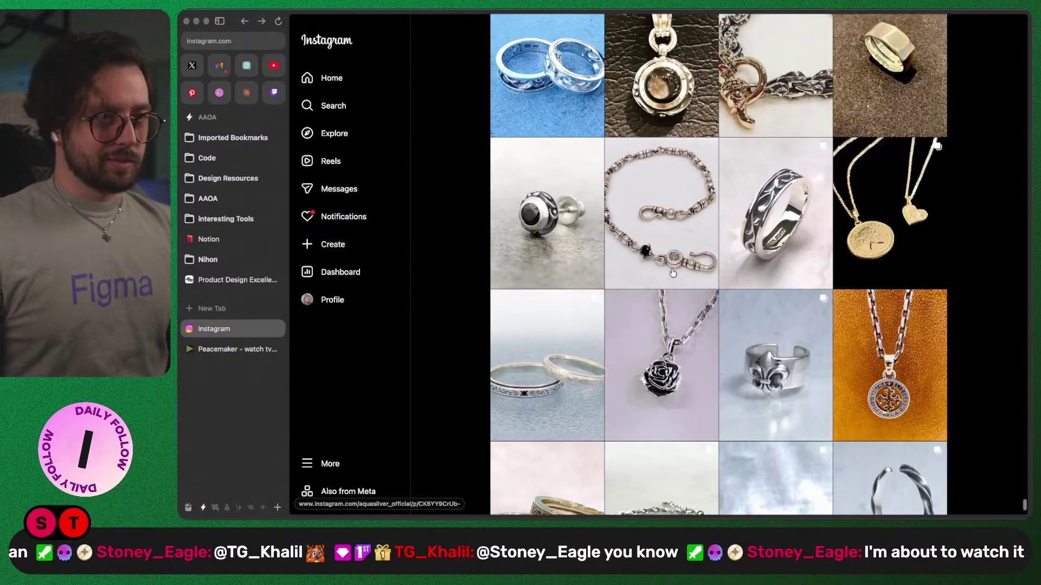
pyautogui.scroll(-12, 672, 273)
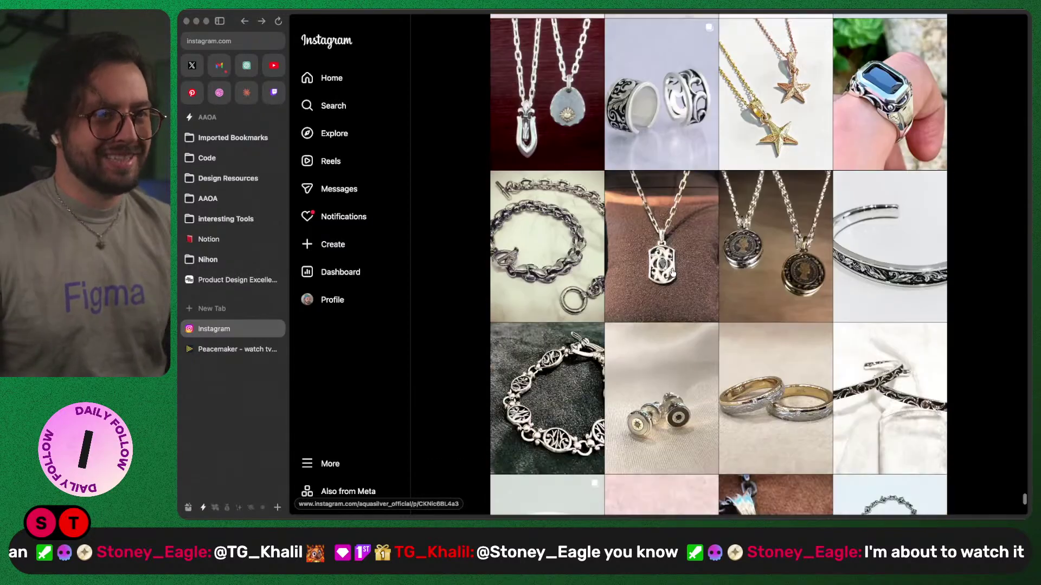
pyautogui.scroll(-10, 672, 273)
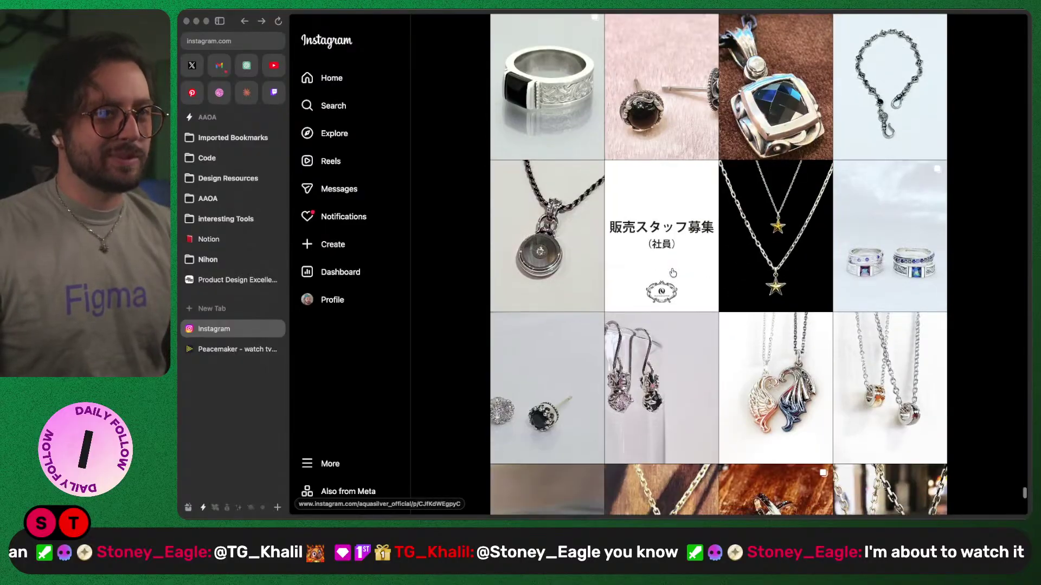
pyautogui.scroll(-8, 672, 273)
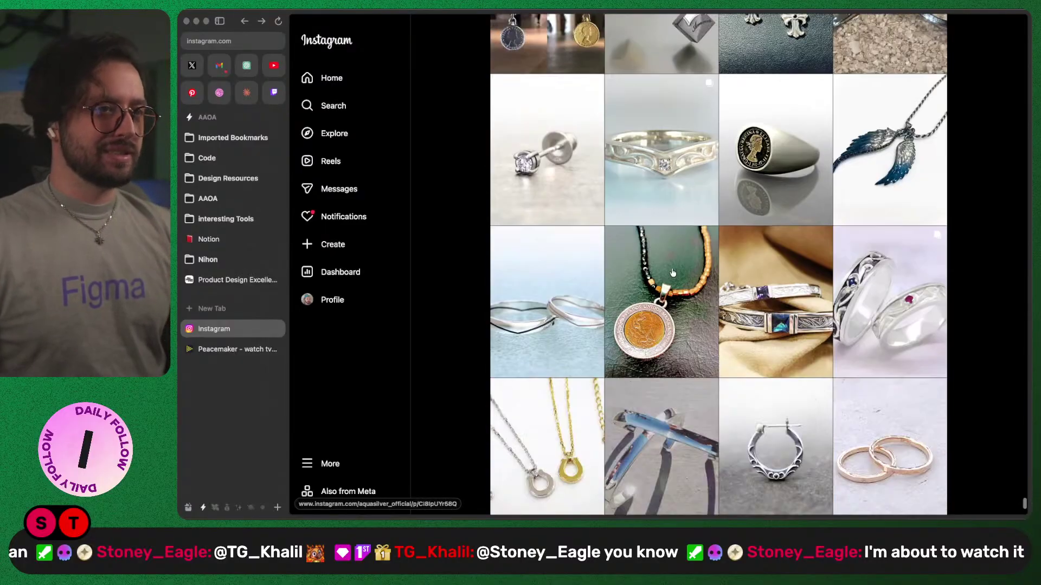
pyautogui.scroll(-15, 672, 272)
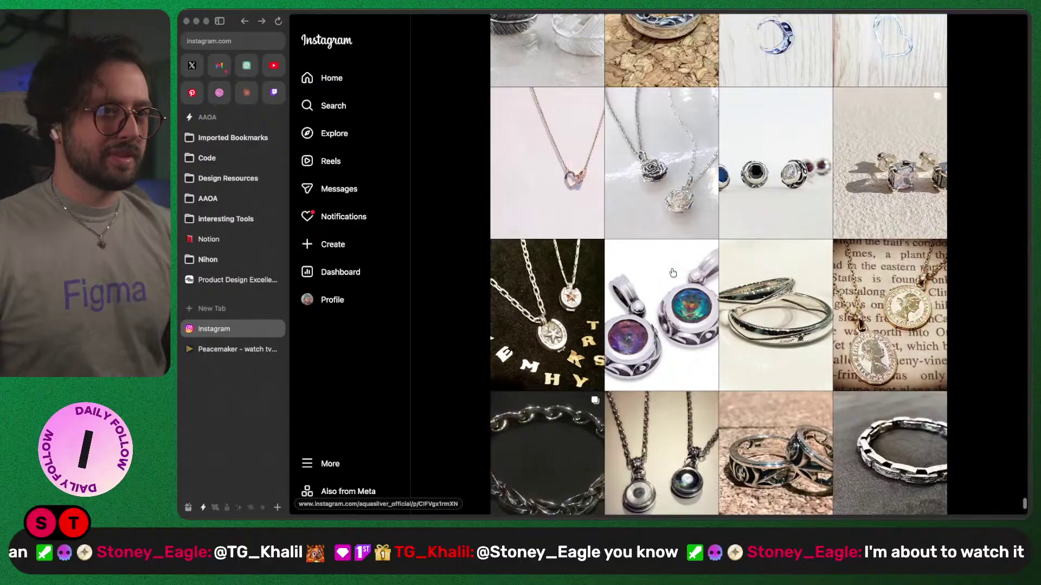
pyautogui.scroll(-15, 672, 273)
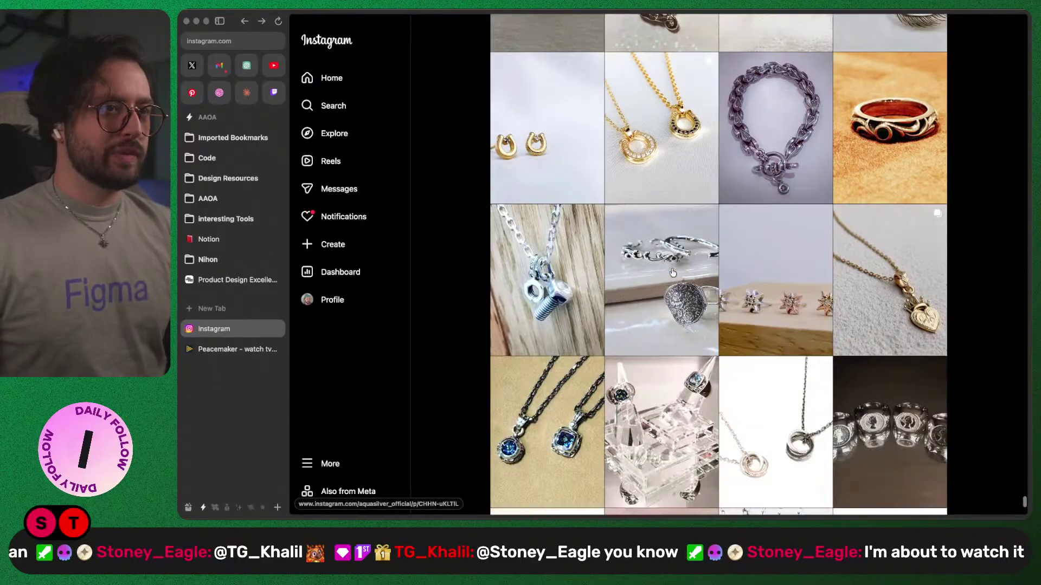
pyautogui.scroll(-15, 672, 273)
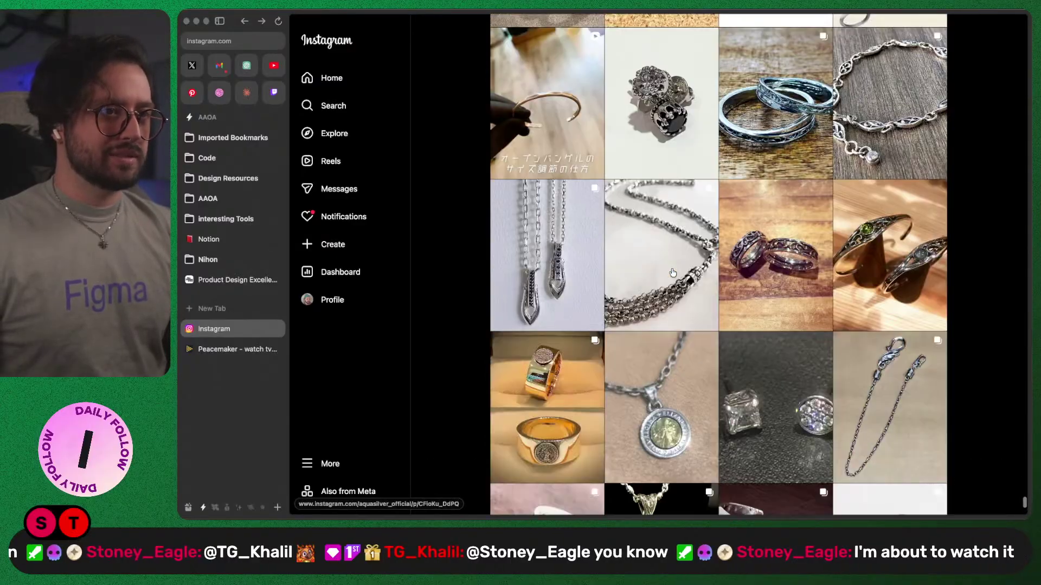
# - Browse back through the photos of jewellery worn by people and open the post with two eight-pointed star pendants beside a glass box
pyautogui.scroll(-12, 672, 273)
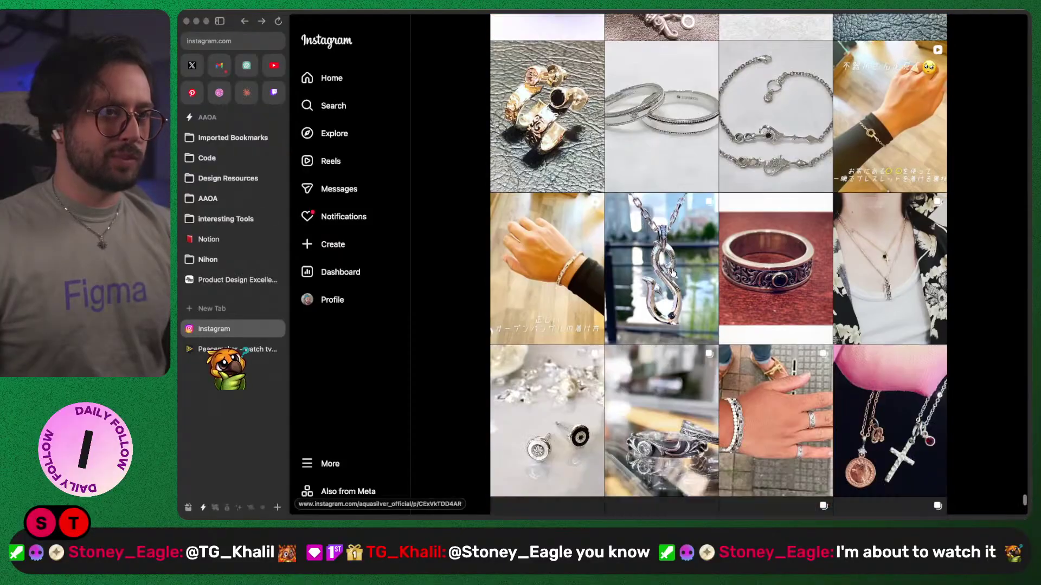
pyautogui.scroll(-4, 673, 273)
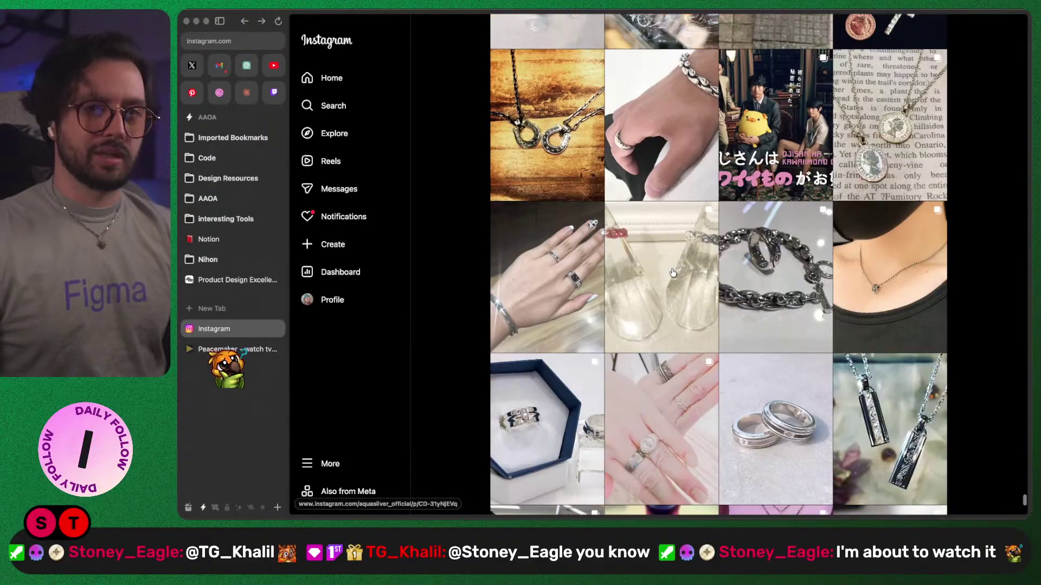
pyautogui.scroll(-1, 672, 273)
pyautogui.scroll(-4, 673, 273)
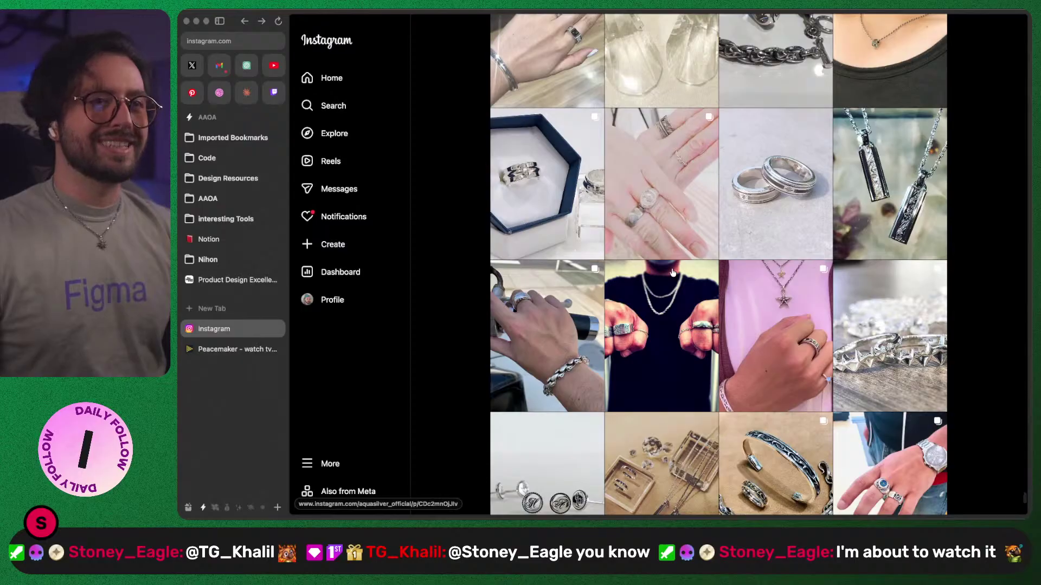
pyautogui.scroll(-11, 672, 273)
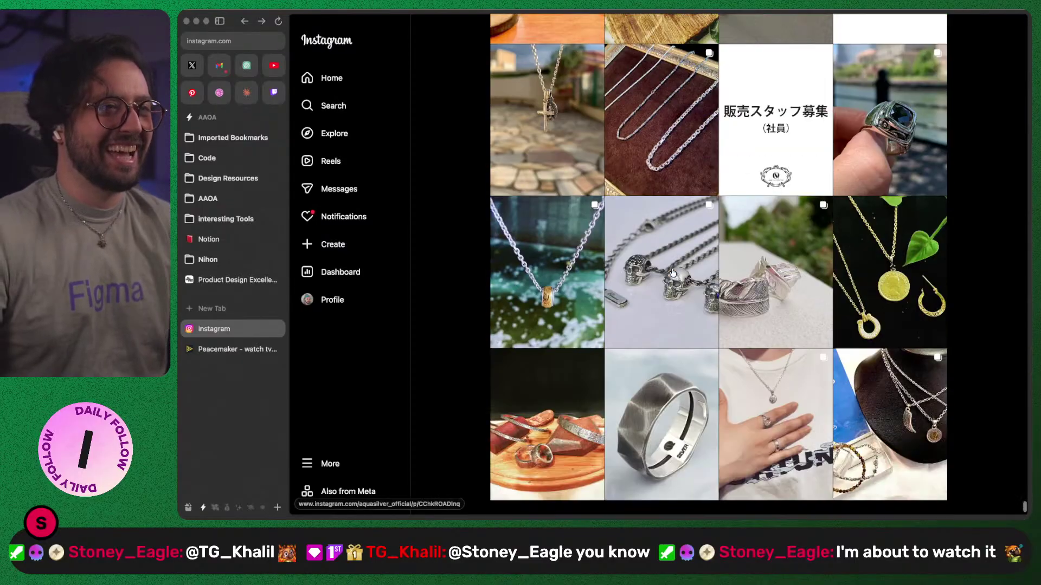
pyautogui.scroll(-10, 672, 273)
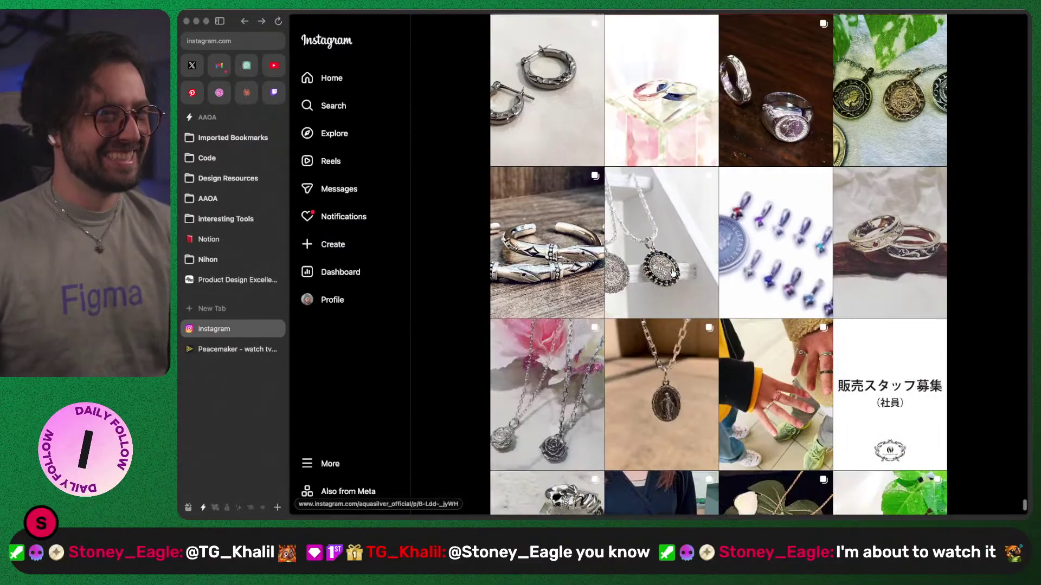
pyautogui.scroll(-8, 673, 273)
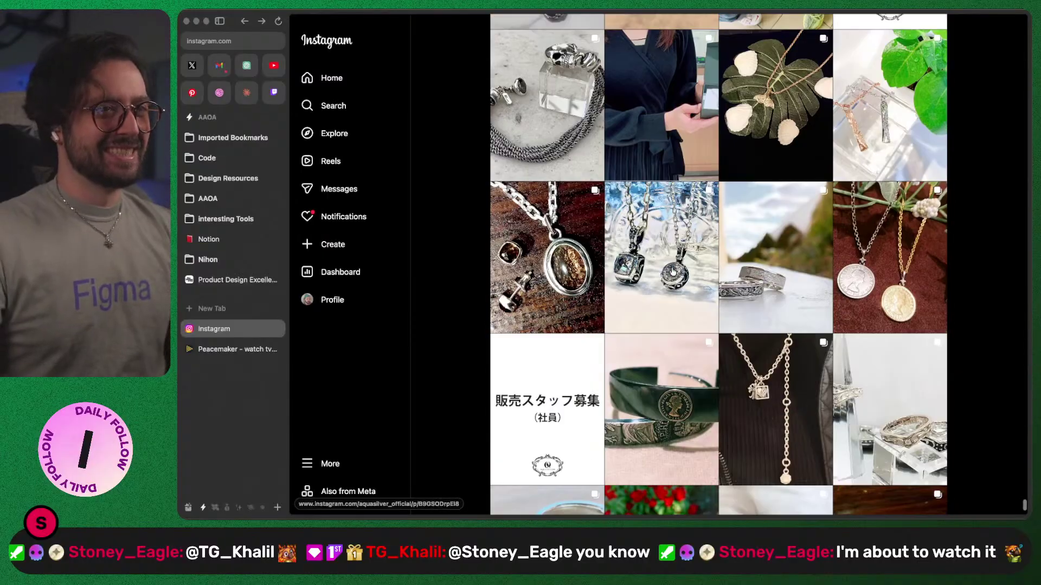
pyautogui.scroll(-10, 672, 271)
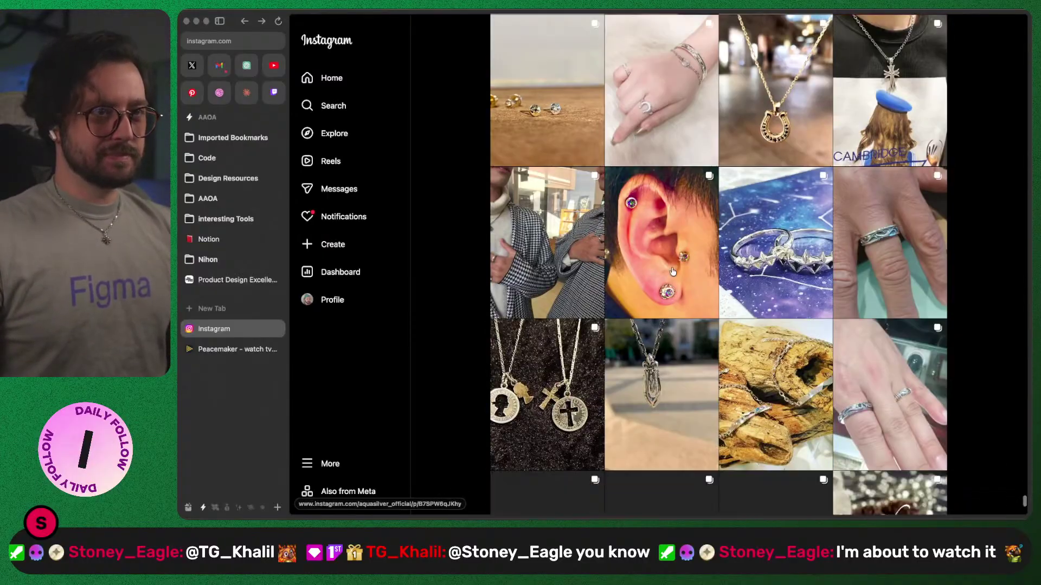
pyautogui.scroll(-12, 671, 271)
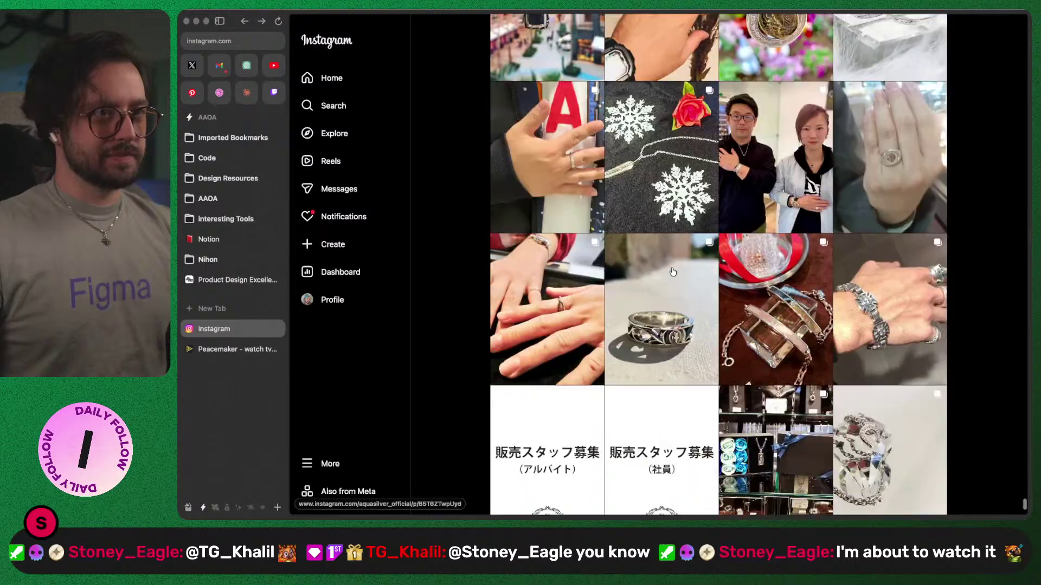
pyautogui.scroll(-9, 671, 271)
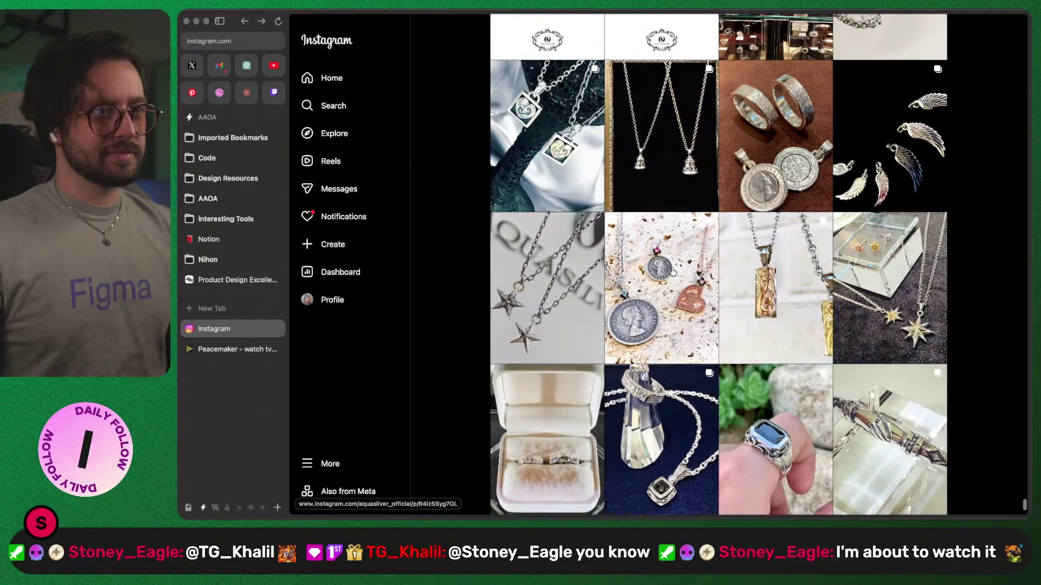
pyautogui.click(917, 310)
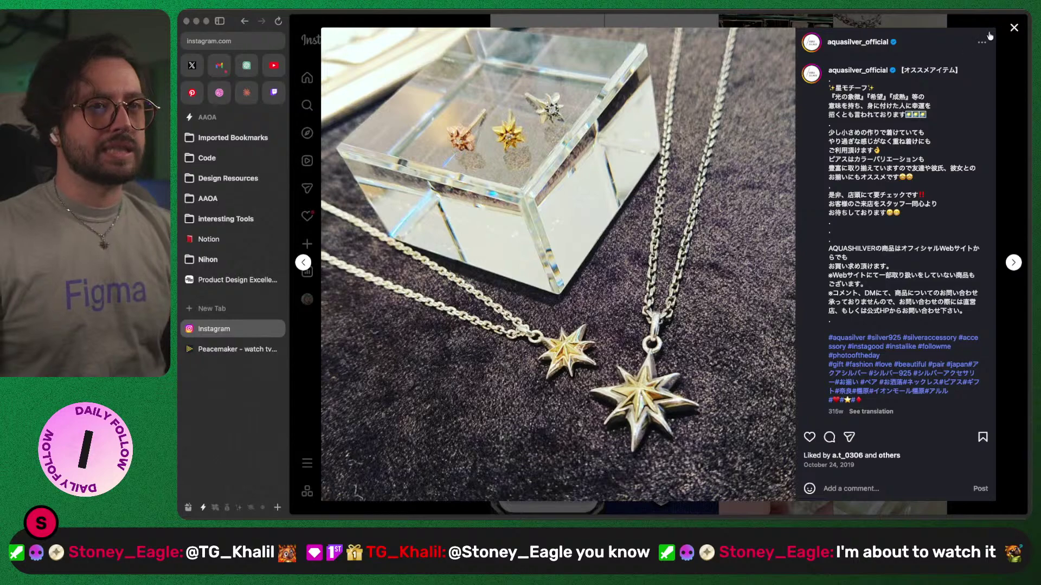
# - Close the star pendant post, search for the jewellery designer-maker by name and open the studio's profile
pyautogui.click(1013, 27)
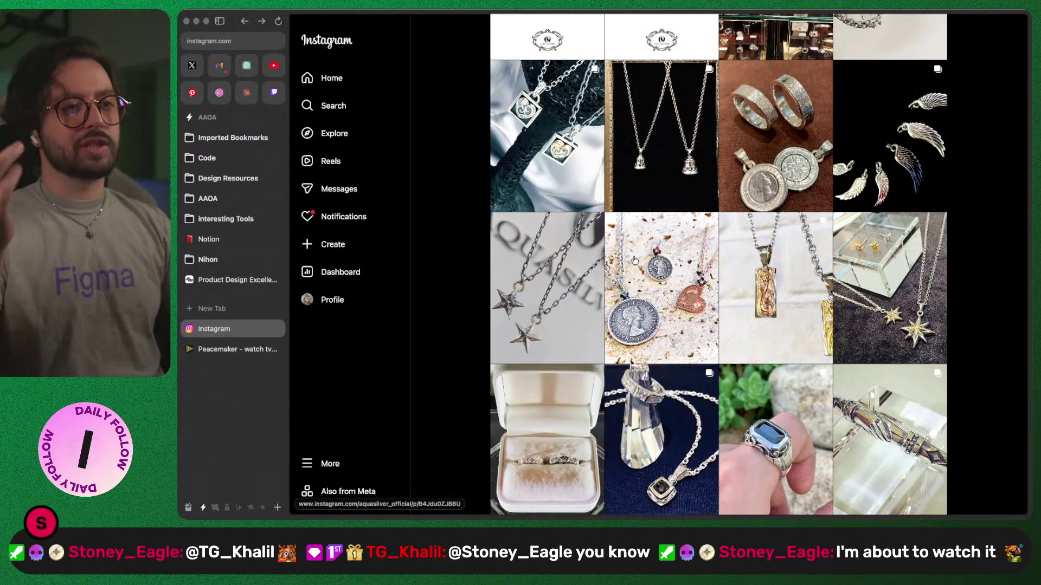
pyautogui.click(335, 106)
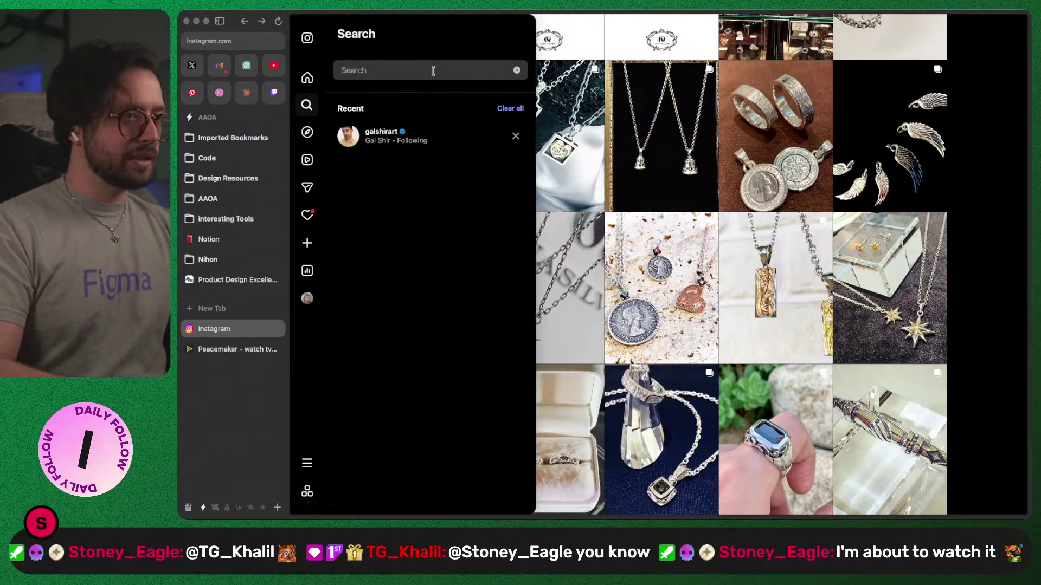
pyautogui.write('aisline')
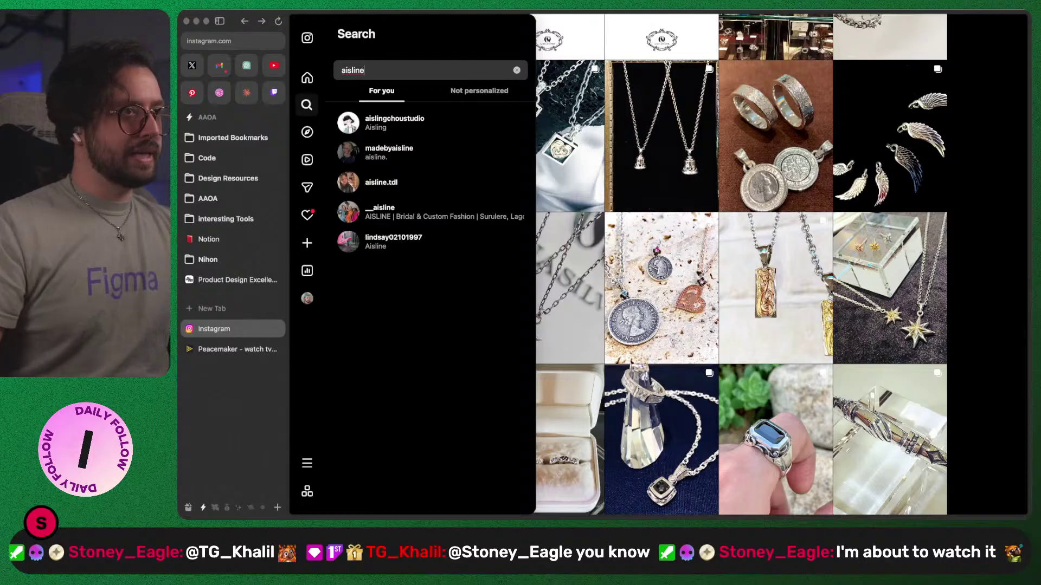
pyautogui.click(423, 119)
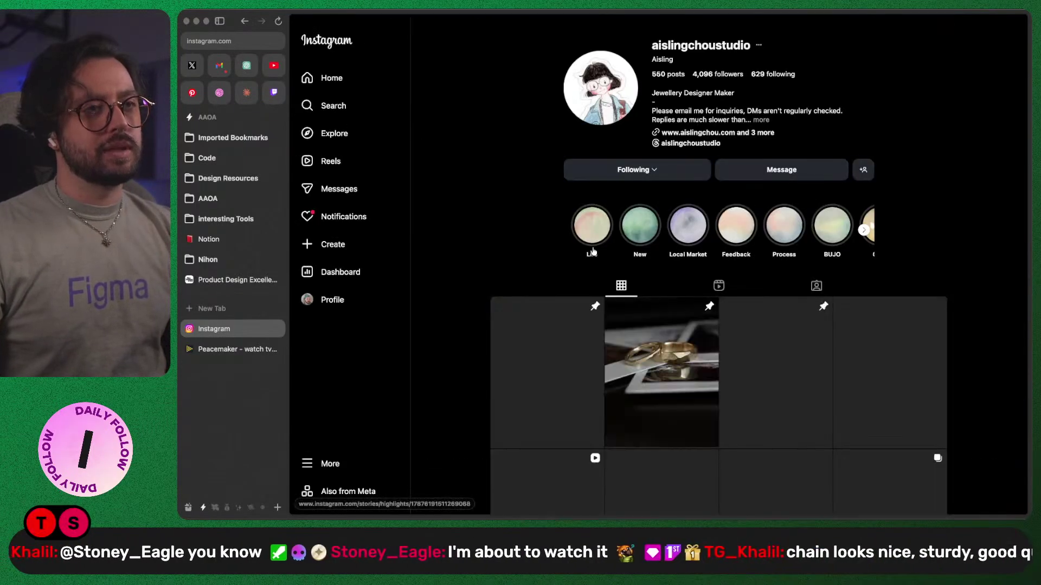
# - Look back through the studio's older posts and view the reel of two four-pointed star necklaces hanging over a hand
pyautogui.scroll(-1, 761, 335)
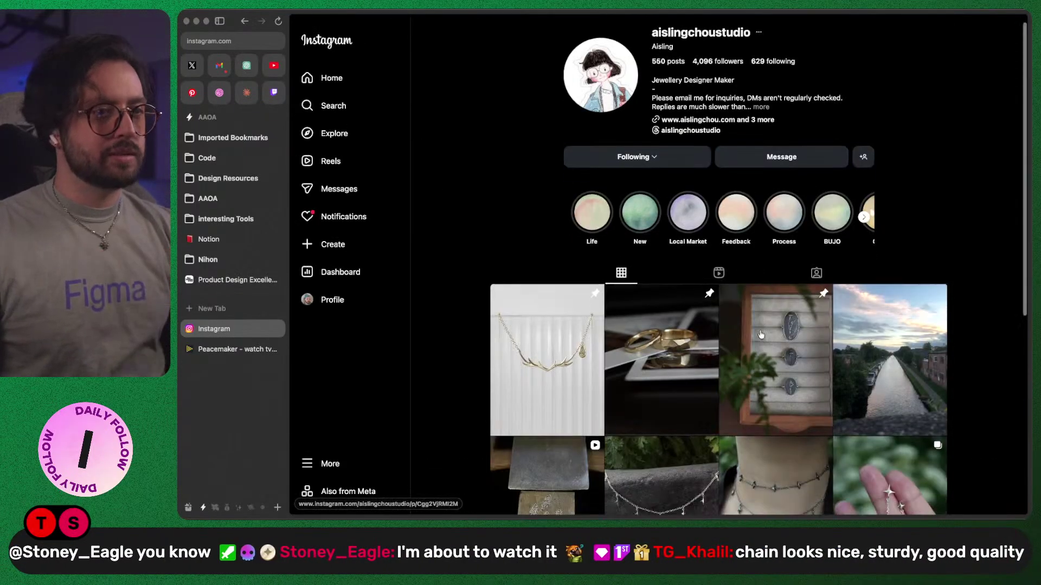
pyautogui.scroll(-8, 760, 335)
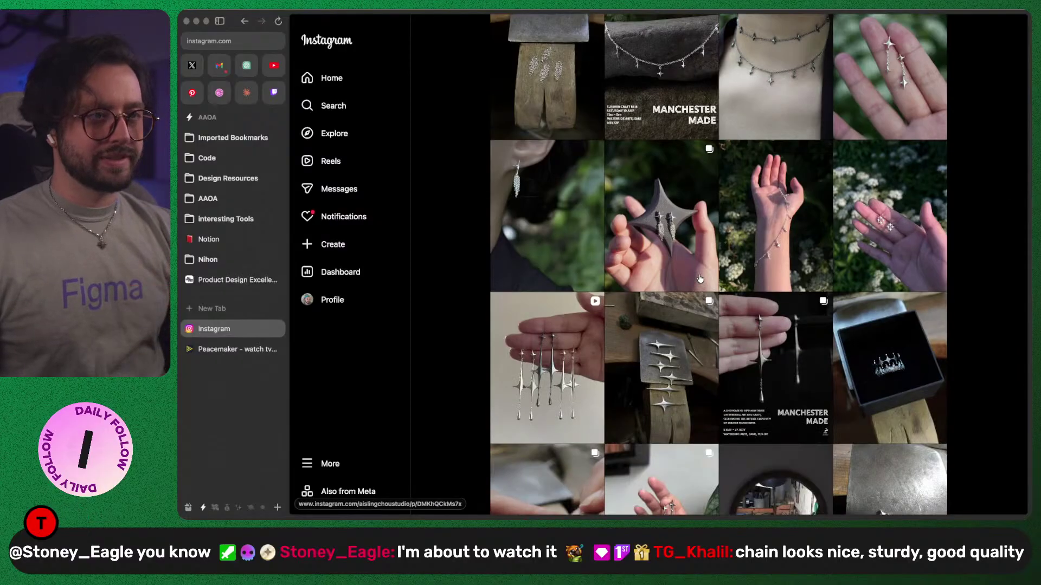
pyautogui.scroll(-10, 699, 279)
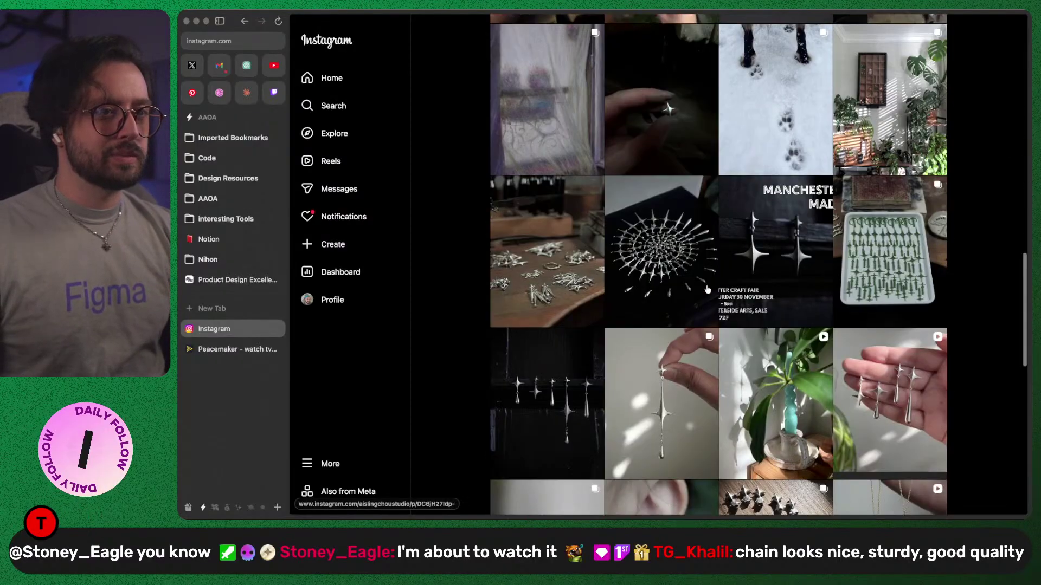
pyautogui.scroll(-15, 707, 290)
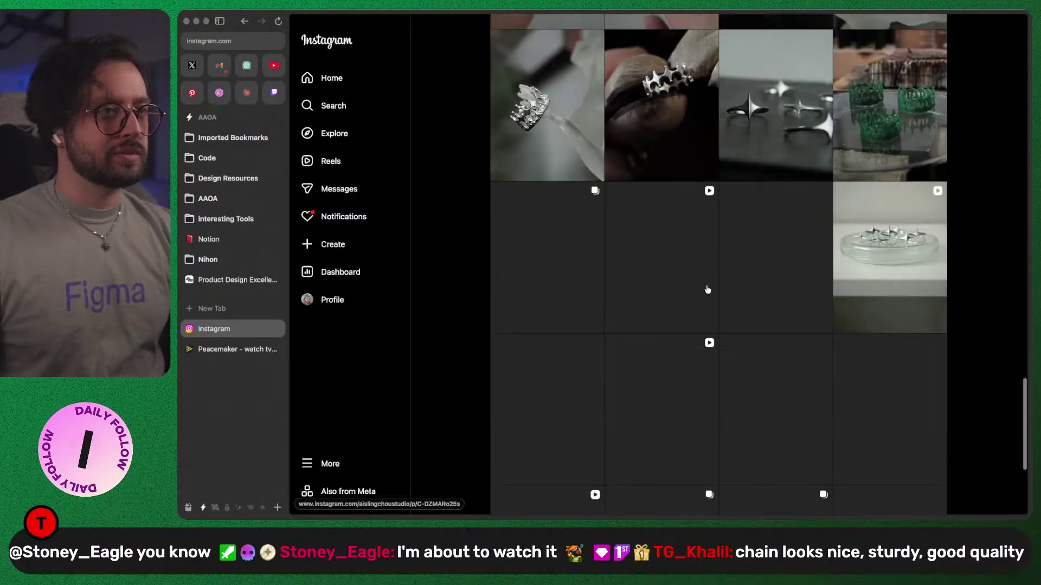
pyautogui.scroll(-5, 706, 290)
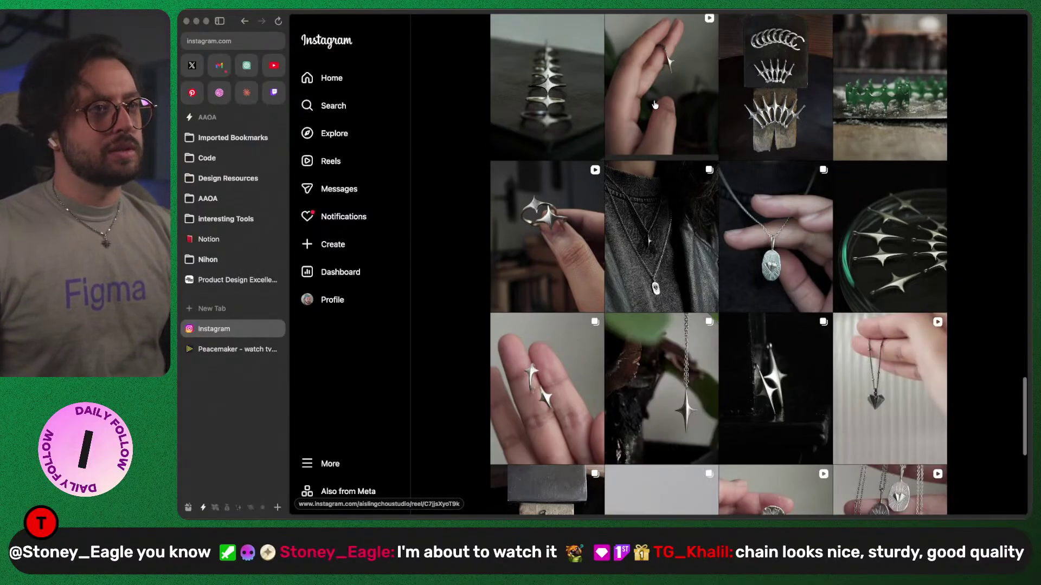
pyautogui.click(655, 105)
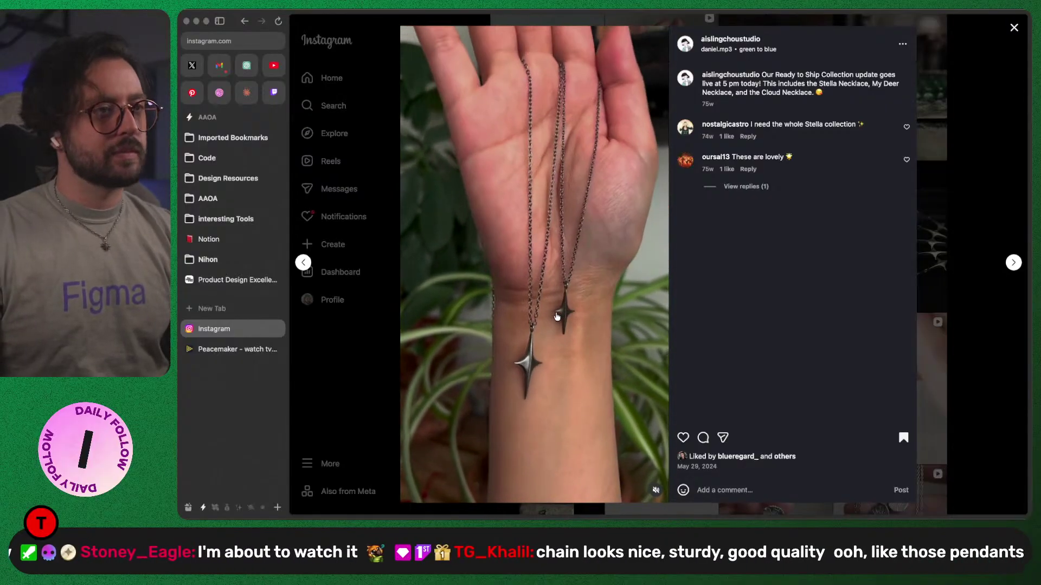
pyautogui.click(934, 161)
# - Return to the start of the studio's profile and view the pinned reel of the gold antler necklaces
pyautogui.scroll(10, 641, 263)
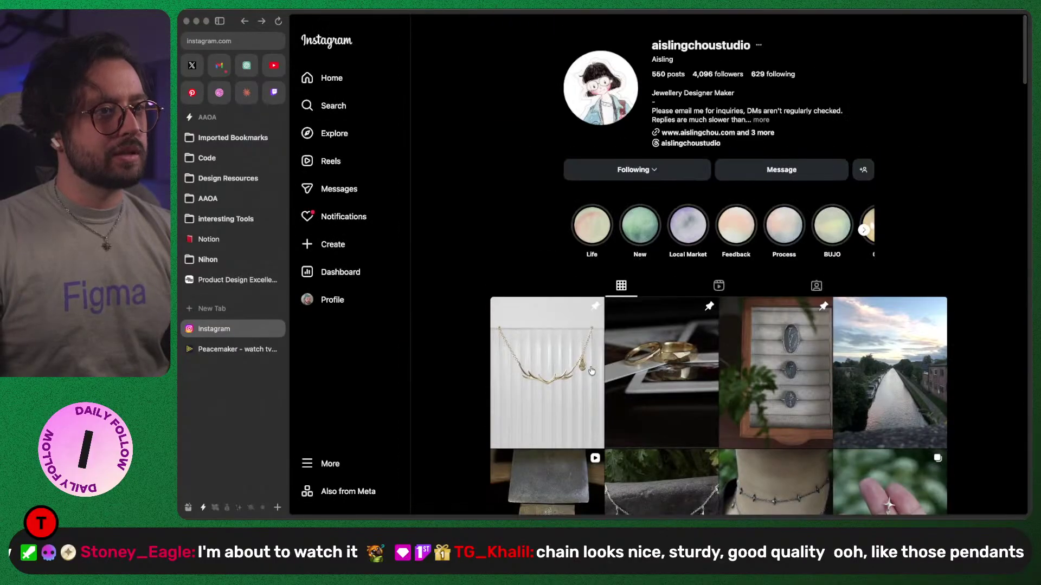
pyautogui.click(574, 373)
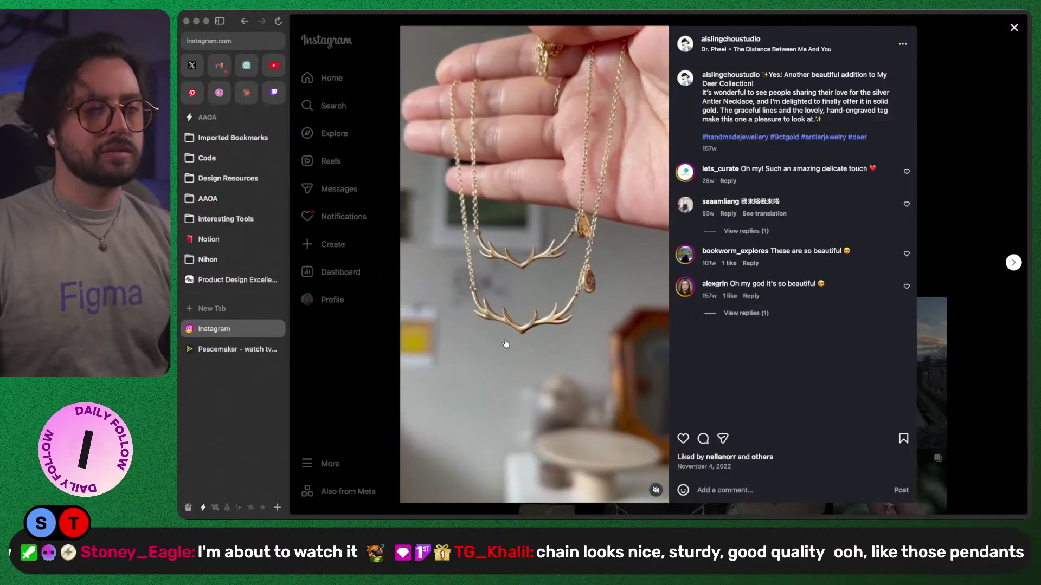
pyautogui.click(978, 316)
pyautogui.scroll(-3, 665, 329)
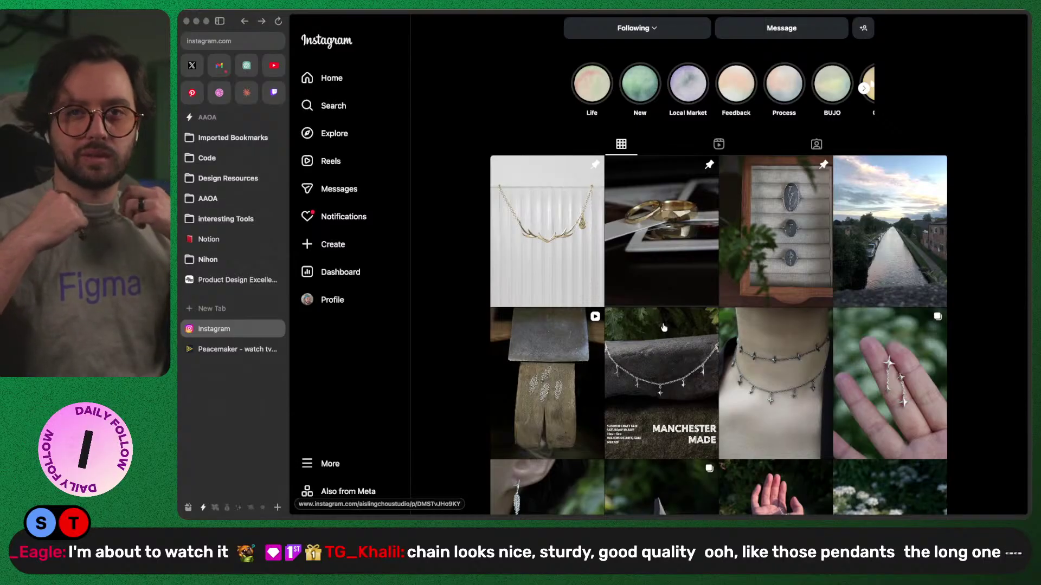
pyautogui.click(545, 237)
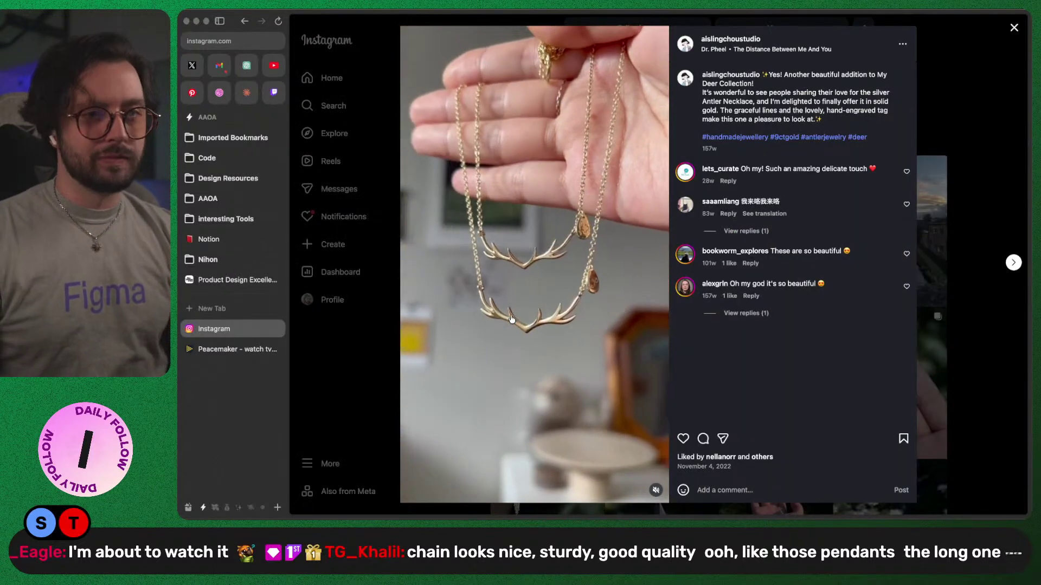
pyautogui.click(931, 245)
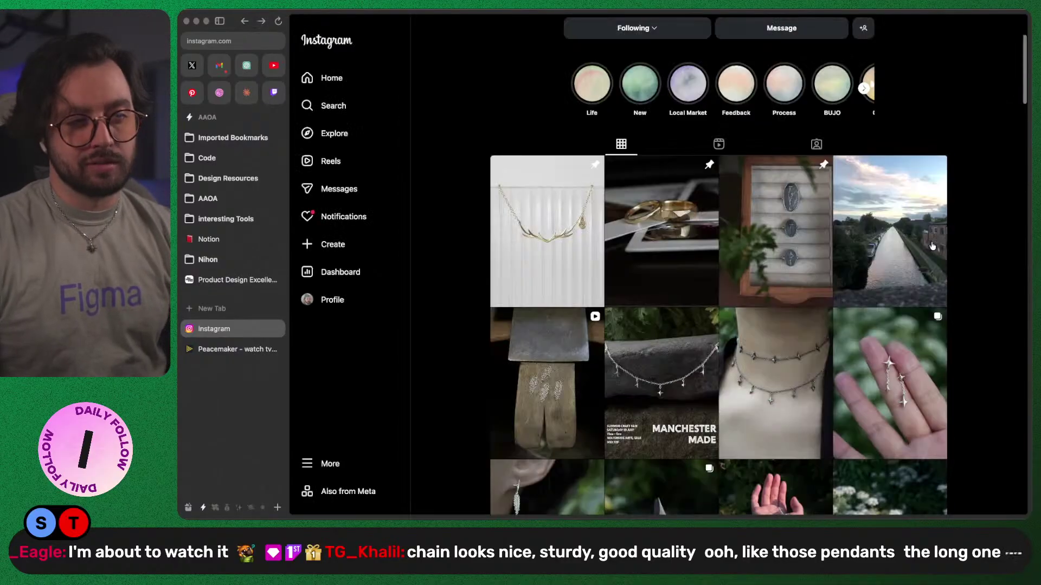
# - View the Manchester Made exhibition post with the long star earrings and the post with star pieces arranged in a spiral
pyautogui.scroll(-5, 521, 328)
pyautogui.scroll(-7, 661, 329)
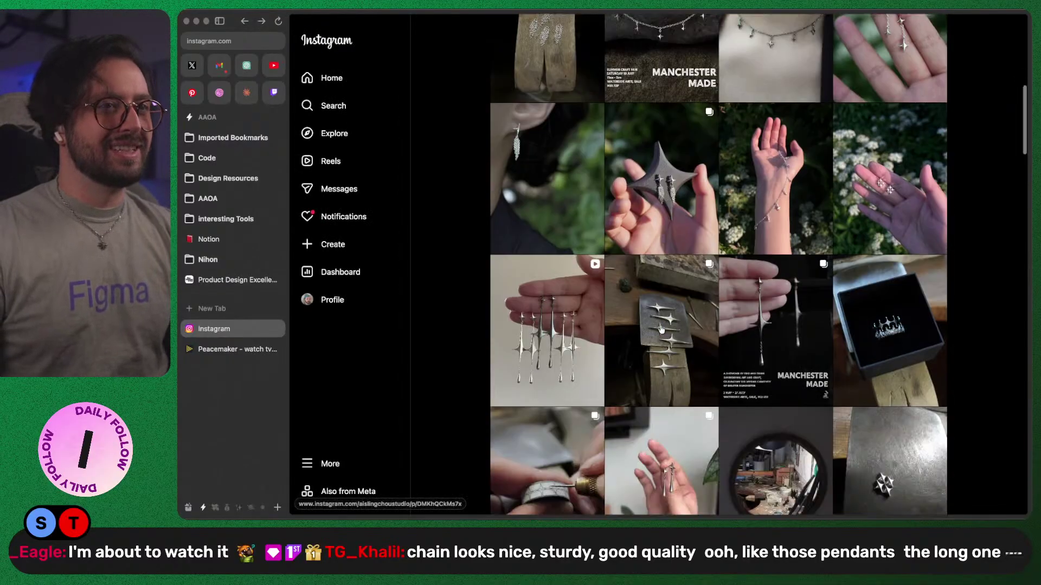
pyautogui.click(758, 141)
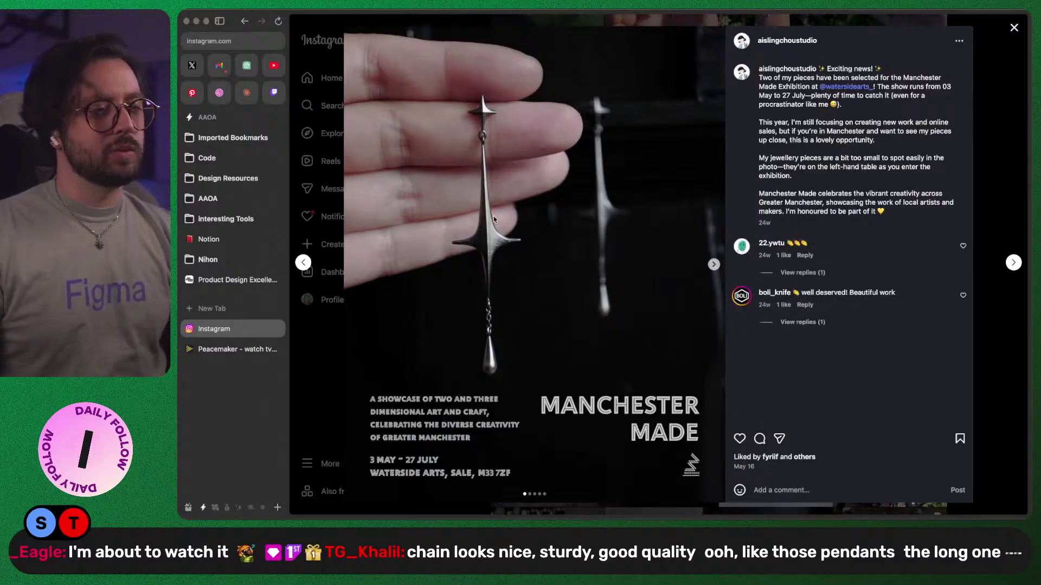
pyautogui.click(985, 109)
pyautogui.scroll(-5, 590, 304)
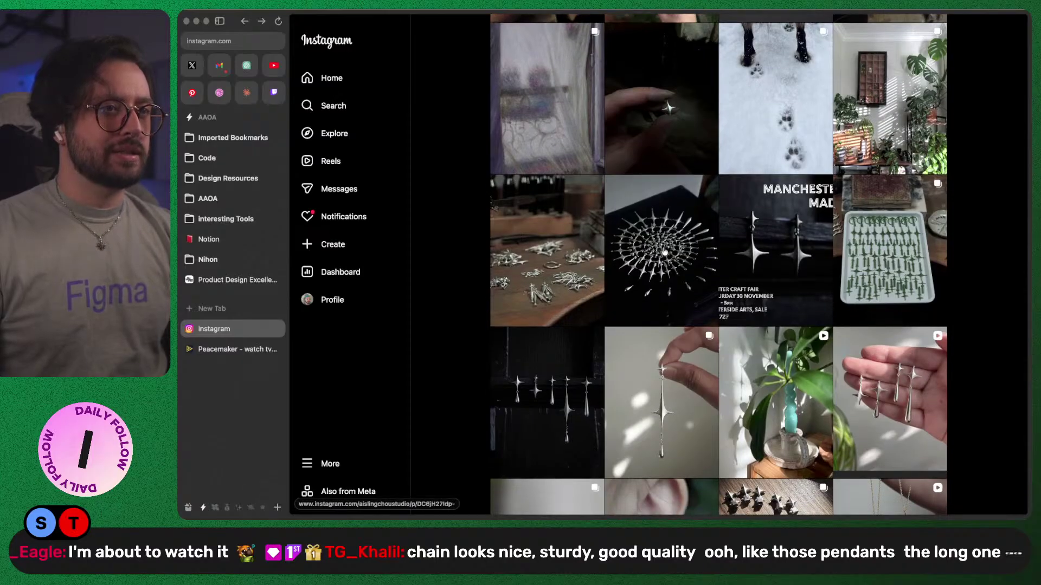
pyautogui.click(664, 252)
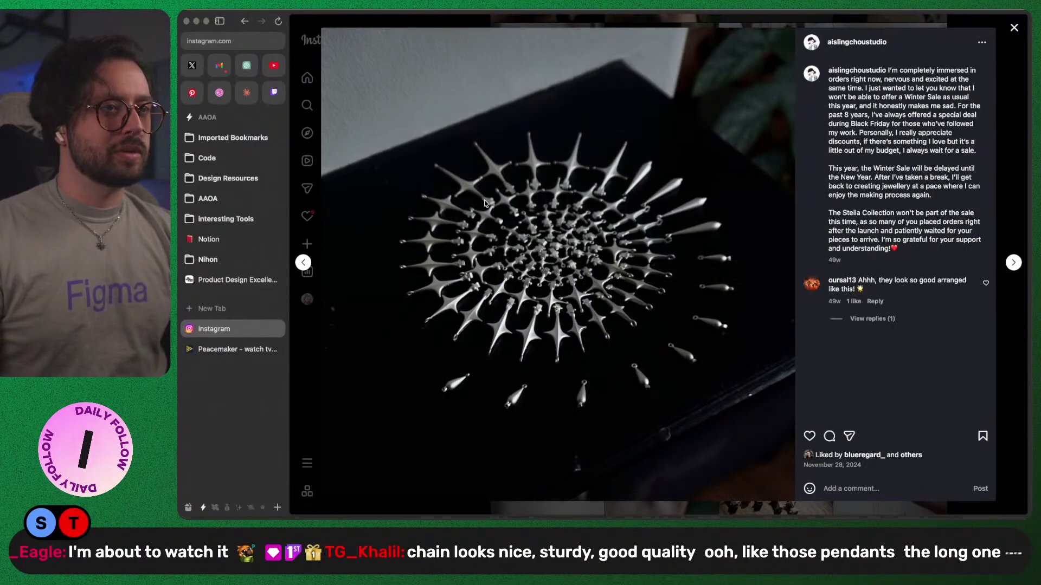
pyautogui.click(1017, 155)
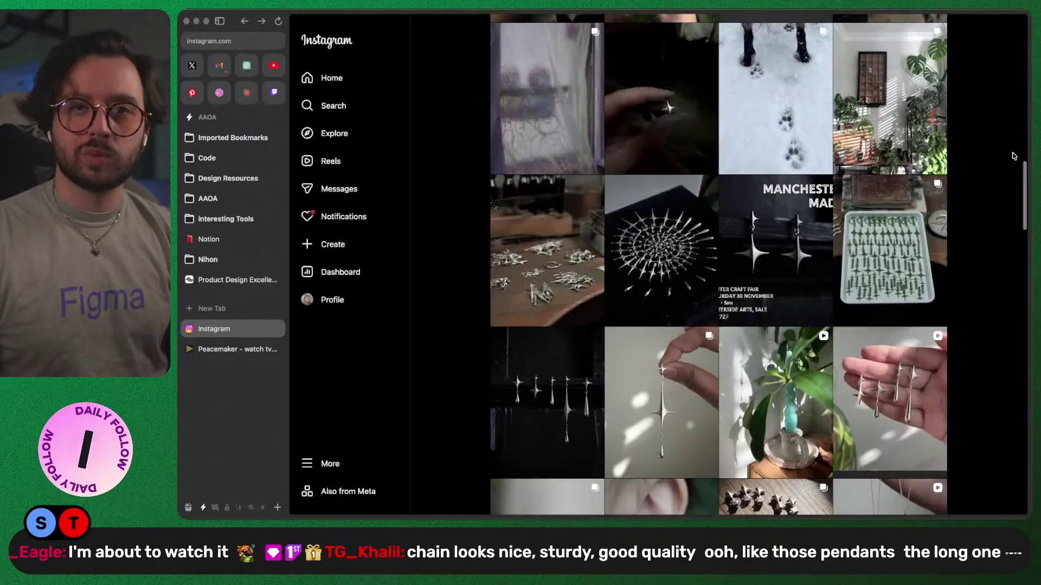
# - Go further back through the studio's posts and view the reel of the solid gold Stella Necklaces
pyautogui.scroll(-3, 647, 226)
pyautogui.scroll(-2, 648, 226)
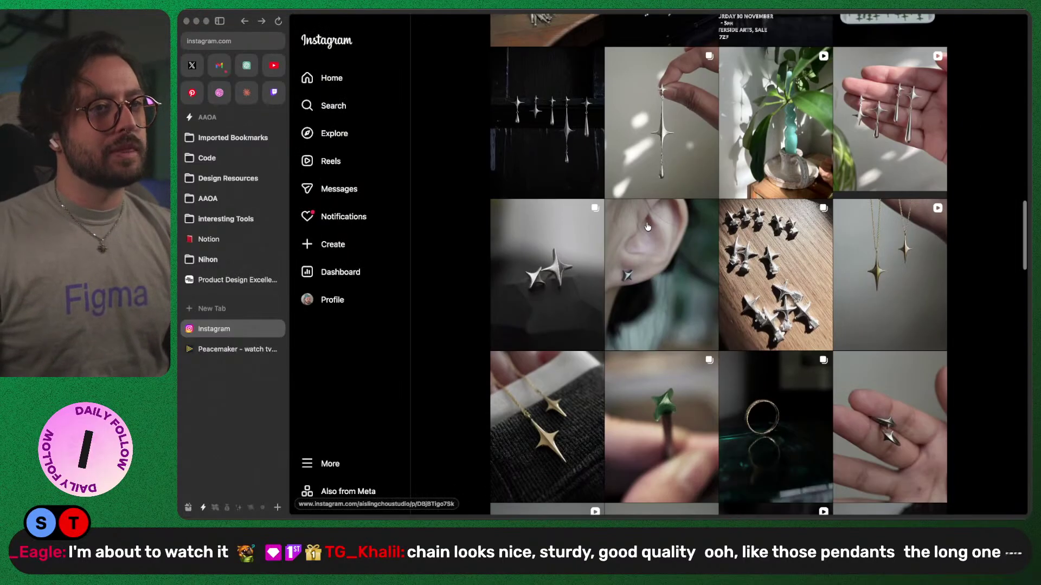
pyautogui.scroll(-1, 647, 226)
pyautogui.click(889, 217)
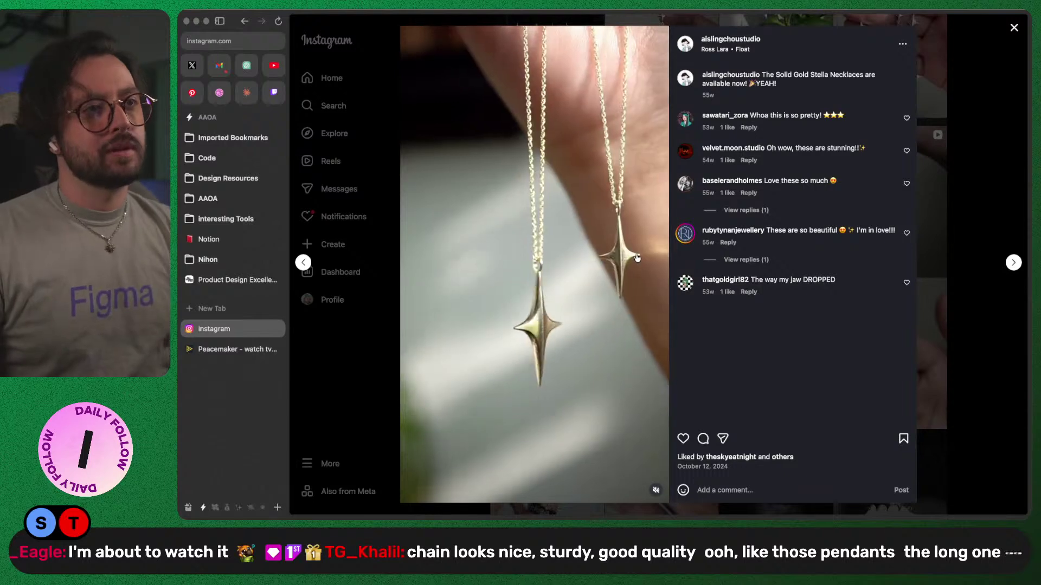
# - Go to the Ask & Embla necklaces collection at askandembla.net and accept the site's cookies
pyautogui.press('super+l')
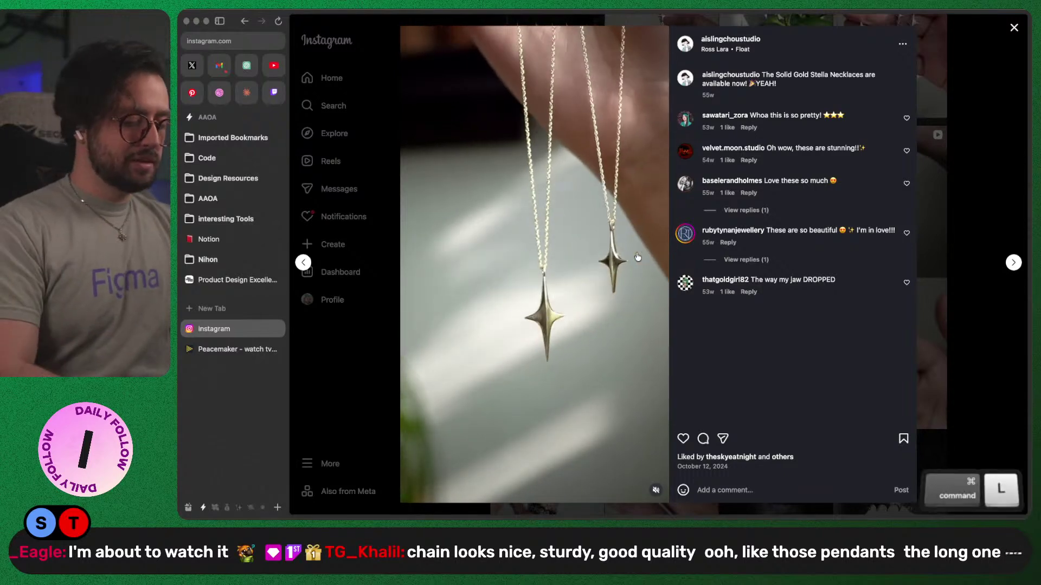
pyautogui.write('ask')
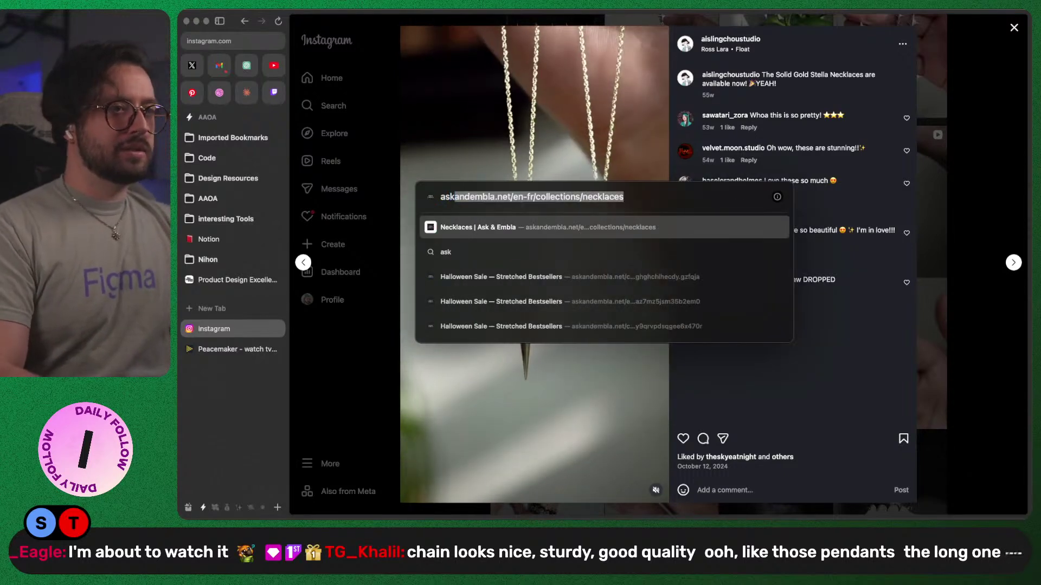
pyautogui.press('Return')
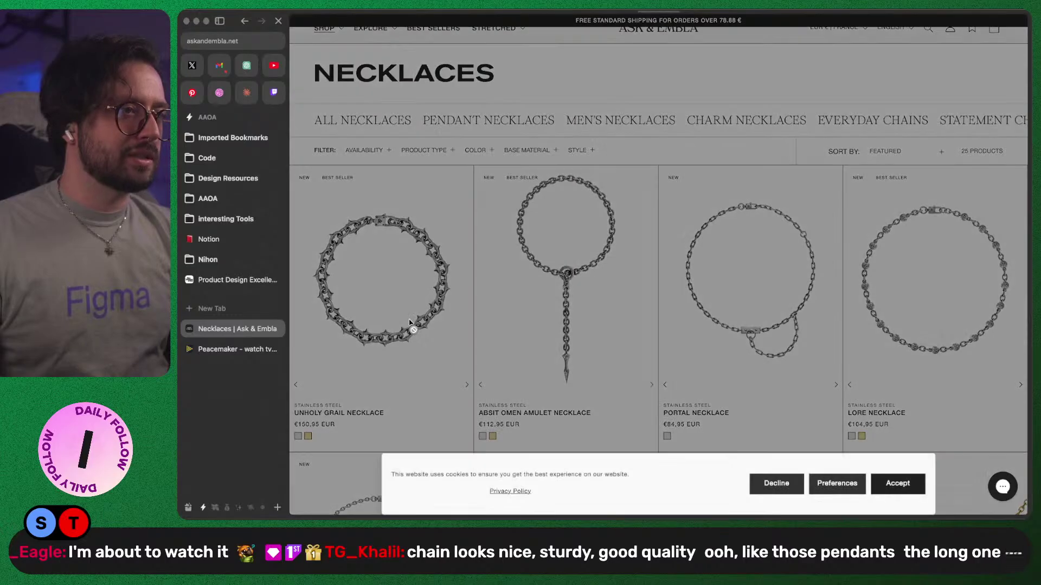
pyautogui.click(895, 483)
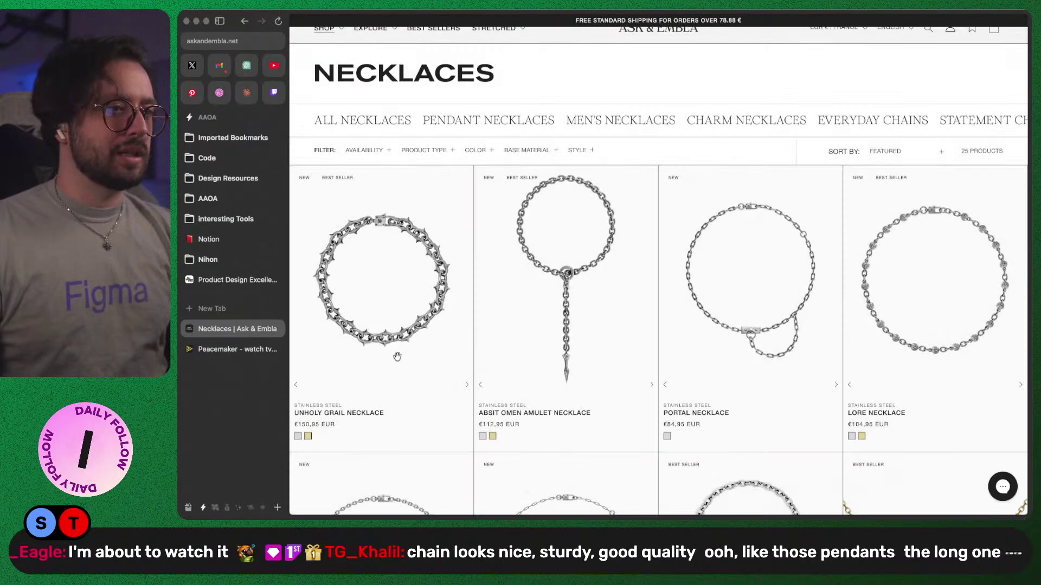
# - Open the Unholy Grail Necklace, compare its gold and silver versions and look through the product photos
pyautogui.click(390, 328)
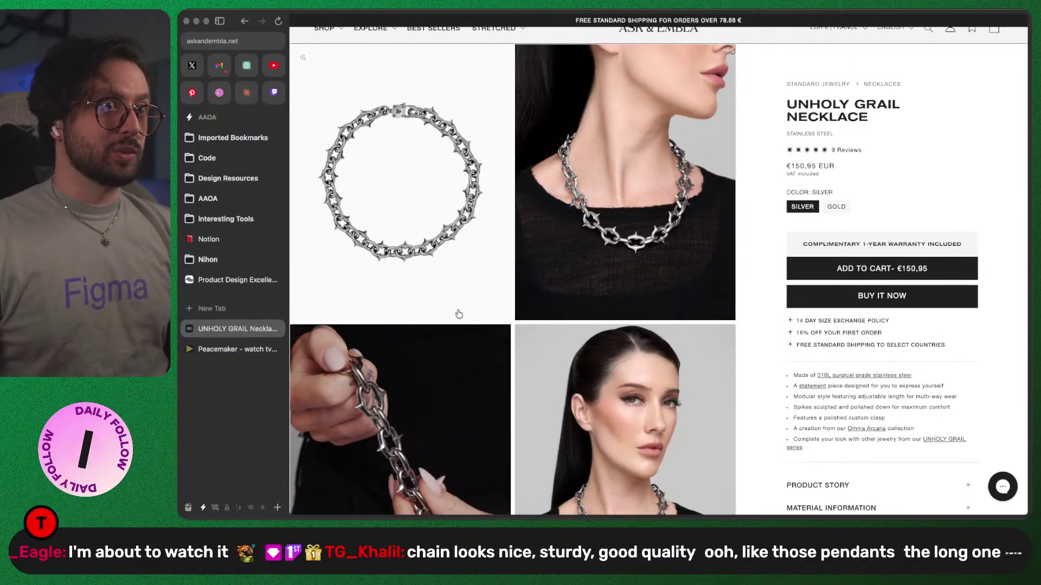
pyautogui.click(836, 206)
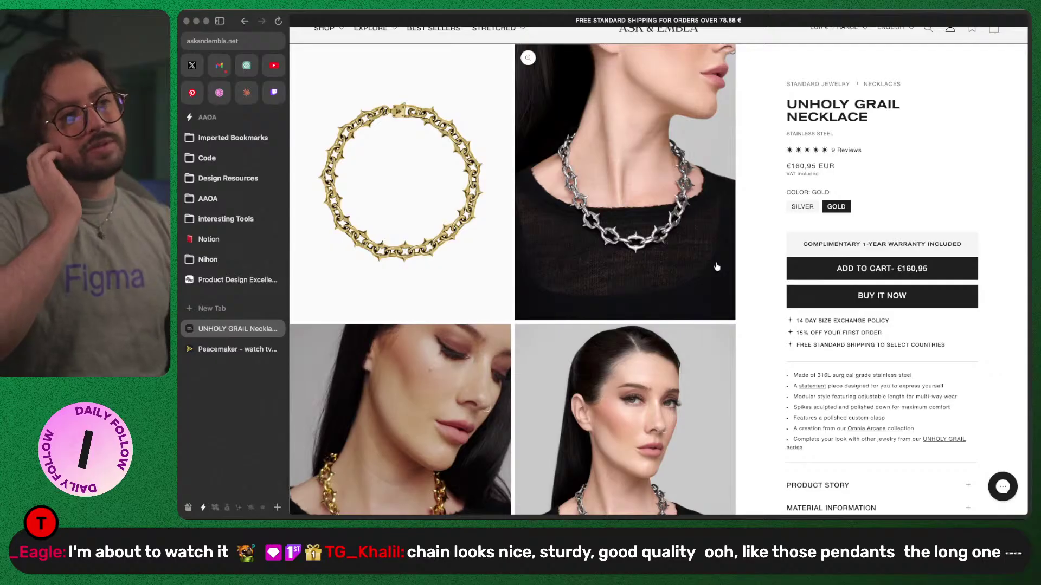
pyautogui.scroll(-3, 431, 346)
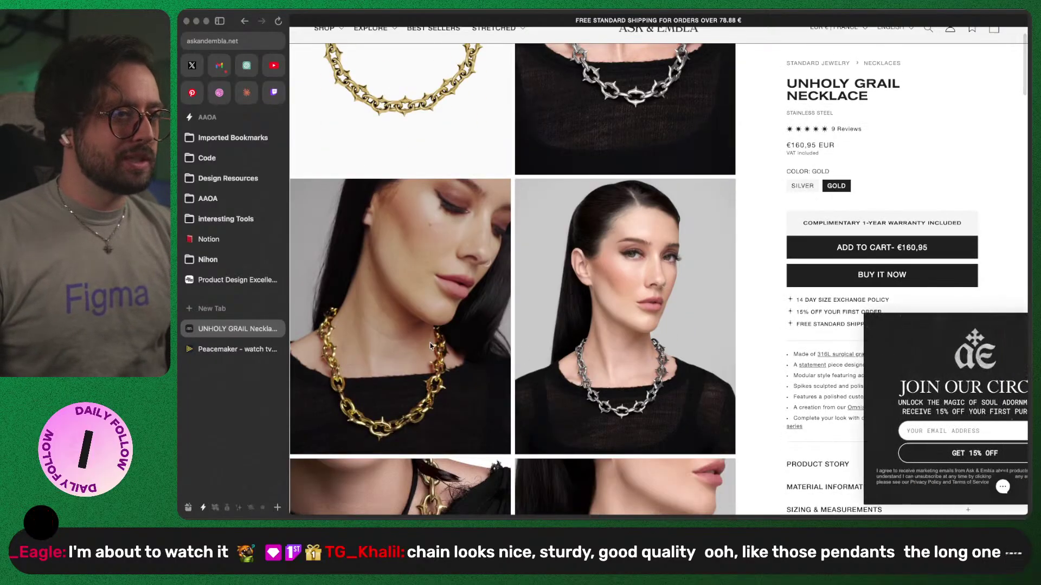
pyautogui.click(797, 187)
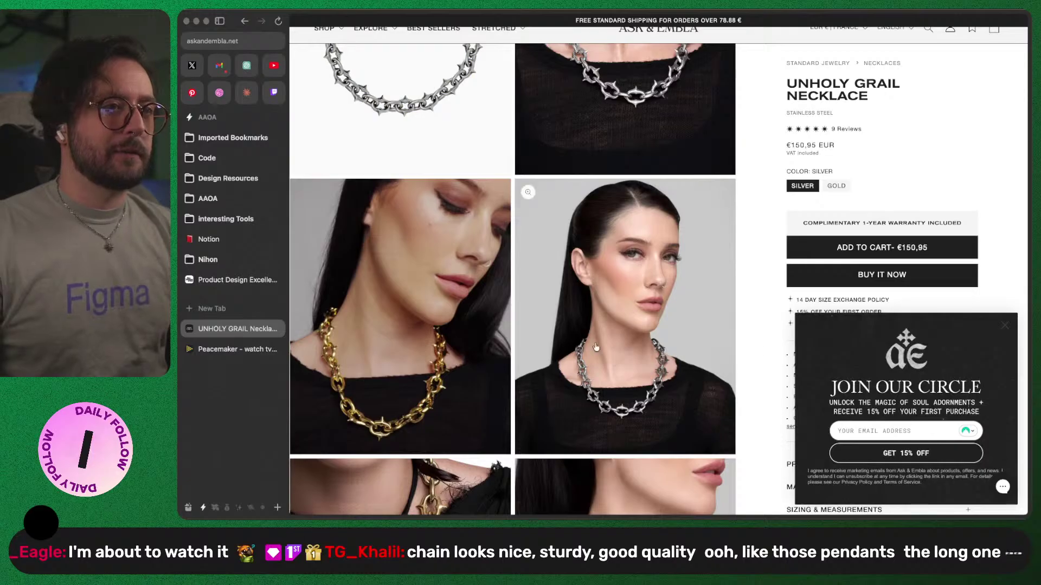
pyautogui.scroll(3, 607, 243)
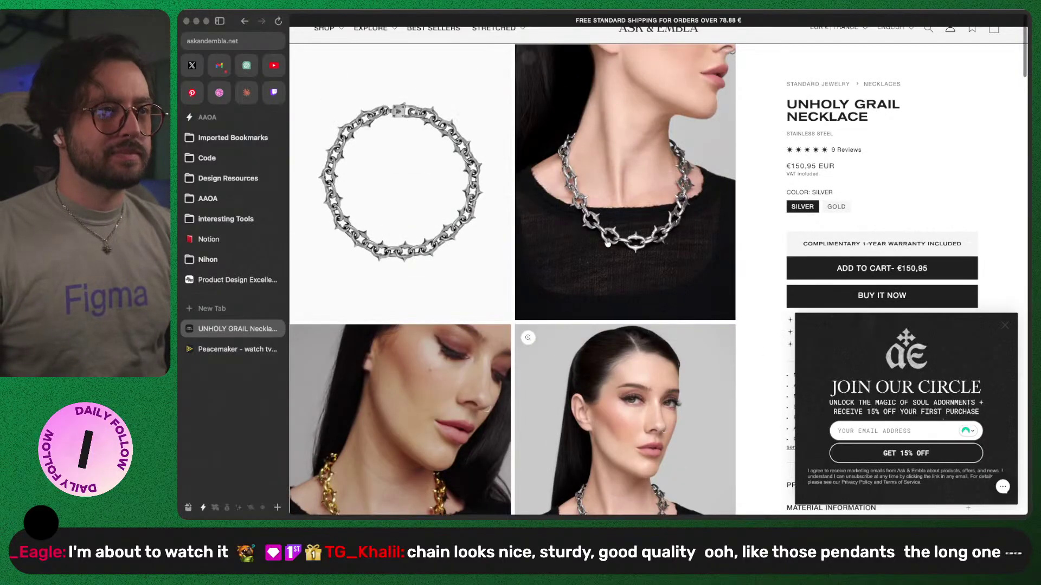
pyautogui.scroll(-10, 607, 241)
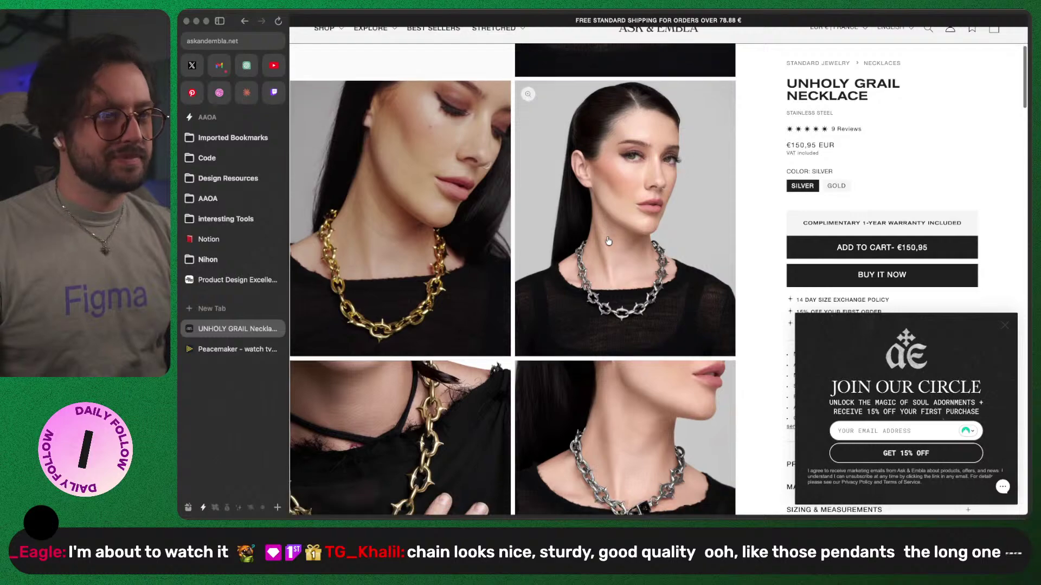
# - Return to the necklaces collection, dismiss the Join Our Circle sign-up offer and browse the products to the end of the list
pyautogui.hscroll(-5, 619, 245)
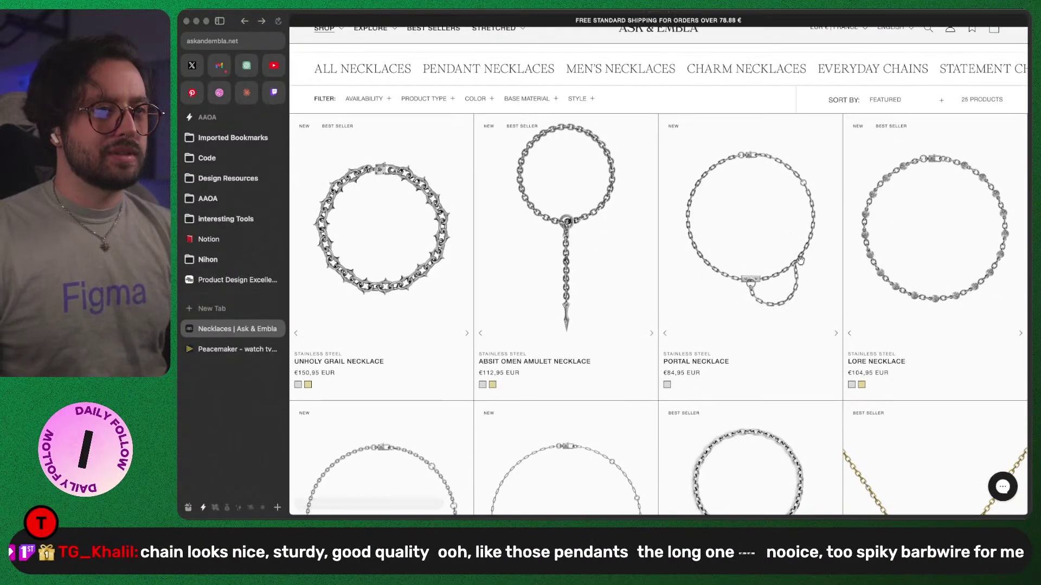
pyautogui.scroll(-6, 800, 260)
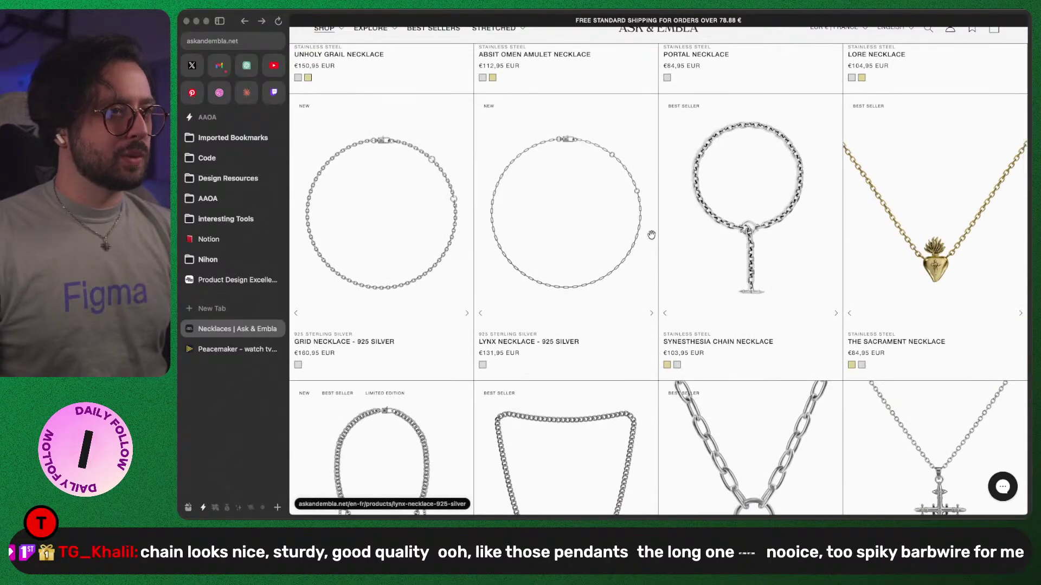
pyautogui.scroll(-5, 651, 235)
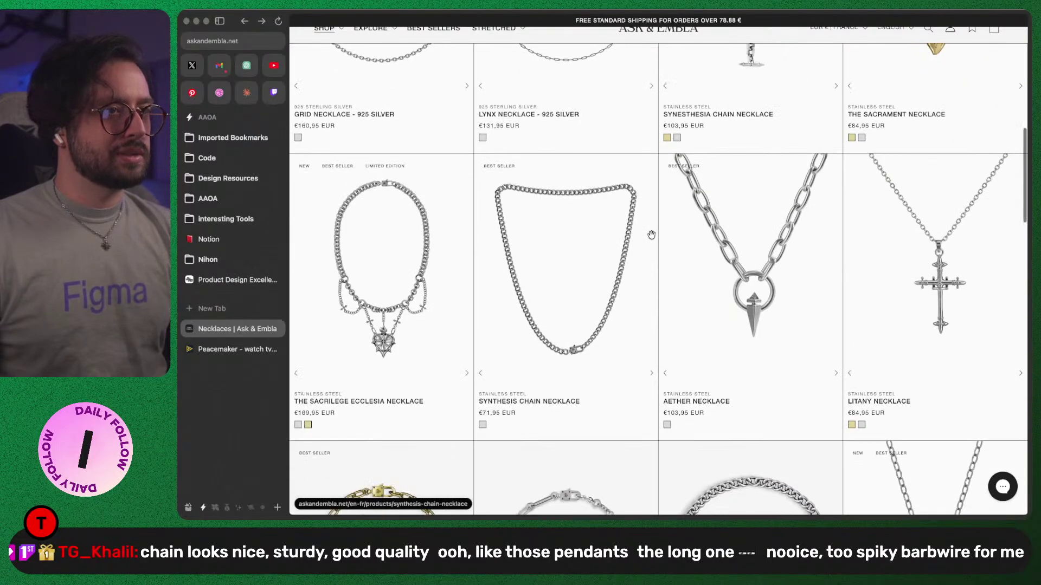
pyautogui.scroll(-4, 651, 235)
pyautogui.scroll(-3, 651, 234)
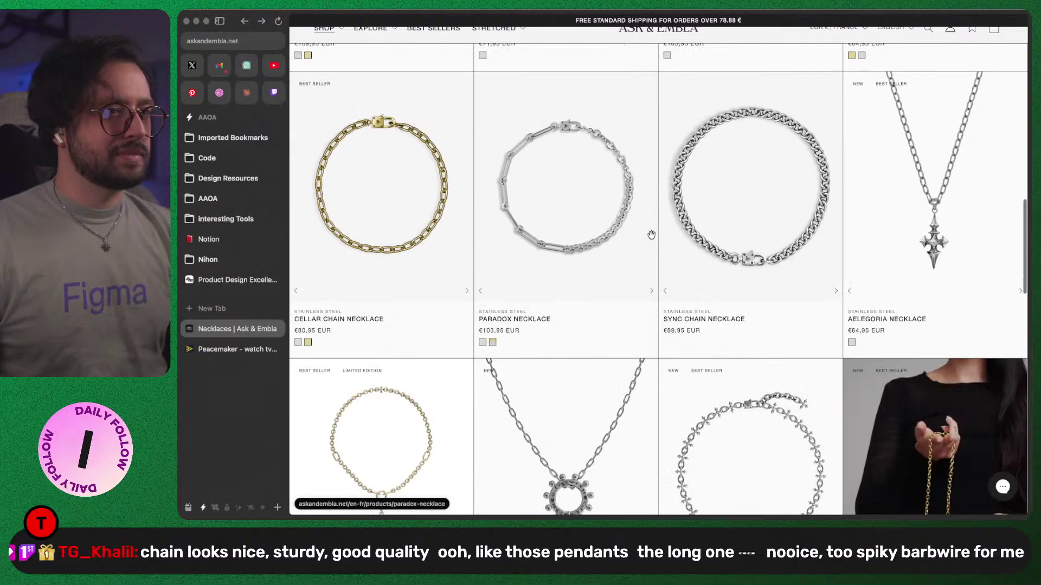
pyautogui.scroll(-3, 651, 235)
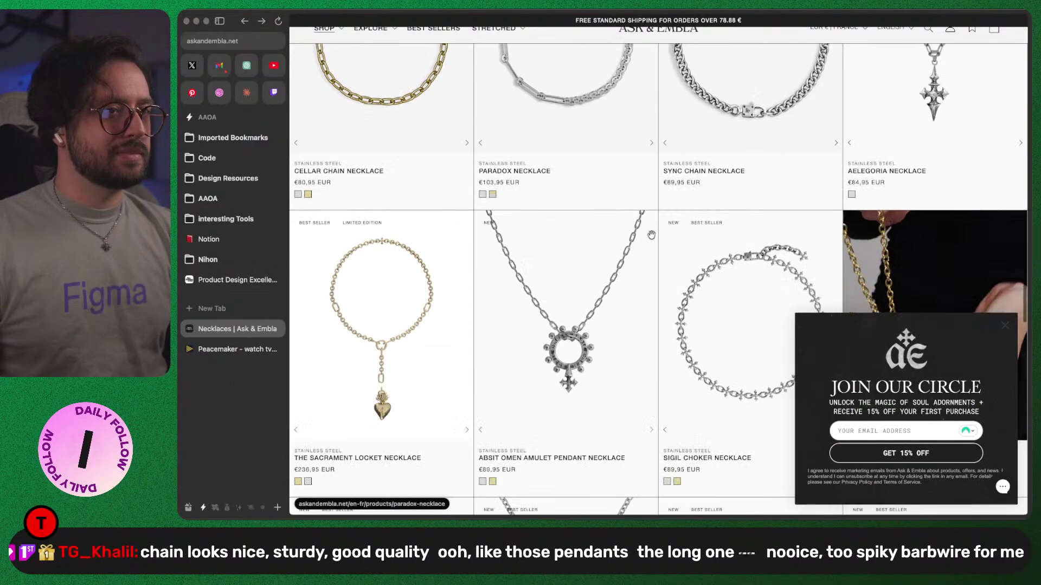
pyautogui.click(1005, 325)
pyautogui.scroll(-5, 655, 310)
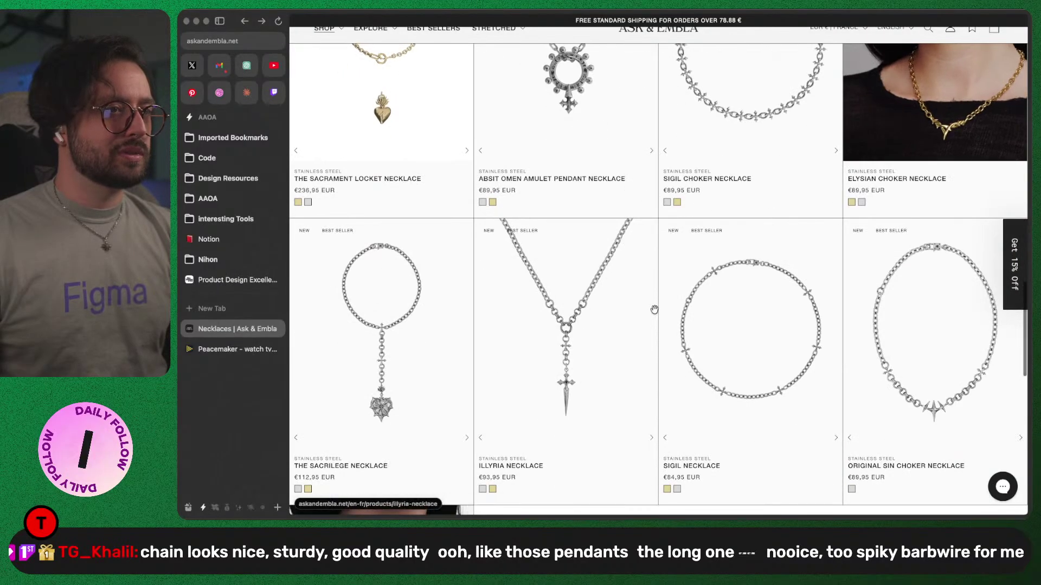
pyautogui.scroll(-4, 654, 309)
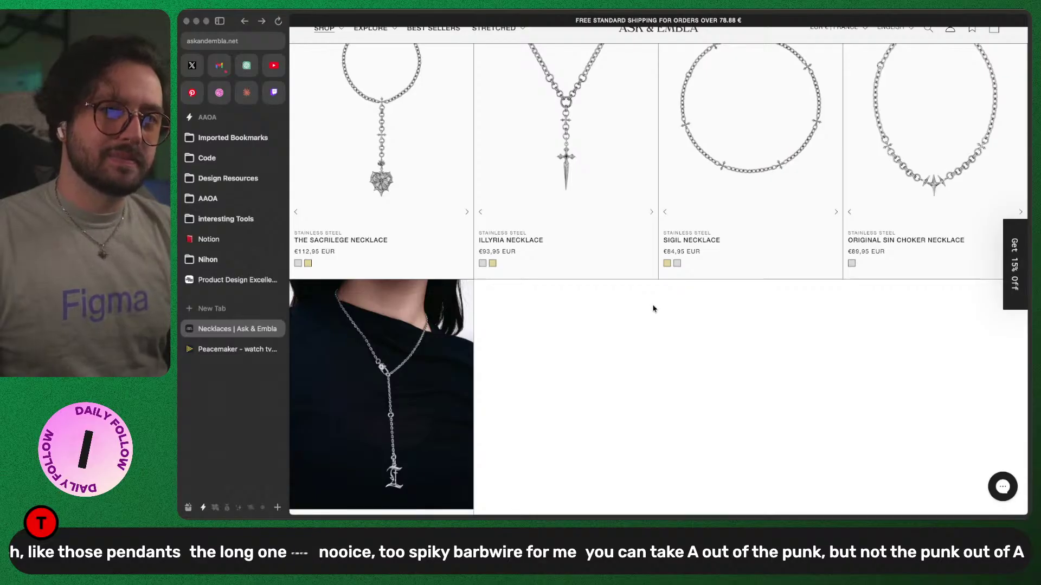
pyautogui.scroll(-3, 653, 309)
# - Open the Paradox Necklace from the collection, look through its product photos and return to the necklaces list
pyautogui.scroll(6, 653, 309)
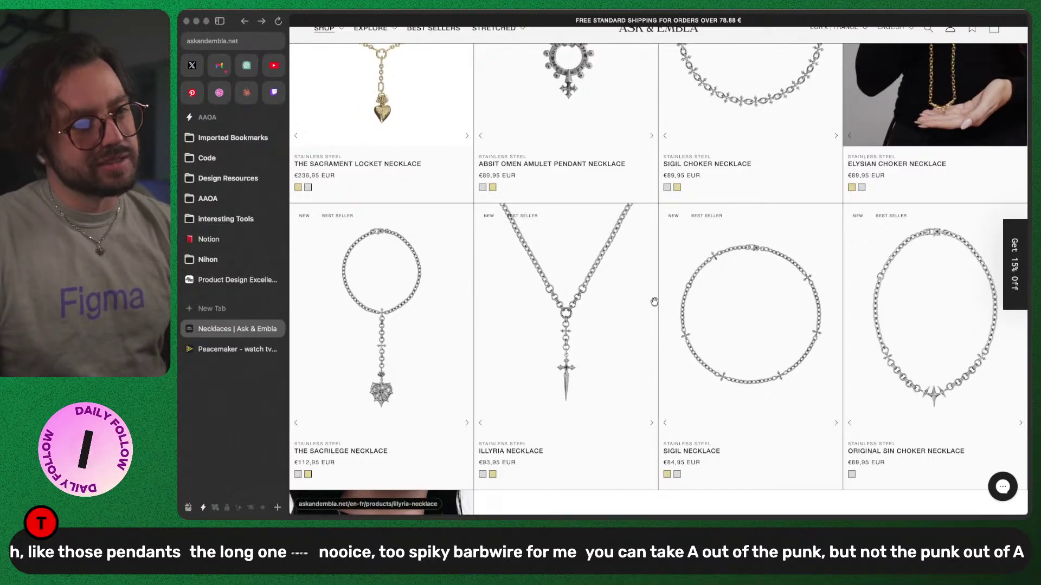
pyautogui.scroll(3, 615, 305)
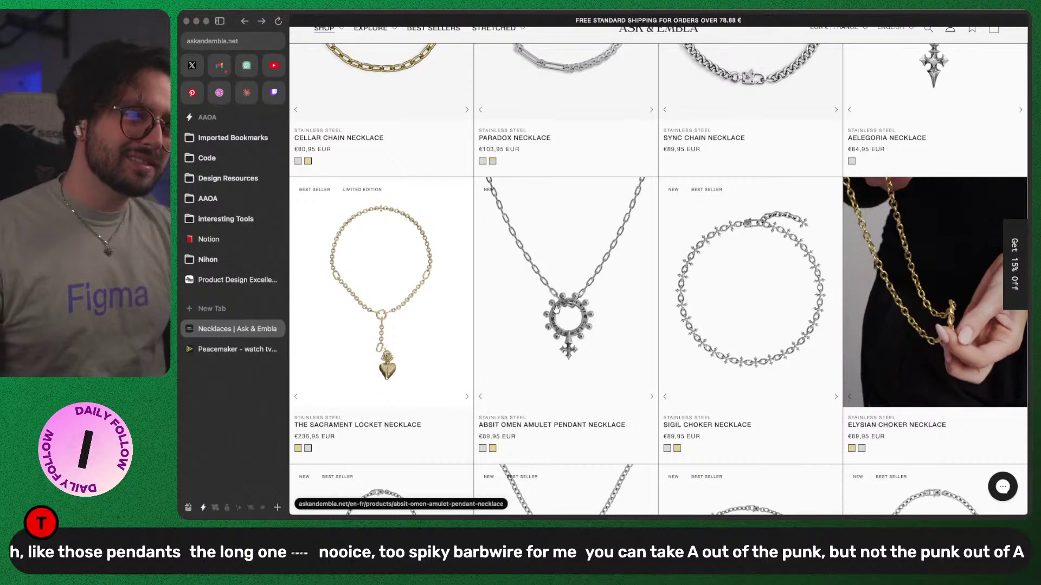
pyautogui.scroll(5, 534, 336)
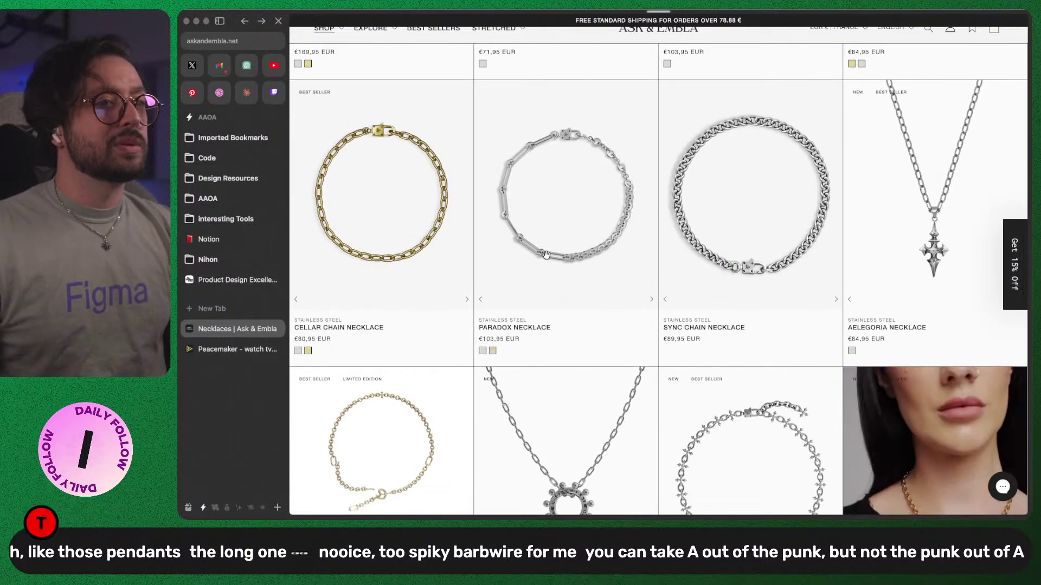
pyautogui.click(561, 304)
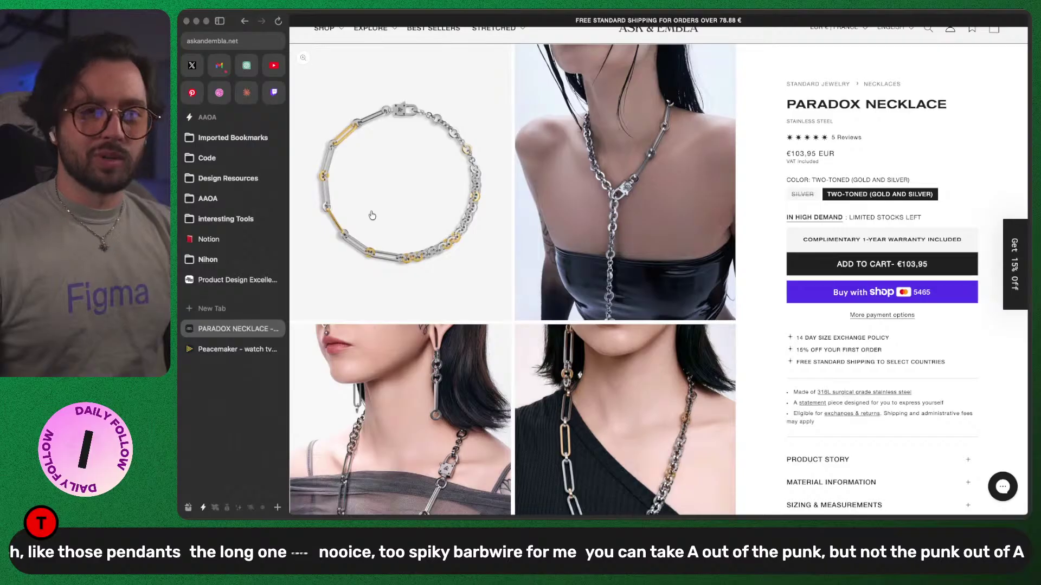
pyautogui.scroll(-3, 372, 216)
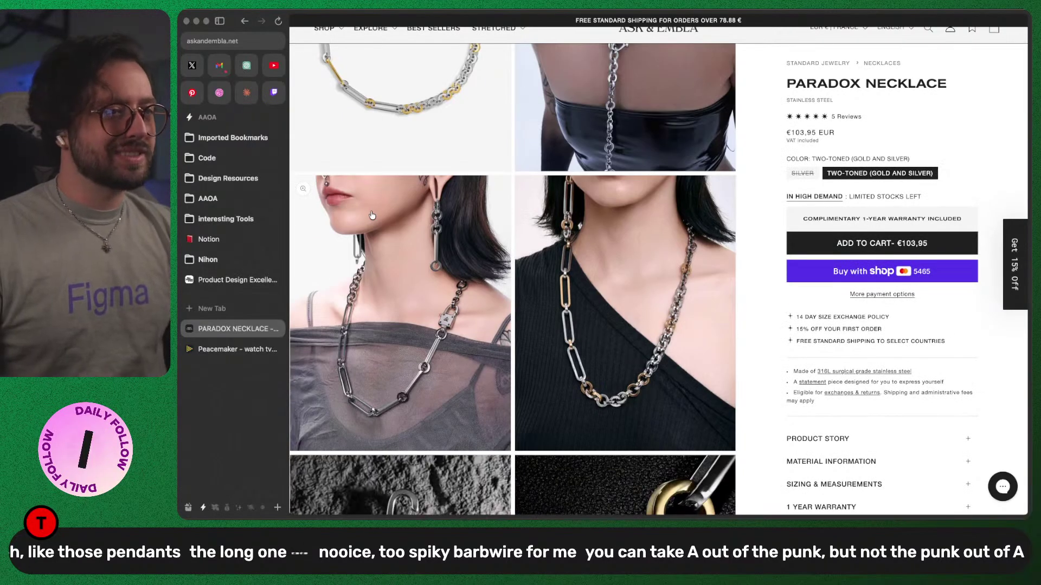
pyautogui.scroll(-3, 371, 215)
pyautogui.scroll(-10, 371, 216)
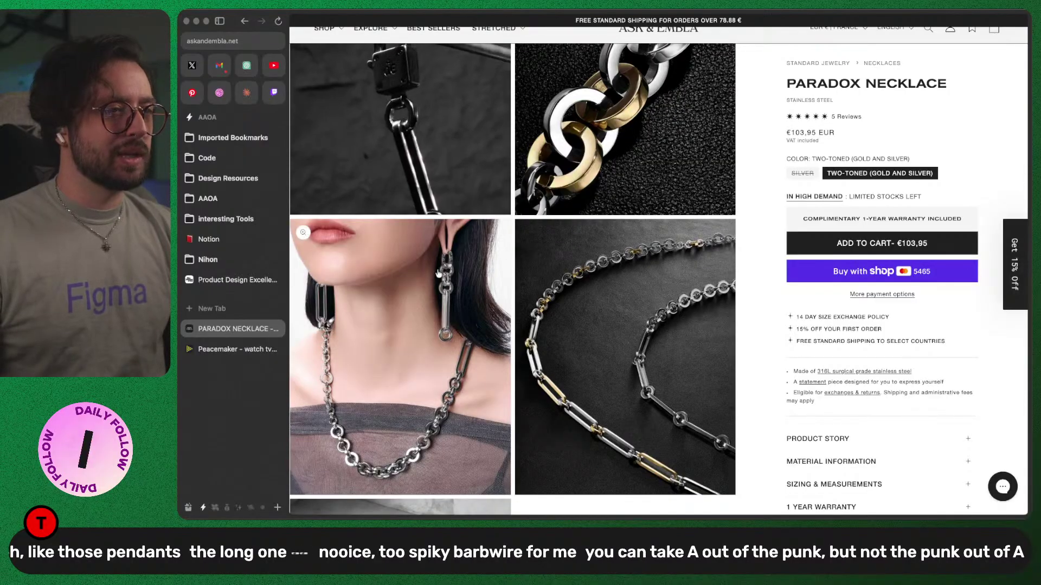
pyautogui.hscroll(-3, 490, 296)
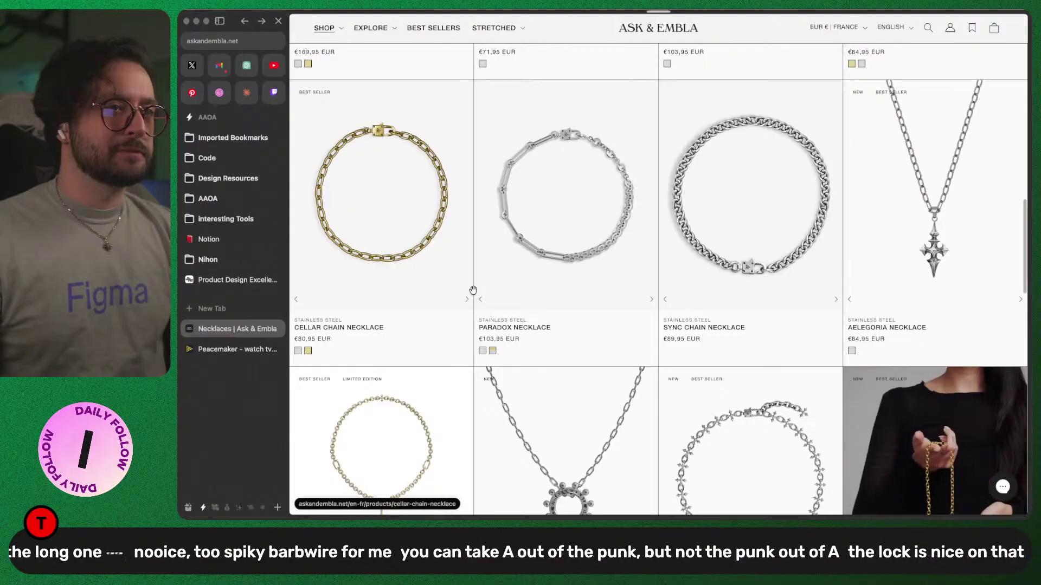
# - Open the Aether Necklace to show its ring-and-spike pendant and go back to the necklaces collection
pyautogui.scroll(-1, 520, 301)
pyautogui.scroll(10, 513, 302)
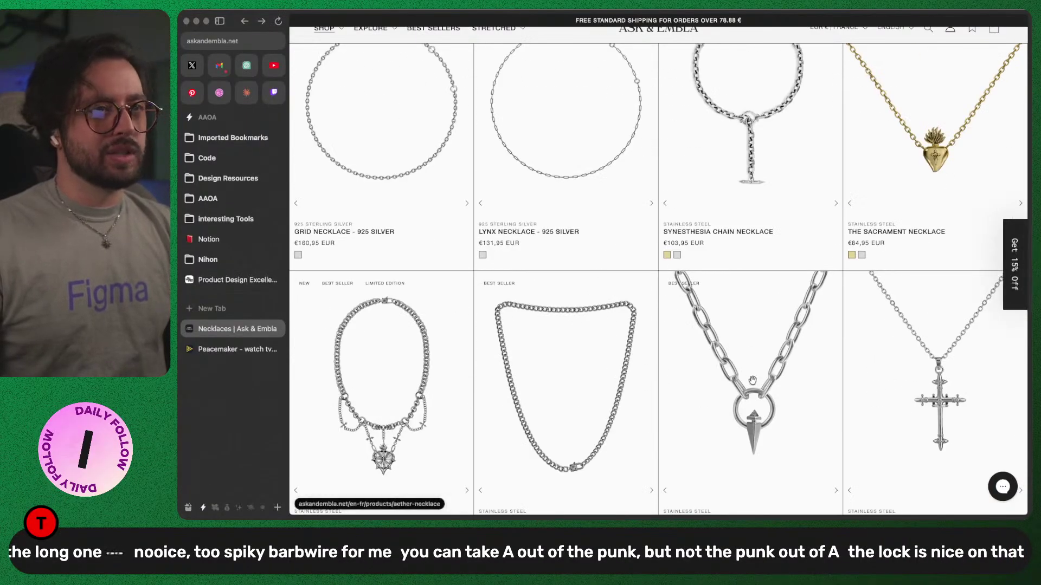
pyautogui.click(708, 344)
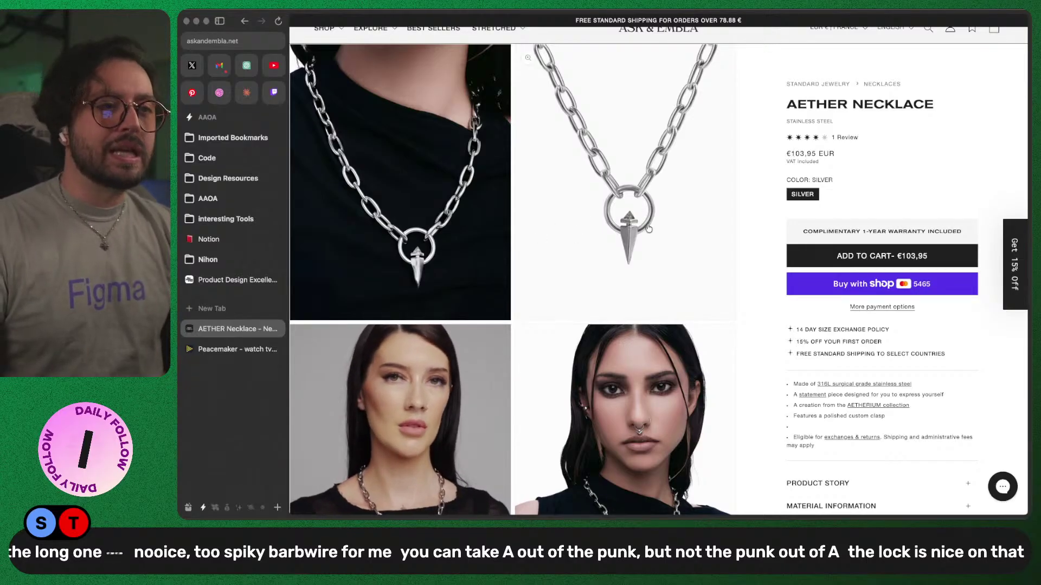
pyautogui.hscroll(-5, 654, 222)
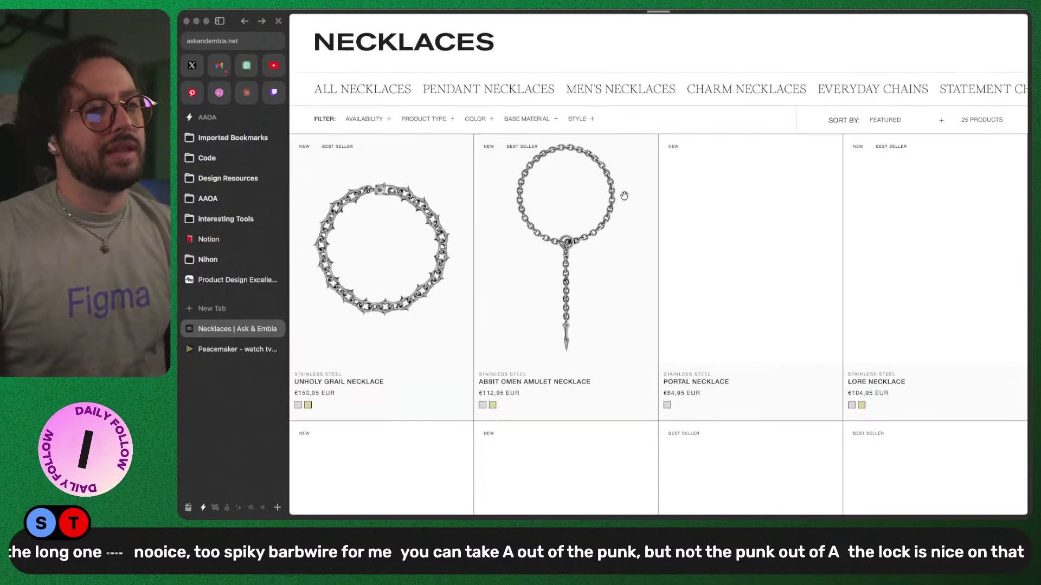
# - Open the Lynx Necklace in 925 silver, view its photos and return to the necklaces collection
pyautogui.scroll(-5, 622, 195)
pyautogui.scroll(1, 561, 234)
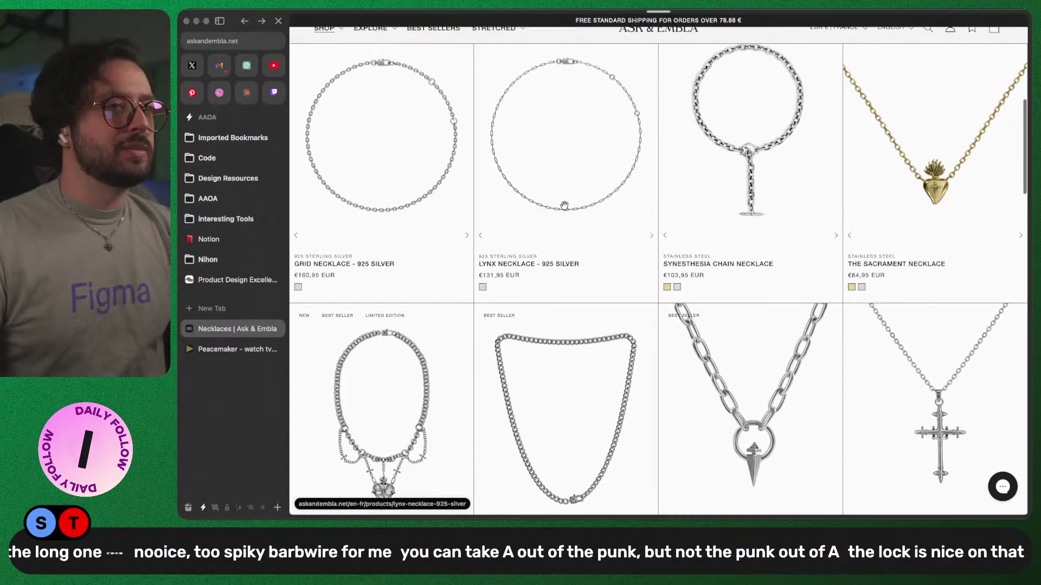
pyautogui.click(568, 164)
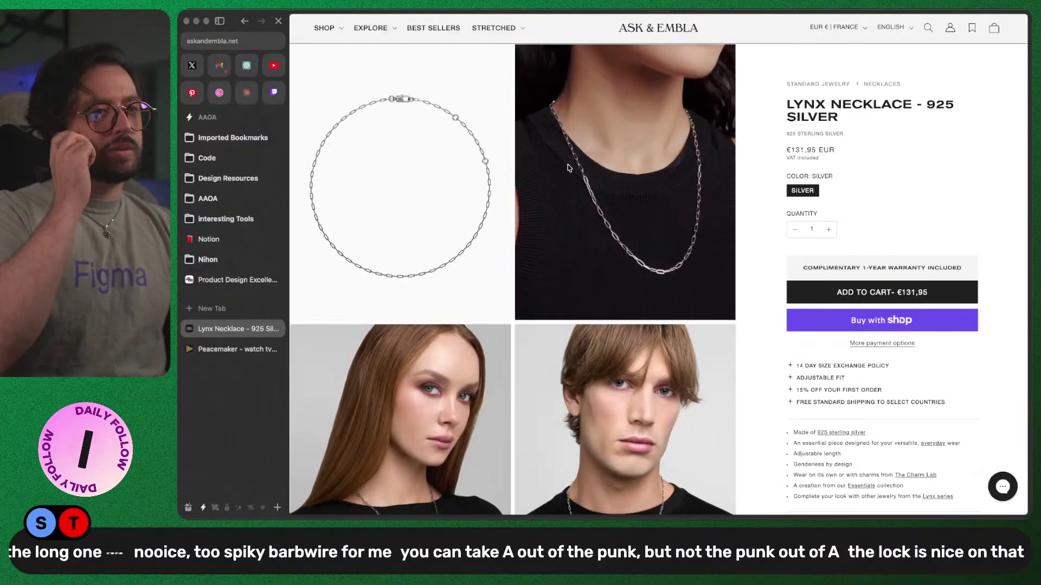
pyautogui.scroll(-1, 568, 164)
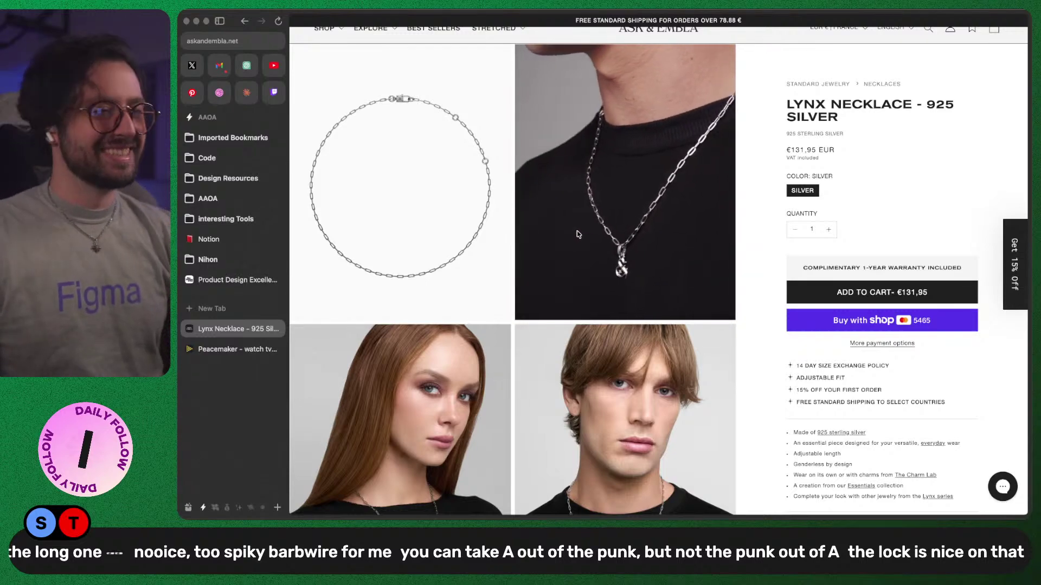
pyautogui.press('super+bracketleft')
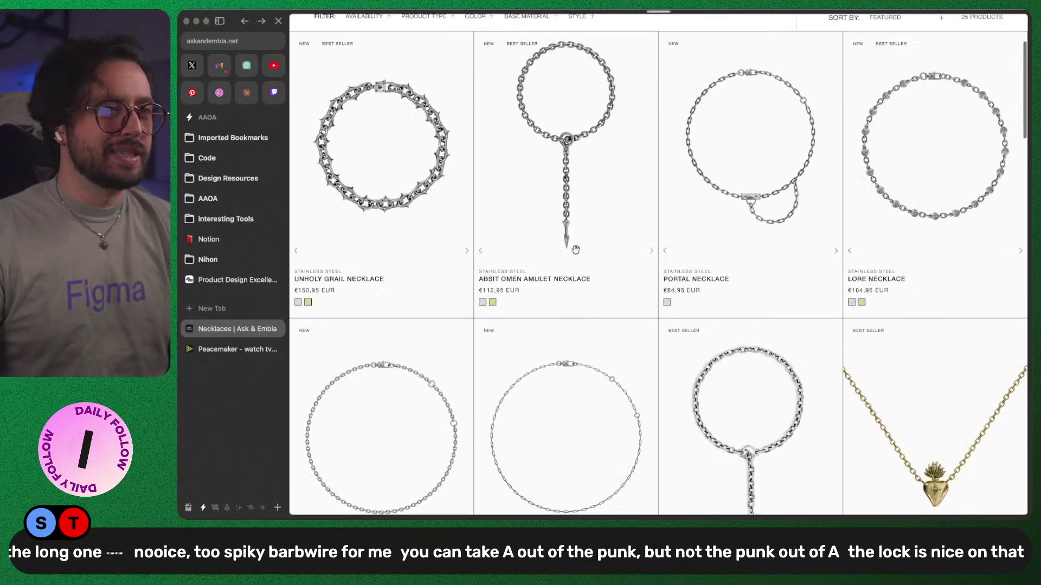
# - Open the Absit Omen Amulet Necklace and look through all of its product photos
pyautogui.scroll(5, 690, 243)
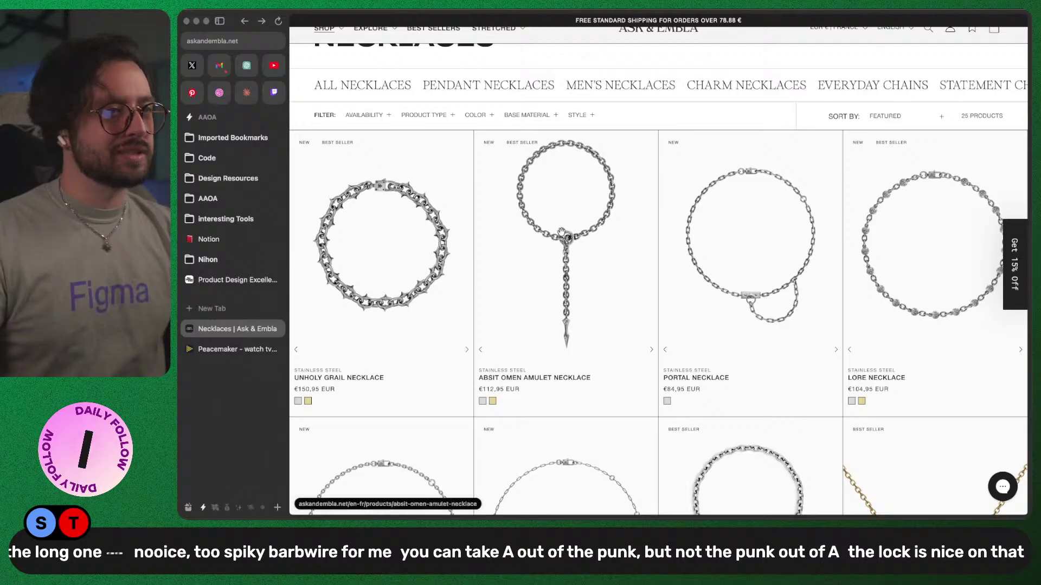
pyautogui.click(623, 309)
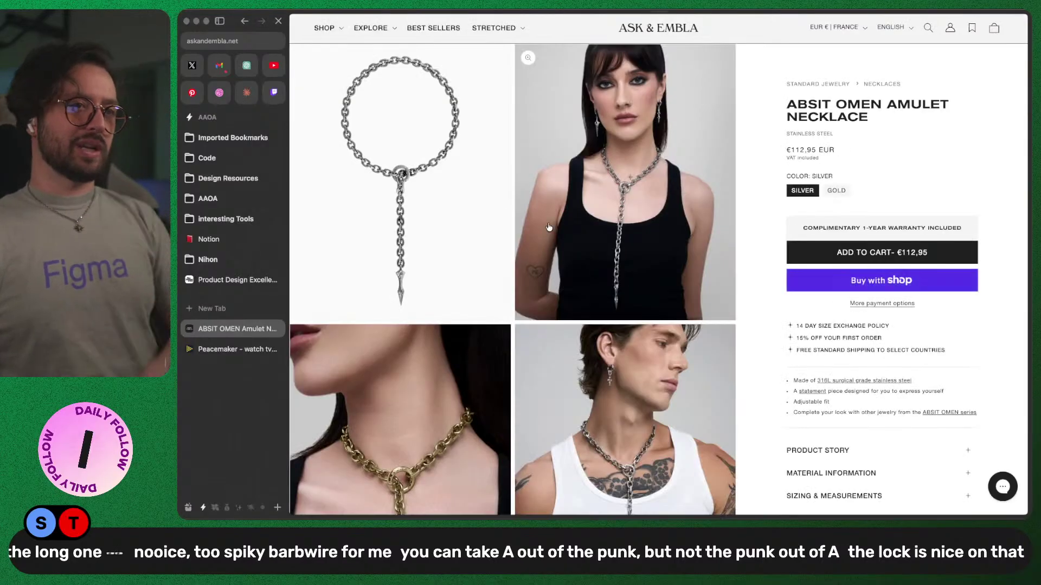
pyautogui.scroll(-5, 547, 256)
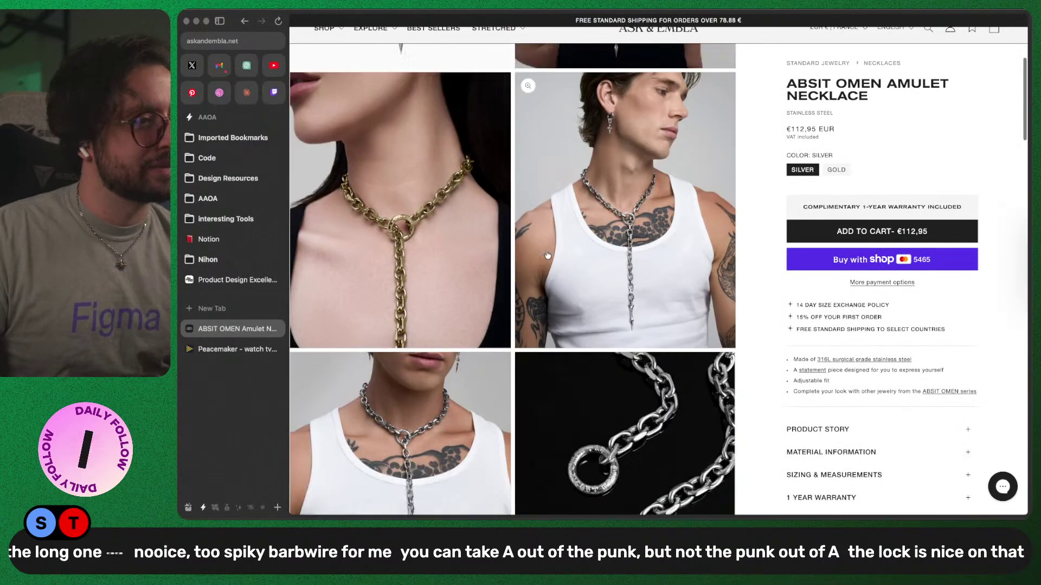
pyautogui.scroll(-3, 623, 252)
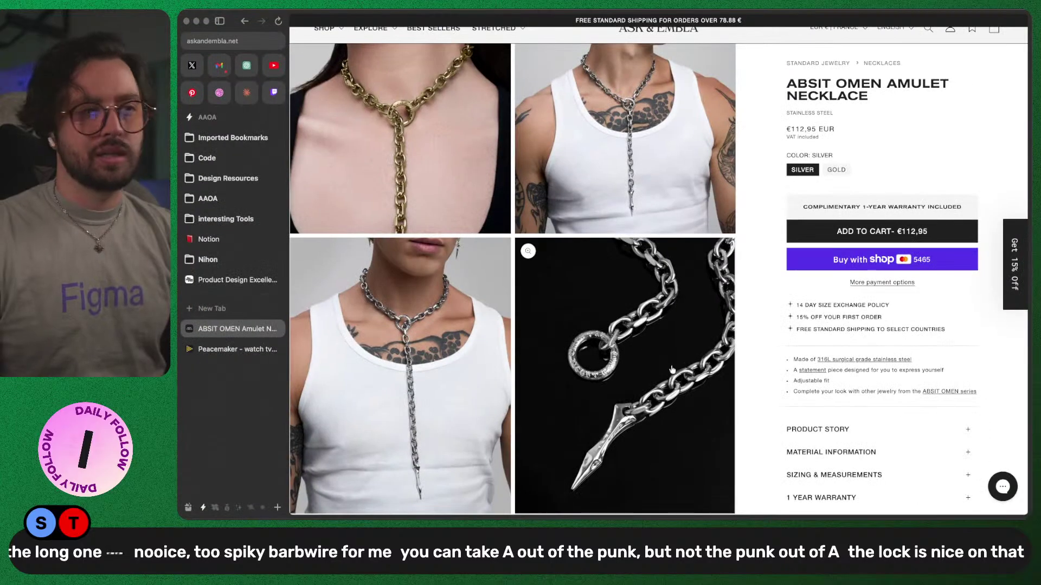
pyautogui.scroll(-10, 672, 370)
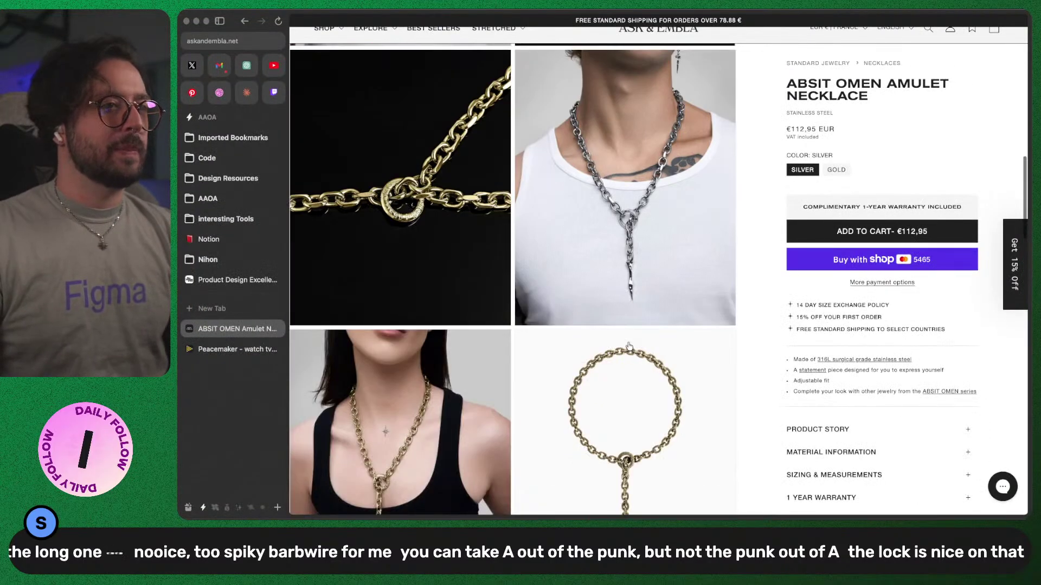
pyautogui.scroll(-4, 628, 347)
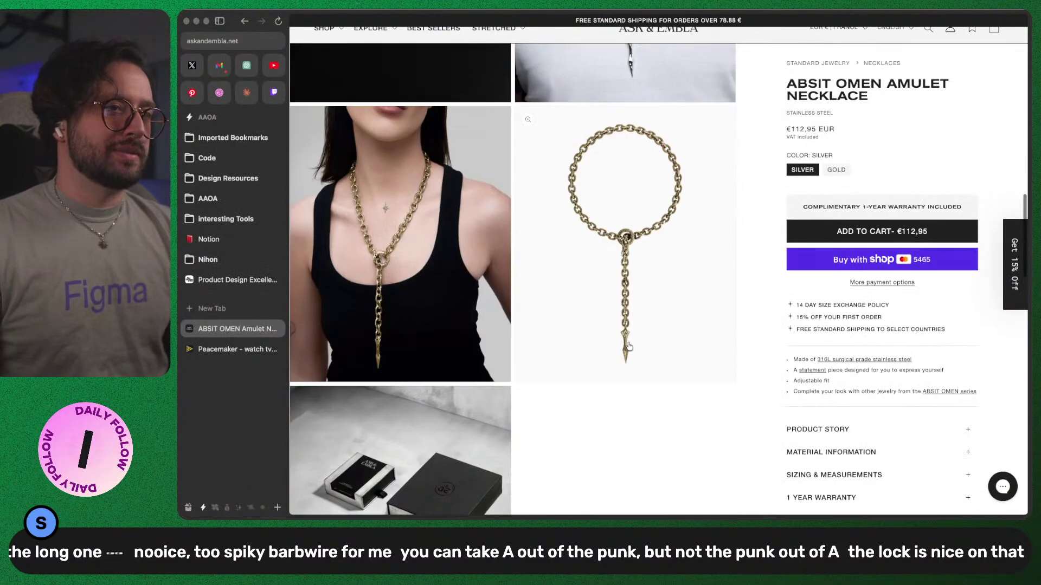
# - Switch the Absit Omen Amulet Necklace to gold and back to silver, and review the related and recently viewed necklaces below it
pyautogui.click(836, 171)
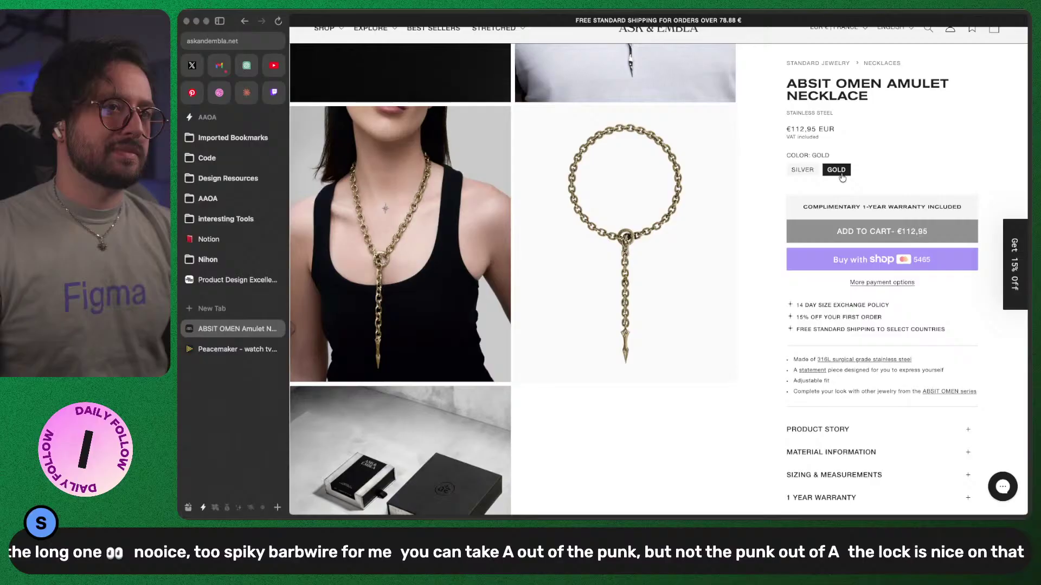
pyautogui.click(801, 171)
pyautogui.scroll(-10, 609, 314)
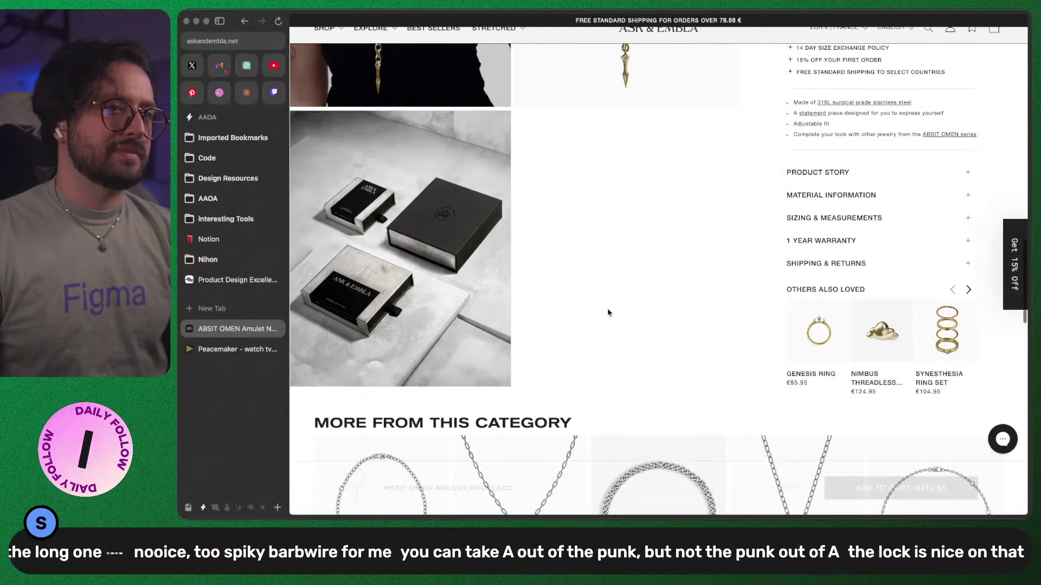
pyautogui.scroll(-5, 609, 314)
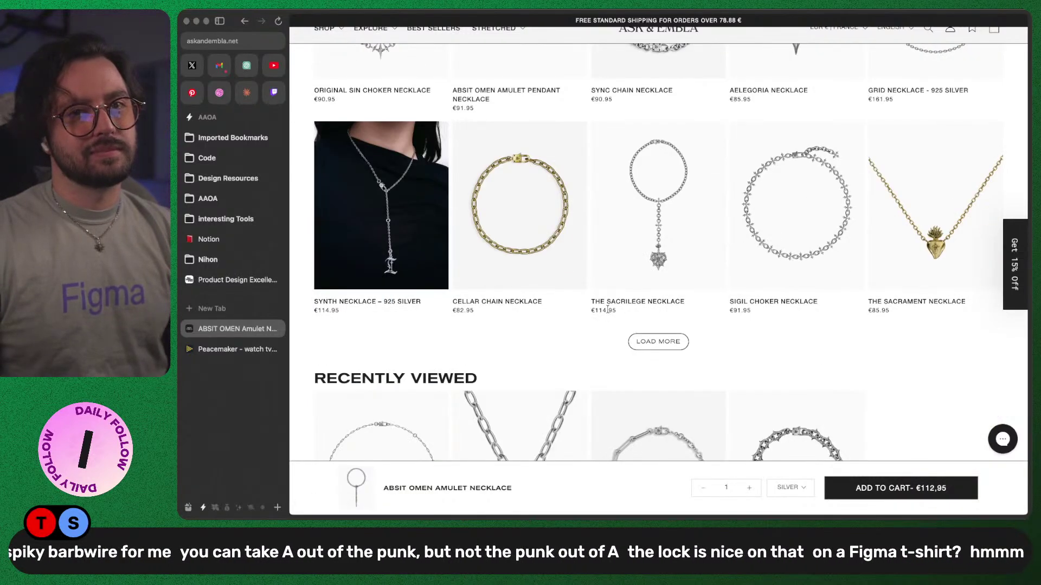
pyautogui.scroll(-9, 609, 310)
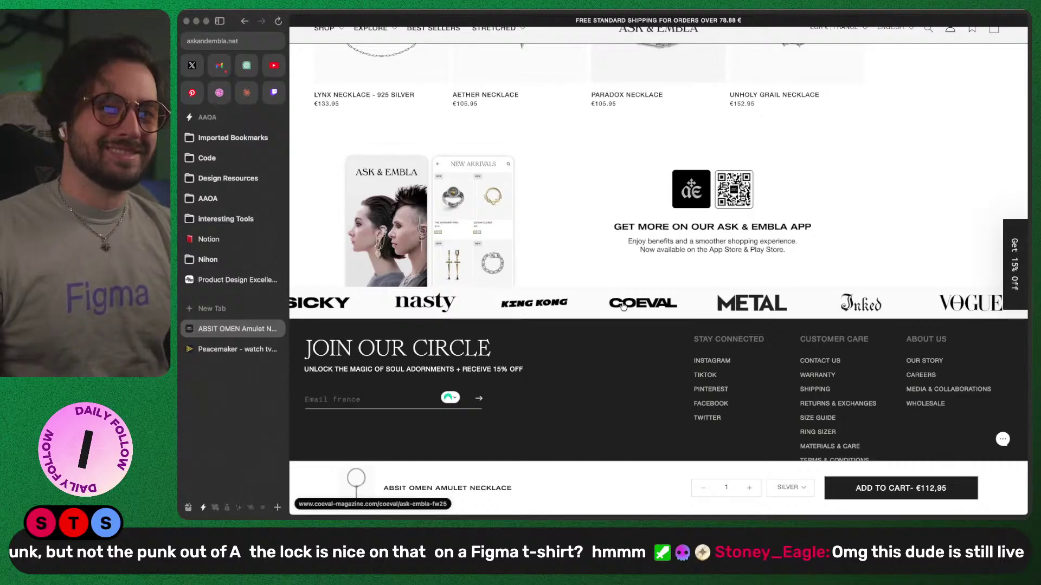
pyautogui.scroll(15, 623, 306)
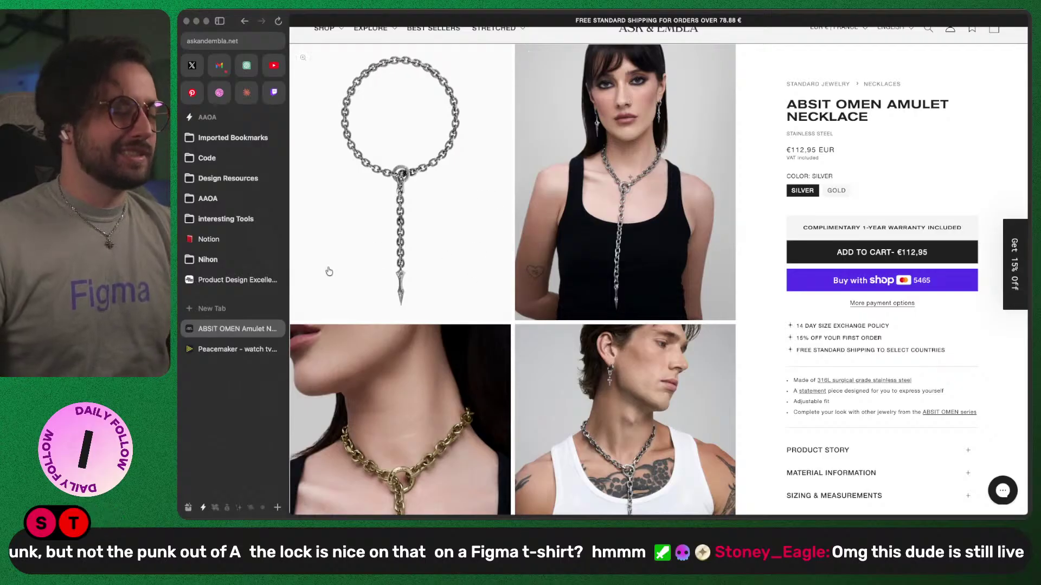
# - Close the Absit Omen necklace and Peacemaker pages, and open the channel twitch.tv/bamo16 in a new tab
pyautogui.press('super+w')
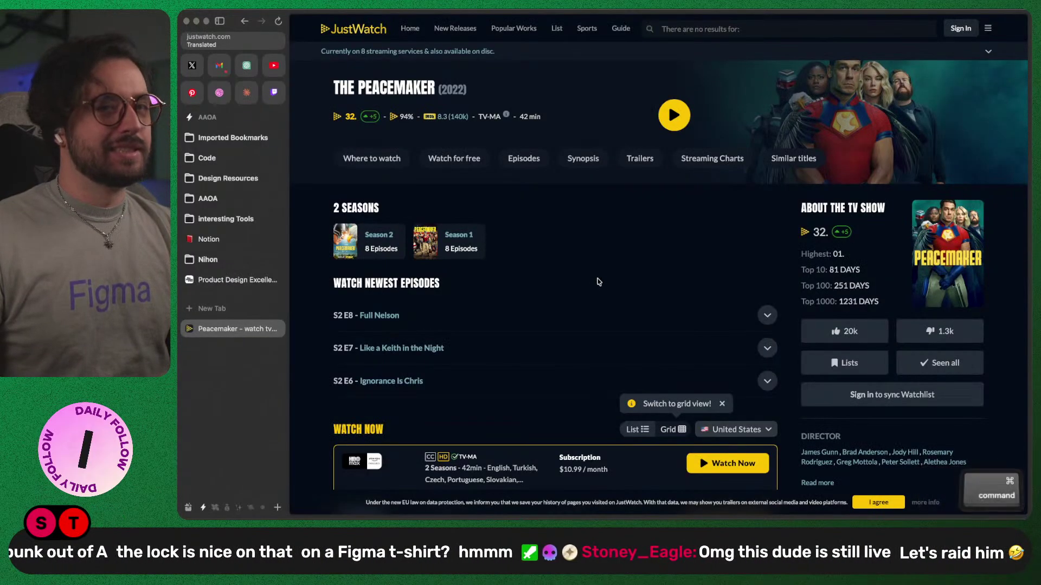
pyautogui.press('super+w')
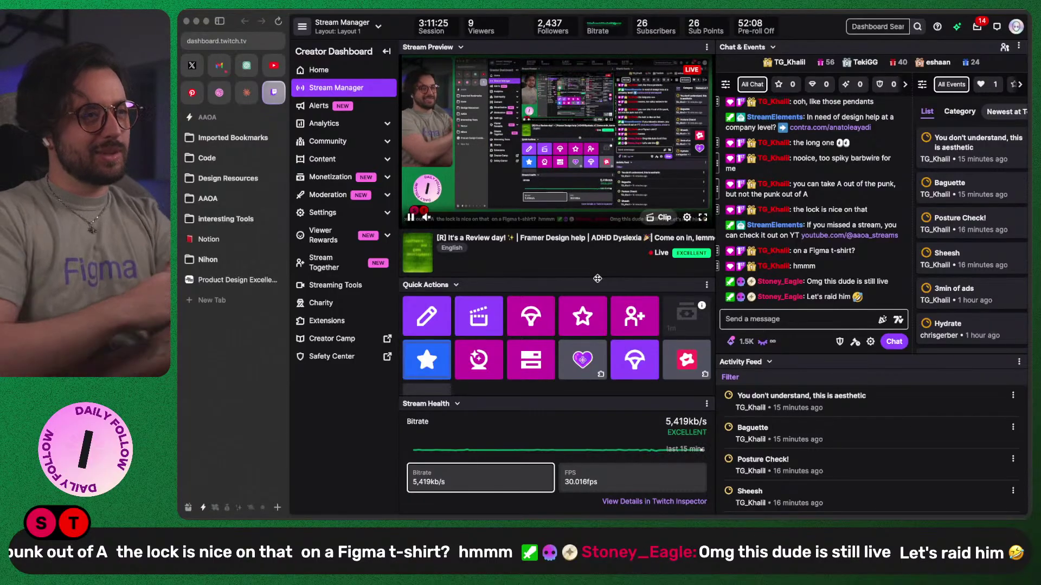
pyautogui.press('super+t')
pyautogui.write('twitch.tv/bamo')
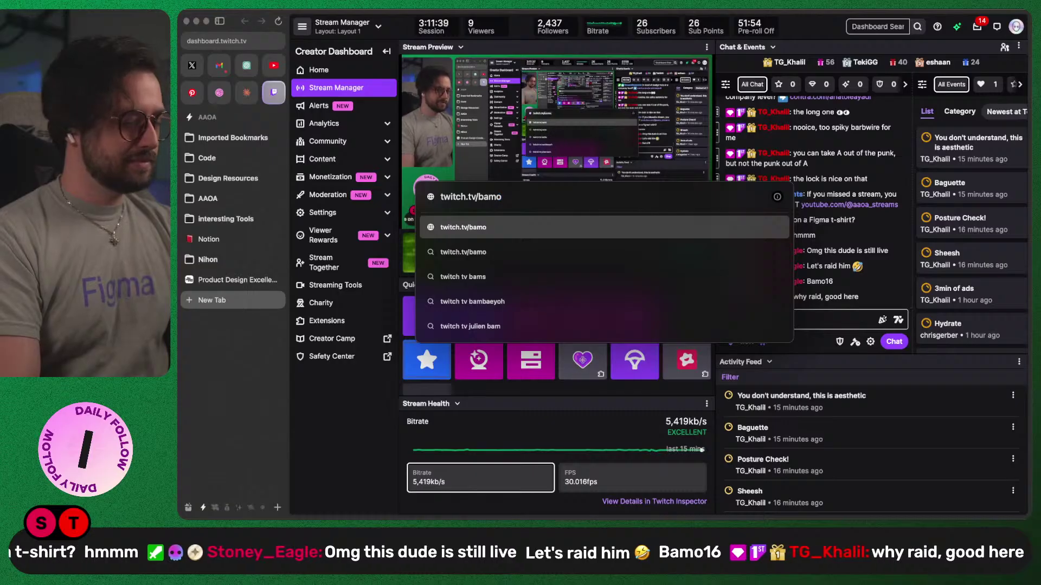
pyautogui.write('16')
pyautogui.press('Return')
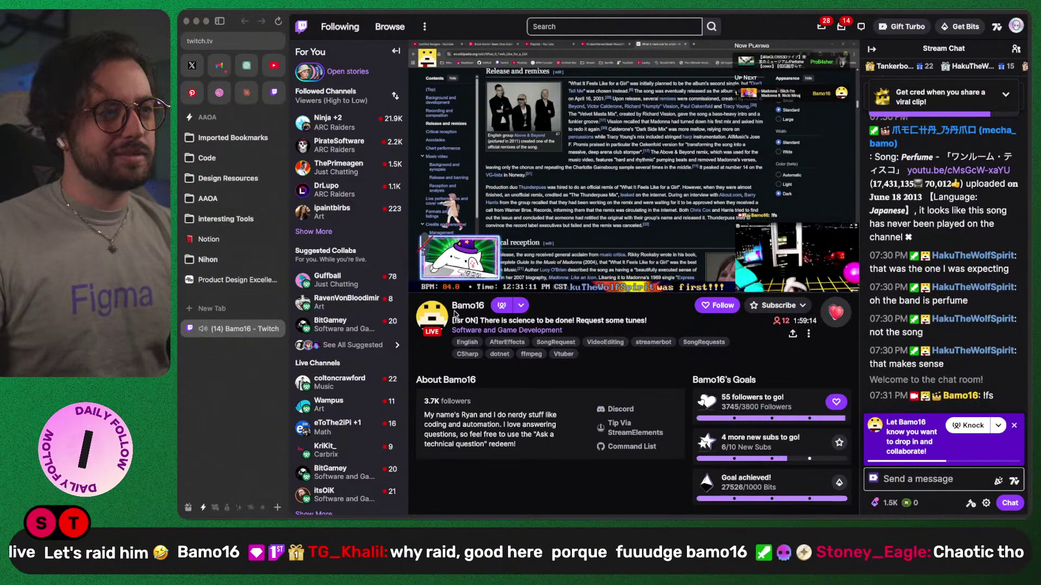
pyautogui.moveTo(404, 316)
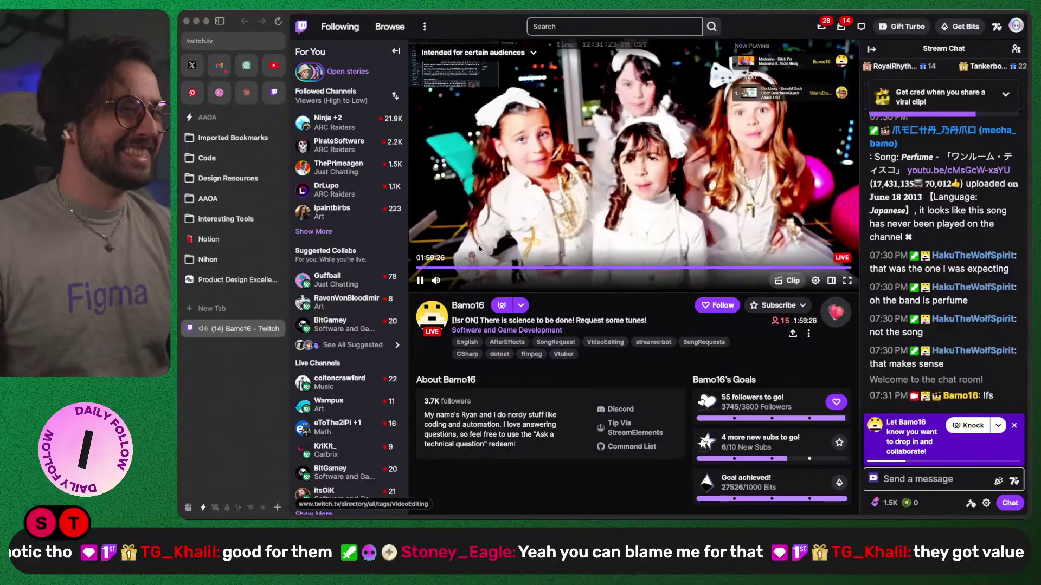
# - Switch to the Gmail inbox and open the Twitch email announcing Bamo16 as a new follower
pyautogui.click(217, 67)
pyautogui.scroll(-4, 600, 259)
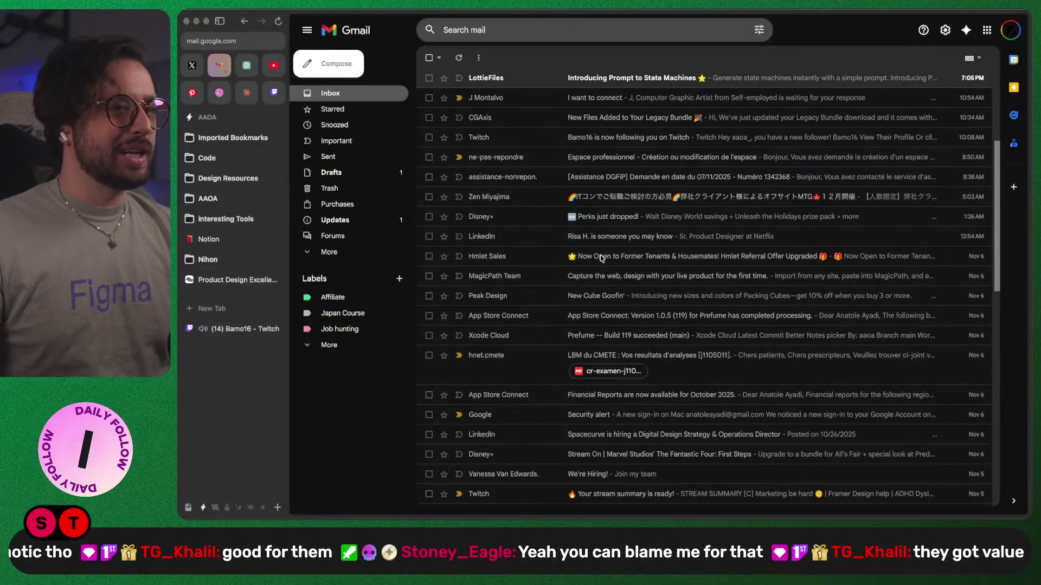
pyautogui.click(516, 140)
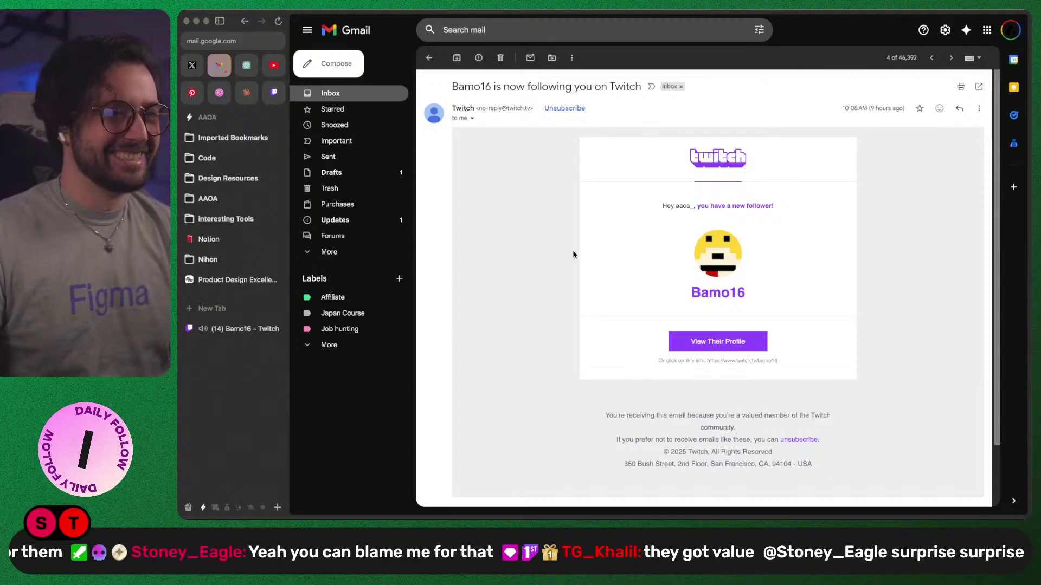
# - Return to the Bamo16 channel, mute its stream and close its page to get back to the Stream Manager
pyautogui.hotkey('ctrl', 'Tab')
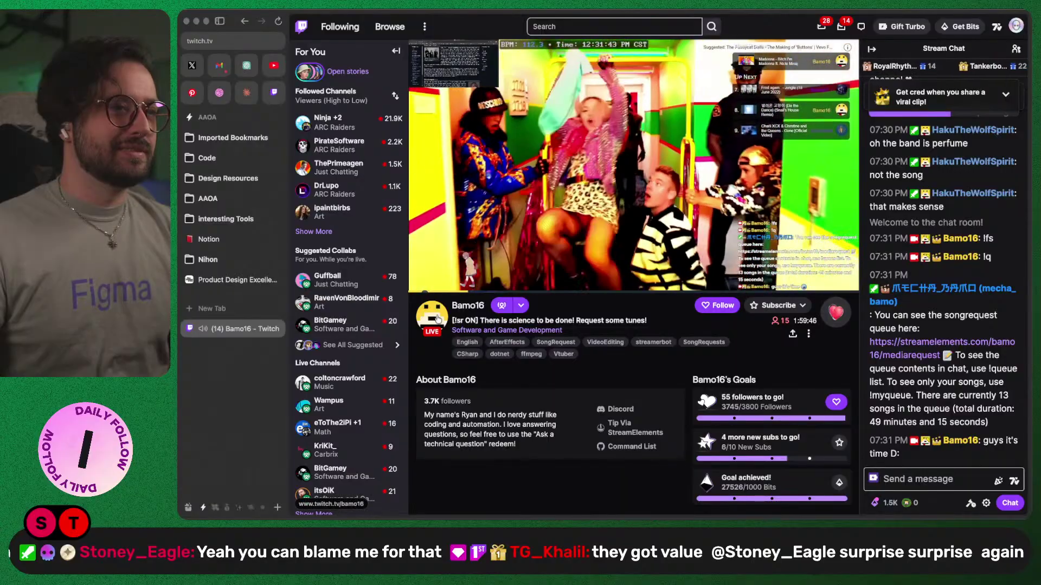
pyautogui.click(436, 281)
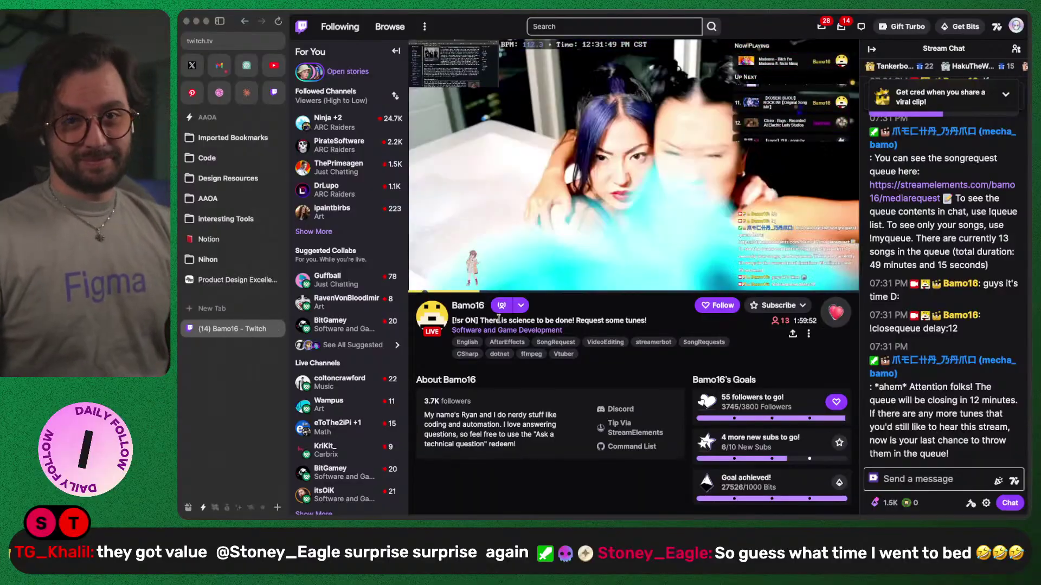
pyautogui.press('super+w')
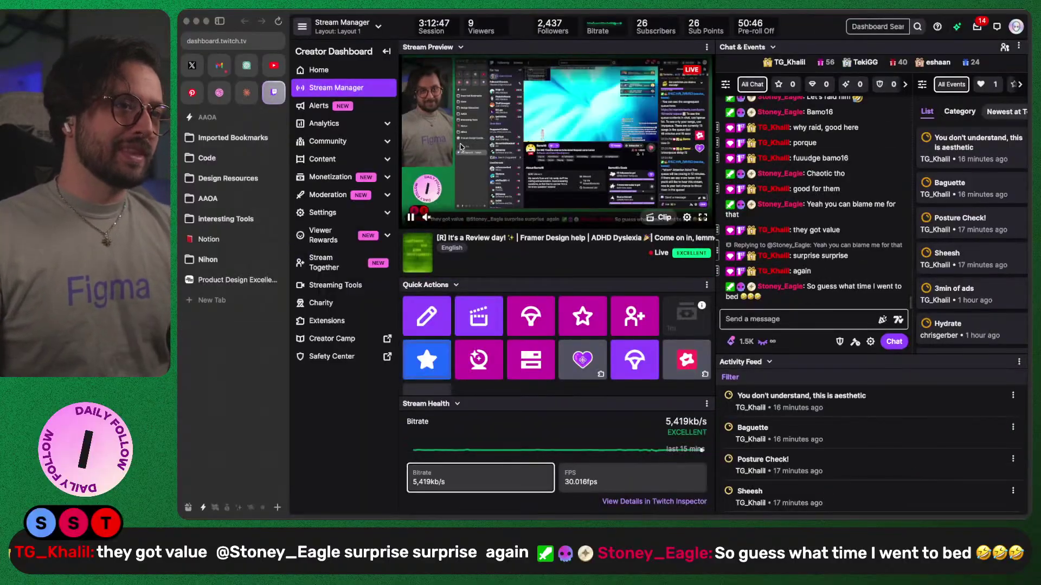